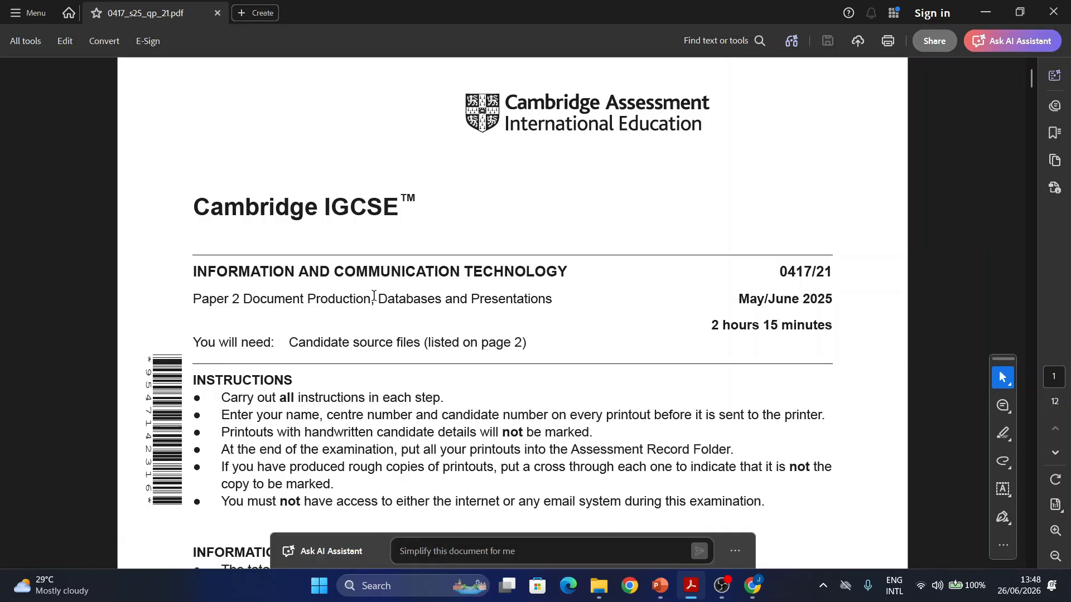
Step: Go to page 6 and highlight the (DMY) date-format note in cyan
drag(377, 300, 440, 302)
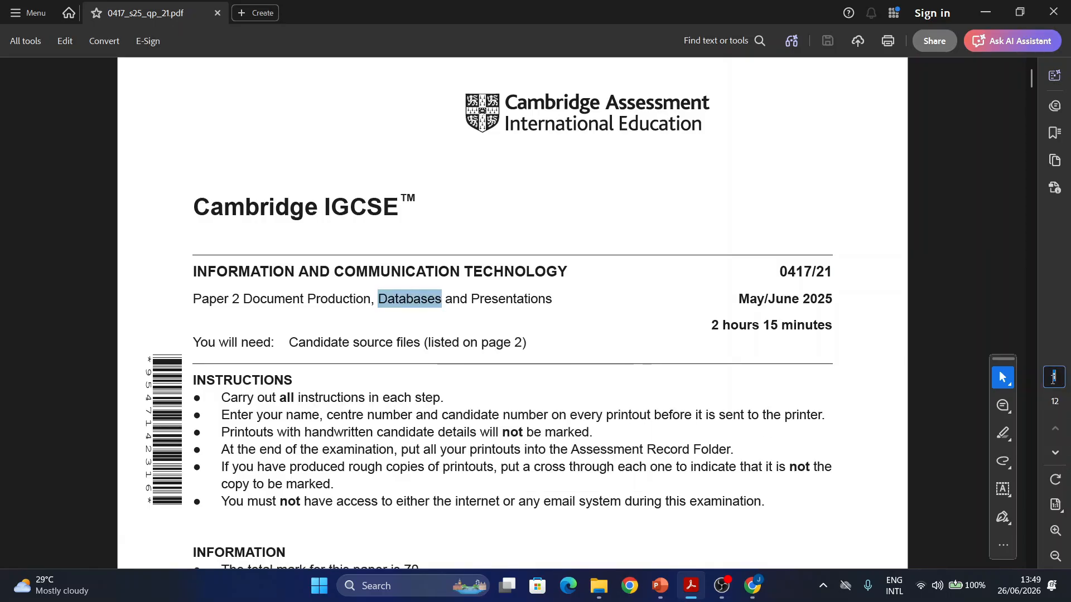
key(Return)
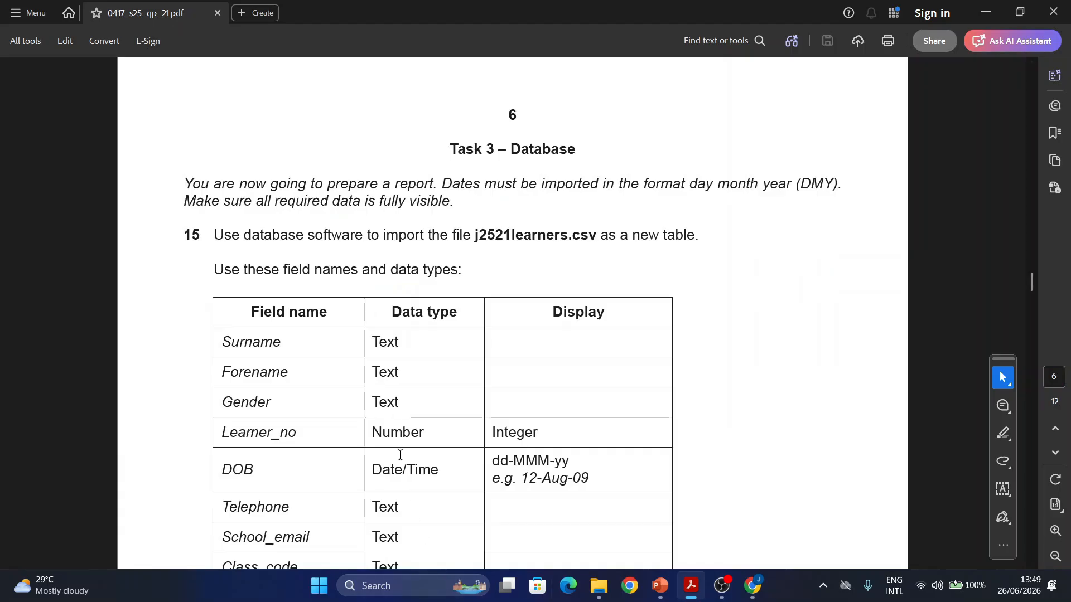
scroll(400, 452, down, 3)
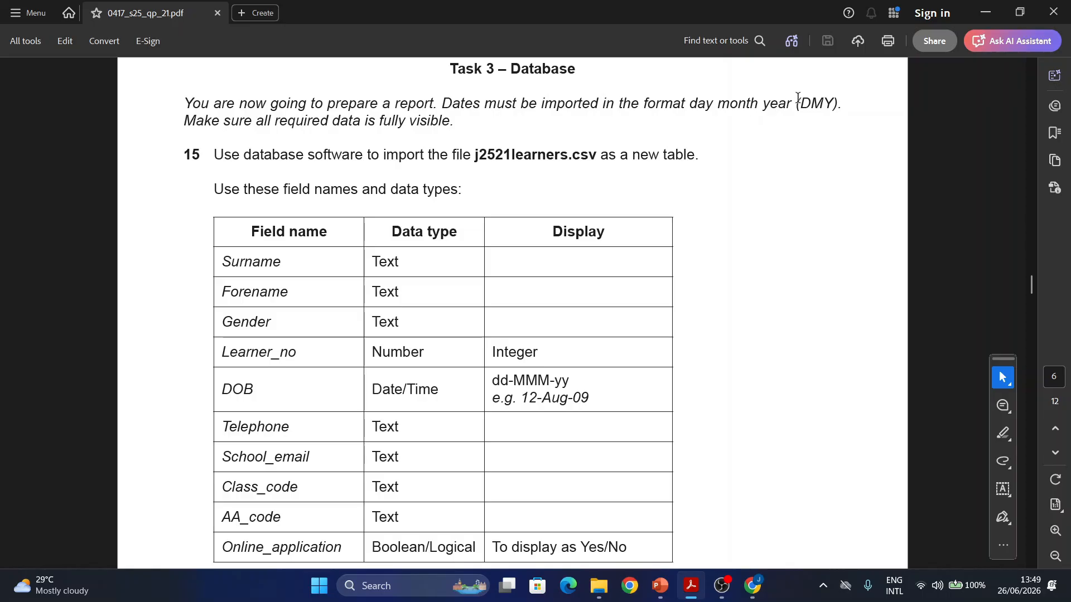
drag(794, 102, 845, 104)
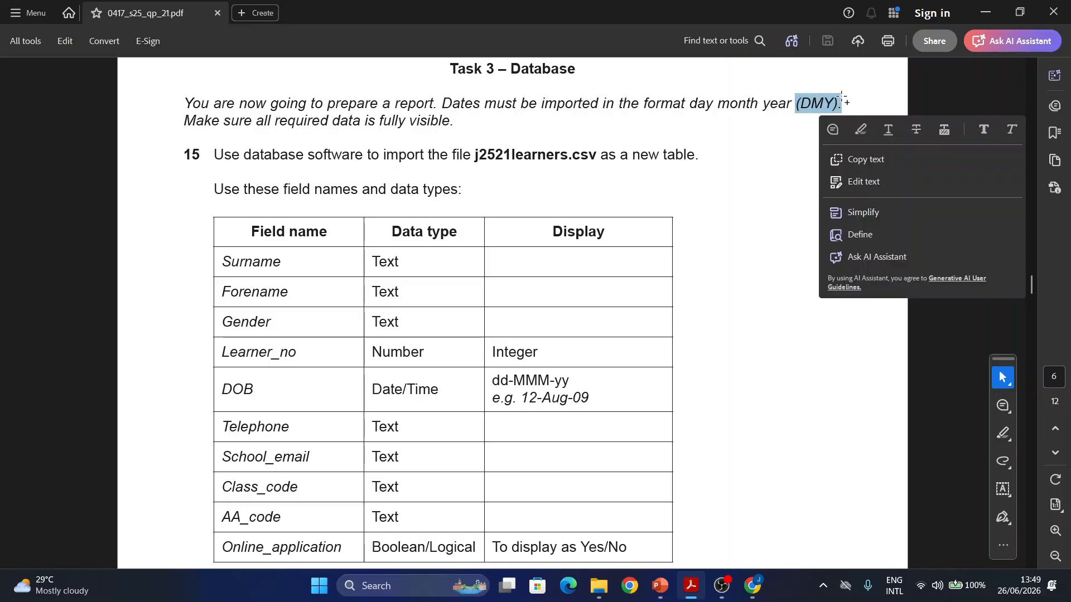
click(860, 130)
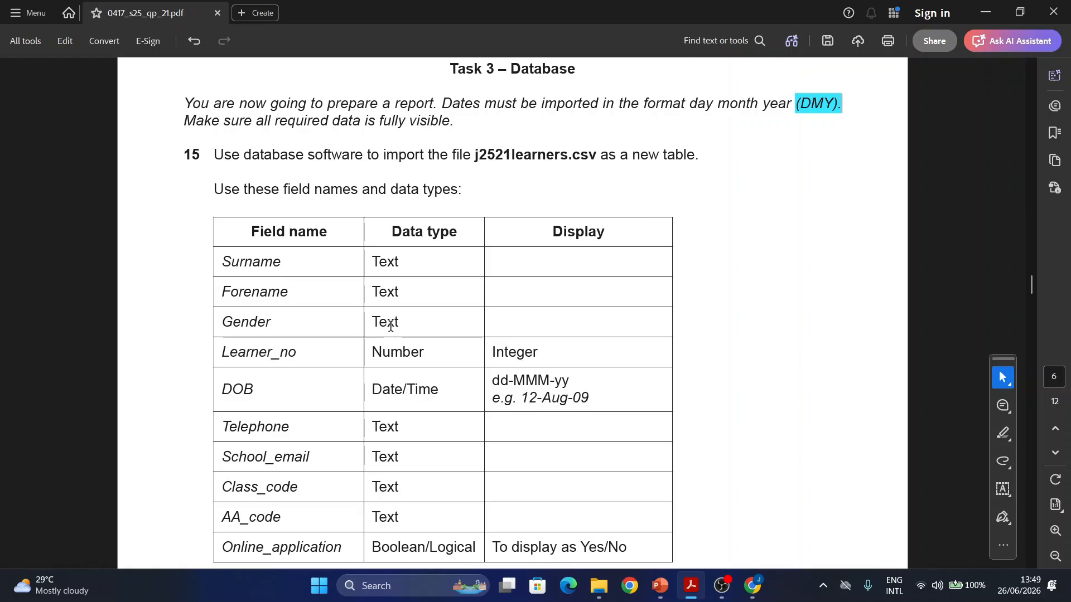
Step: Highlight the file name j2521learners.csv and 'Set Learner_no as the primary key'
scroll(390, 326, down, 1)
drag(477, 125, 595, 126)
click(638, 156)
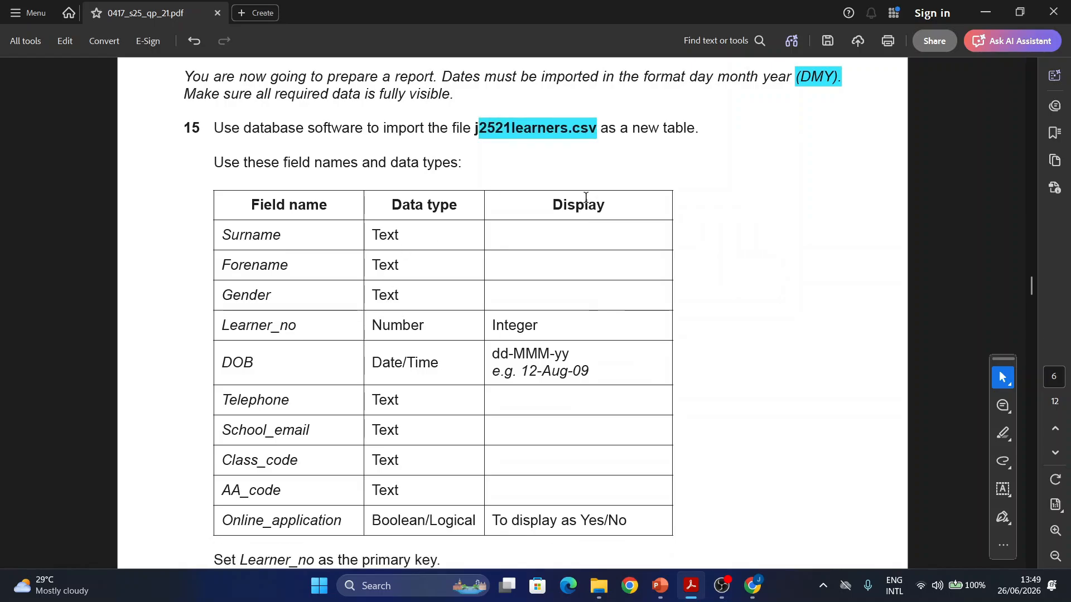
scroll(486, 436, down, 1)
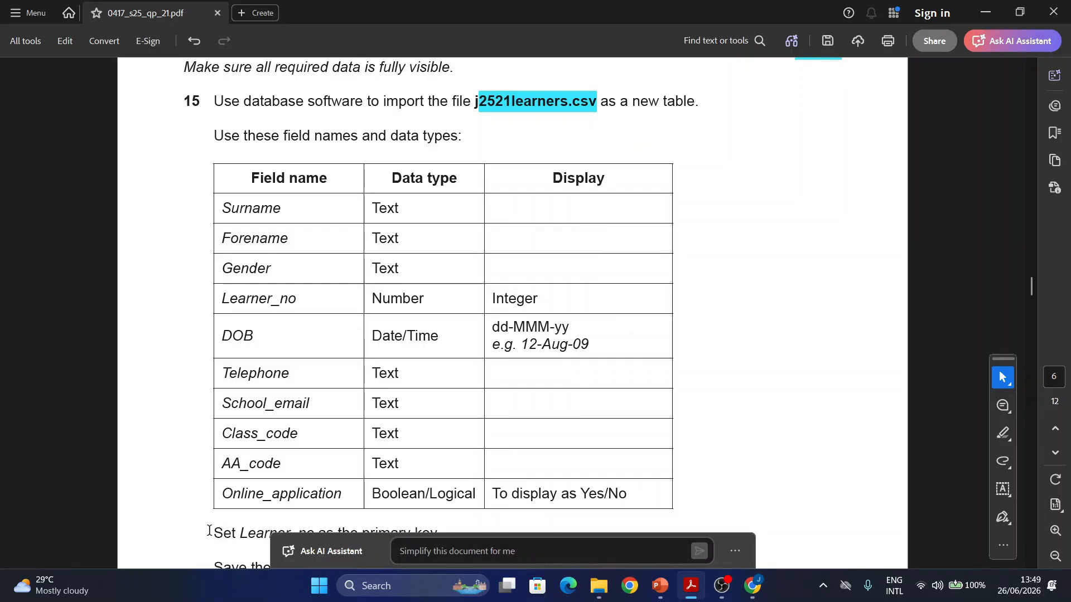
drag(210, 533, 484, 531)
click(522, 405)
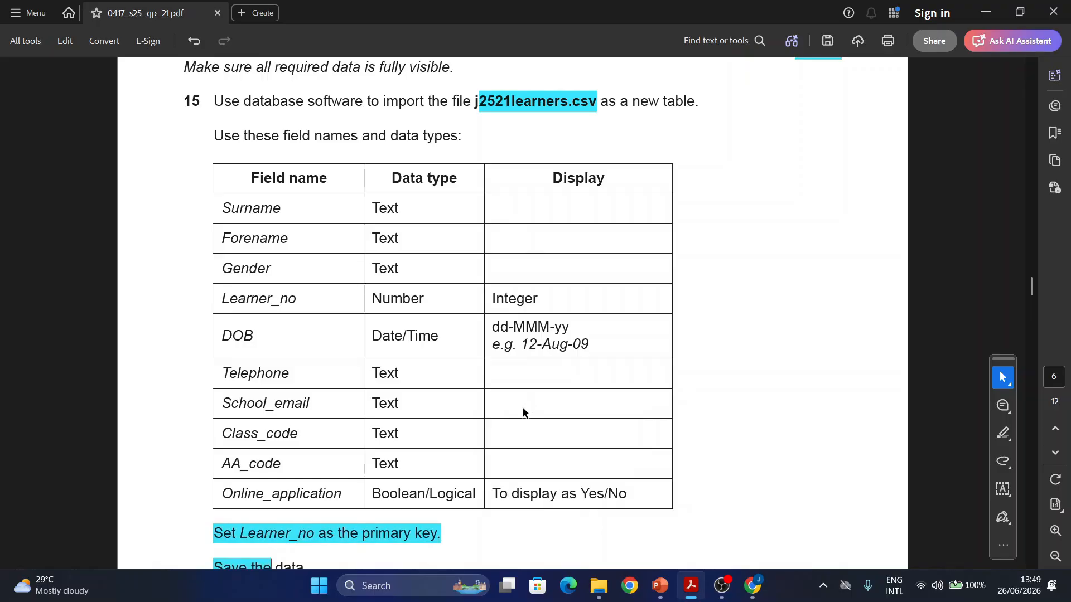
click(386, 590)
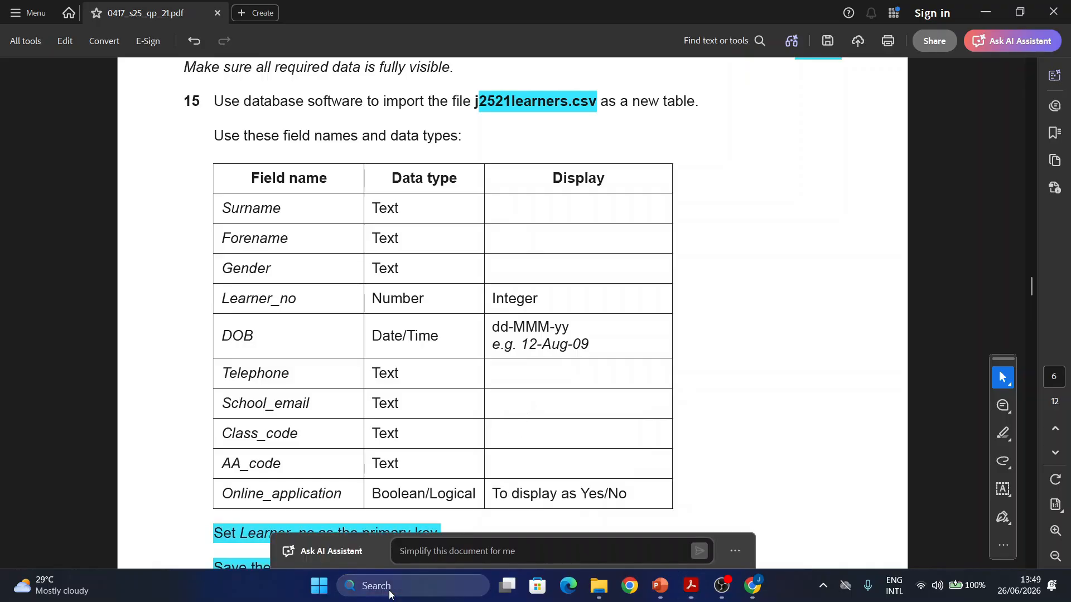
Step: Search Windows for 'Acc' and launch the Microsoft Access app
text(Access)
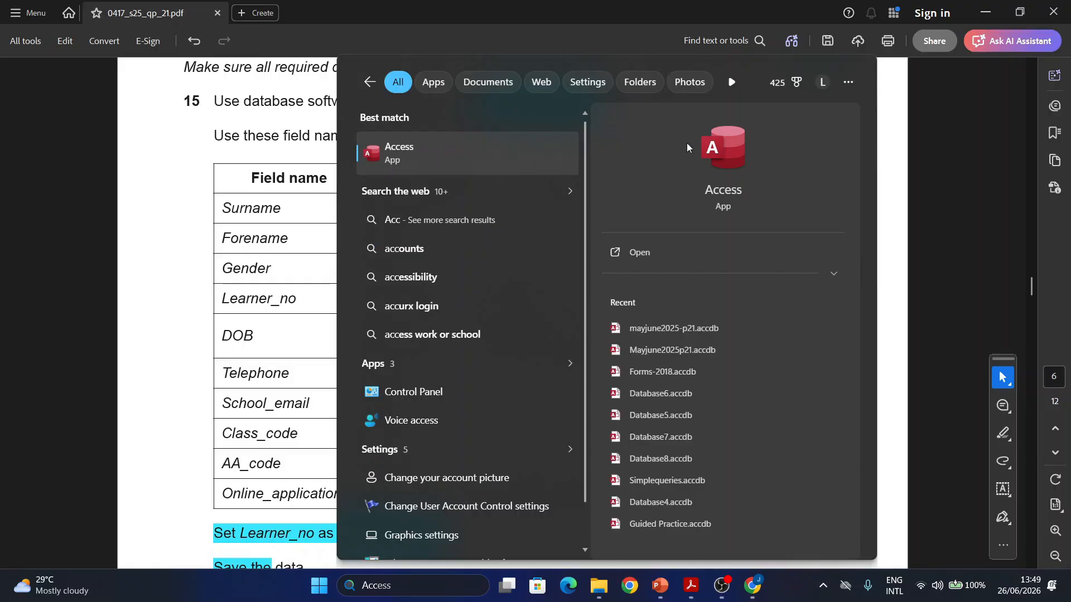
click(721, 160)
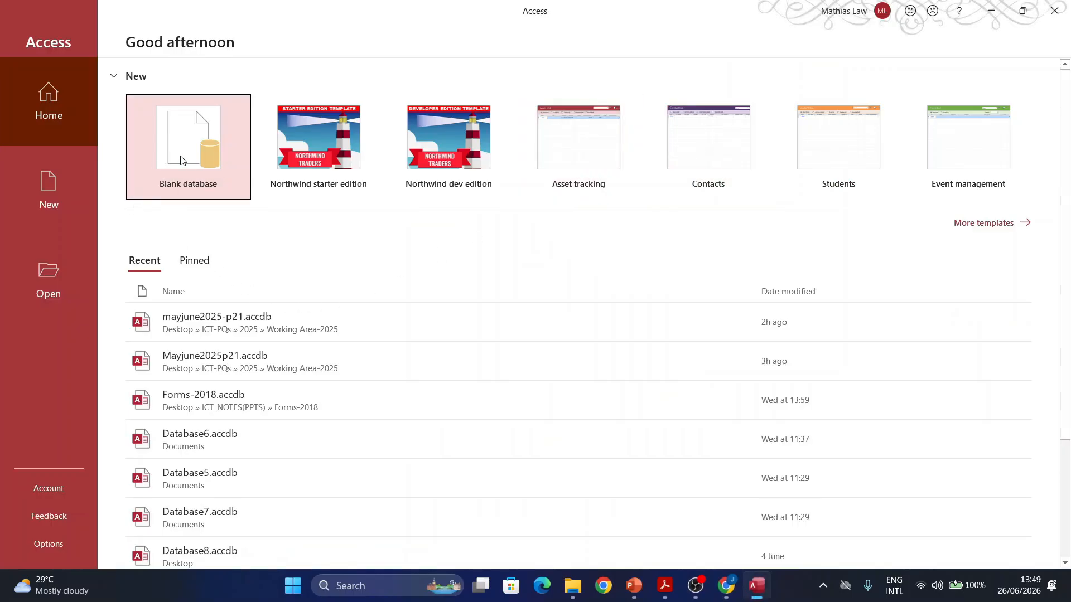
Step: Start a new blank database and name it June2025p21
click(164, 169)
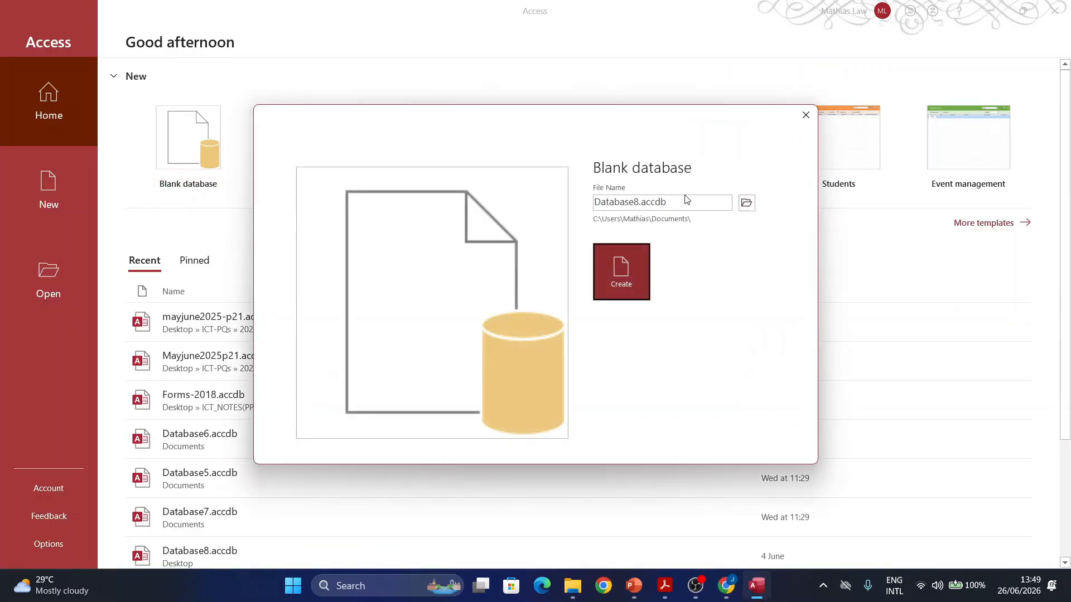
text(ma)
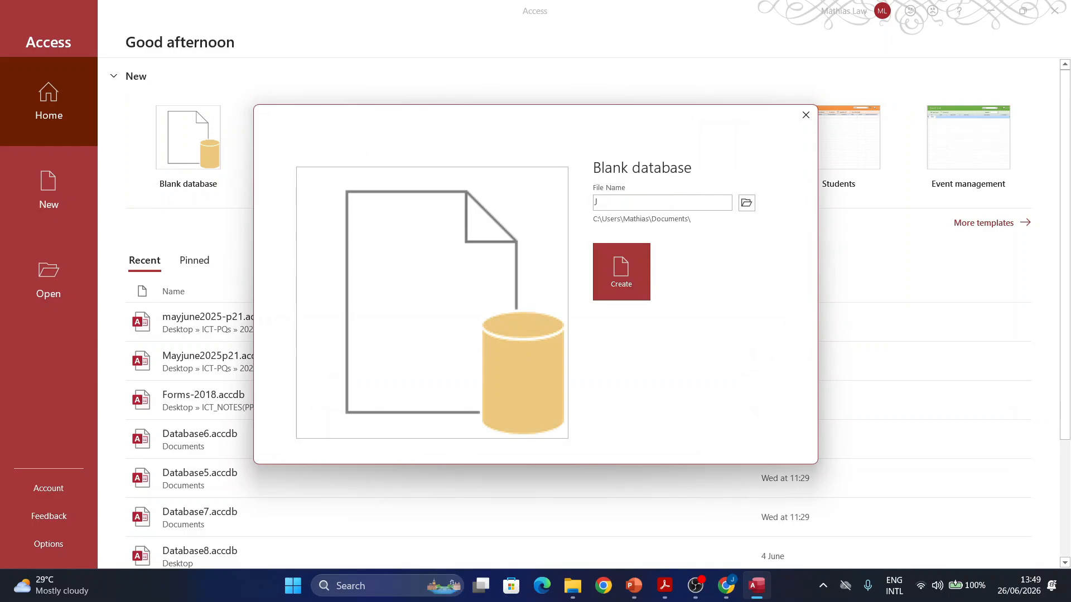
text(2025p21)
Step: Save it in Desktop\ICT-PQs\2025\Working Area-2025 and create the database
click(745, 203)
scroll(200, 177, down, 5)
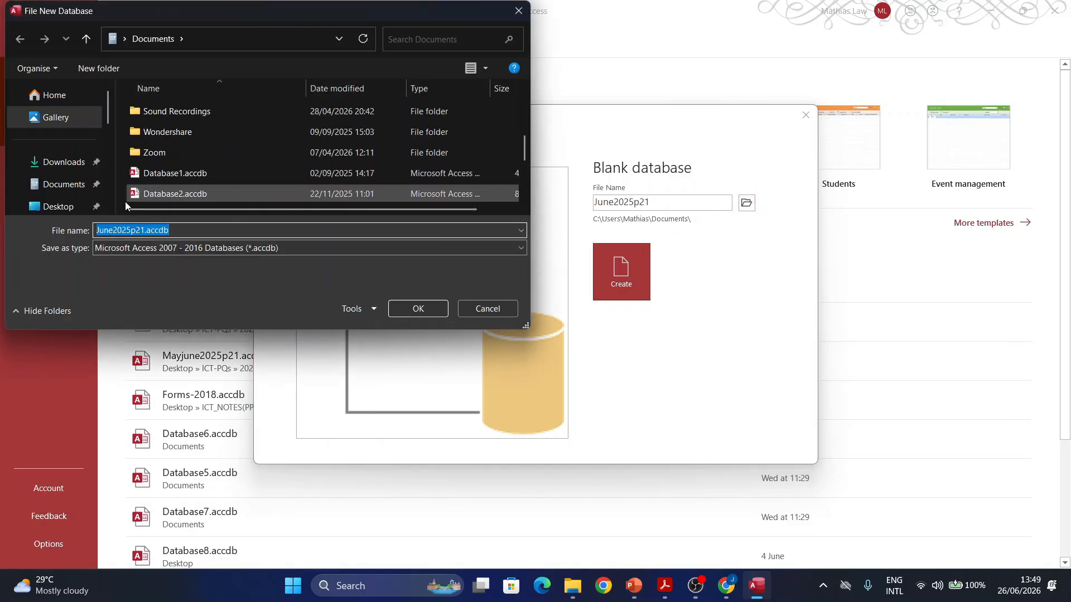
scroll(34, 193, down, 1)
click(53, 181)
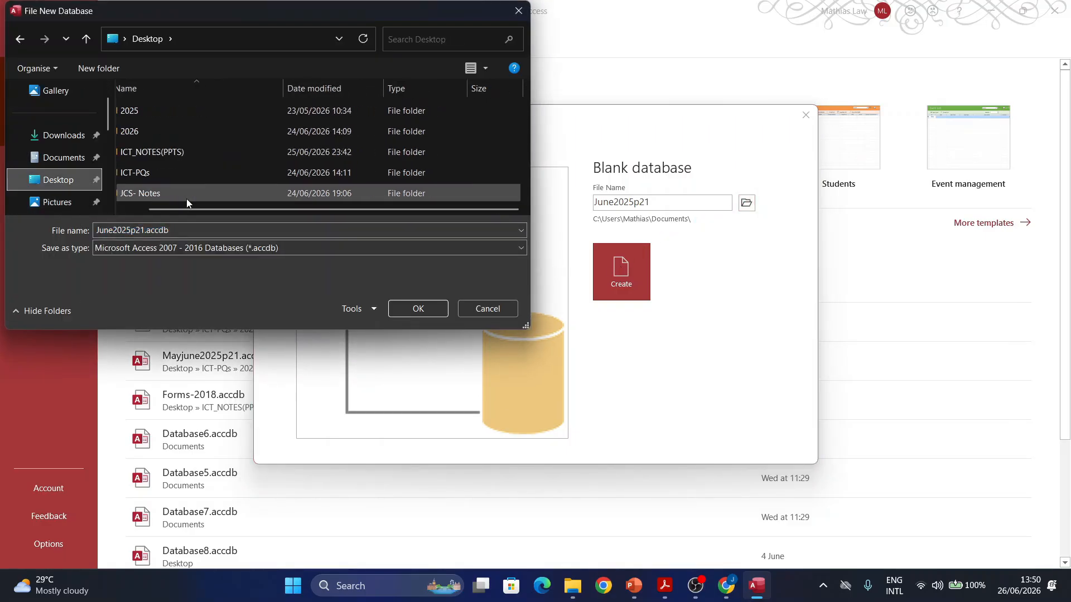
drag(196, 210, 158, 209)
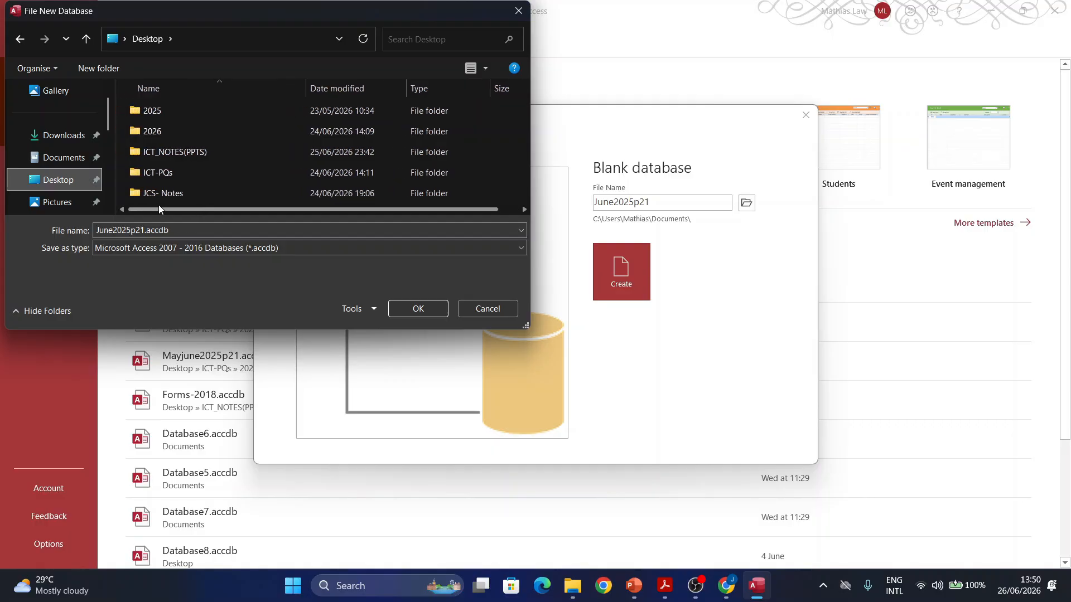
double_click(150, 172)
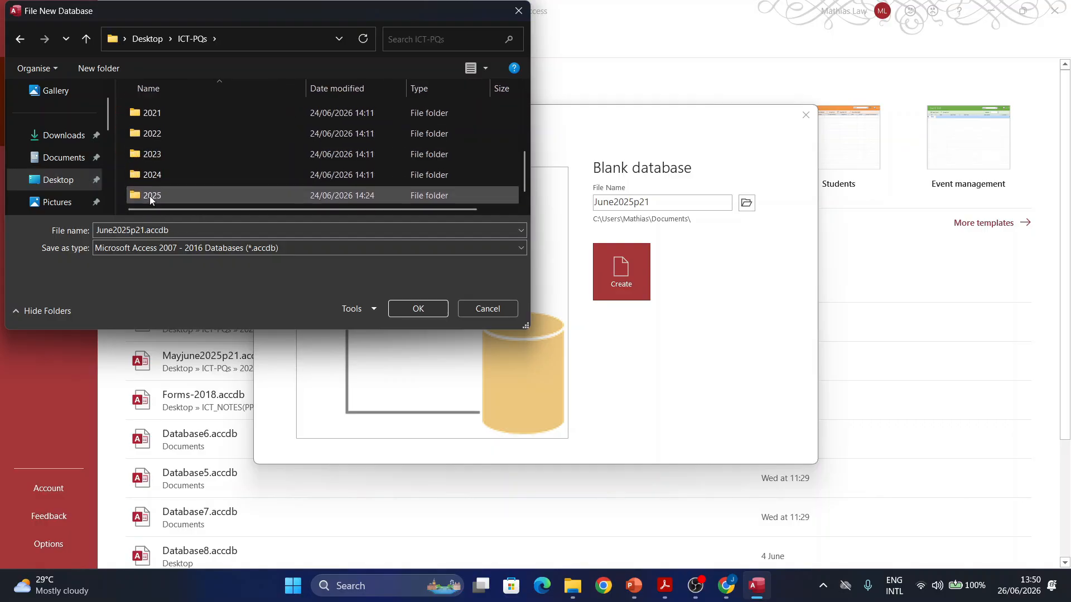
double_click(150, 195)
double_click(156, 150)
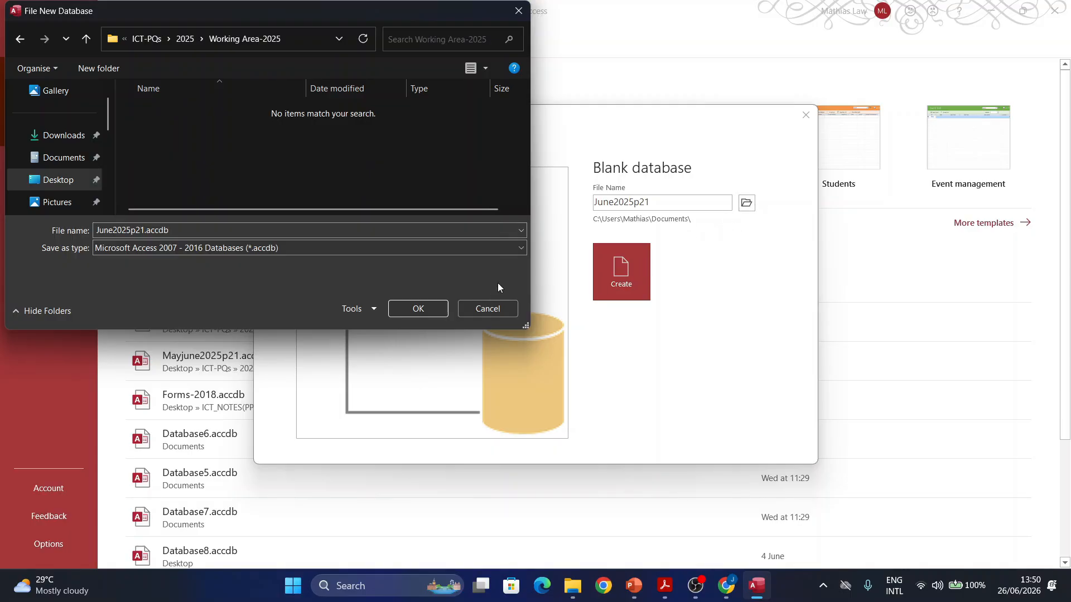
click(412, 307)
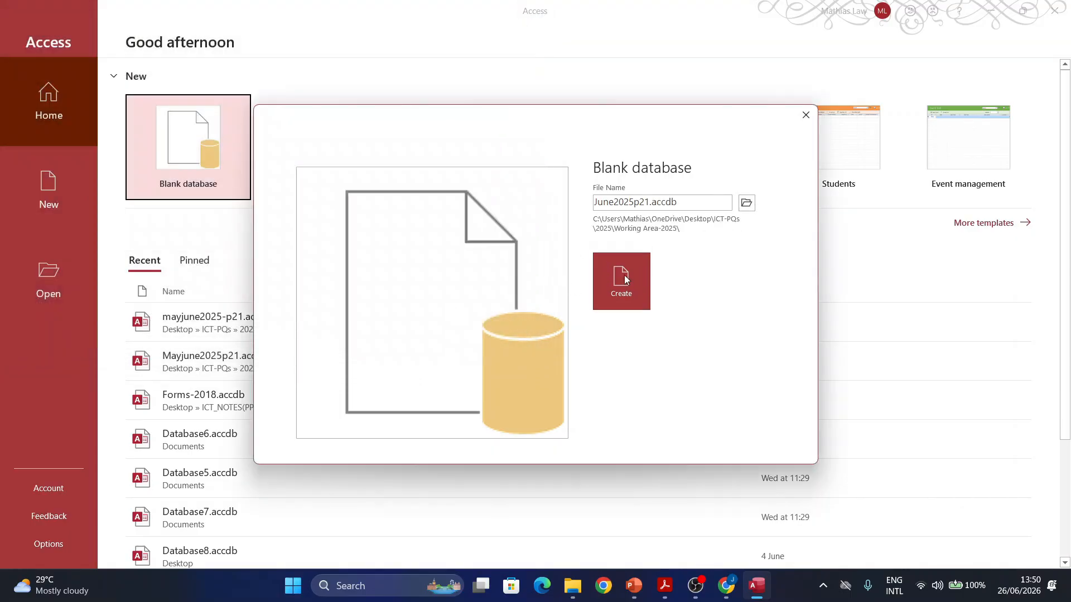
click(625, 284)
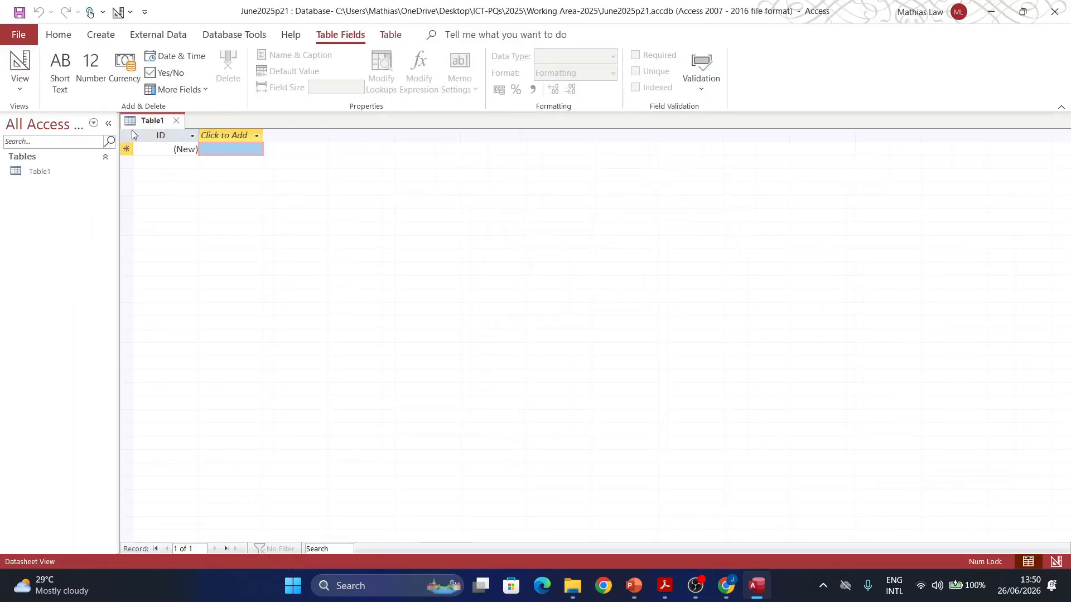
Step: Close the empty Table1 and start importing data from a text file
click(177, 121)
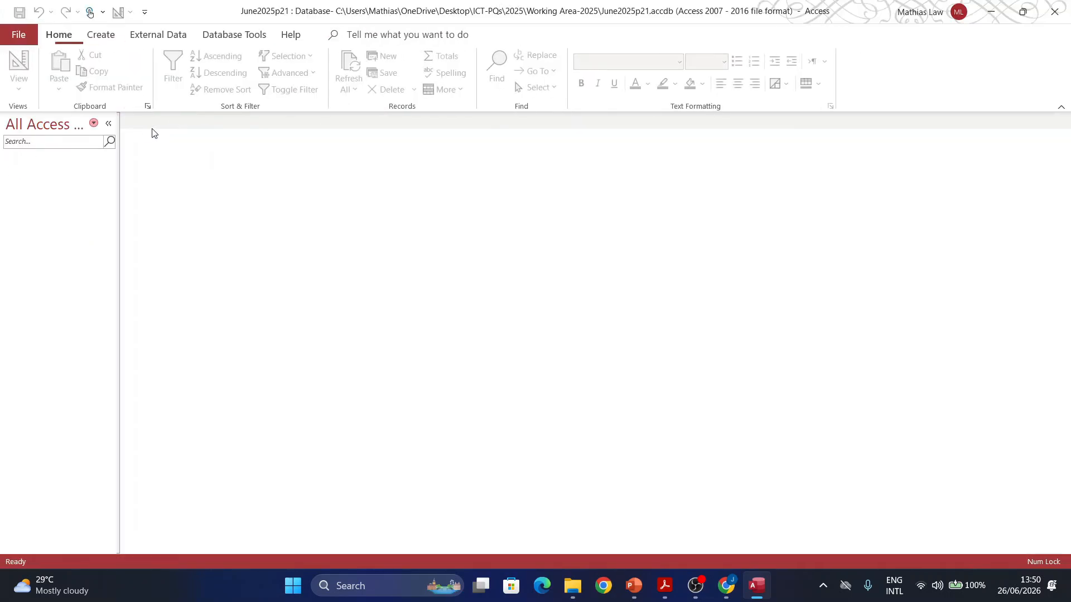
click(159, 35)
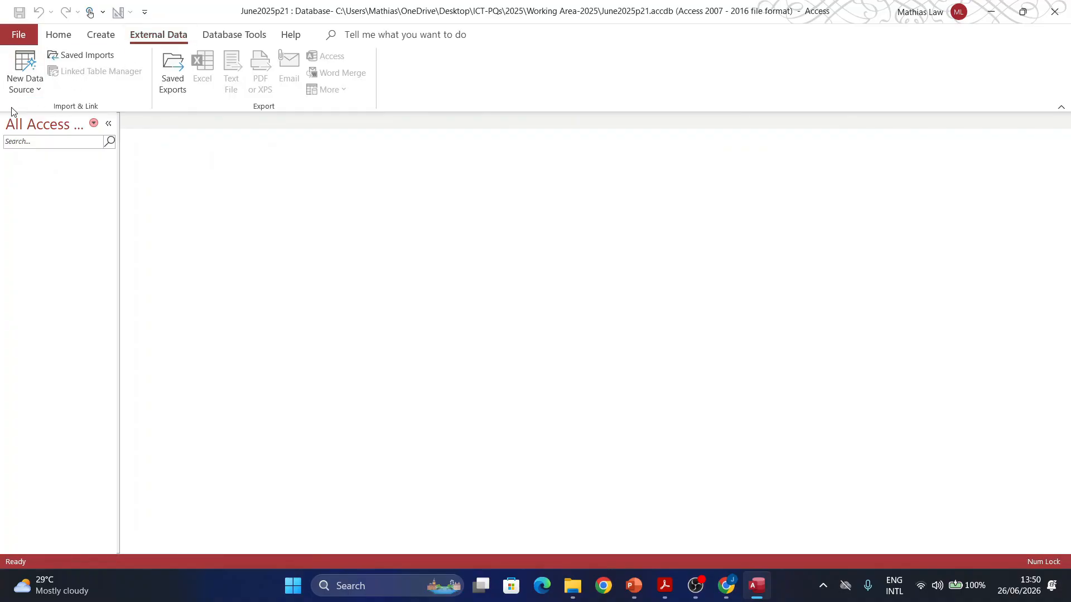
click(28, 89)
mouse_move(46, 119)
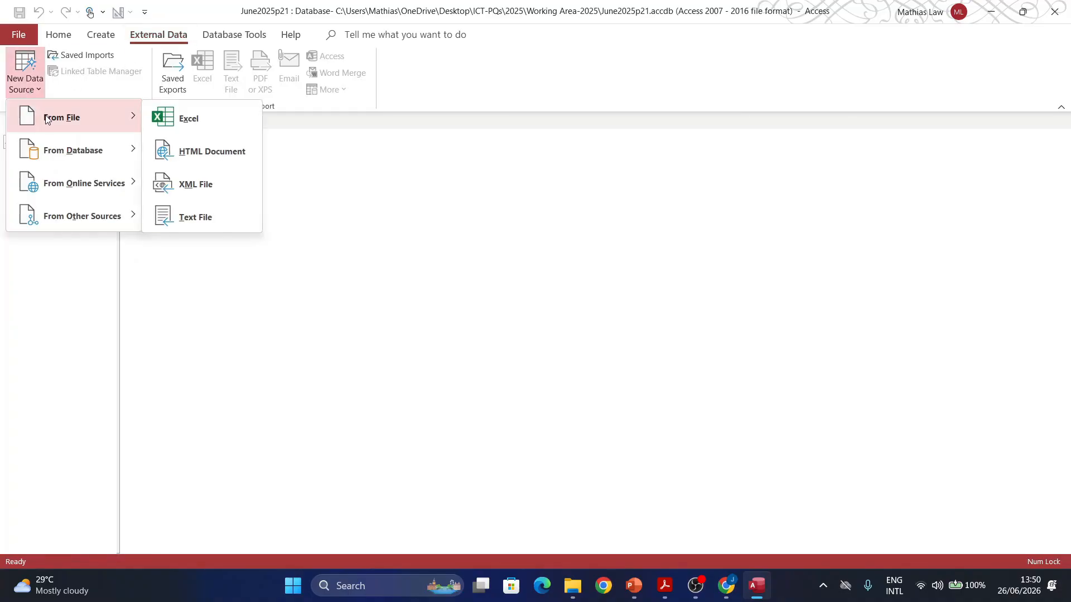
click(191, 221)
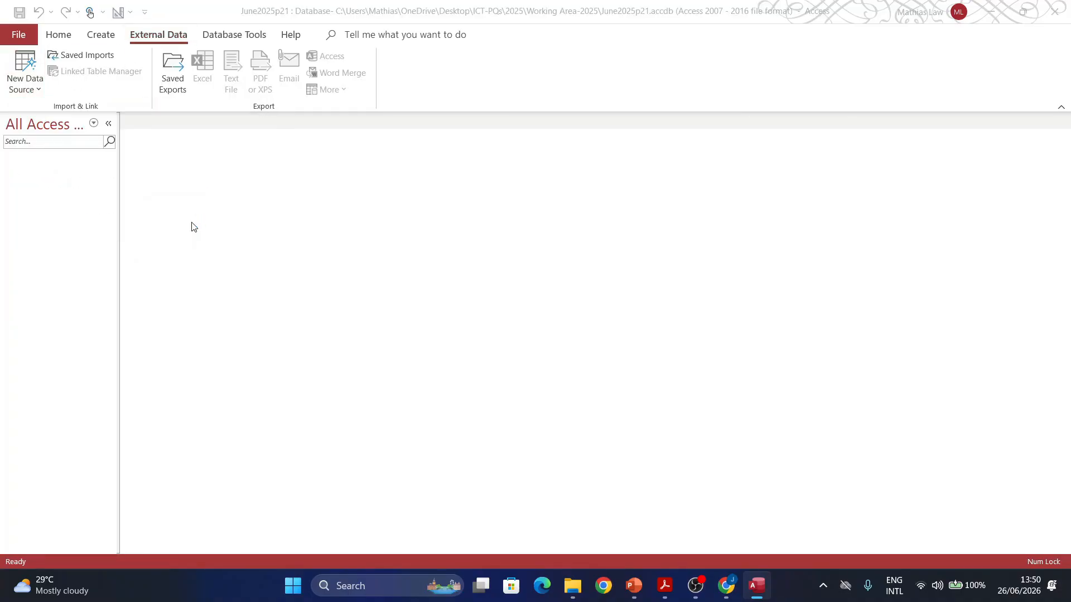
Step: Pick j2521learners.csv in Desktop\ICT-PQs\2025\Working Area-2025 as the import source
click(745, 201)
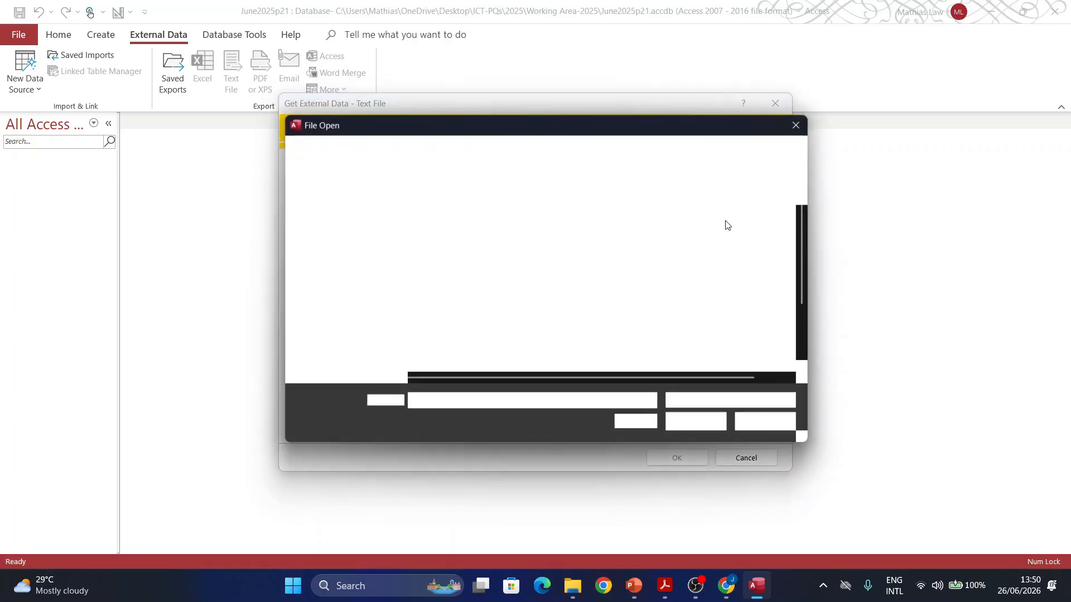
scroll(486, 329, down, 2)
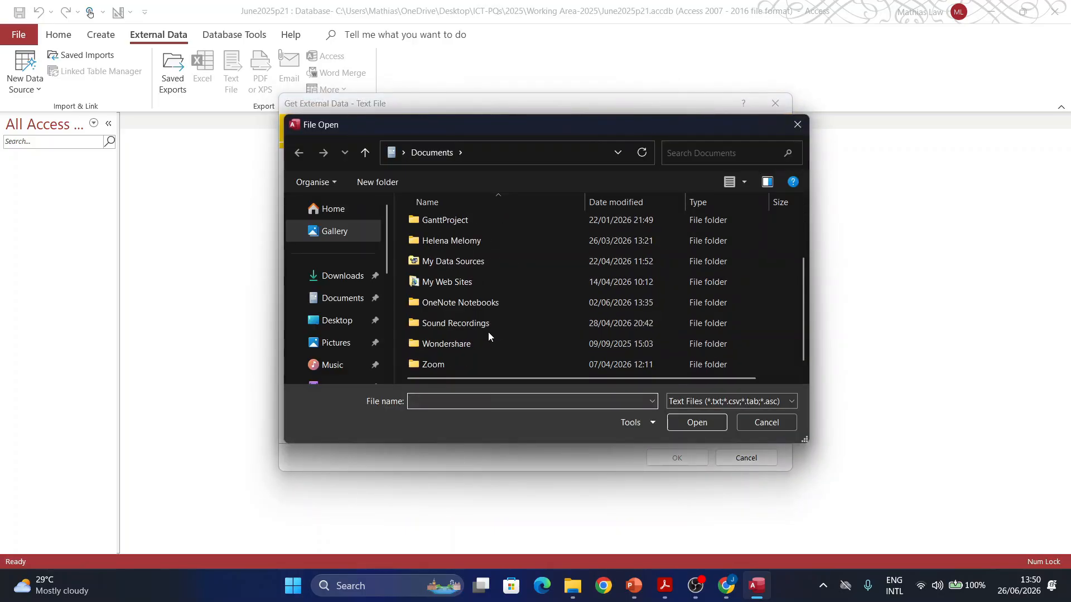
click(346, 322)
click(439, 289)
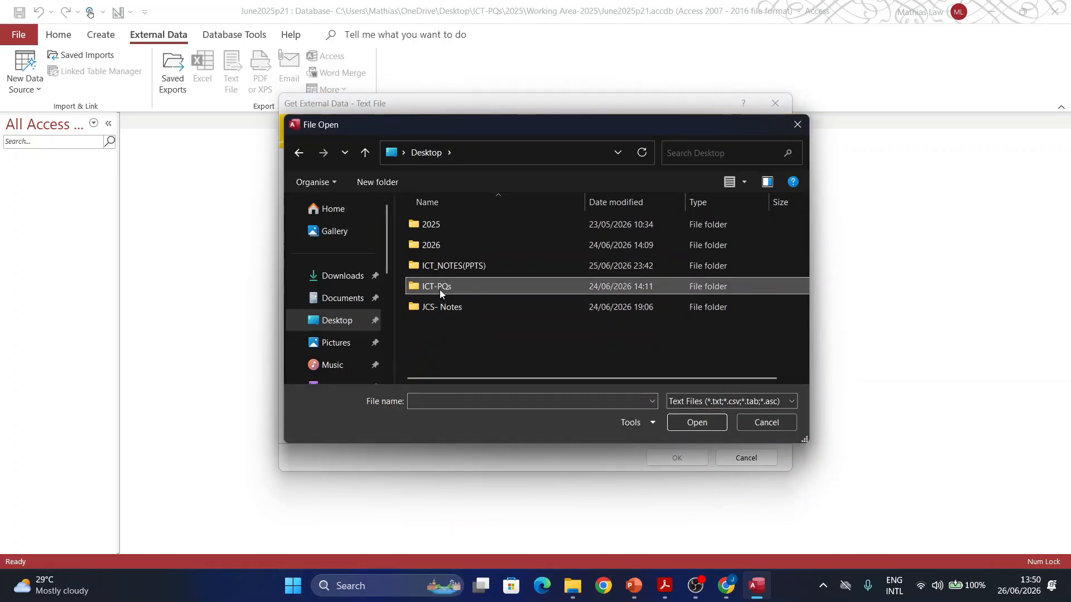
double_click(440, 289)
scroll(441, 363, down, 2)
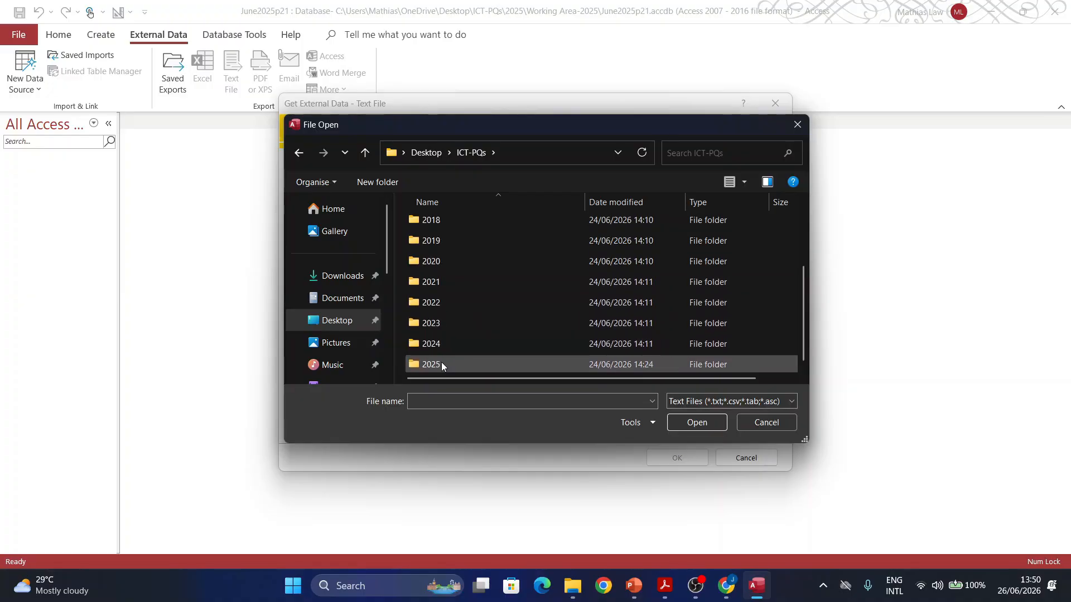
double_click(440, 364)
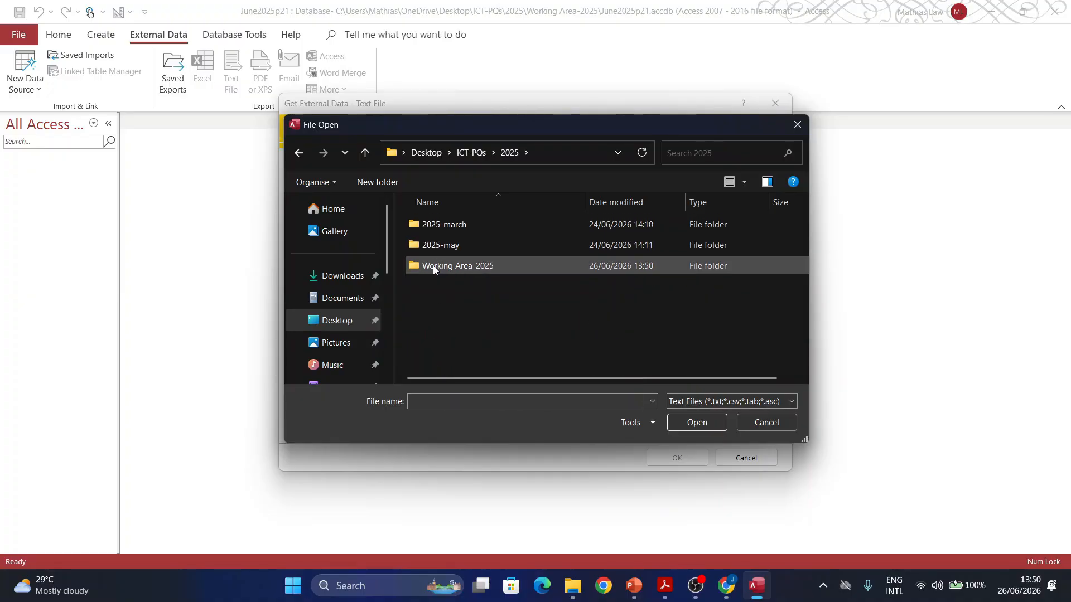
double_click(433, 267)
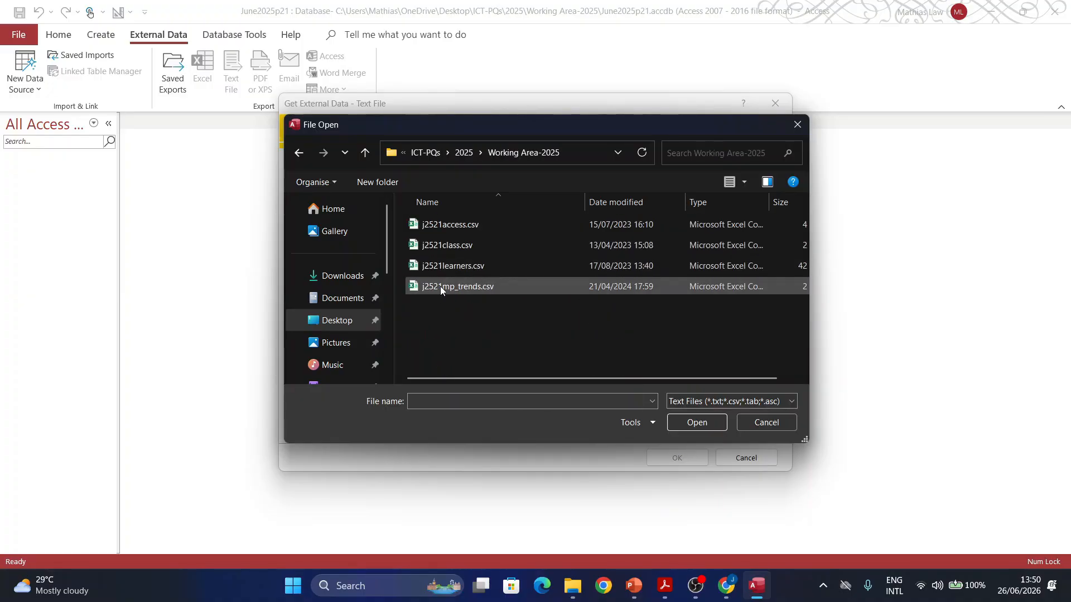
double_click(460, 265)
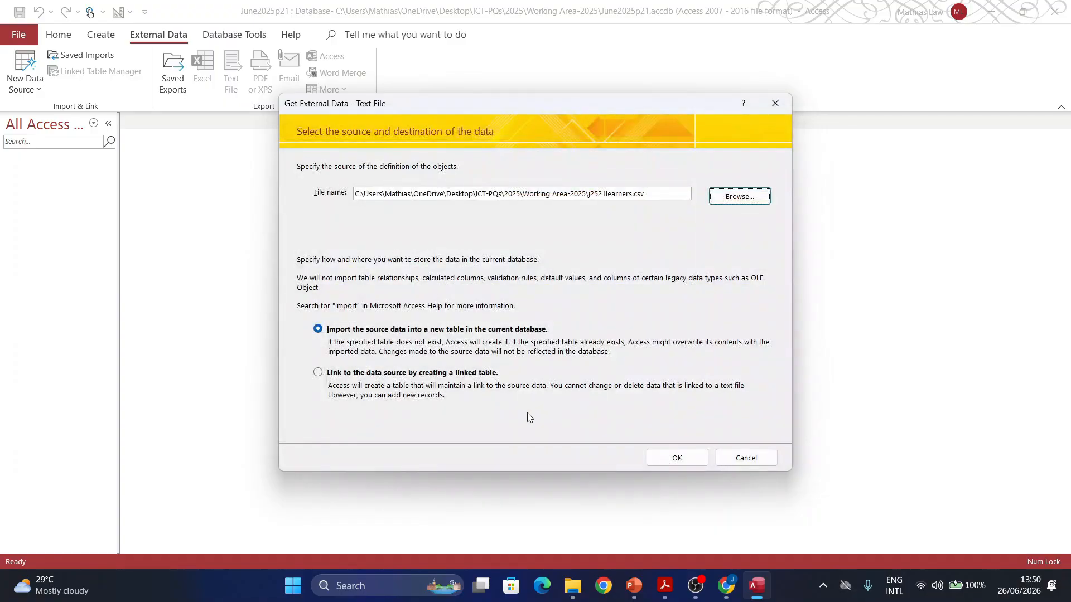
Step: Set delimited import with first row as field names, open Advanced settings, then view the question paper
click(677, 458)
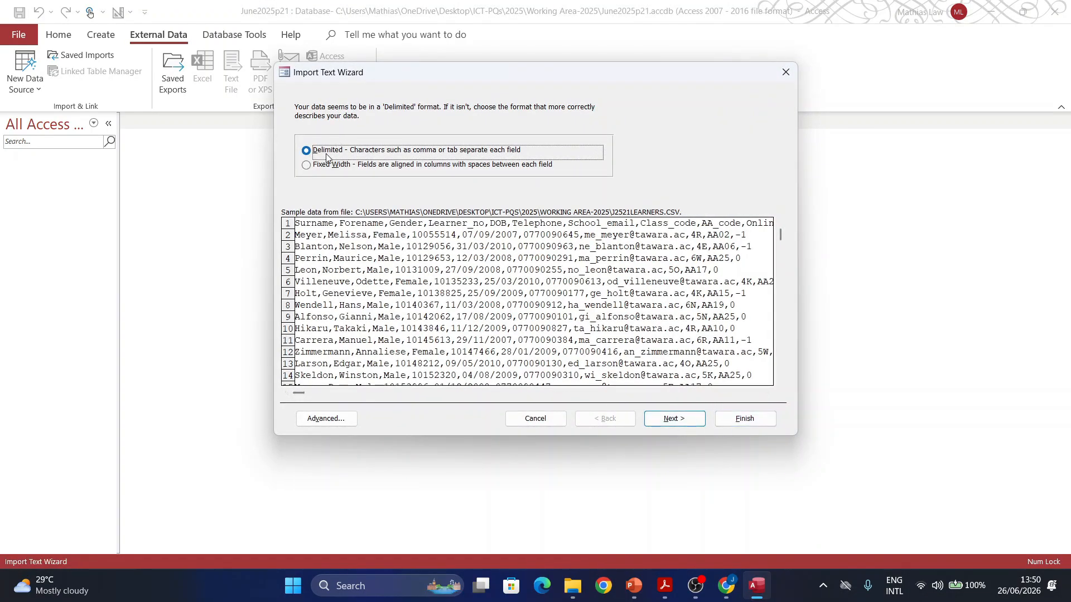
click(673, 419)
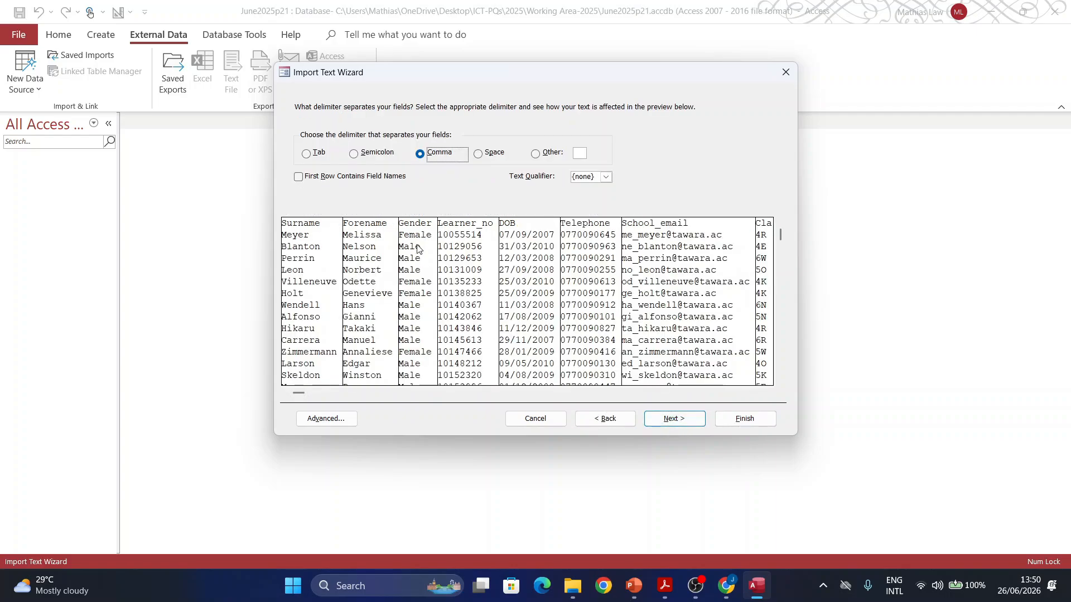
click(313, 176)
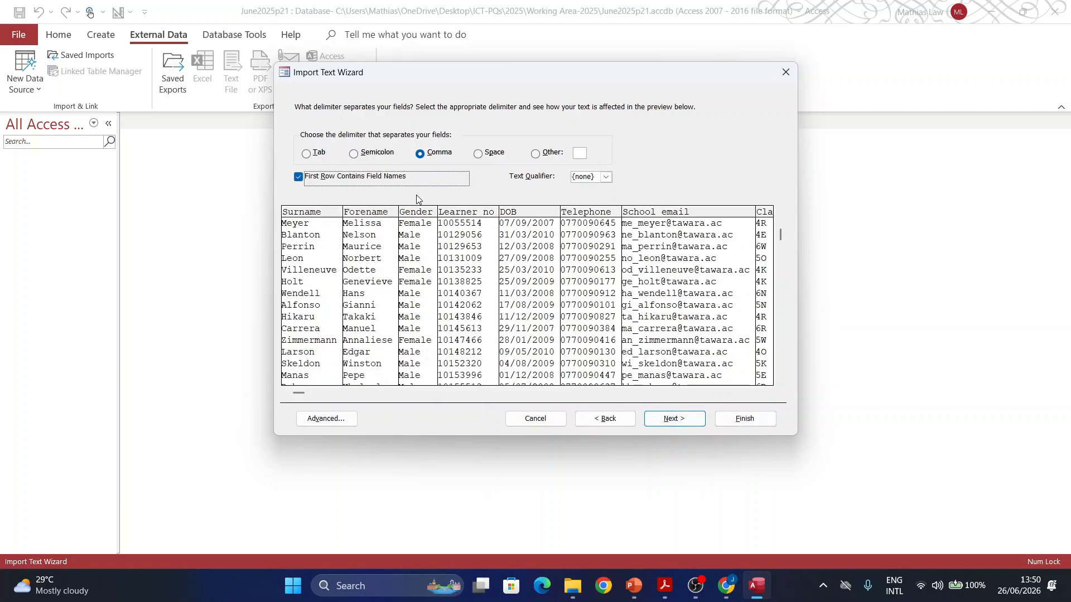
click(322, 418)
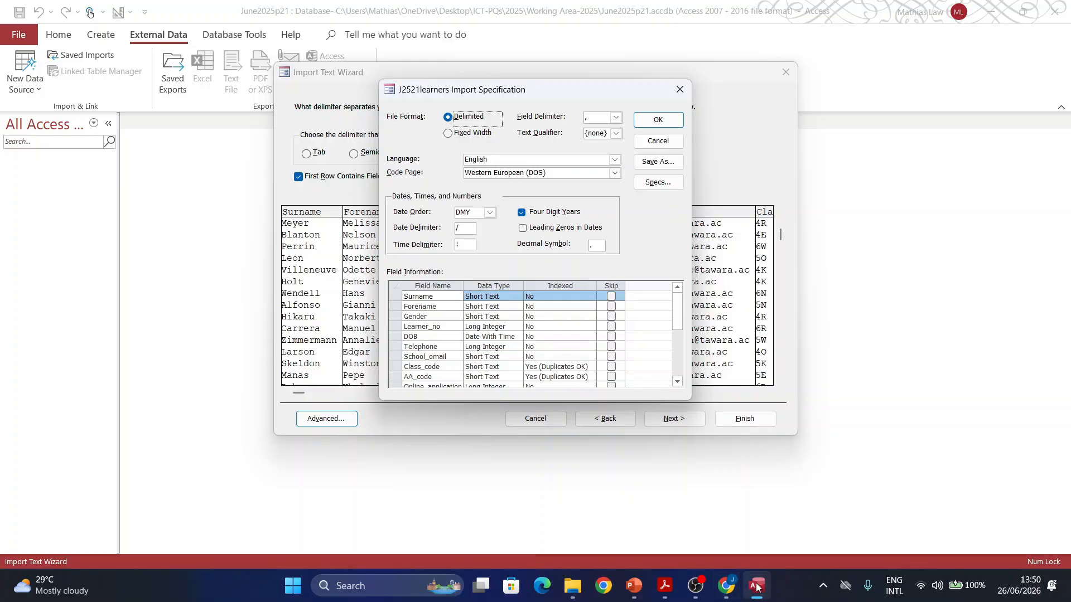
click(665, 585)
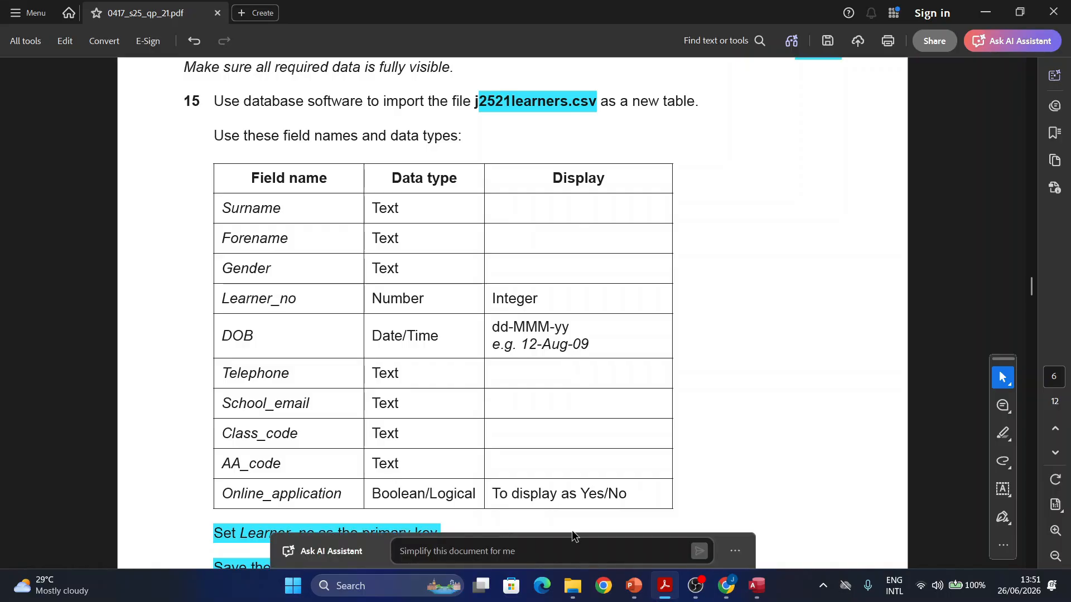
Step: Return to the Access import specification after reading question 15's field table
click(754, 585)
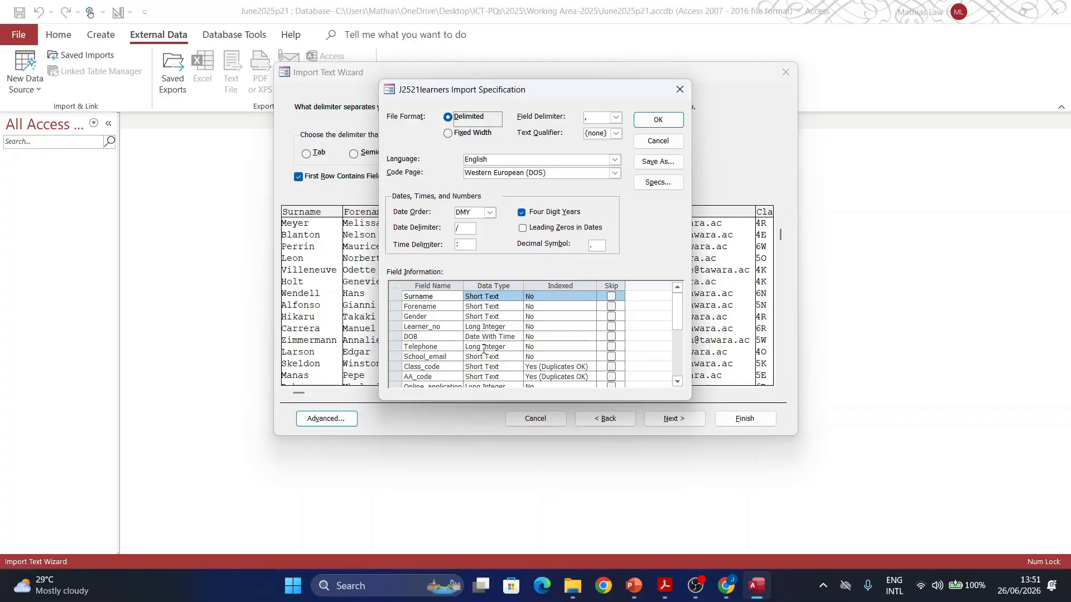
Step: Change Telephone's data type to Short Text and Online_application's to Yes/No
click(484, 347)
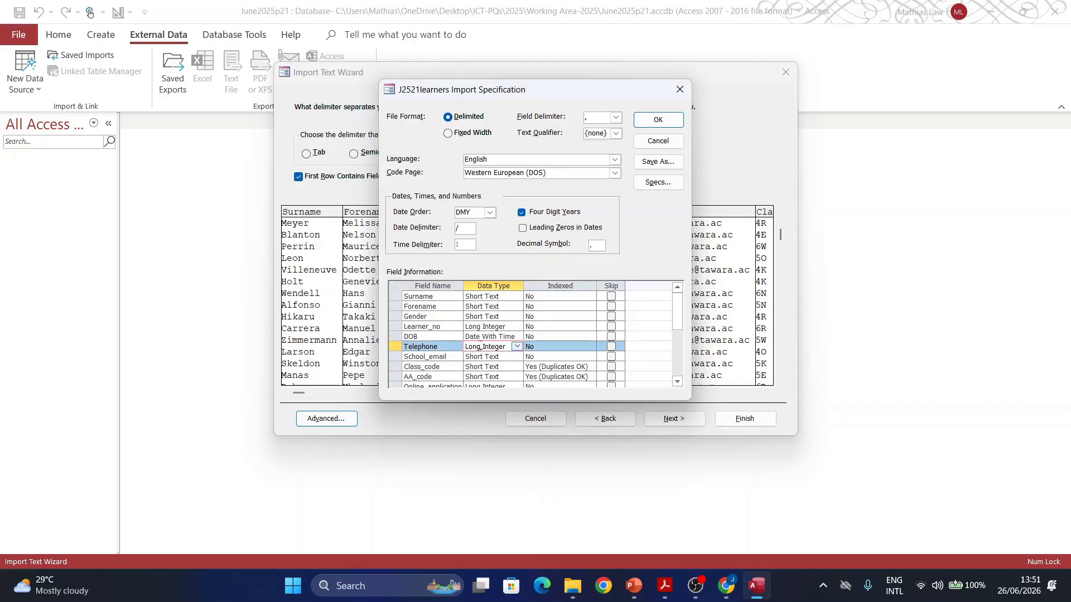
click(516, 346)
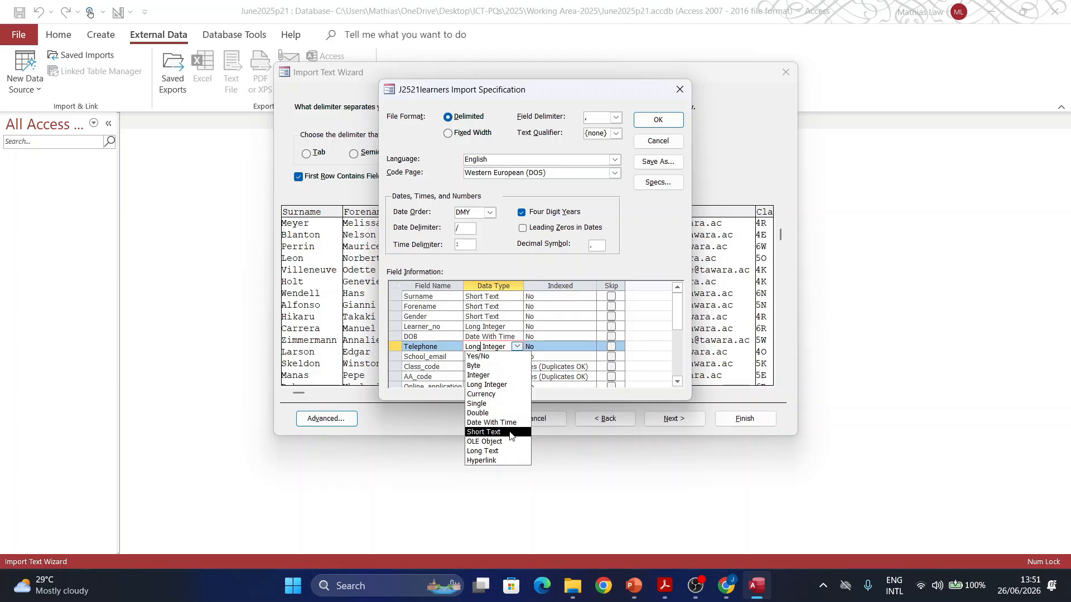
click(510, 432)
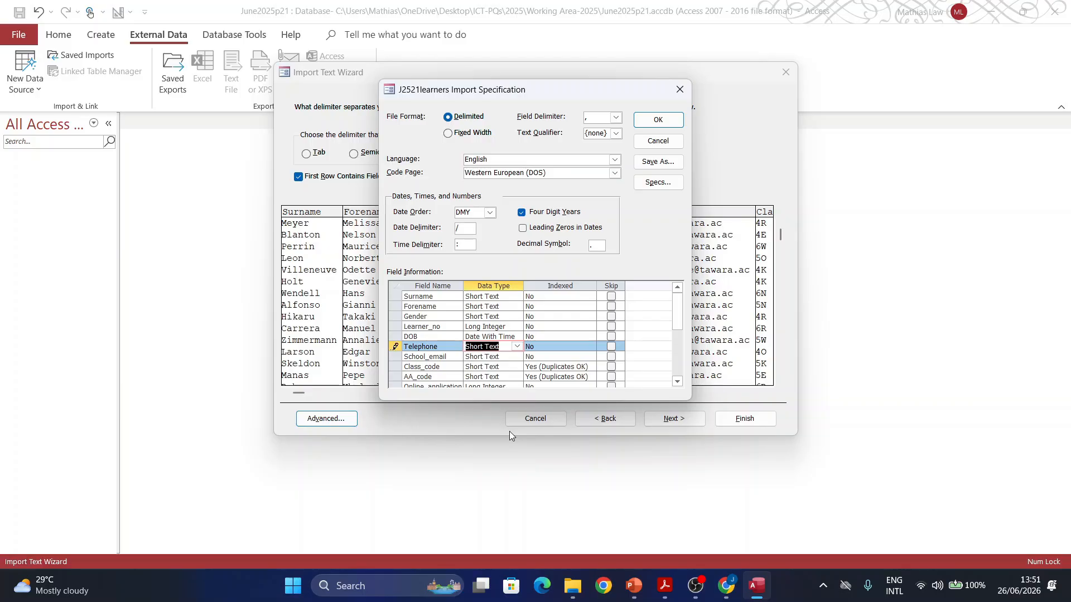
scroll(494, 368, down, 5)
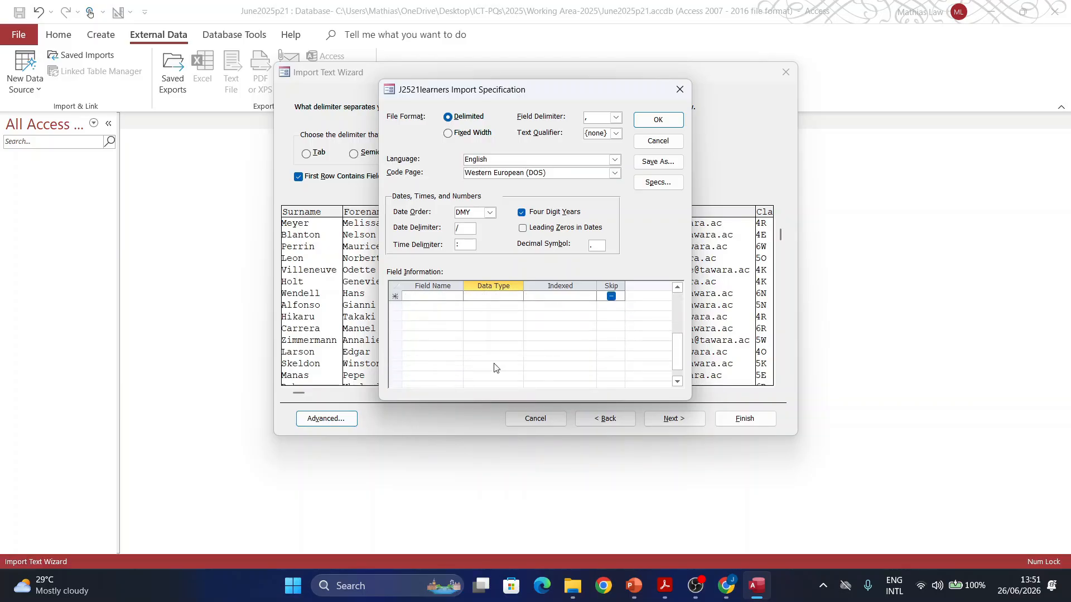
scroll(483, 356, up, 1)
click(481, 317)
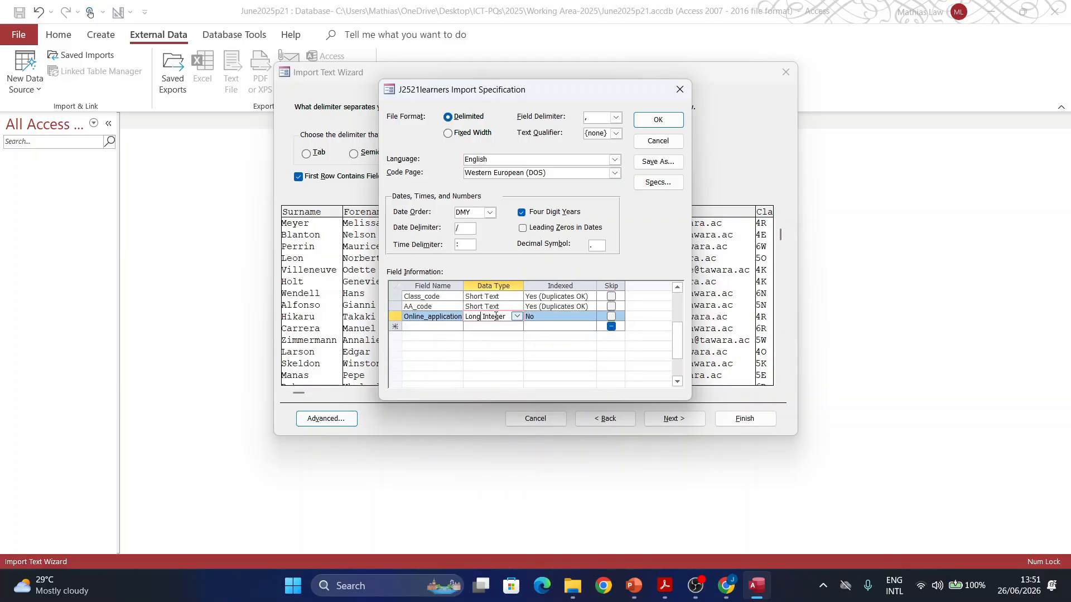
click(516, 316)
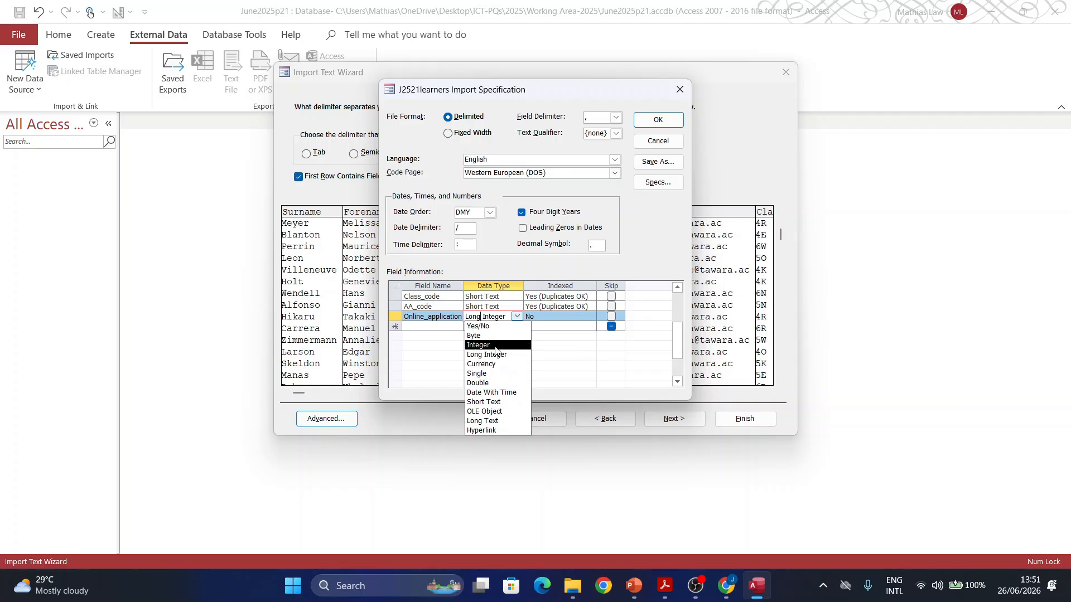
click(500, 326)
scroll(499, 338, up, 2)
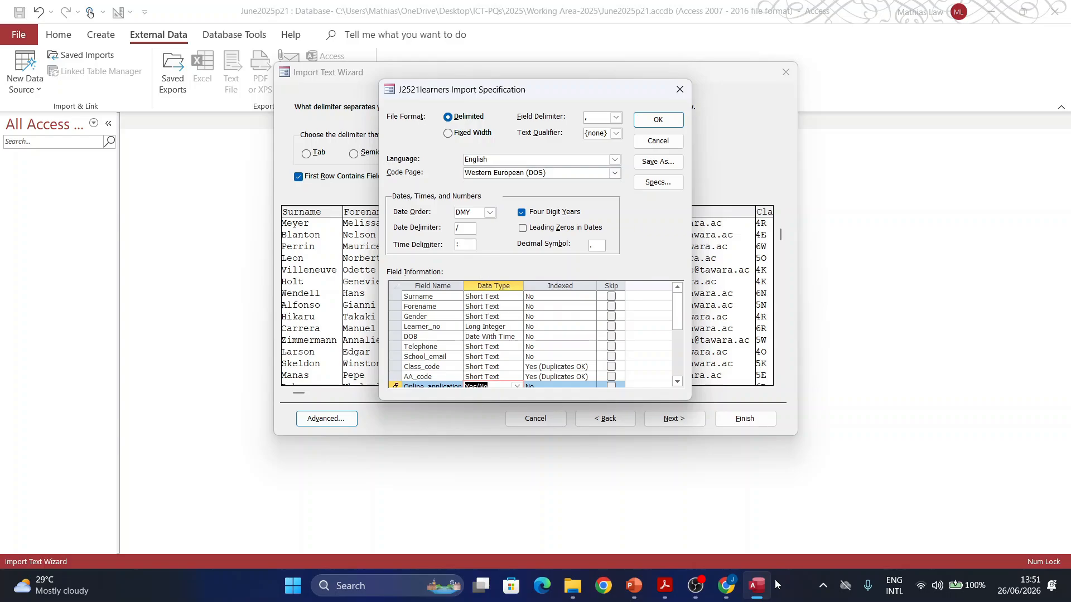
Step: Recheck the DMY date instruction in the question paper, then return to Access
click(664, 586)
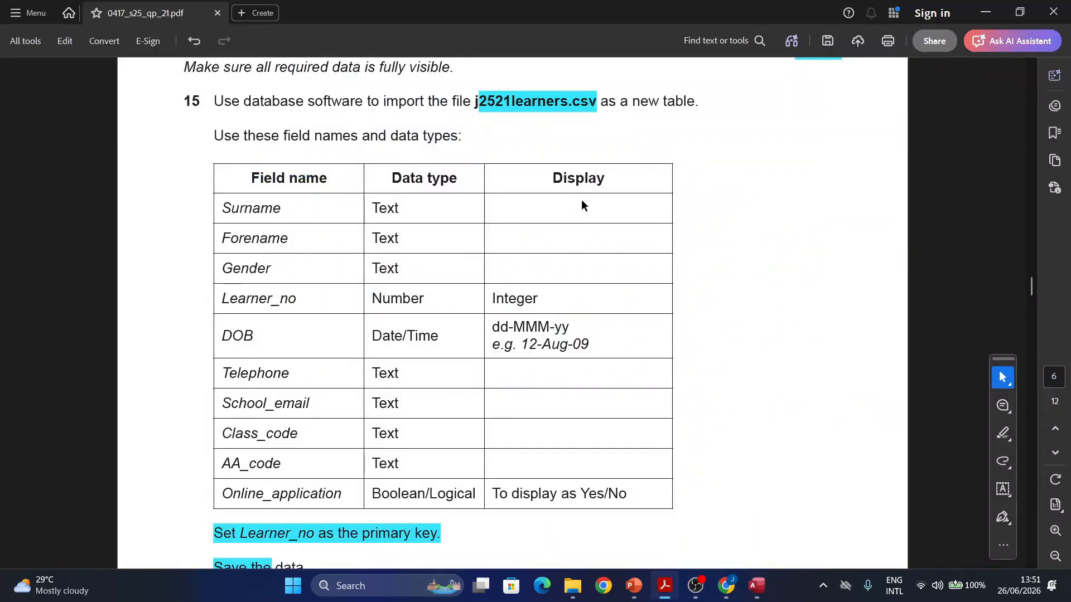
scroll(545, 328, up, 2)
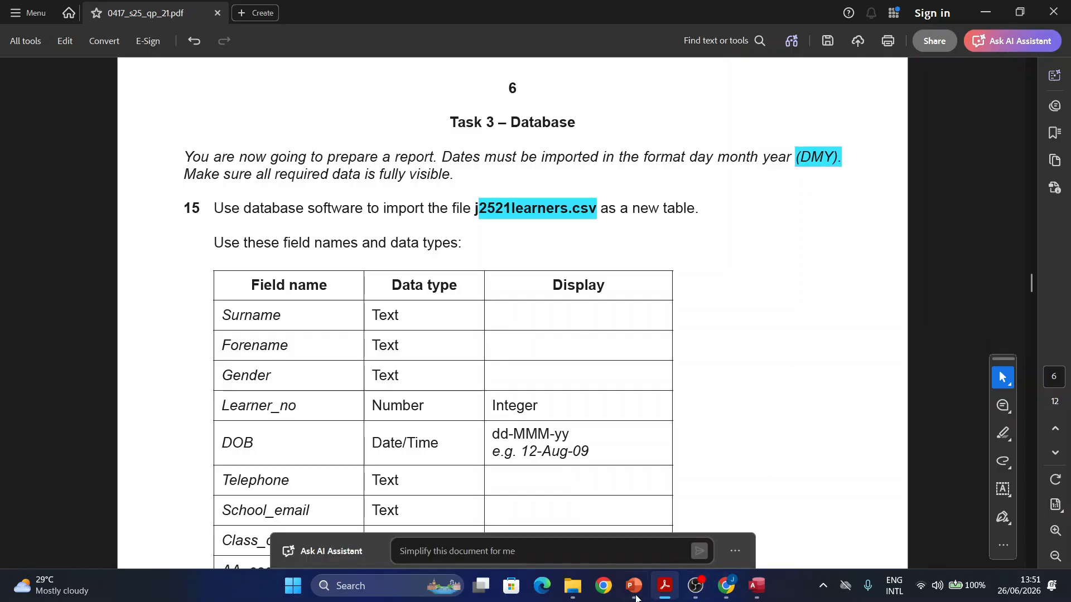
click(664, 586)
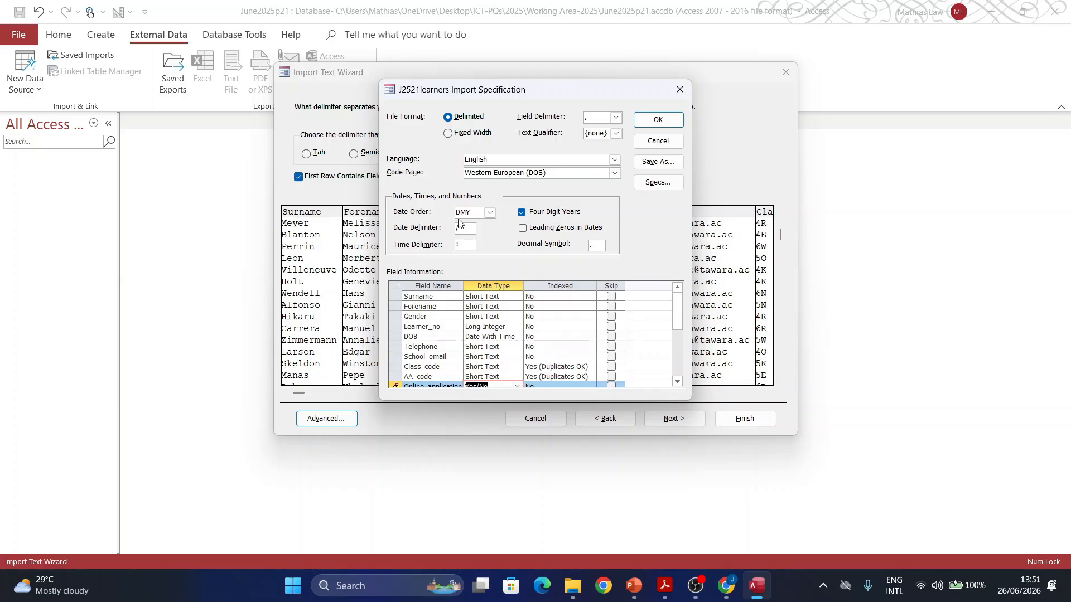
Step: Leave the Date Order as DMY and accept the import specification with OK
click(489, 212)
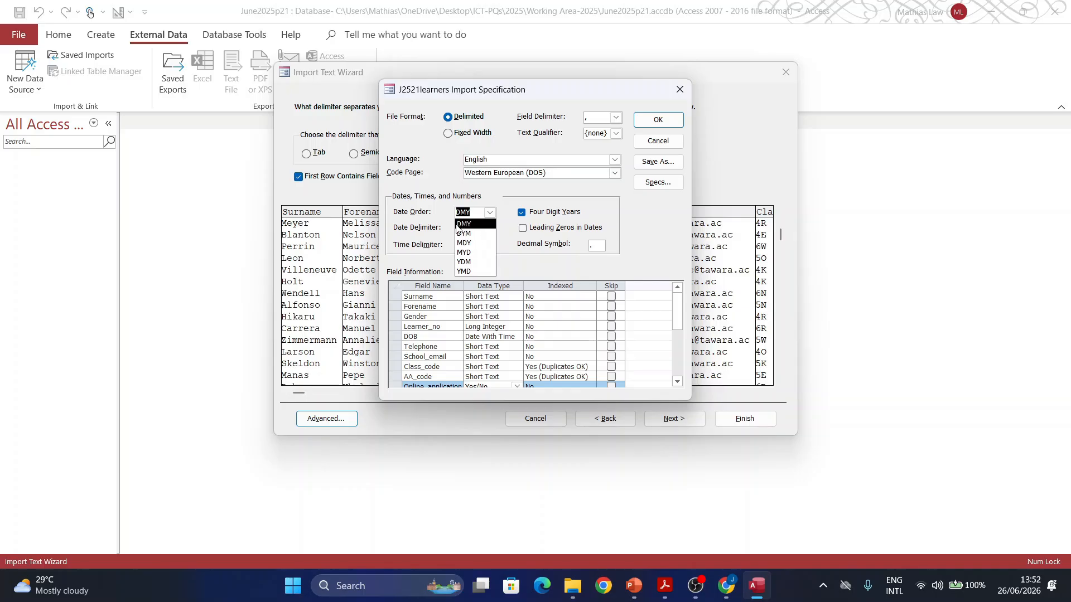
click(607, 205)
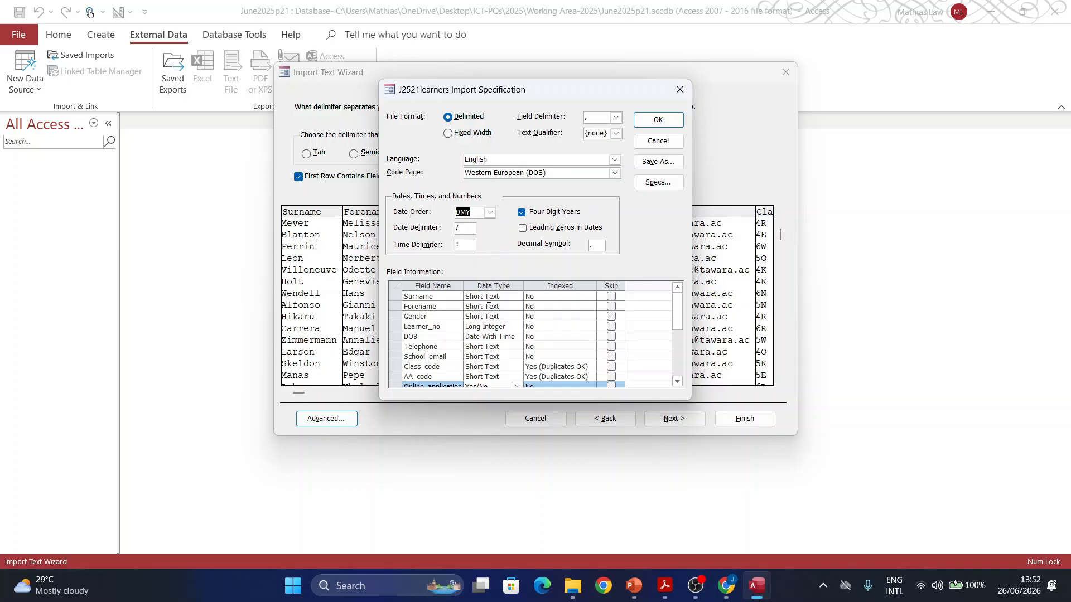
scroll(453, 359, down, 1)
scroll(426, 365, up, 1)
click(655, 120)
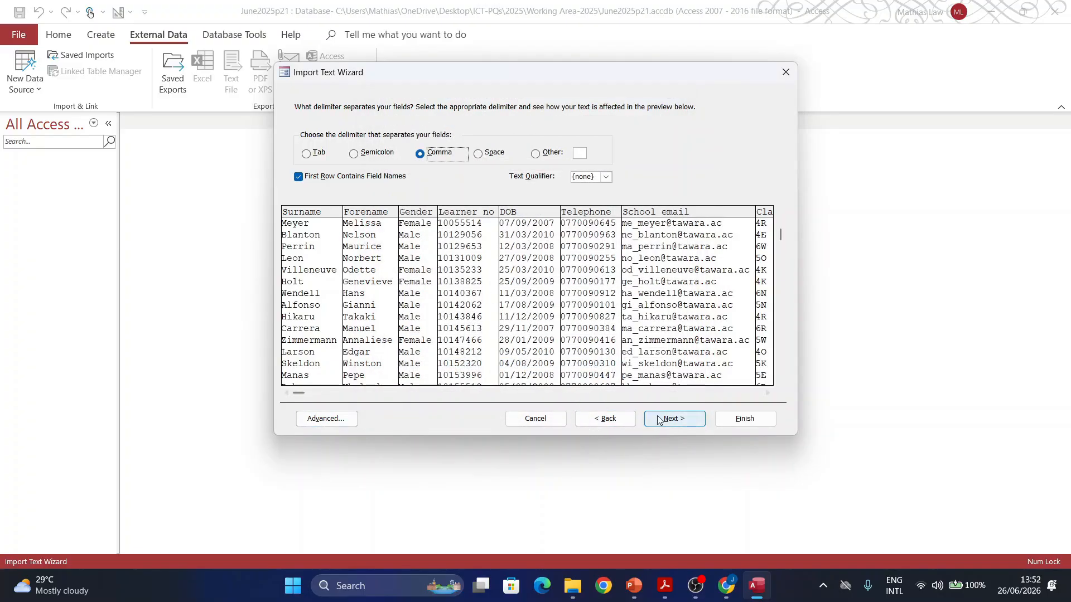
Step: Choose Learner_no as primary key and finish importing the J2521learners table
click(665, 428)
click(667, 425)
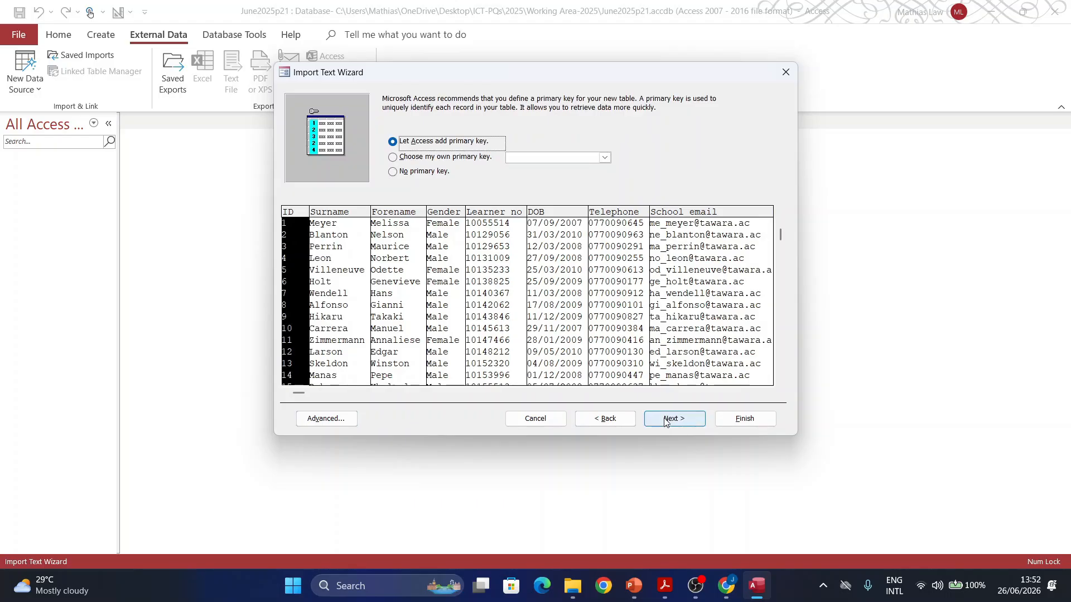
click(475, 159)
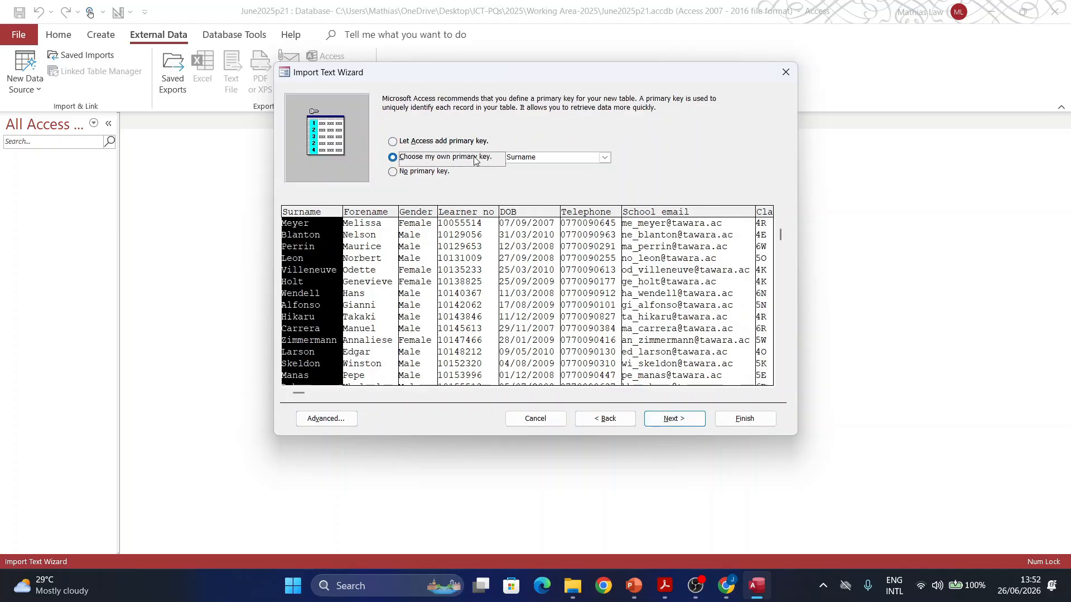
click(604, 157)
click(539, 198)
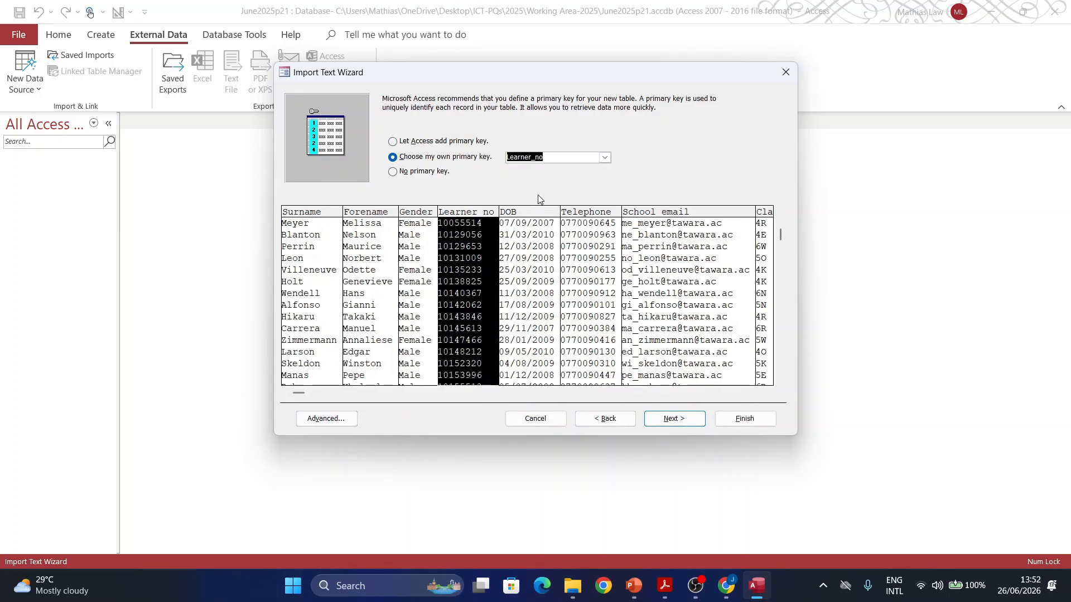
click(674, 418)
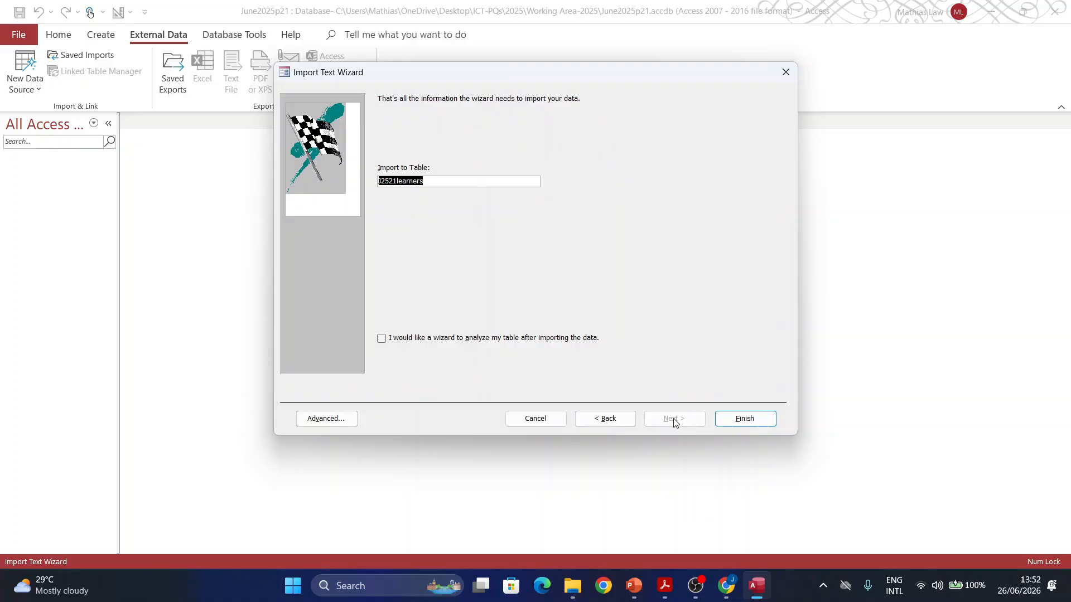
click(731, 420)
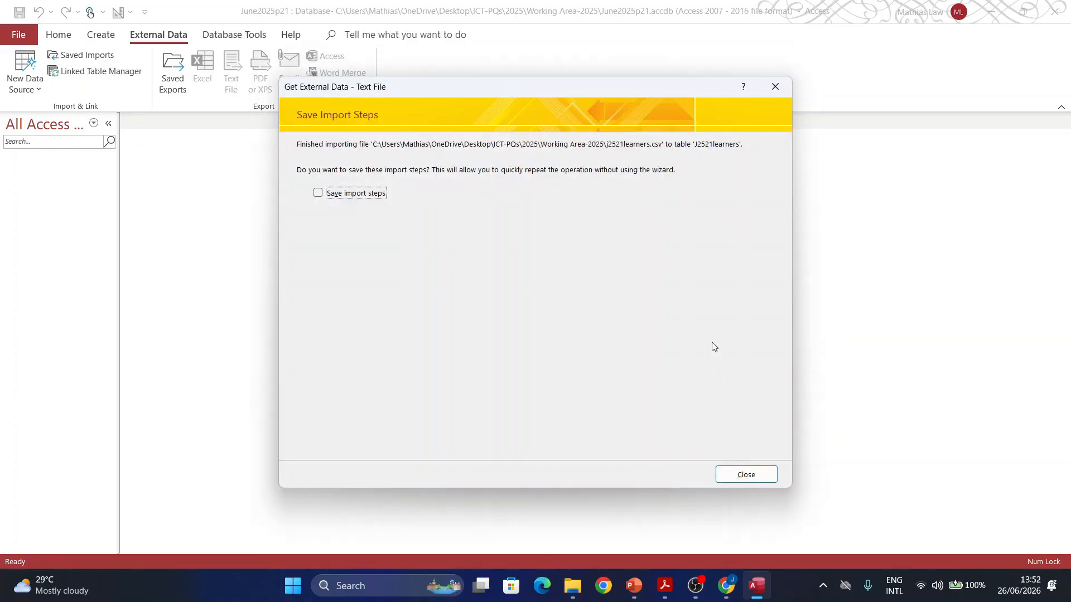
click(739, 474)
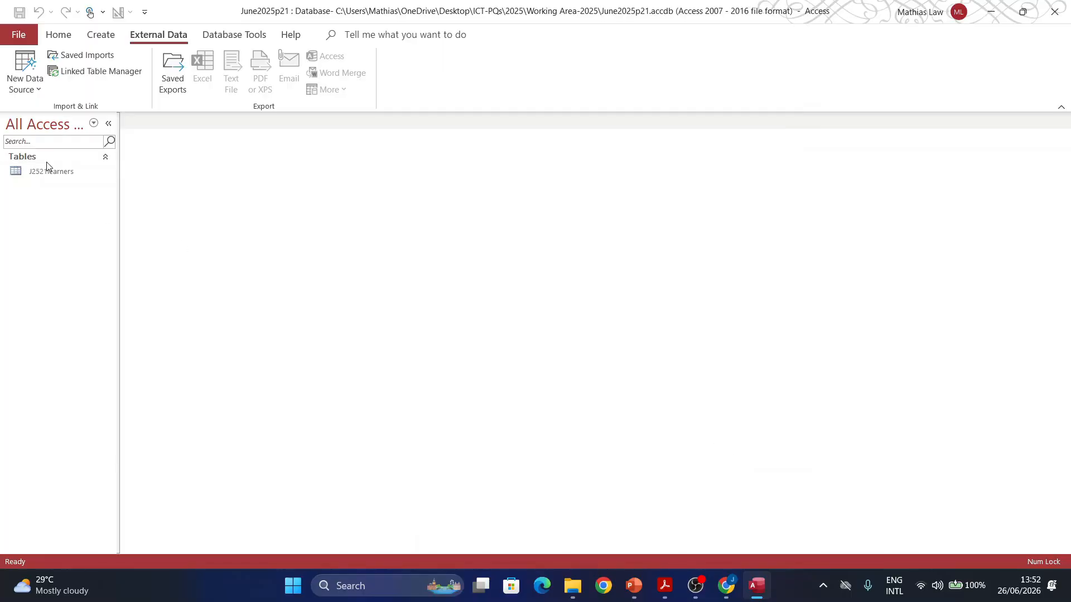
click(48, 172)
right_click(48, 171)
Step: Open J2521learners in Design view and check the DOB date format against the question paper
click(81, 202)
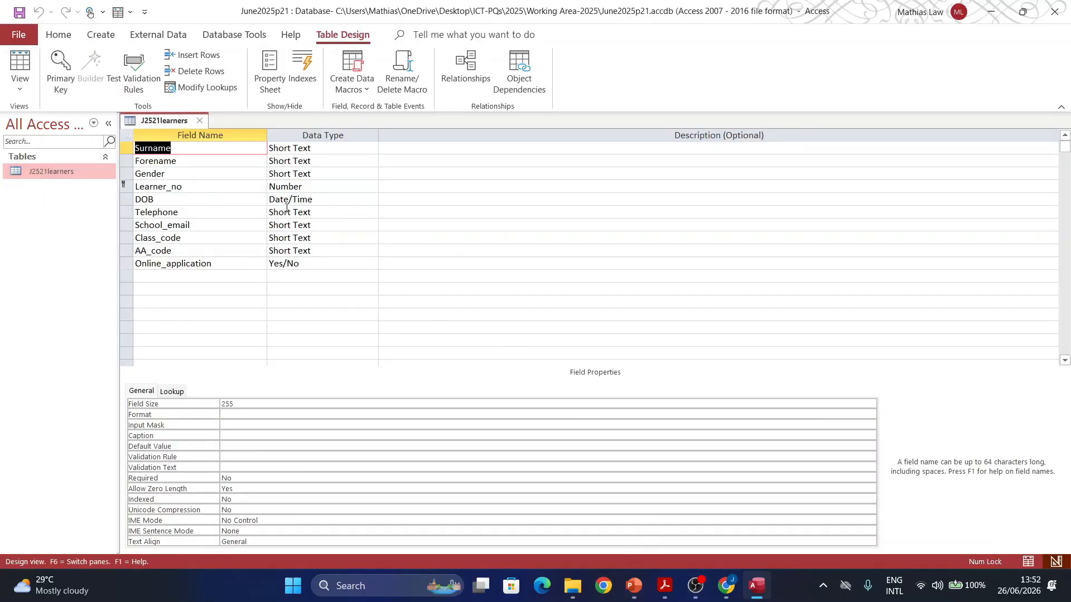
click(303, 199)
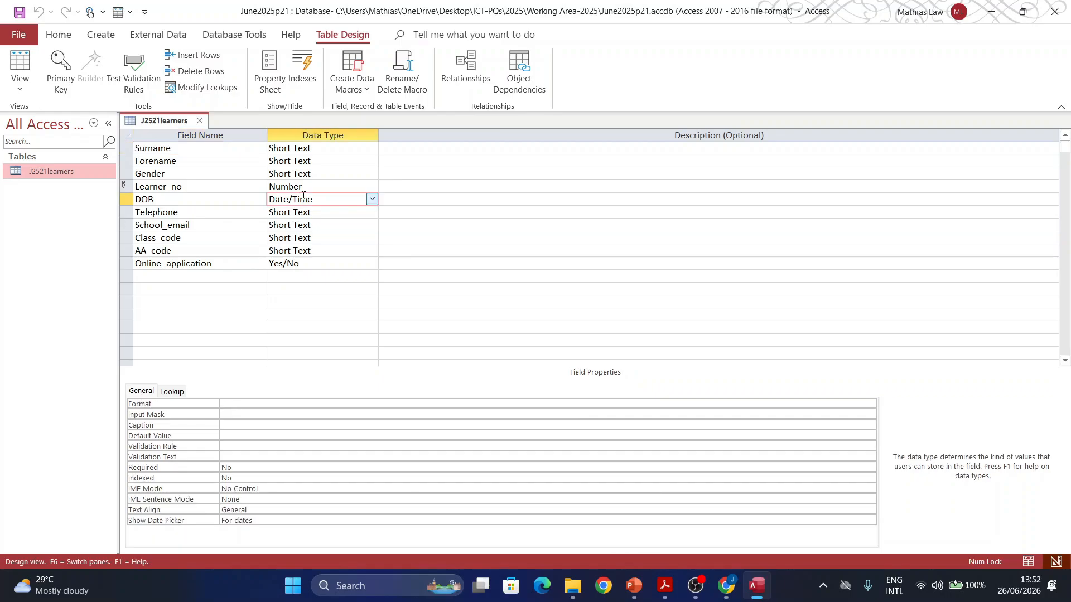
click(237, 404)
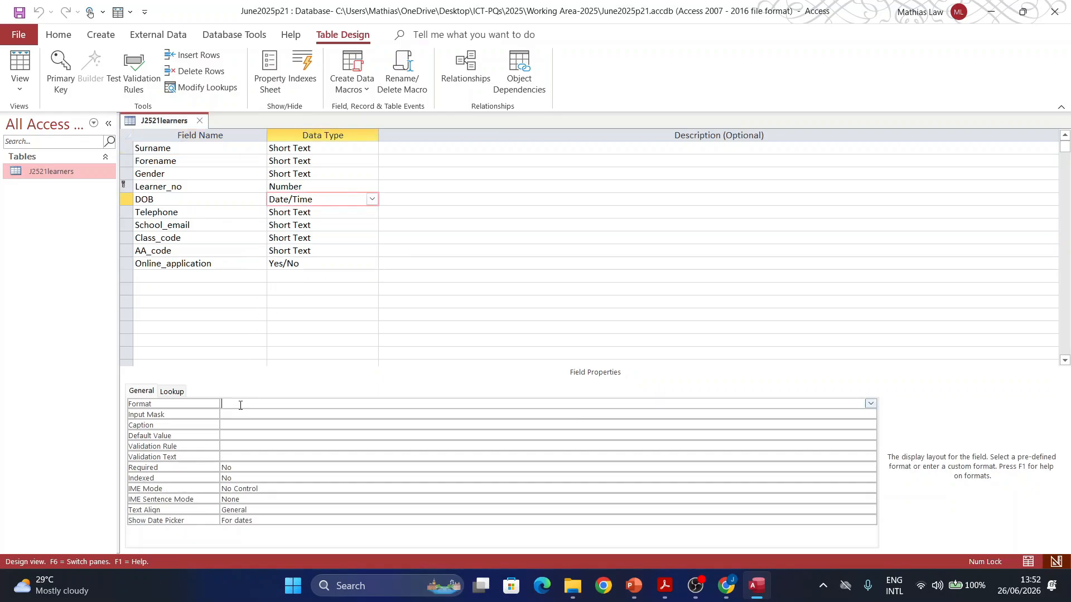
click(665, 587)
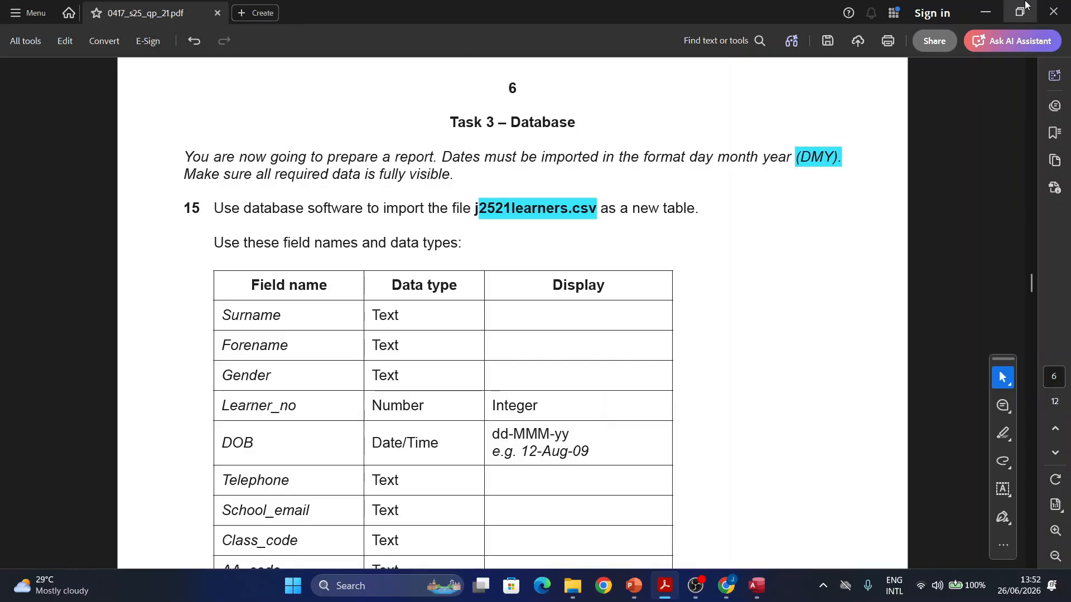
key(alt+Tab)
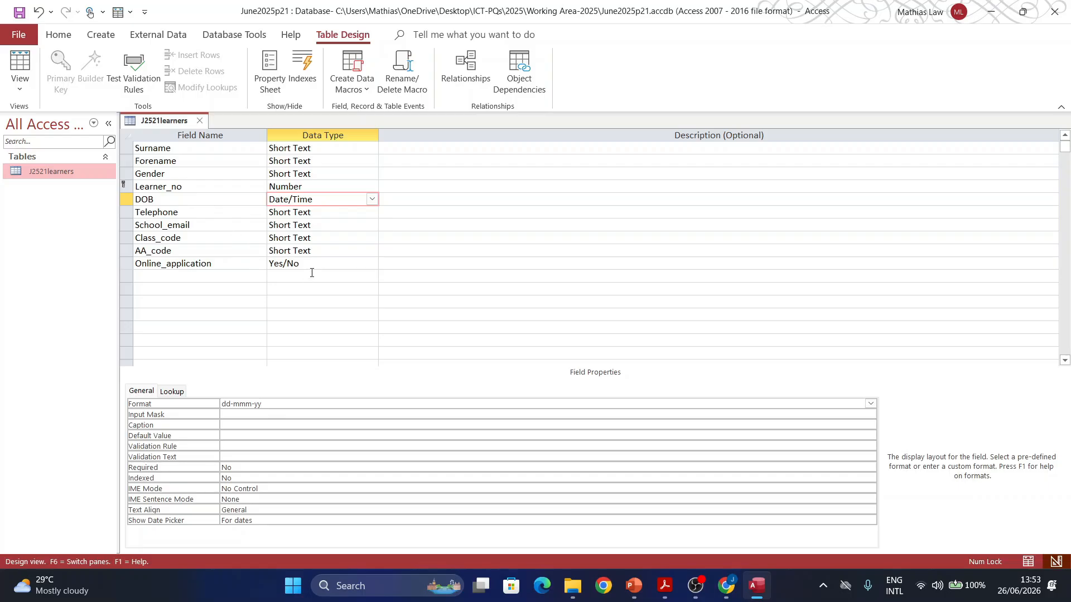
Step: Give Online_application an On/Off format and Text Box display control, then save and close the design
click(281, 269)
click(250, 402)
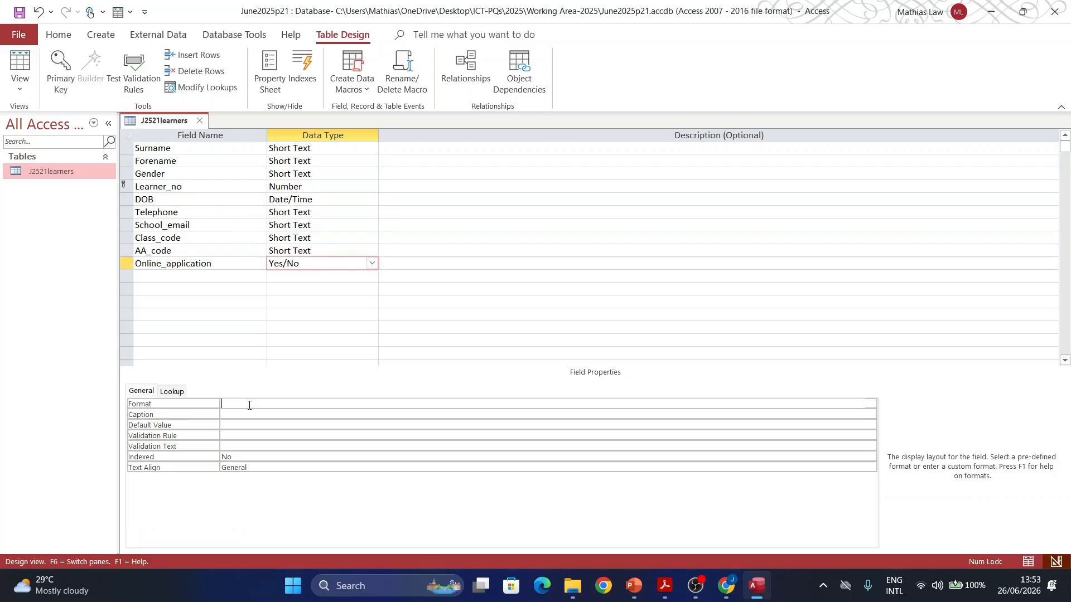
click(870, 403)
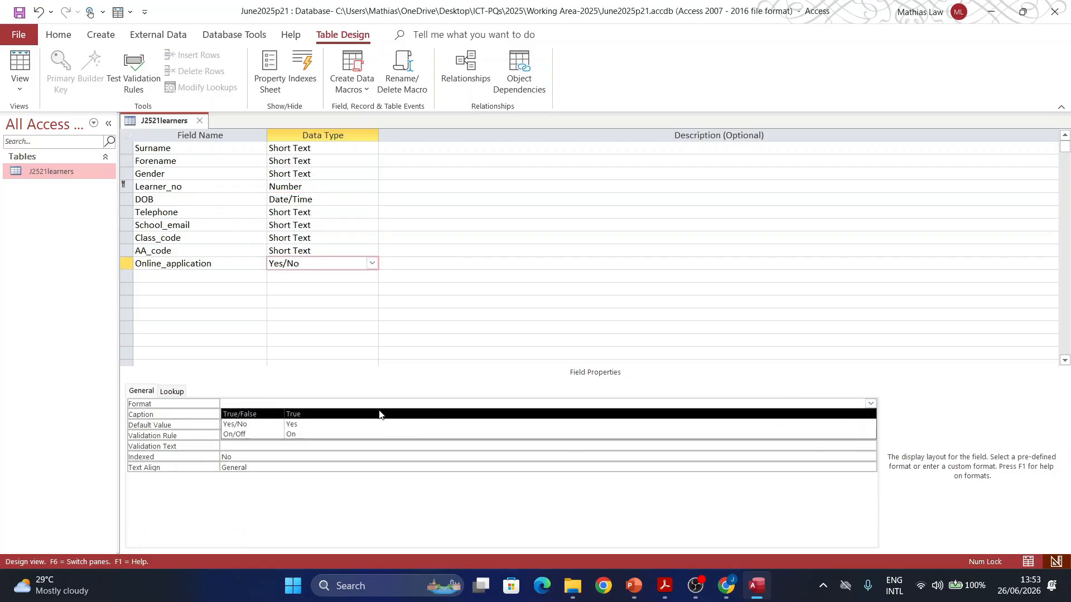
click(280, 431)
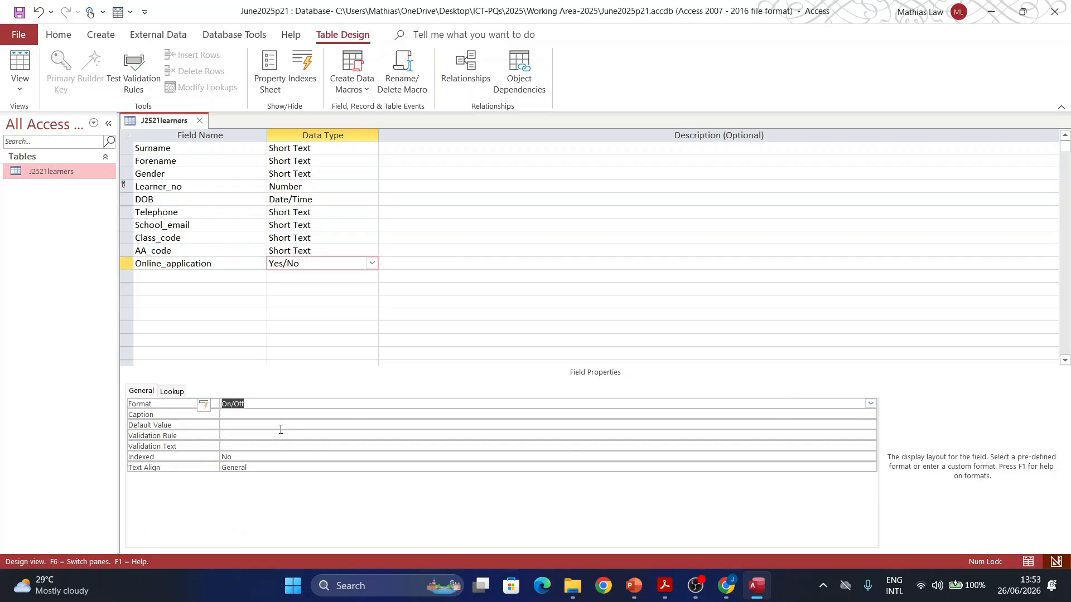
click(163, 394)
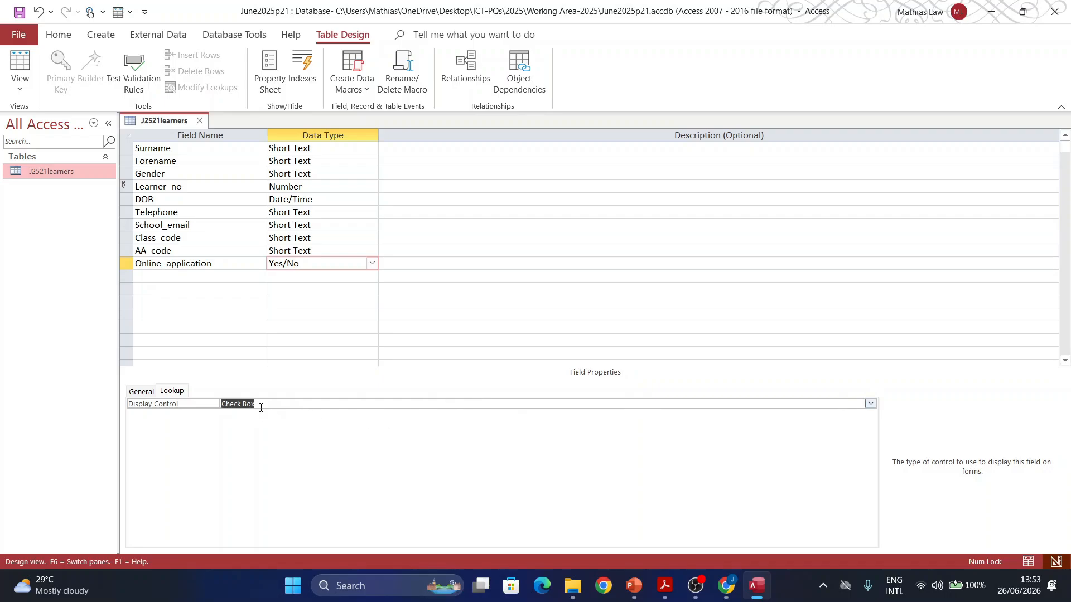
click(871, 404)
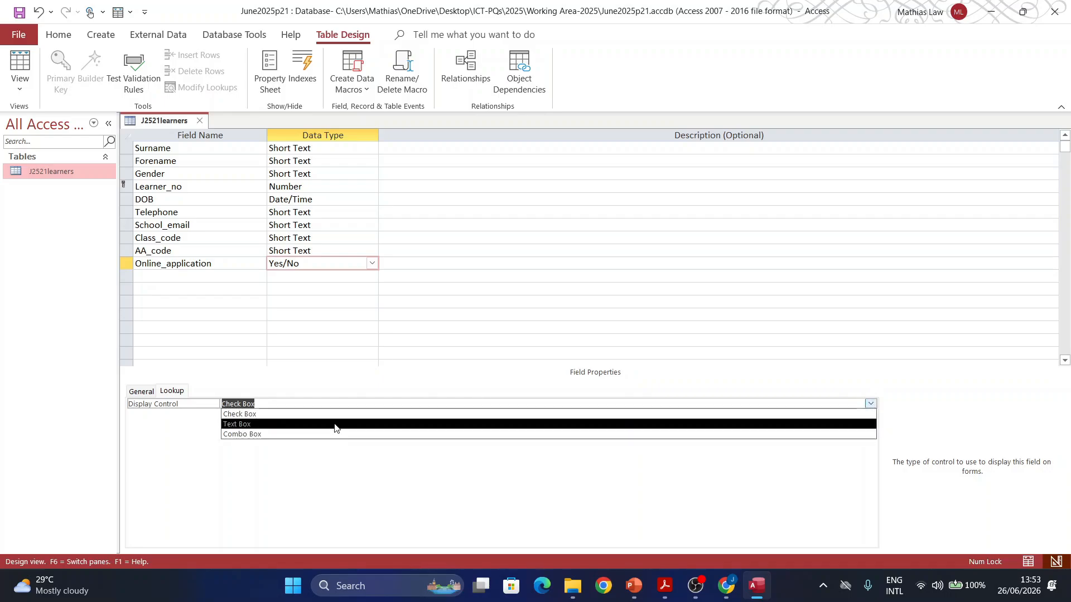
click(233, 424)
click(19, 12)
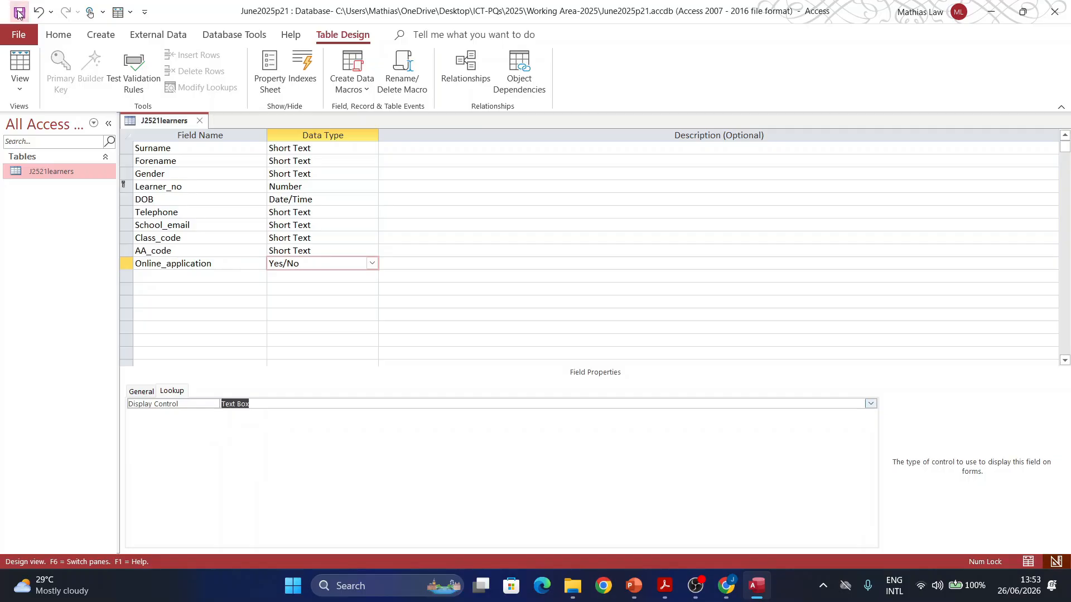
click(198, 121)
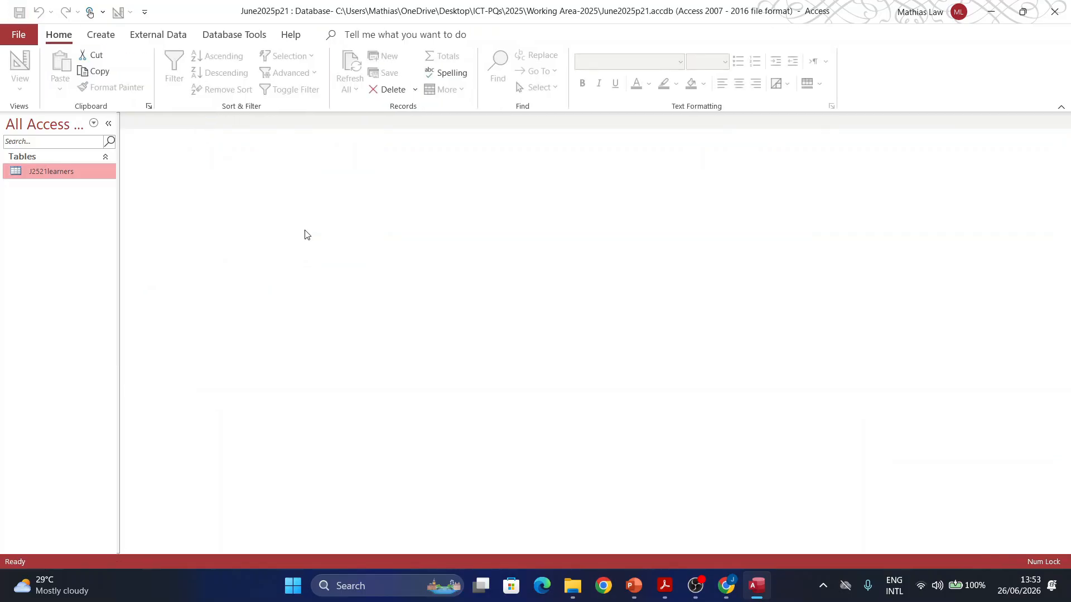
Step: Scroll through the exam paper to review the task's evidence requirement
click(664, 591)
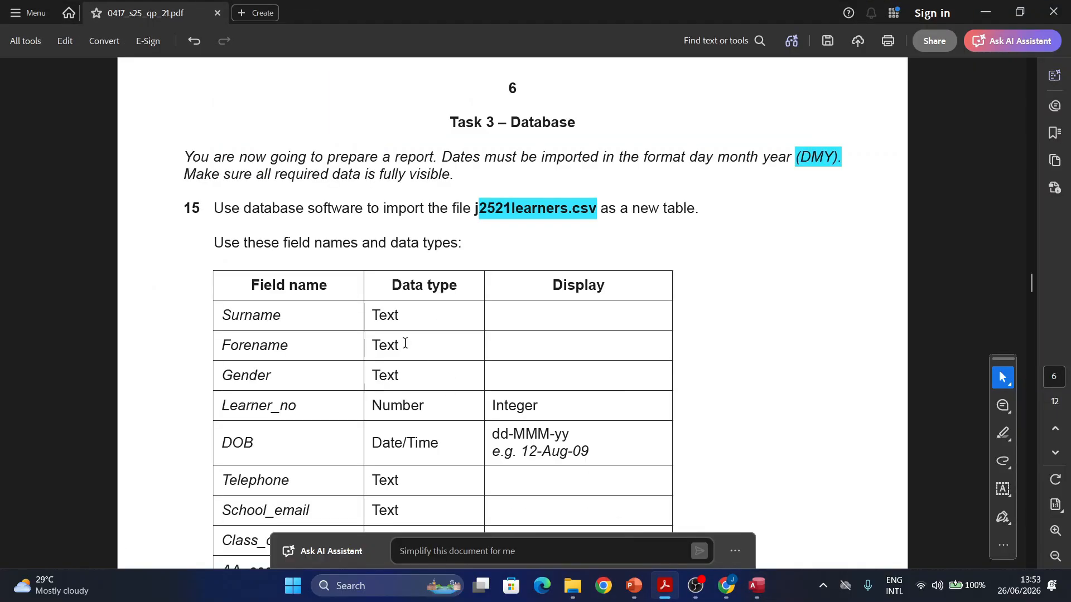
scroll(406, 330, down, 6)
scroll(398, 322, down, 5)
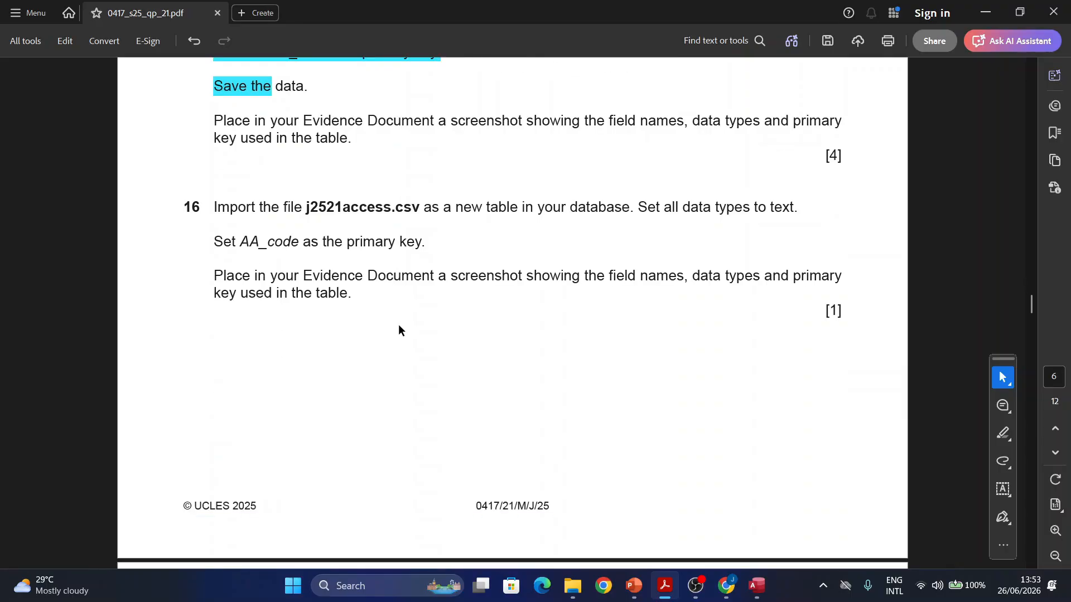
scroll(208, 179, up, 1)
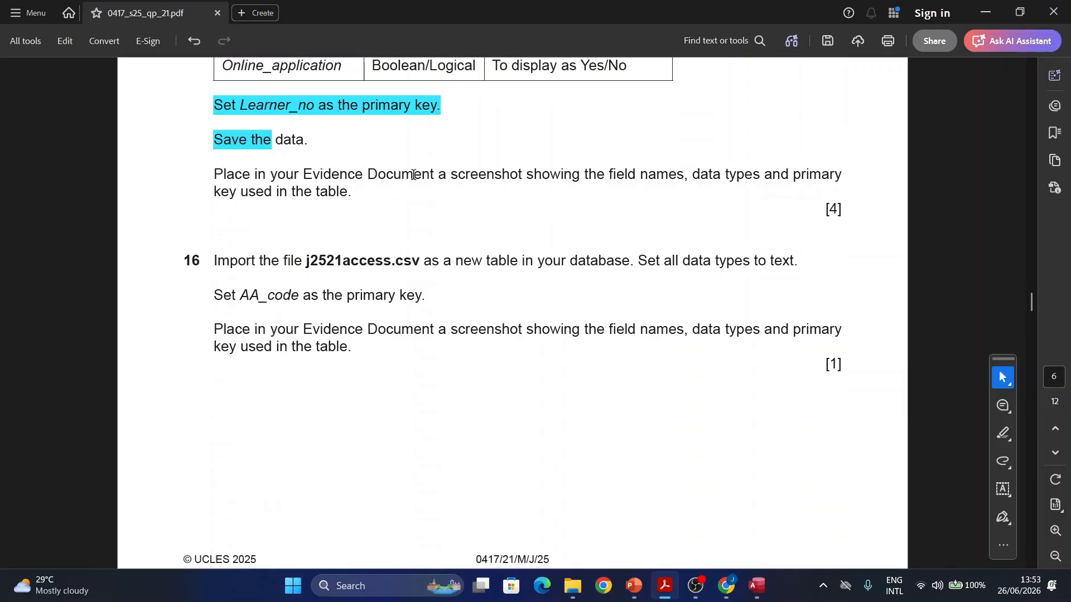
Step: Reopen J2521learners in Design view and snip its field names and data types
click(754, 587)
right_click(65, 169)
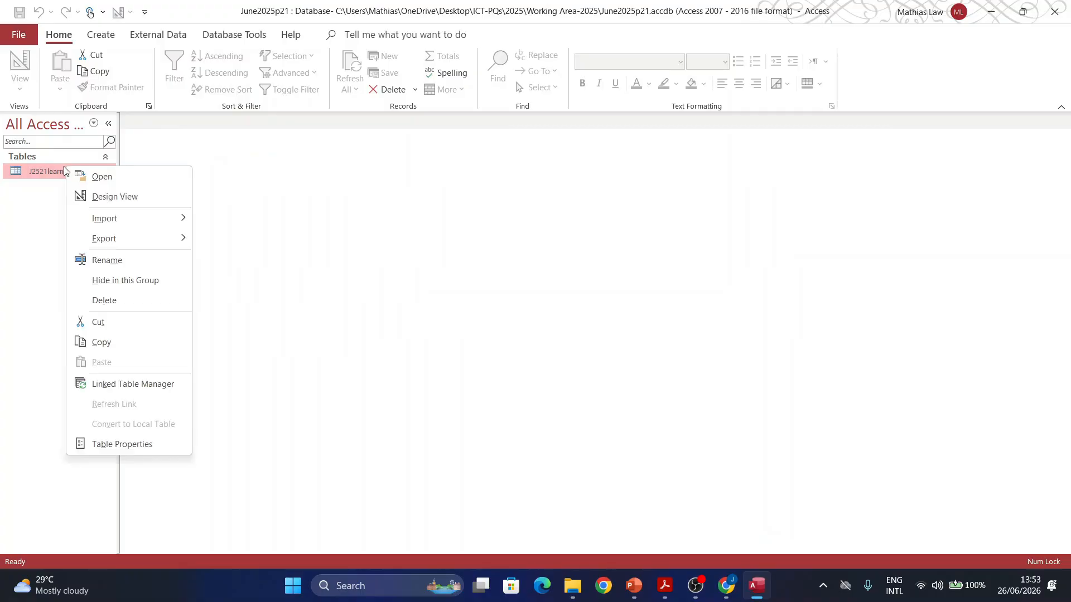
click(114, 197)
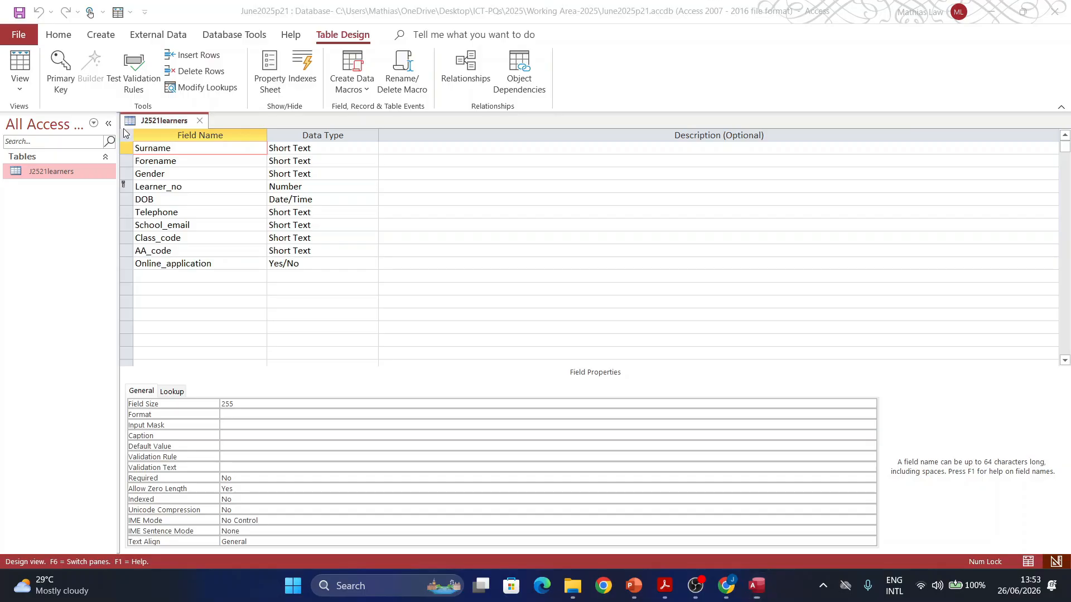
key(super+shift+s)
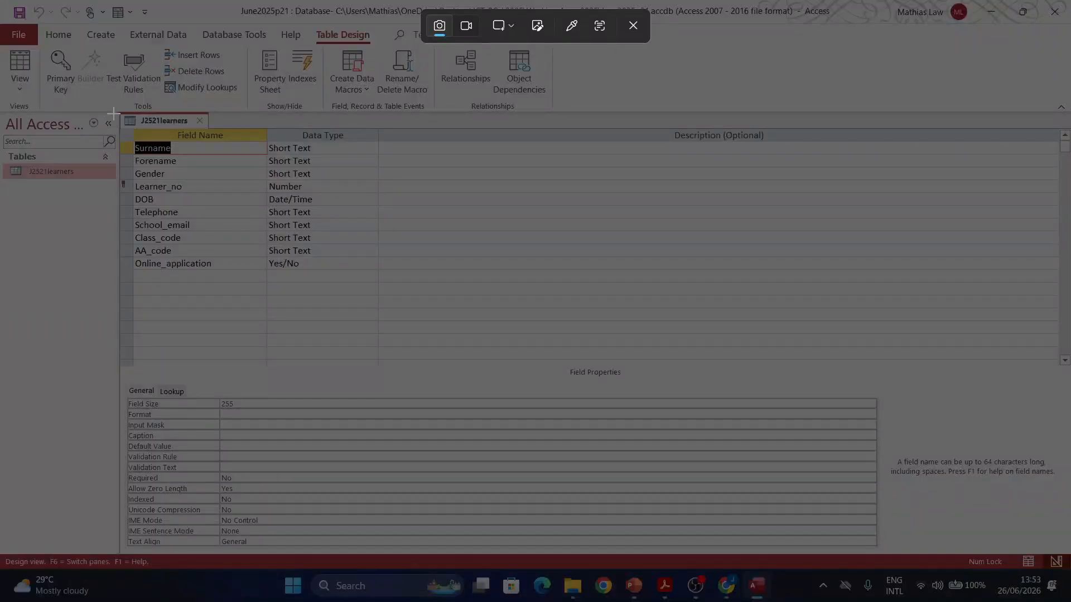
drag(113, 113, 383, 276)
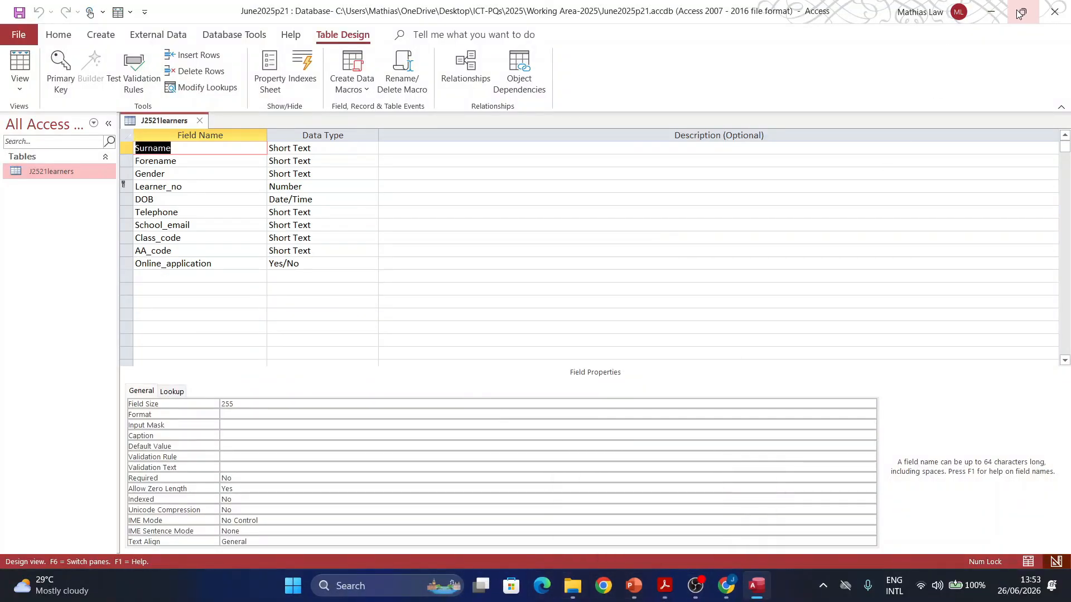
scroll(312, 529, down, 3)
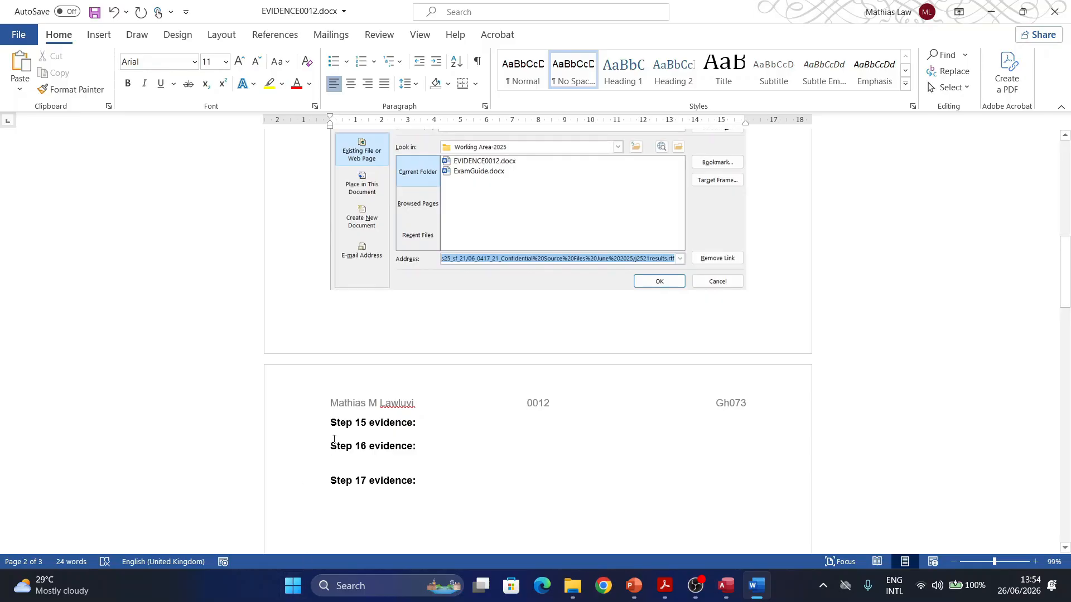
Step: Paste the J2521learners field-and-type screenshot under Step 15 evidence and enlarge it
click(334, 437)
key(ctrl+v)
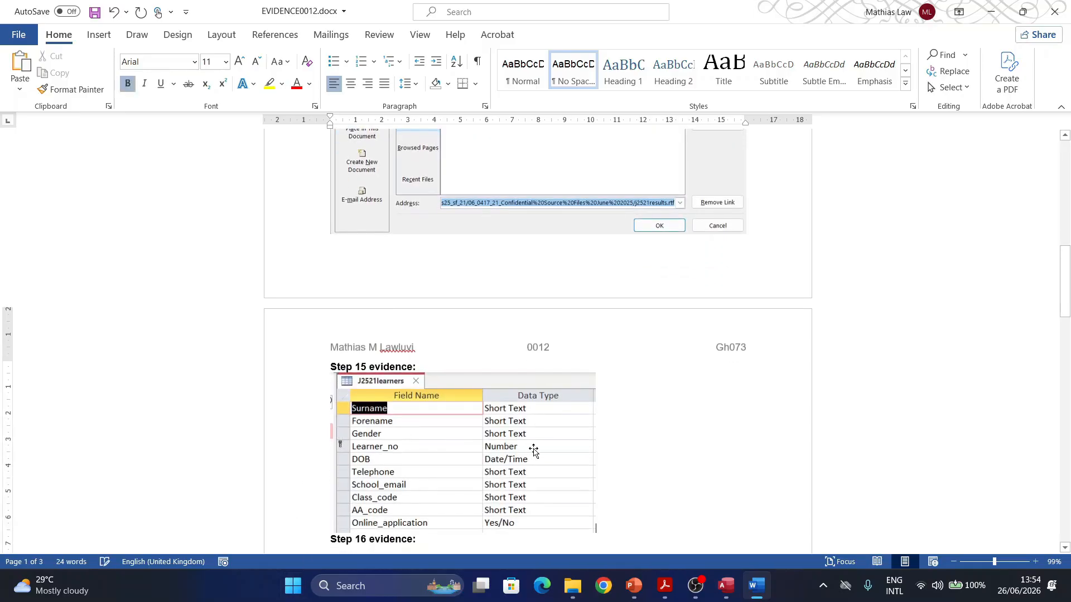
click(535, 474)
drag(629, 542, 658, 555)
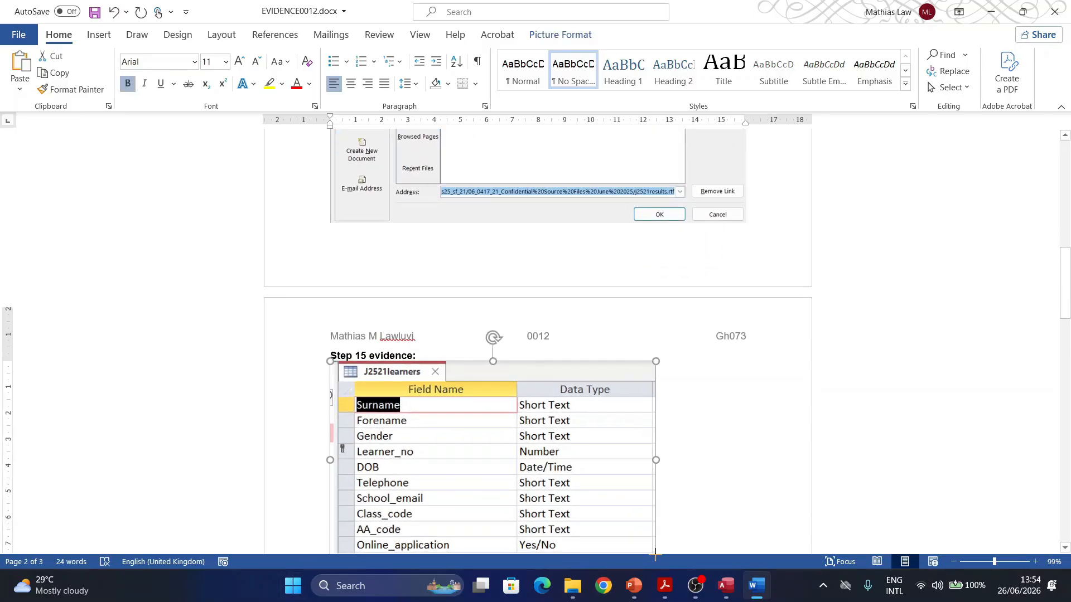
scroll(628, 518, down, 3)
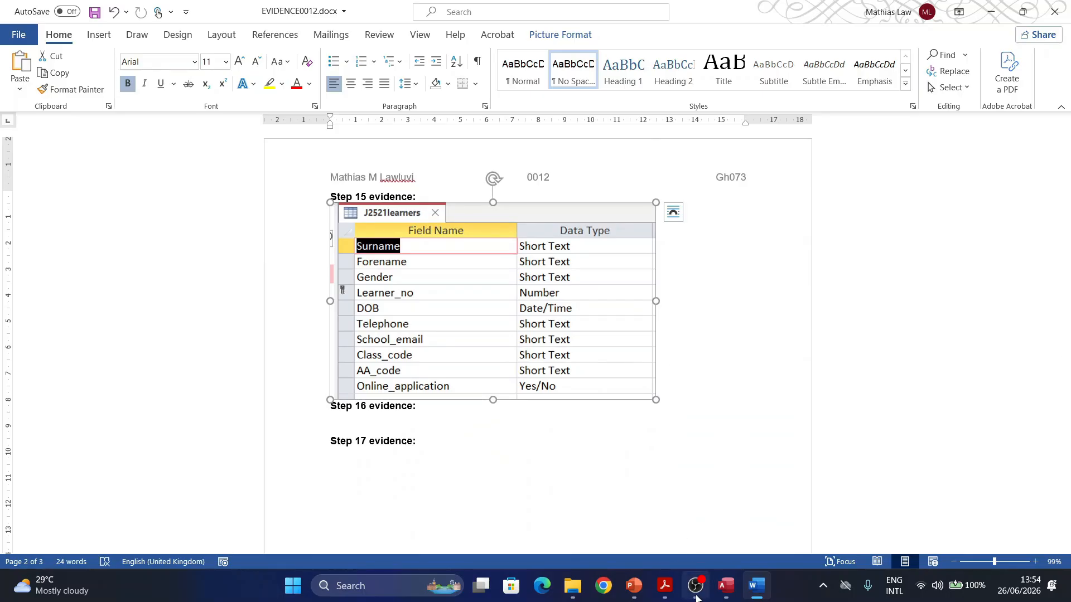
click(616, 490)
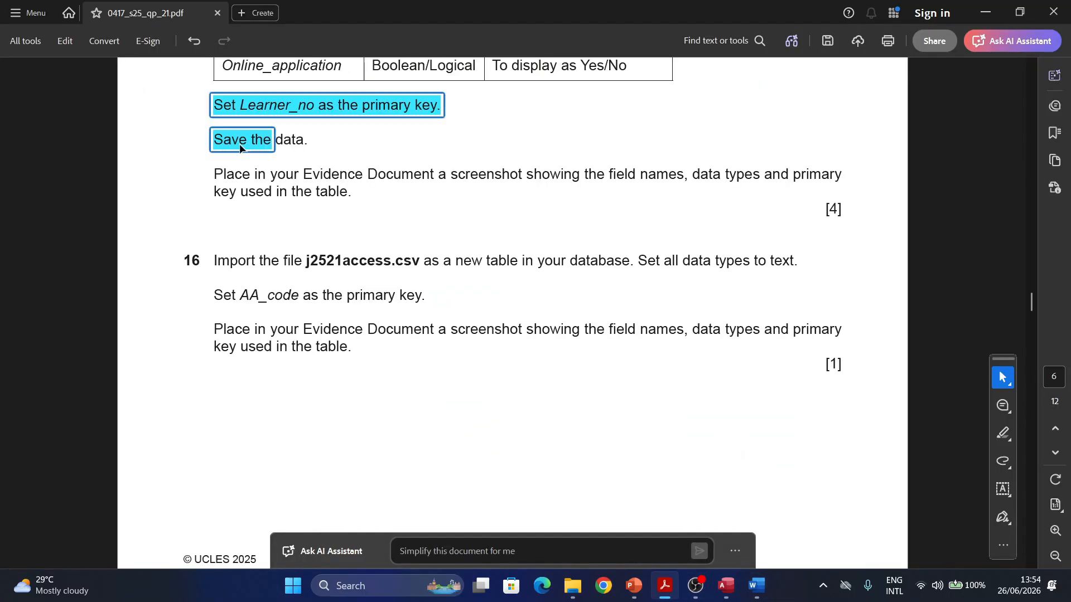
Step: Close the J2521learners design in Access and scroll the exam paper to question 16
click(722, 590)
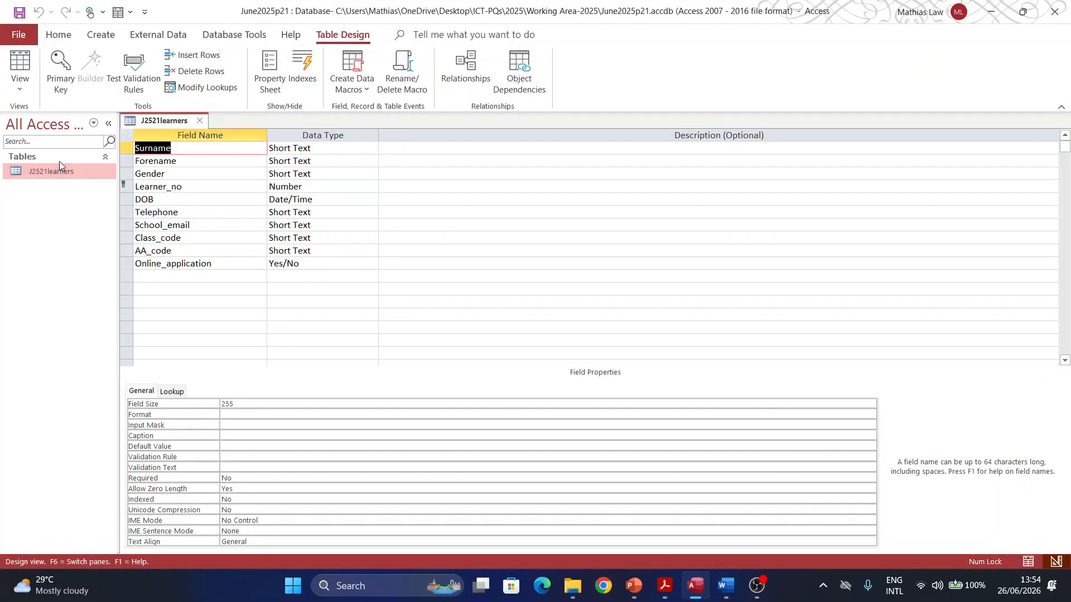
click(199, 121)
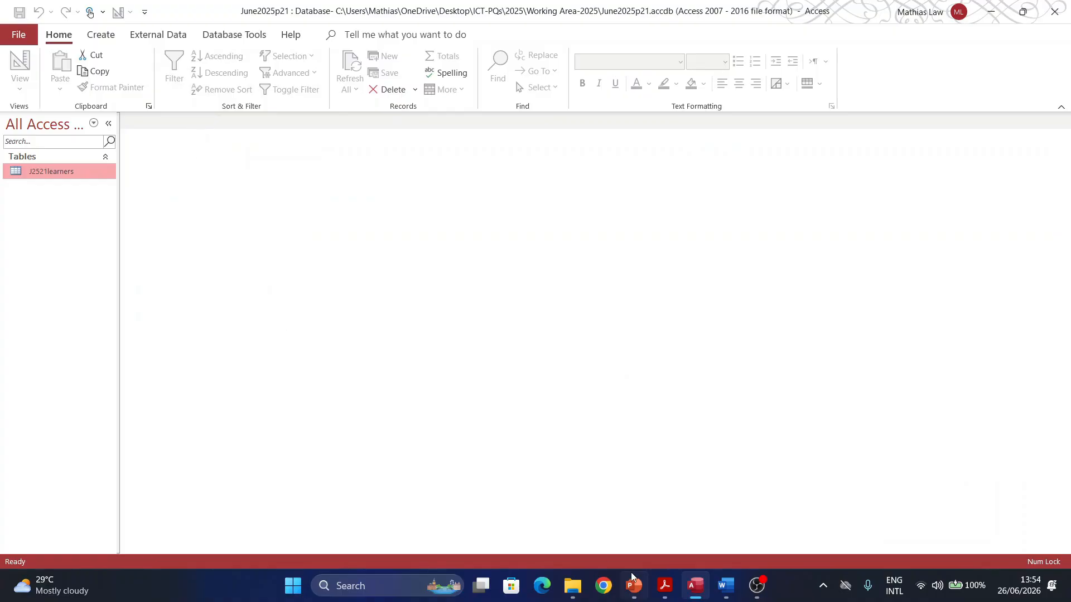
click(665, 585)
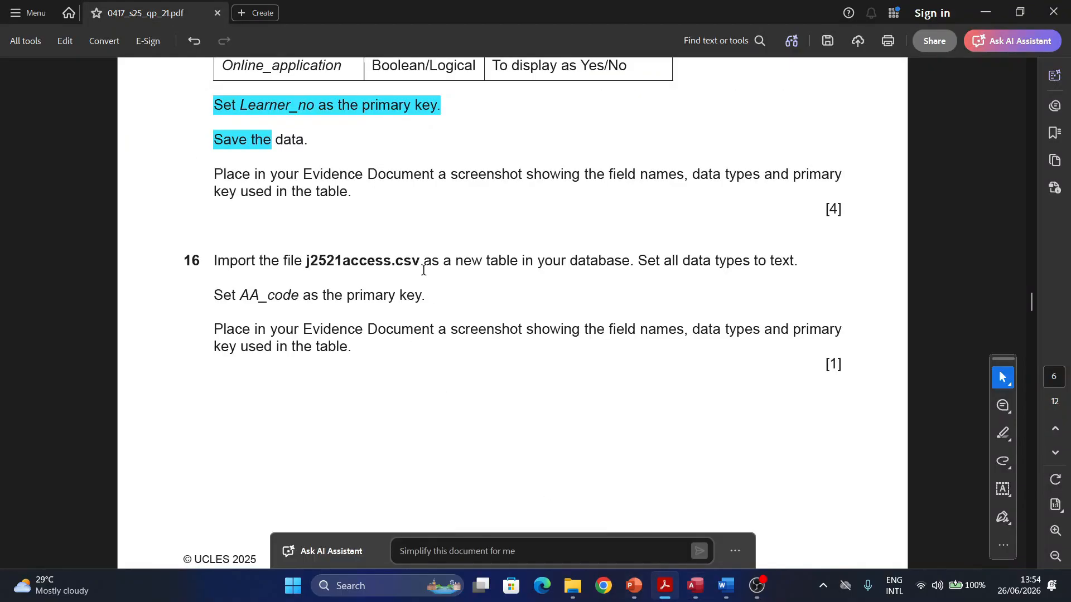
scroll(423, 270, down, 2)
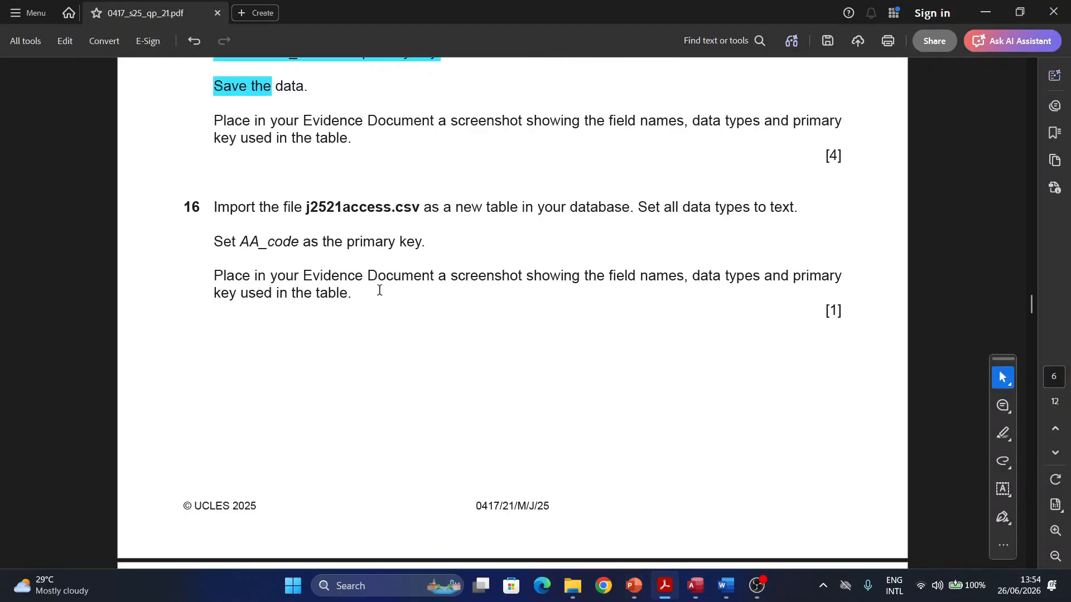
scroll(376, 290, up, 4)
scroll(370, 296, down, 7)
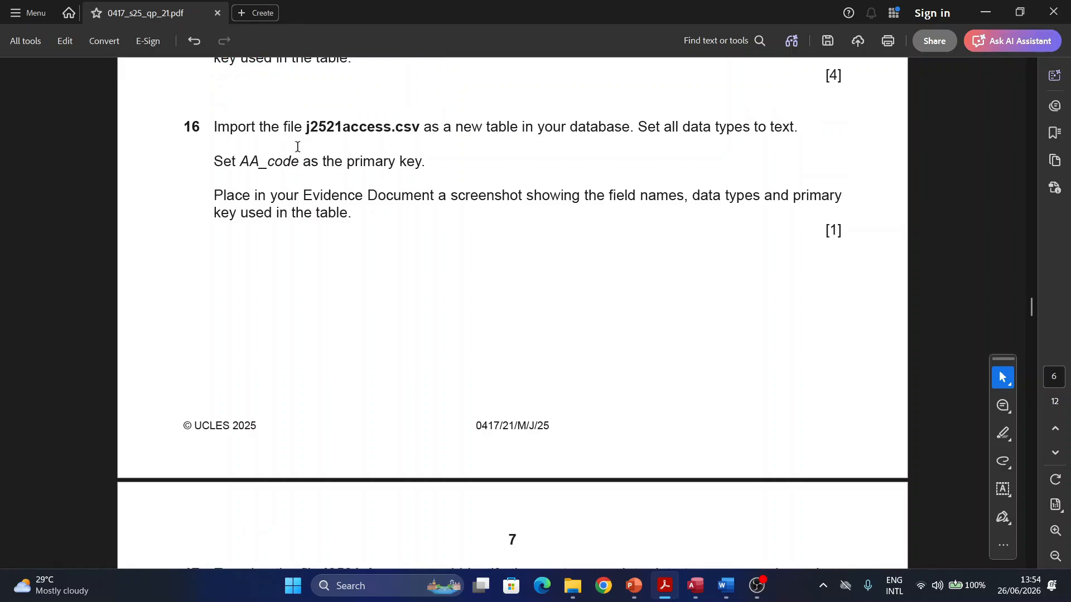
Step: Highlight j2521access.csv and 'Set all data types to text' in question 16
drag(306, 128, 421, 128)
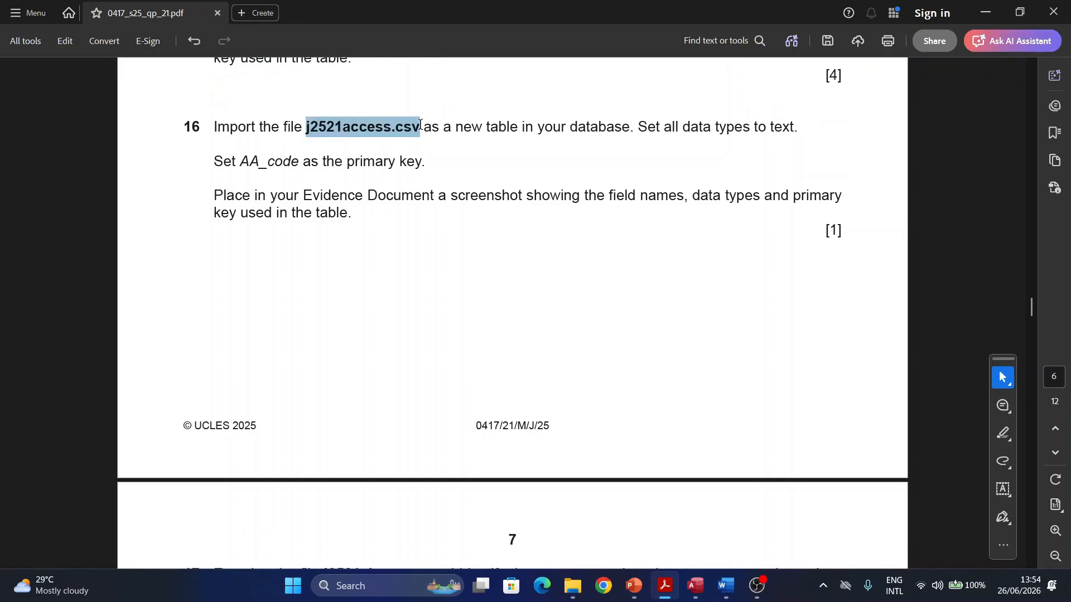
click(468, 158)
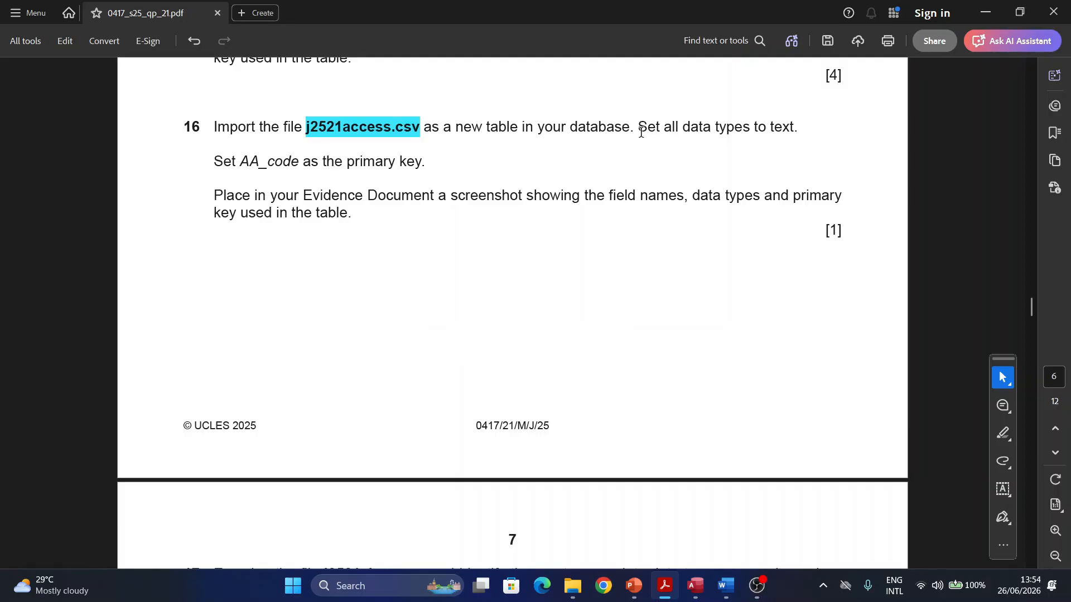
drag(639, 127, 799, 127)
click(837, 153)
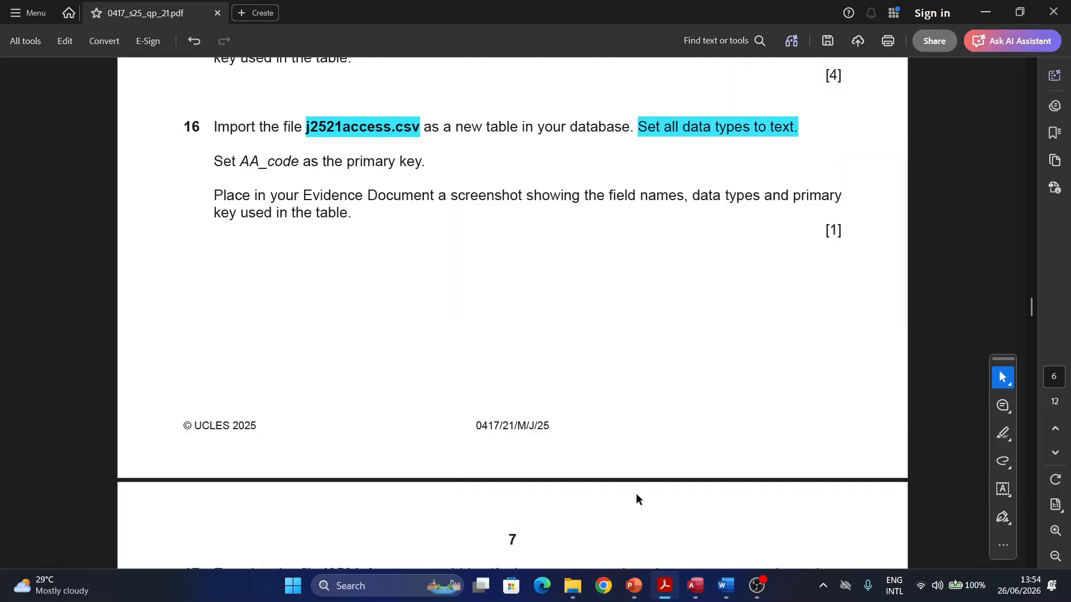
click(695, 585)
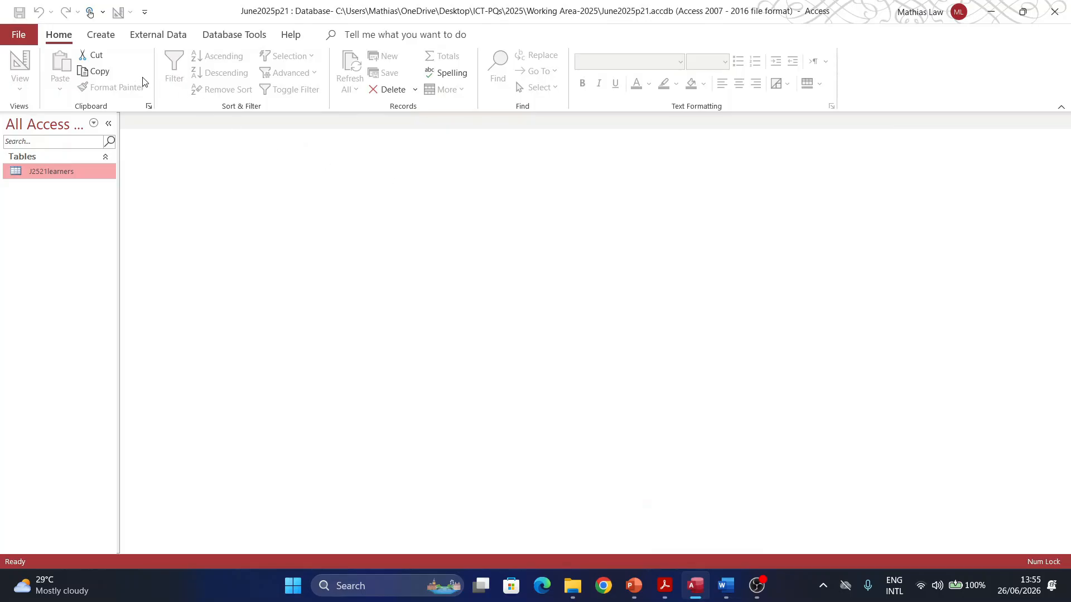
Step: Start a delimited text import of j2521access.csv into a new table
click(140, 36)
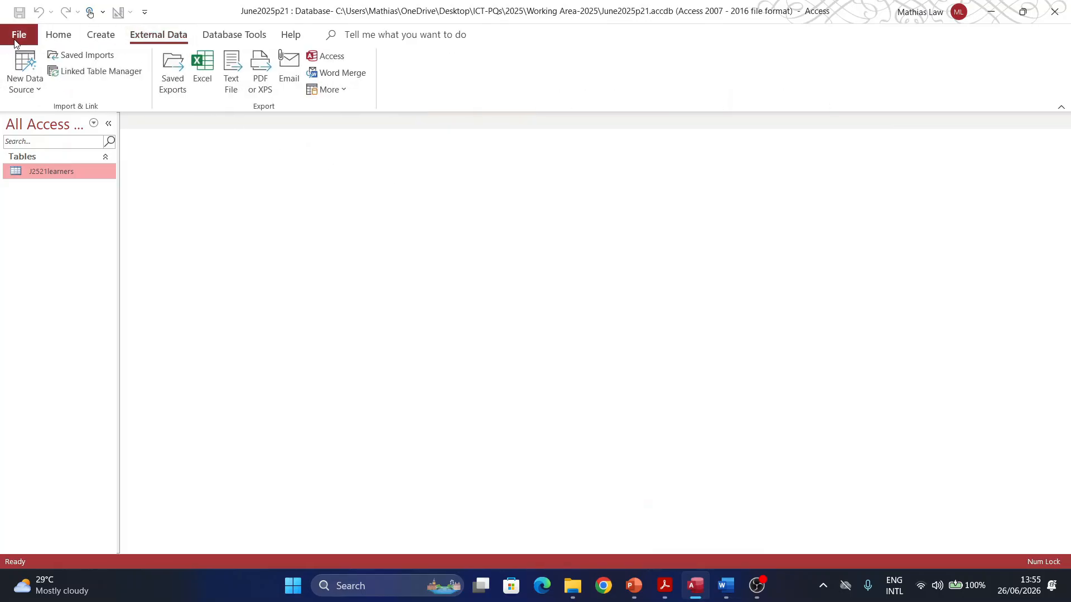
click(25, 72)
mouse_move(44, 122)
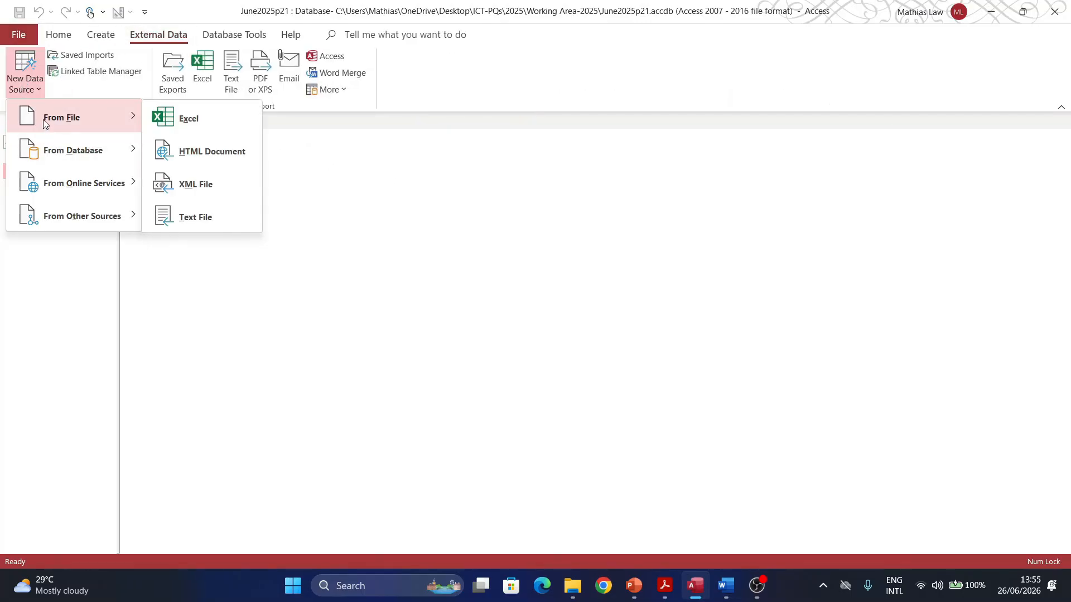
click(180, 219)
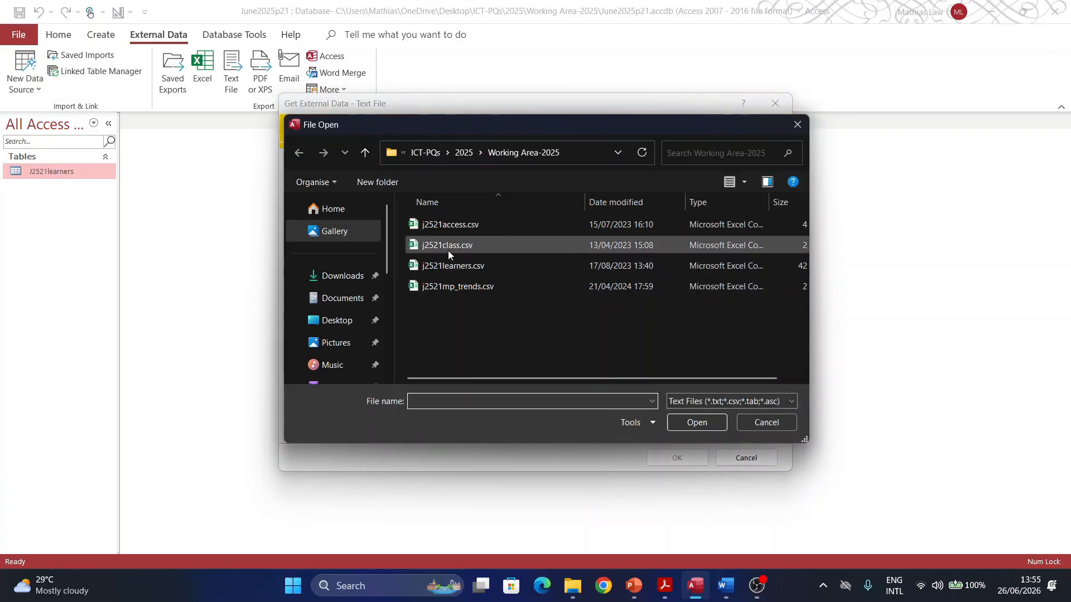
click(449, 225)
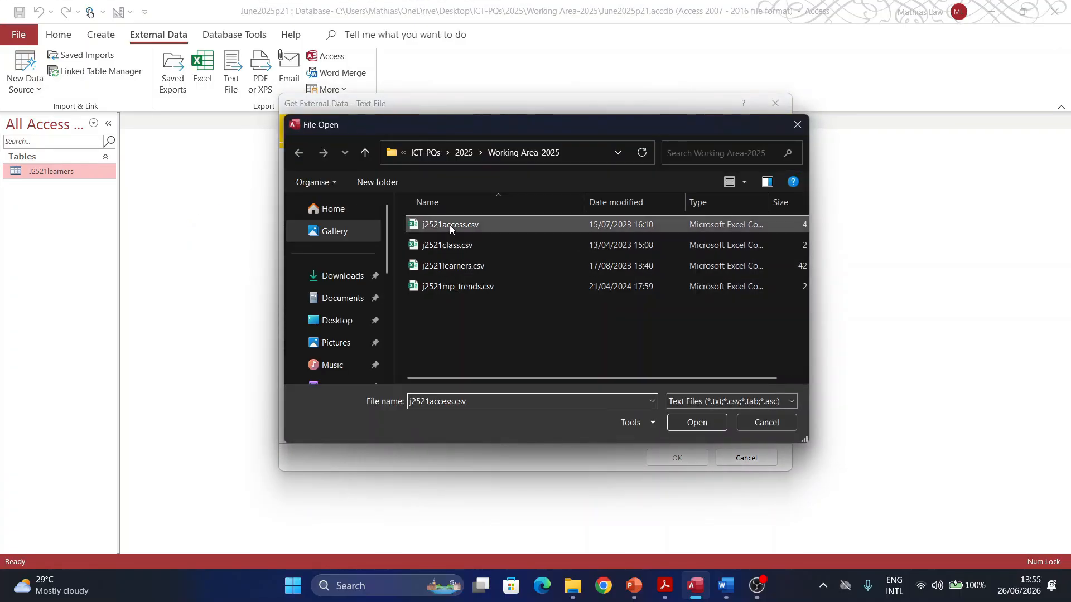
double_click(449, 225)
click(661, 456)
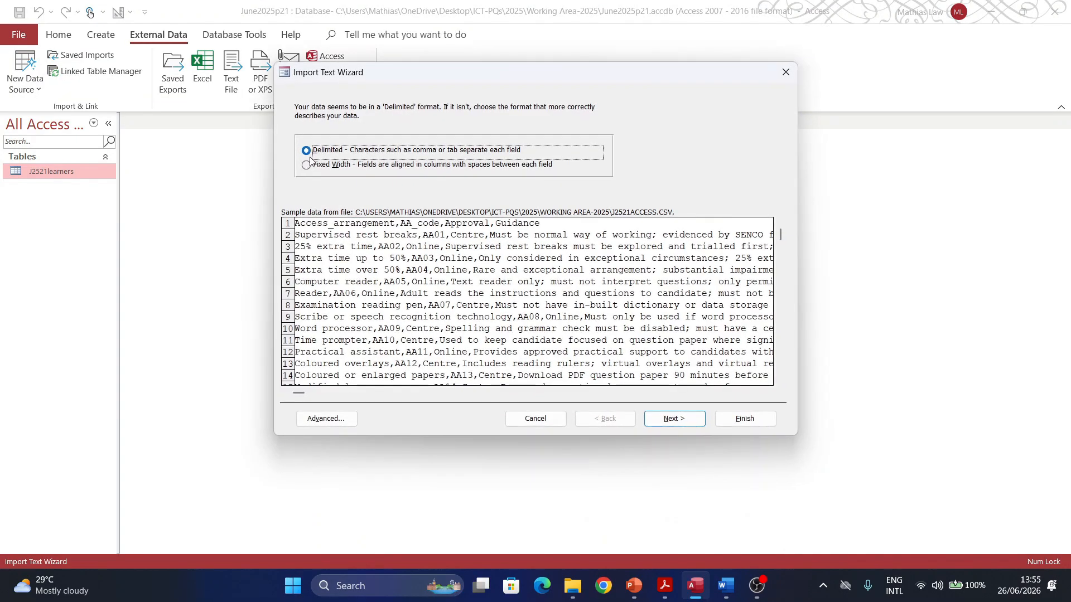
click(673, 418)
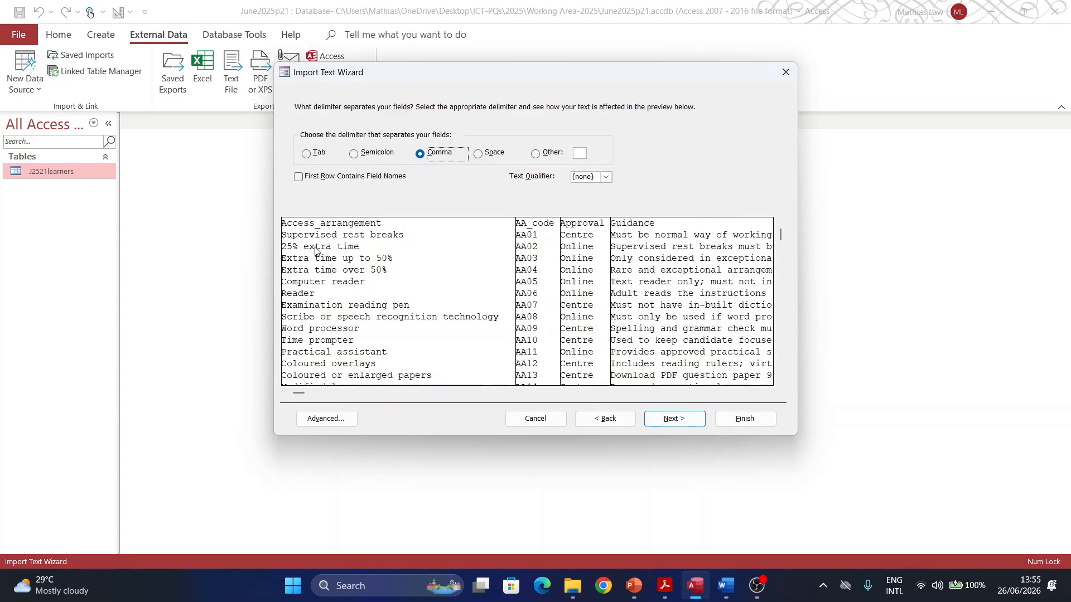
Step: Use the first row as field names and choose to set the primary key manually
click(325, 178)
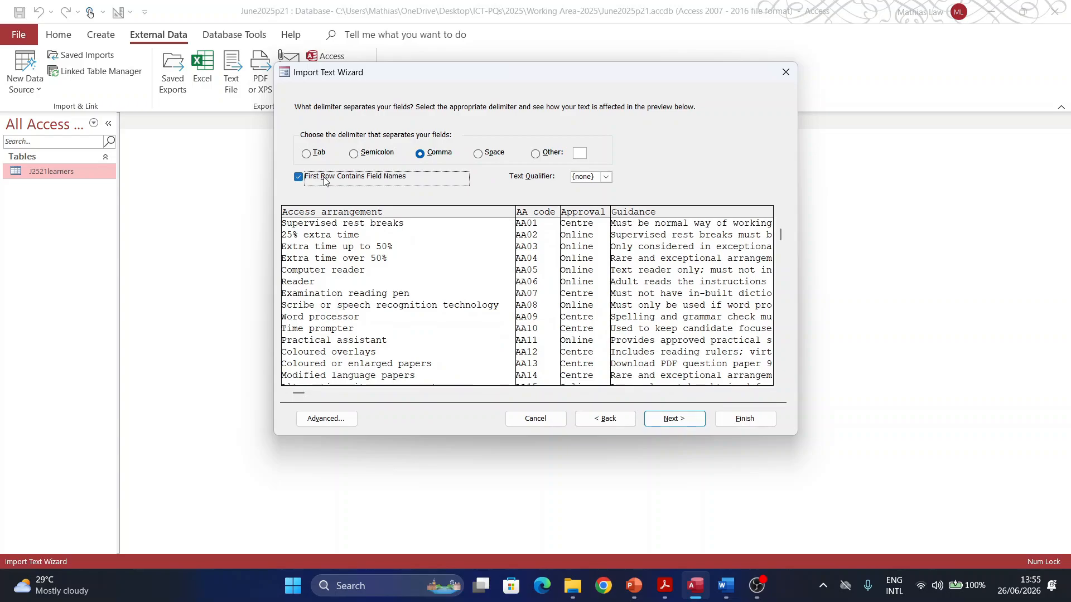
click(329, 422)
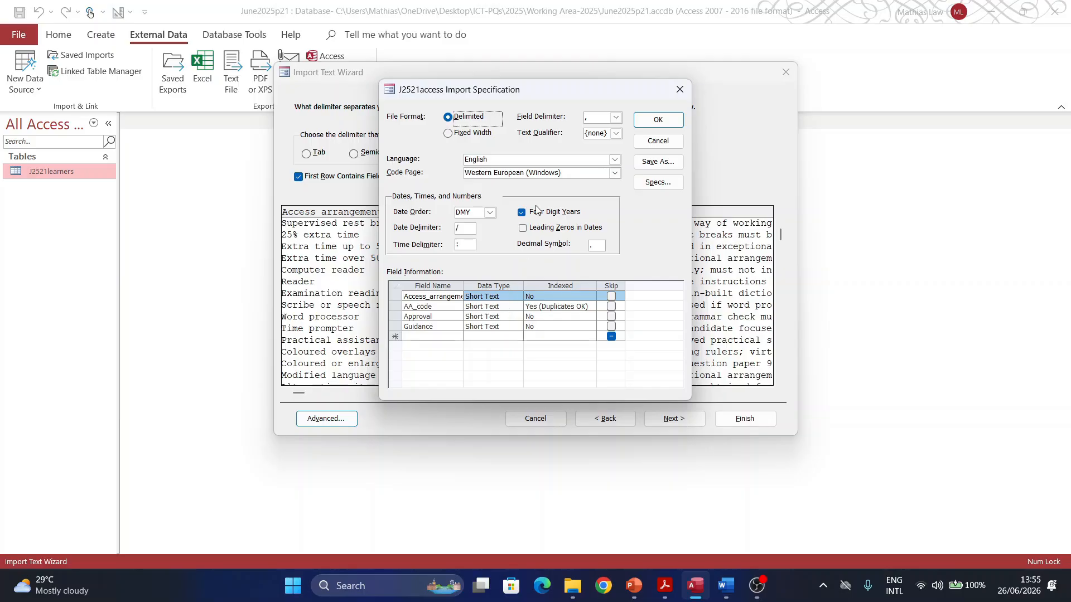
click(657, 120)
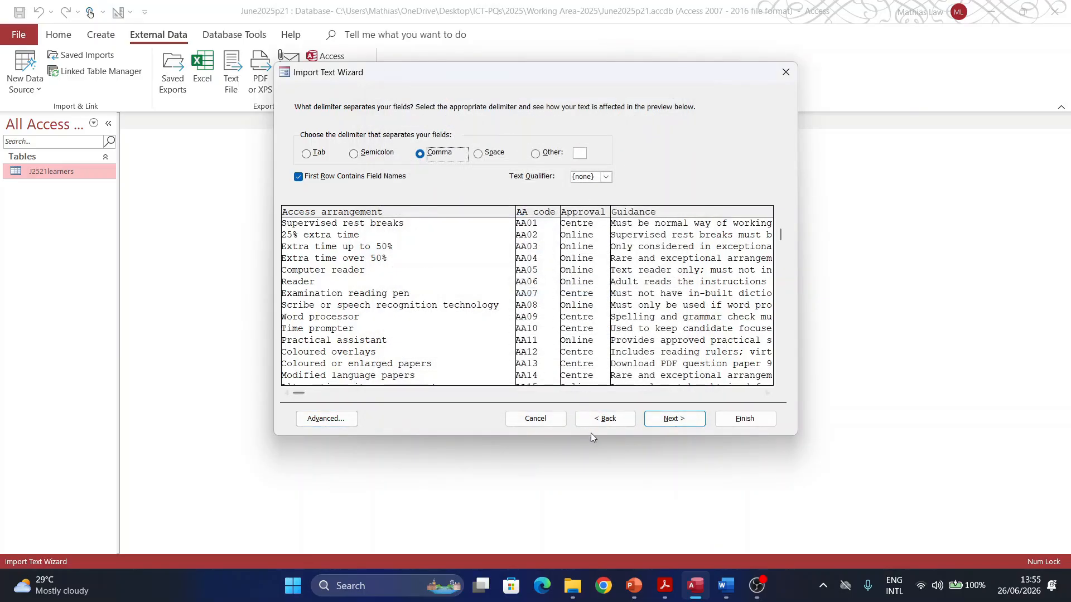
click(675, 418)
click(674, 418)
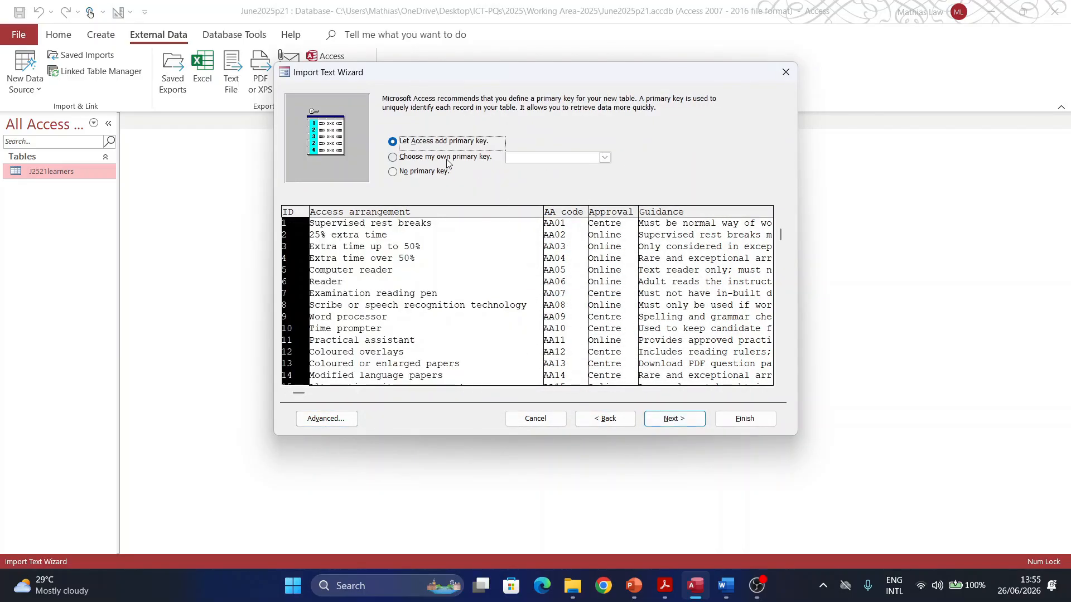
click(446, 159)
Step: Make AA_code the primary key and finish importing the J2521access table
click(665, 585)
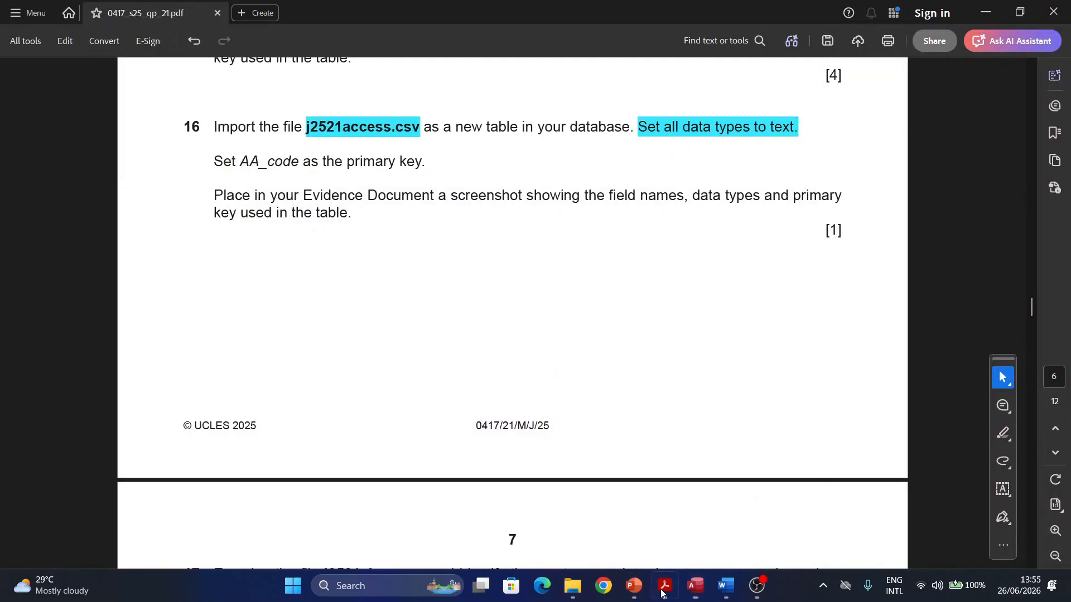
click(357, 134)
click(227, 144)
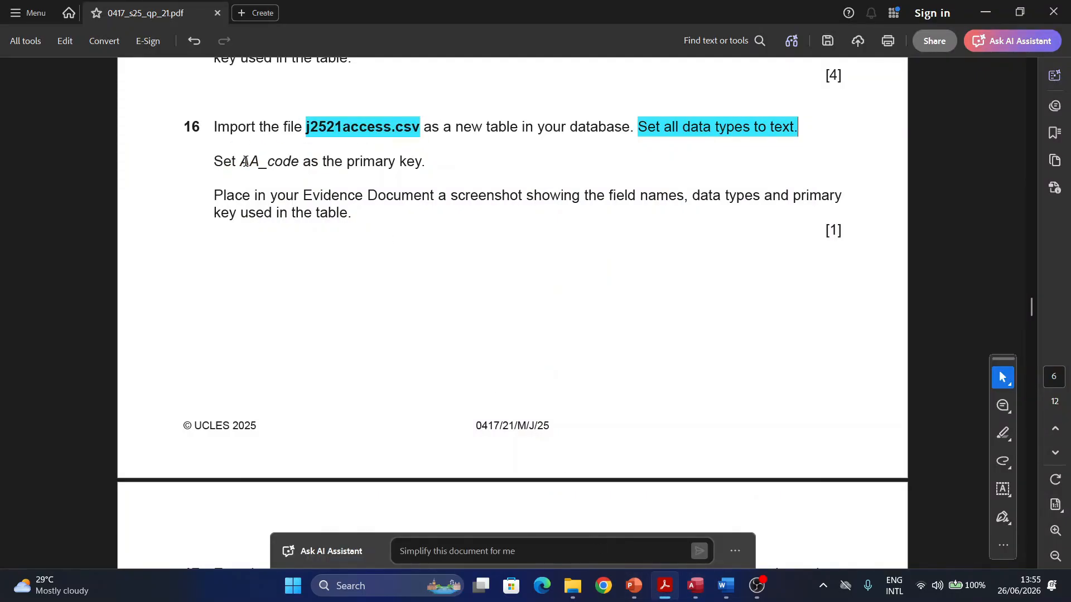
click(991, 18)
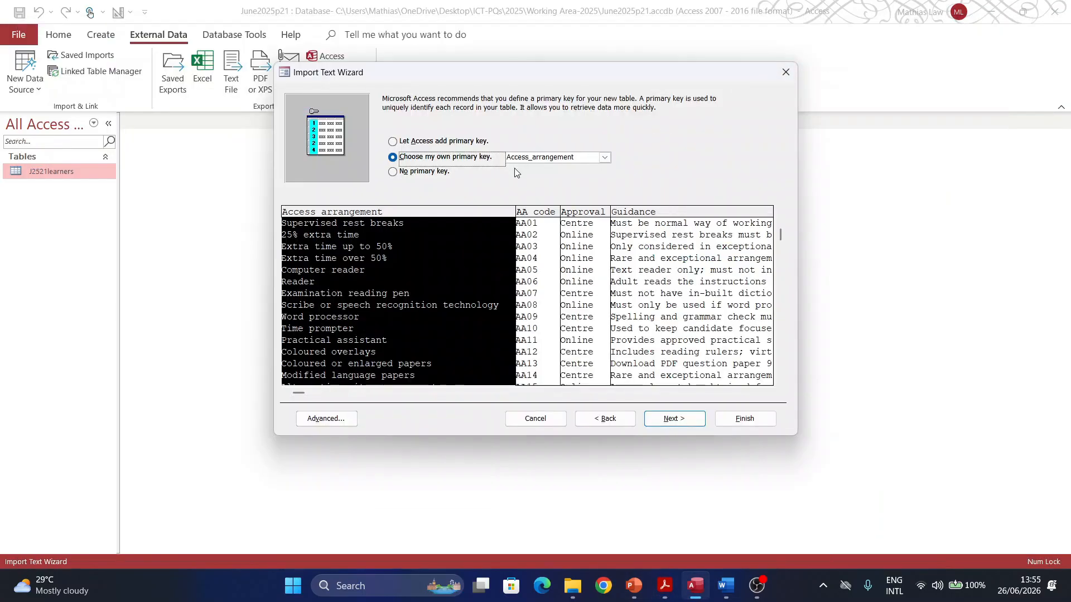
click(595, 156)
click(544, 175)
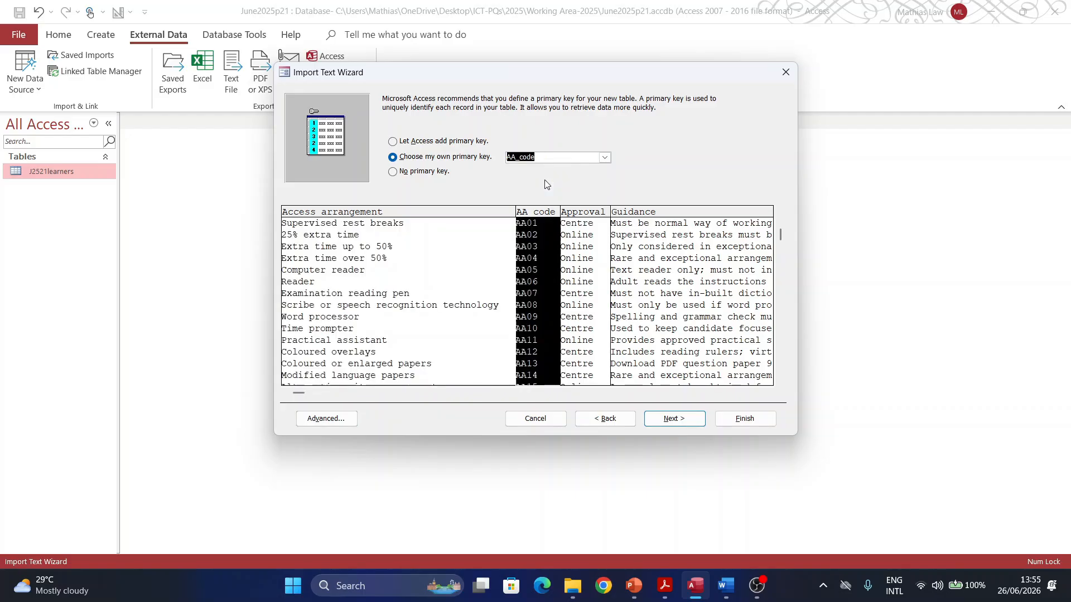
click(674, 418)
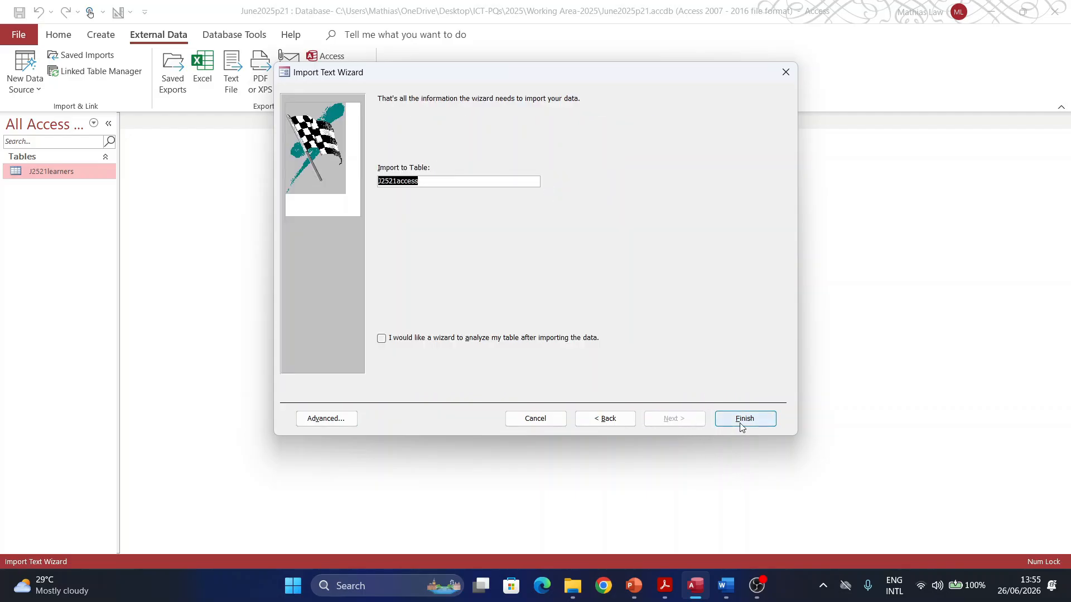
click(737, 419)
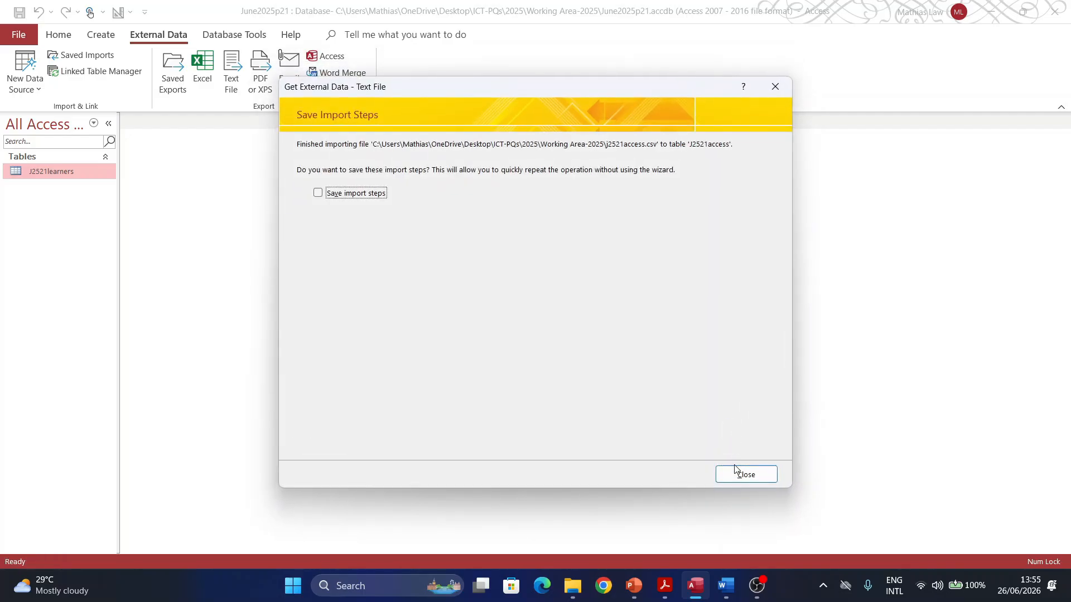
click(735, 470)
Step: Open J2521access in Design view to show its four Short Text fields and key
click(46, 171)
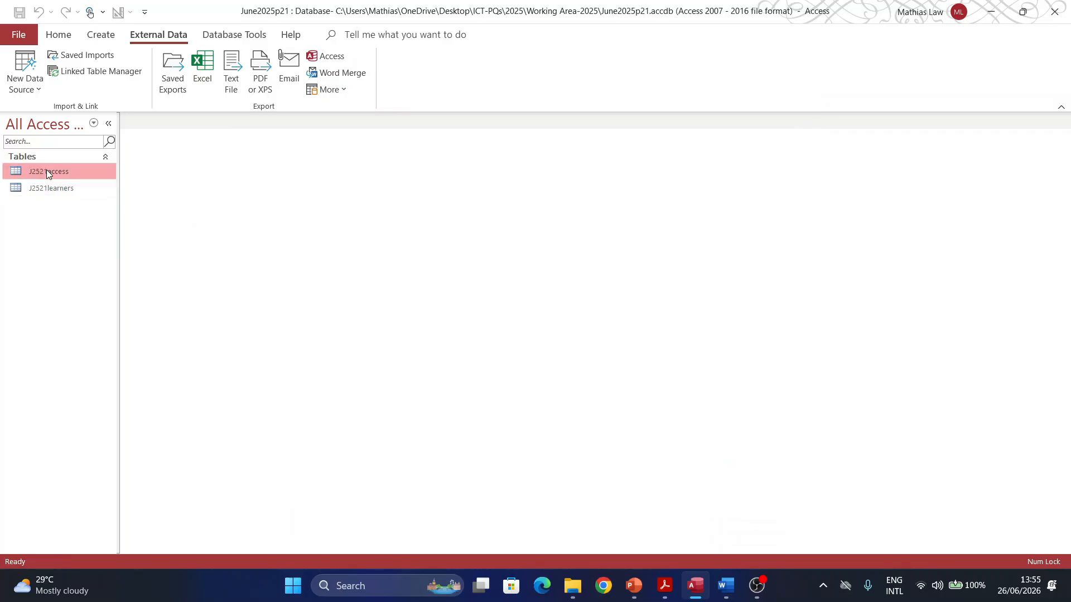
right_click(46, 170)
click(87, 202)
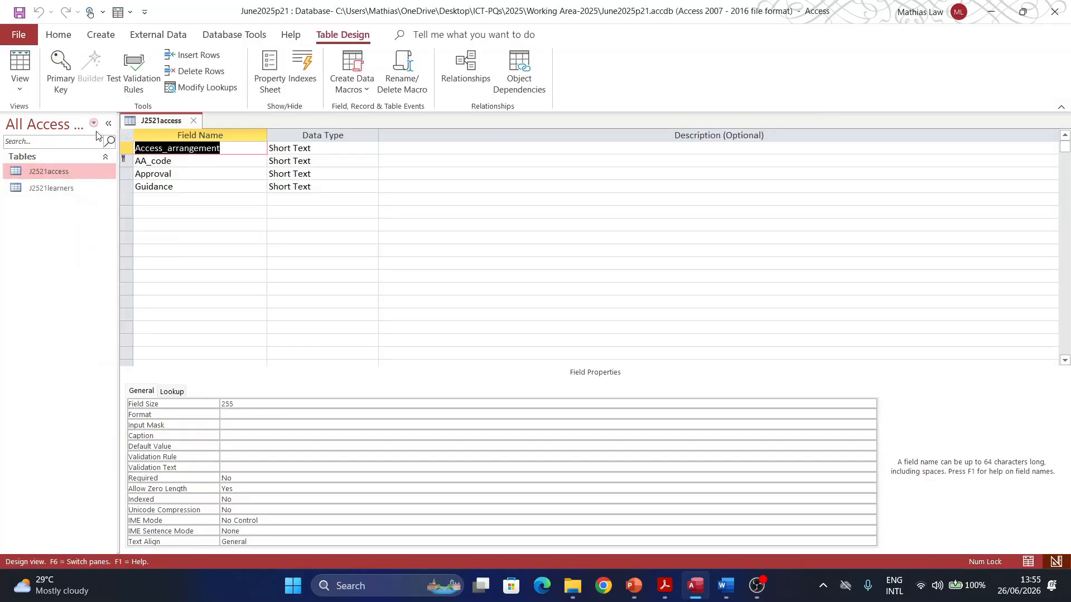
click(664, 585)
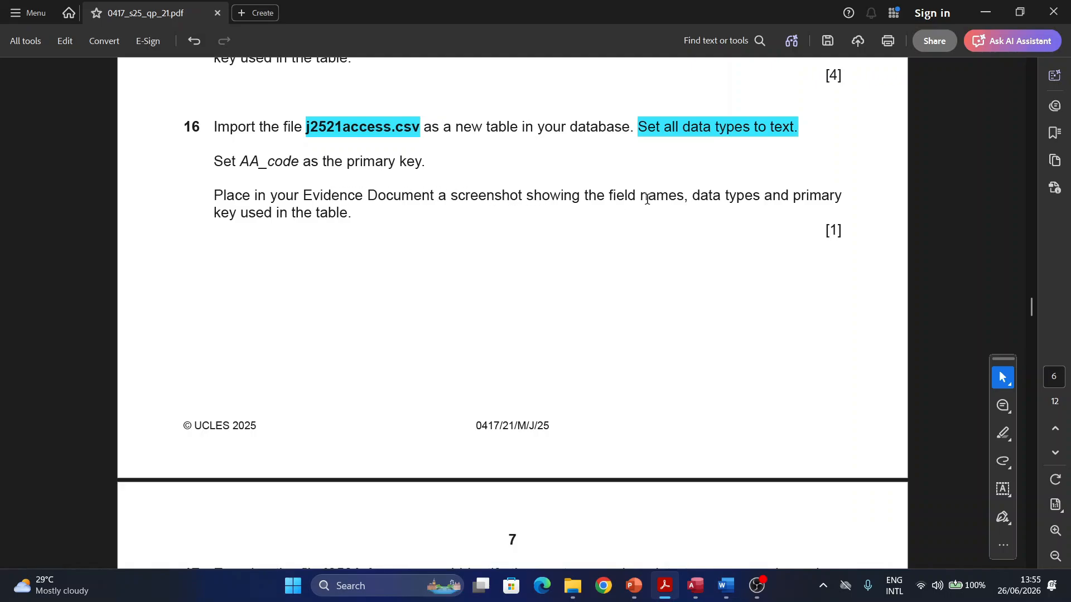
click(697, 583)
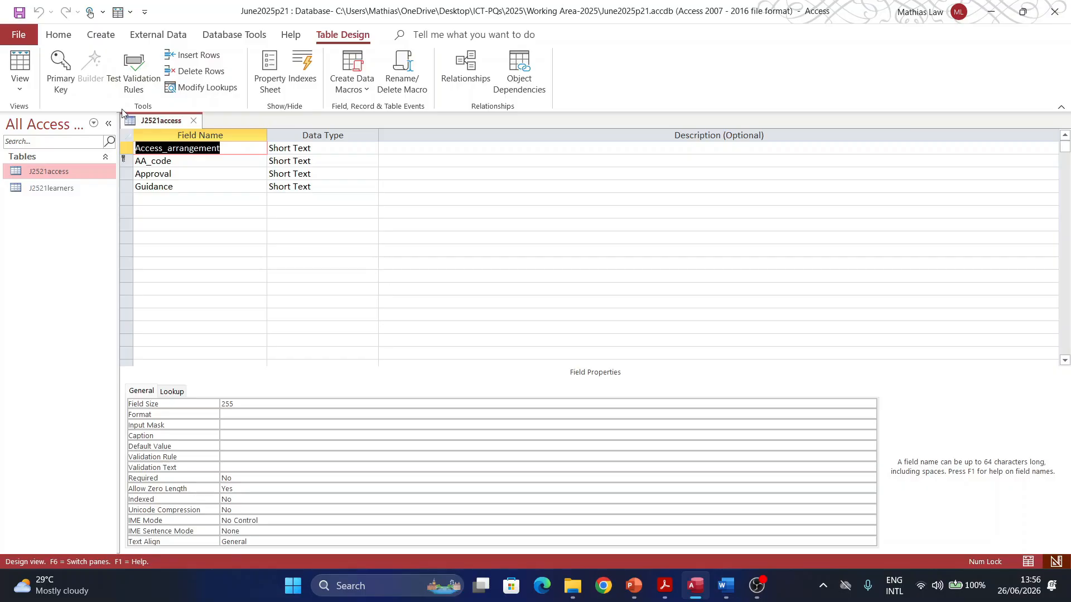
Step: Snip the J2521access design and paste it, enlarged, under Step 16 evidence
key(super+shift+s)
drag(115, 108, 380, 230)
click(725, 585)
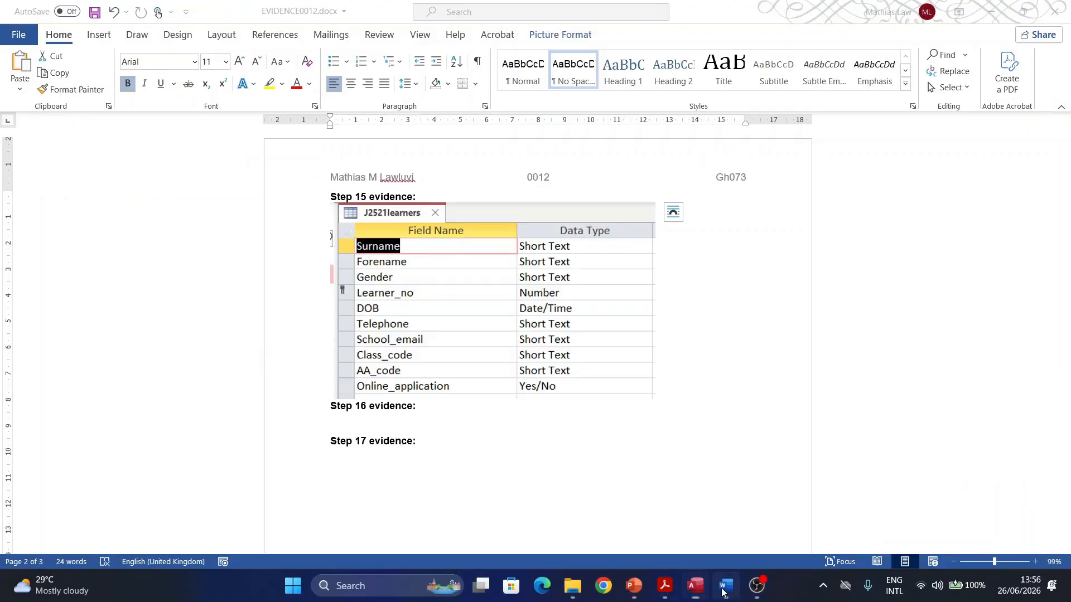
click(350, 421)
key(ctrl+v)
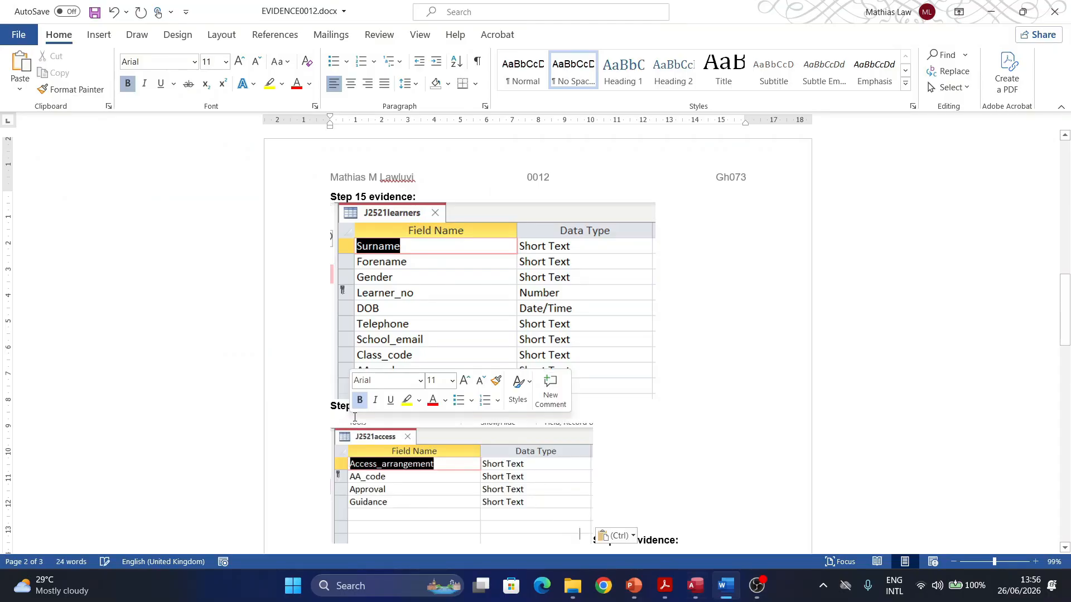
scroll(564, 356, down, 3)
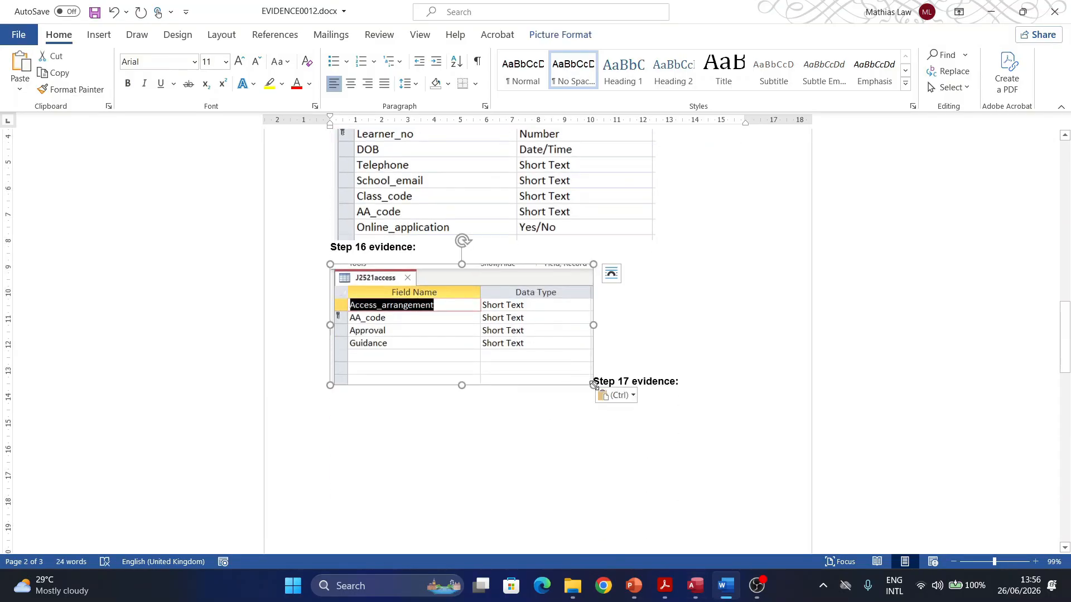
drag(592, 385, 640, 407)
Step: Move Step 17 evidence onto its own line below the screenshot
click(647, 400)
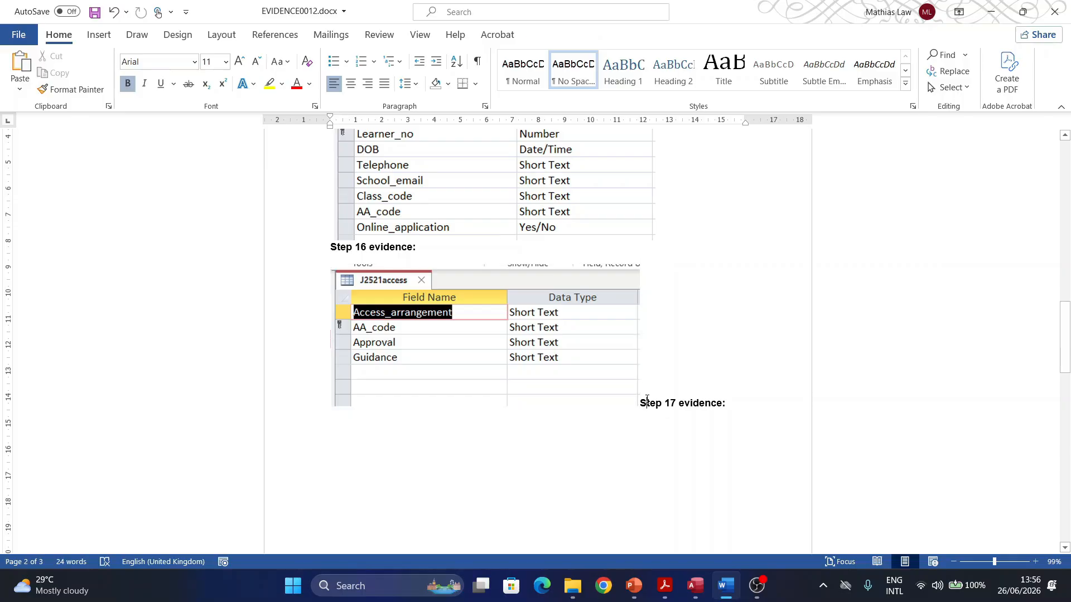
key(Return)
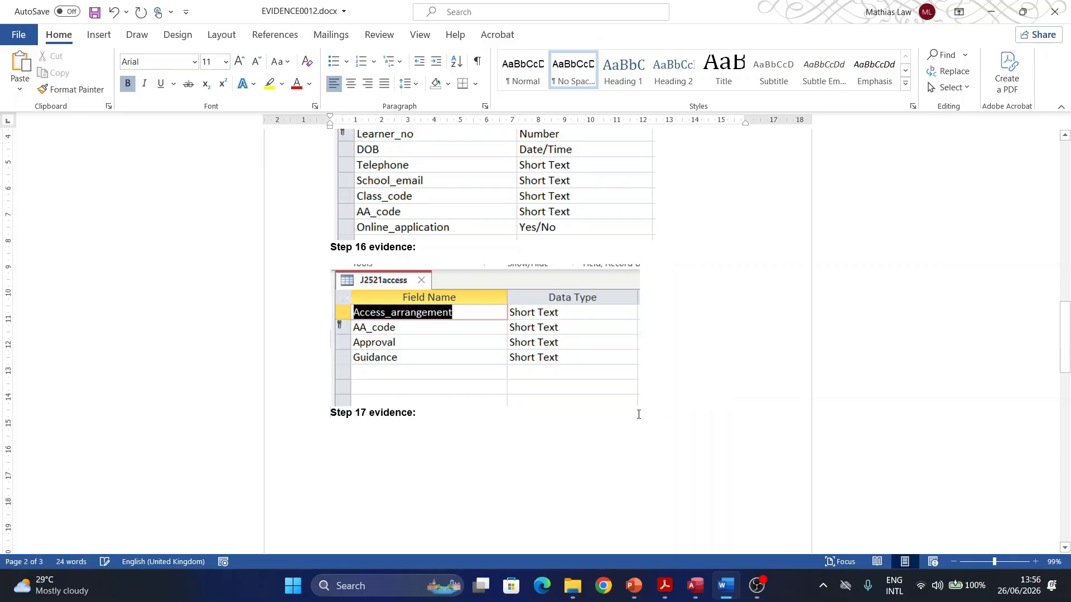
scroll(613, 412, up, 3)
click(394, 361)
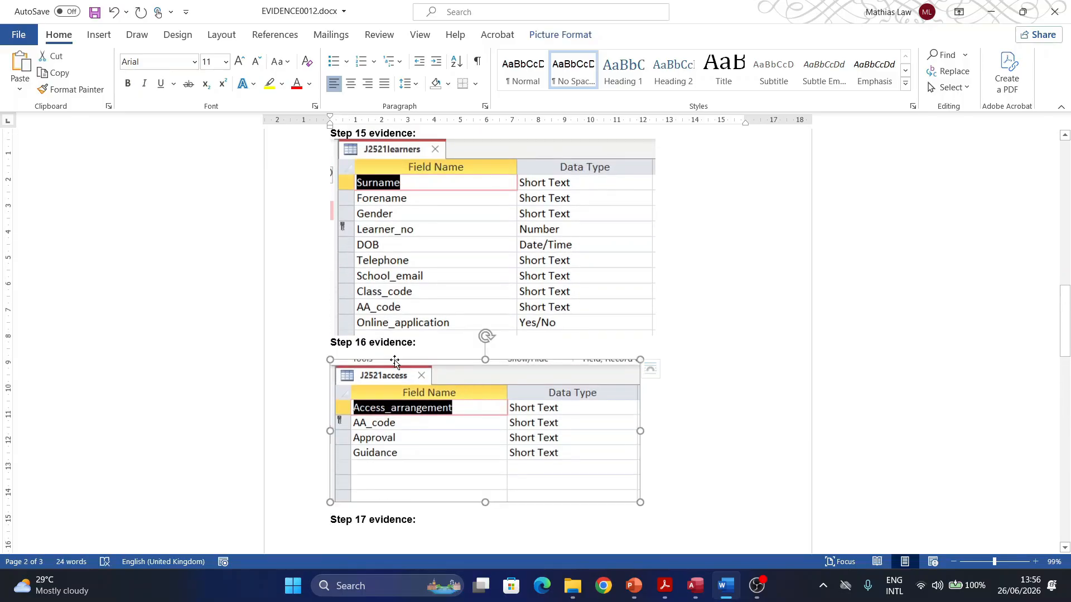
click(330, 344)
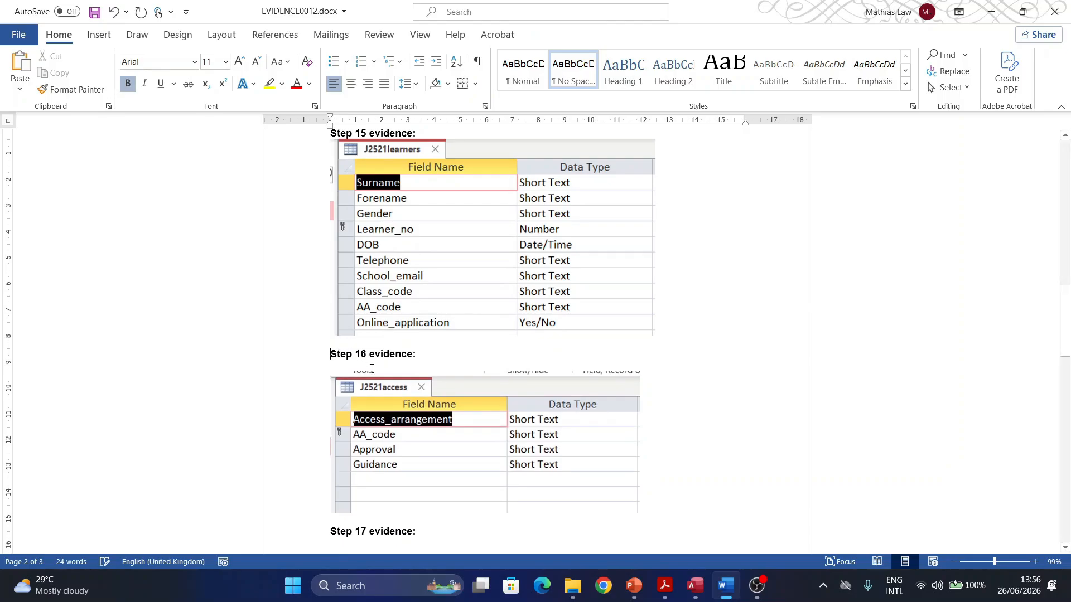
scroll(371, 358, down, 8)
scroll(372, 359, up, 5)
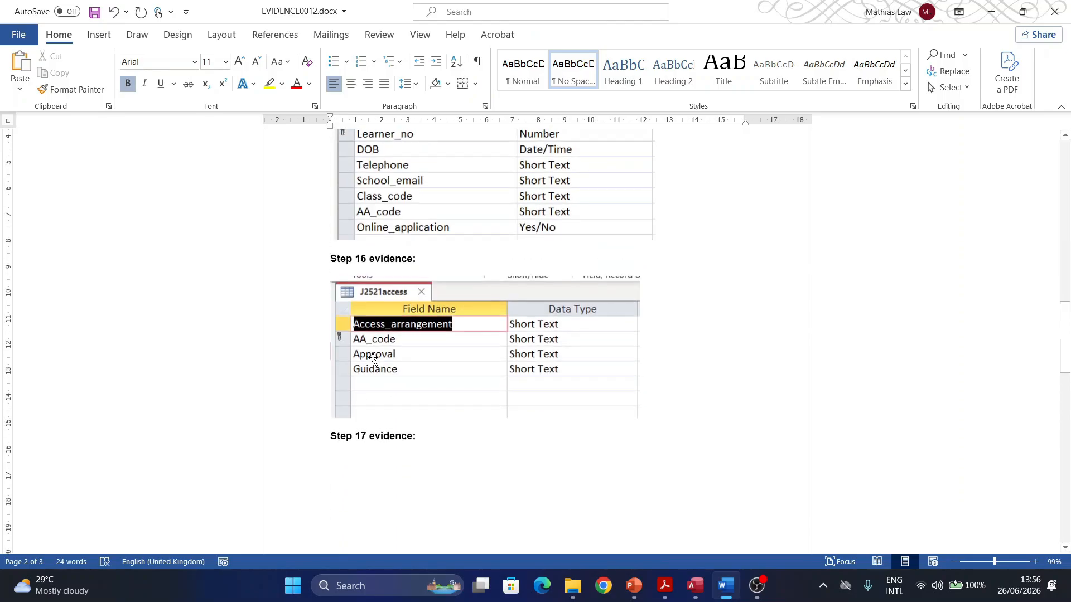
click(664, 585)
scroll(435, 376, down, 6)
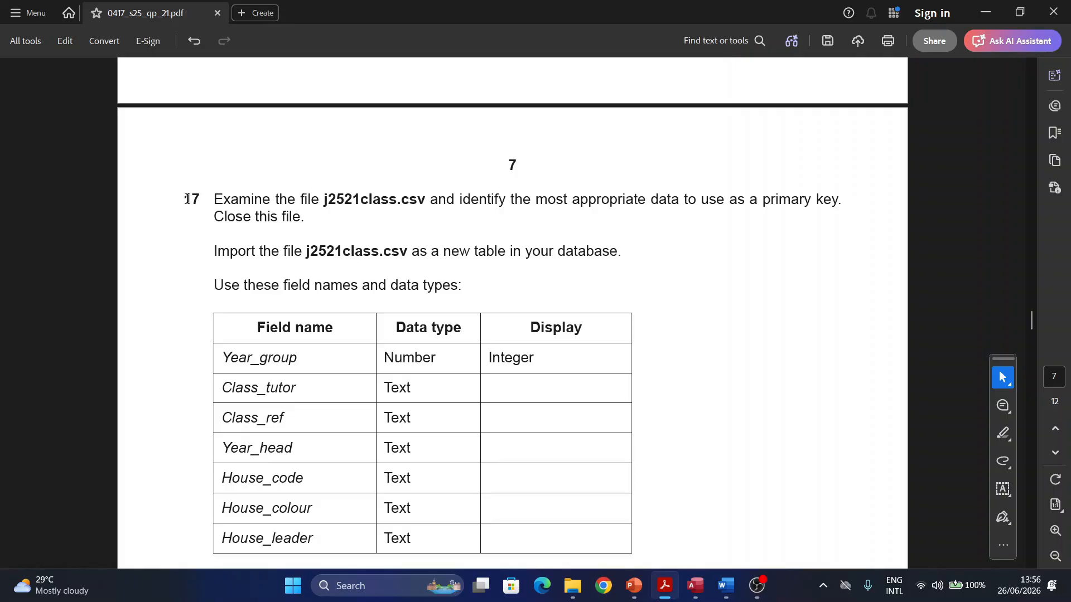
Step: Highlight j2521class.csv, the primary-key instruction and the opening words of question 17
double_click(187, 199)
drag(320, 200, 409, 204)
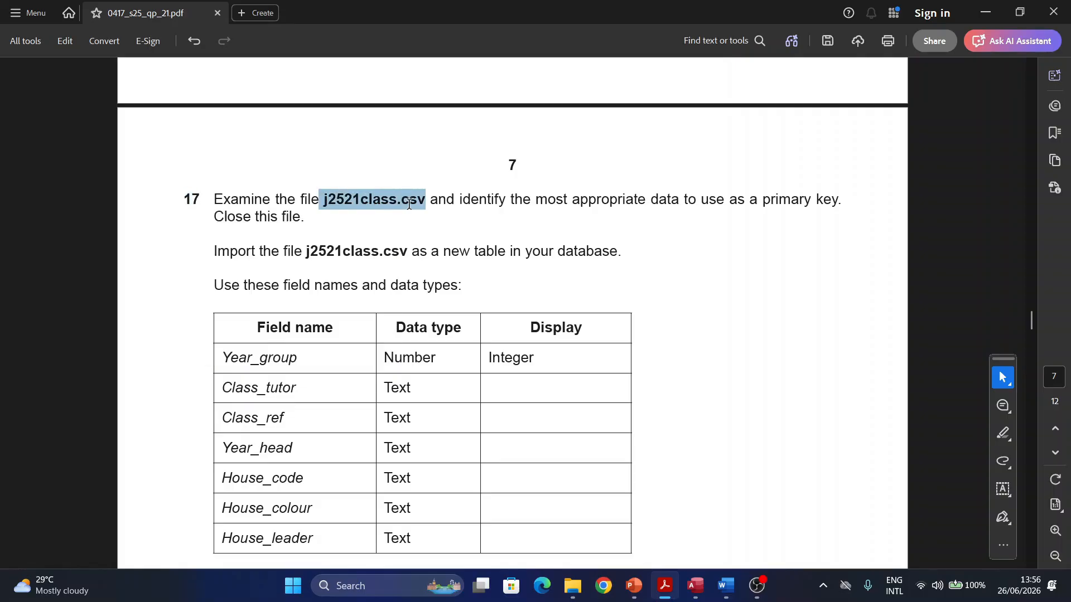
click(448, 226)
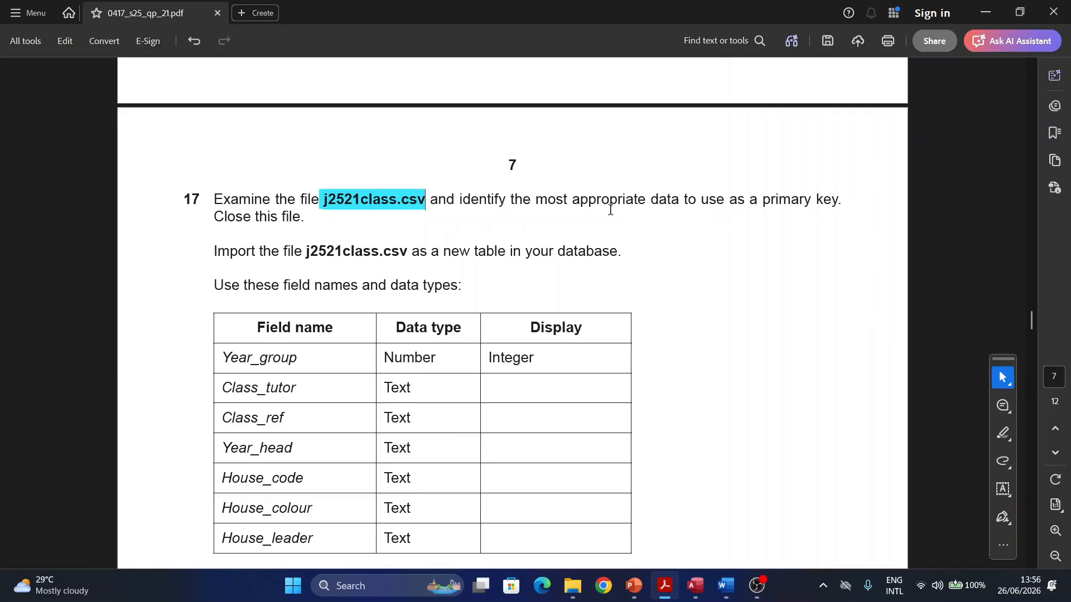
drag(571, 200, 827, 208)
click(865, 221)
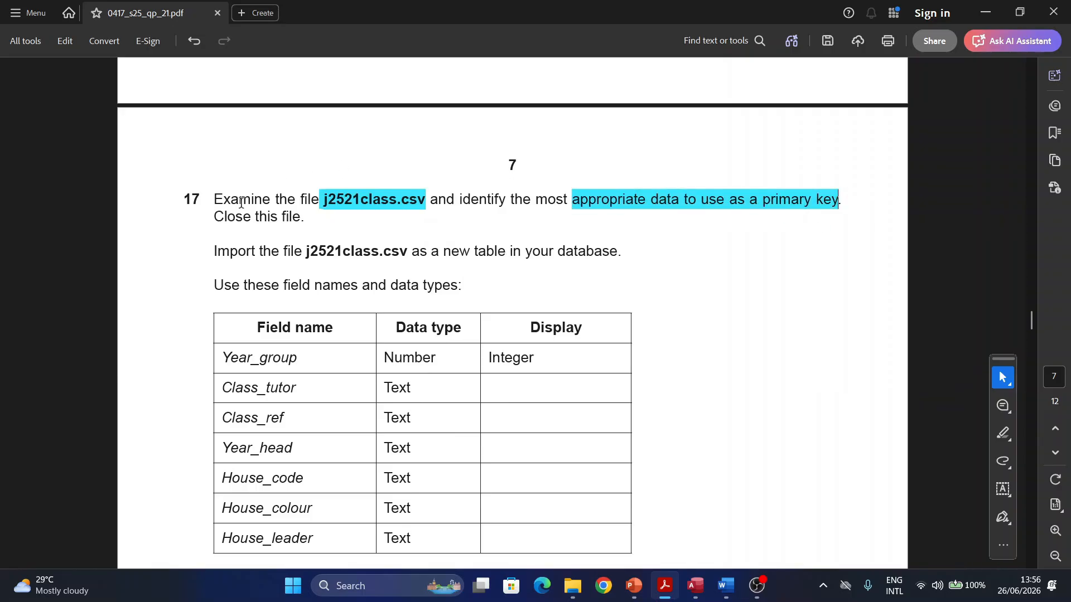
drag(216, 202, 310, 201)
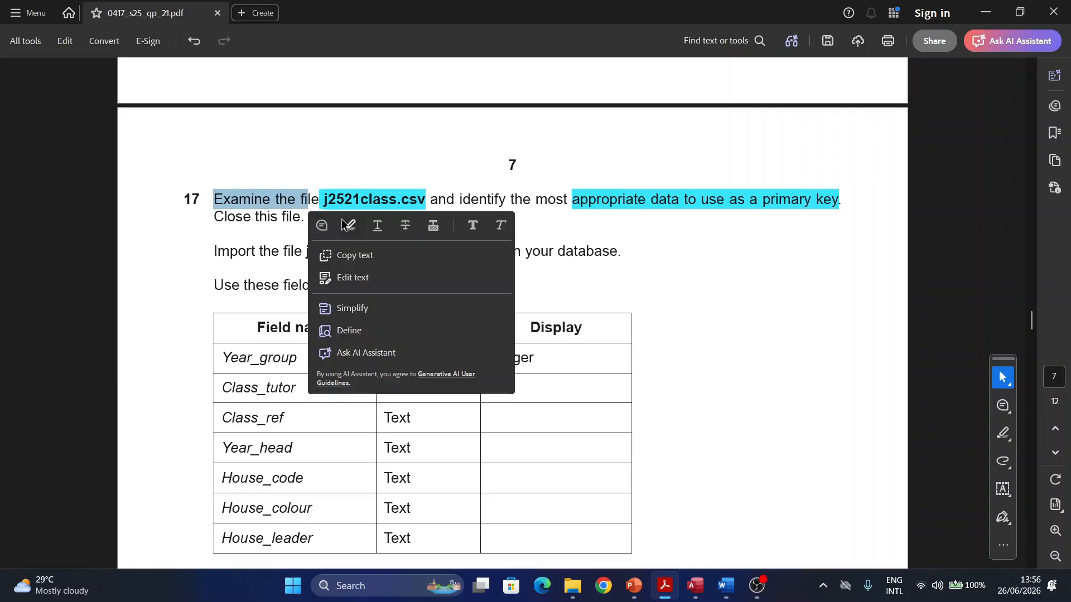
click(348, 224)
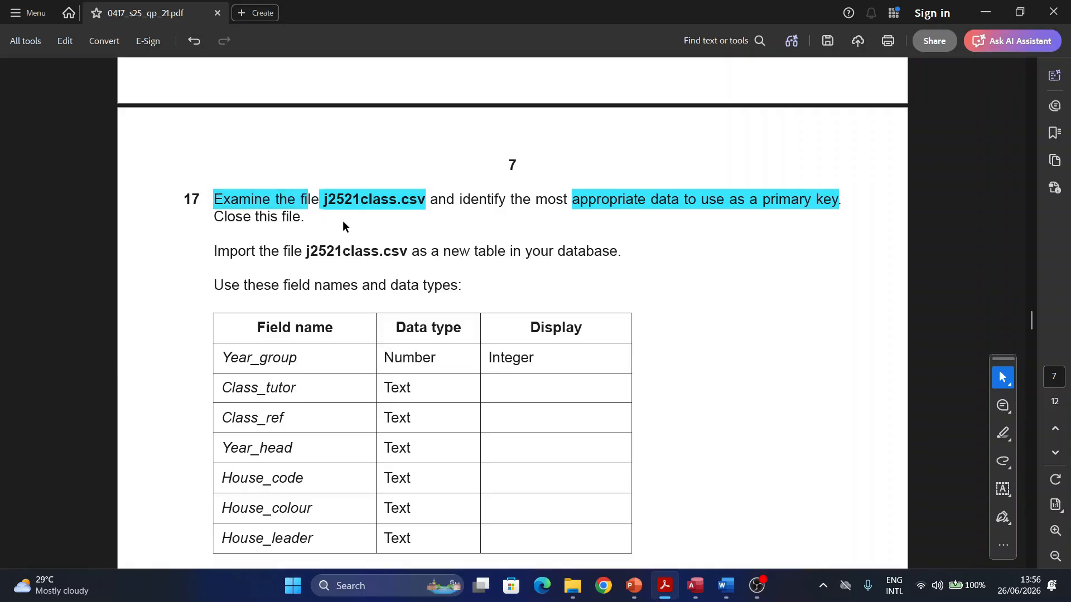
click(986, 16)
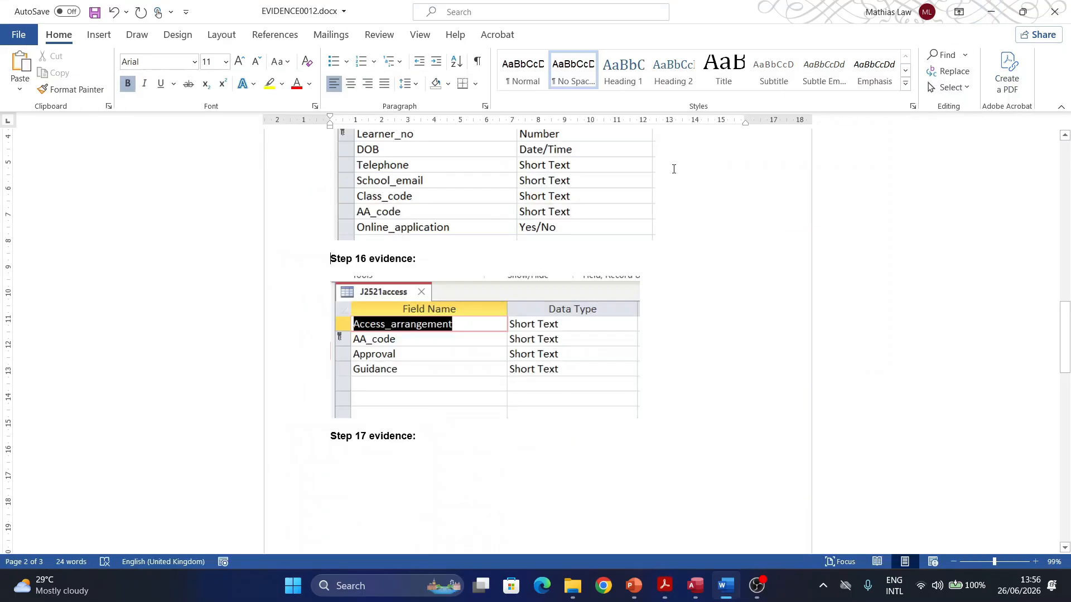
click(990, 12)
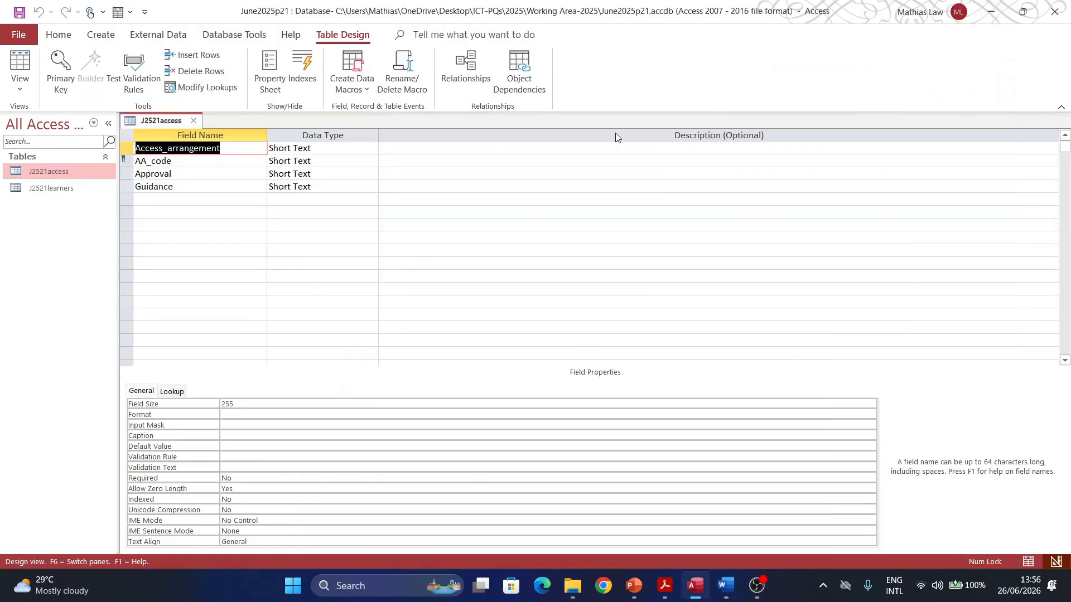
Step: Open j2521class.csv from the Working Area-2025 folder in Excel
click(573, 585)
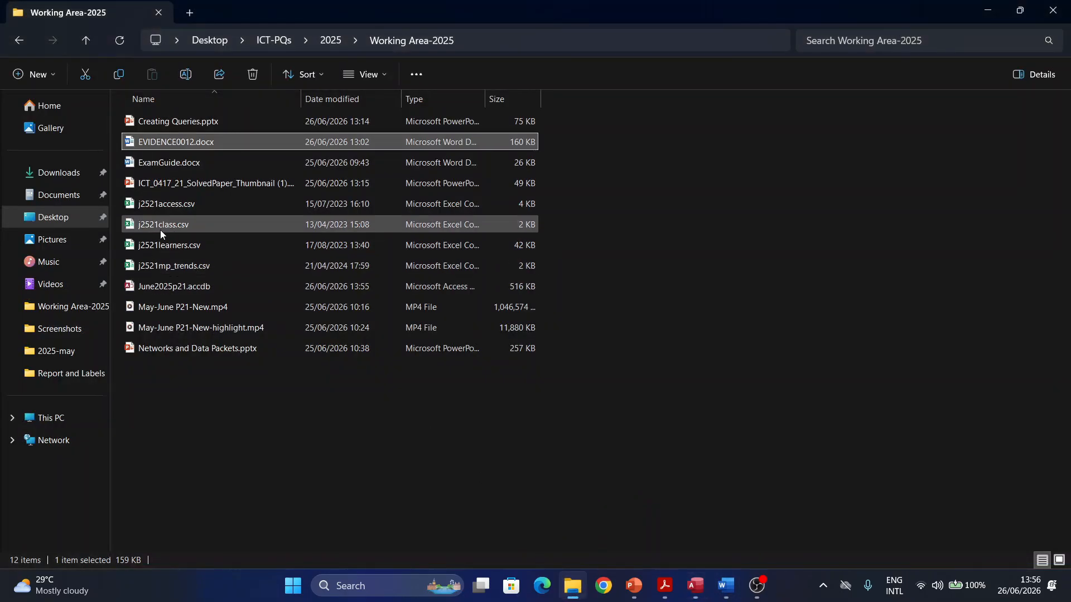
click(671, 596)
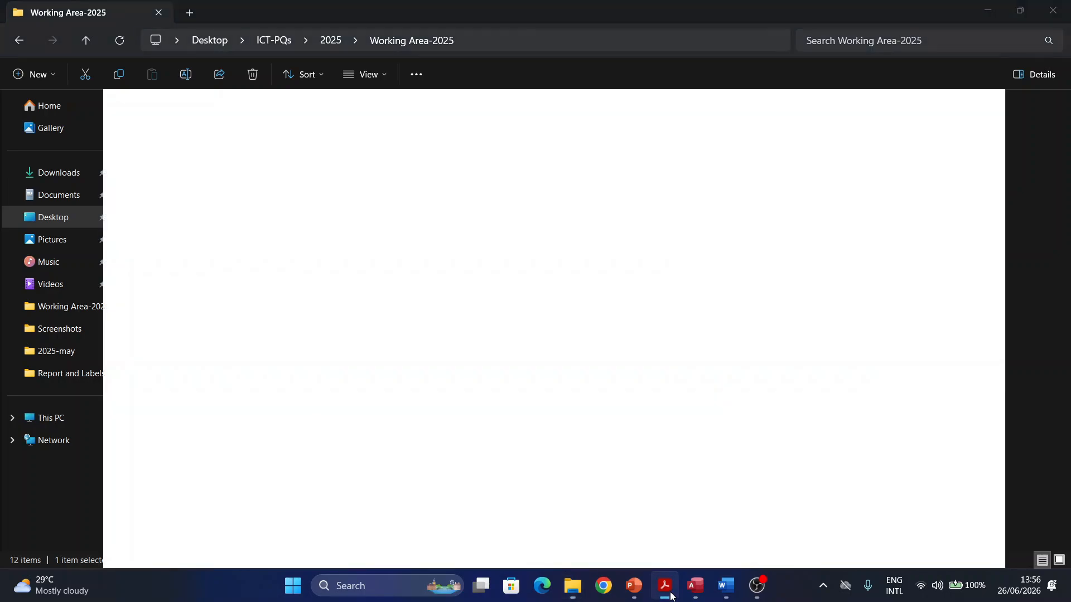
click(670, 595)
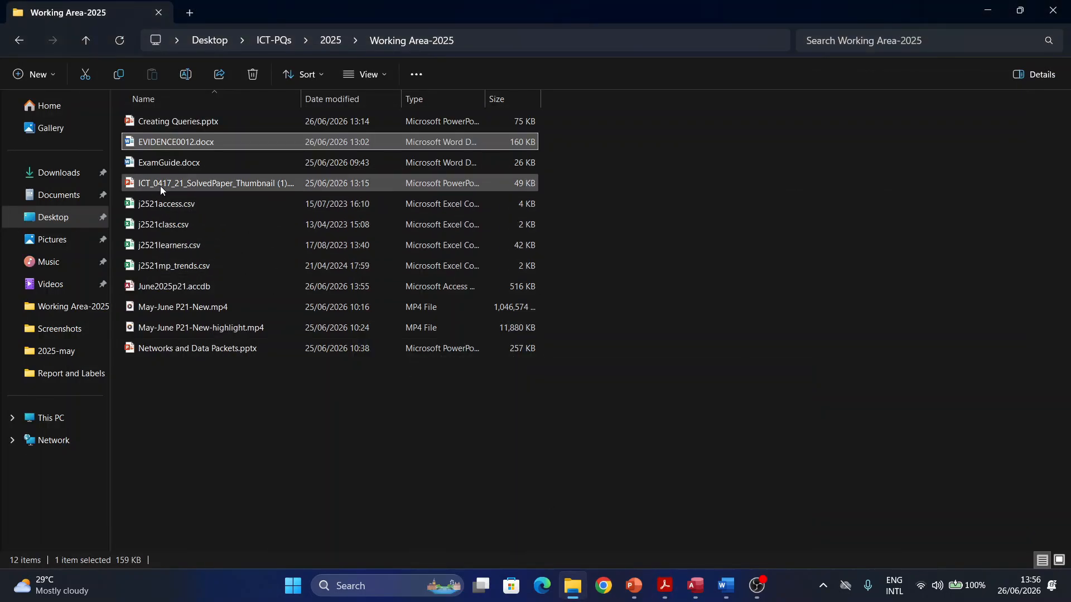
click(166, 224)
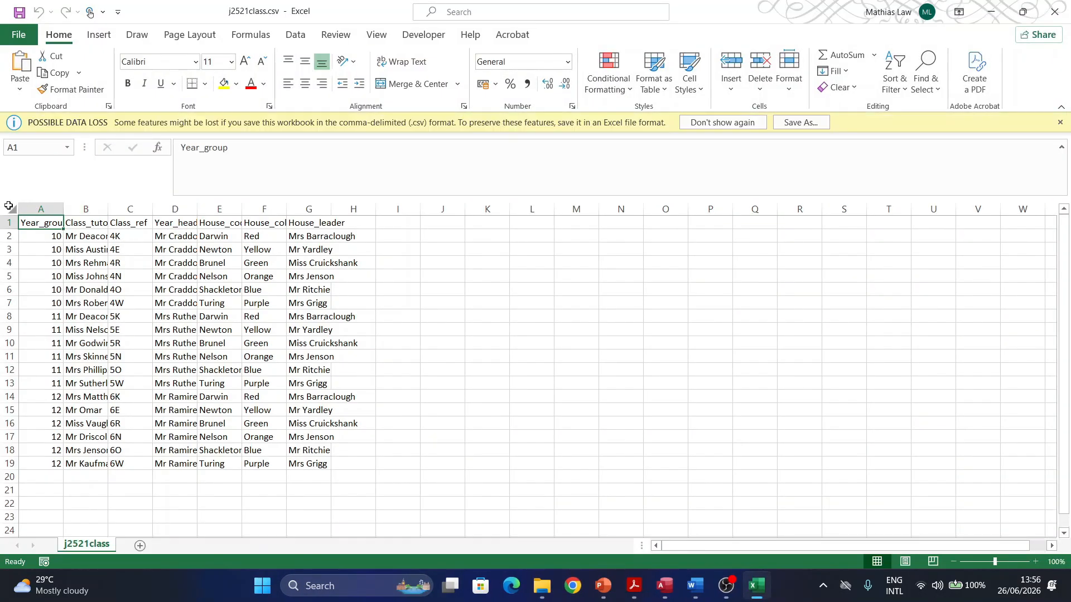
Step: Autofit all columns and highlight duplicate values in red across the class data
click(9, 210)
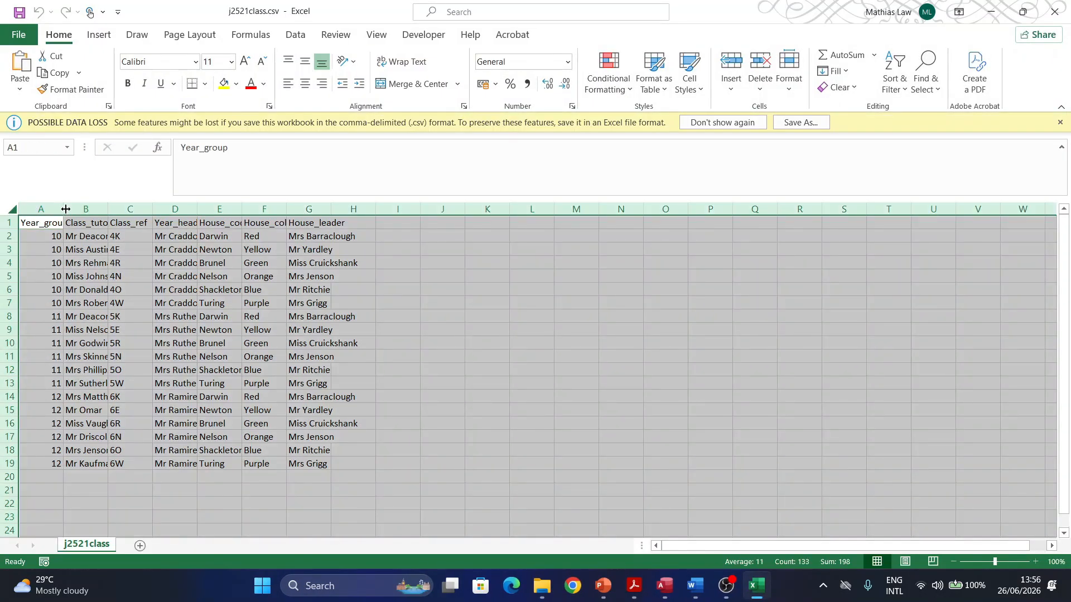
double_click(65, 210)
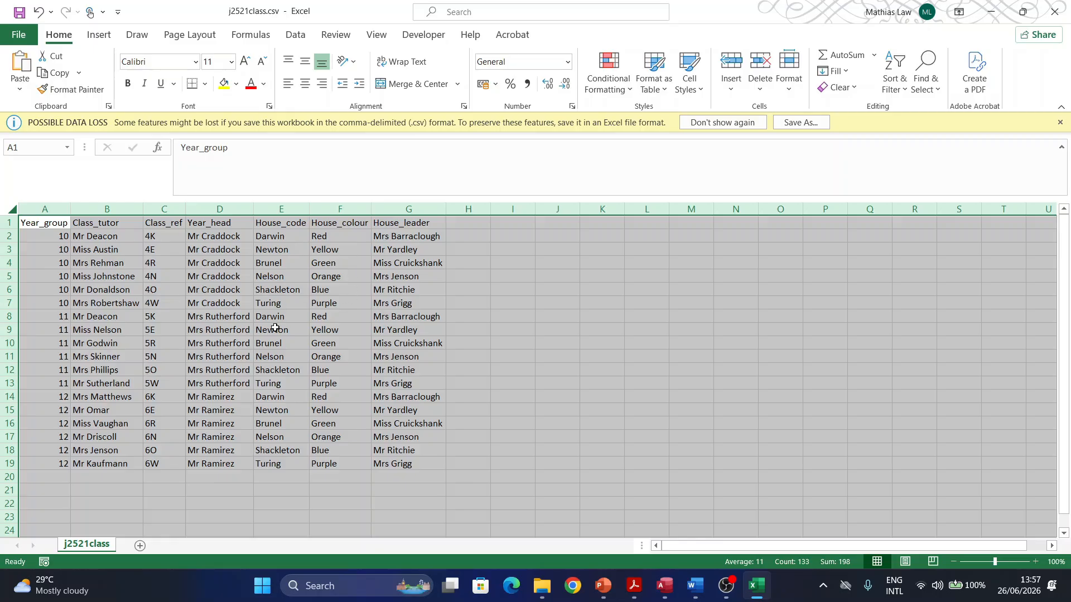
click(587, 388)
drag(37, 217, 418, 463)
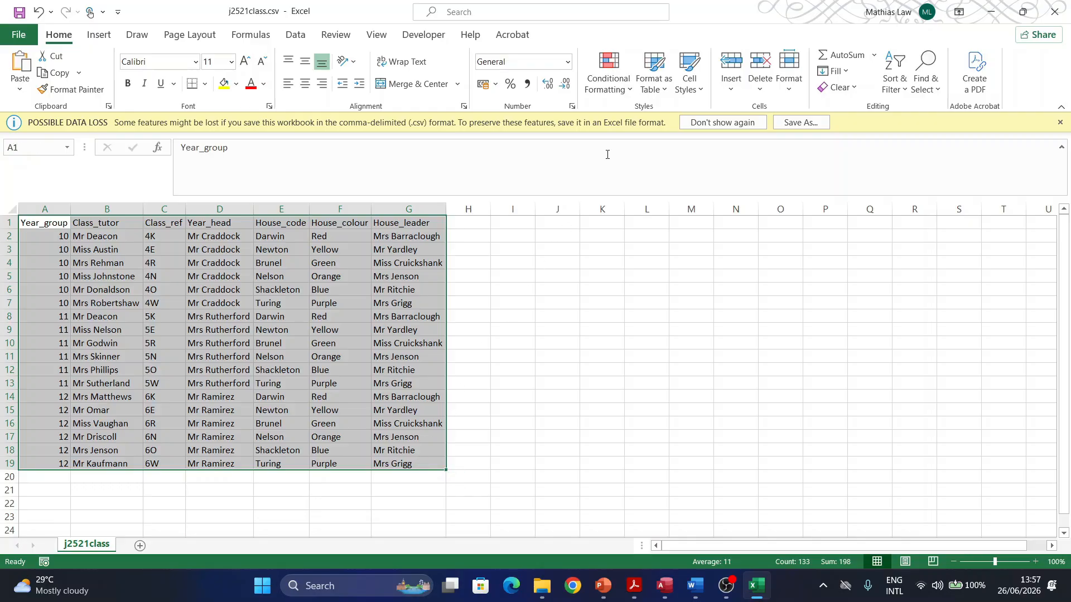
click(608, 87)
mouse_move(658, 117)
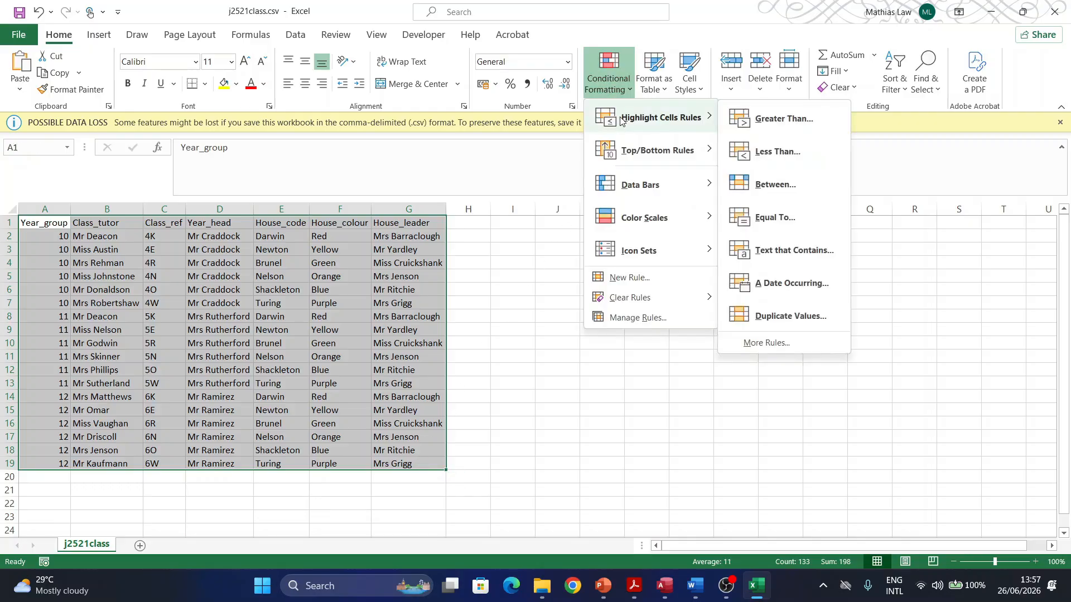
click(785, 317)
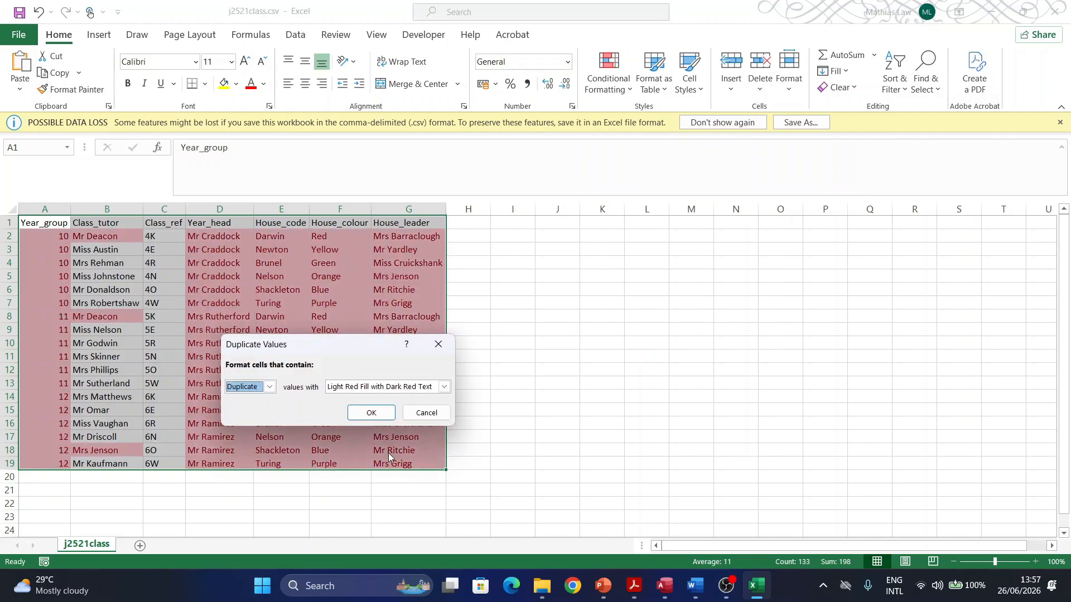
click(368, 411)
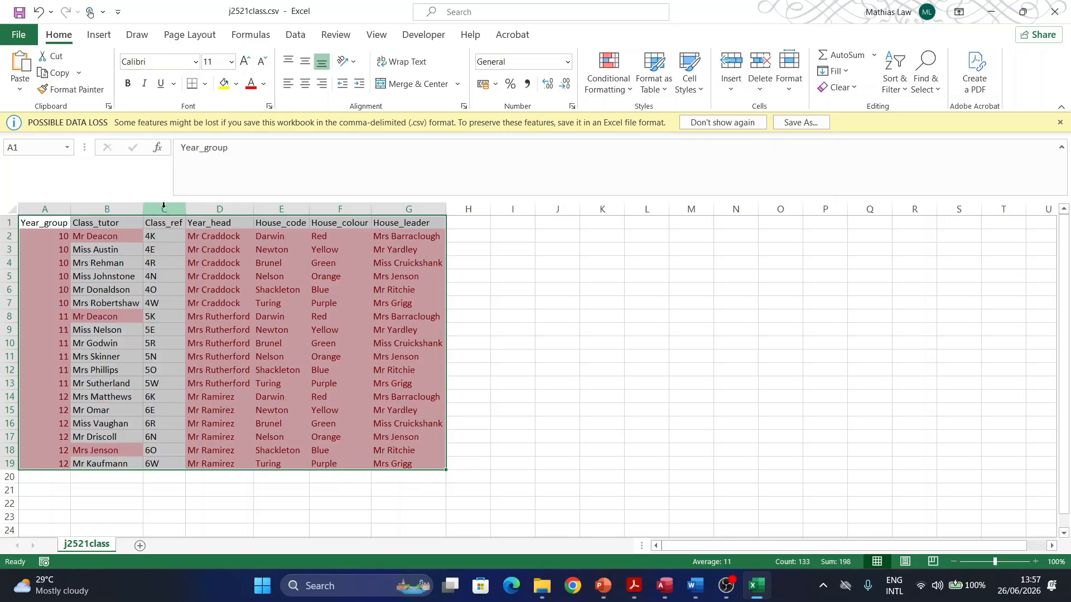
Step: Check the Class_ref column for unique values, then close the workbook without saving
click(165, 207)
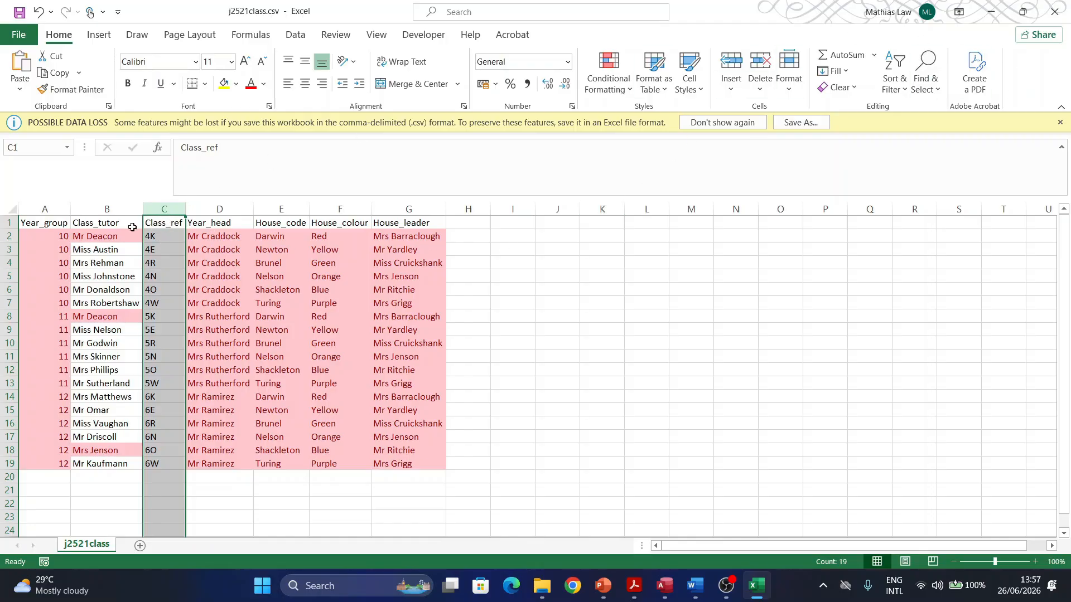
click(1056, 15)
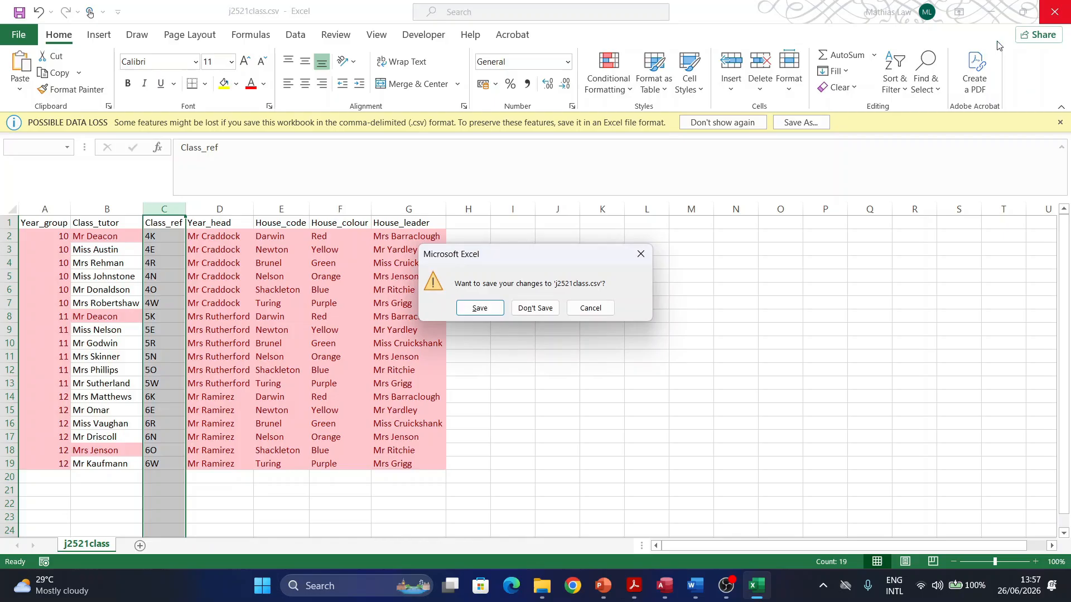
click(527, 308)
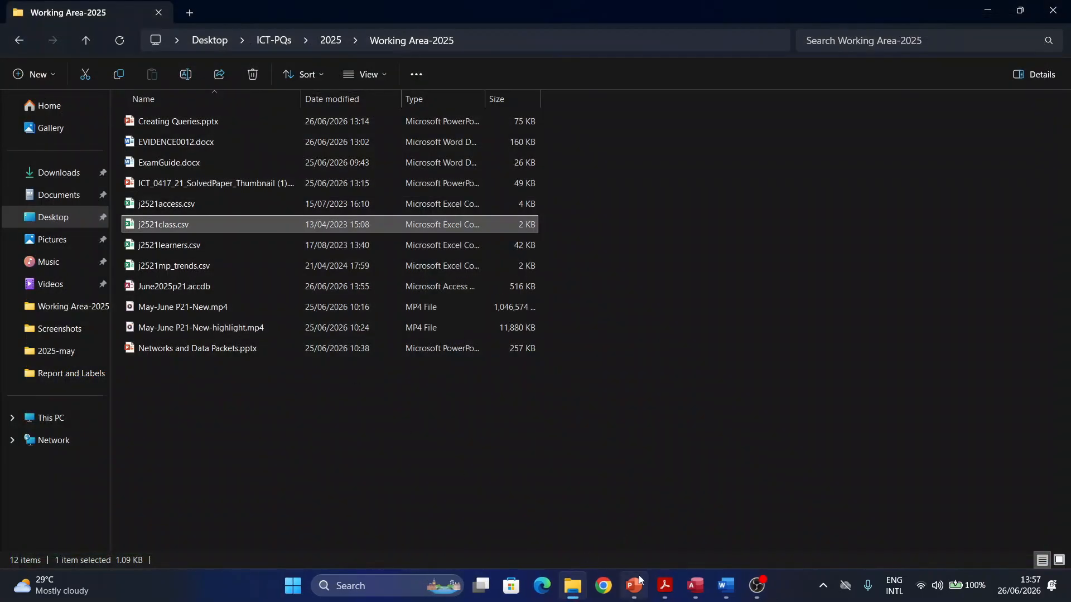
Step: Close the J2521access design and pick j2521class.csv as the text-file import source
click(692, 585)
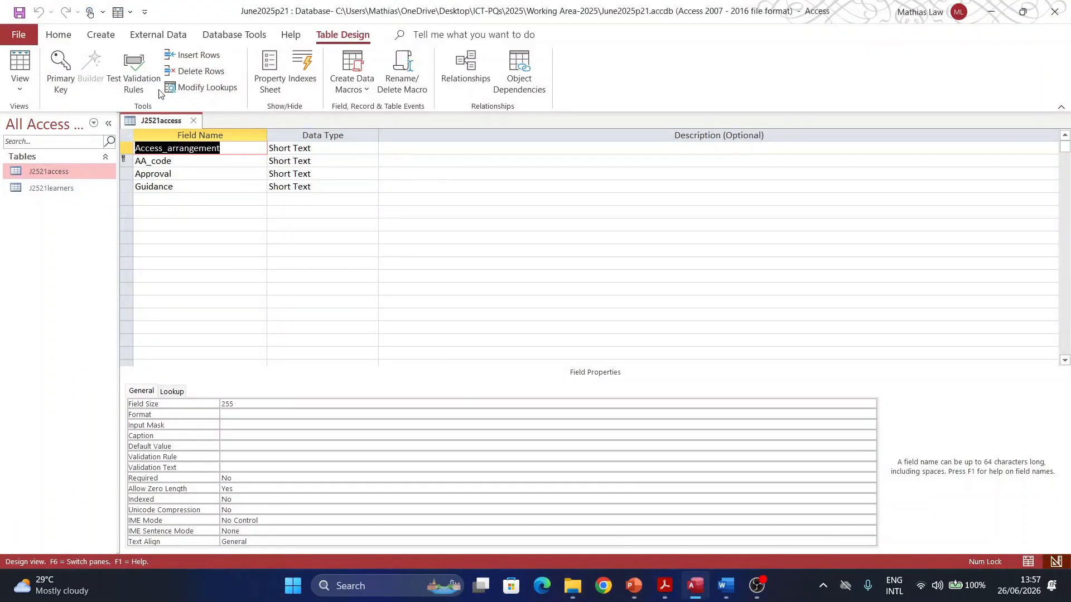
click(196, 121)
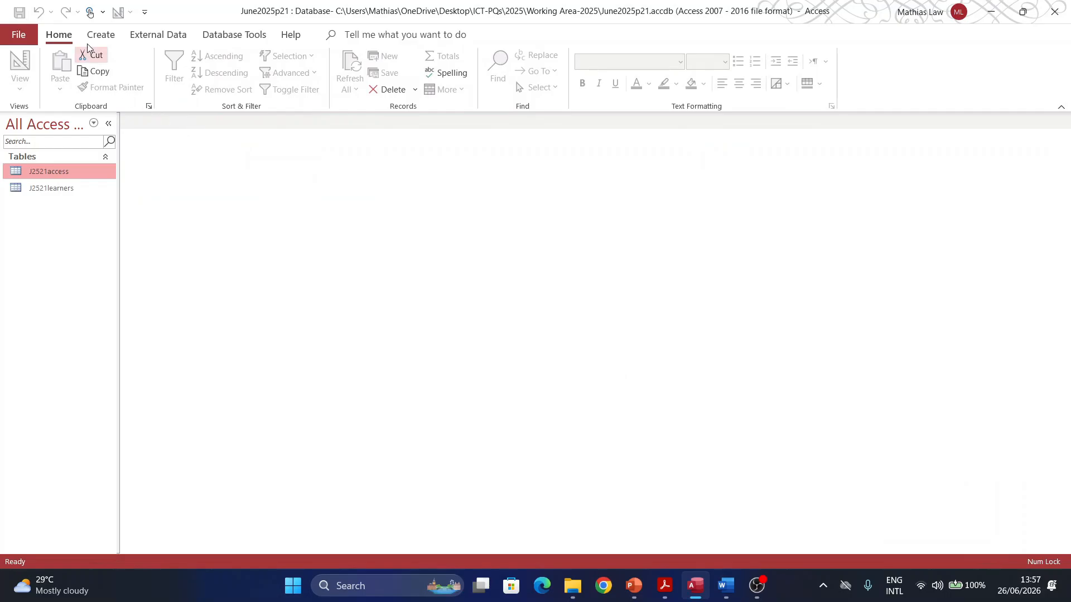
click(146, 36)
click(31, 84)
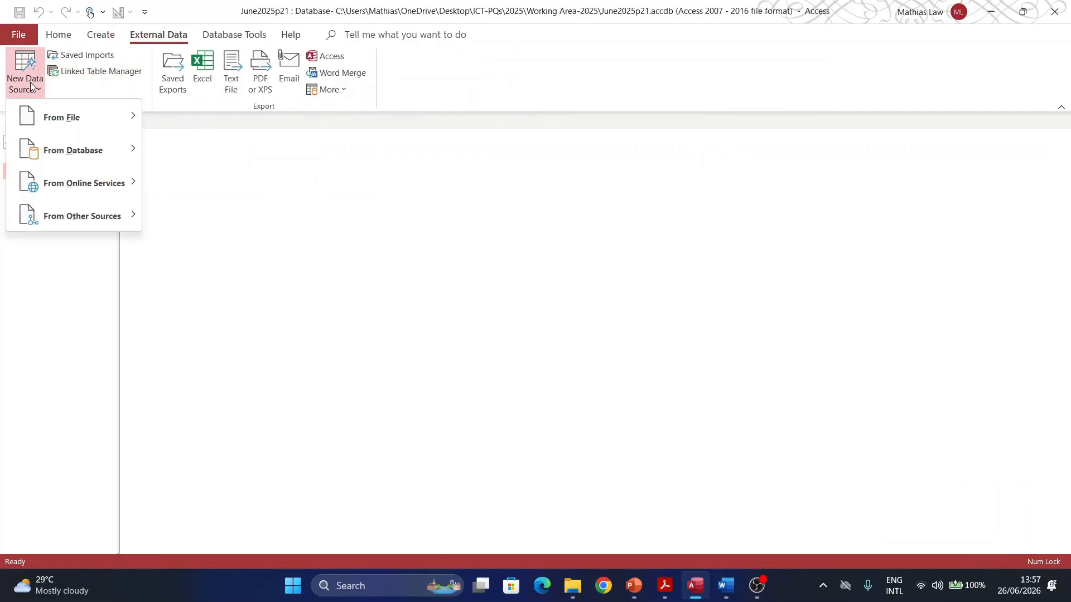
mouse_move(37, 120)
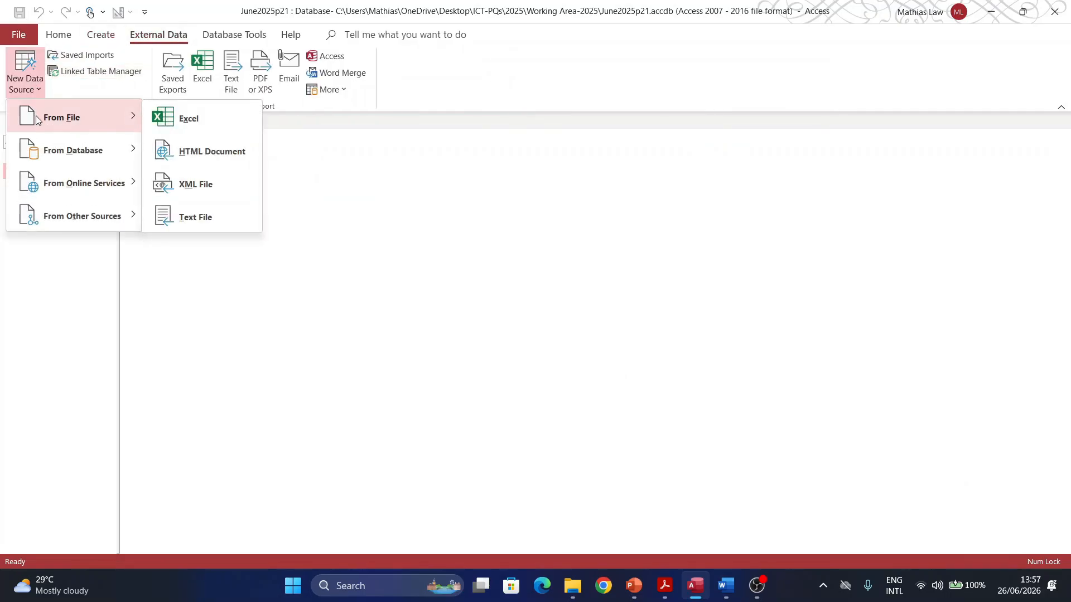
click(227, 230)
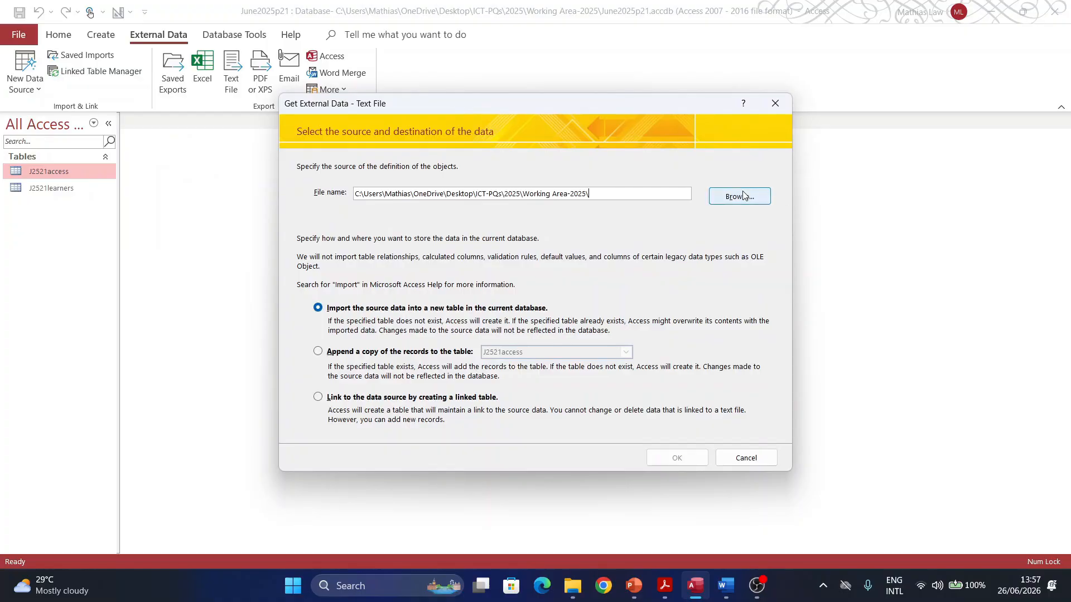
click(740, 196)
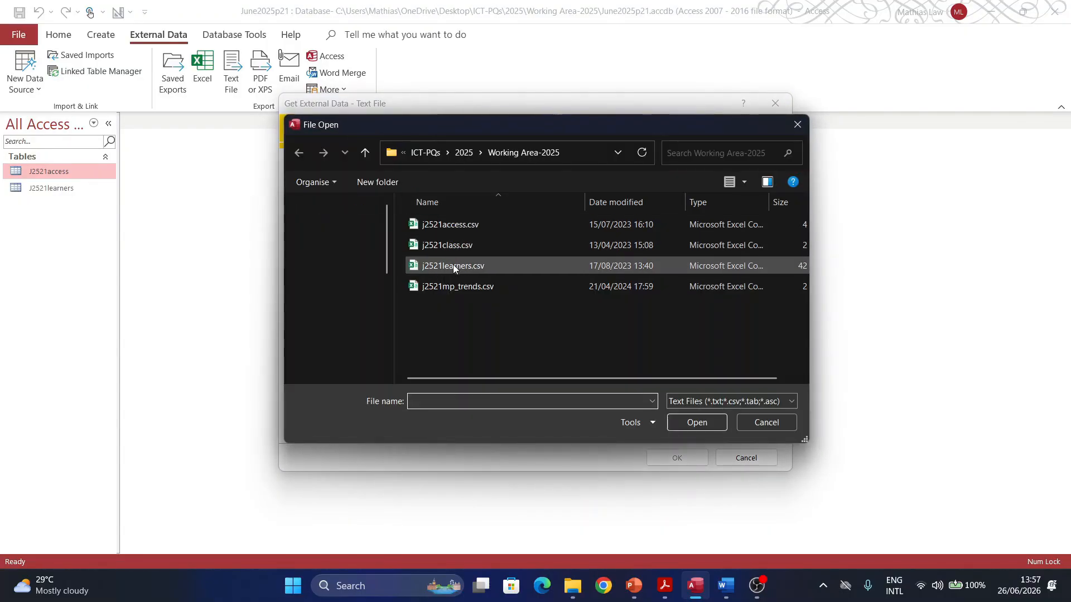
double_click(452, 246)
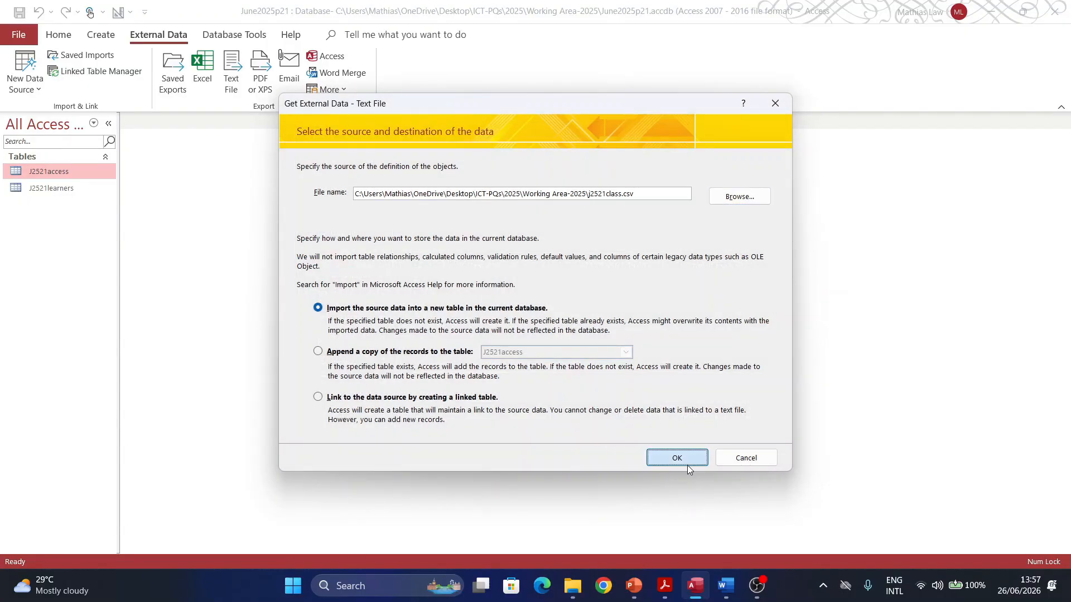
click(676, 458)
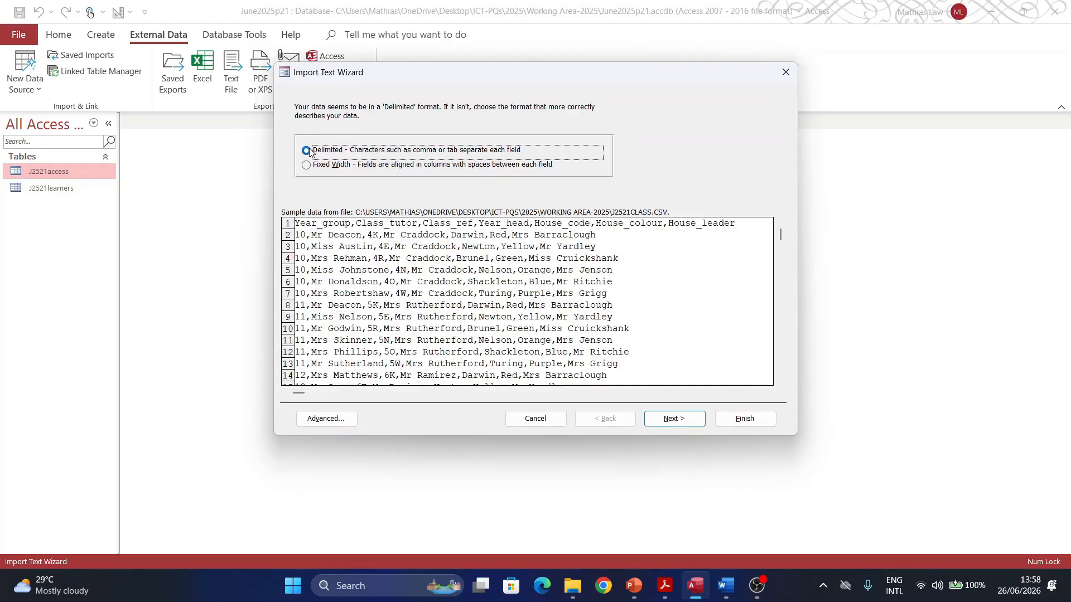
Step: Use the first row as field names and check the advanced import specification against the exam paper
click(649, 426)
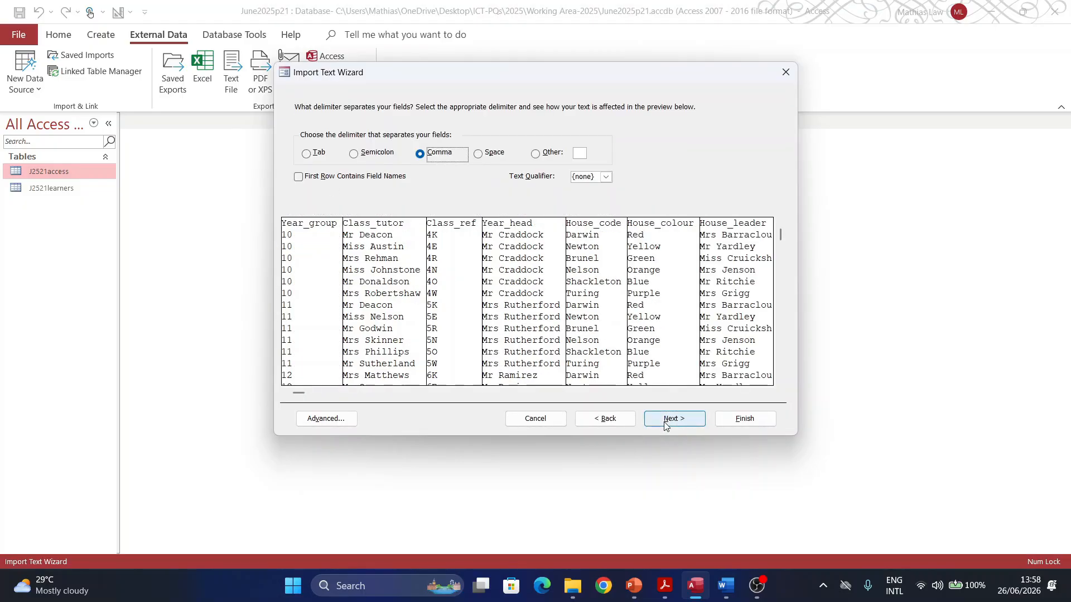
click(322, 177)
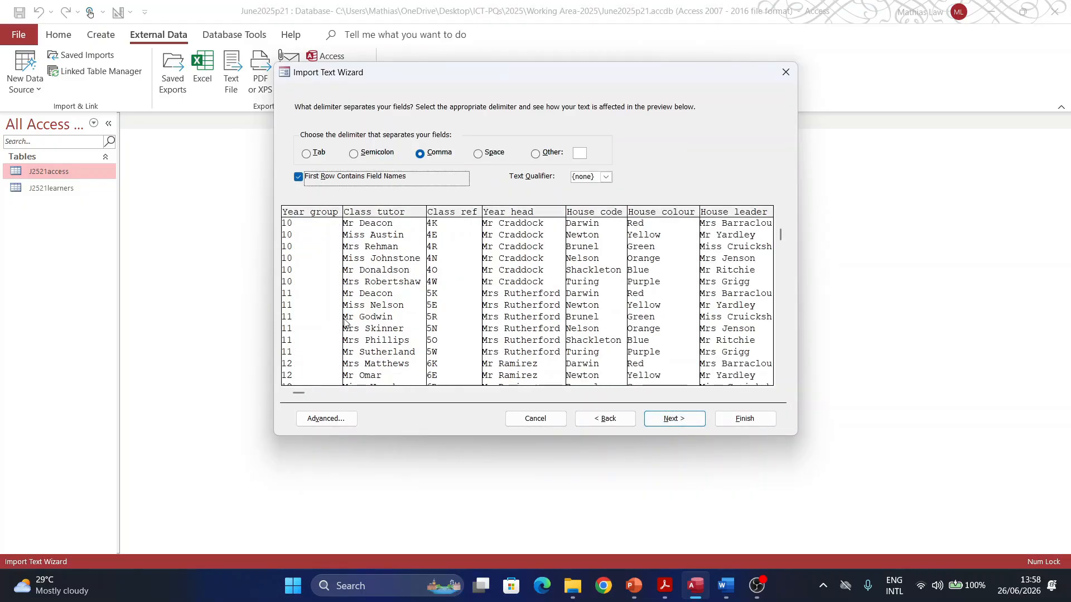
click(337, 422)
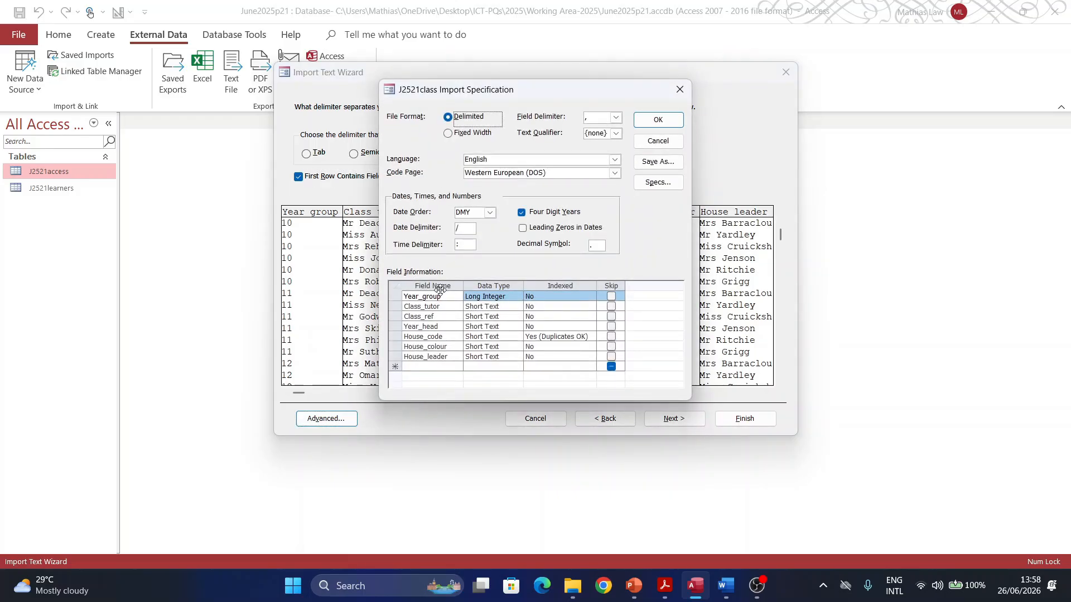
click(665, 584)
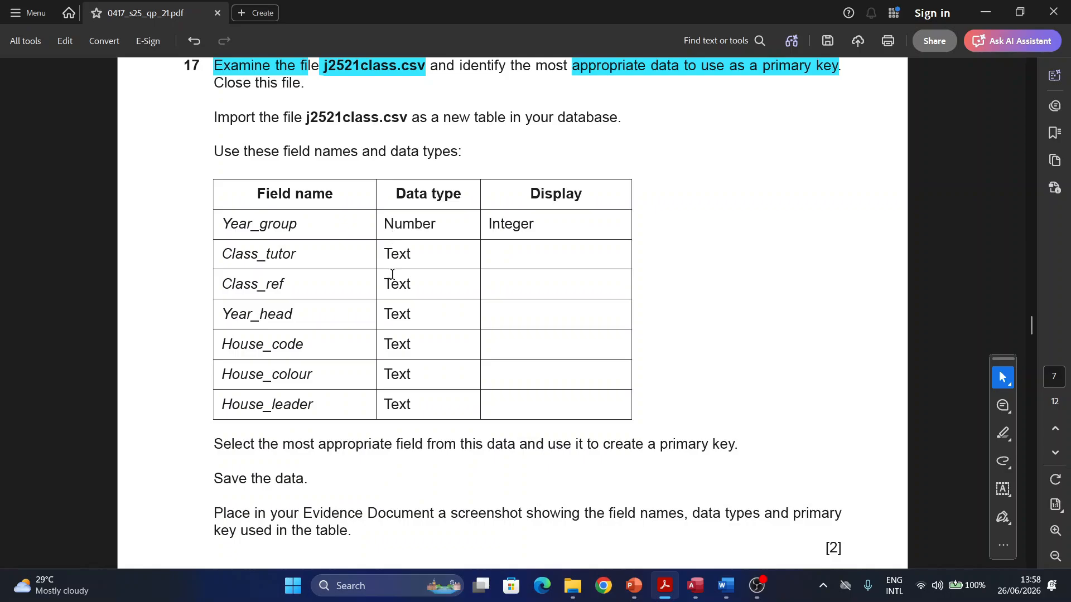
click(695, 584)
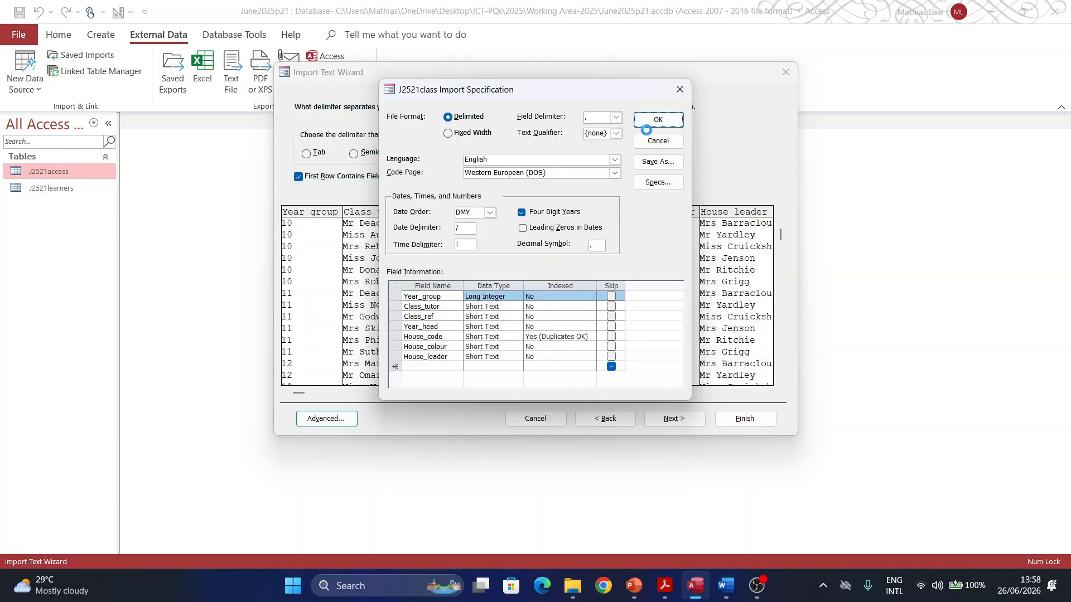
click(647, 124)
Step: Set Class_ref as the primary key and finish importing into table J2521class
click(673, 419)
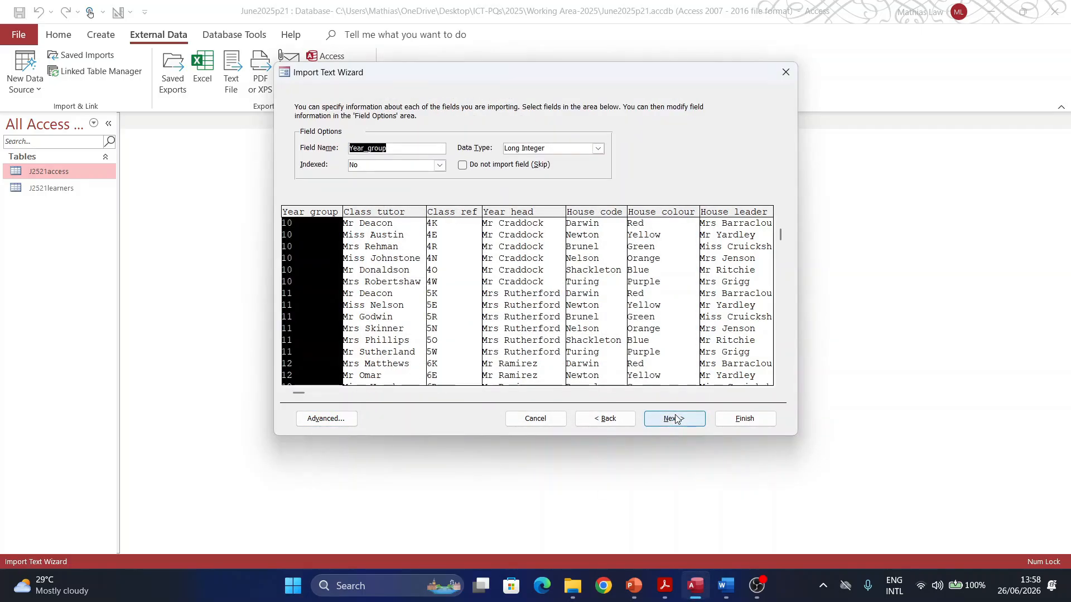
click(674, 420)
click(462, 158)
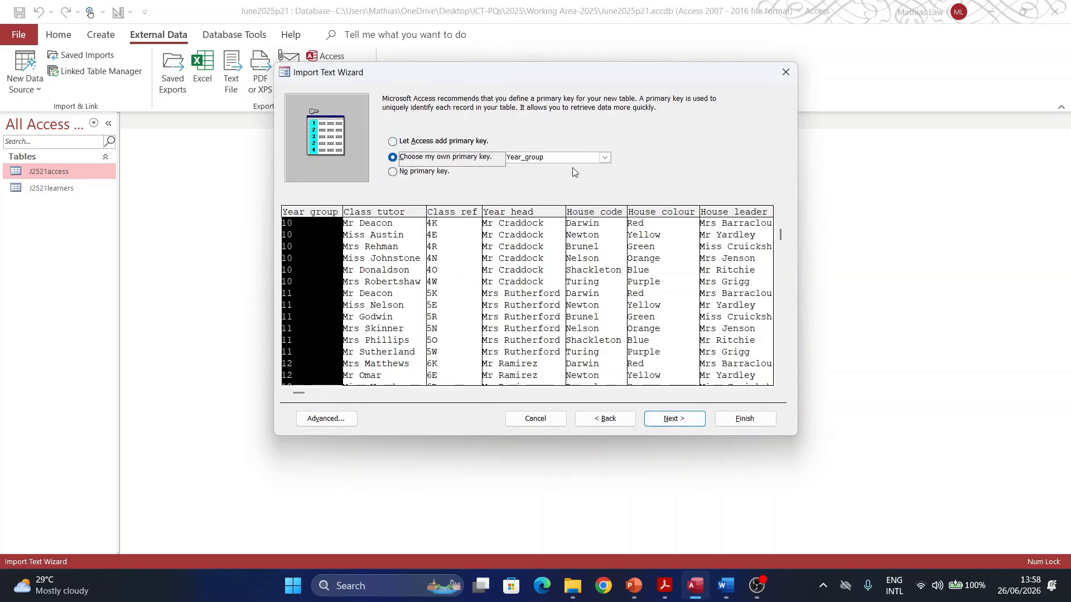
click(604, 158)
click(539, 189)
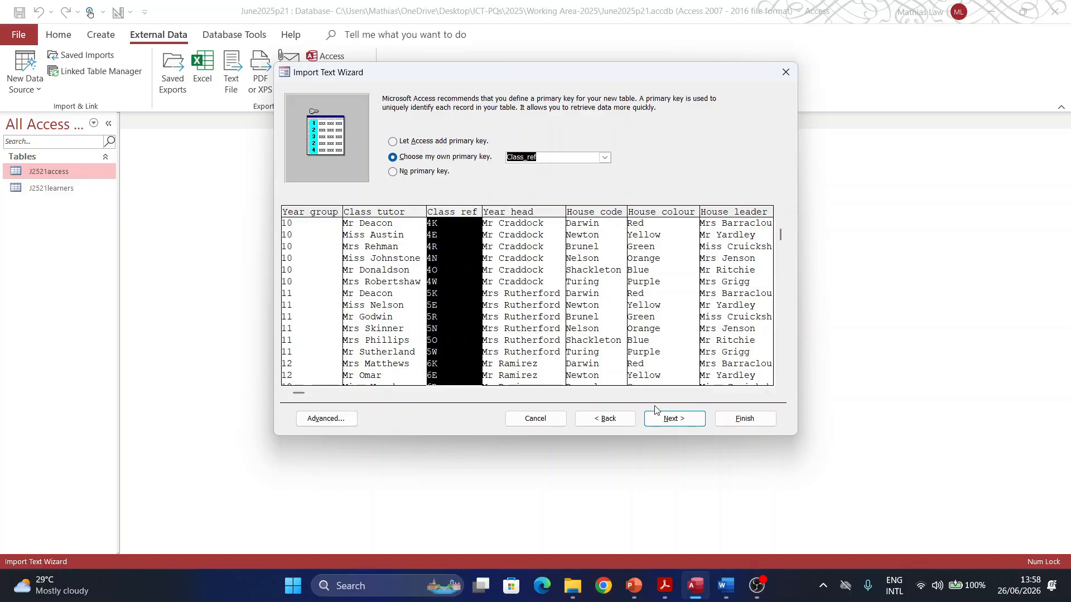
click(674, 419)
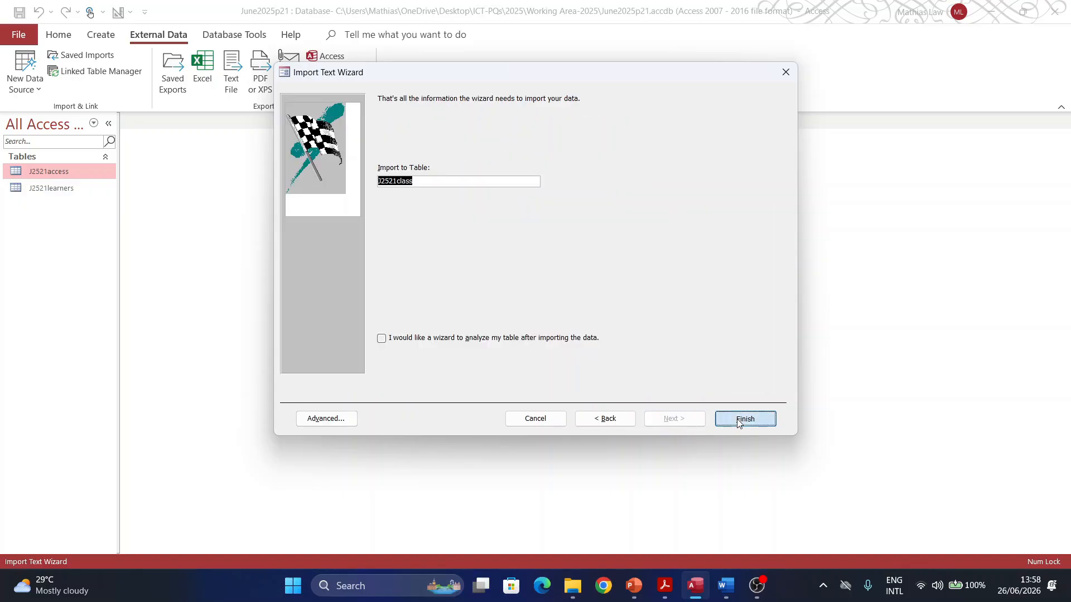
click(726, 418)
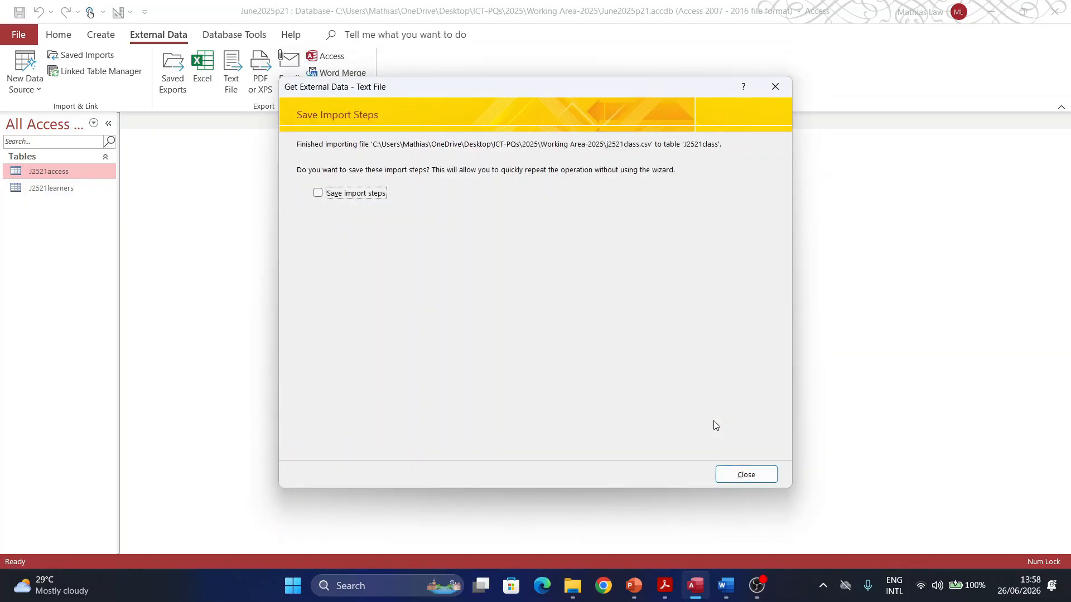
click(735, 473)
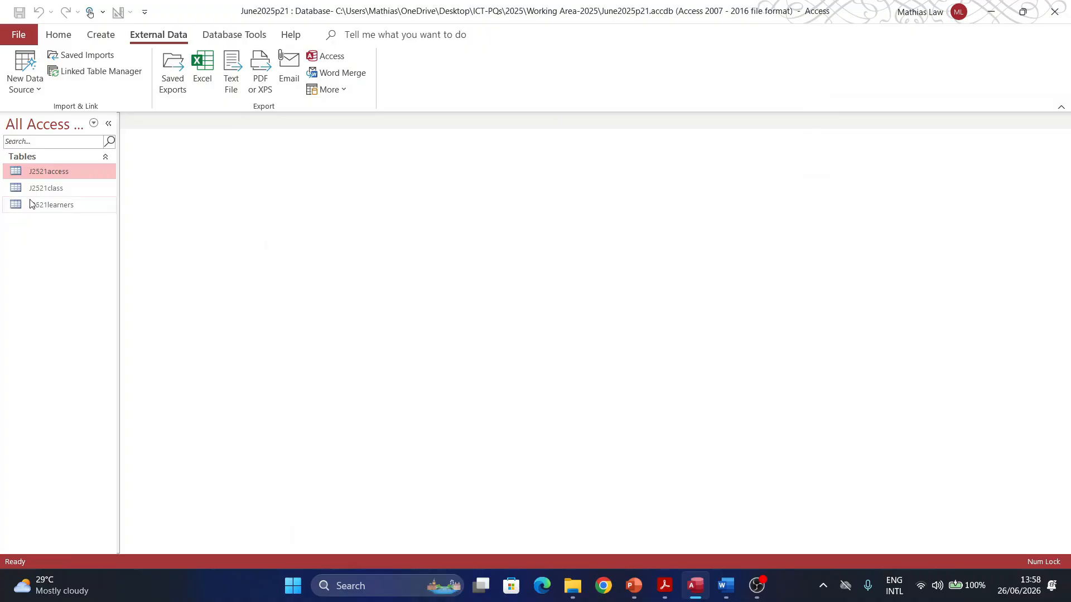
Step: Open J2521class in Design View and snip its field names and data types
click(46, 191)
double_click(44, 188)
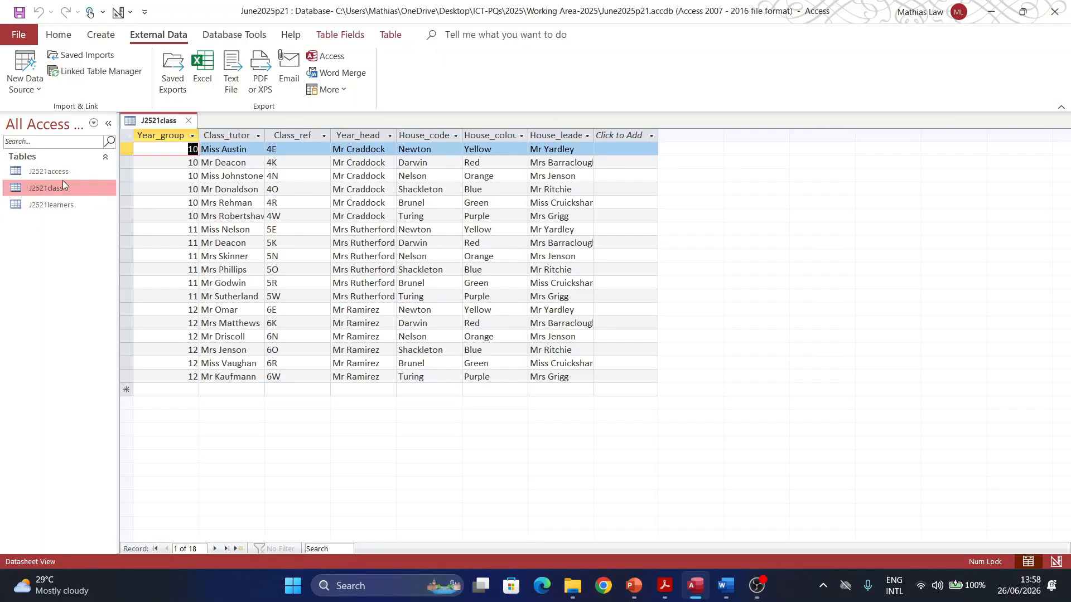
right_click(41, 188)
click(61, 217)
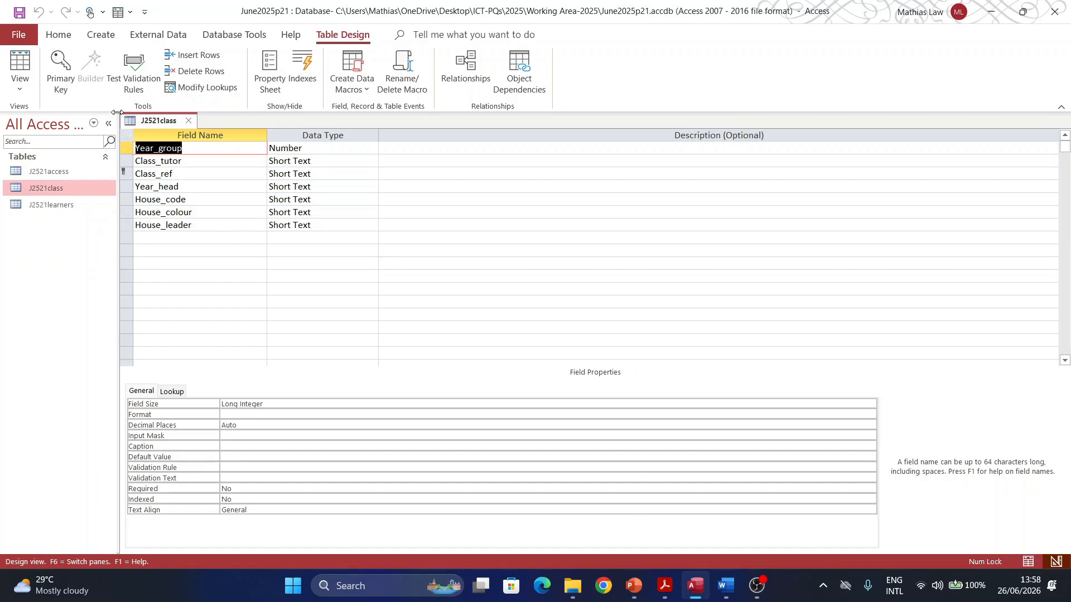
key(super+shift+s)
drag(120, 115, 381, 254)
Step: Paste the J2521class design screenshot under Step 17 evidence and enlarge it
click(726, 586)
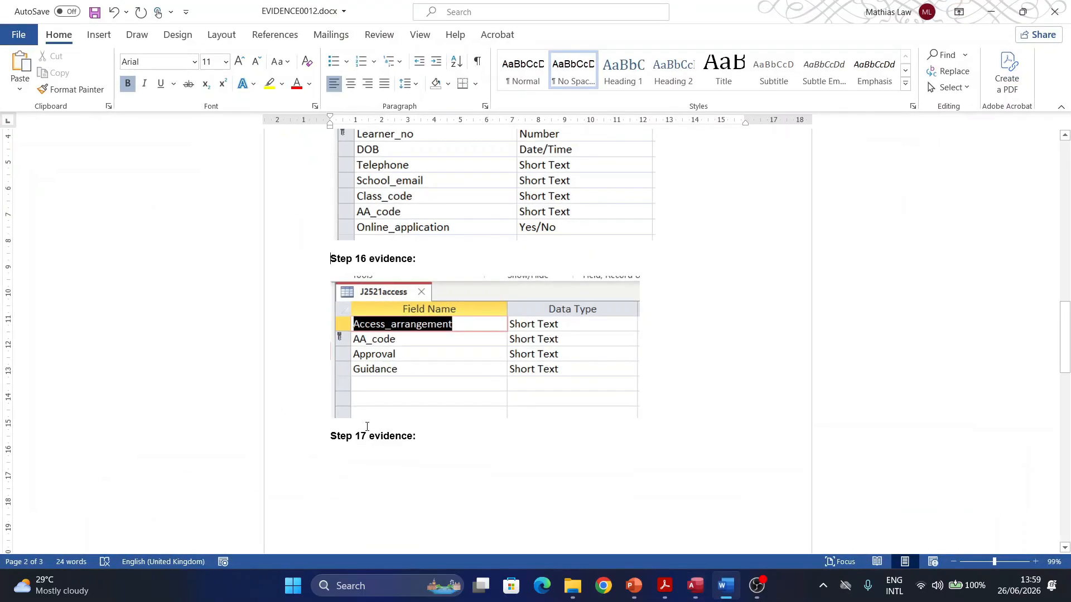
scroll(367, 426, down, 1)
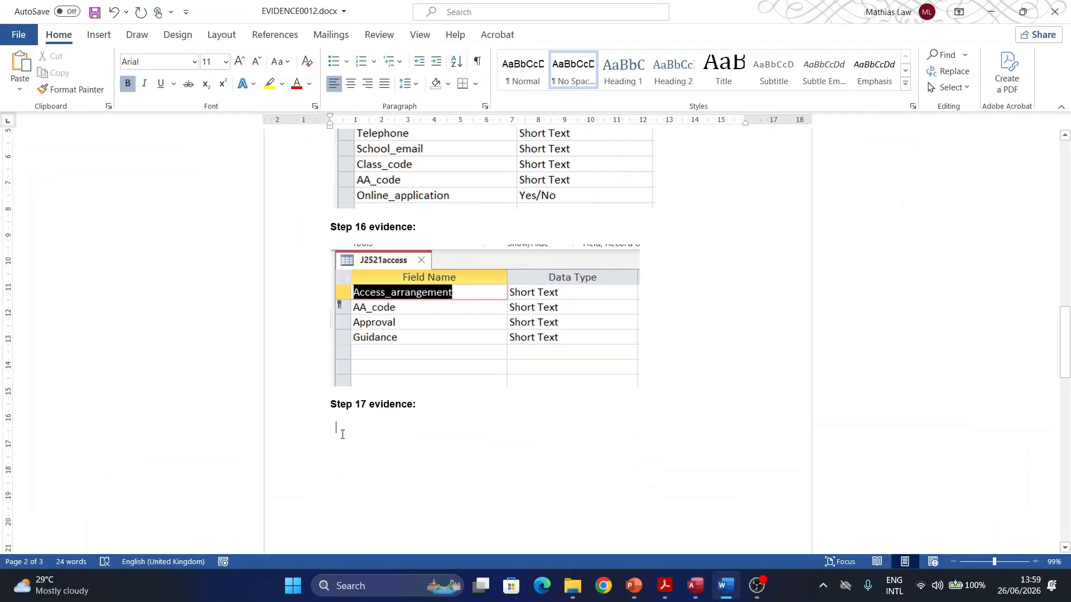
key(ctrl+v)
scroll(351, 429, down, 7)
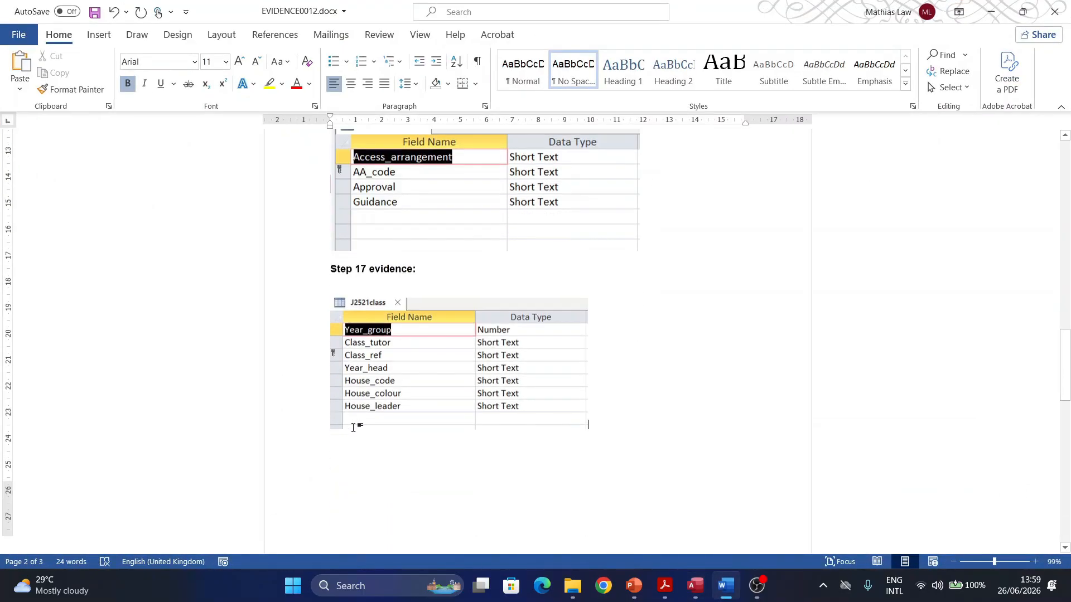
scroll(355, 419, down, 1)
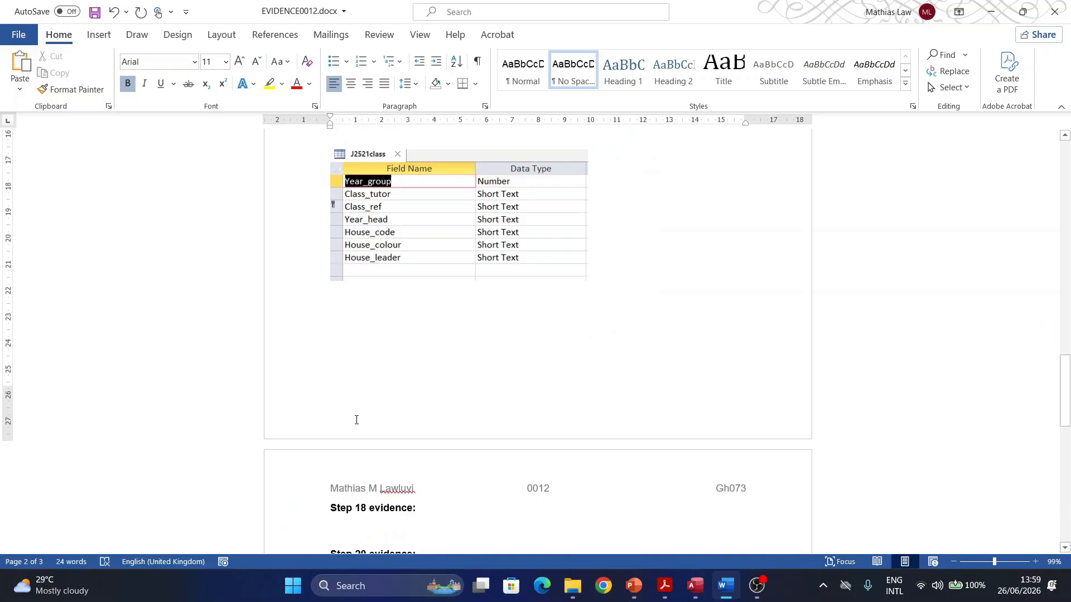
click(583, 274)
drag(586, 282, 668, 322)
Step: Enlarge the Step 16 table screenshot as well
scroll(552, 245, up, 4)
click(604, 227)
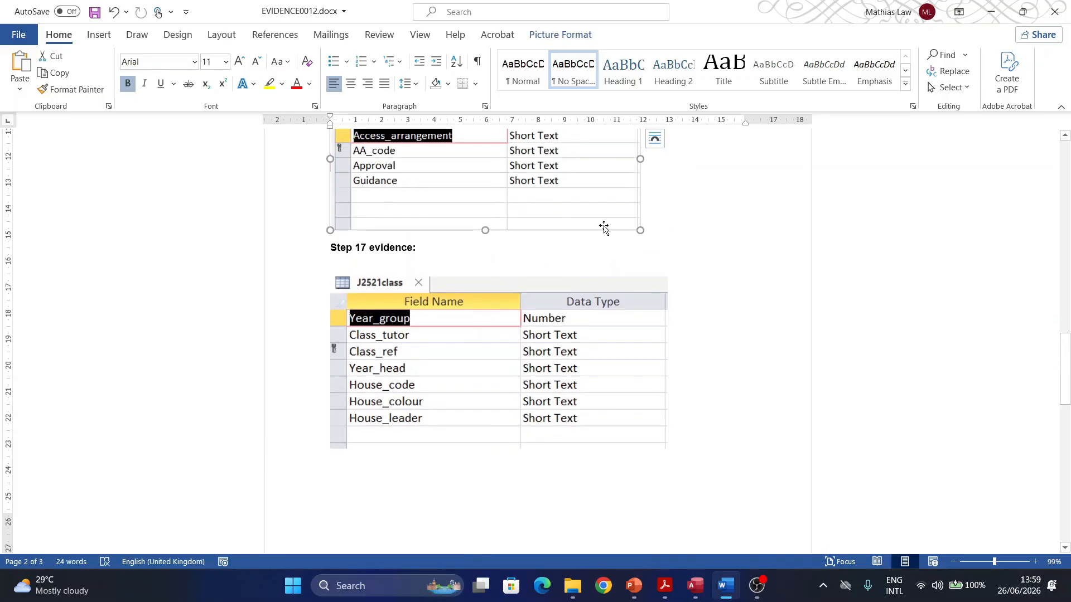
drag(638, 228, 658, 262)
scroll(609, 438, up, 3)
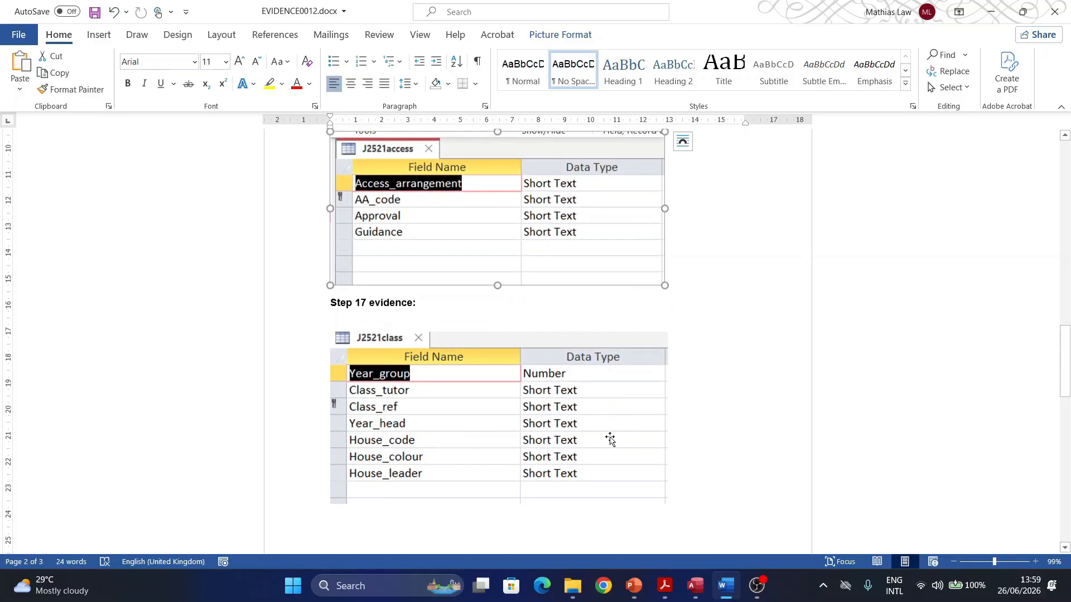
scroll(610, 459, down, 3)
Step: Highlight '18', 'access table' and 'learners' table' in question 18, then return to Access
click(664, 586)
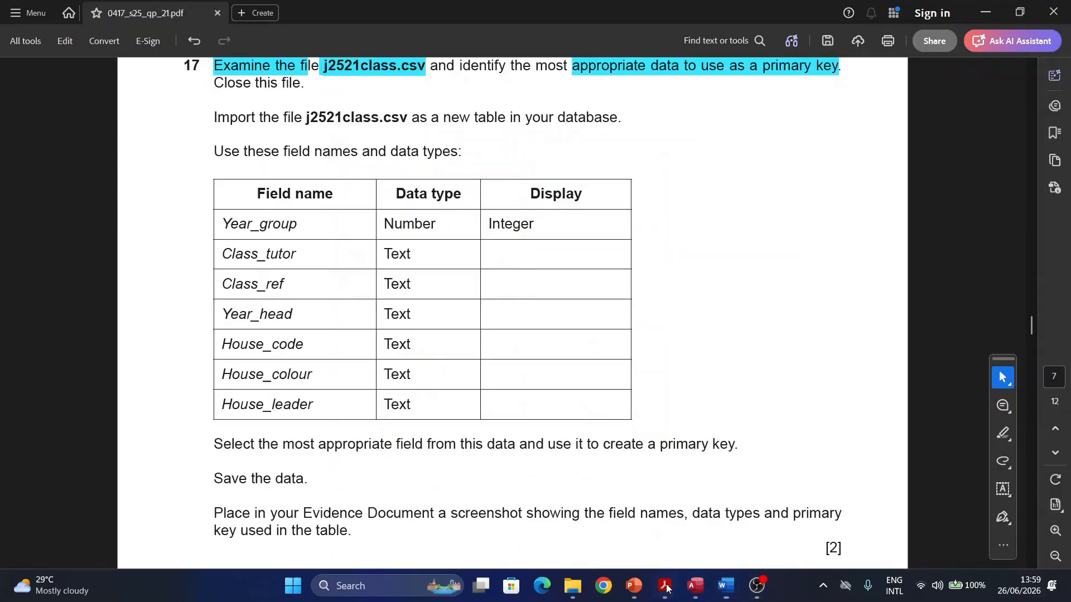
scroll(389, 392, down, 5)
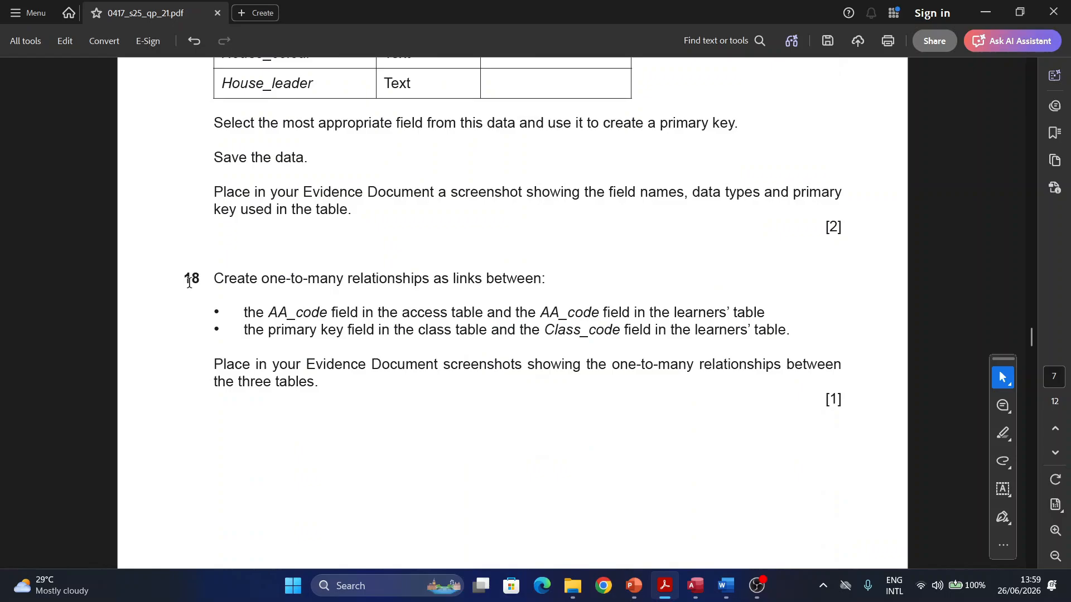
scroll(189, 284, down, 1)
drag(196, 252, 183, 252)
click(226, 280)
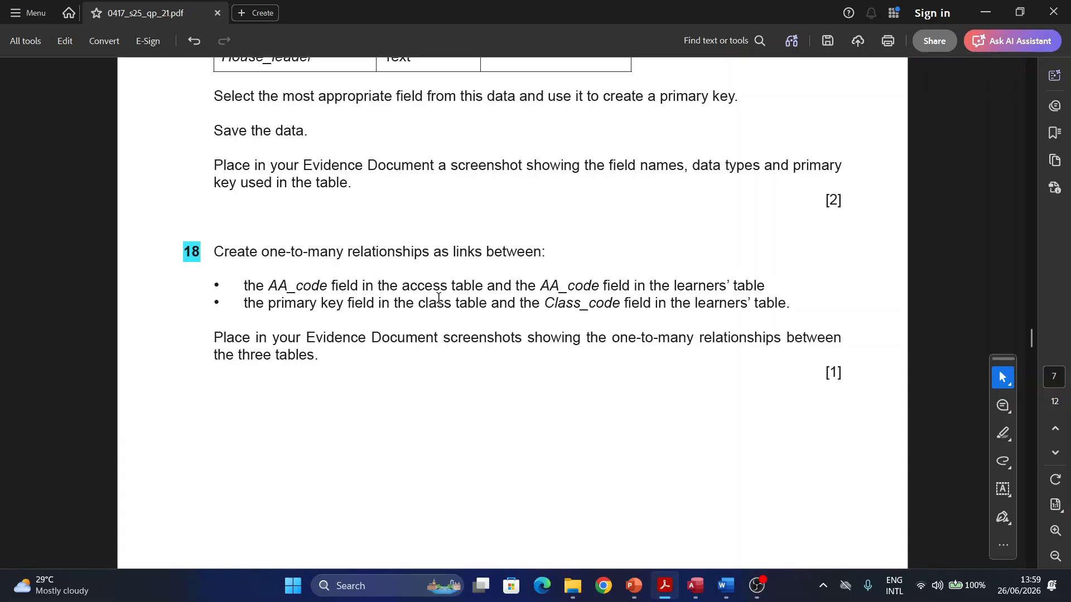
drag(400, 285, 484, 288)
click(523, 312)
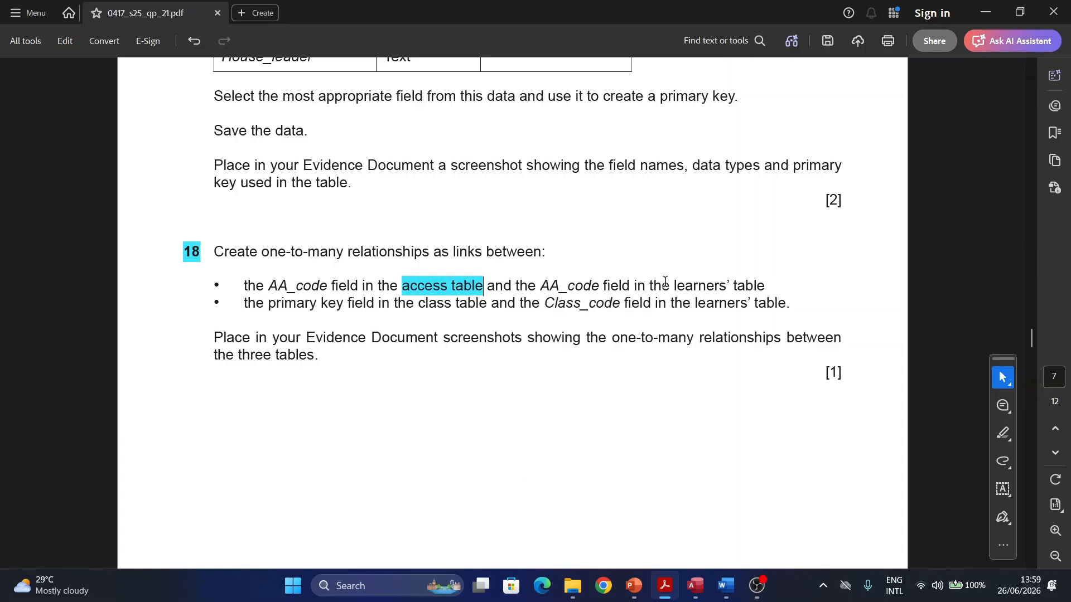
drag(674, 286, 771, 286)
click(813, 314)
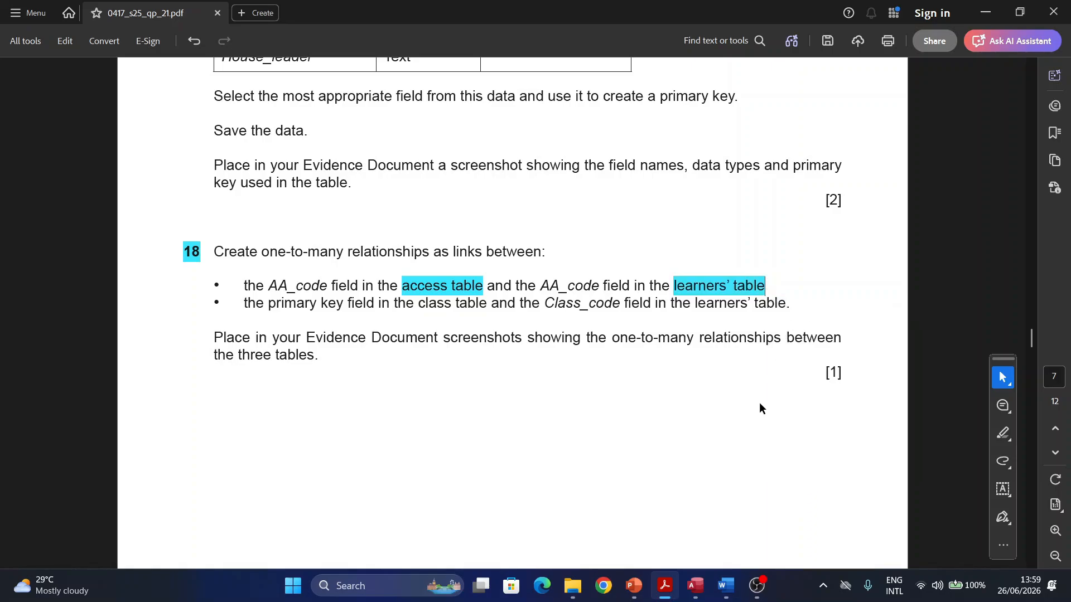
click(696, 585)
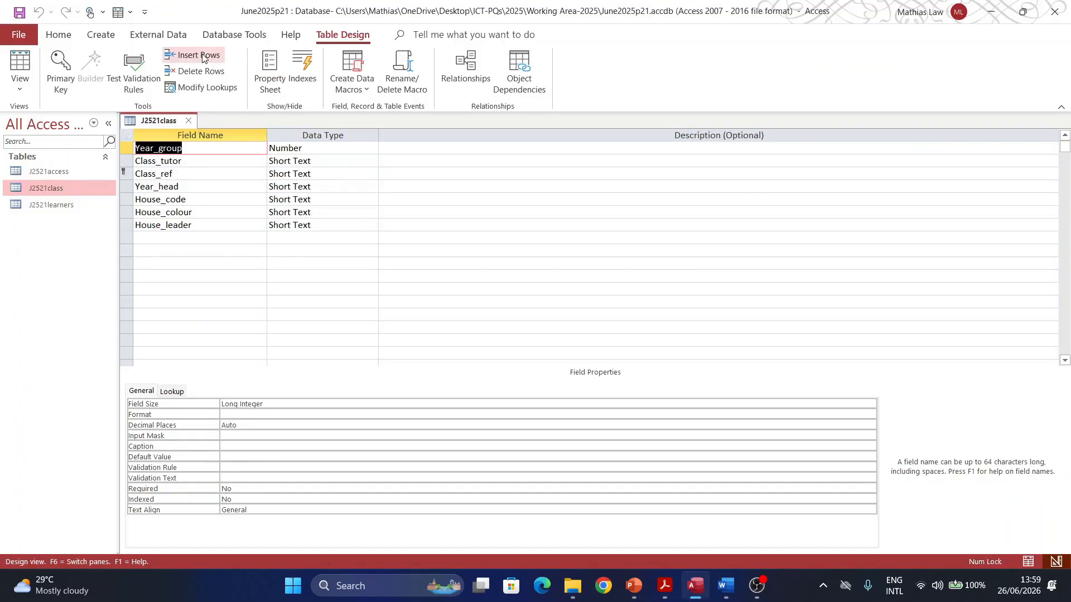
Step: Add J2521access and J2521learners to the Relationships window, arranged side by side with all fields visible
click(189, 121)
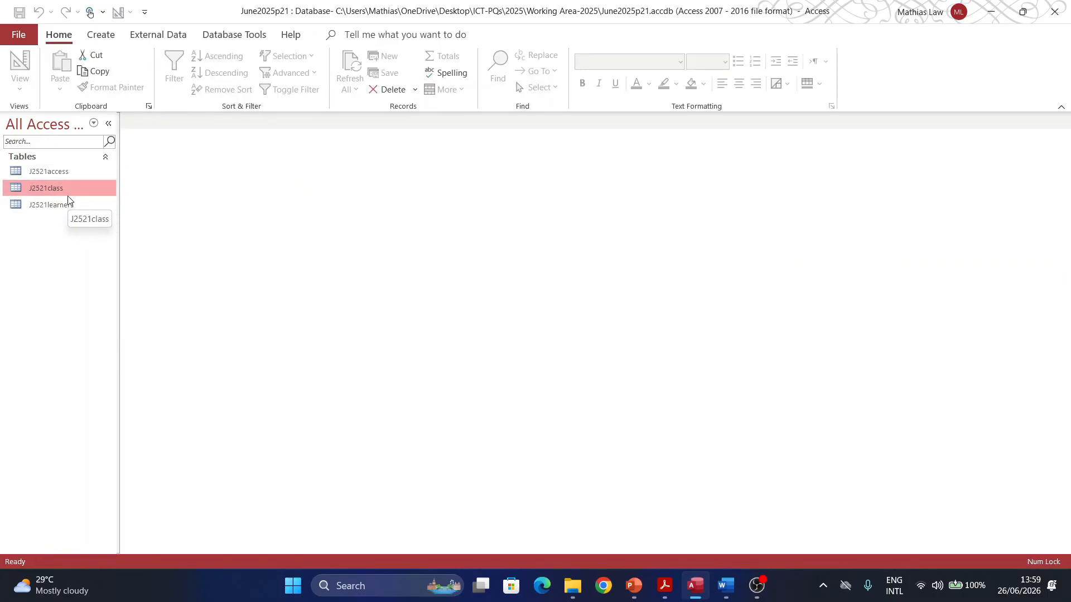
click(220, 35)
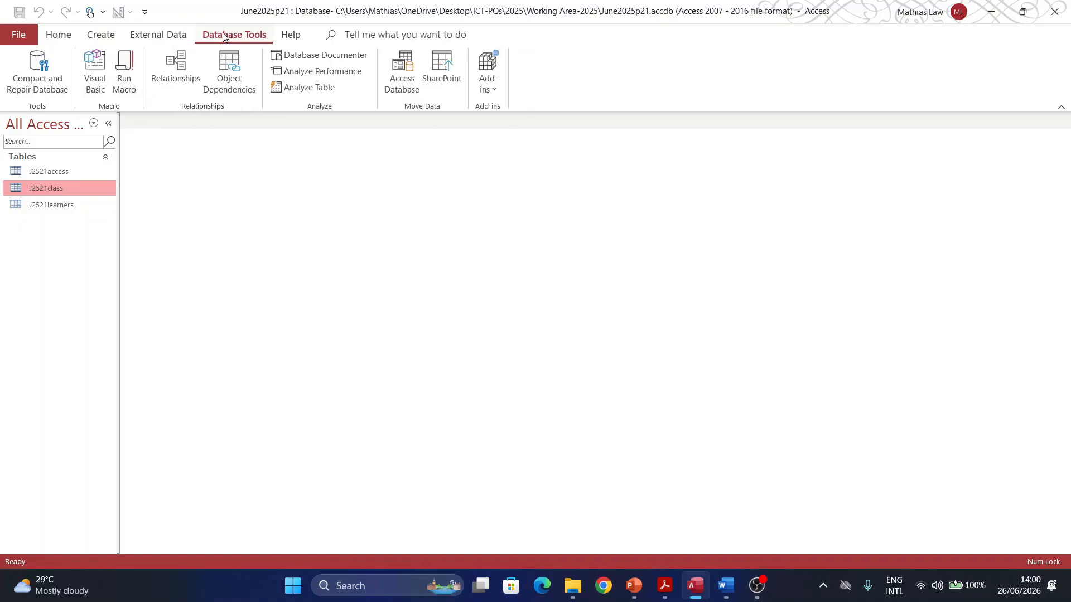
click(172, 78)
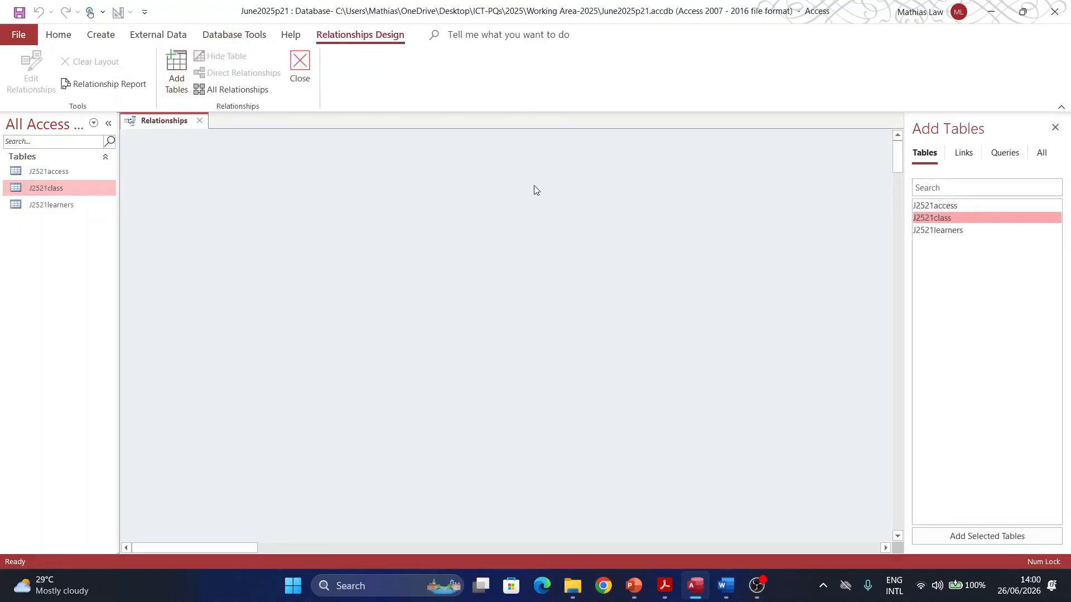
ctrl+click(934, 206)
drag(934, 205, 301, 192)
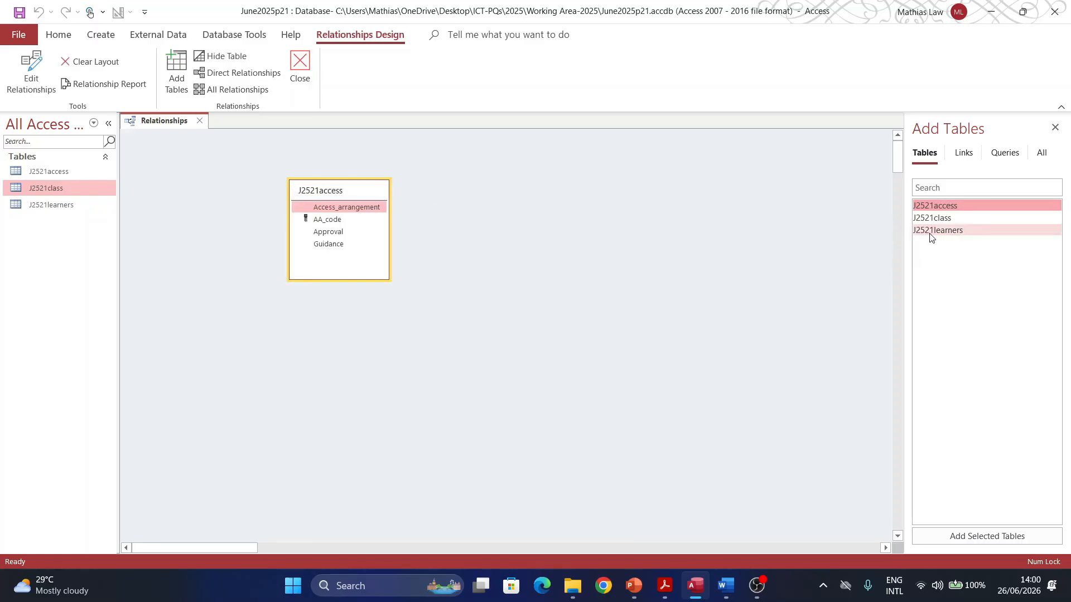
drag(936, 230, 511, 215)
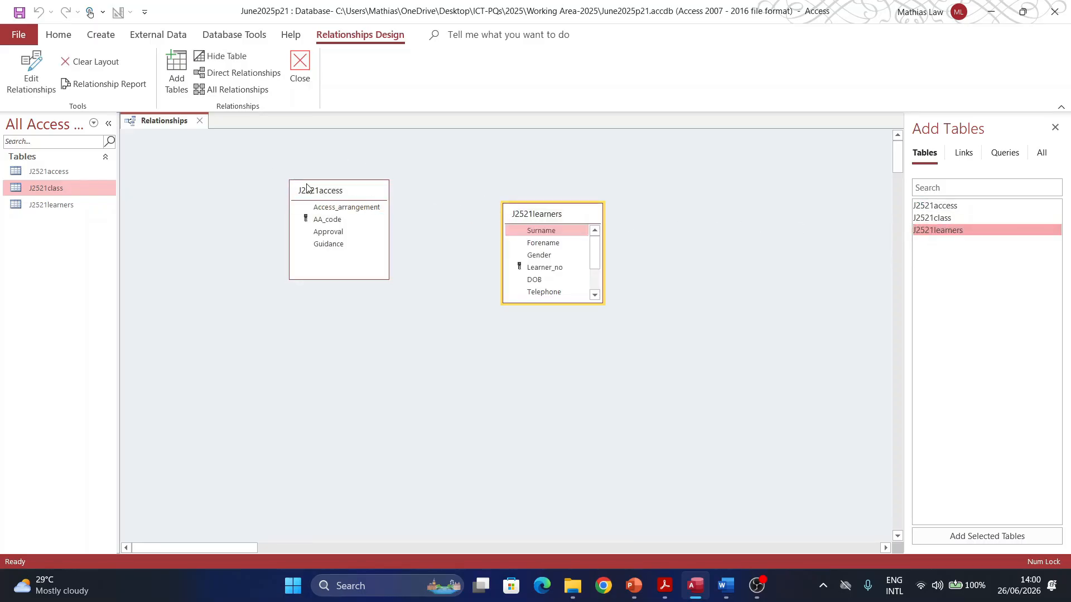
drag(319, 187, 262, 168)
drag(555, 218, 475, 182)
drag(298, 169, 339, 165)
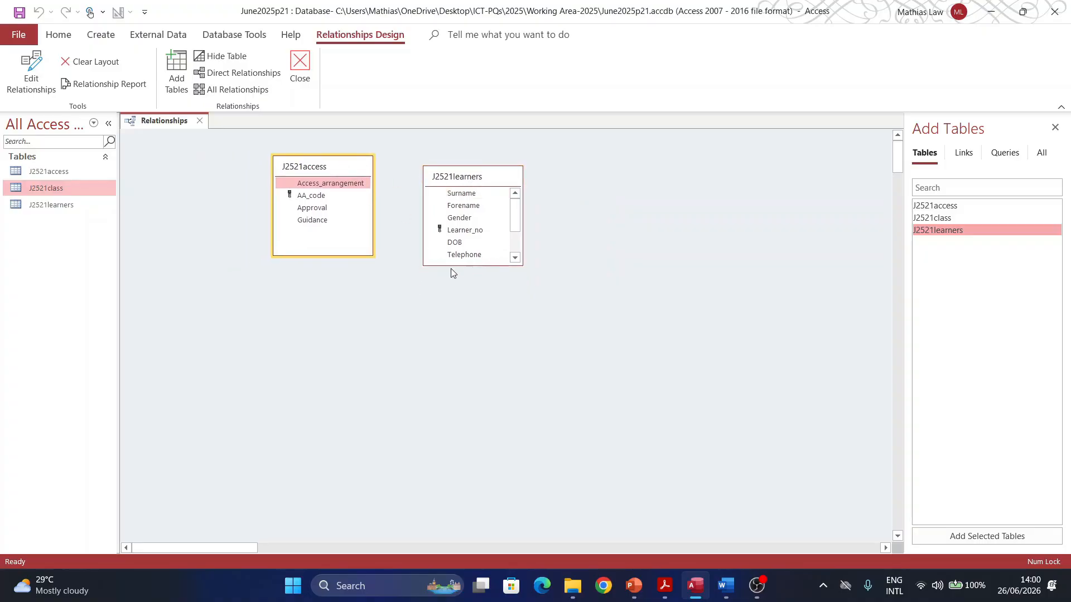
drag(440, 265, 448, 319)
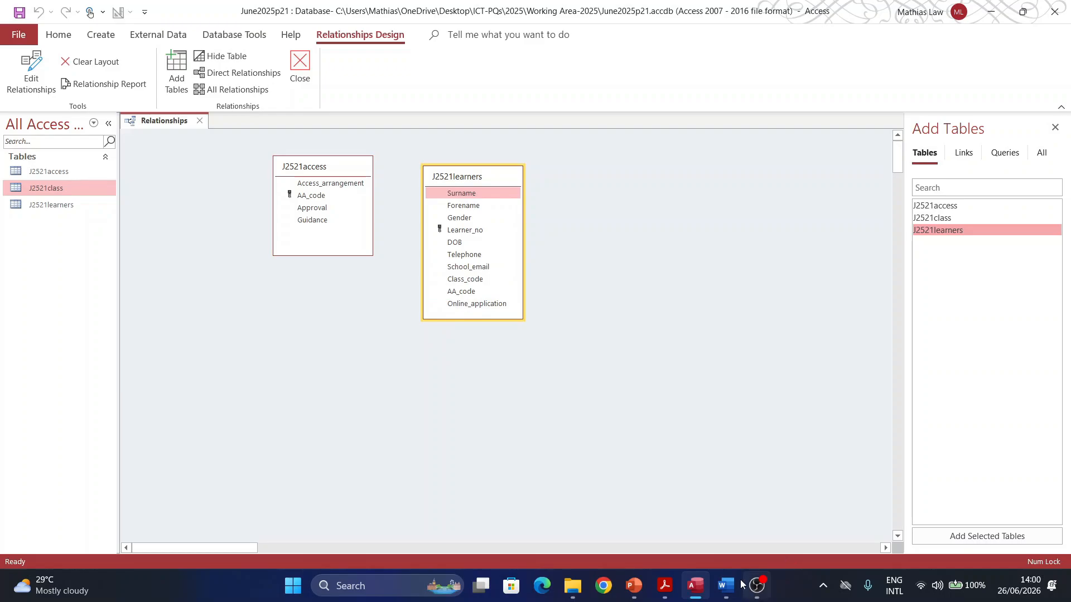
Step: Create an AA_code one-to-many link from J2521access to J2521learners with referential integrity enforced
click(665, 586)
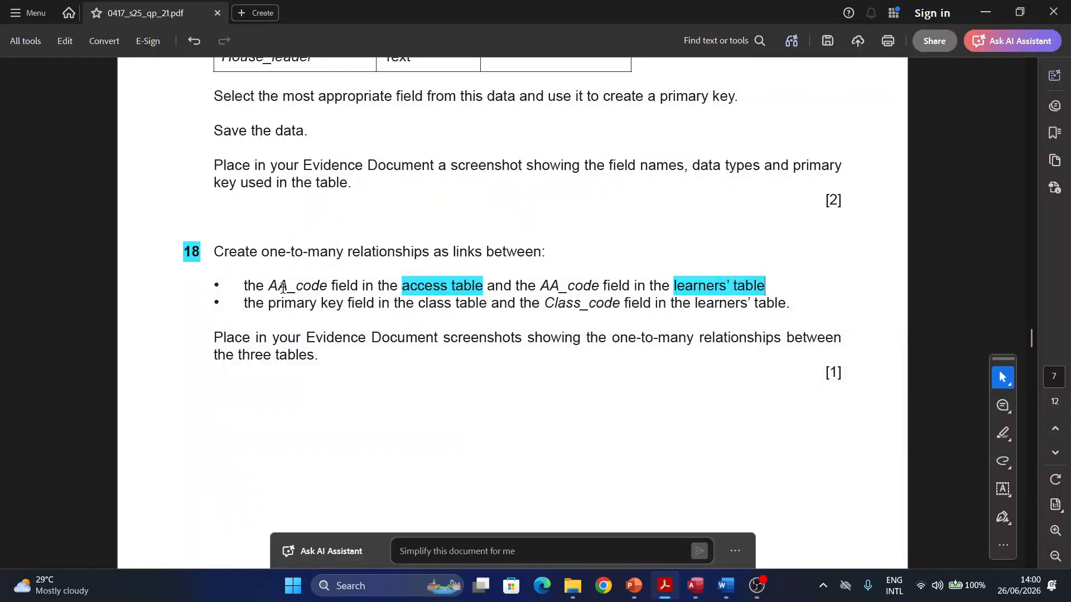
click(988, 16)
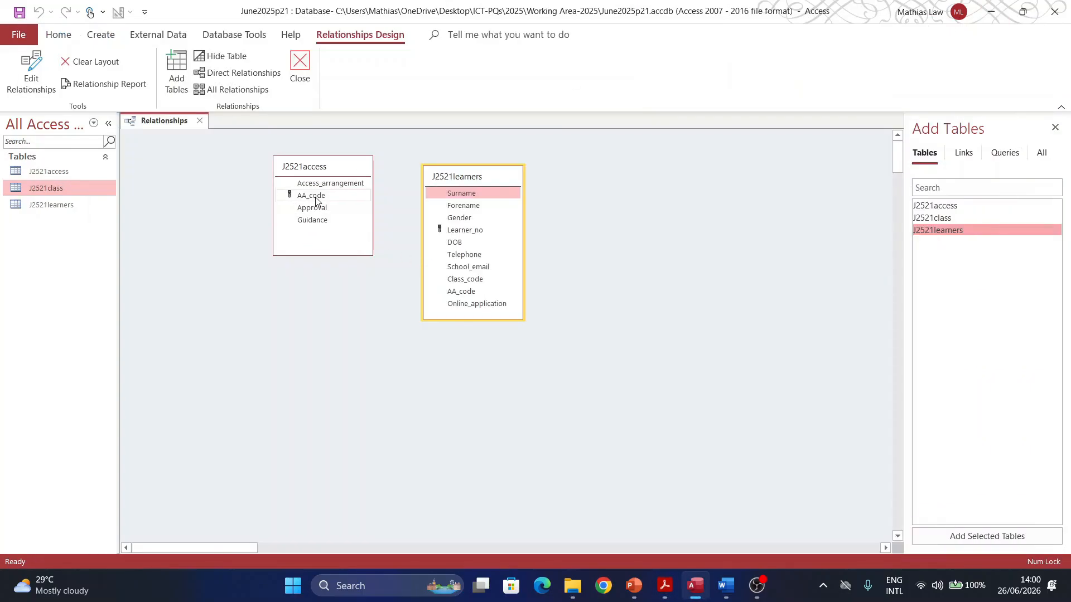
drag(315, 201, 461, 294)
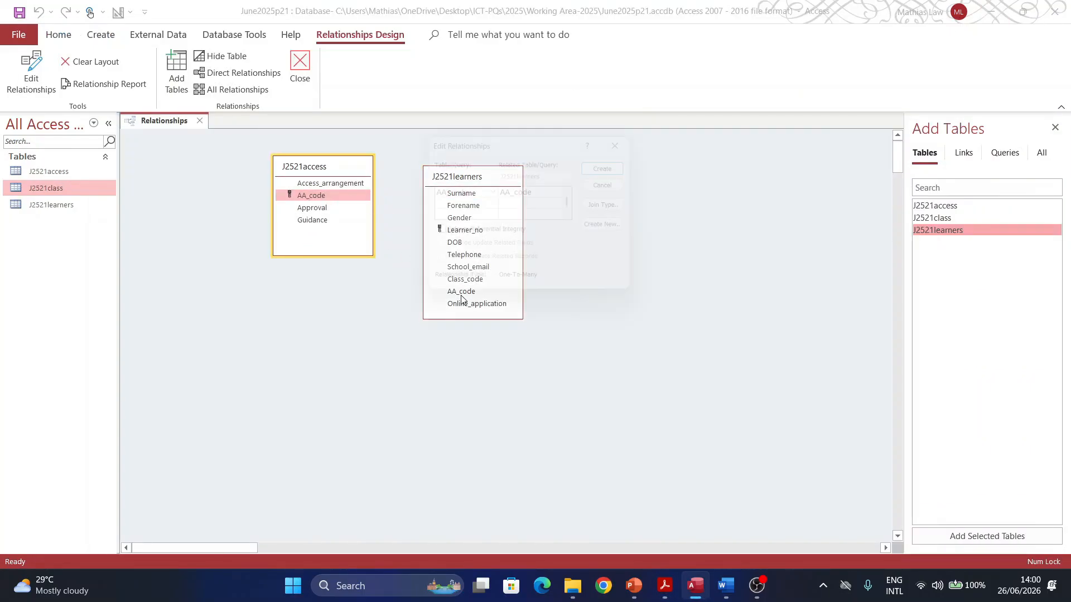
click(457, 238)
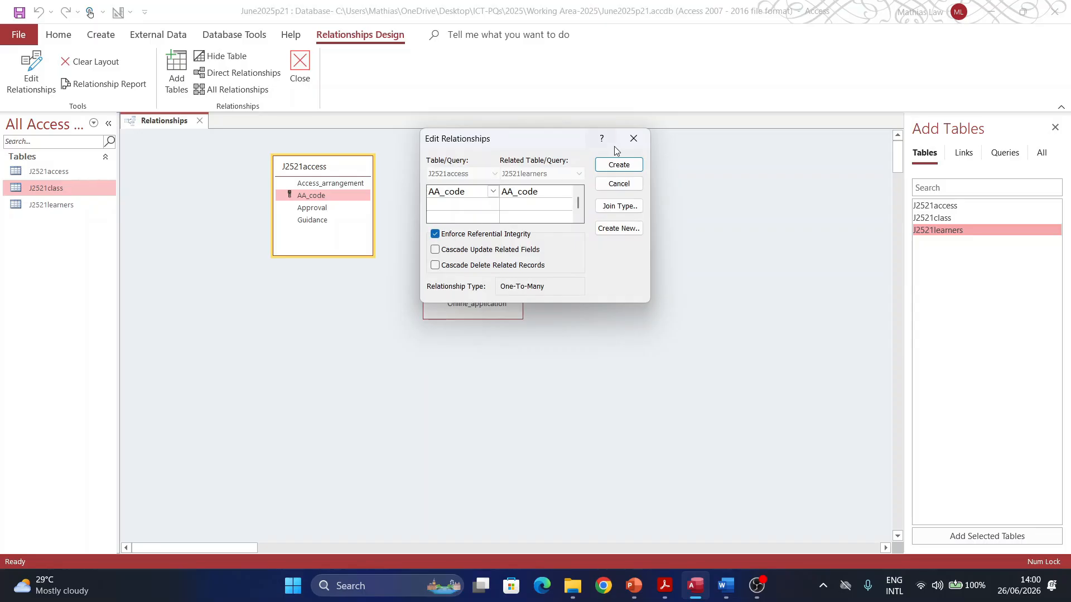
click(616, 170)
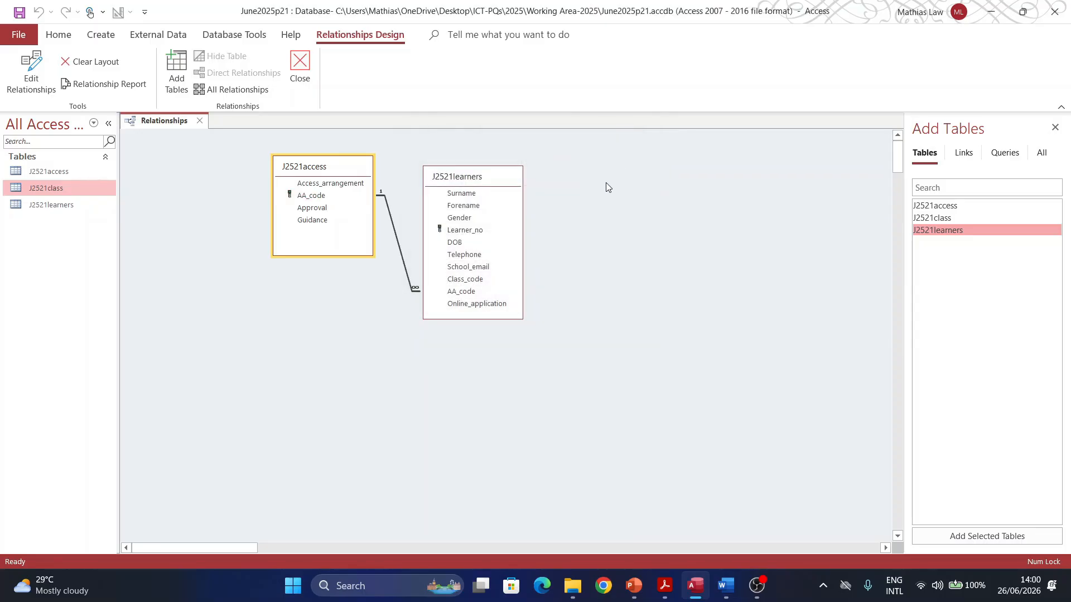
click(664, 585)
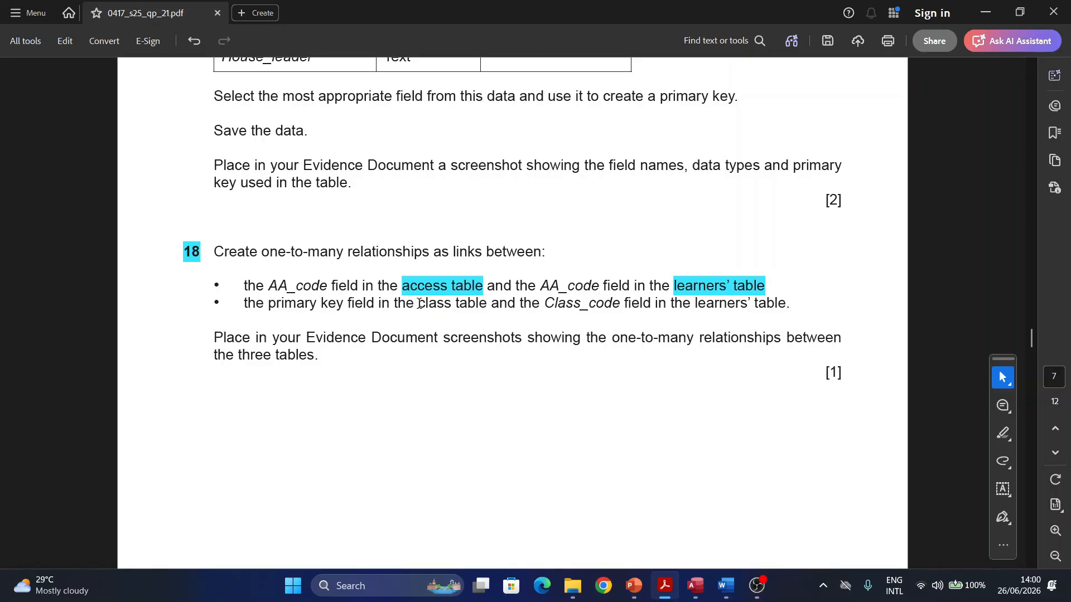
Step: Highlight 'class table' in question 18's second bullet and go back to Access
drag(418, 303, 486, 304)
click(524, 331)
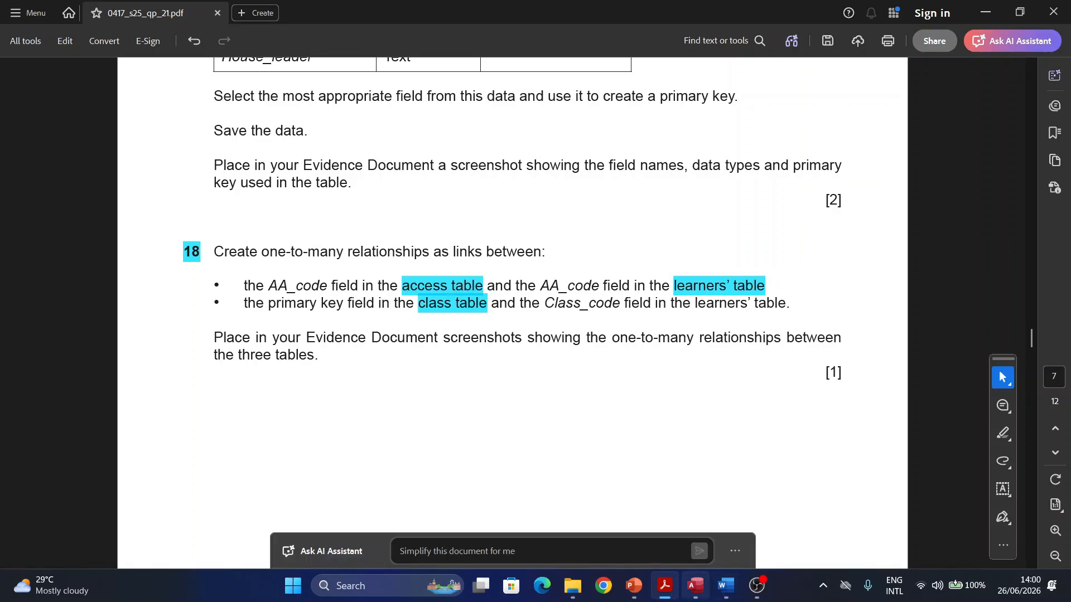
click(694, 585)
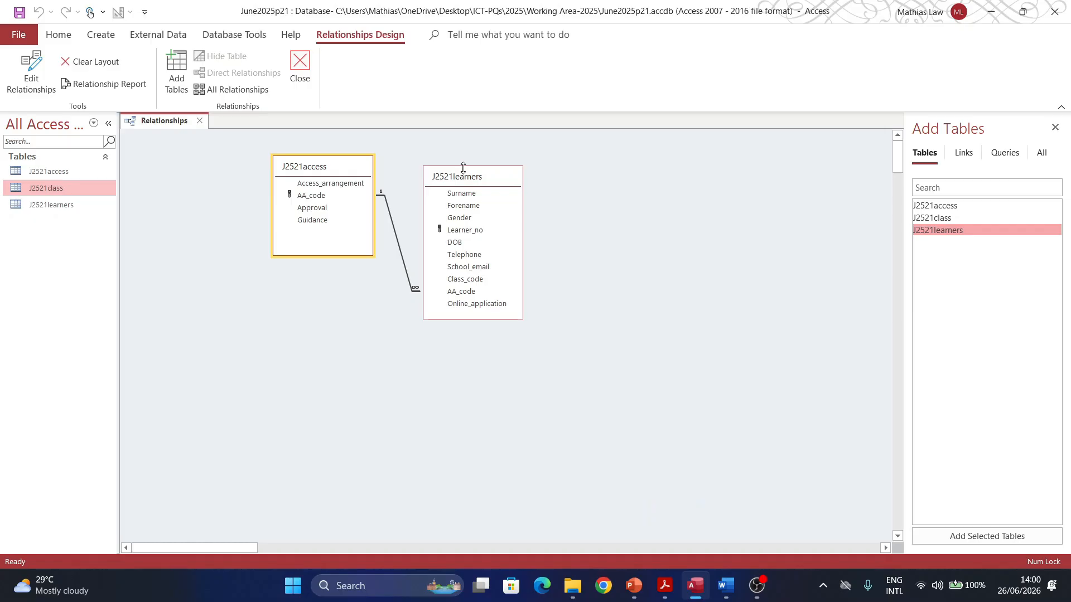
Step: Place J2521class beside J2521learners showing all fields, and drag Class_ref onto Class_code
drag(942, 218, 654, 199)
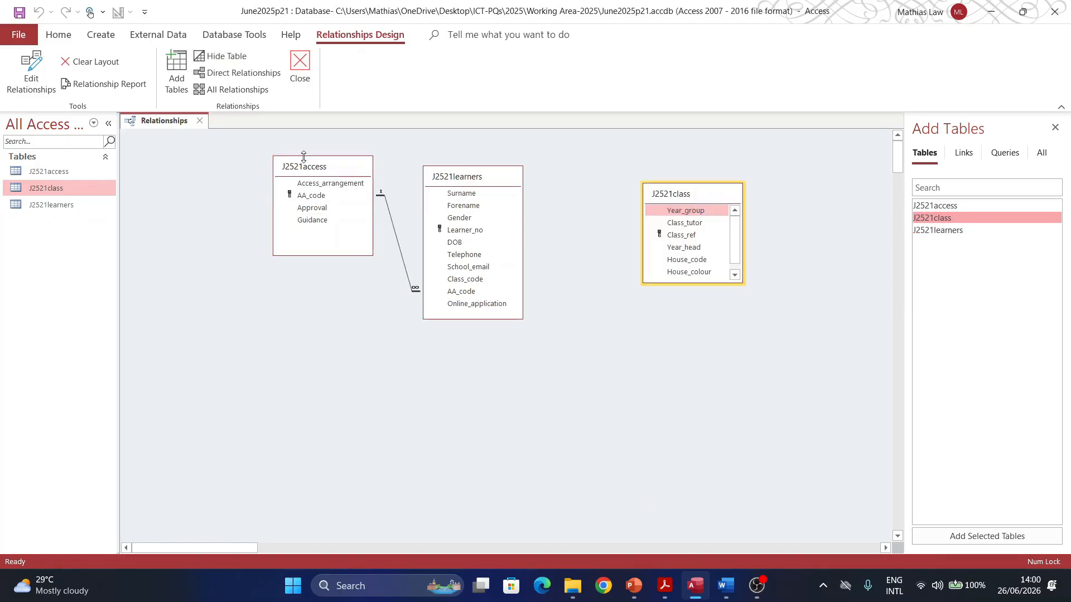
drag(705, 200, 658, 216)
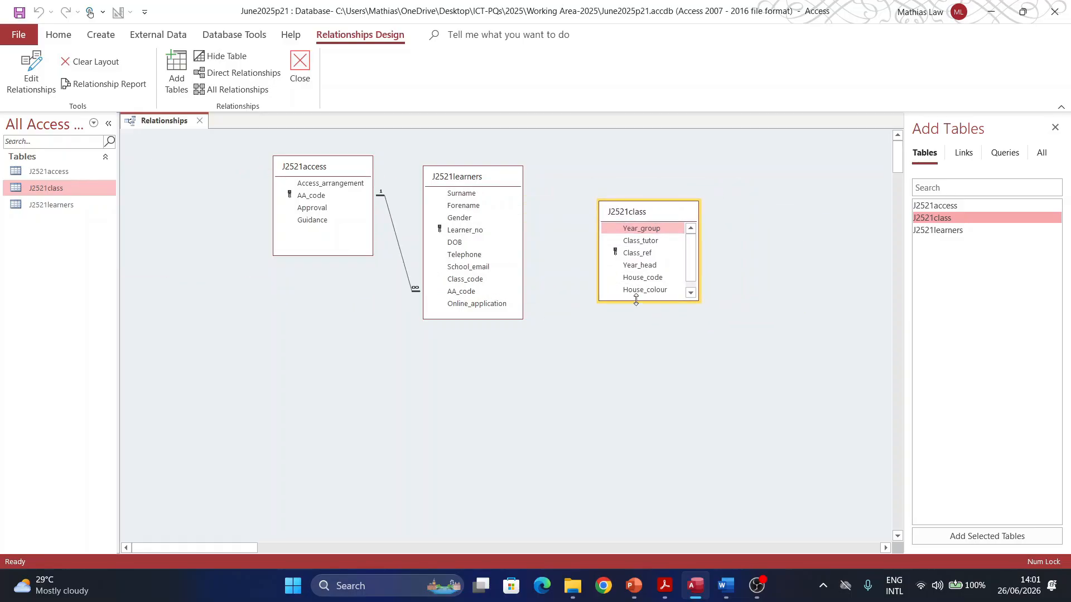
drag(636, 300, 635, 353)
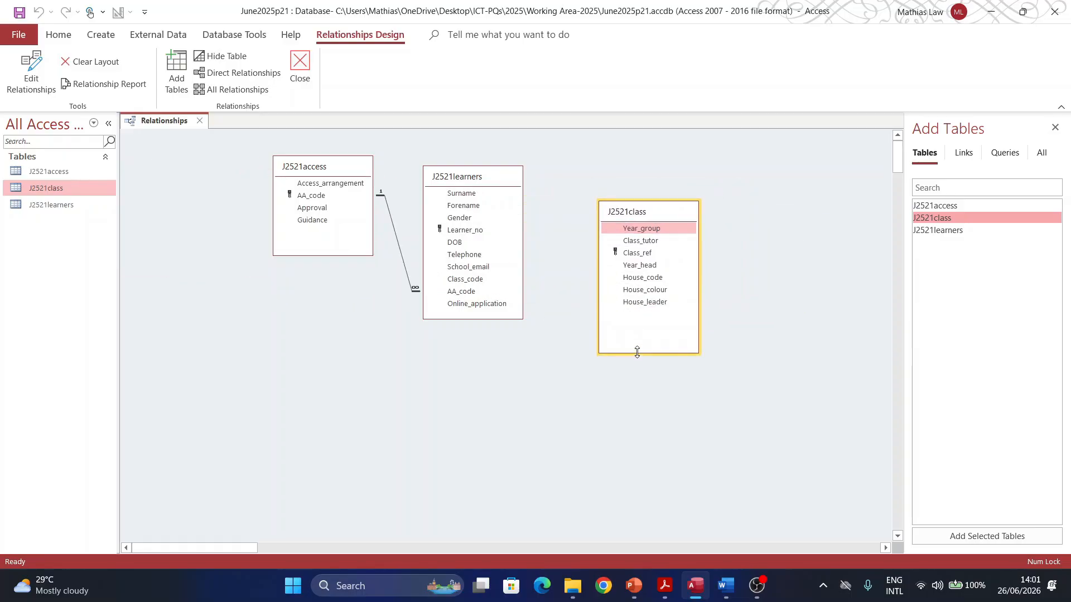
click(665, 585)
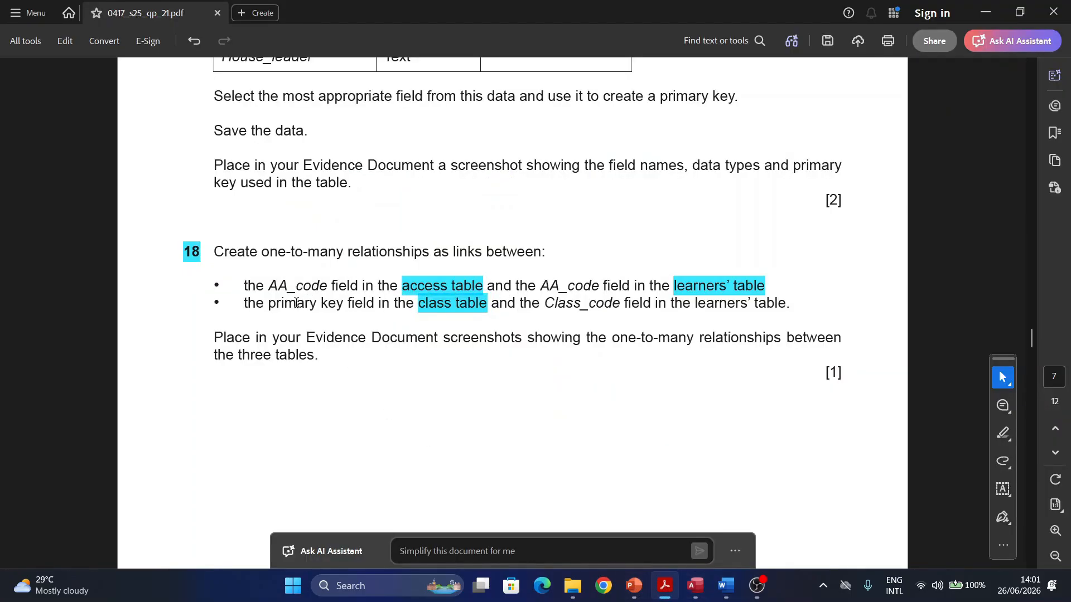
click(470, 312)
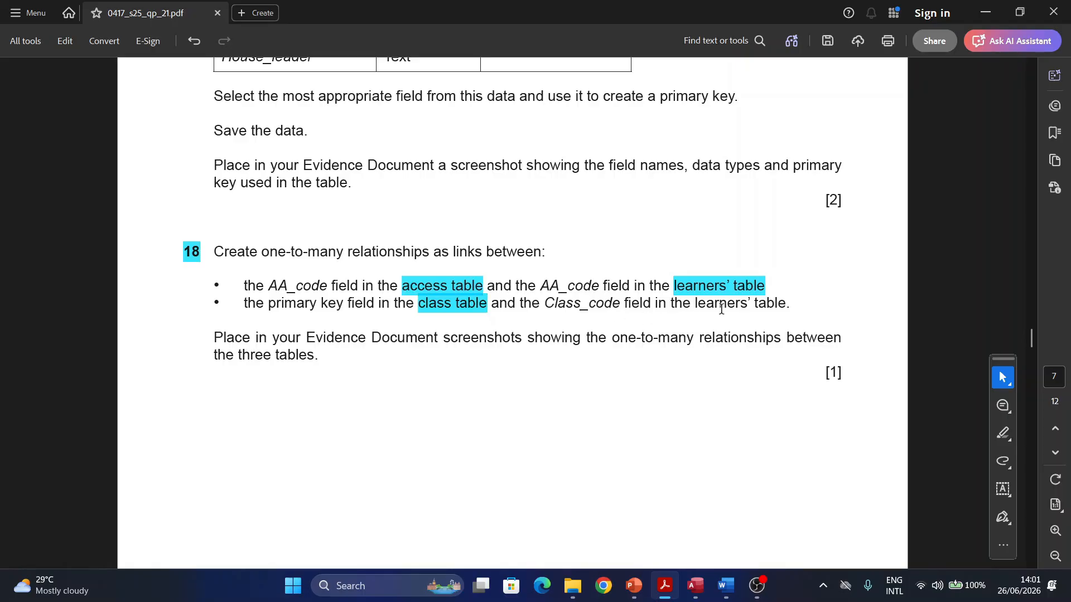
click(665, 589)
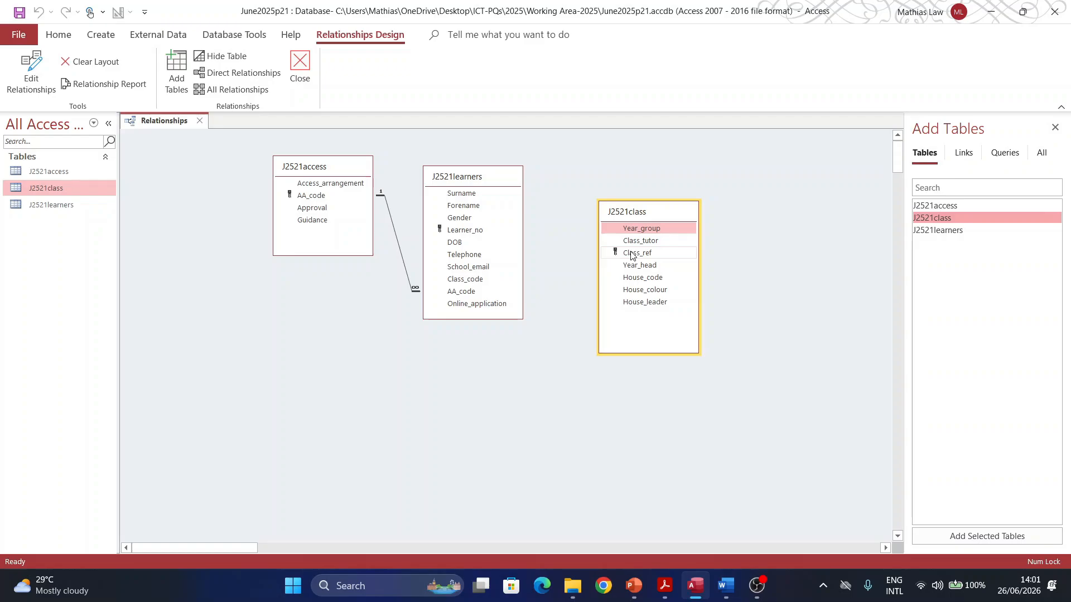
drag(632, 255, 464, 285)
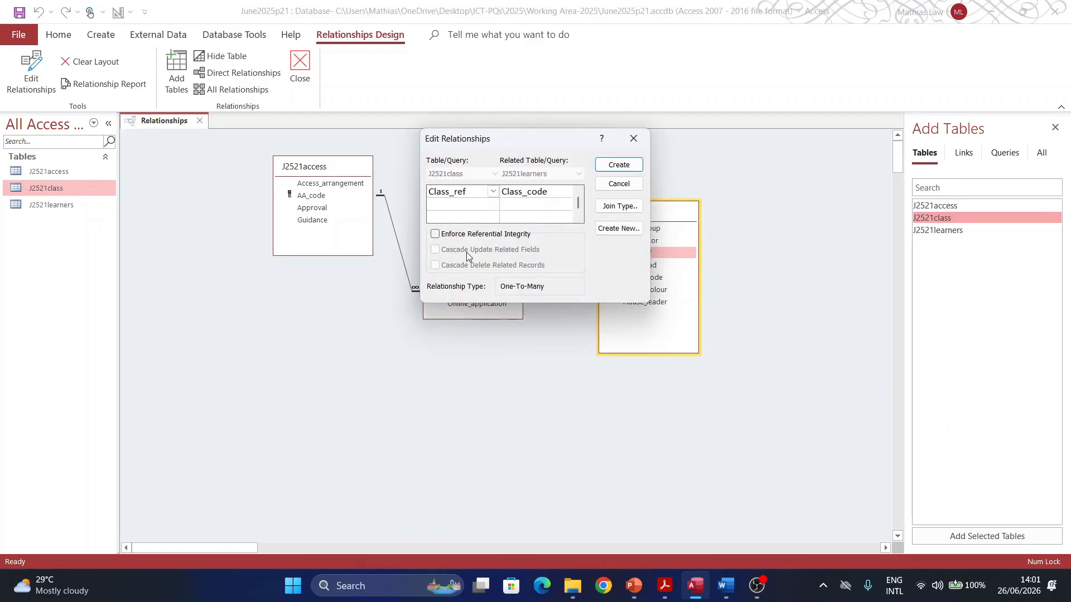
Step: Create the enforced one-to-many Class_ref–Class_code link and move all three tables to the top-left
click(452, 234)
click(619, 165)
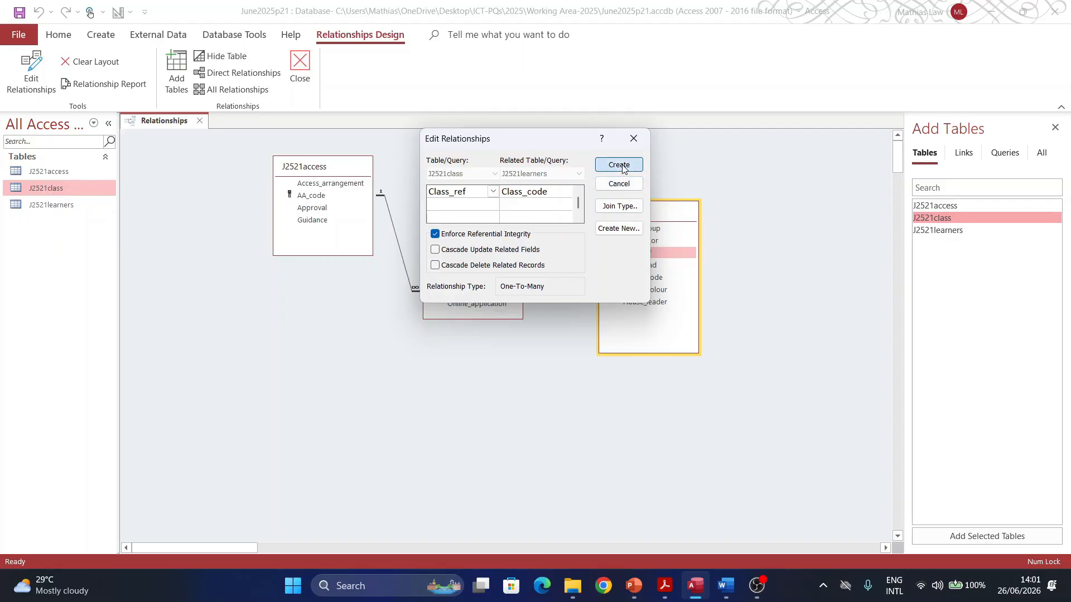
drag(635, 220, 595, 208)
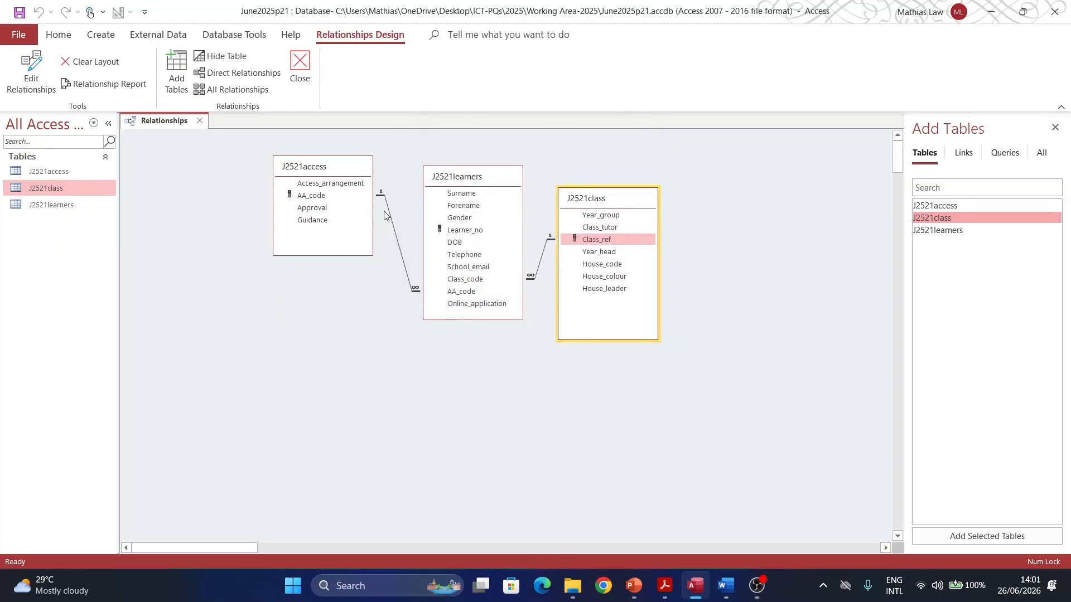
mouse_move(258, 134)
mouse_down()
mouse_move(269, 158)
mouse_move(783, 428)
mouse_up()
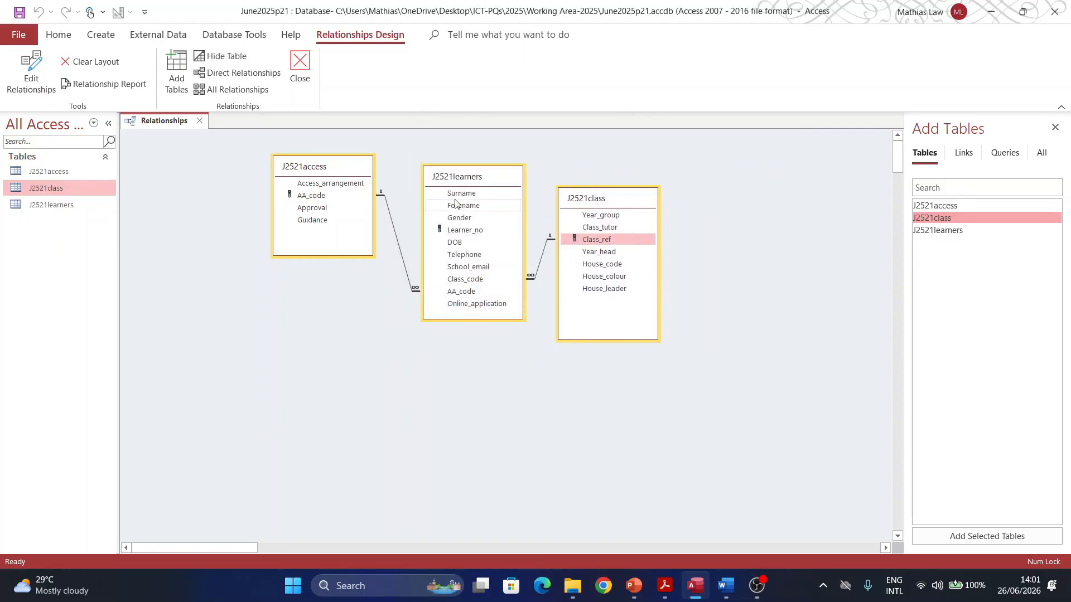
drag(467, 182, 325, 165)
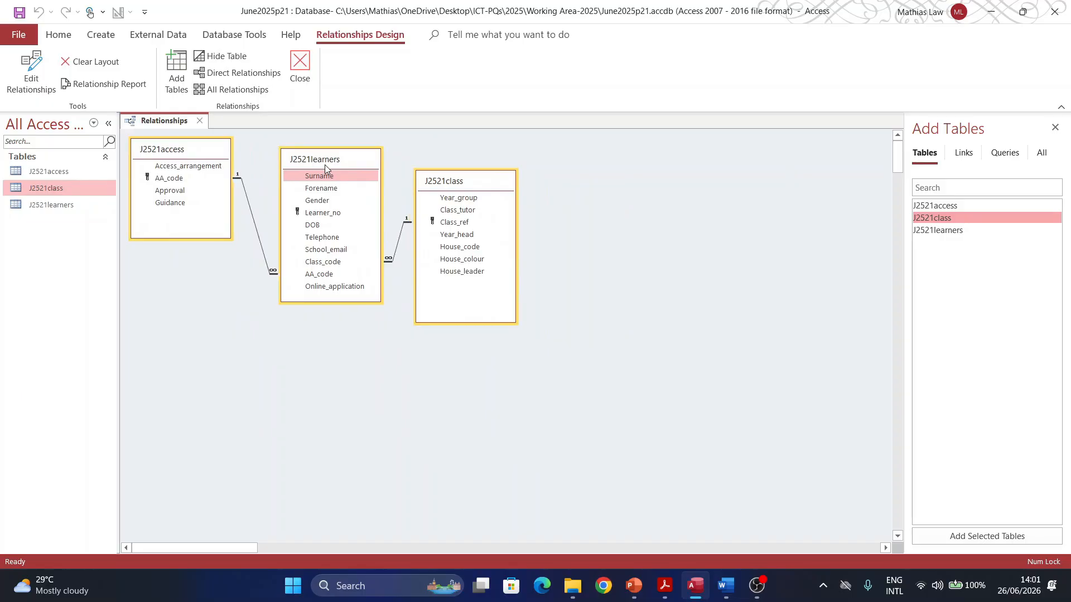
click(664, 586)
Step: Read question 18's relationship requirements, then return to the Access relationships layout
scroll(335, 346, down, 2)
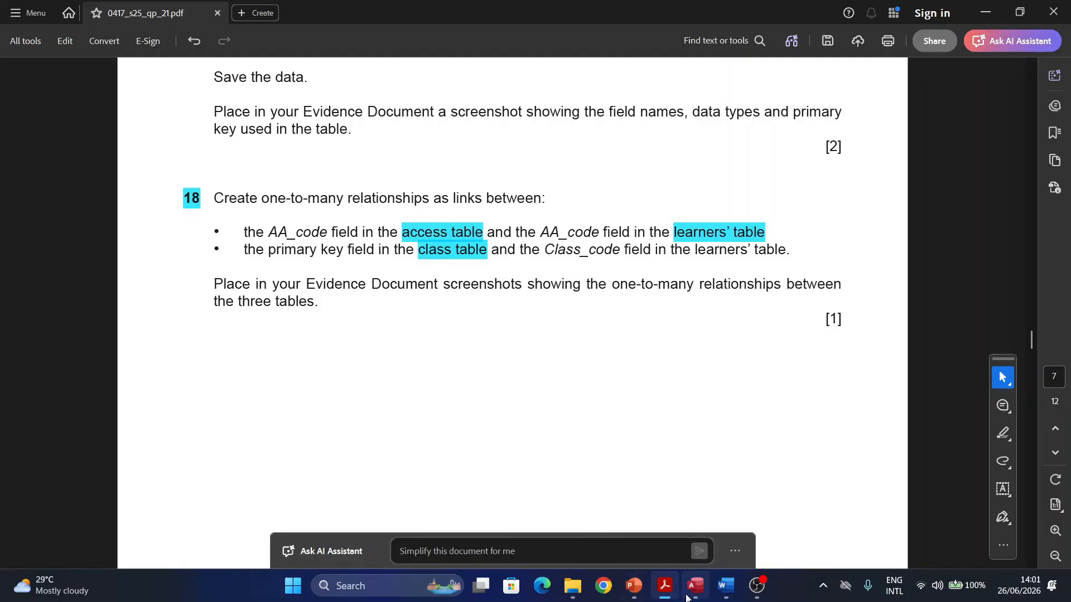
click(648, 552)
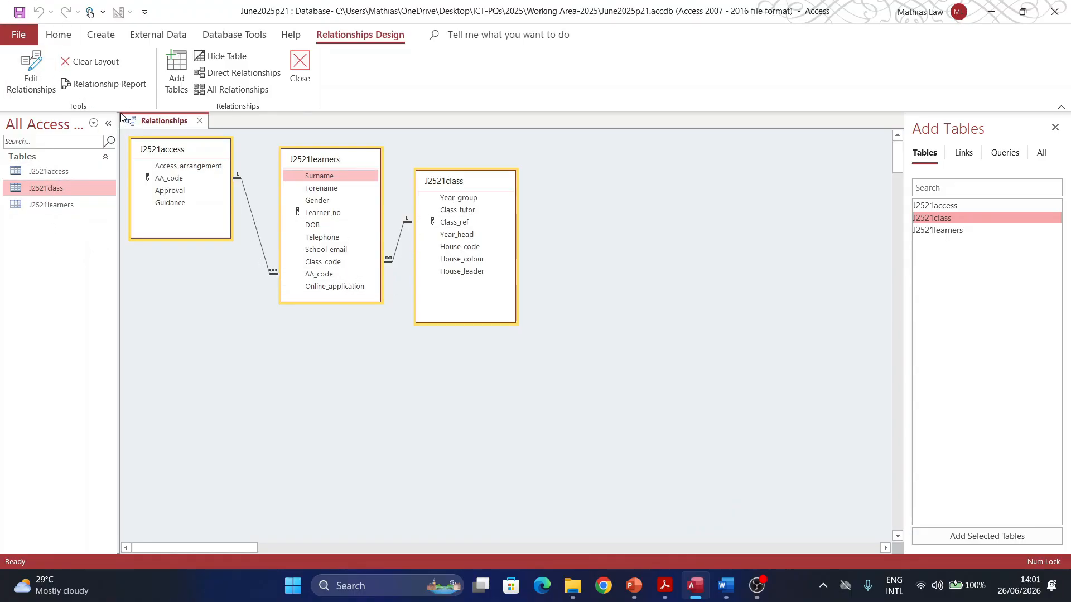
Step: Snip the three linked tables, then close the relationships layout, saving its changes
key(super+shift+s)
drag(117, 112, 550, 358)
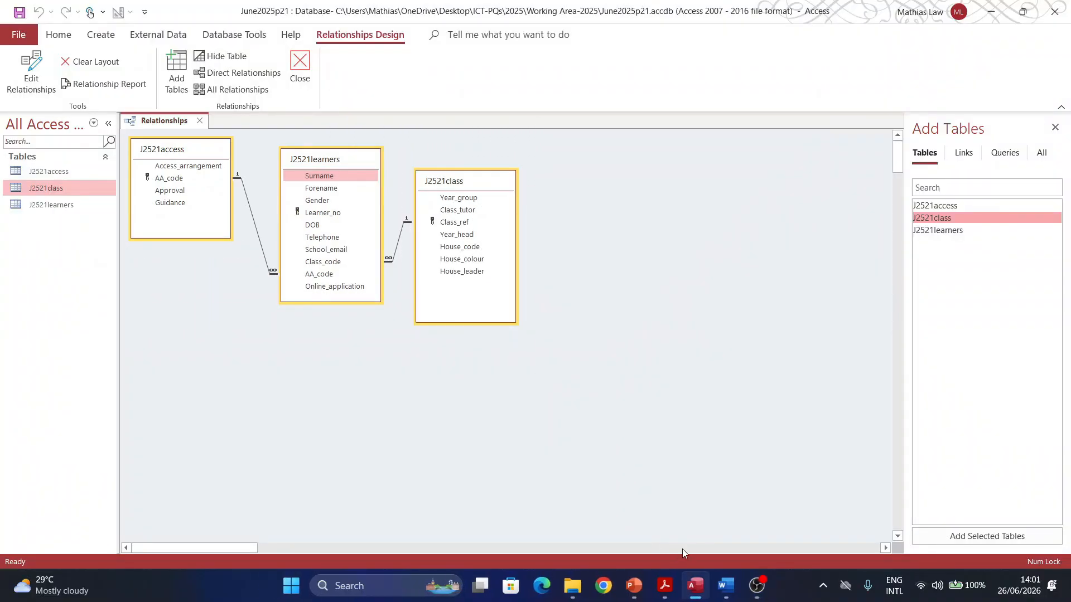
click(726, 587)
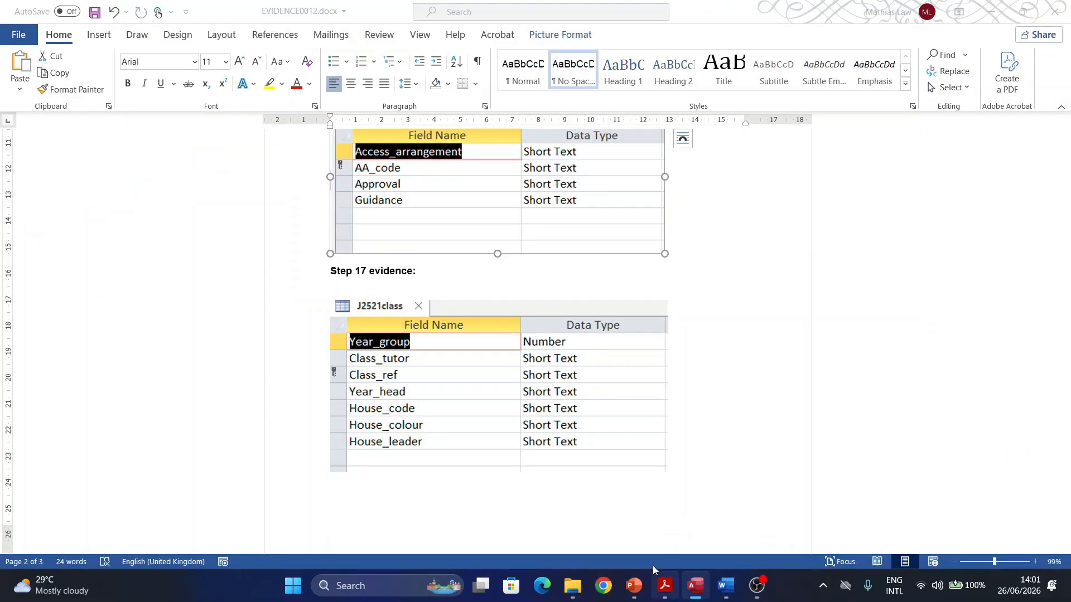
click(695, 585)
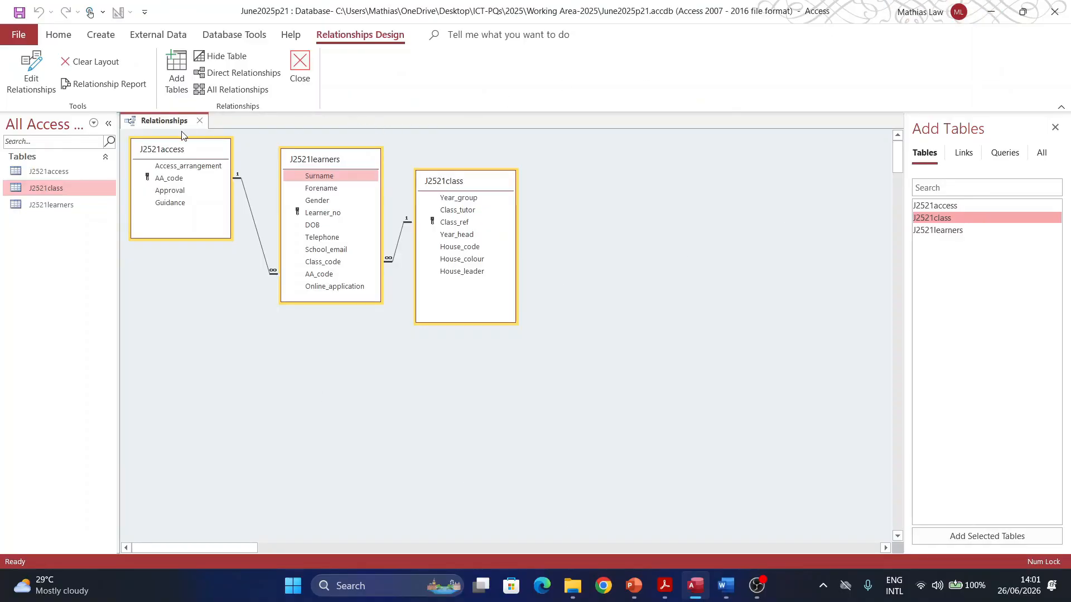
click(199, 120)
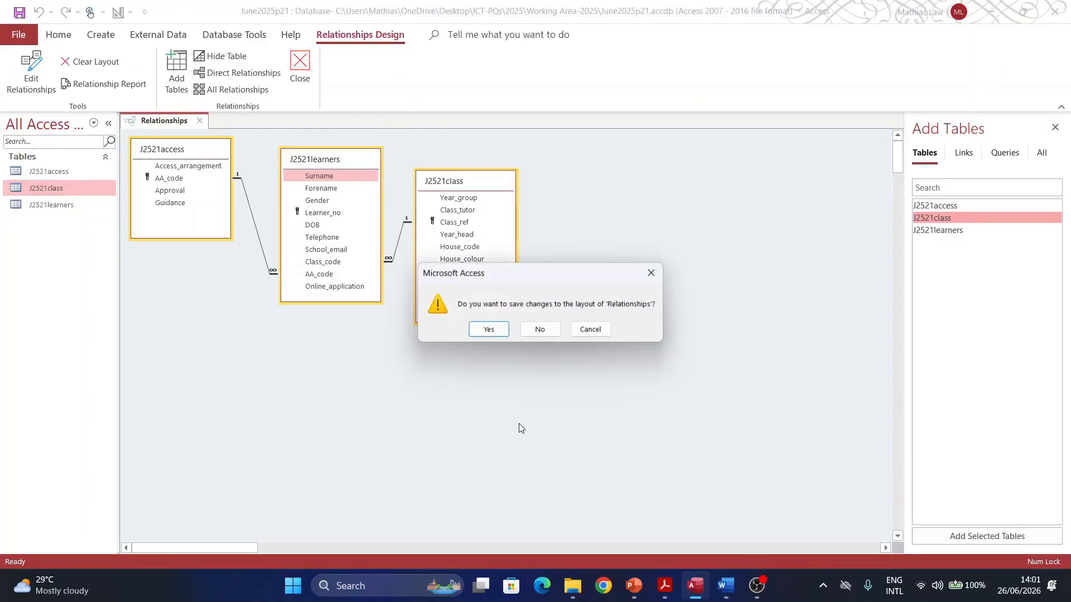
click(489, 337)
Step: Paste the three-table relationships screenshot below 'Step 18 evidence:' in EVIDENCE0012.docx
click(725, 585)
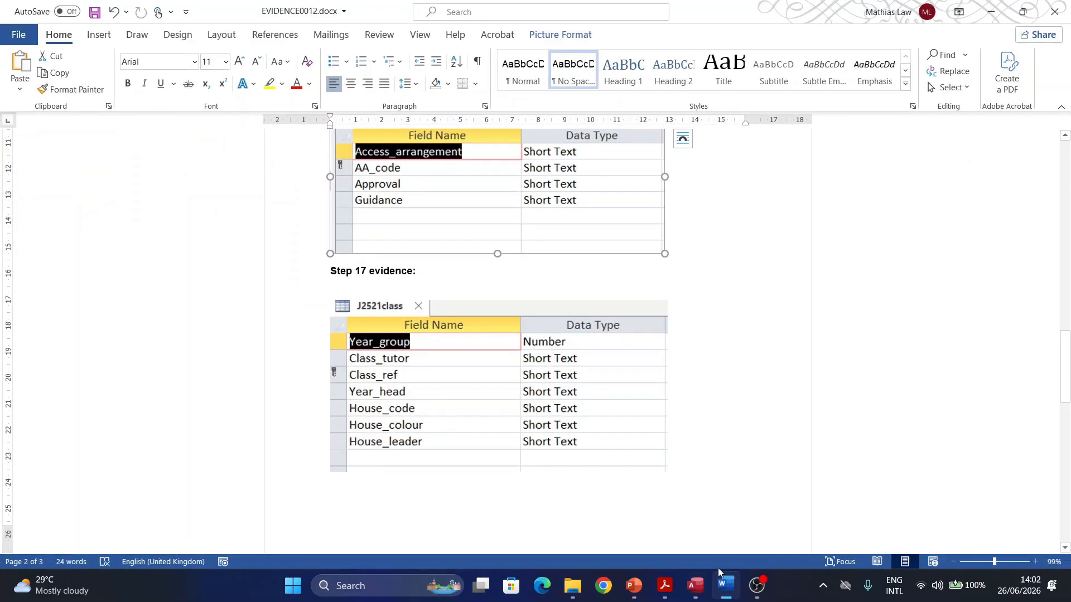
scroll(425, 453, down, 10)
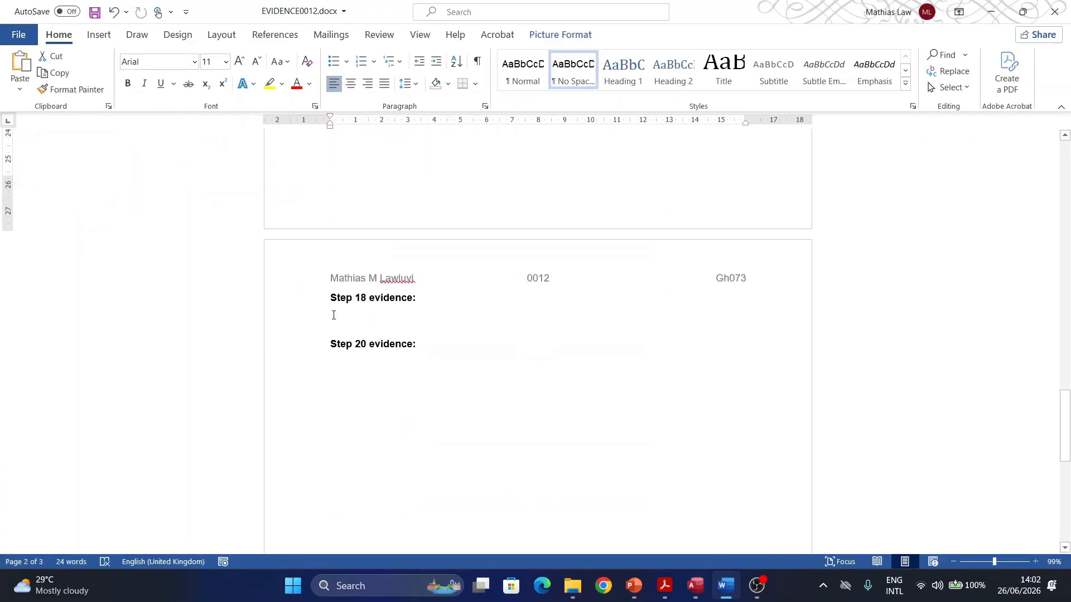
click(333, 316)
key(ctrl+v)
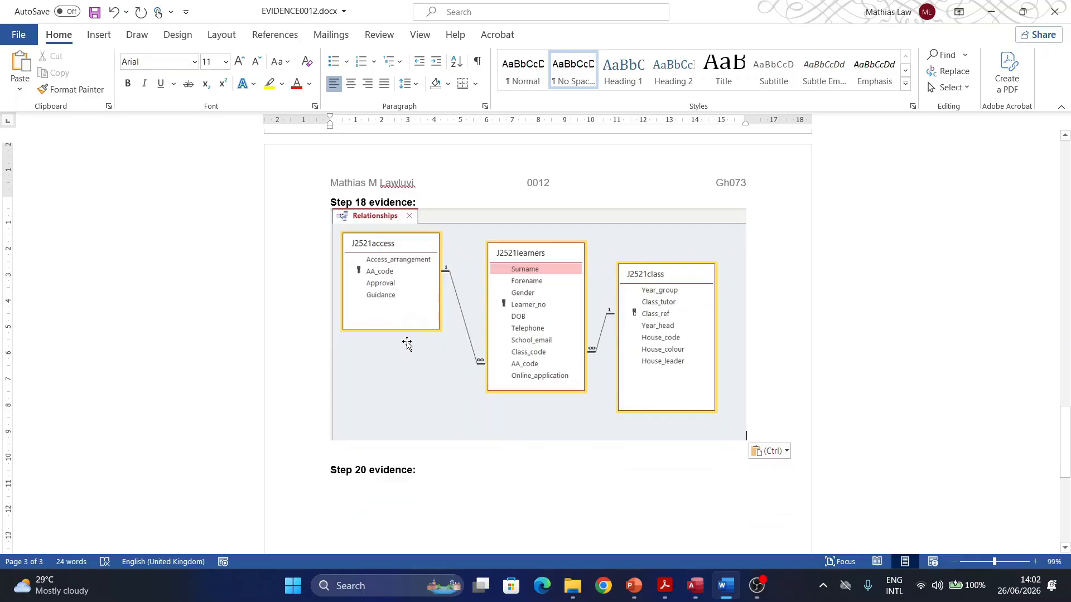
Step: Scroll the exam PDF down to question 19's new learner record table, then return to Access
click(665, 586)
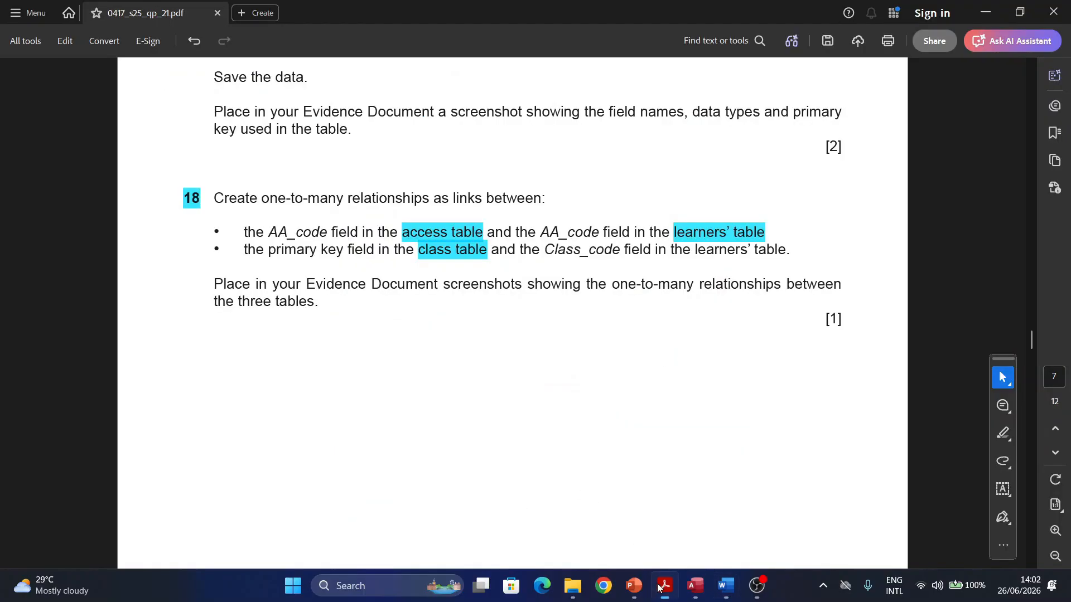
scroll(444, 313, down, 10)
scroll(432, 240, down, 6)
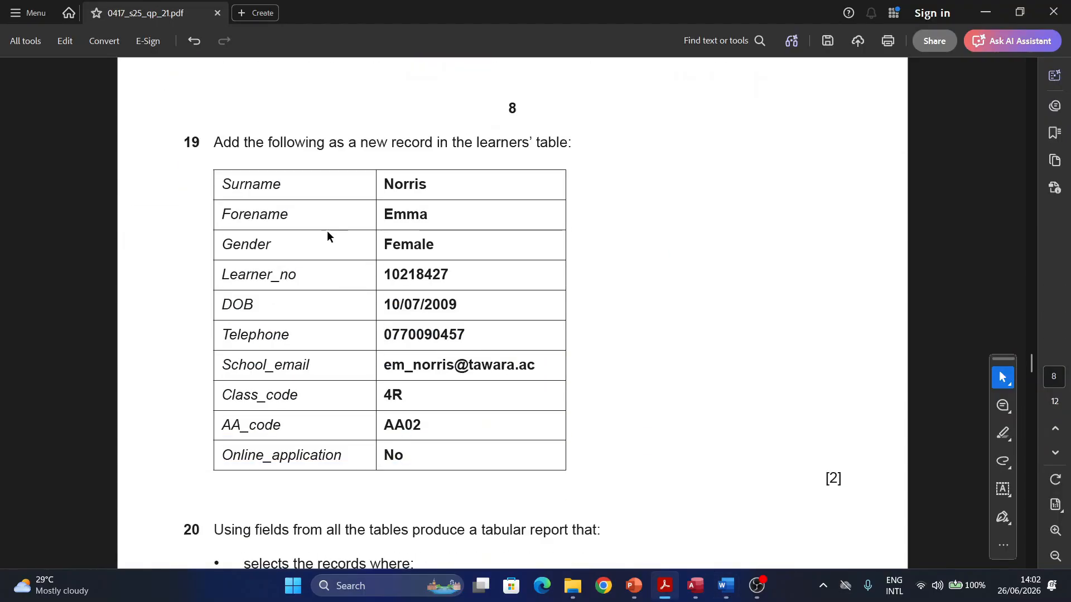
drag(202, 142, 167, 134)
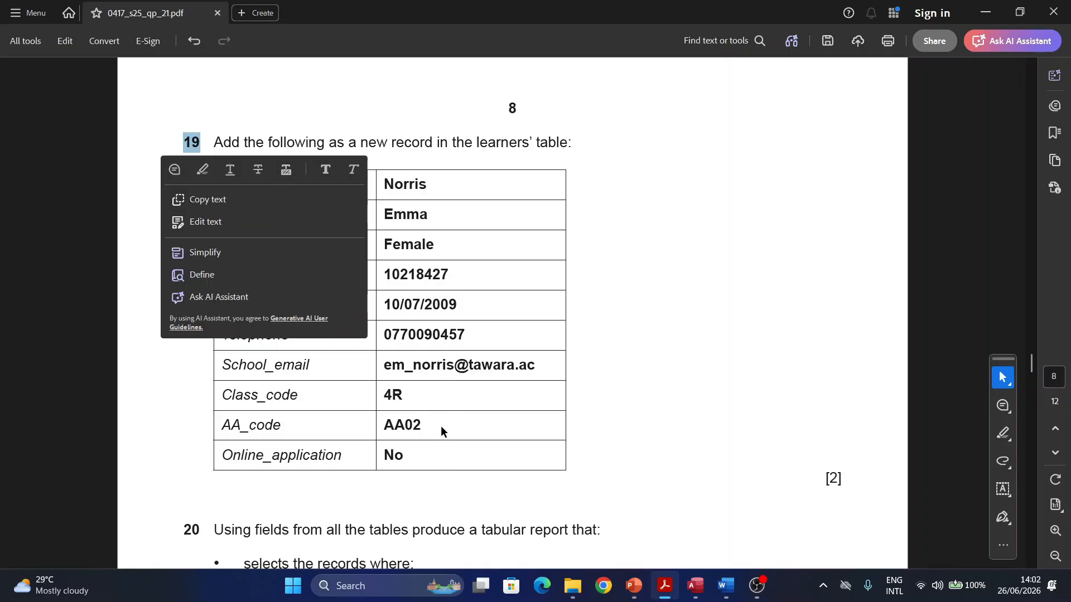
click(424, 201)
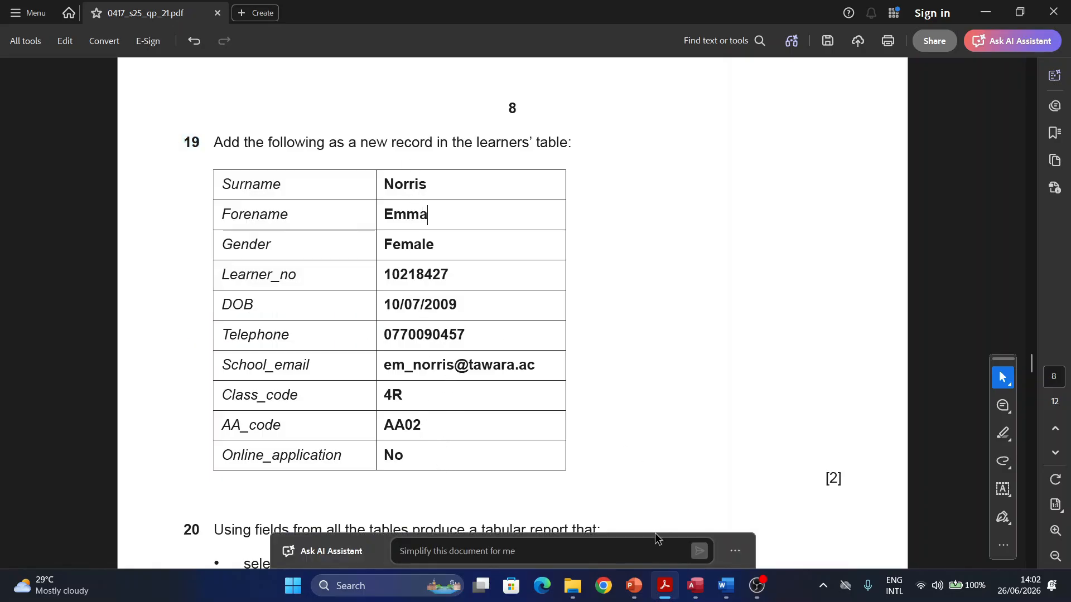
click(695, 585)
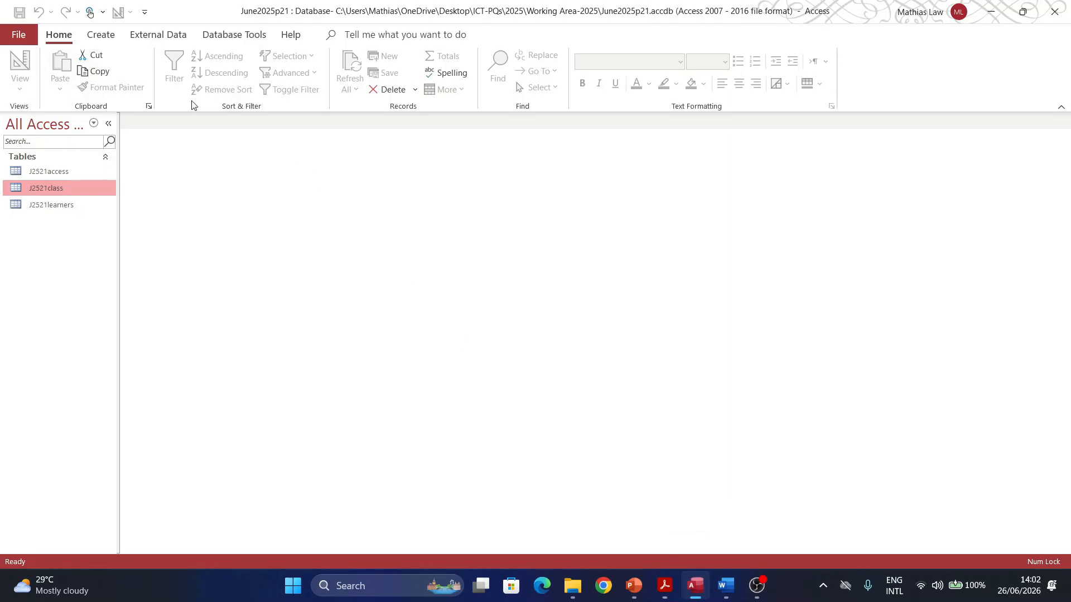
Step: Open J2521learners and add a new record with the learner's surname, forename and Gender Female
double_click(60, 205)
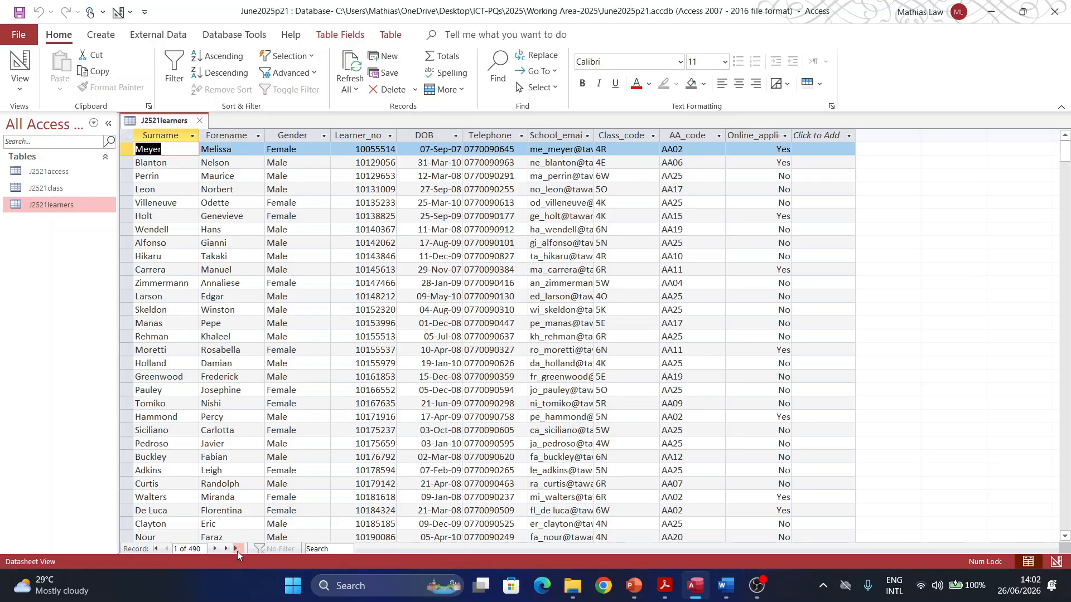
click(236, 551)
text(Norris)
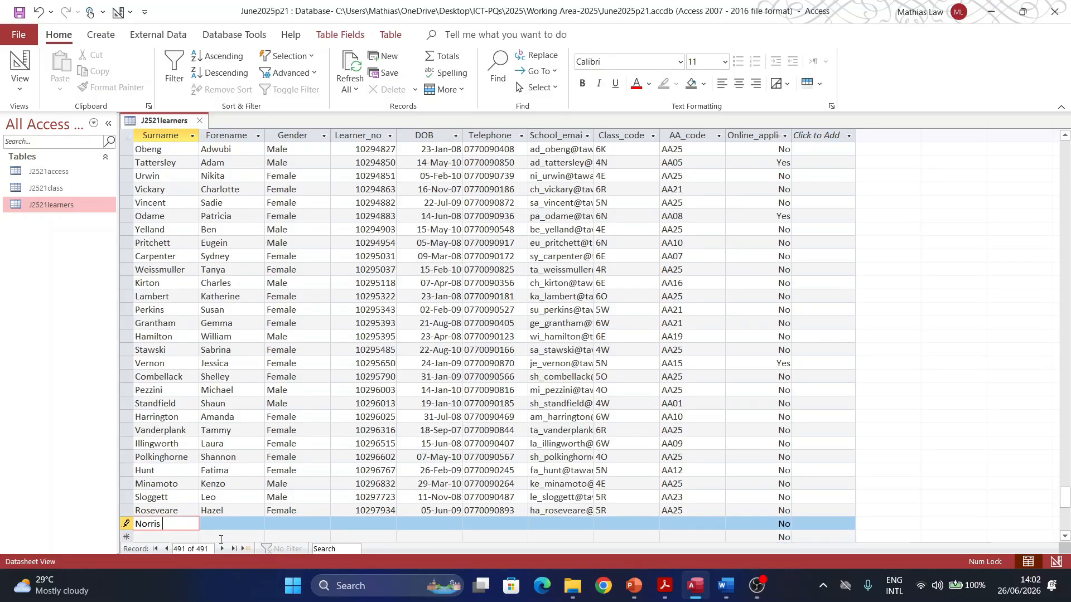
key(Tab)
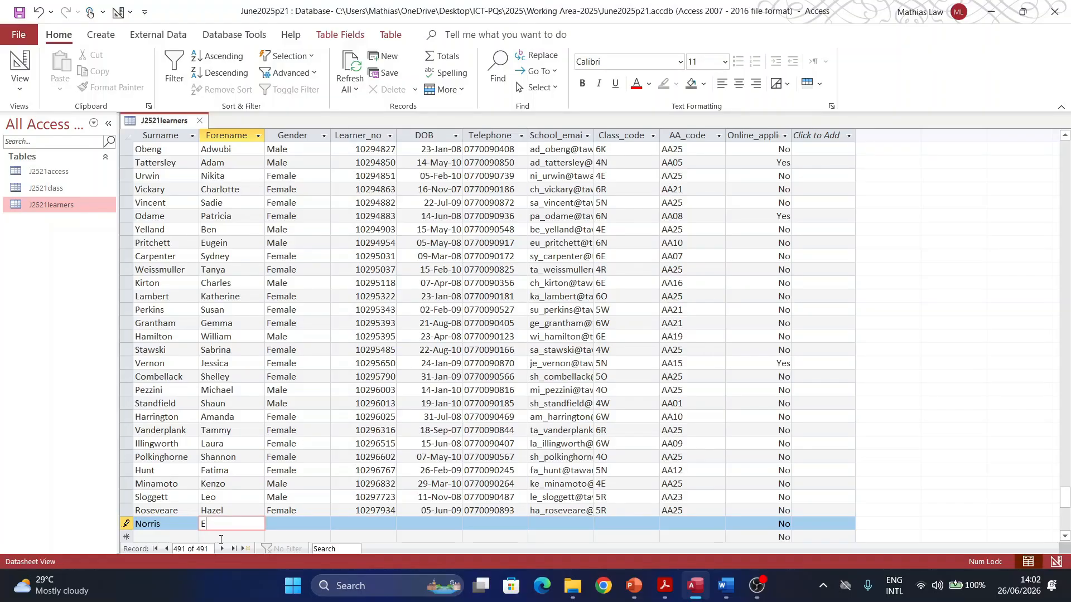
key(Tab)
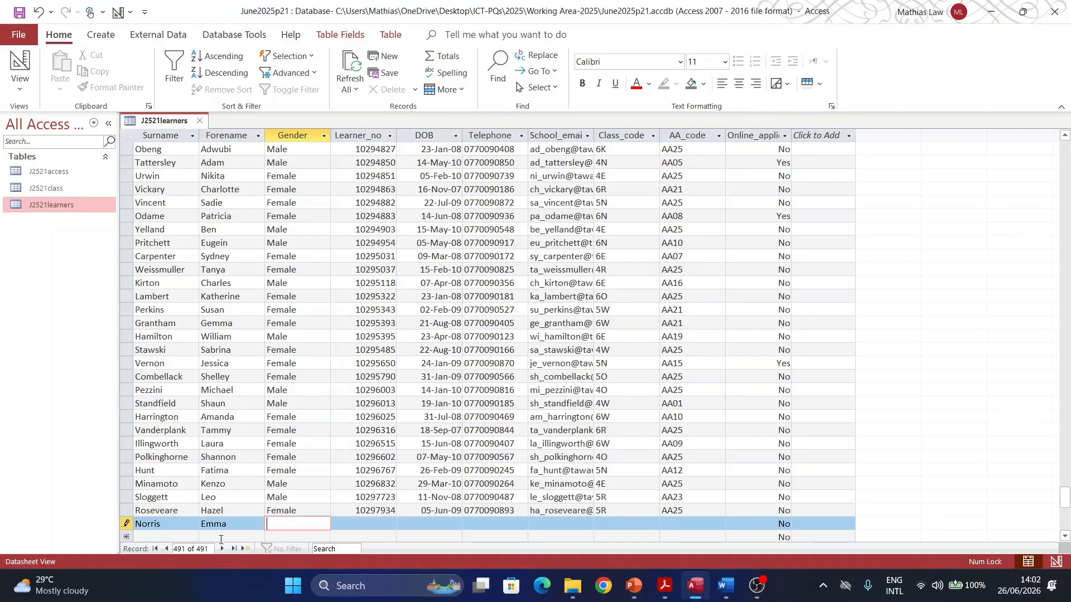
text(Female)
key(Tab)
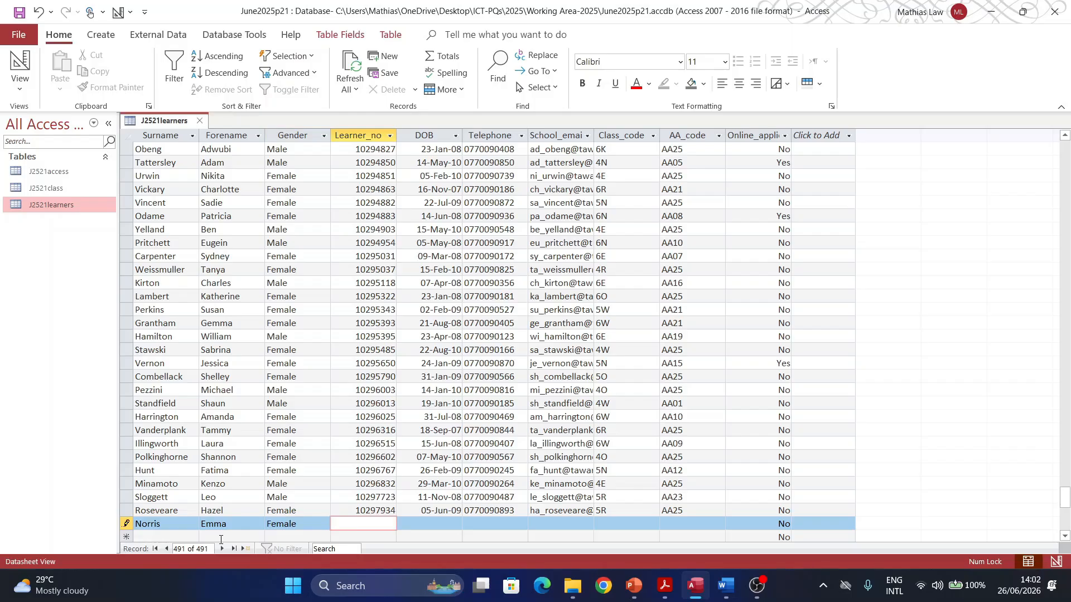
Step: Copy question 19's learner number from the exam PDF for the Learner_no field
click(656, 524)
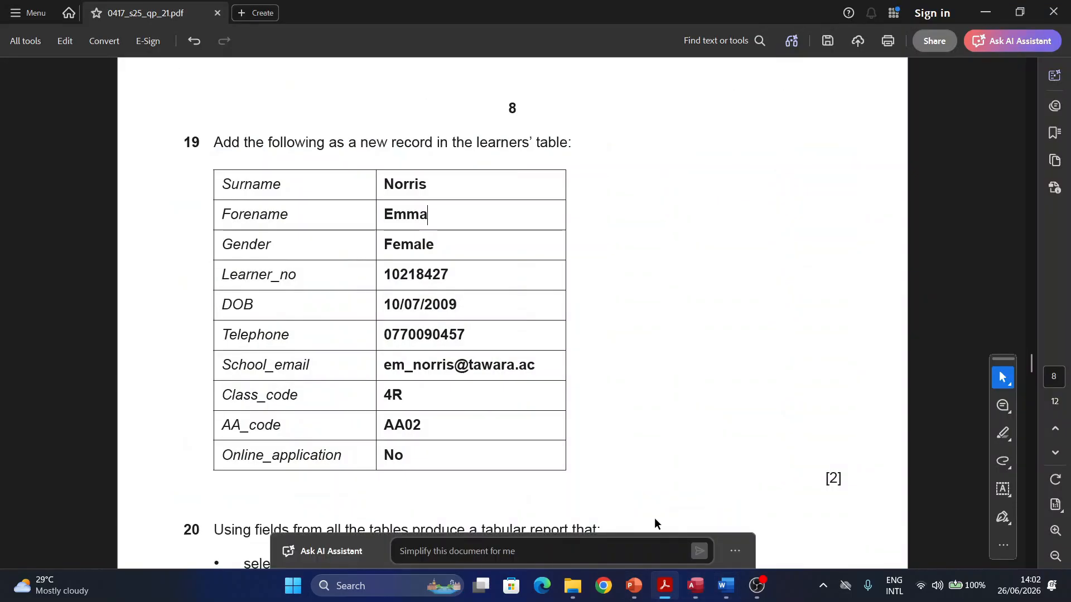
drag(446, 275, 383, 275)
key(ctrl+c)
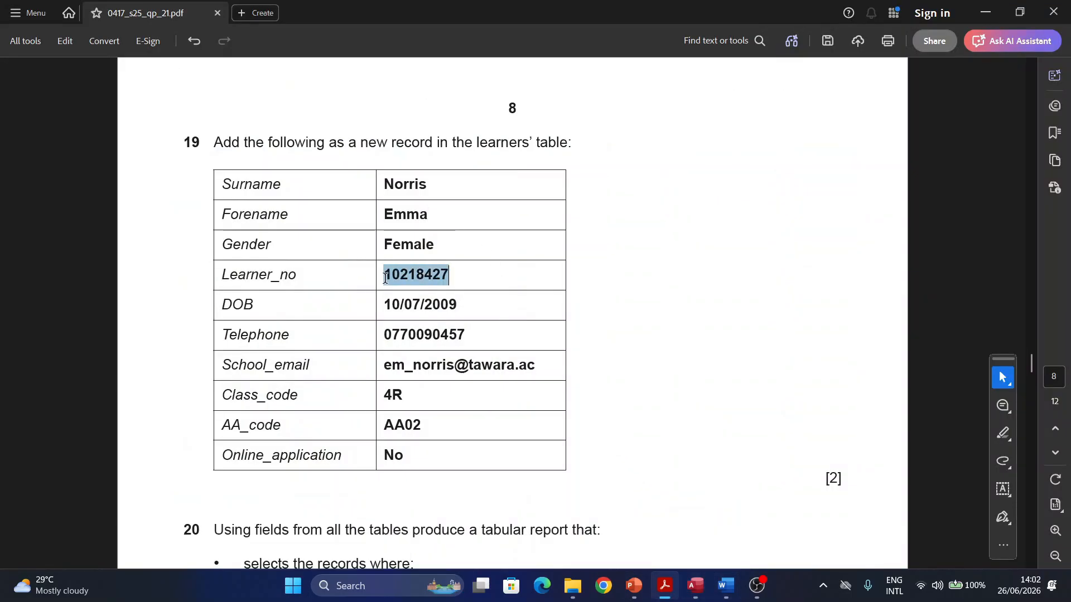
drag(416, 334, 666, 499)
mouse_move(695, 586)
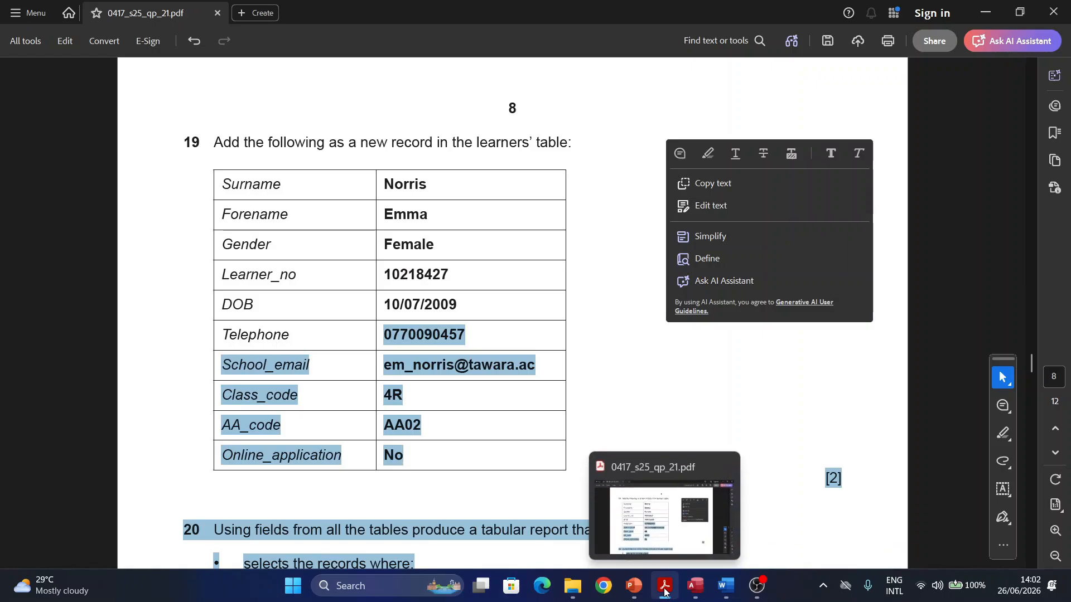
click(667, 524)
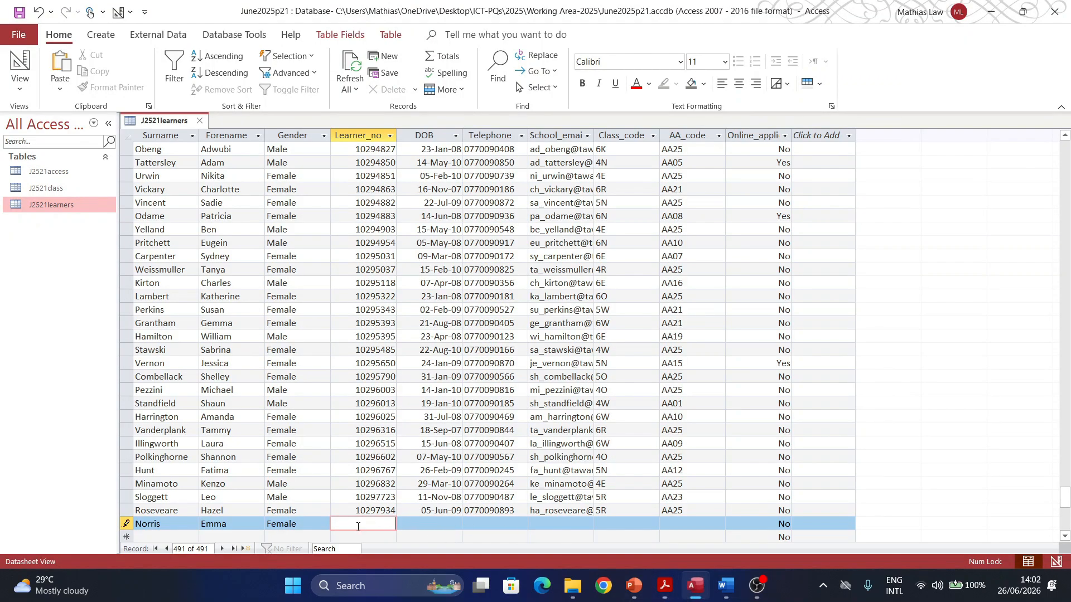
Step: Paste the learner number and the date of birth from question 19 into the new record
key(ctrl+v)
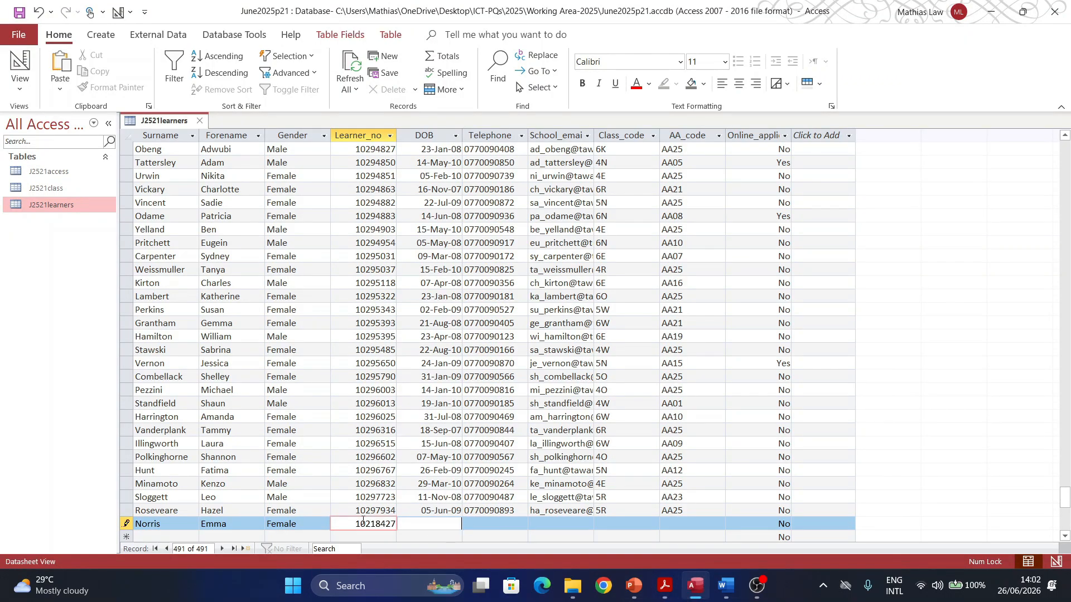
key(Tab)
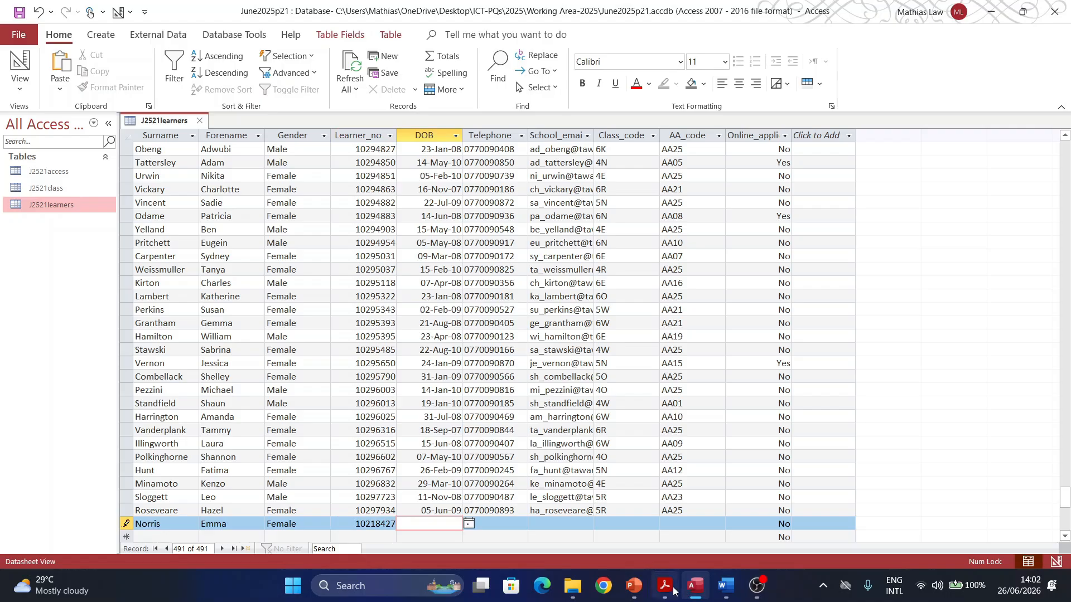
click(665, 585)
click(460, 304)
drag(460, 304, 385, 309)
key(ctrl+c)
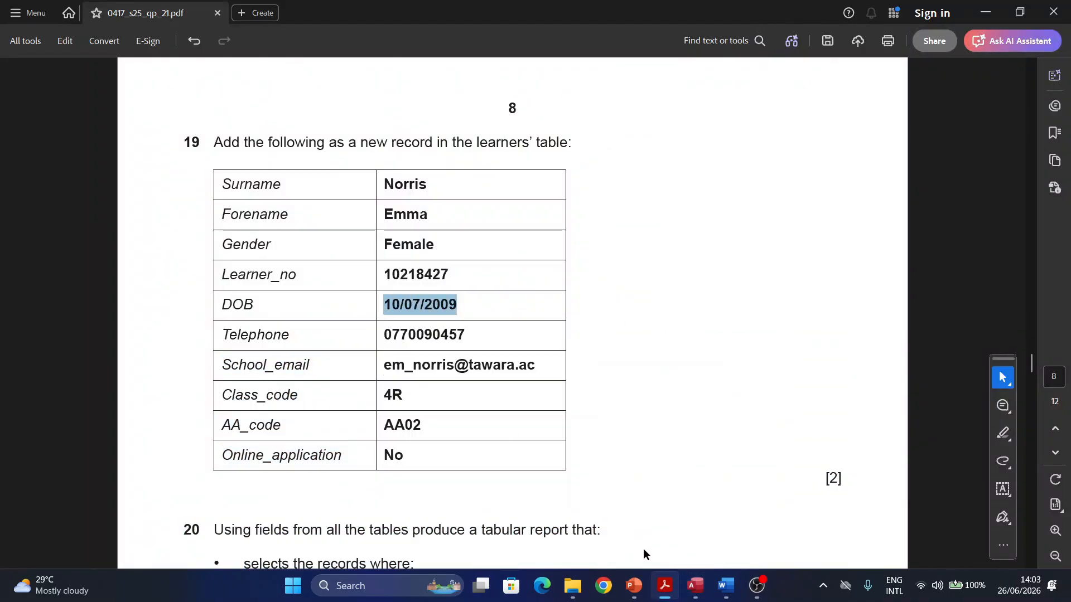
click(695, 586)
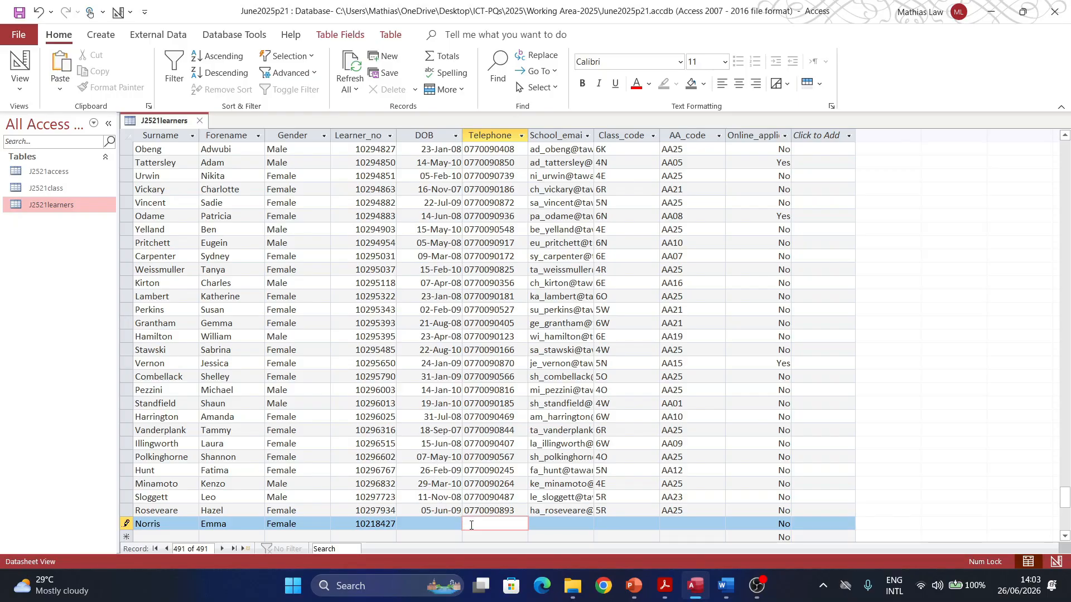
click(454, 523)
key(ctrl+v)
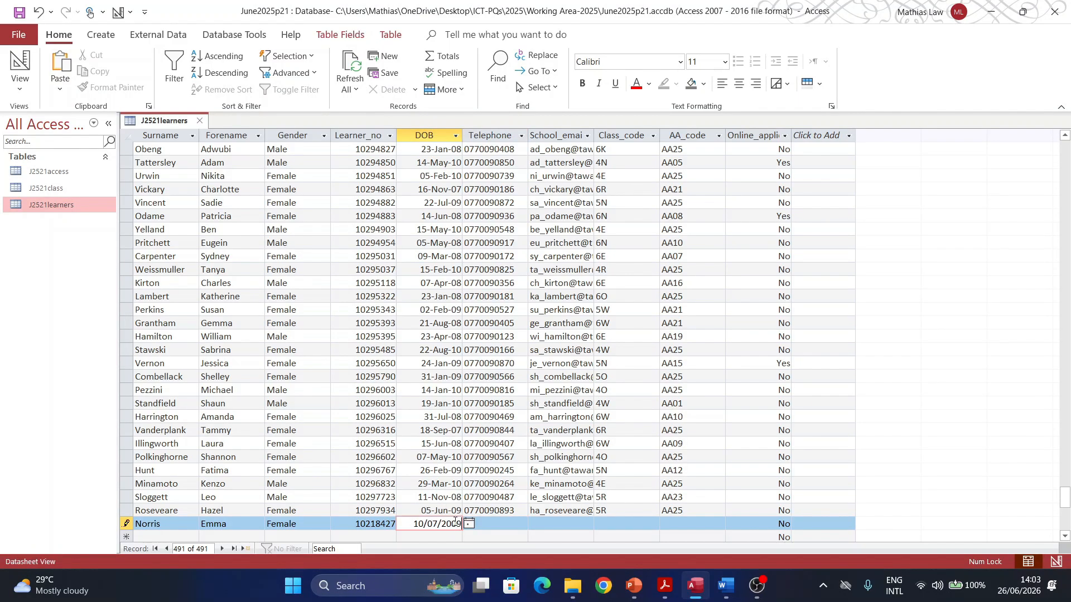
key(Tab)
Step: Copy the telephone number and school e-mail from question 19 into the record
click(664, 585)
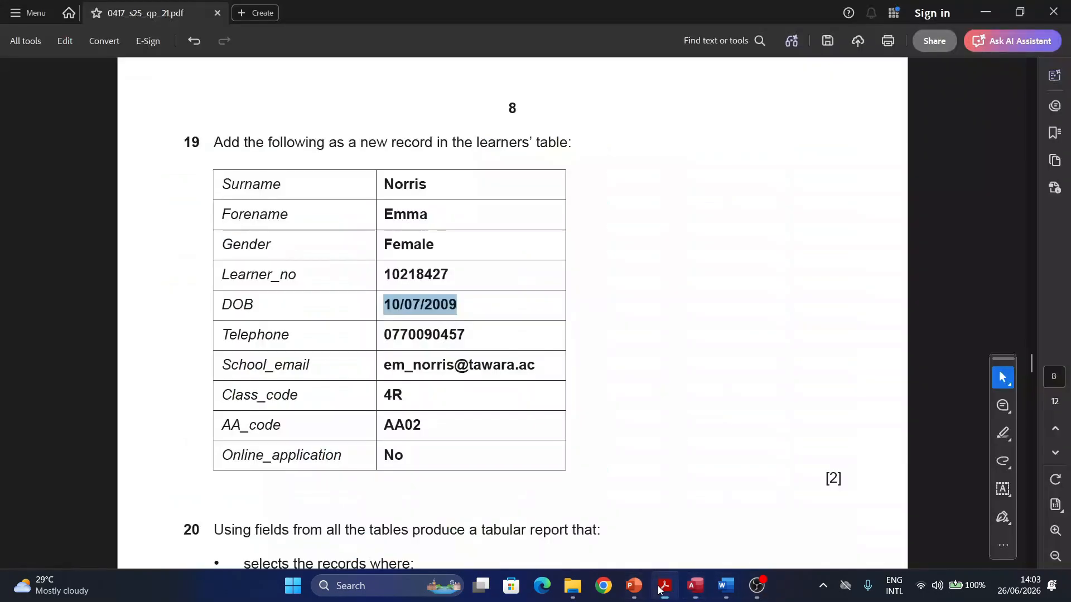
drag(467, 335, 383, 335)
key(ctrl+c)
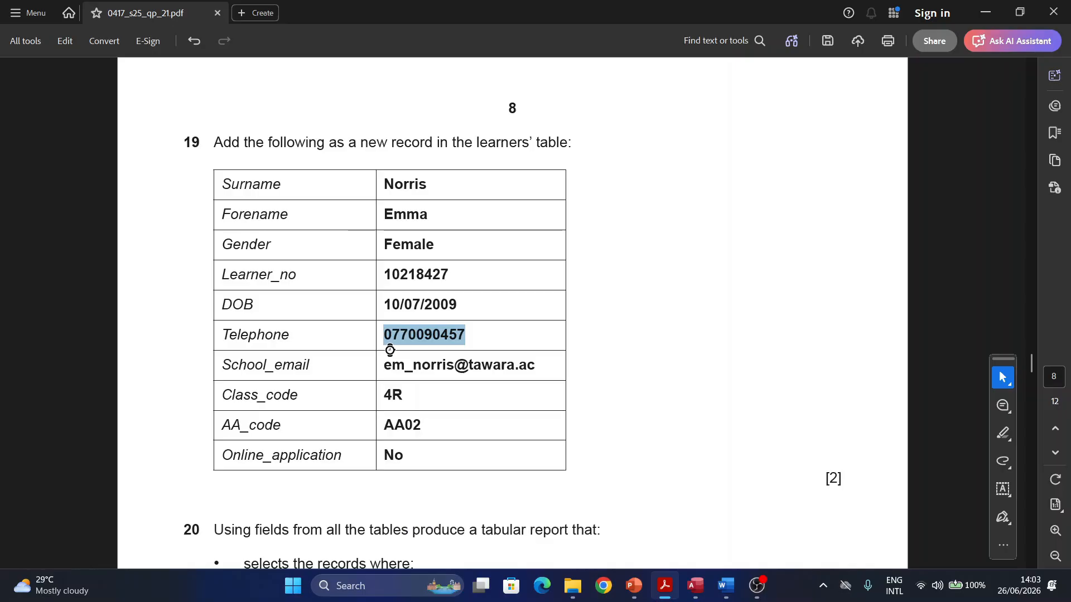
click(695, 586)
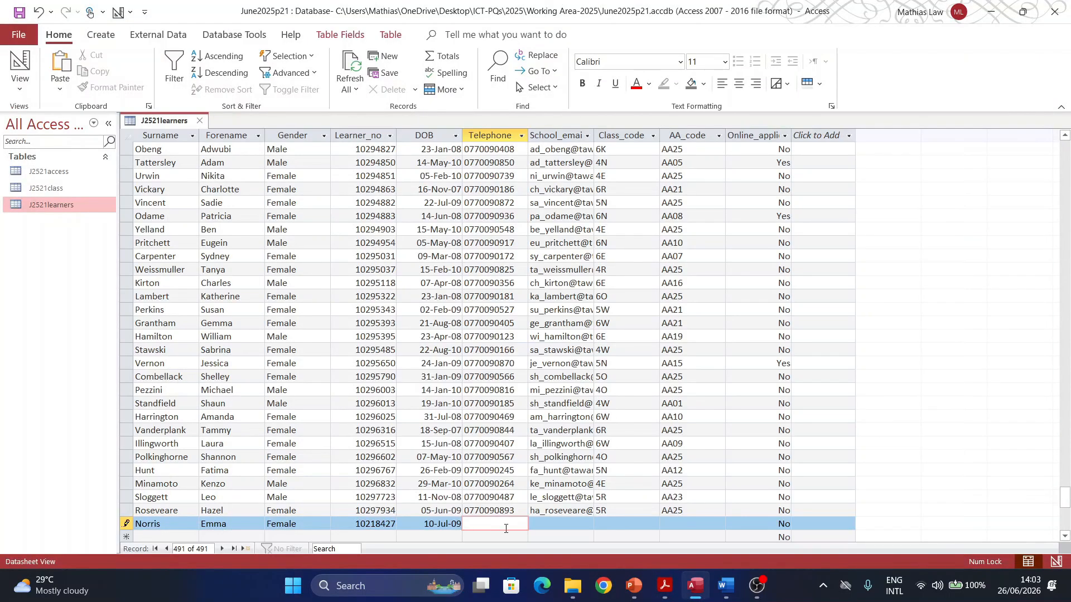
key(ctrl+v)
key(Tab)
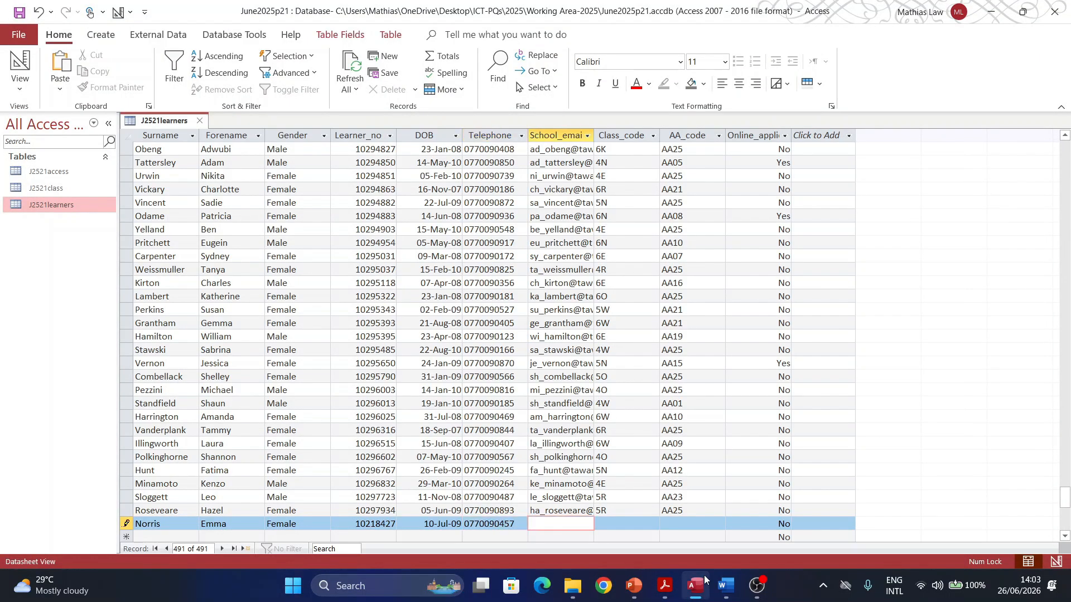
click(665, 586)
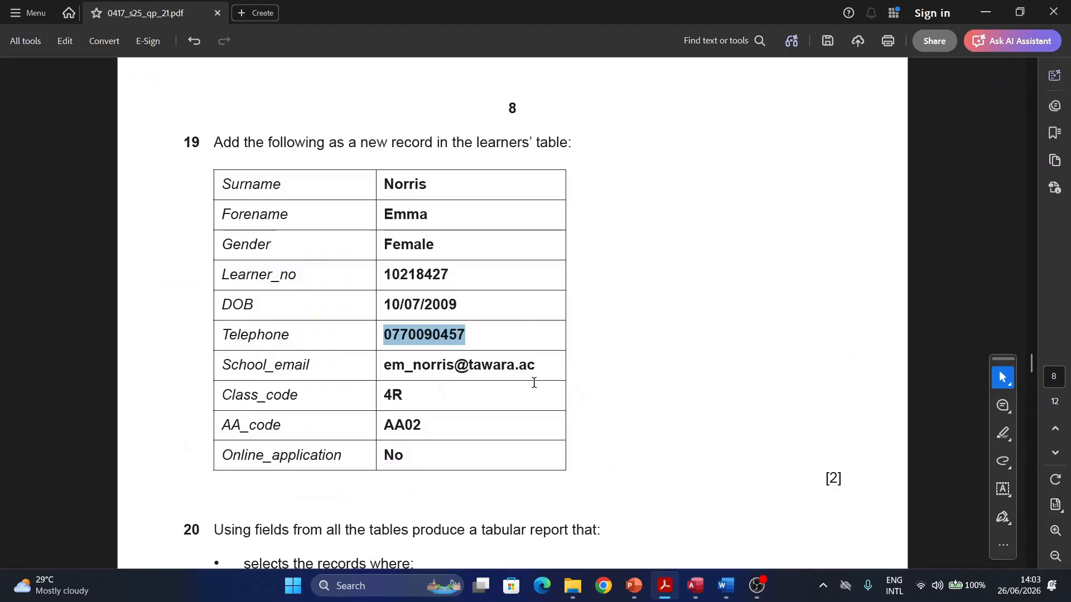
drag(544, 369, 384, 371)
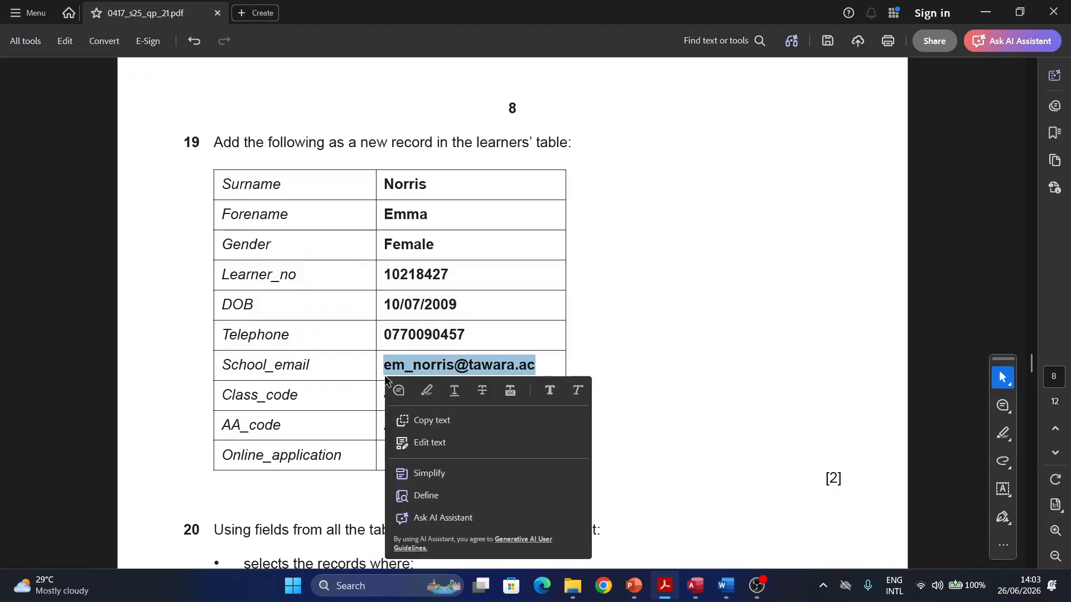
key(ctrl+c)
click(663, 586)
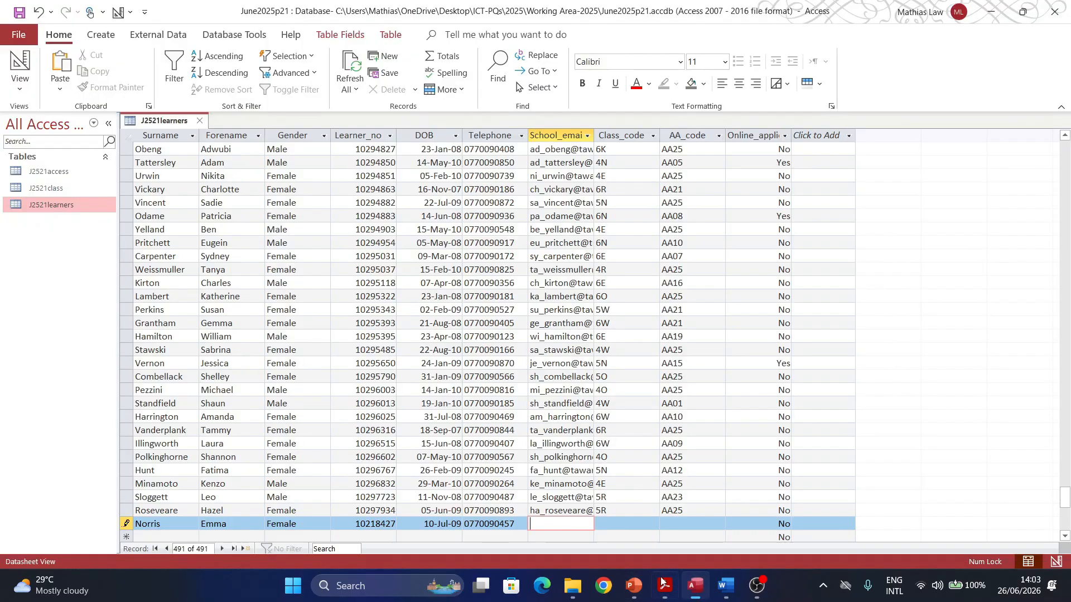
key(ctrl+v)
Step: Enter Class_code 4R and AA_code AA02, then save the completed record
click(622, 522)
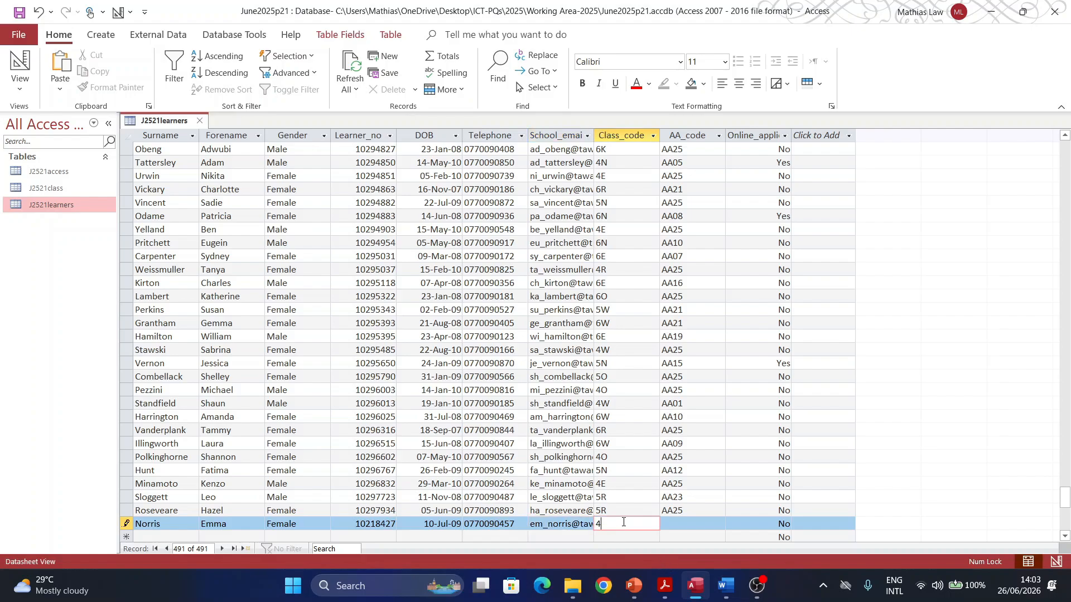
key(Caps_Lock)
key(Tab)
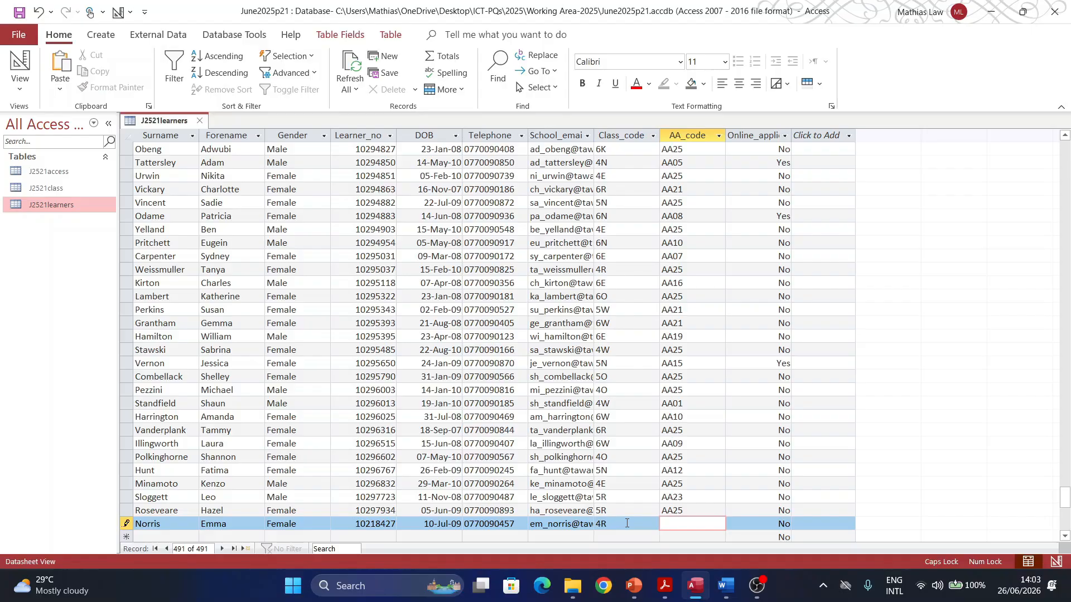
text(AA02)
key(Tab)
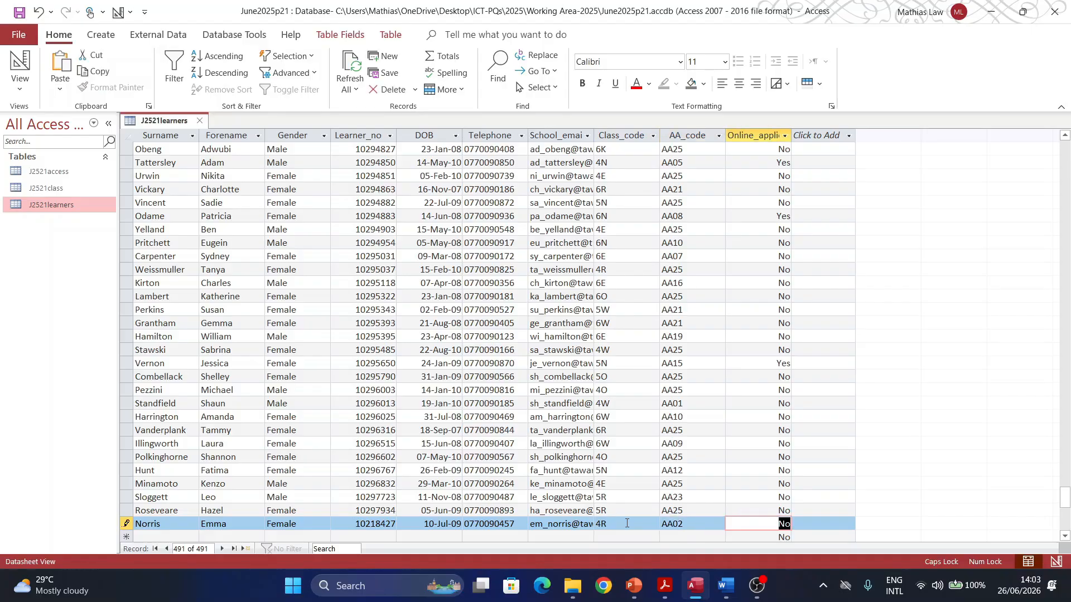
key(ctrl+s)
click(664, 585)
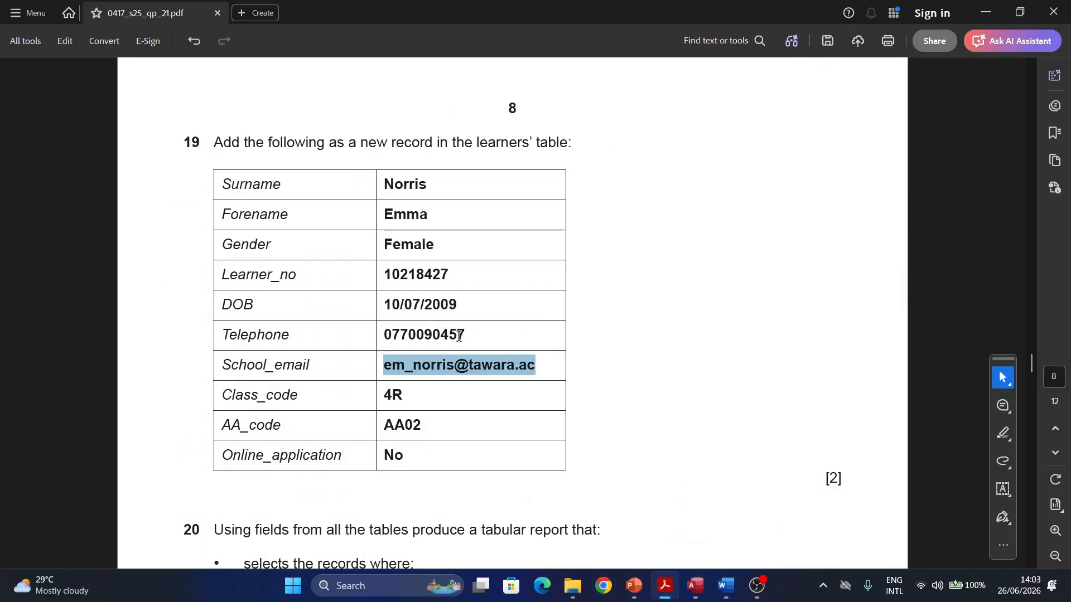
Step: Shift the Acrobat window aside to check the datasheet, then restore it to full screen
click(1020, 12)
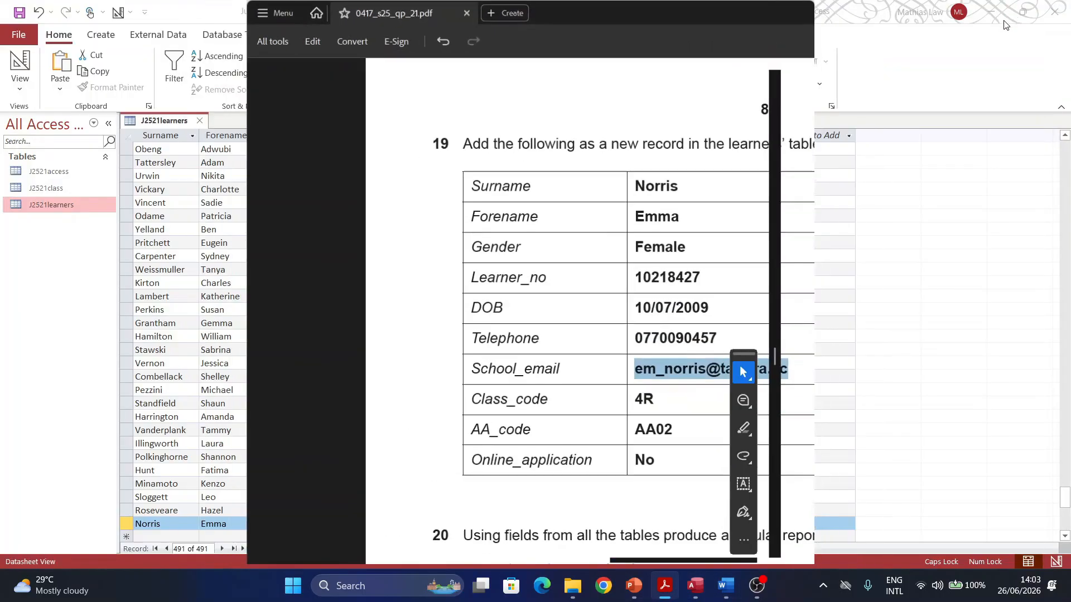
drag(546, 7, 394, 43)
click(482, 12)
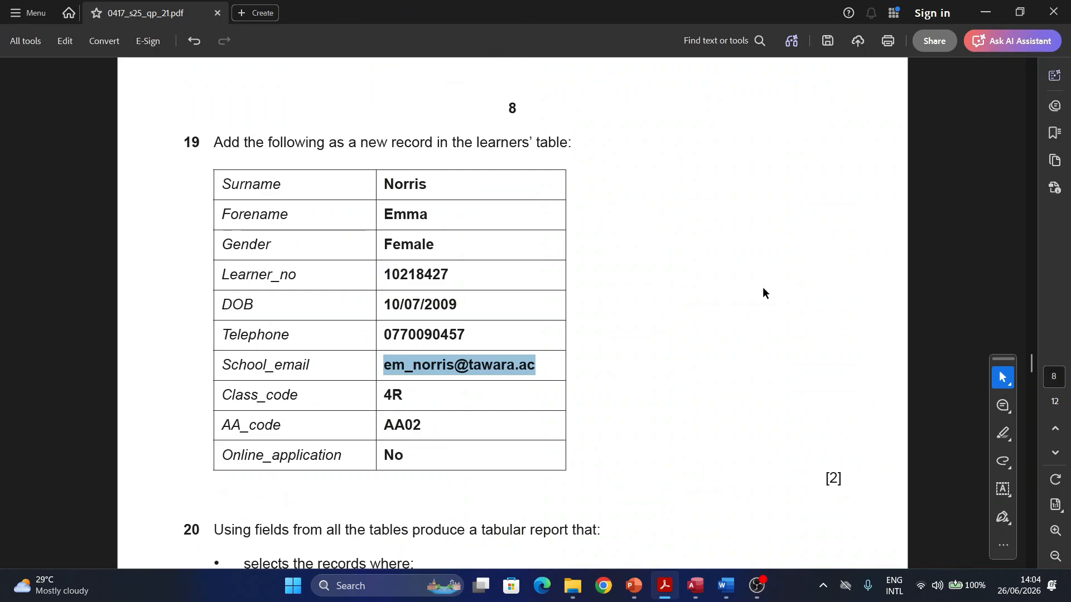
scroll(748, 281, down, 3)
scroll(728, 273, down, 5)
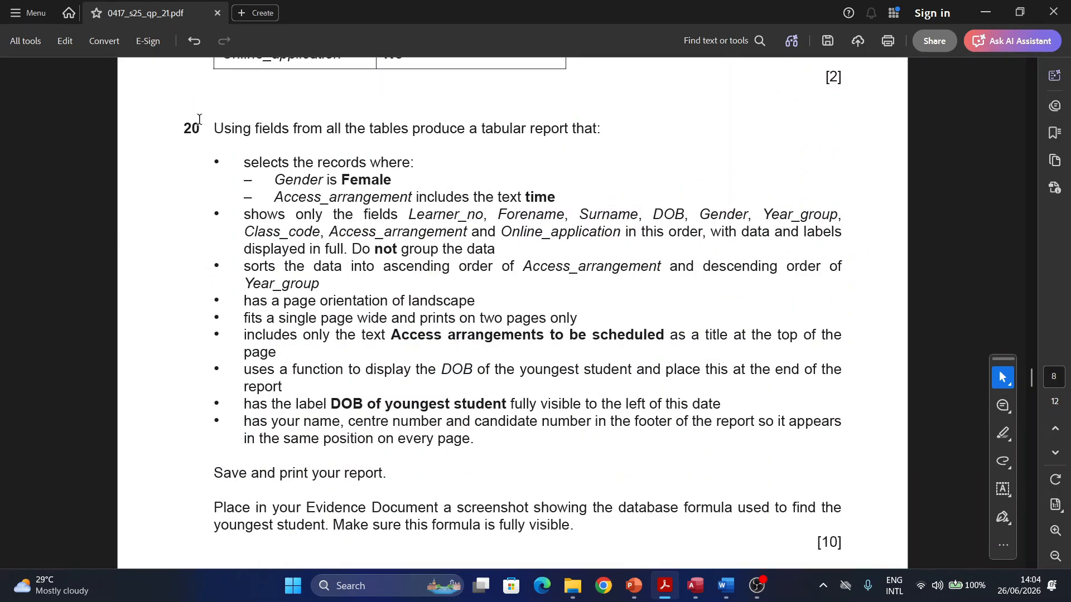
Step: Highlight 'tables produce a tabular report' in question 20 in cyan
drag(200, 126, 183, 126)
scroll(358, 187, down, 1)
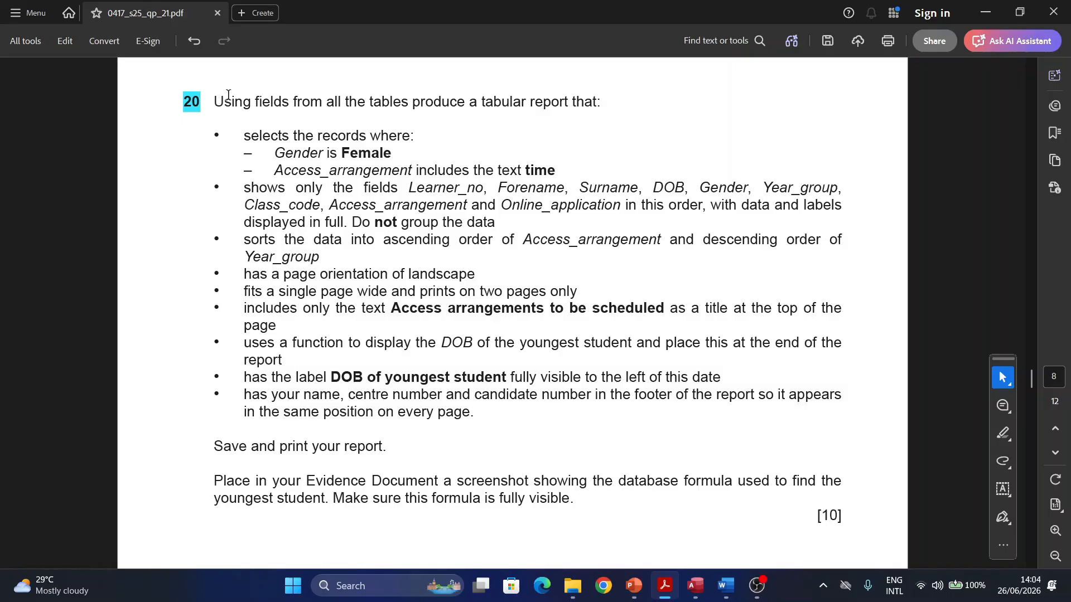
drag(369, 102, 554, 105)
click(596, 131)
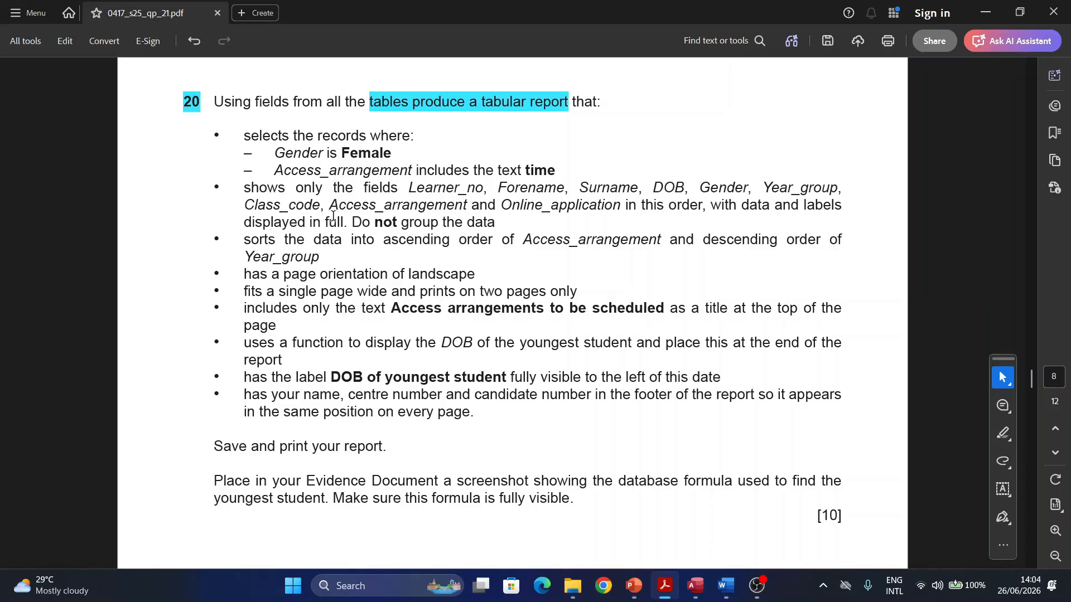
mouse_move(674, 545)
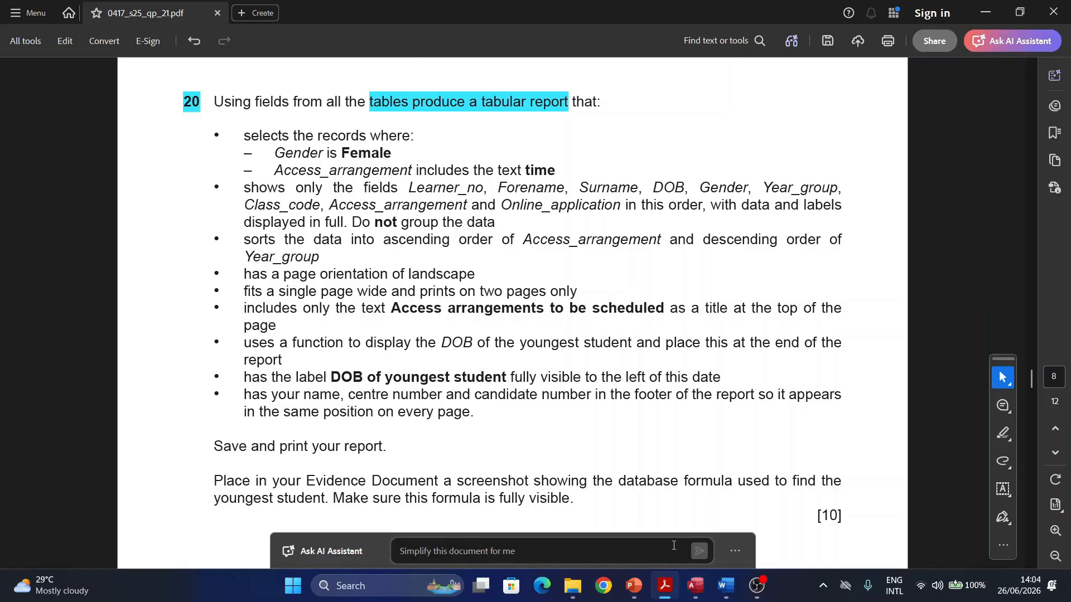
click(633, 586)
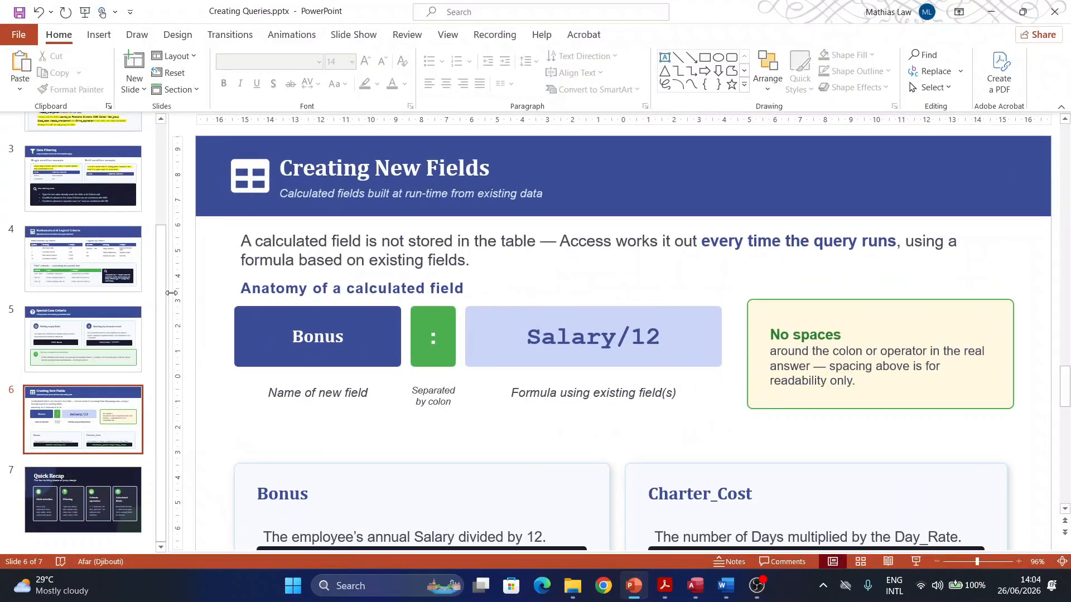
Step: Display slide 2 of Creating Queries.pptx, with its Employee fields example of named fields in order
click(123, 328)
scroll(121, 192, up, 3)
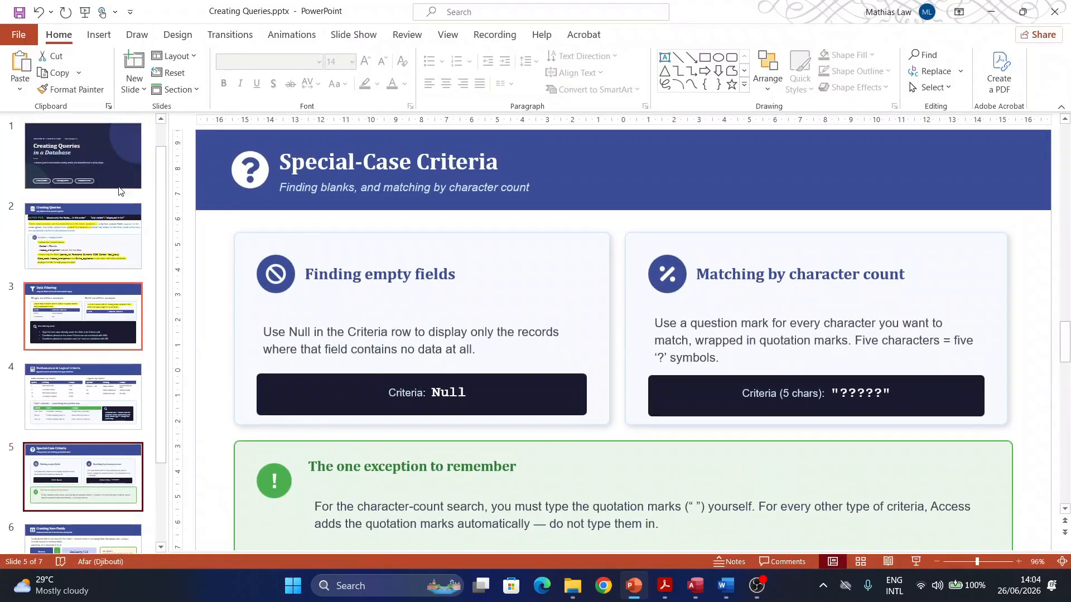
click(106, 229)
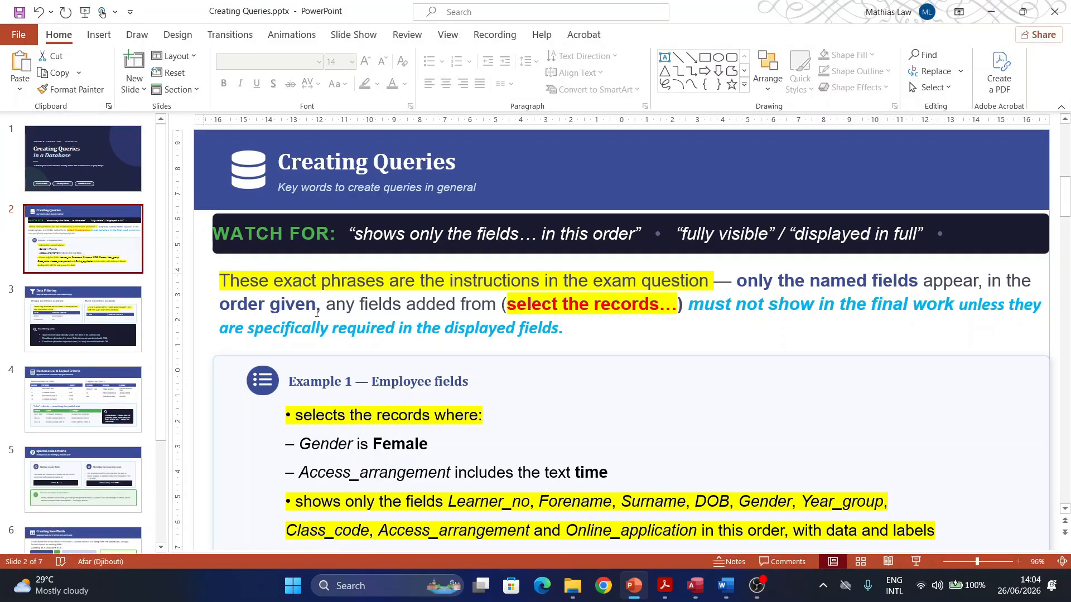
scroll(557, 366, down, 1)
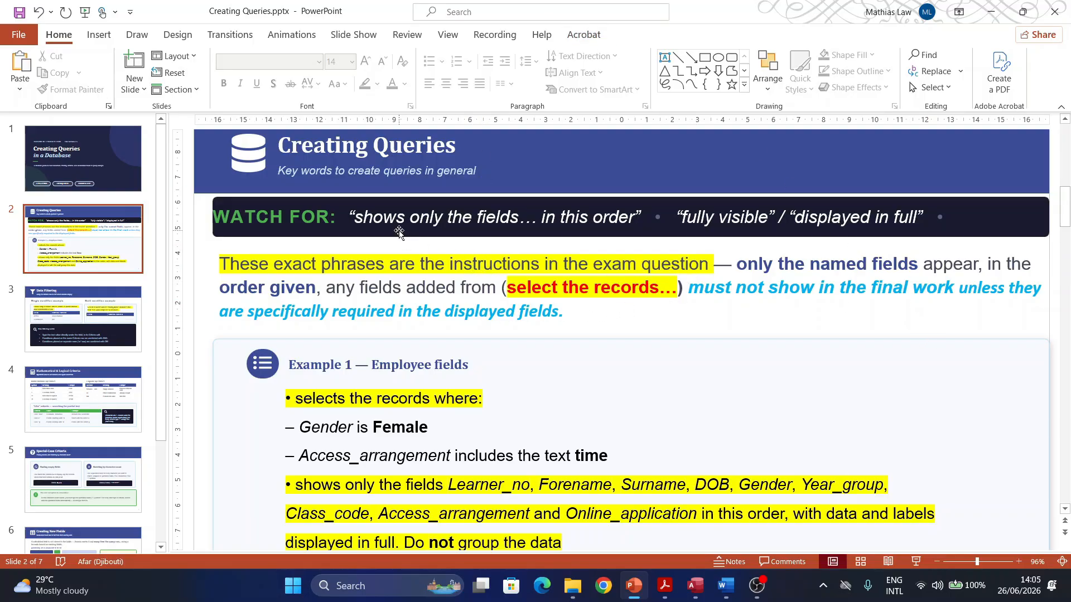
Step: Minimise PowerPoint so question 20's tabular report requirements show in Acrobat
scroll(366, 221, down, 1)
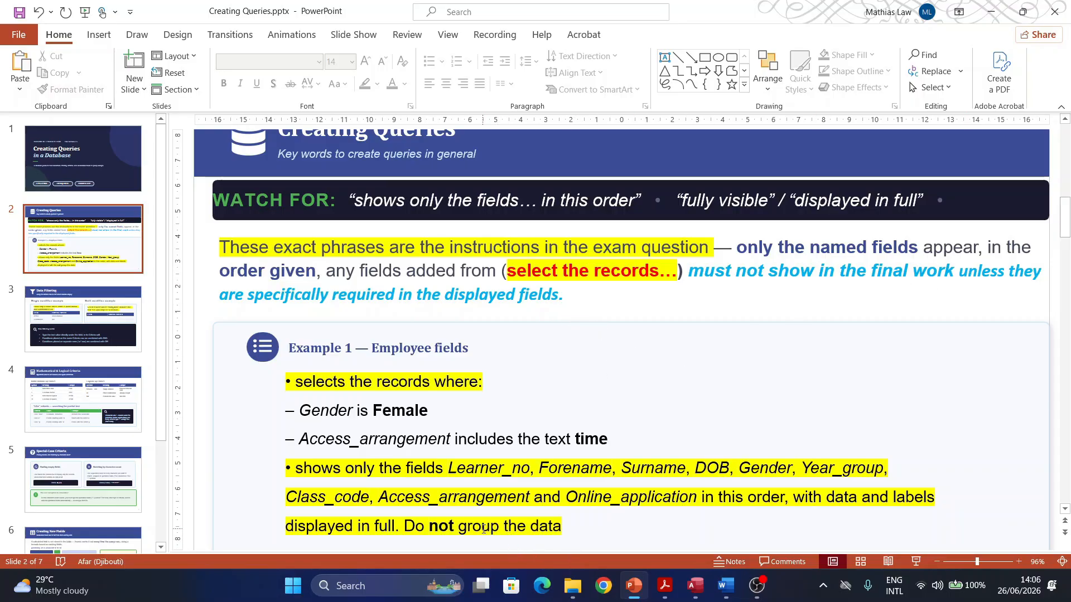
click(988, 14)
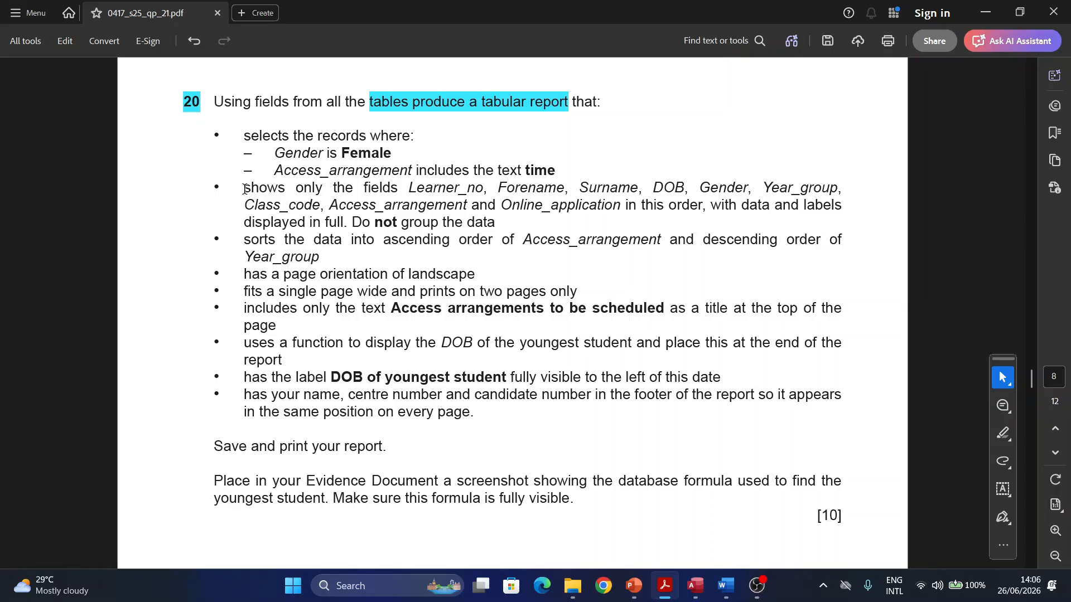
Step: Highlight question 20's 'shows only the fields…' bullet in cyan and go back to Access
drag(245, 190, 493, 215)
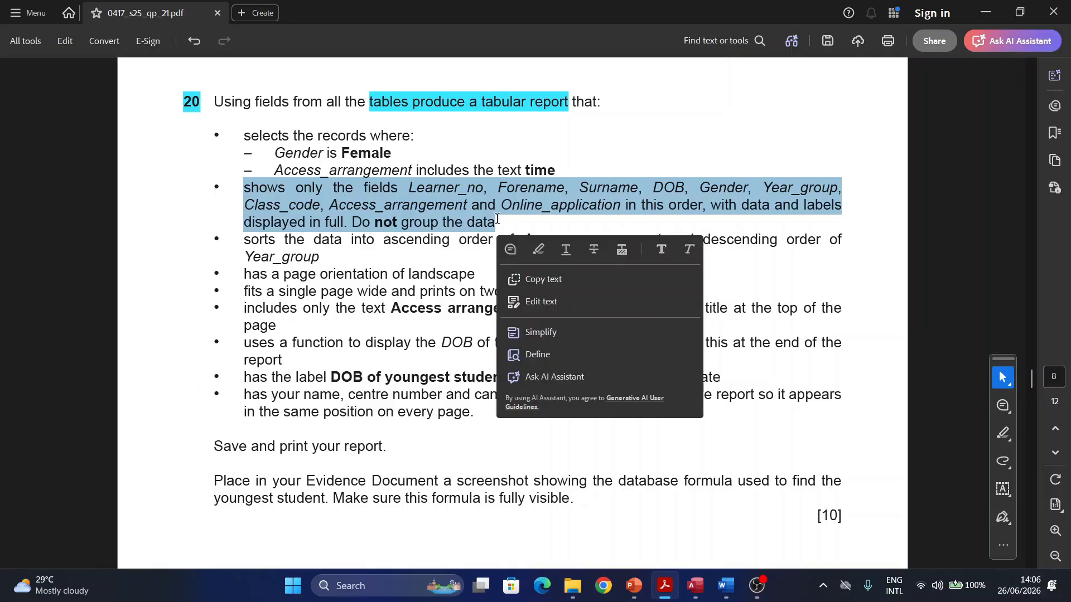
click(535, 248)
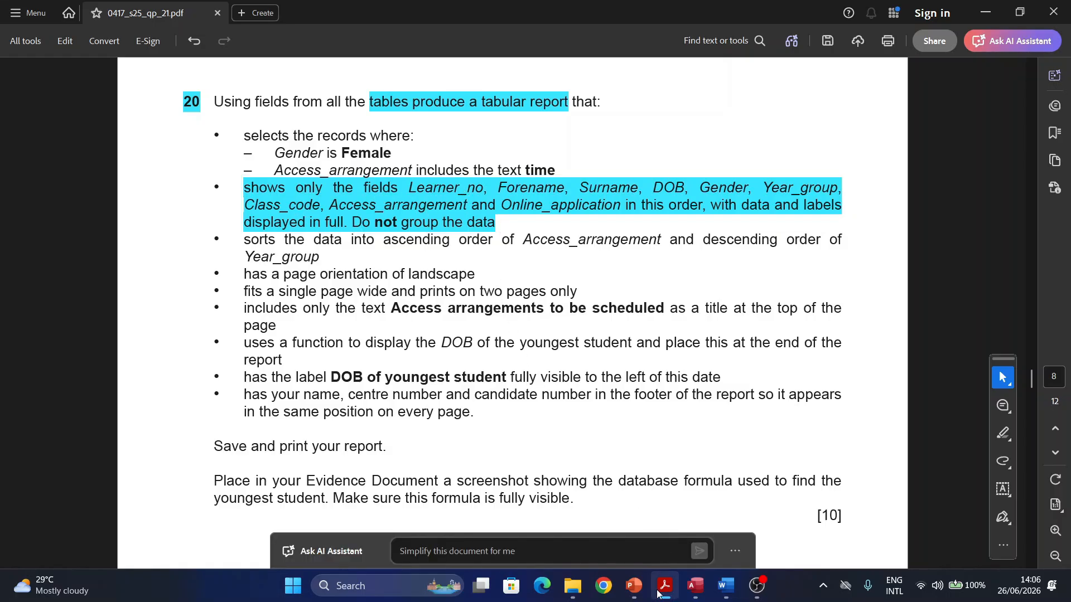
click(695, 586)
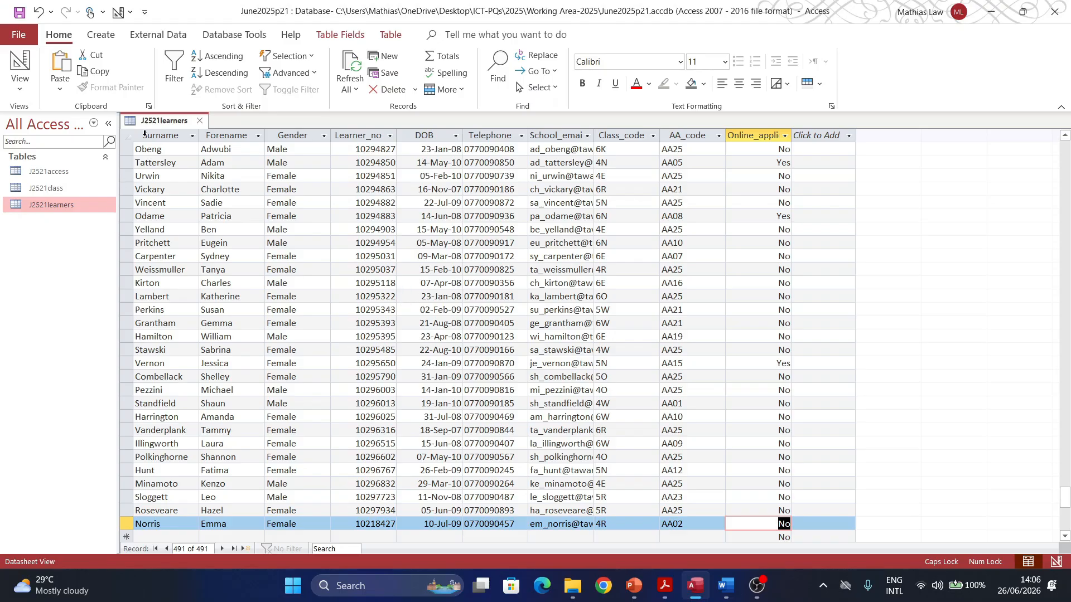
Step: Close the J2521learners datasheet and start a new query in Design view
click(199, 122)
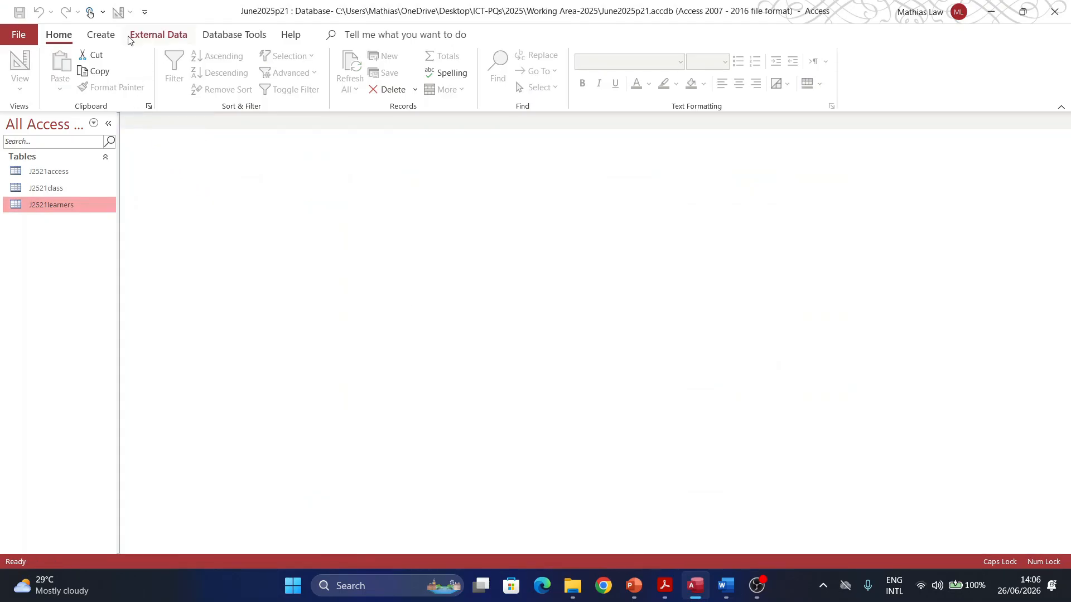
click(101, 35)
click(216, 70)
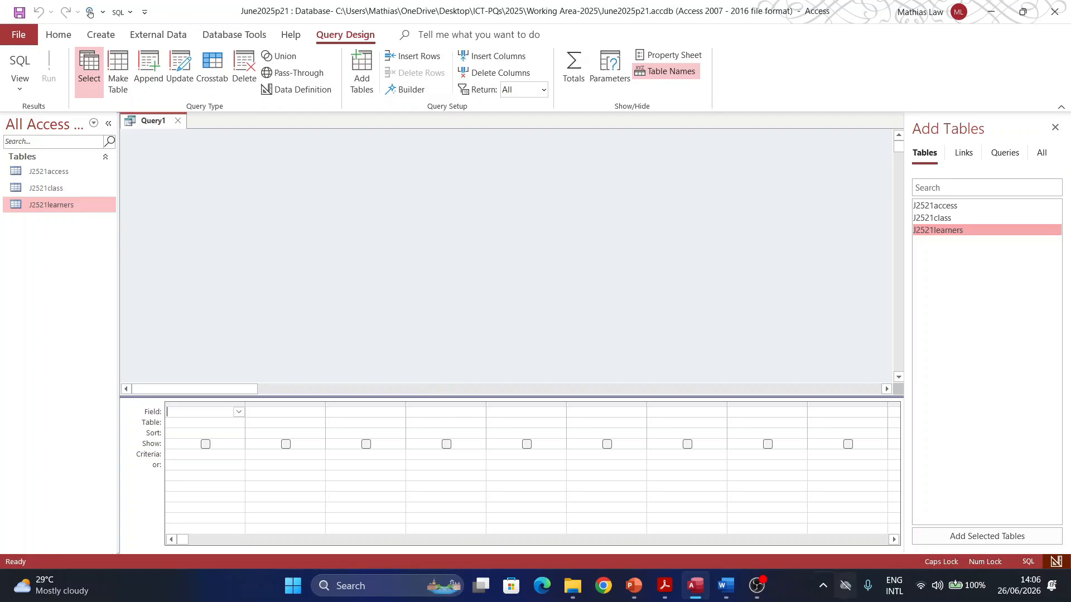
Step: Highlight 'Using fields from all the' at the start of question 20 in cyan
click(662, 585)
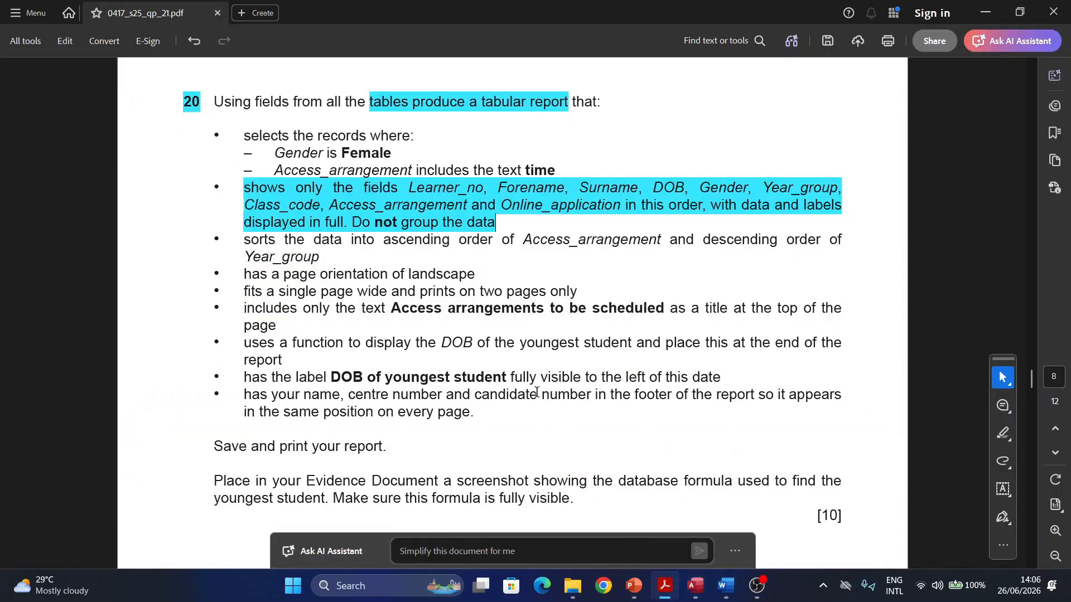
scroll(383, 262, up, 1)
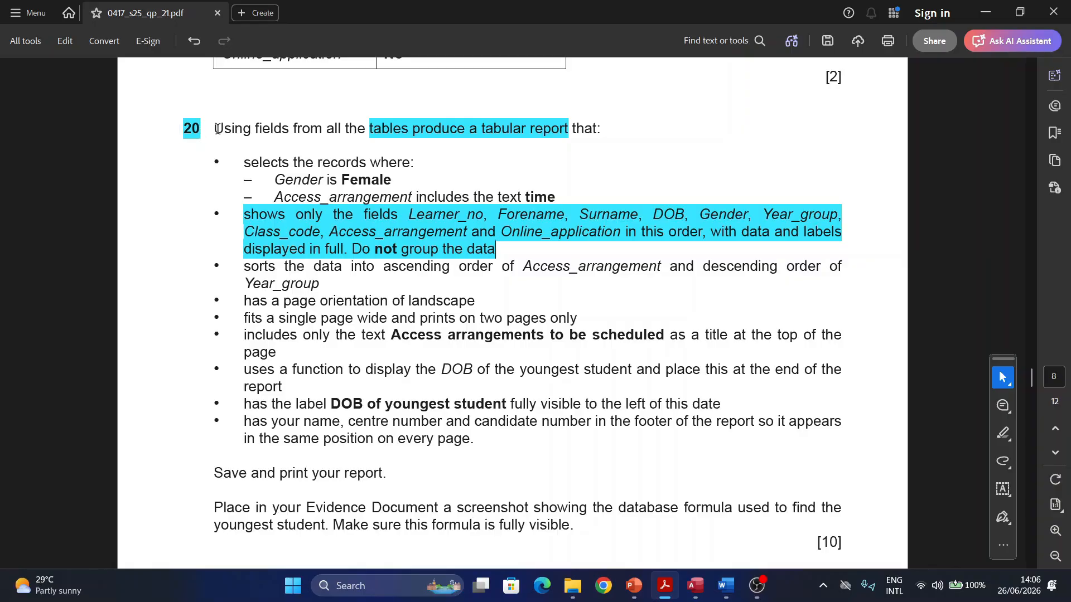
drag(214, 130, 353, 130)
click(395, 157)
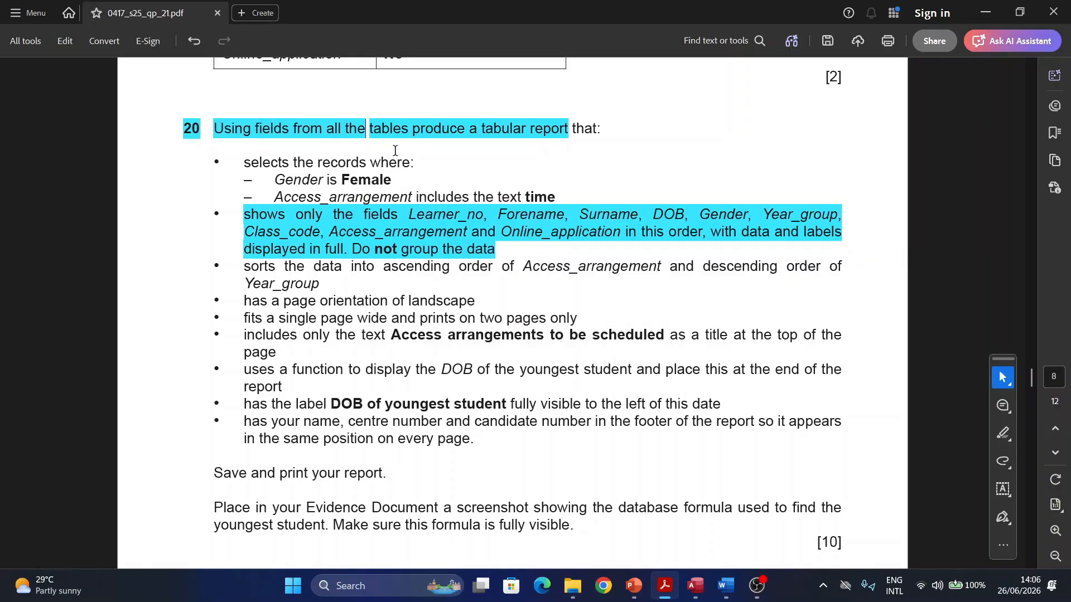
Step: Add J2521access and J2521class together with J2521learners to the query design
click(694, 584)
ctrl+click(925, 207)
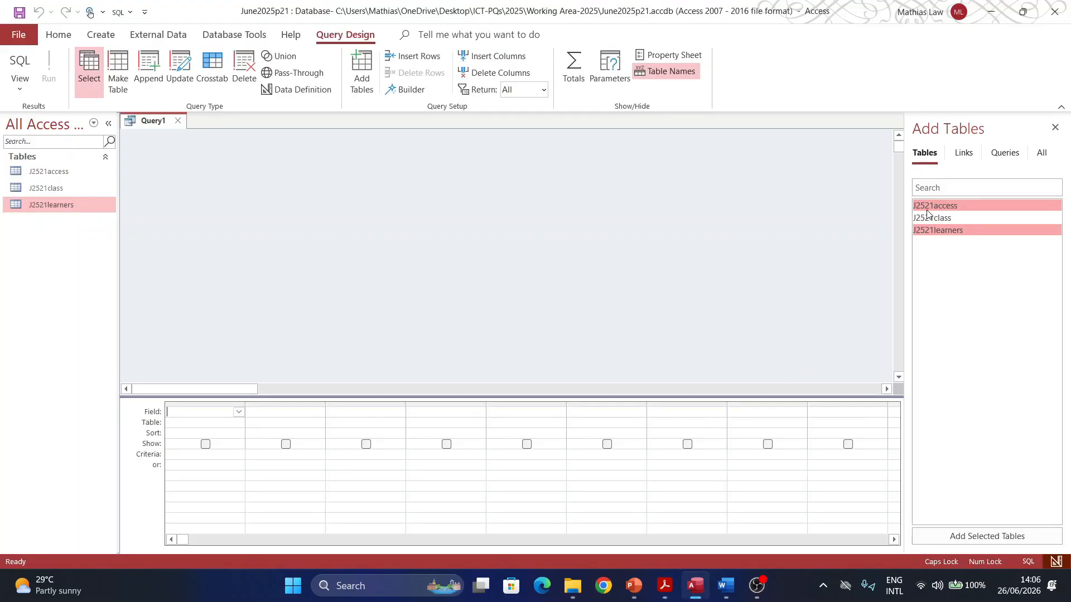
ctrl+click(926, 218)
mouse_move(926, 218)
mouse_down()
mouse_move(594, 206)
mouse_move(306, 154)
mouse_up()
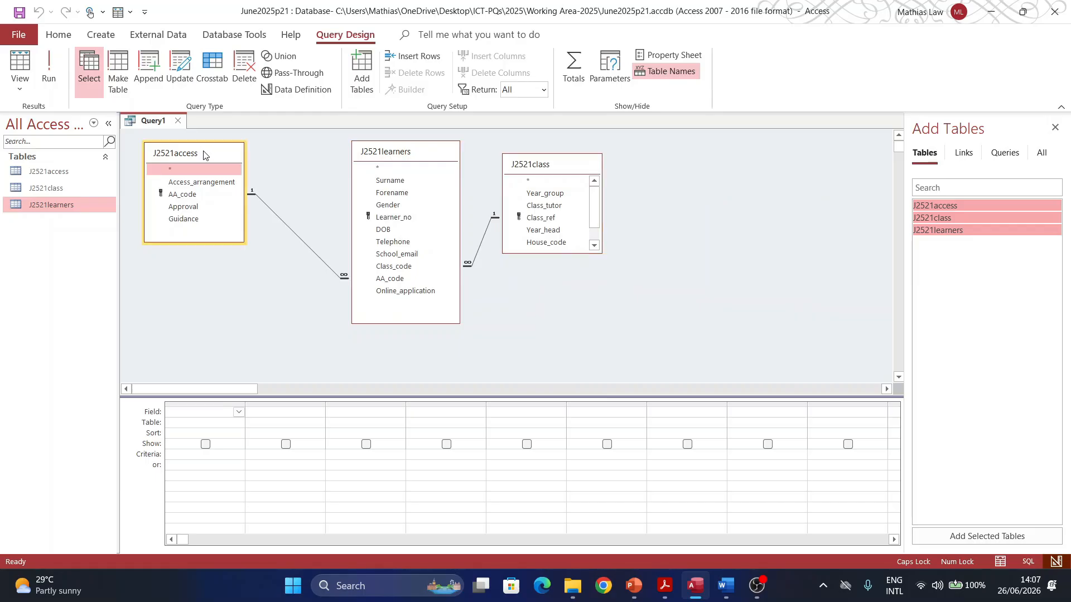
Step: Add Learner_no, Forename, Surname, DOB and Gender to the query grid in that order
drag(206, 155, 258, 162)
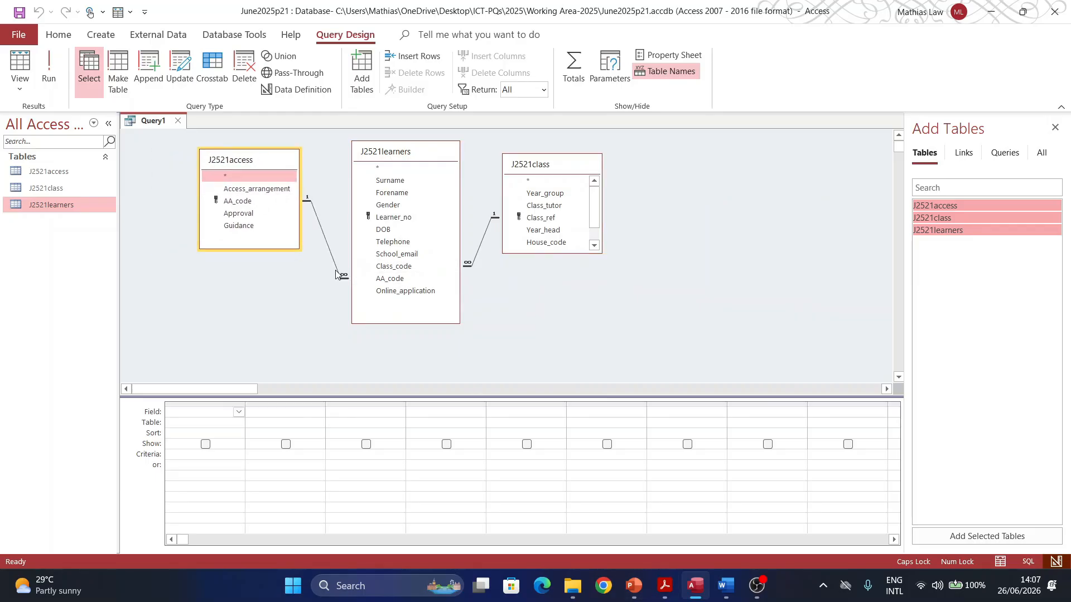
double_click(393, 218)
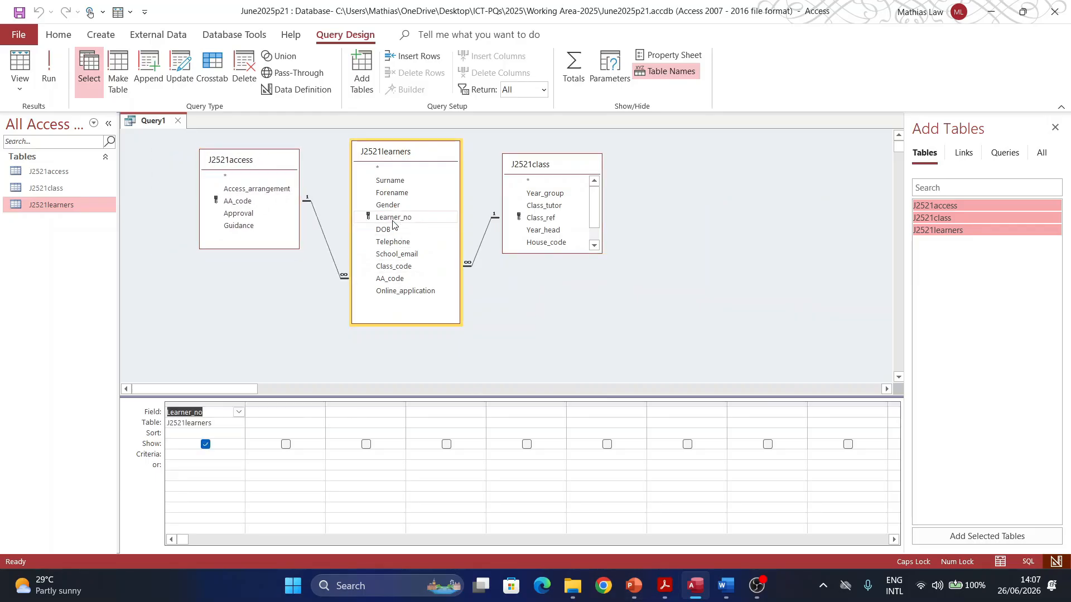
click(669, 585)
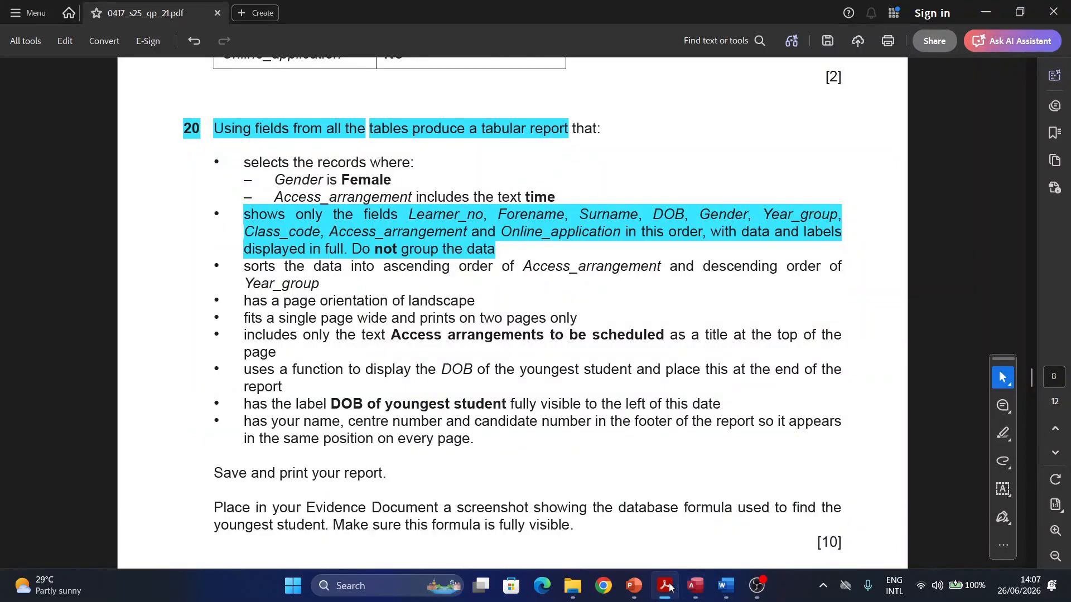
click(669, 587)
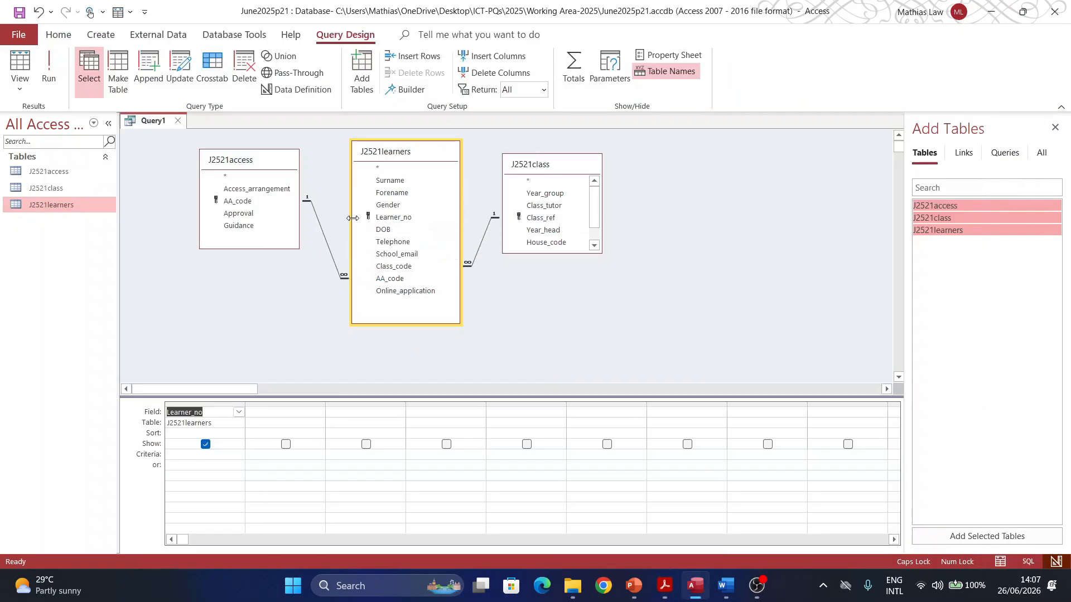
click(385, 193)
double_click(385, 193)
double_click(390, 180)
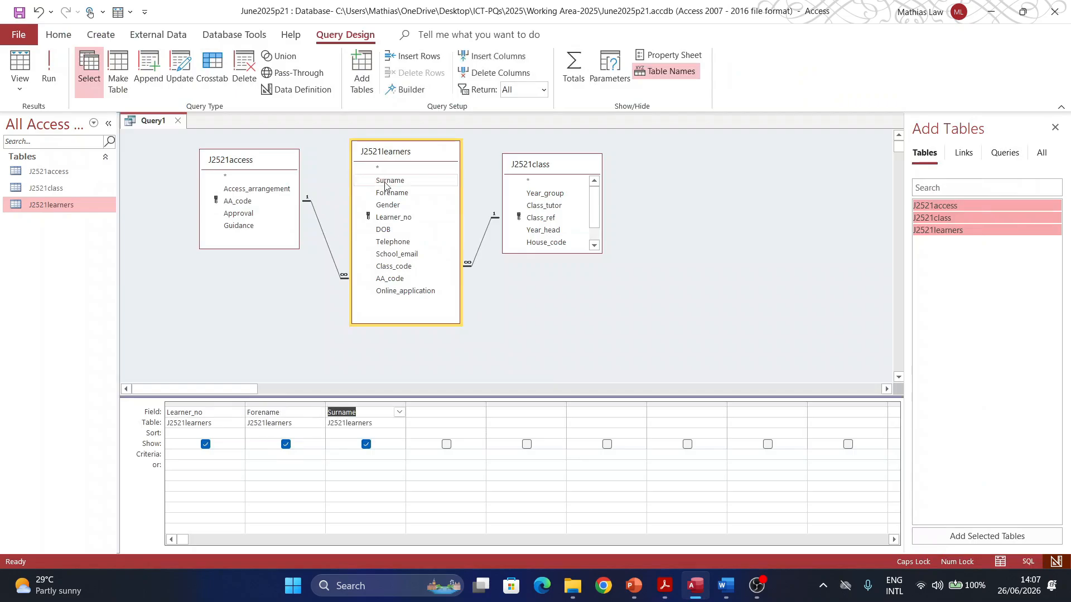
click(661, 586)
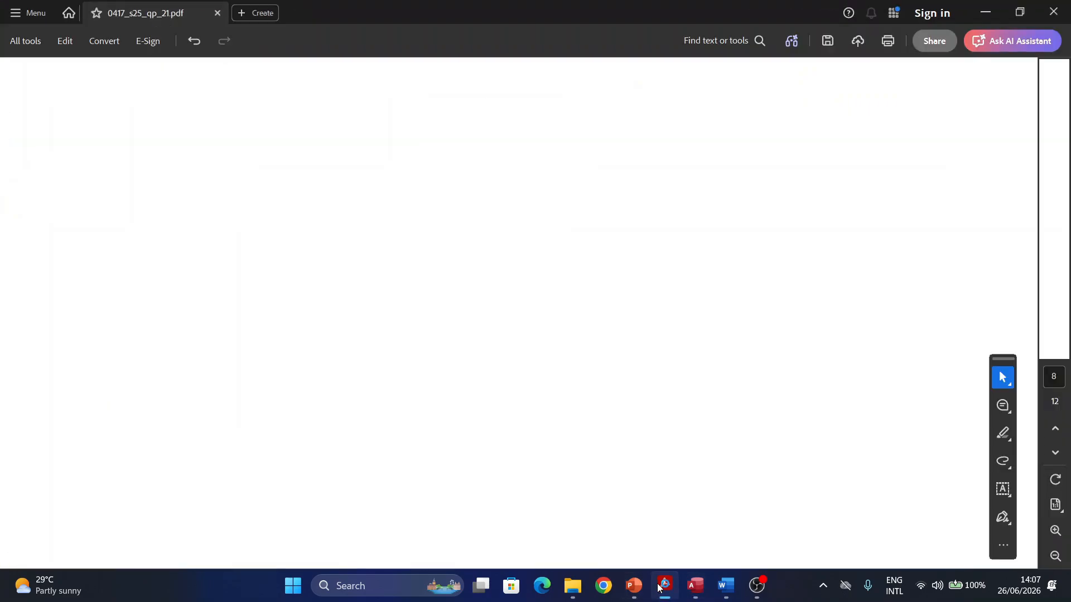
click(662, 586)
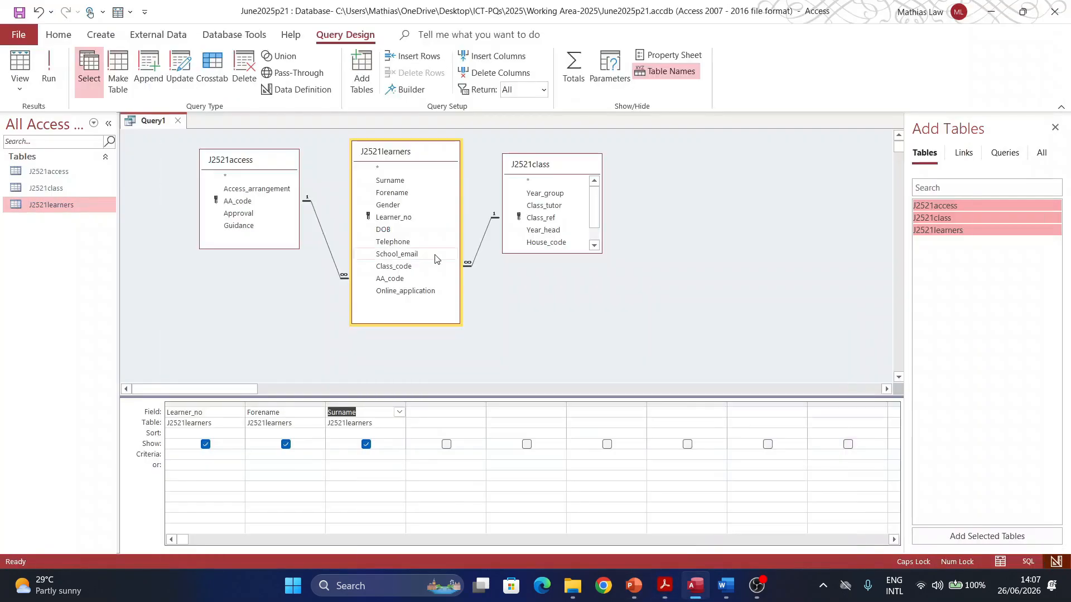
double_click(385, 230)
double_click(393, 204)
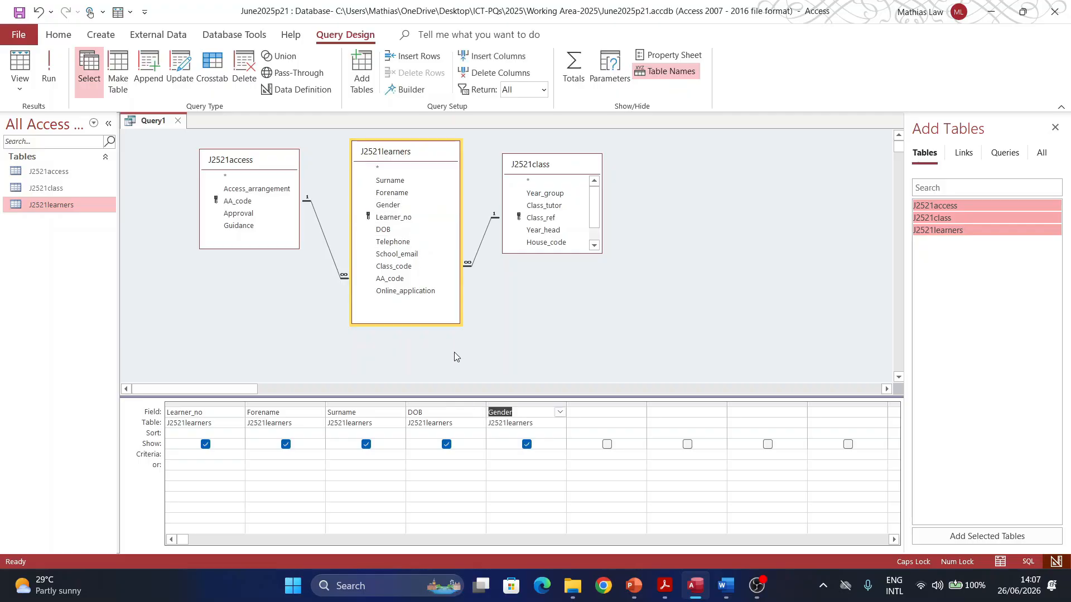
Step: Append Year_group, Class_code, Access_arrangement and Online_application to the query grid
click(661, 585)
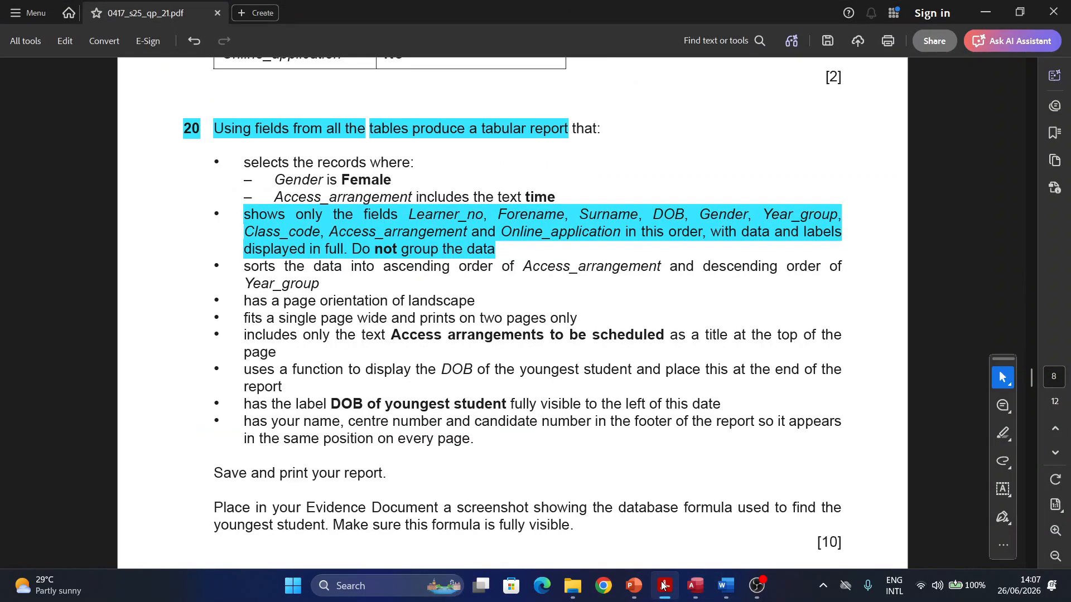
click(664, 587)
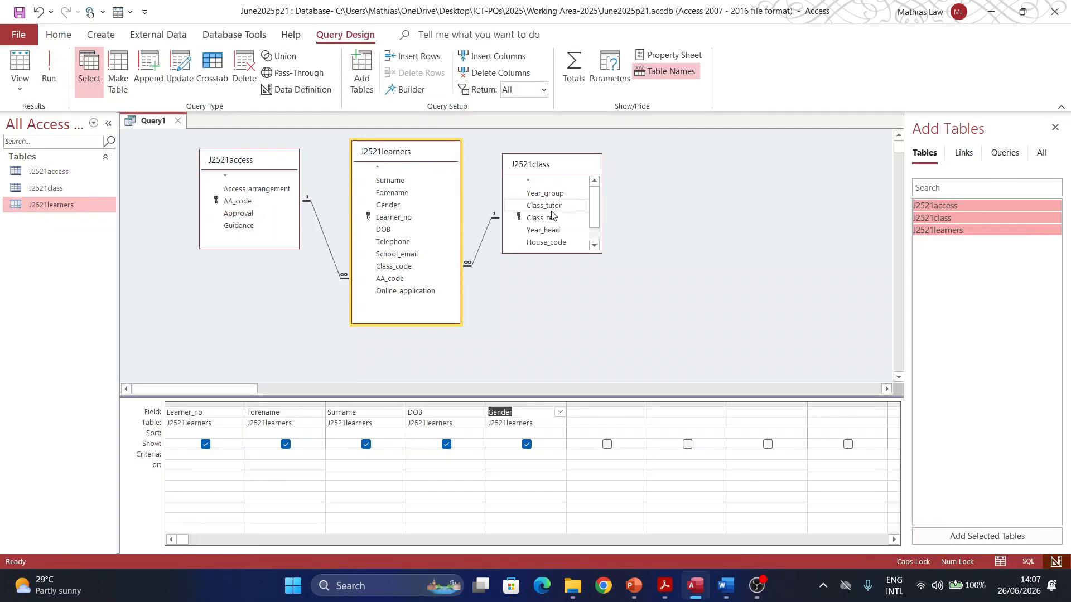
double_click(544, 194)
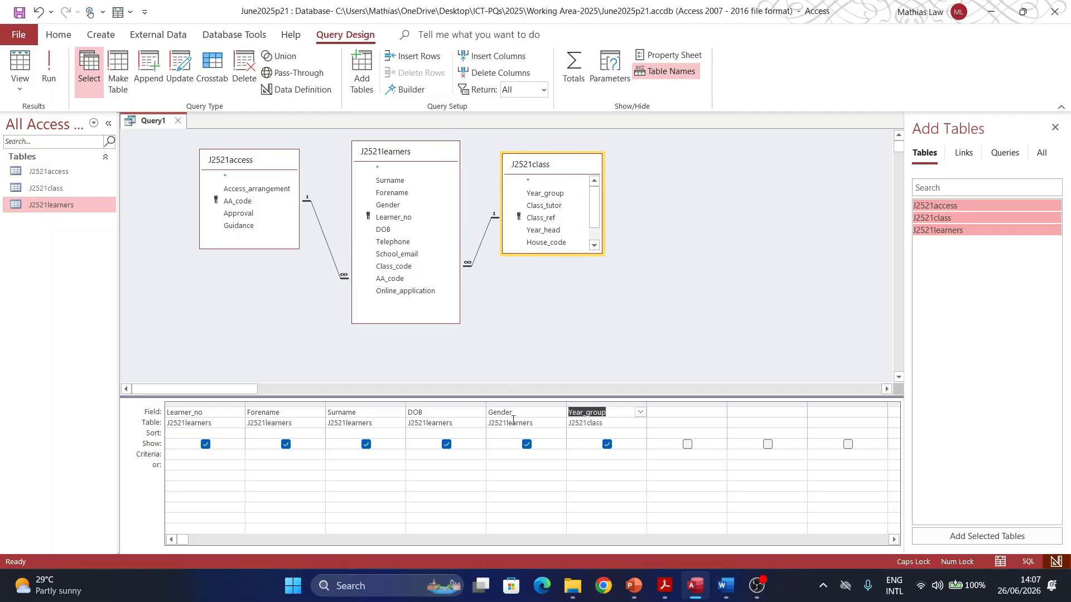
double_click(393, 266)
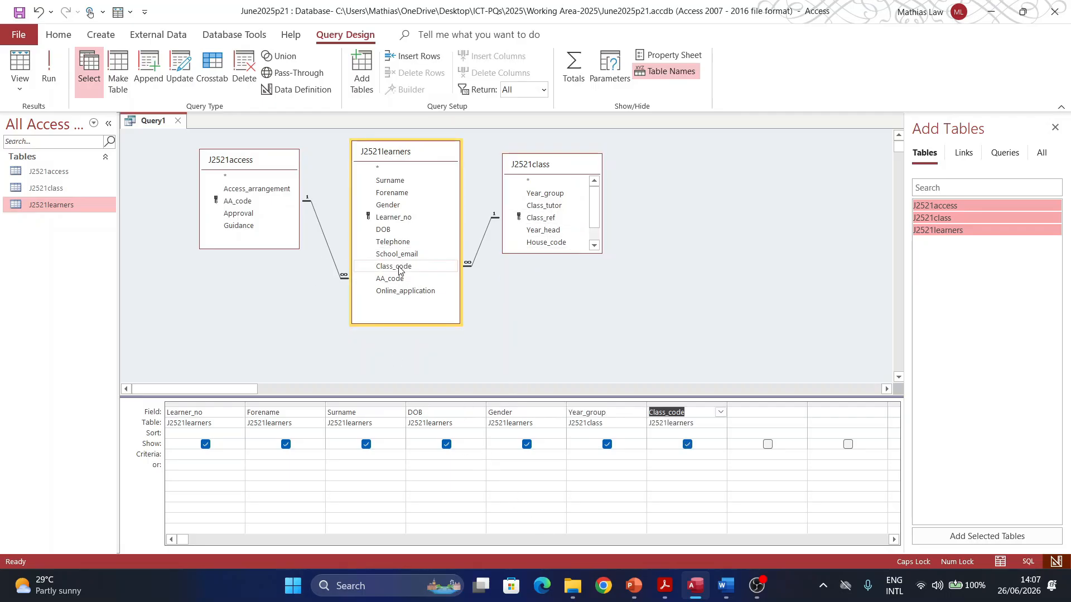
click(662, 591)
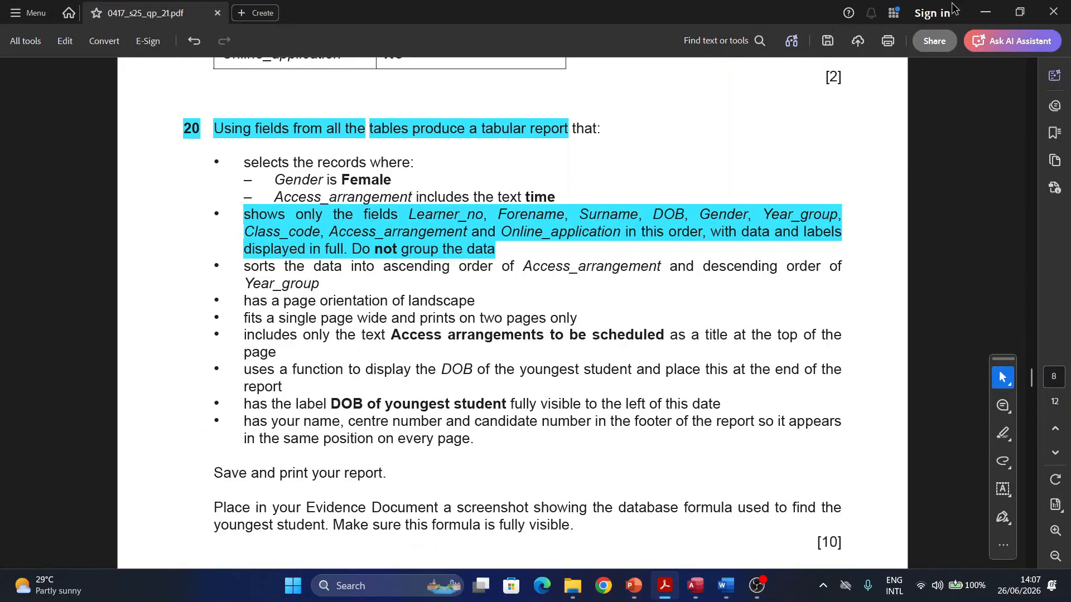
click(983, 13)
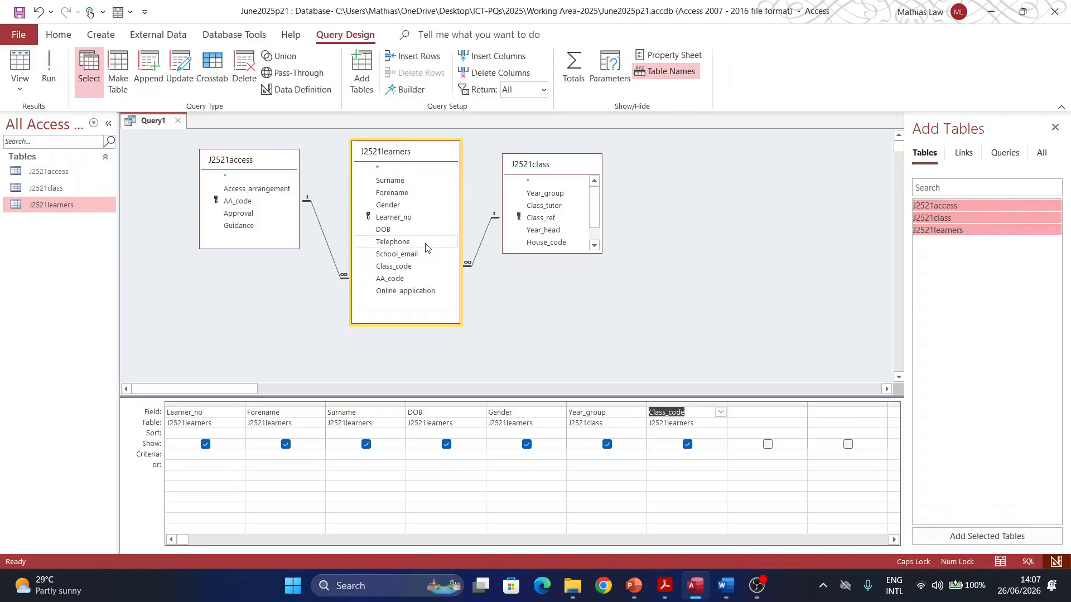
double_click(240, 190)
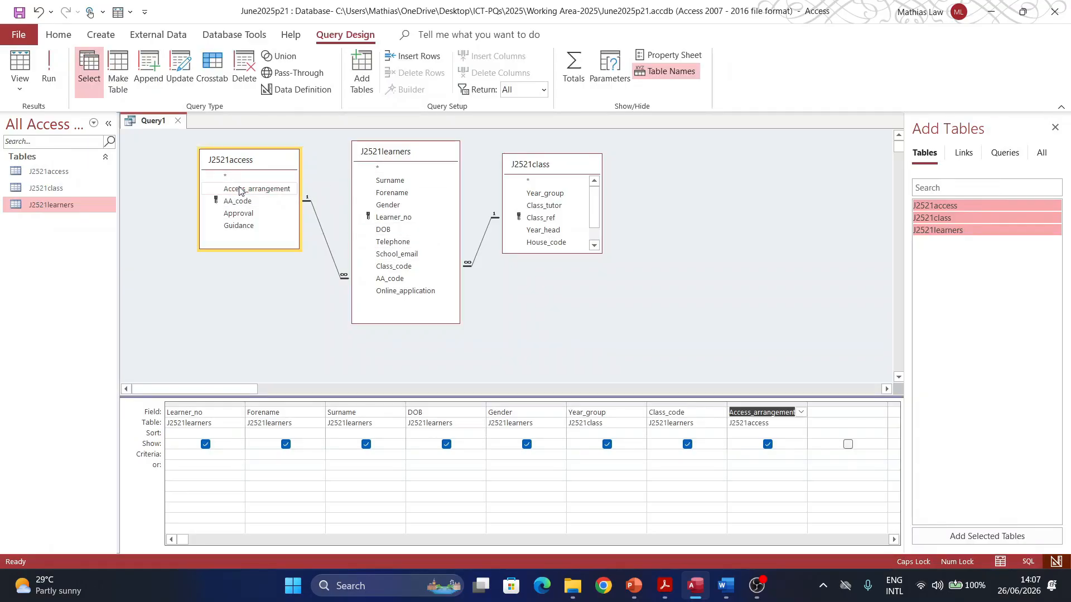
double_click(418, 293)
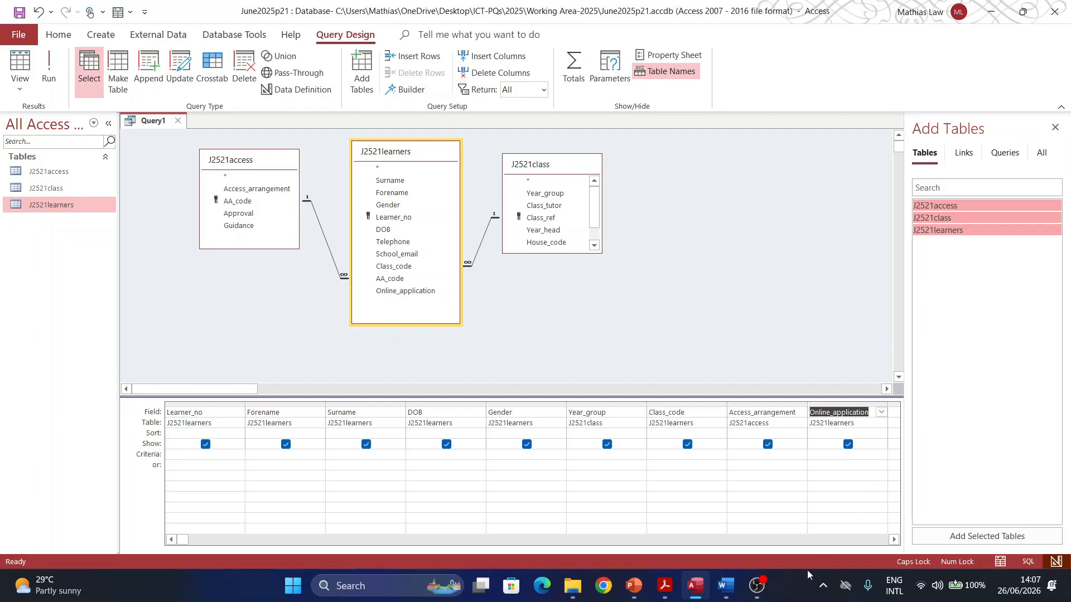
click(666, 588)
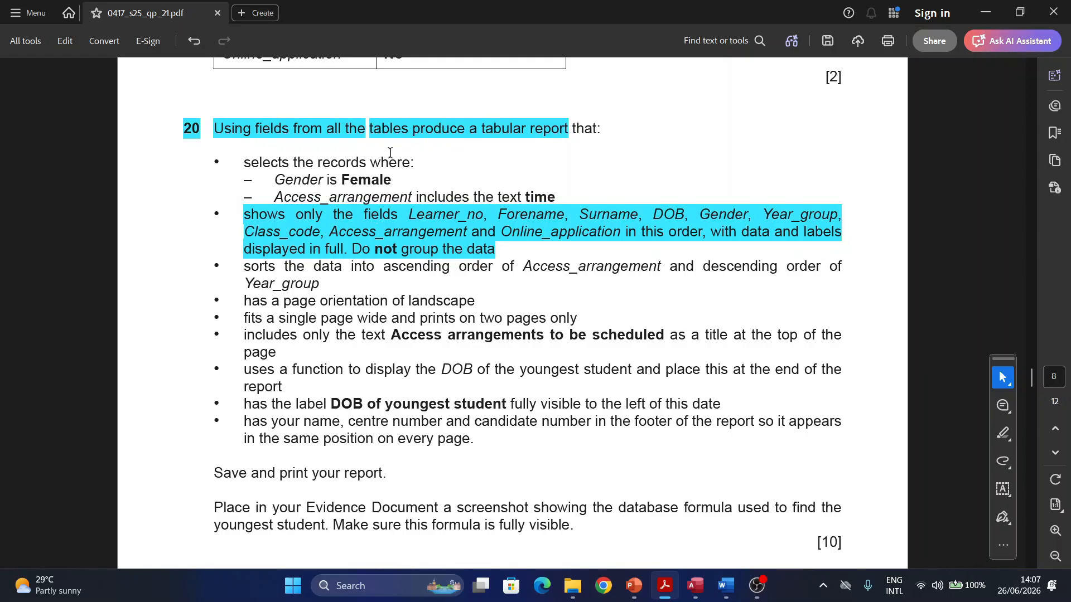
Step: Delete the highlight on the field list in the PDF
right_click(357, 236)
click(366, 273)
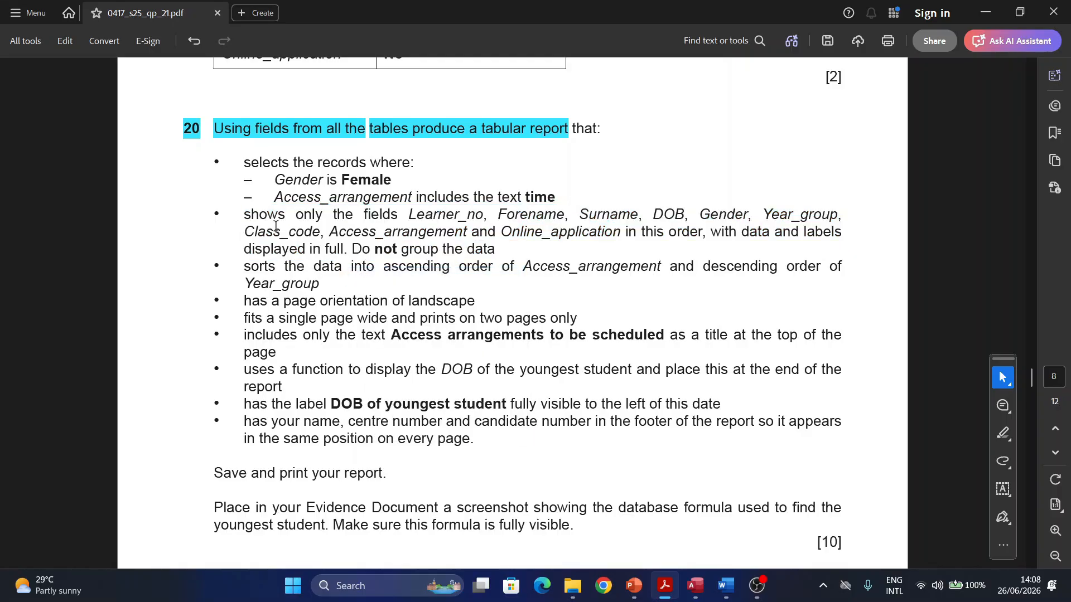
drag(225, 214, 211, 214)
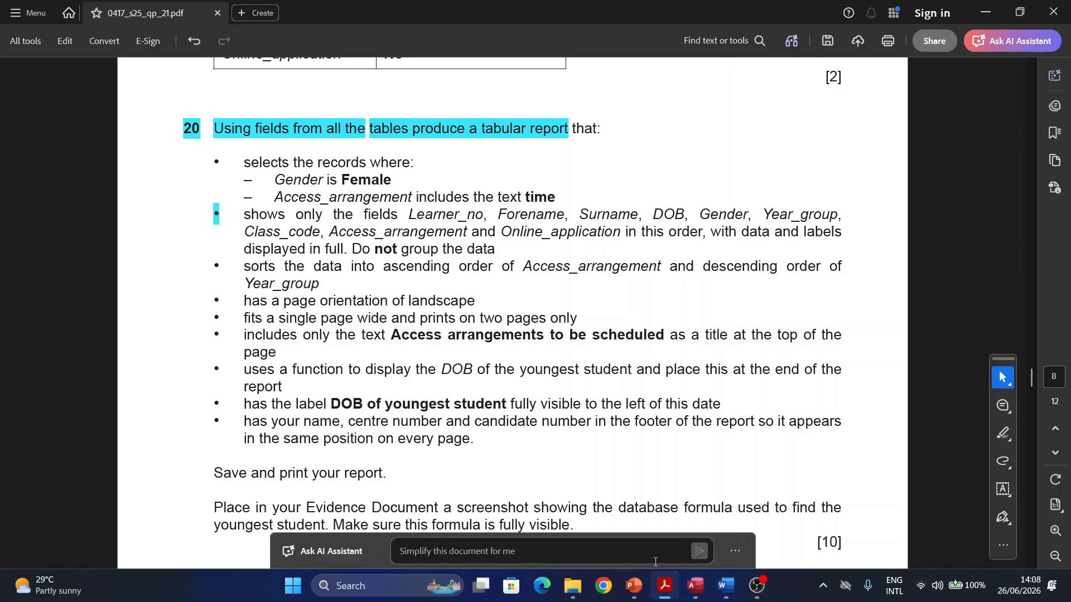
Step: Begin entering Female as the Gender criterion, and highlight 'includes' in question 20
click(695, 594)
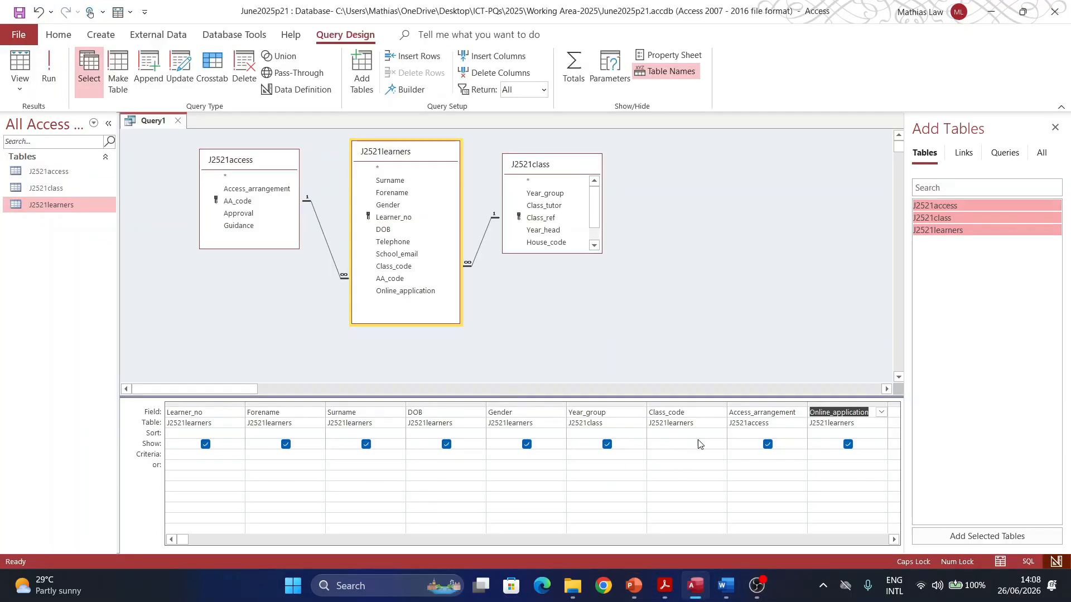
click(487, 455)
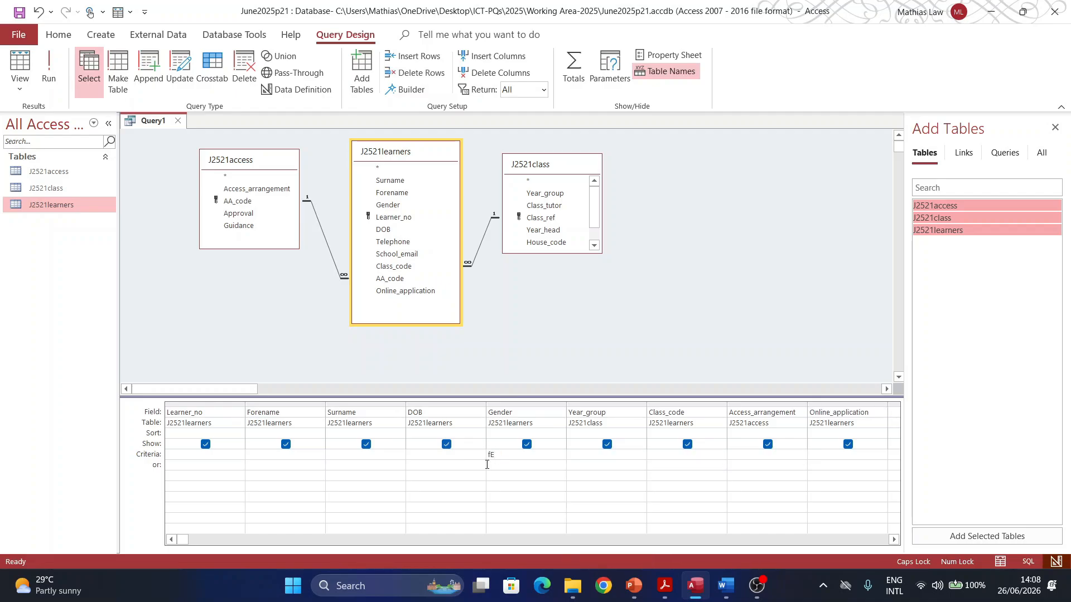
key(Caps_Lock)
click(664, 585)
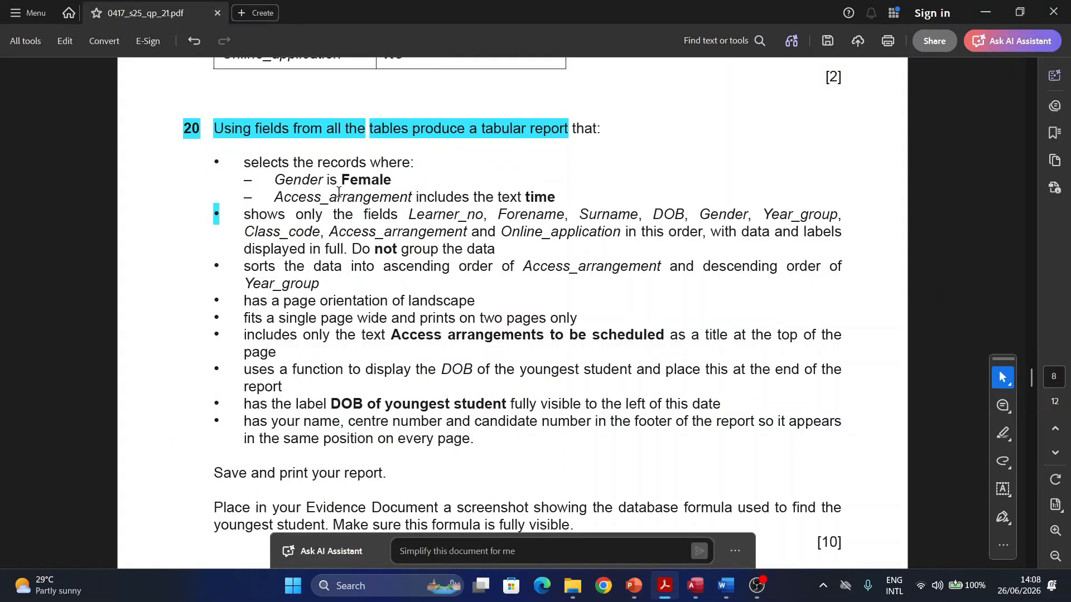
double_click(414, 195)
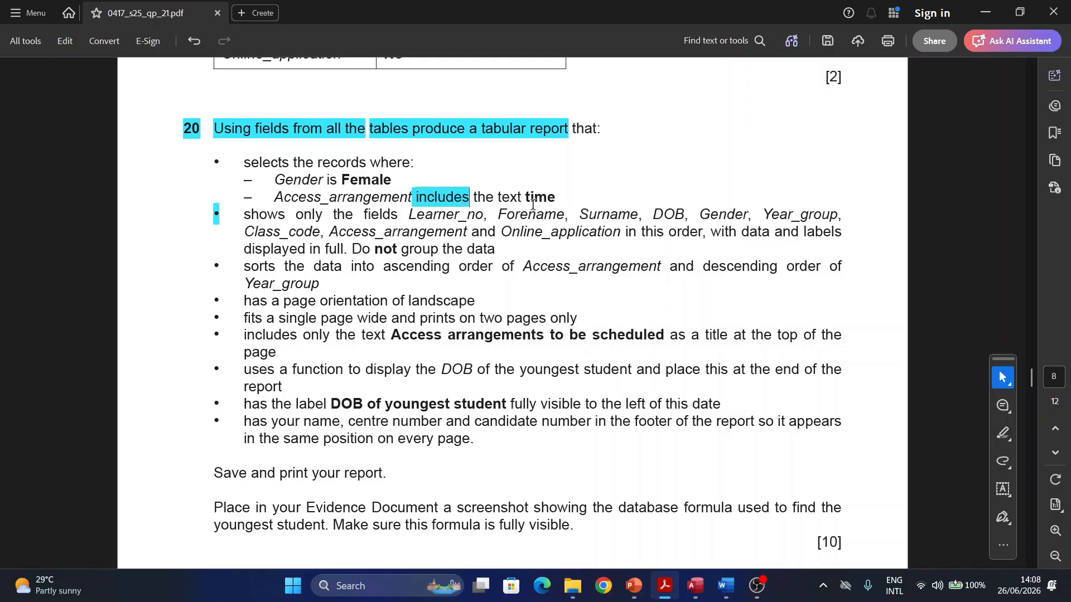
Step: Present slide 3, Data Filtering, from the Creating Queries deck as a full-screen slide show
click(629, 582)
click(74, 319)
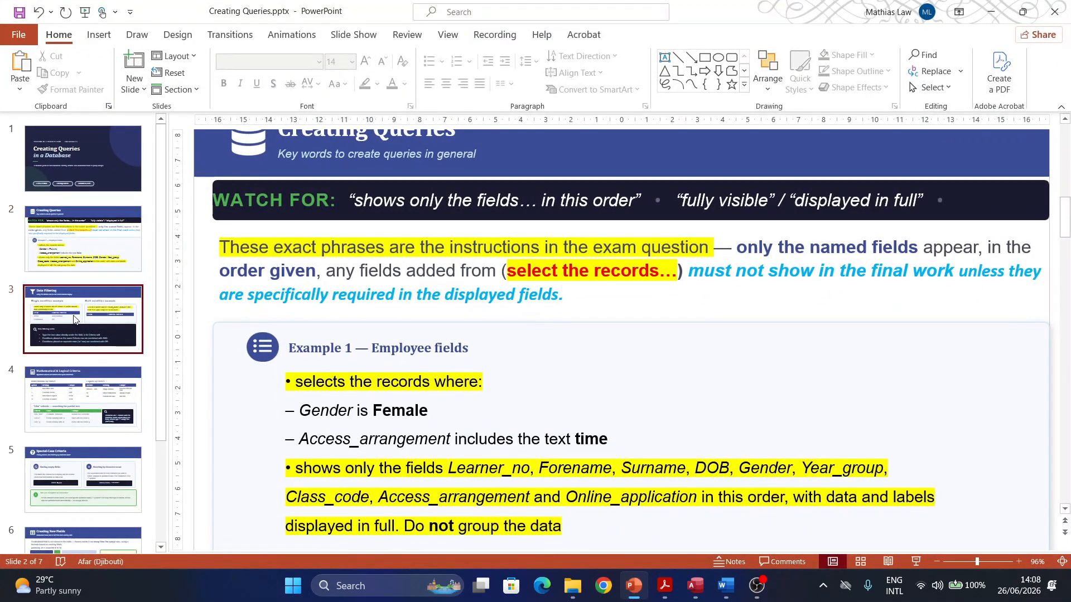
click(915, 563)
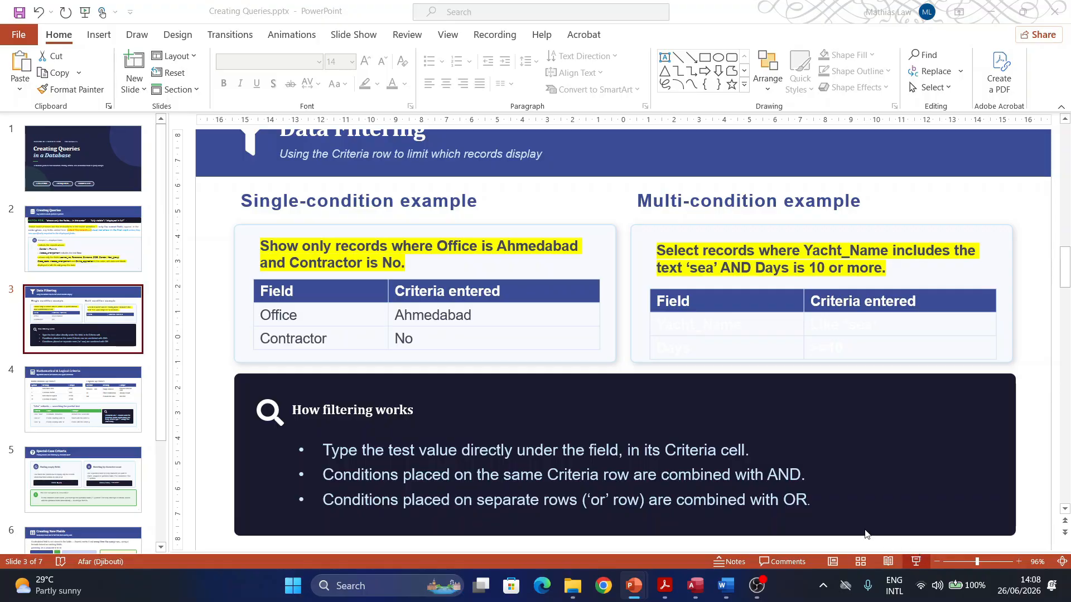
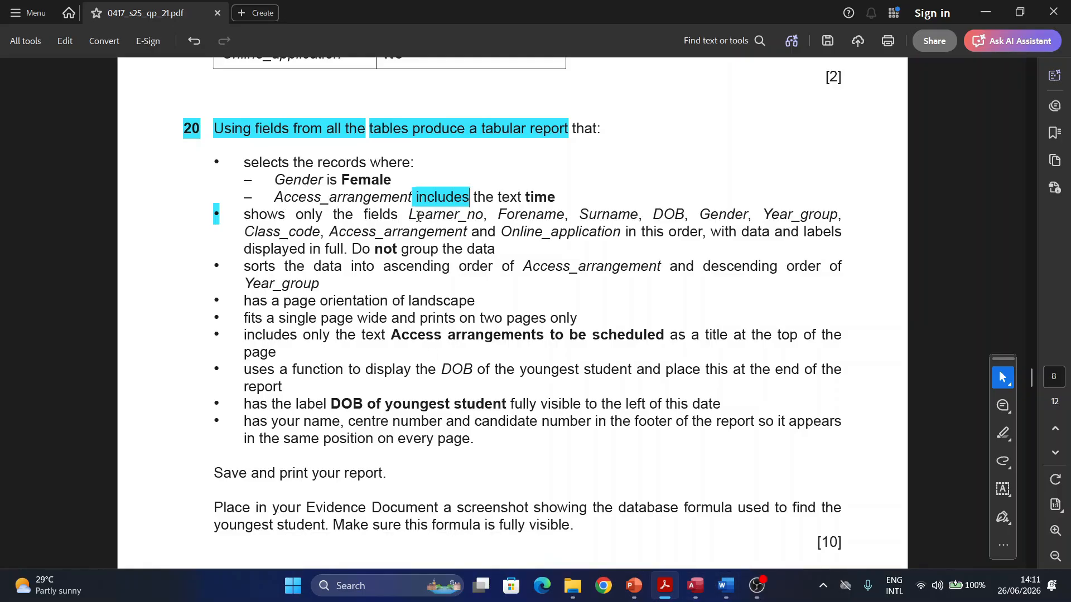
Step: Add the criterion *time* to the Access_arrangement field and run the query
click(684, 588)
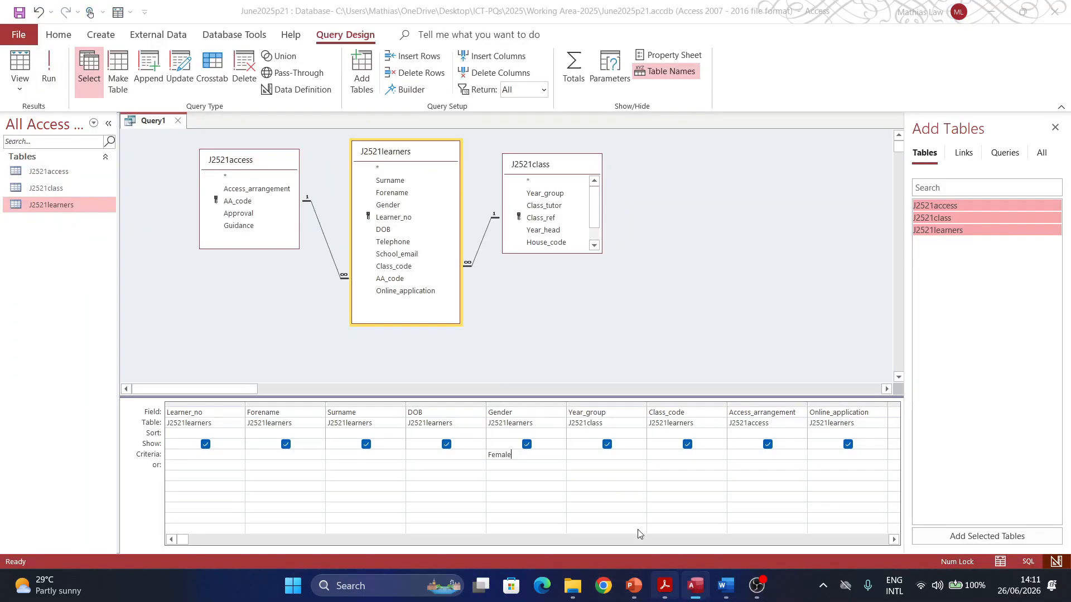
click(743, 458)
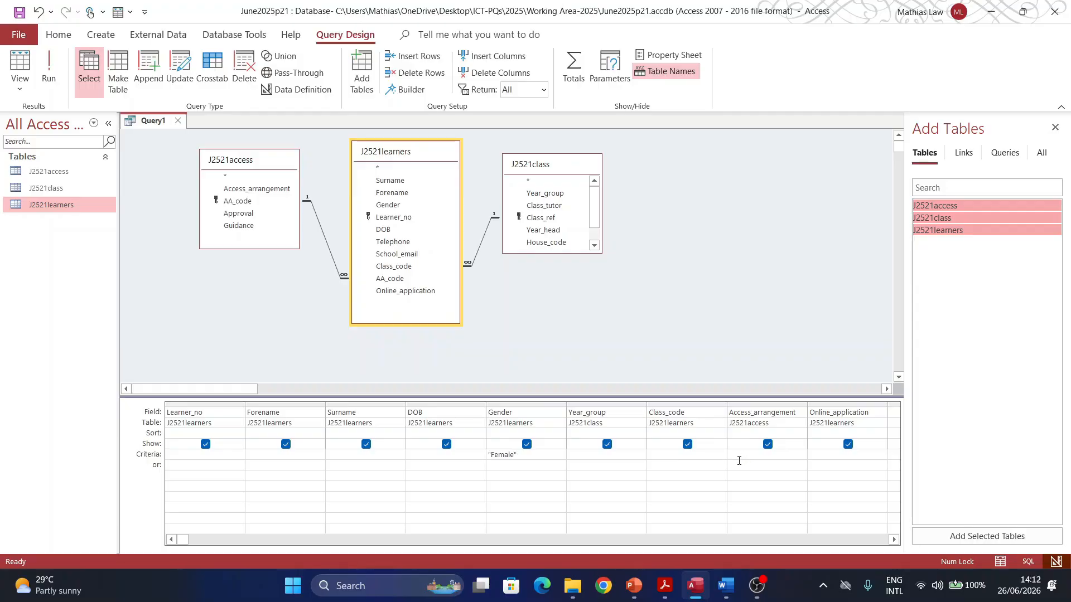
text(*time)
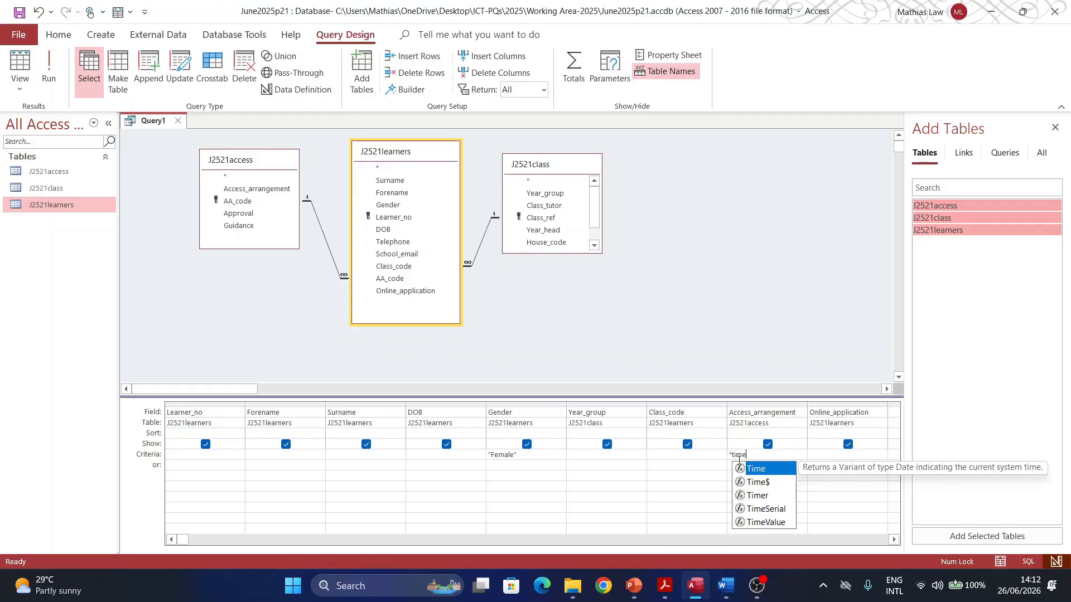
text(*)
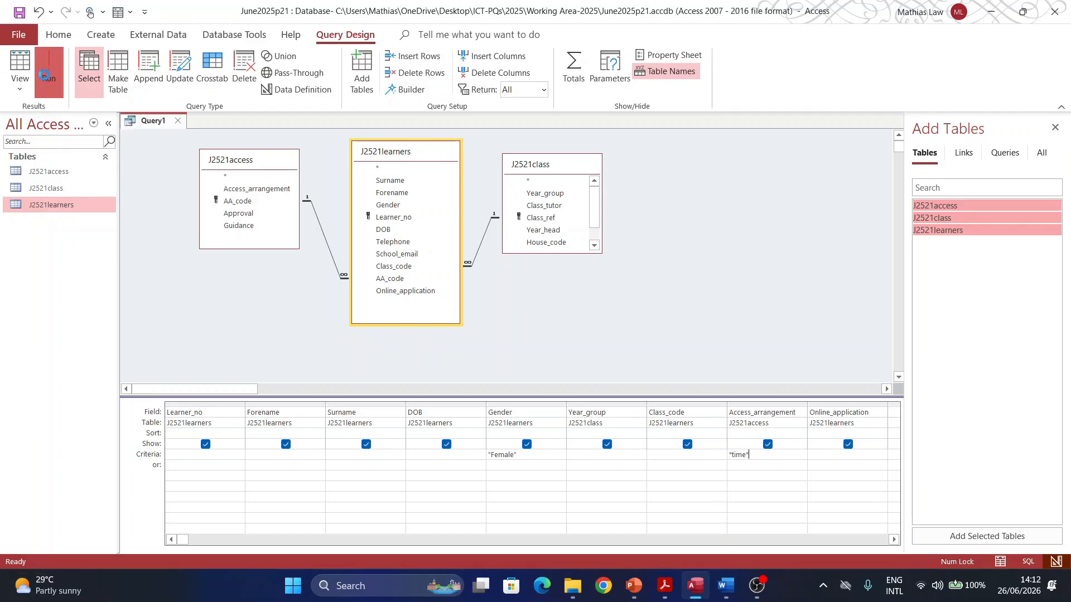
click(49, 70)
scroll(587, 218, down, 8)
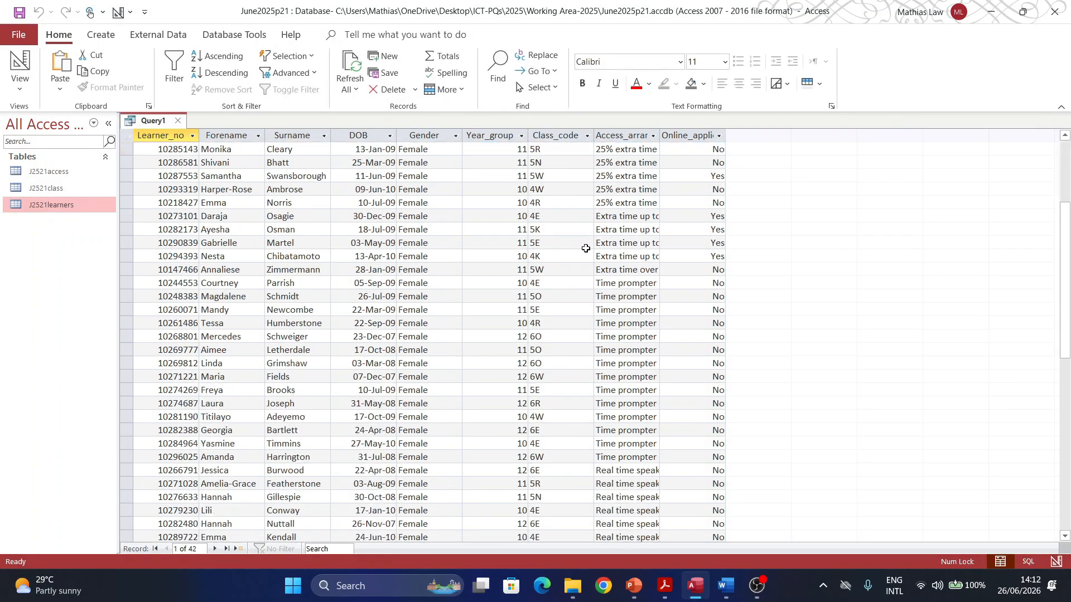
scroll(563, 284, up, 6)
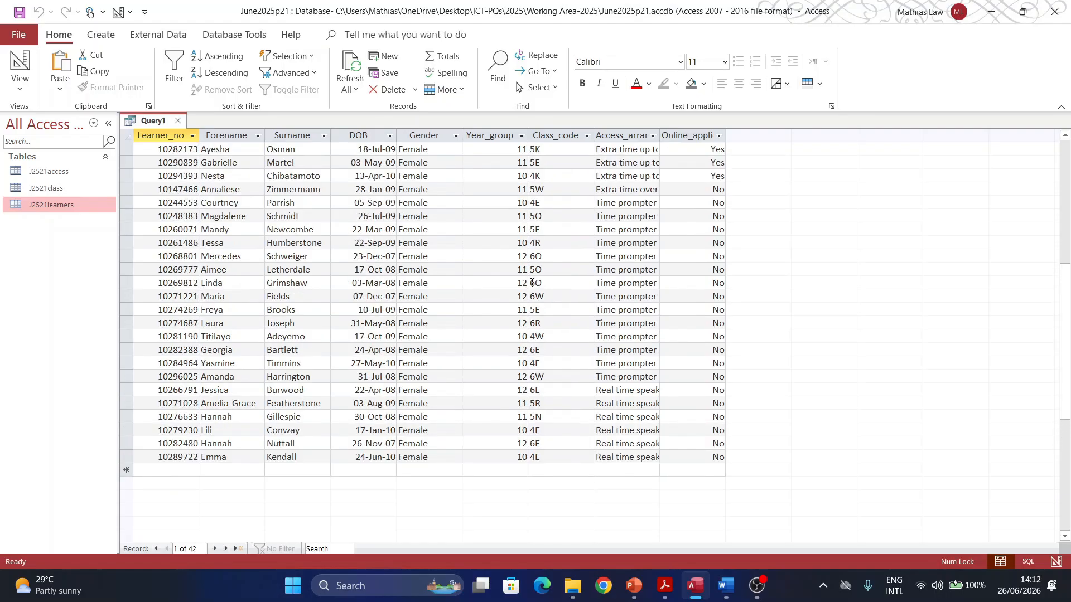
Step: Auto-fit all result columns, then close and save the query as Query1
click(125, 136)
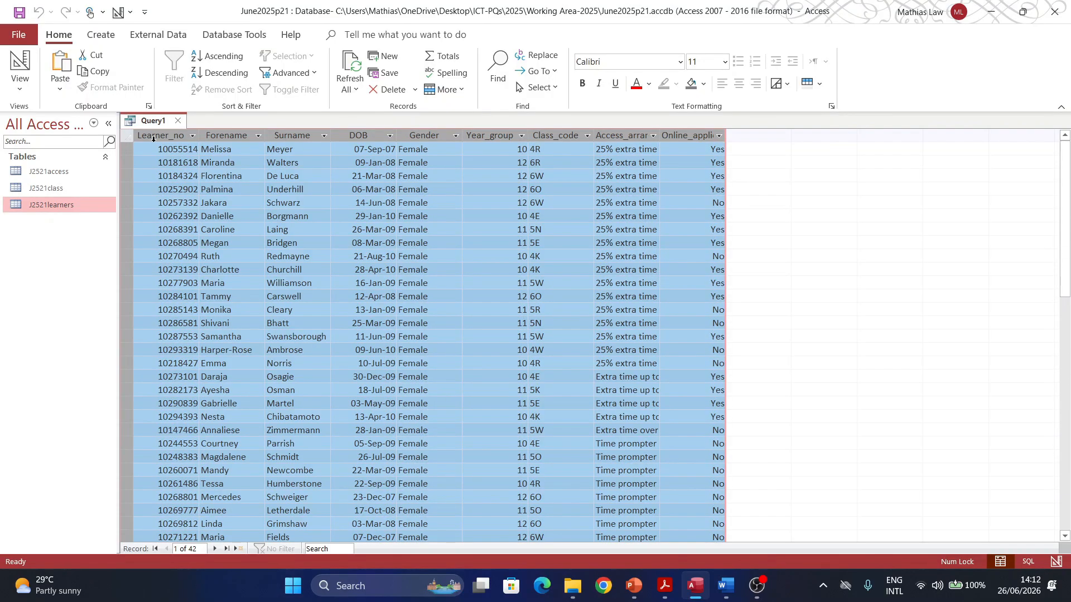
double_click(198, 136)
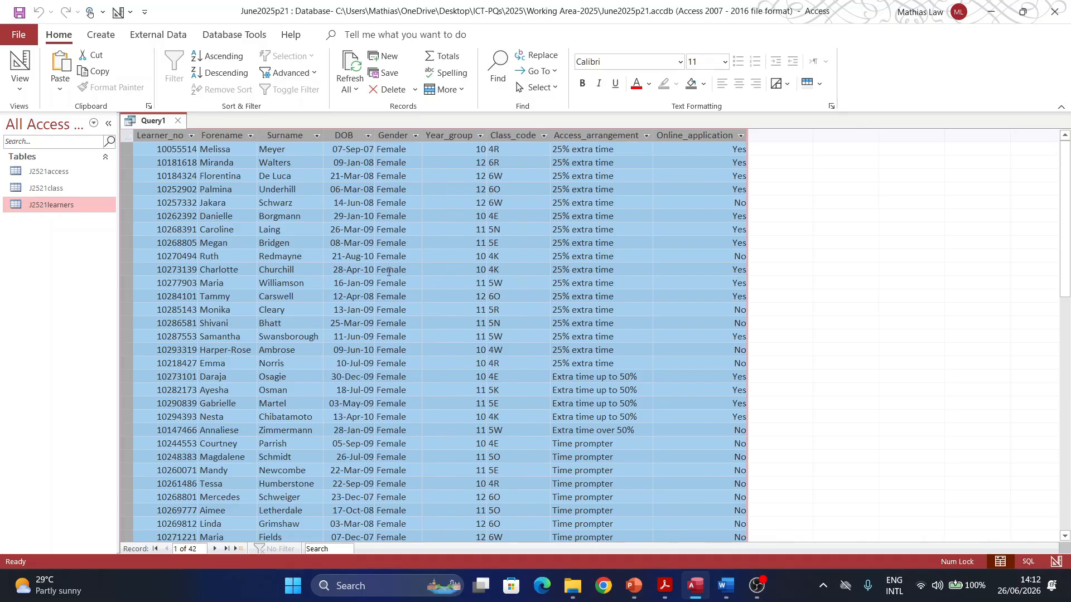
click(178, 120)
click(475, 330)
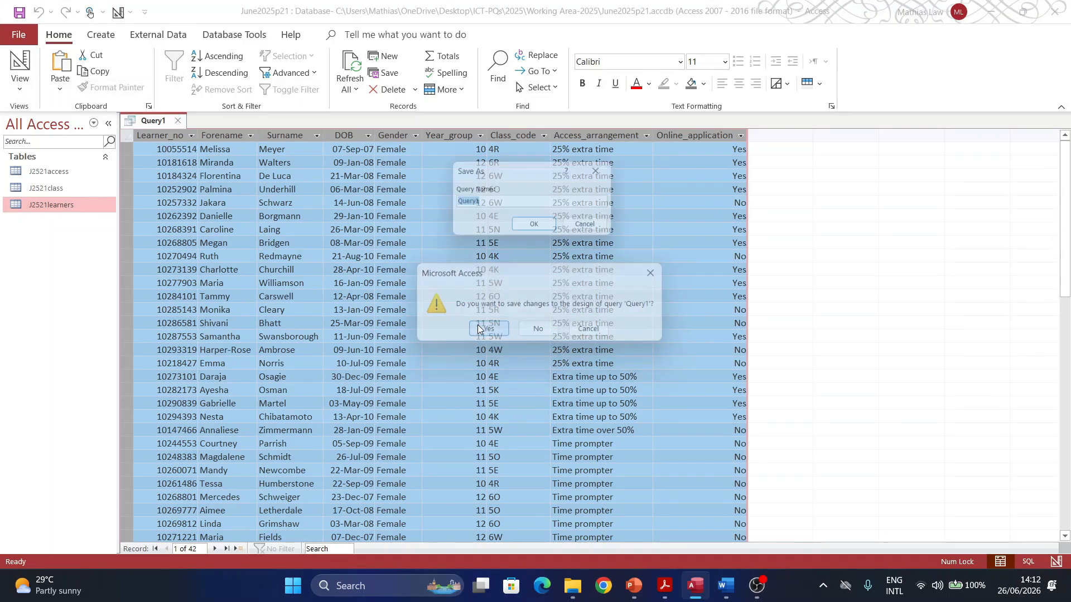
click(537, 231)
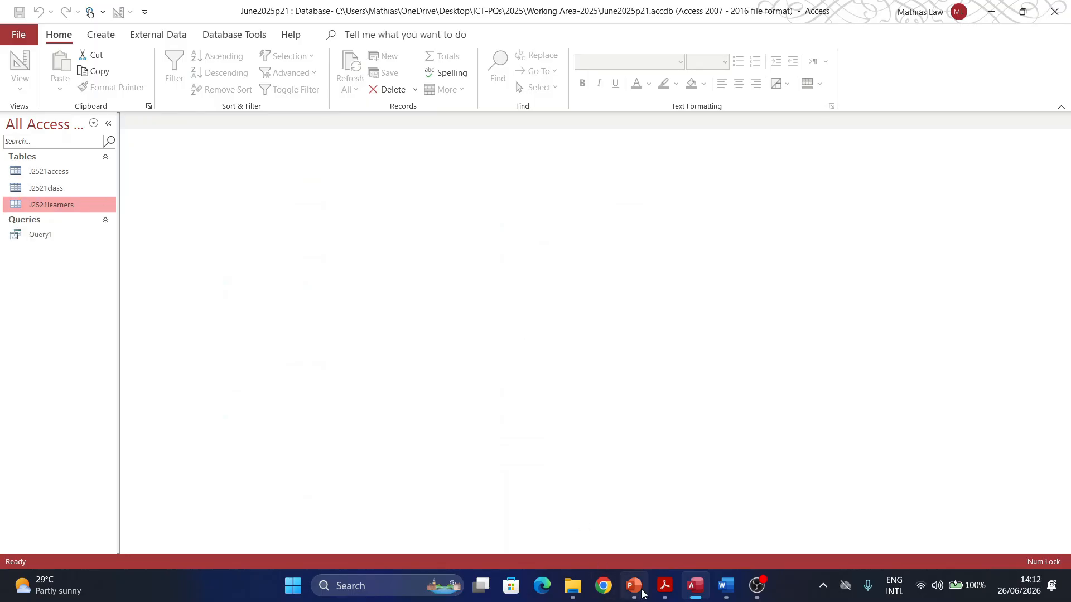
Step: Highlight the remaining requirement lines of question 20, then undo that highlight
click(664, 585)
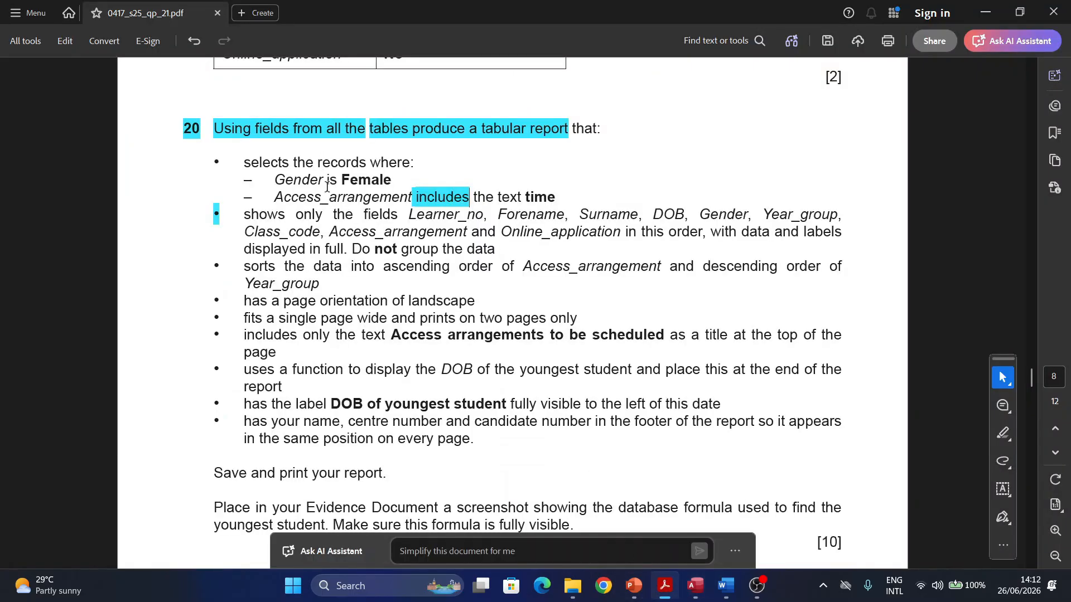
scroll(321, 196, down, 1)
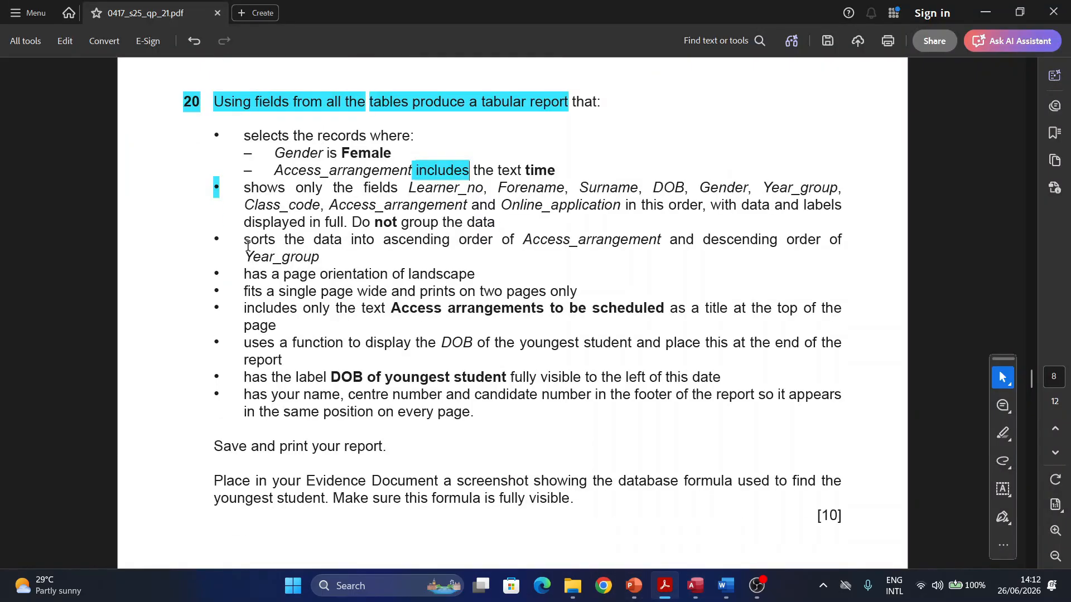
drag(244, 240, 479, 419)
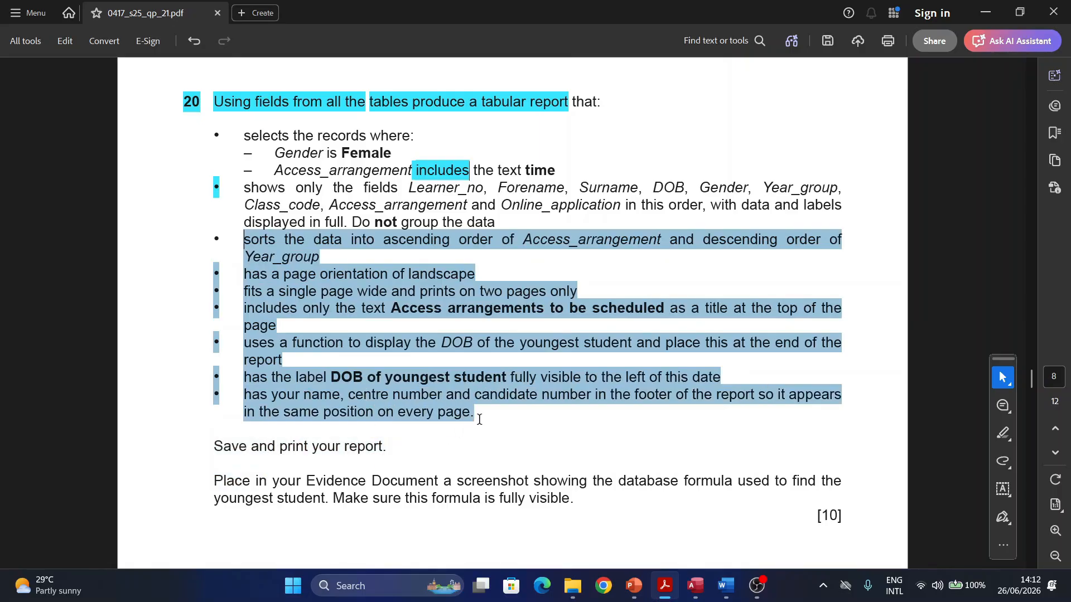
click(524, 243)
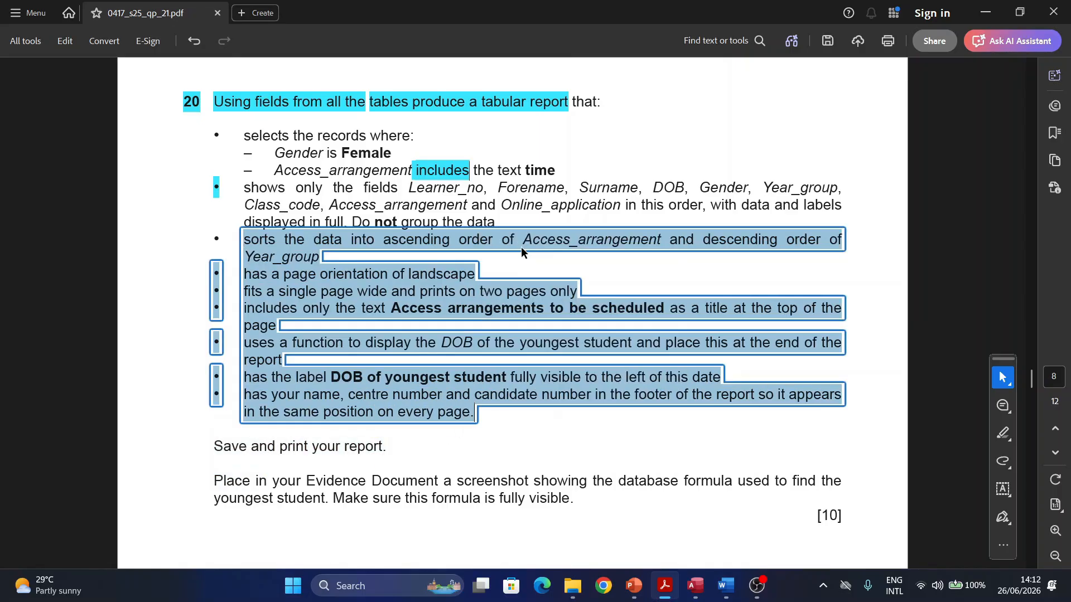
key(ctrl+z)
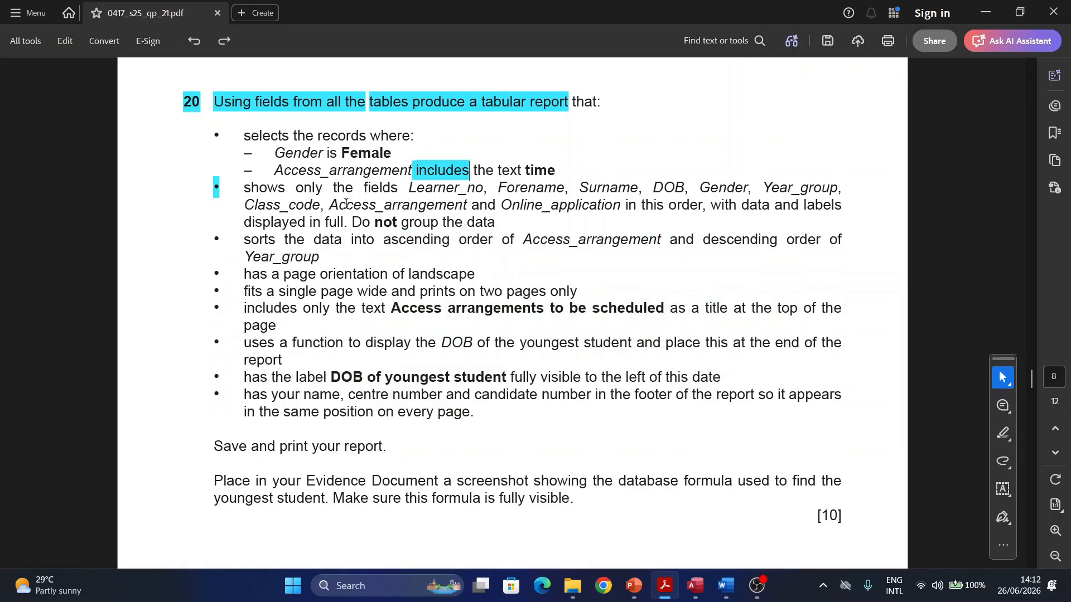
Step: Highlight in cyan the bullets for selecting the records and sorting the data
drag(217, 131, 212, 134)
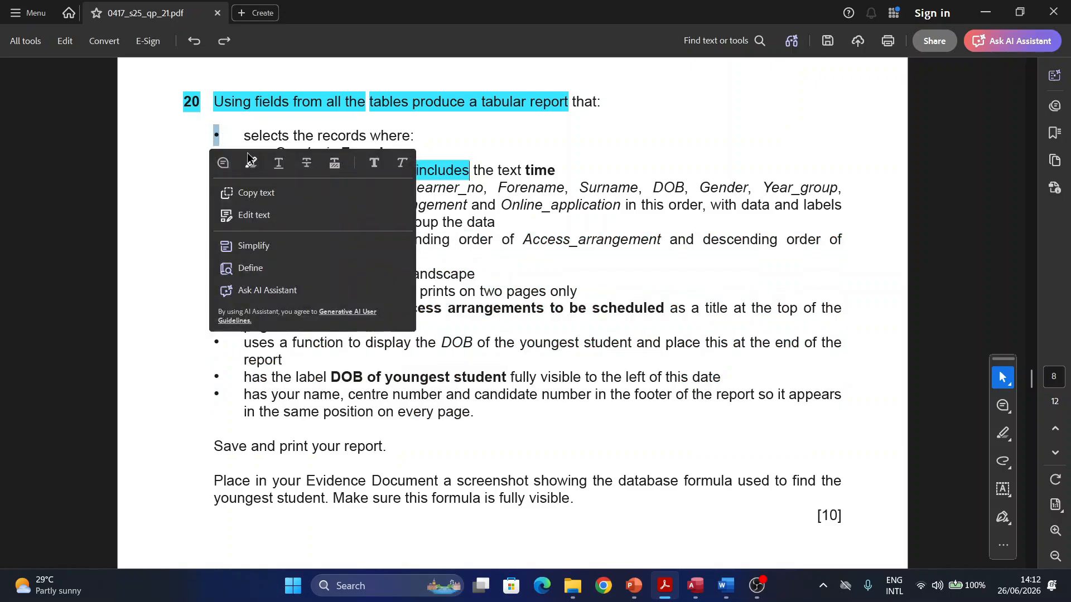
click(250, 161)
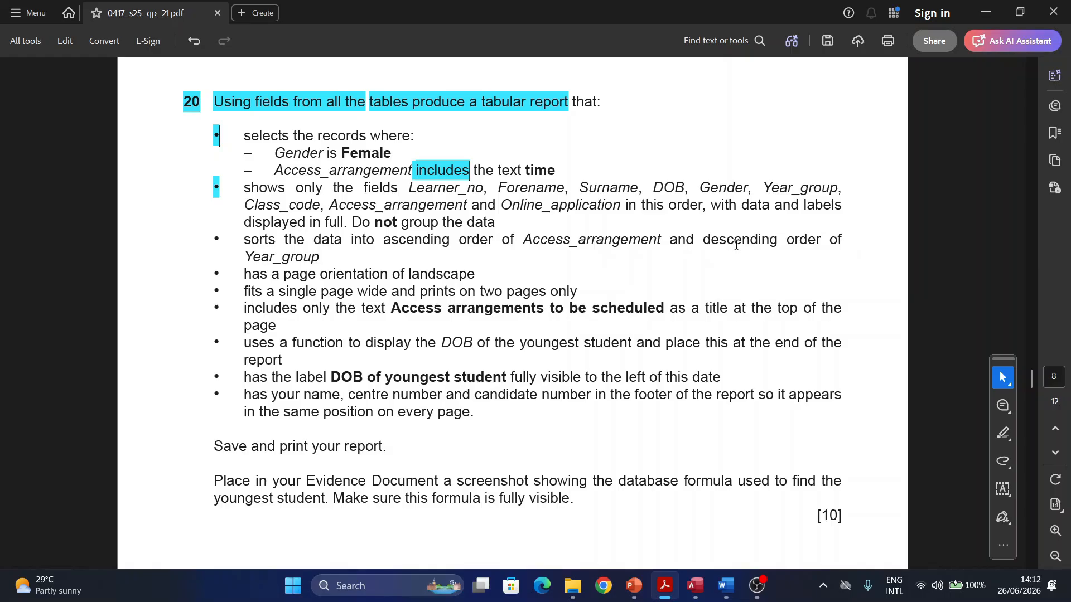
drag(225, 239, 211, 238)
click(247, 267)
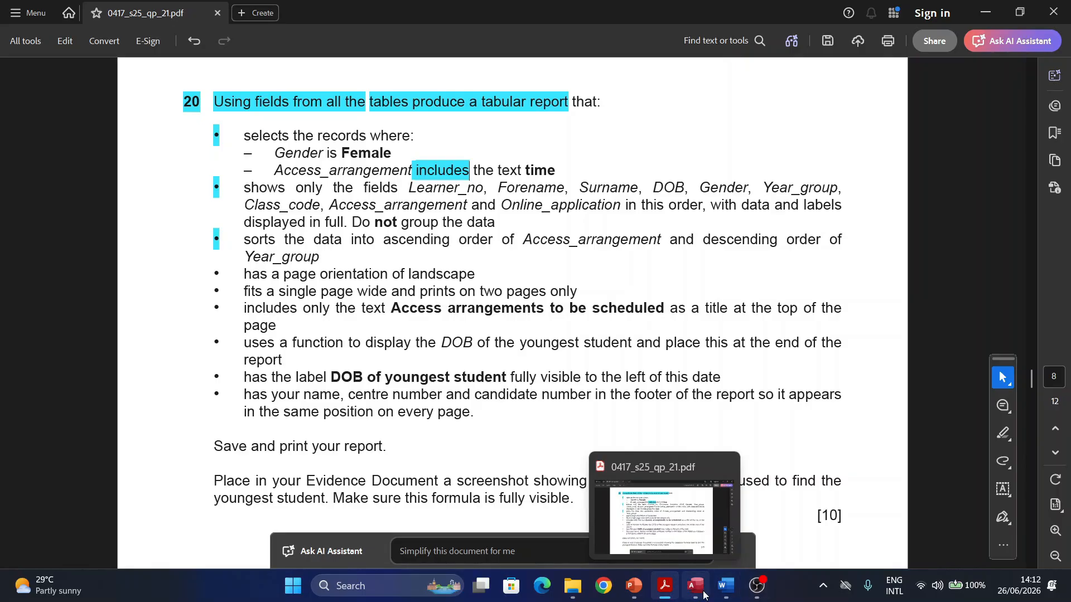
mouse_move(695, 598)
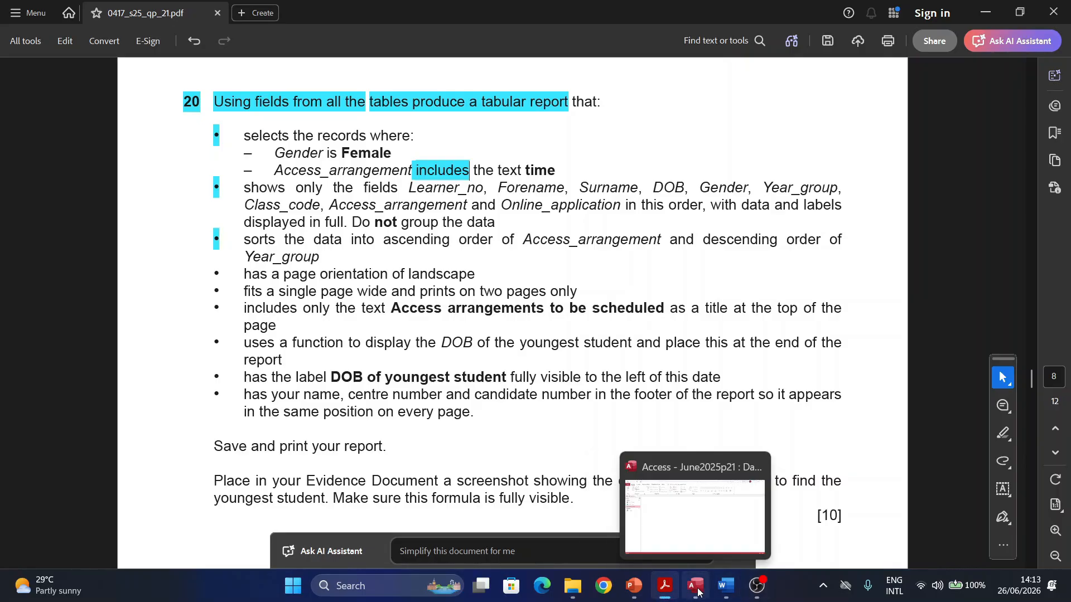
Step: Start a Report Wizard on Query1 with all its fields and reach the grouping step
click(695, 591)
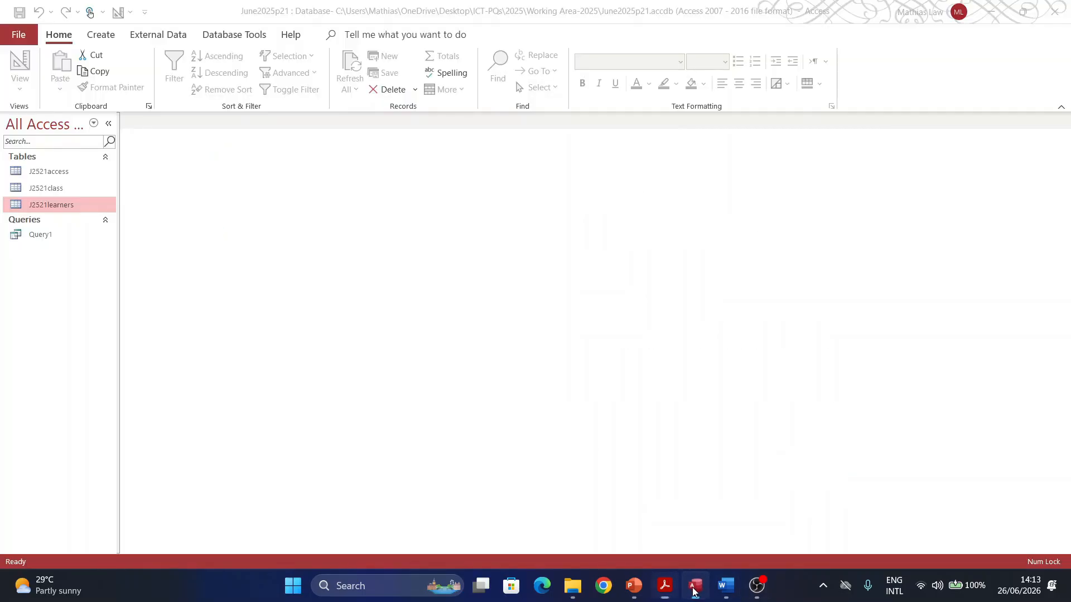
click(100, 35)
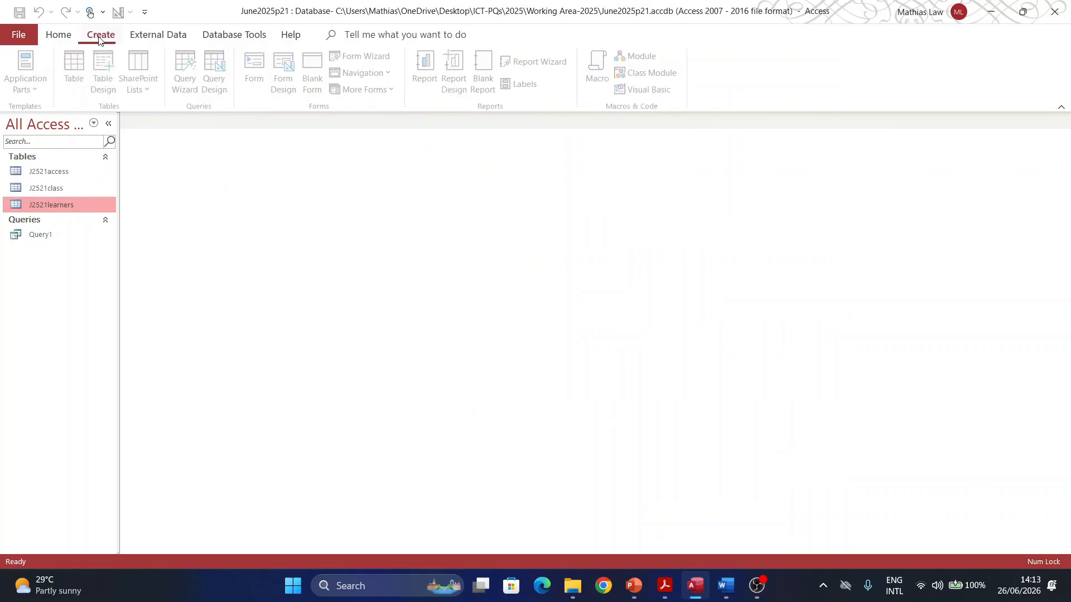
click(46, 235)
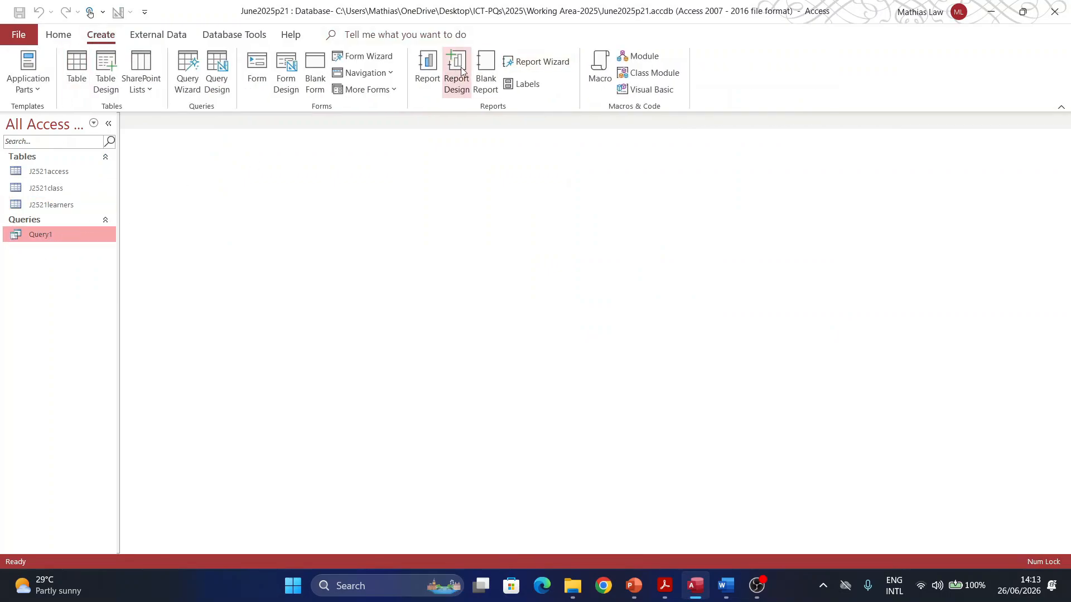
click(546, 62)
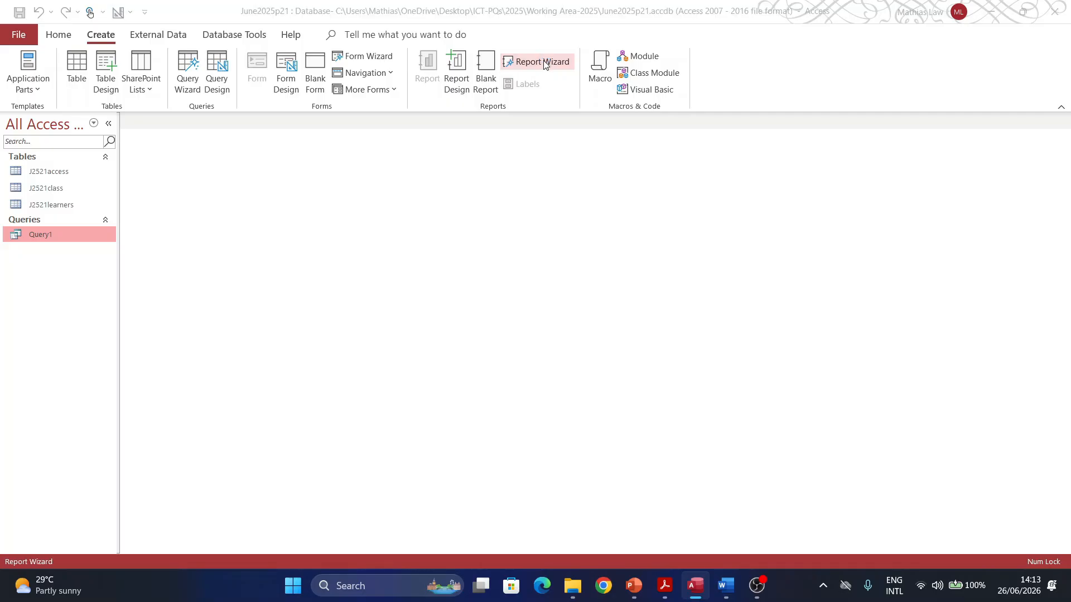
click(513, 261)
click(612, 341)
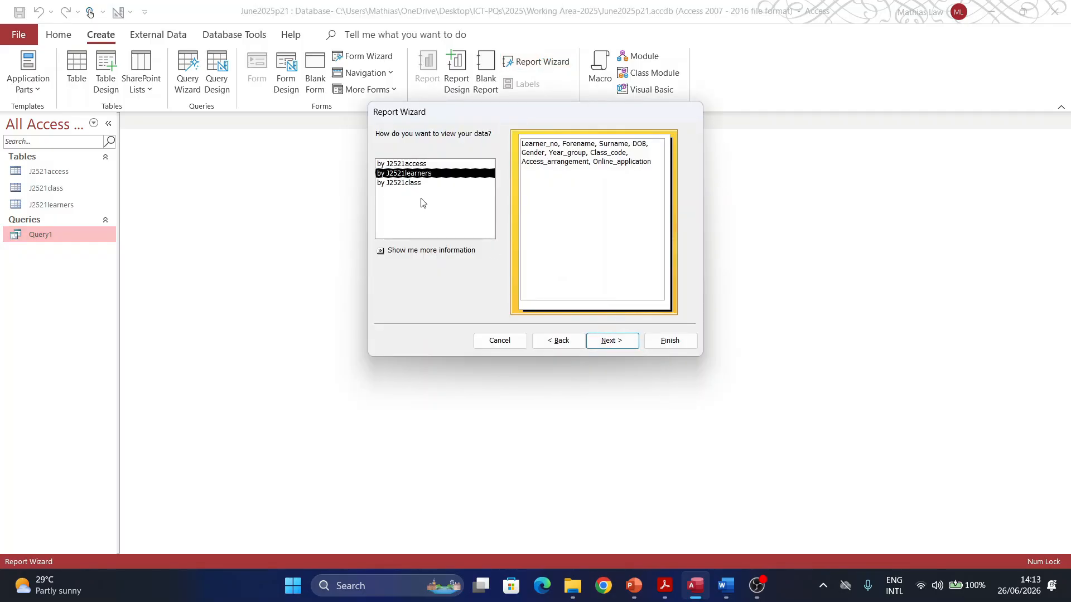
click(665, 586)
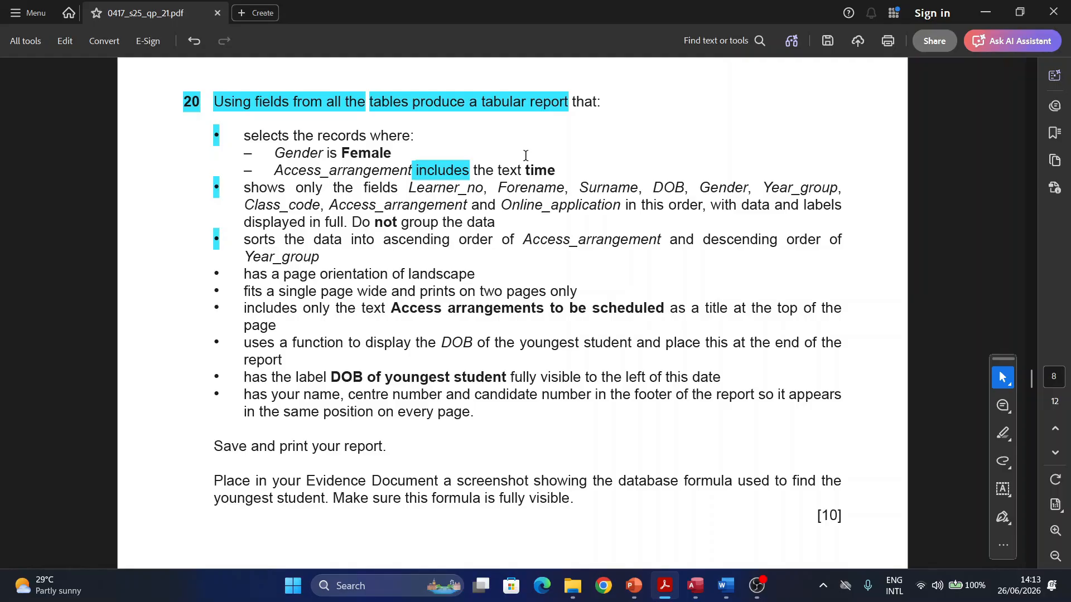
Step: Highlight 'Do not group the data' in cyan in question 20
drag(354, 223, 495, 223)
click(519, 250)
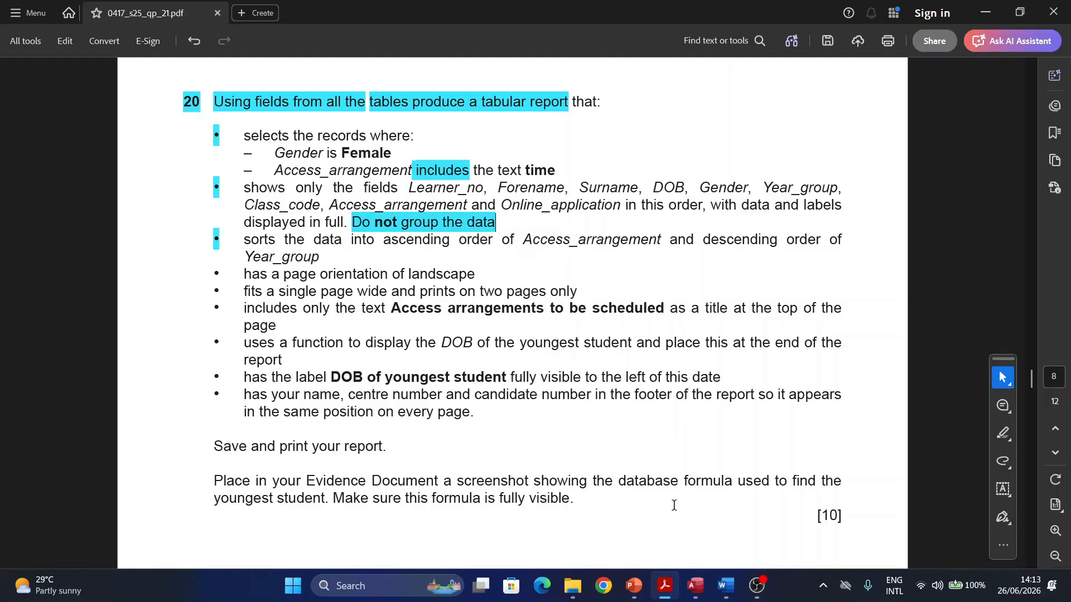
click(694, 585)
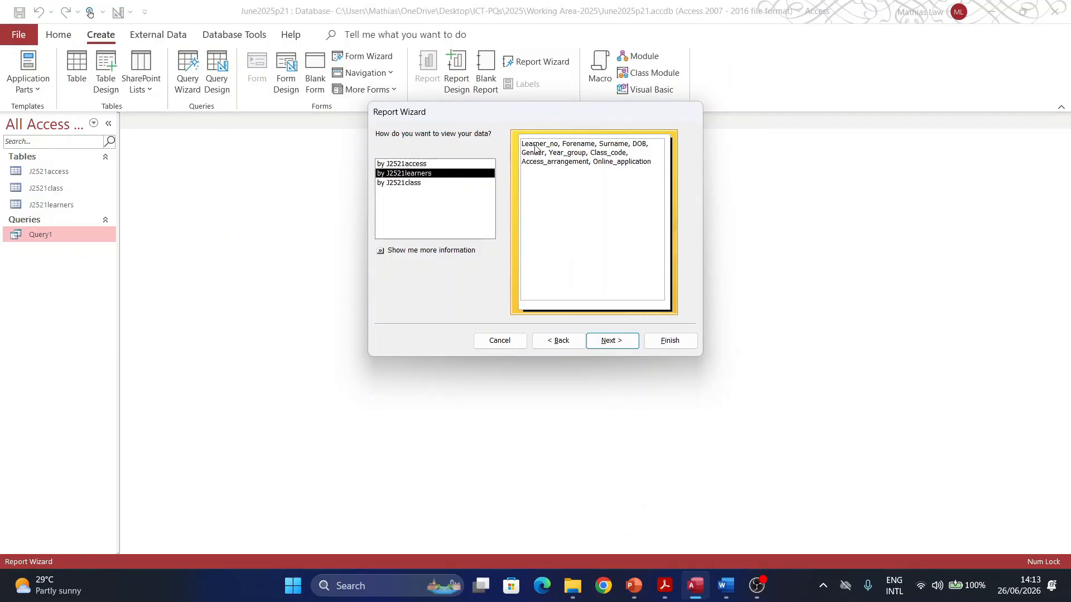
Step: View the report data by J2521learners with no grouping, and reach the layout step
click(412, 164)
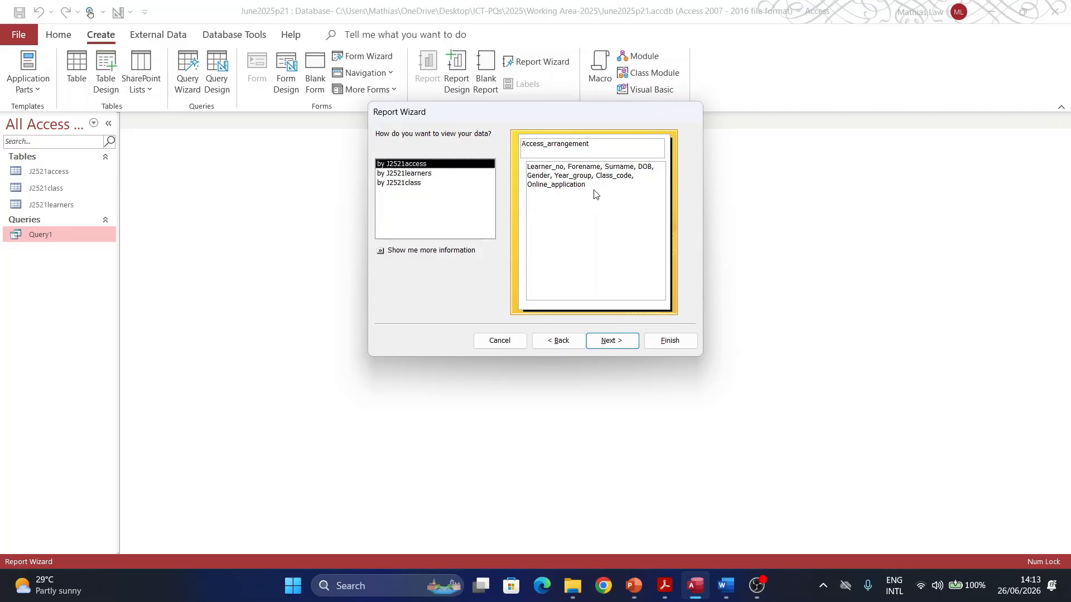
click(415, 187)
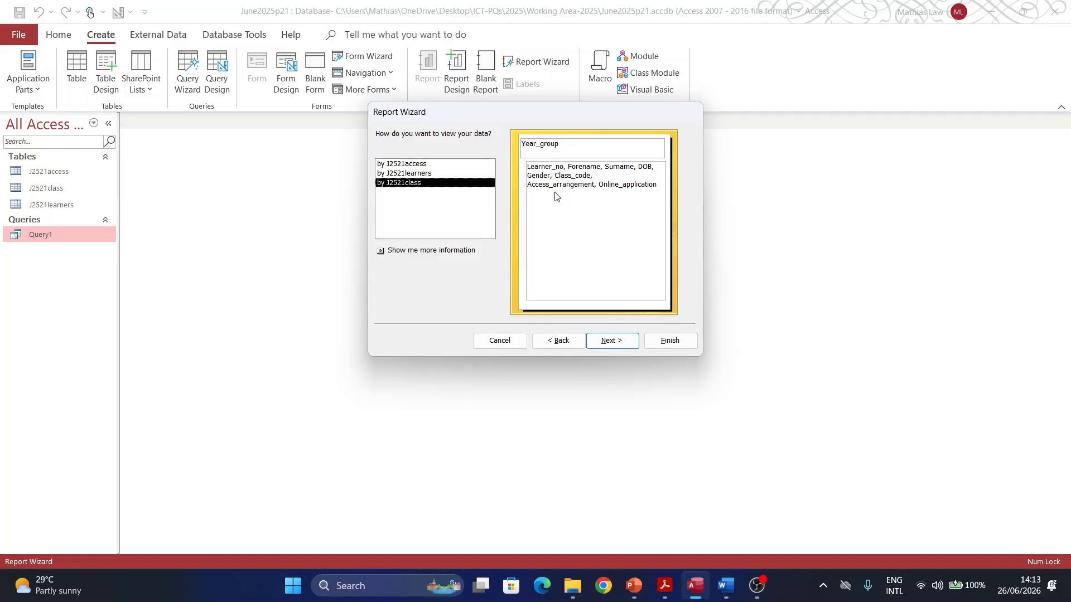
click(407, 173)
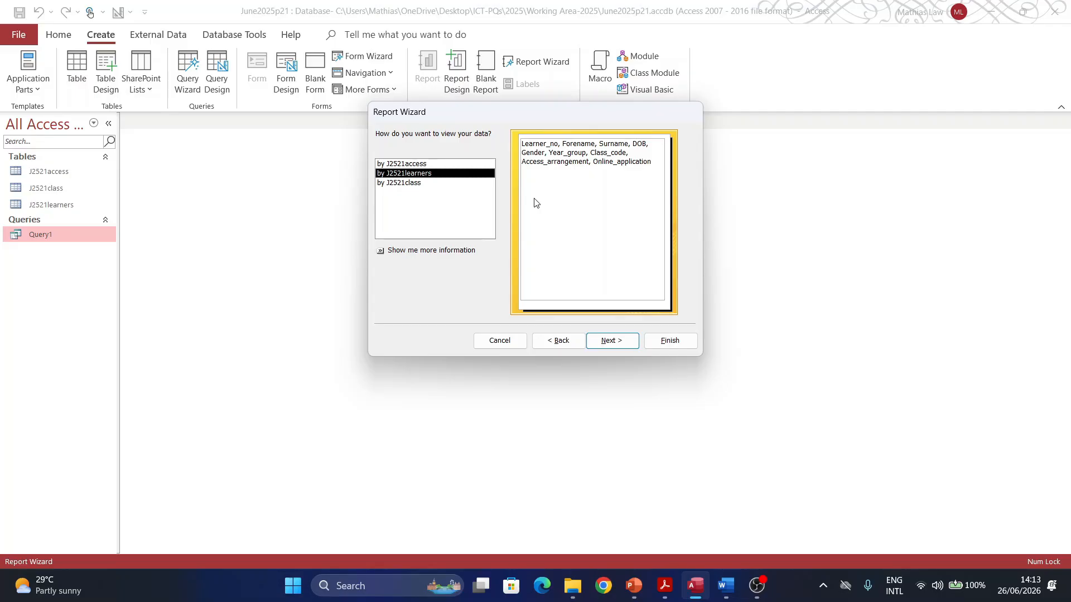
click(610, 341)
click(610, 343)
click(610, 342)
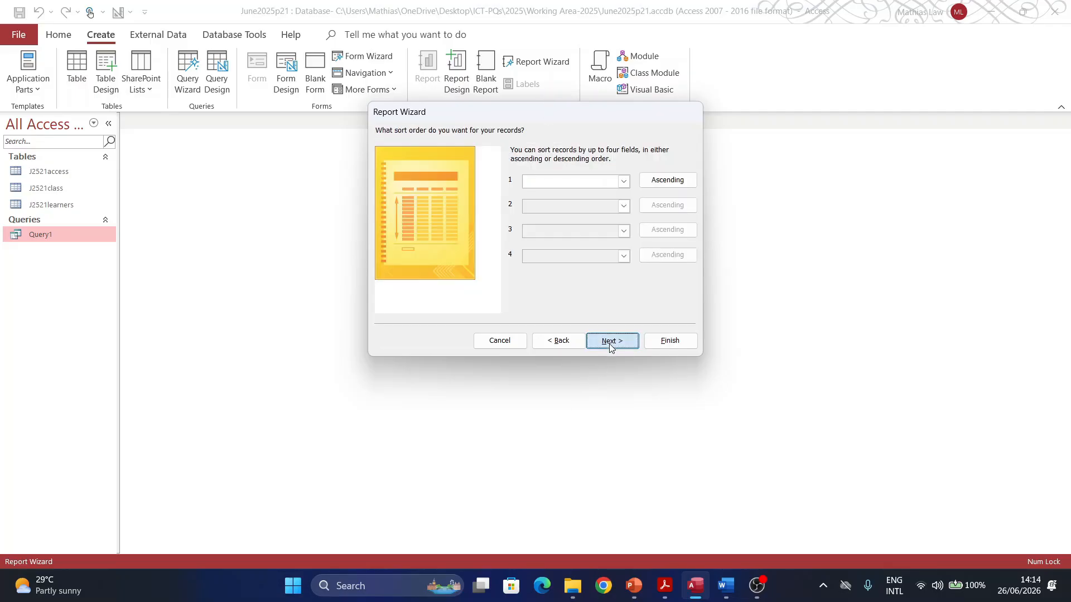
click(610, 342)
click(564, 340)
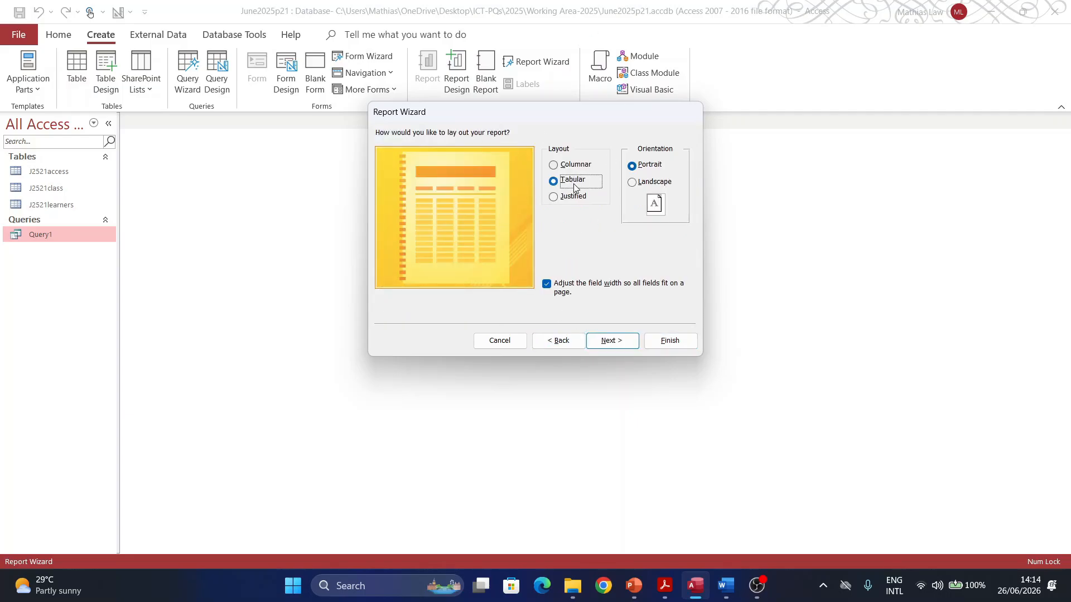
click(665, 585)
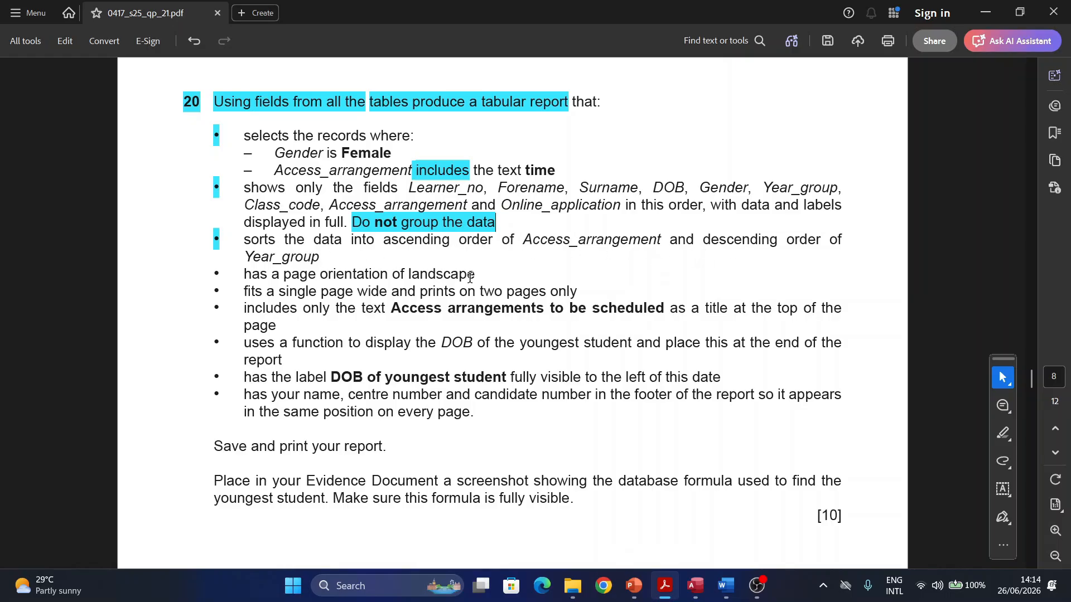
Step: Highlight the bullet of the 'page orientation of landscape' requirement in question 20
triple_click(210, 269)
click(209, 270)
drag(209, 269, 221, 273)
click(684, 590)
Step: Choose Landscape, finish the report set to modify its design, and open Layout View
click(633, 184)
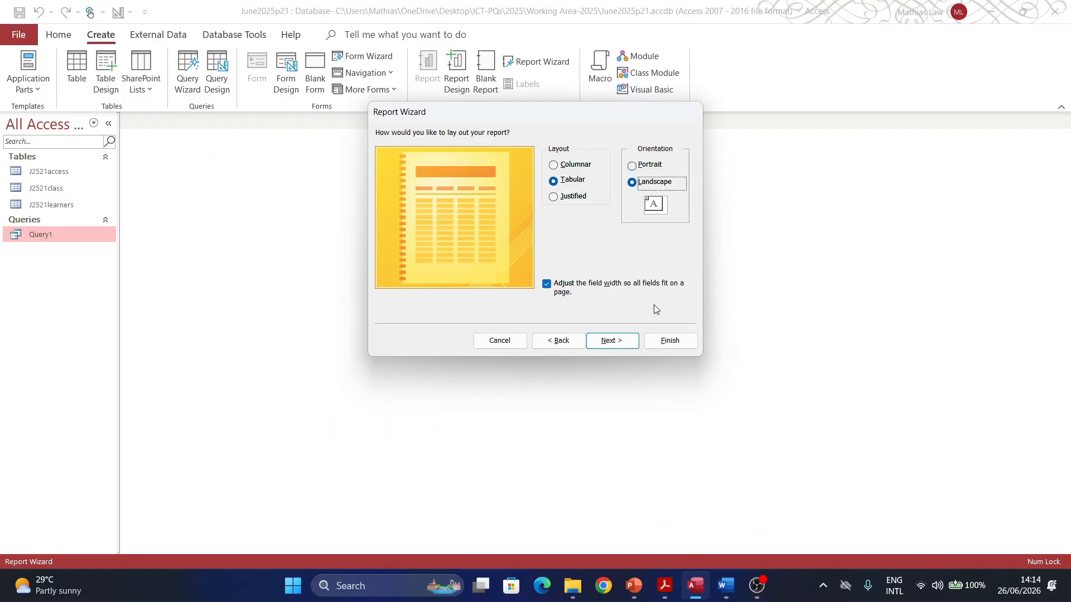
click(612, 339)
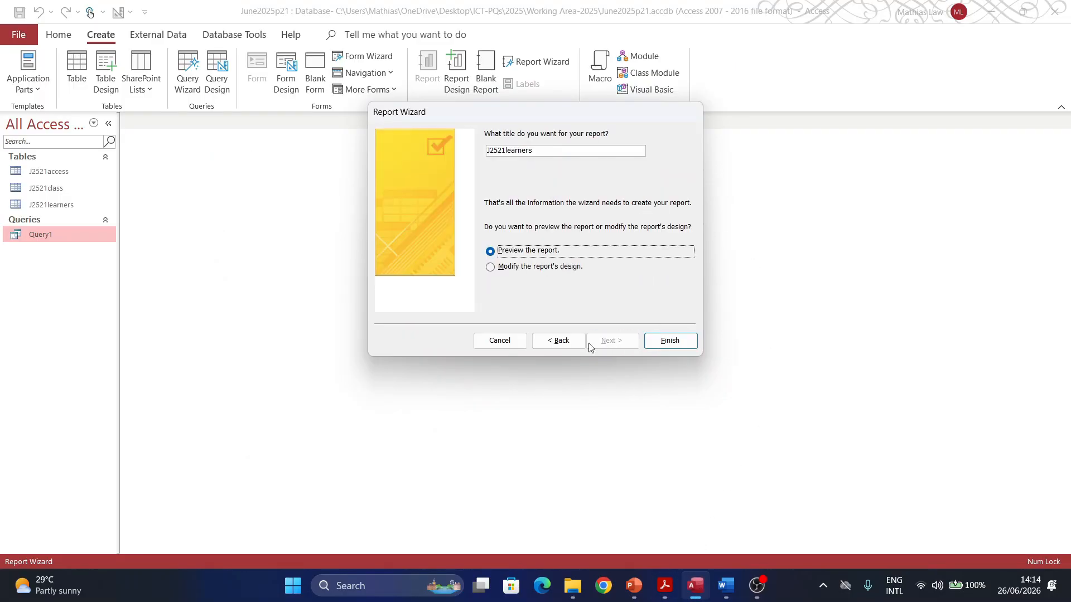
click(580, 270)
click(669, 340)
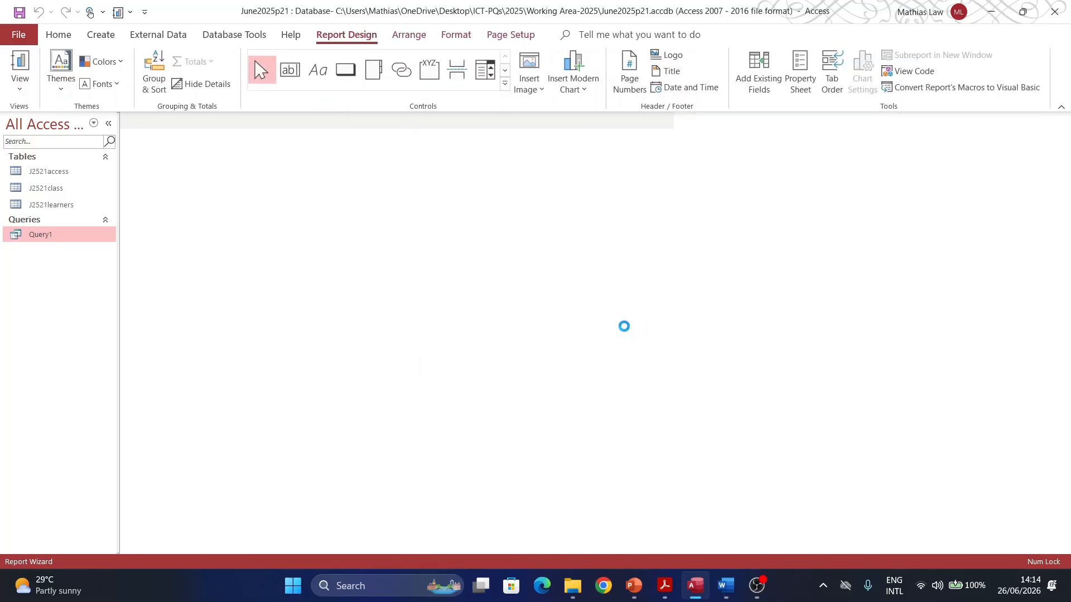
click(17, 84)
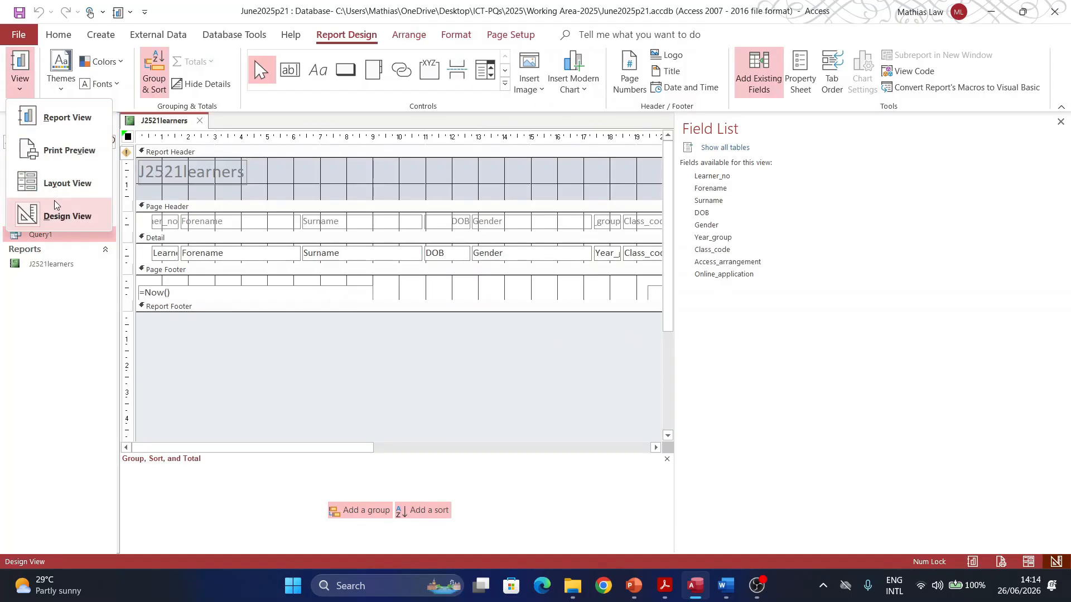
click(60, 184)
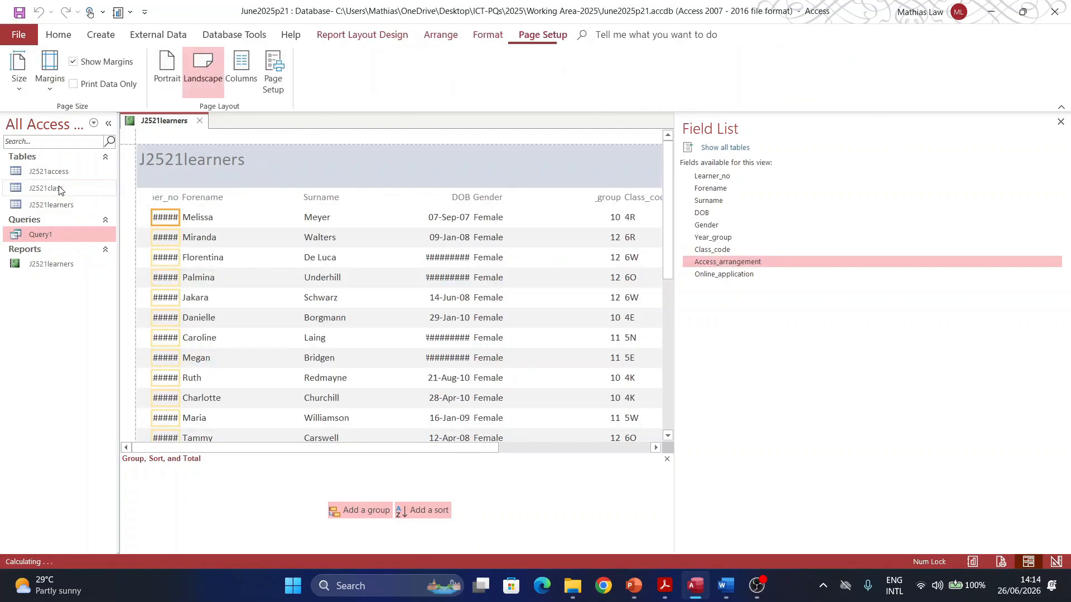
Step: Add a sort on Access_arrangement, A on top
scroll(264, 415, down, 1)
scroll(265, 415, down, 4)
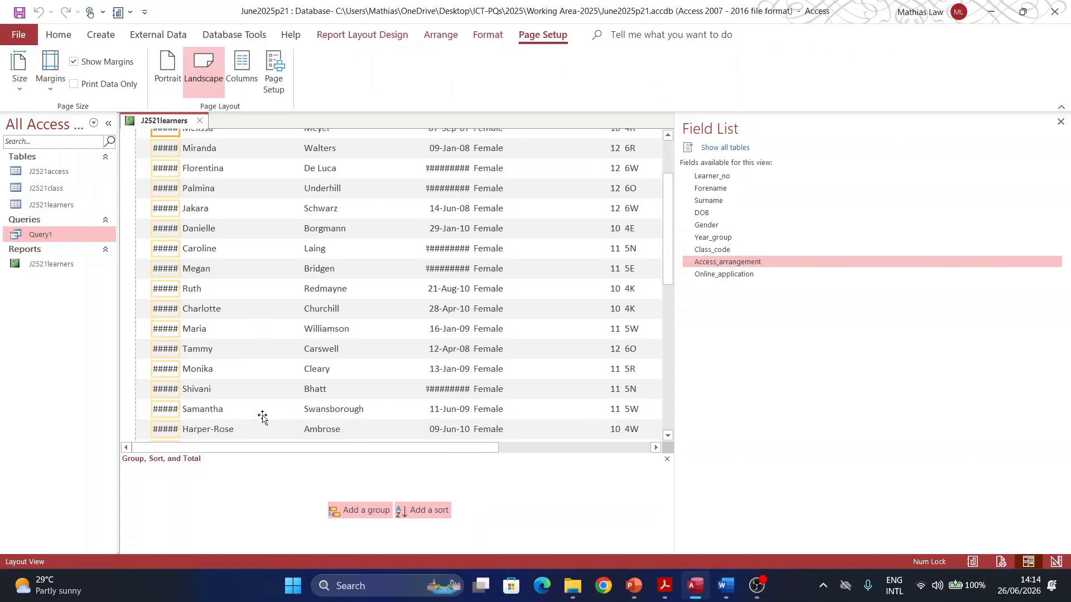
scroll(233, 285, up, 5)
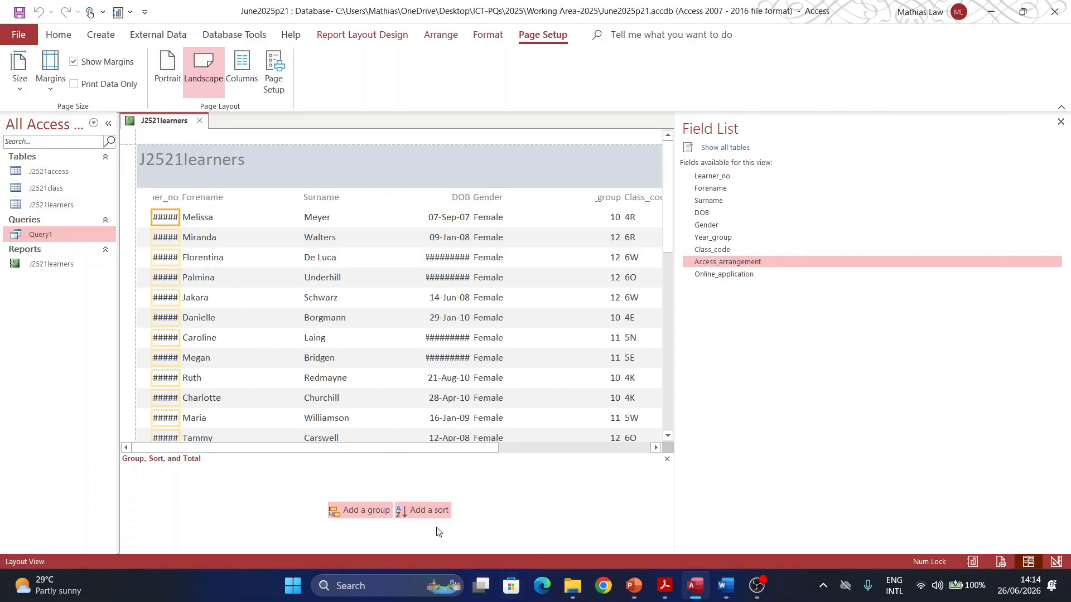
click(430, 512)
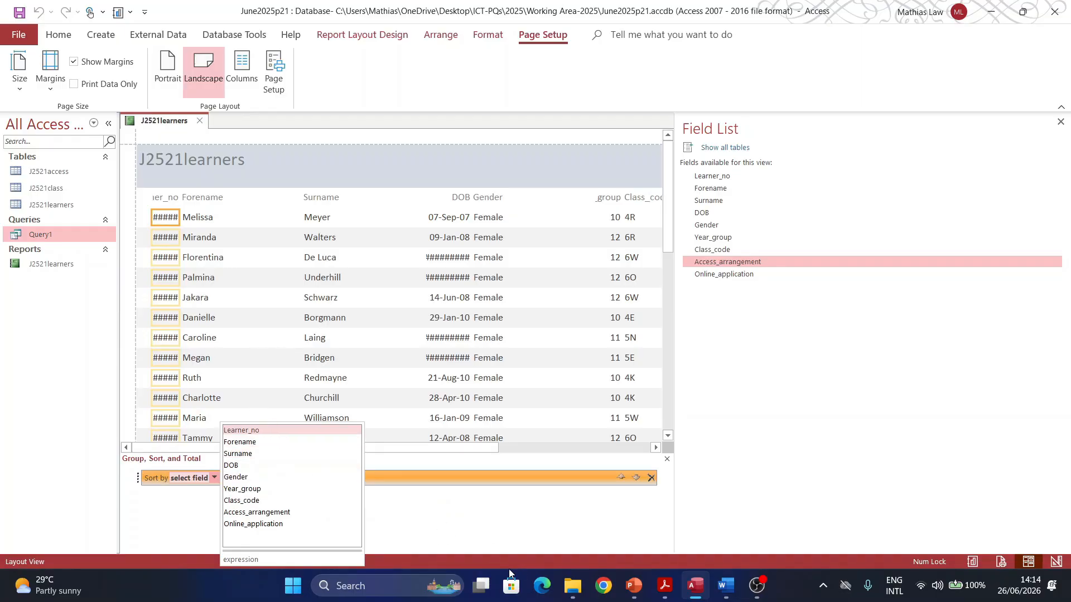
click(669, 592)
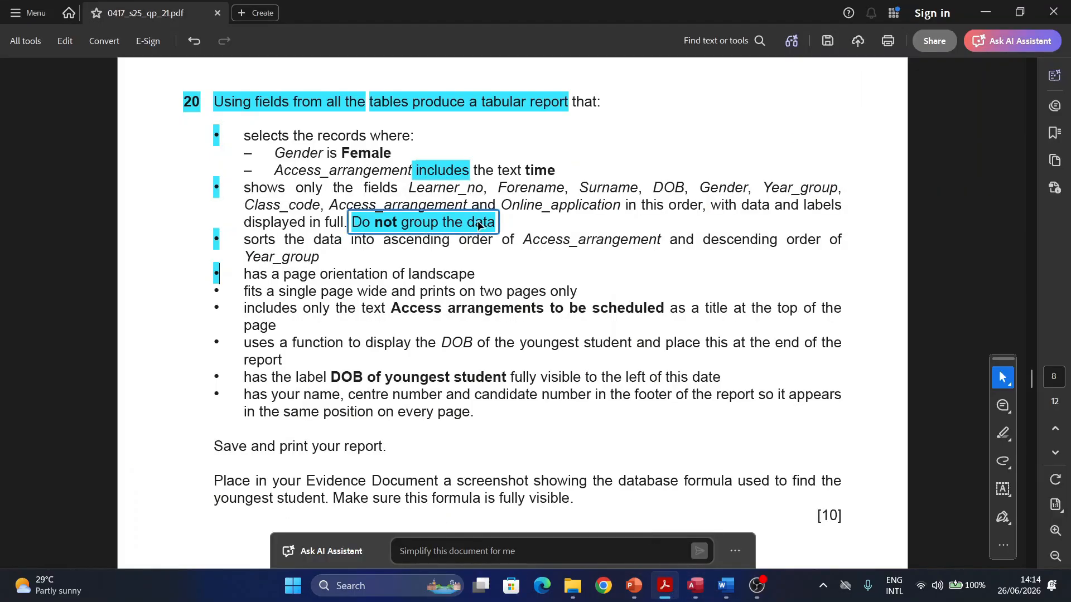
scroll(478, 207, up, 1)
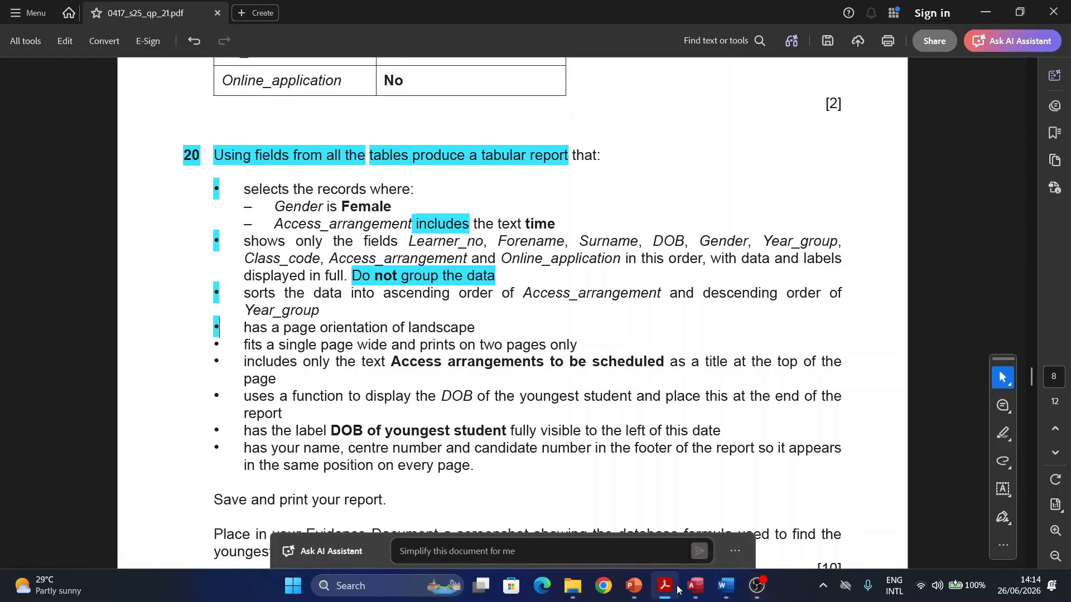
click(694, 585)
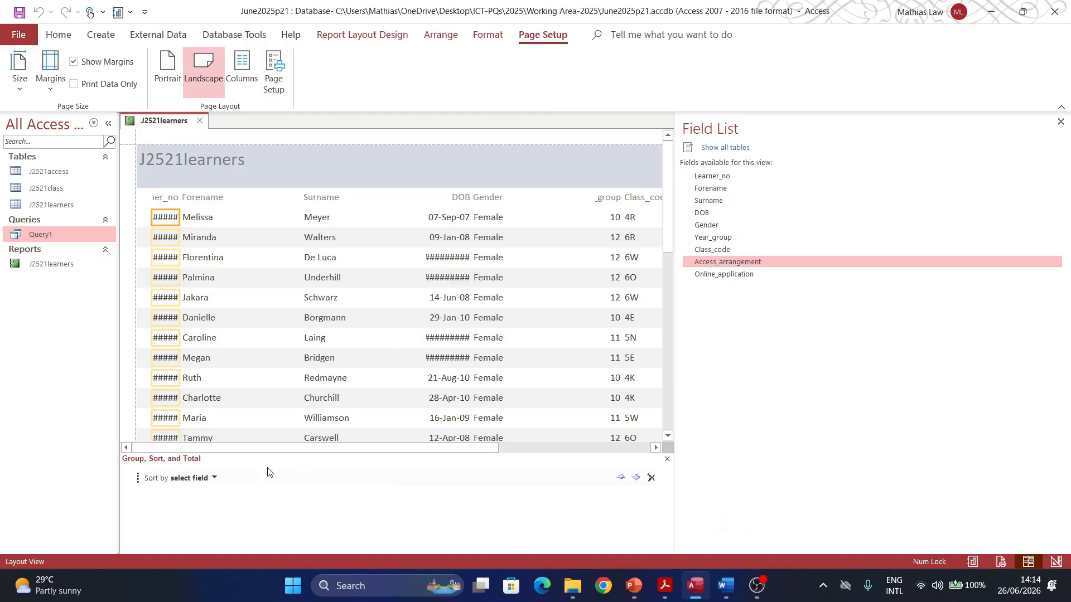
click(214, 478)
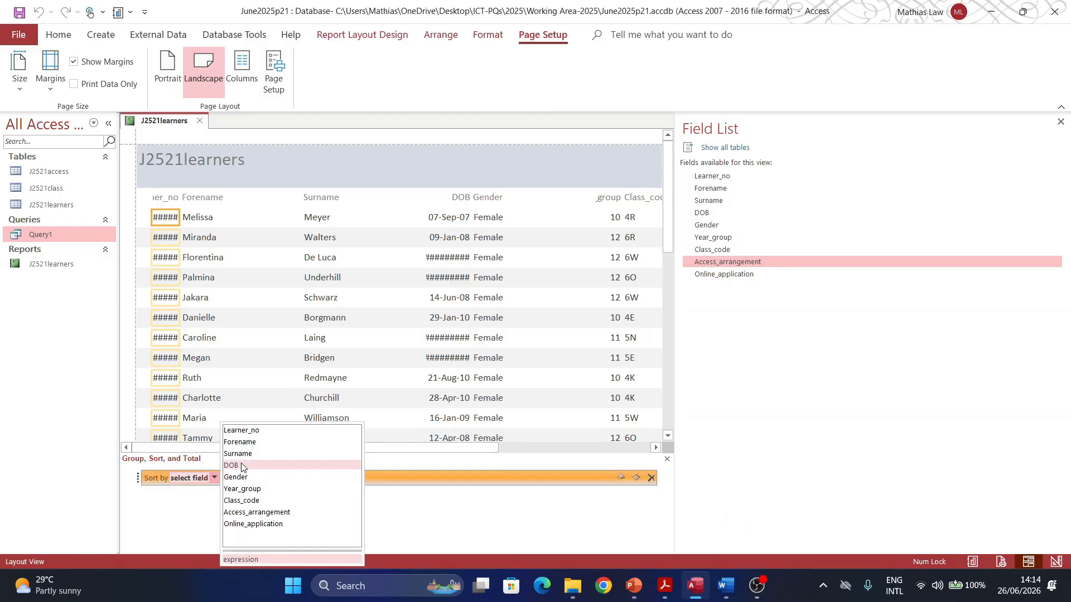
click(243, 512)
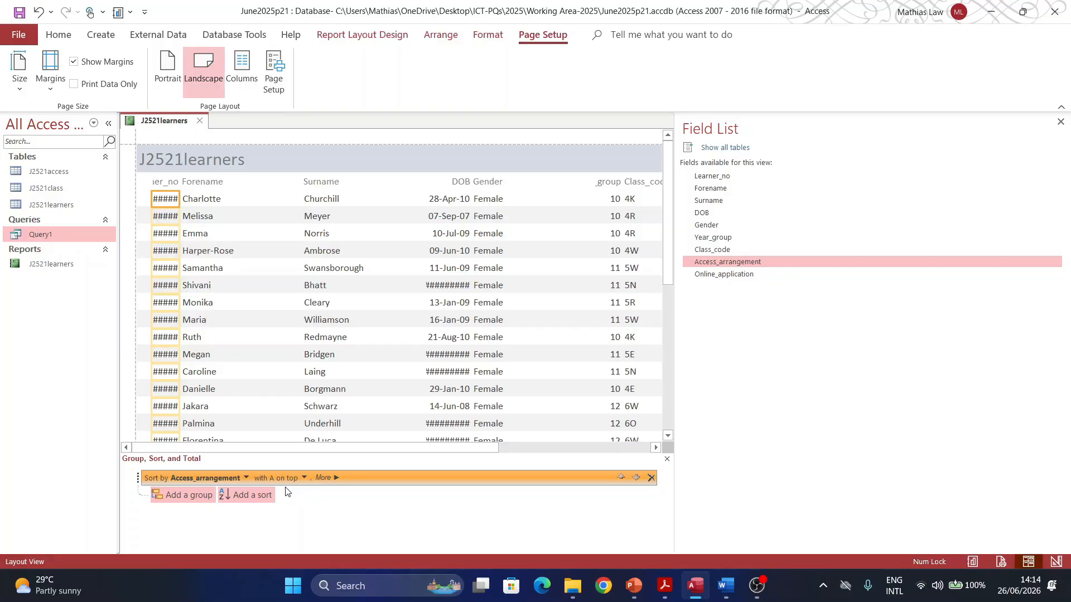
click(303, 479)
click(282, 493)
Step: Add a second sort on Year_group from largest to smallest, then close the pane
click(251, 496)
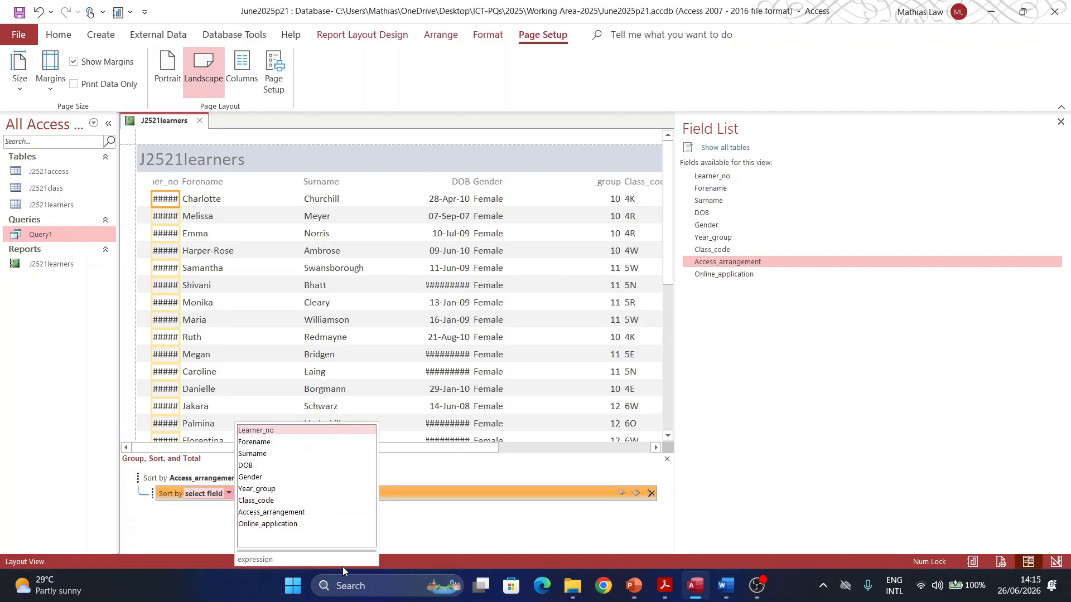
click(658, 585)
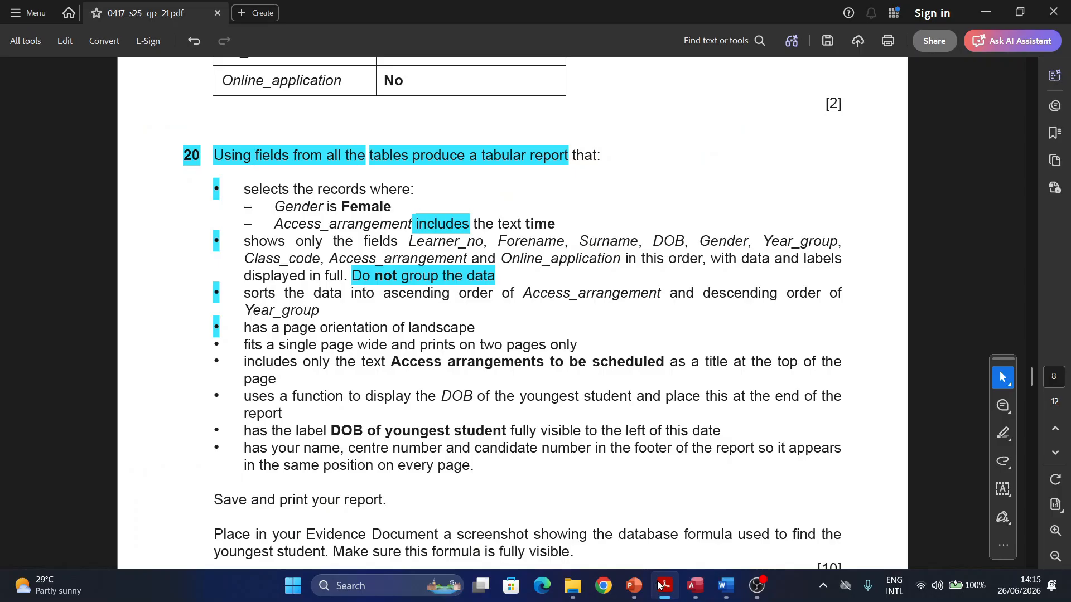
click(667, 589)
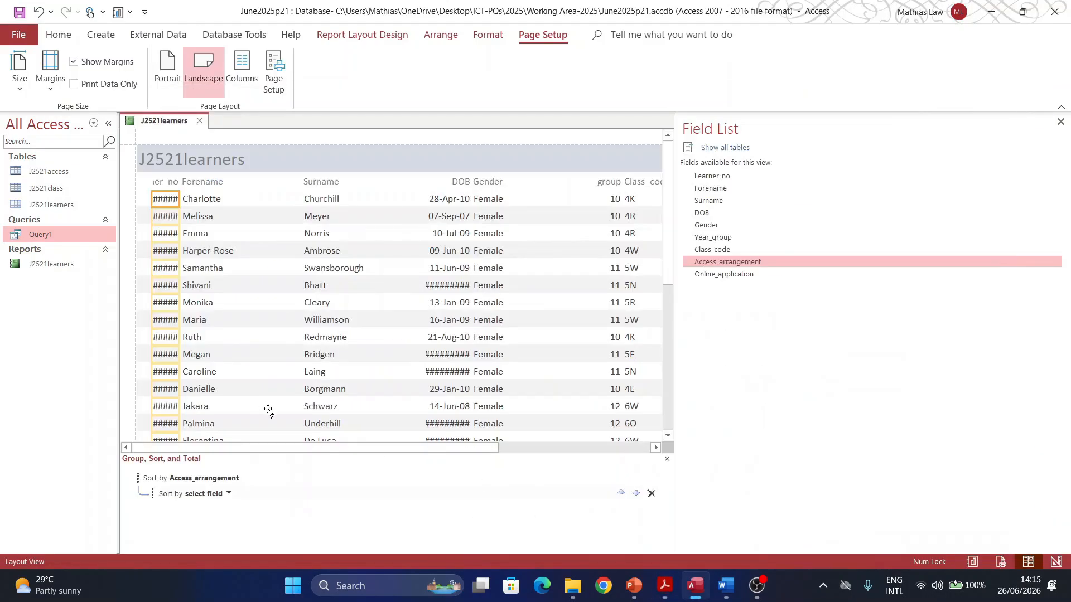
click(230, 494)
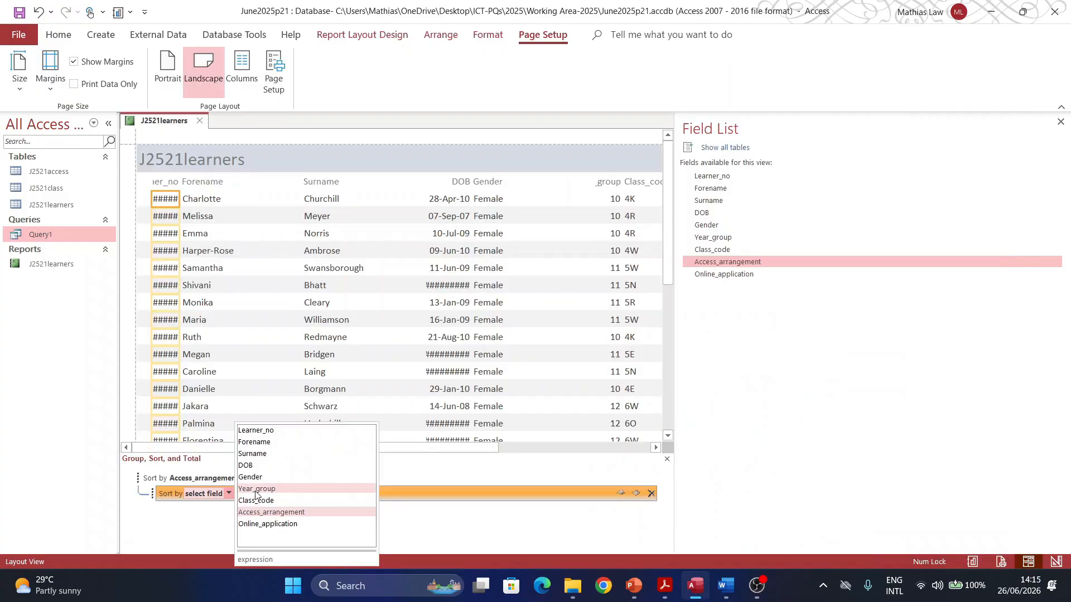
click(257, 489)
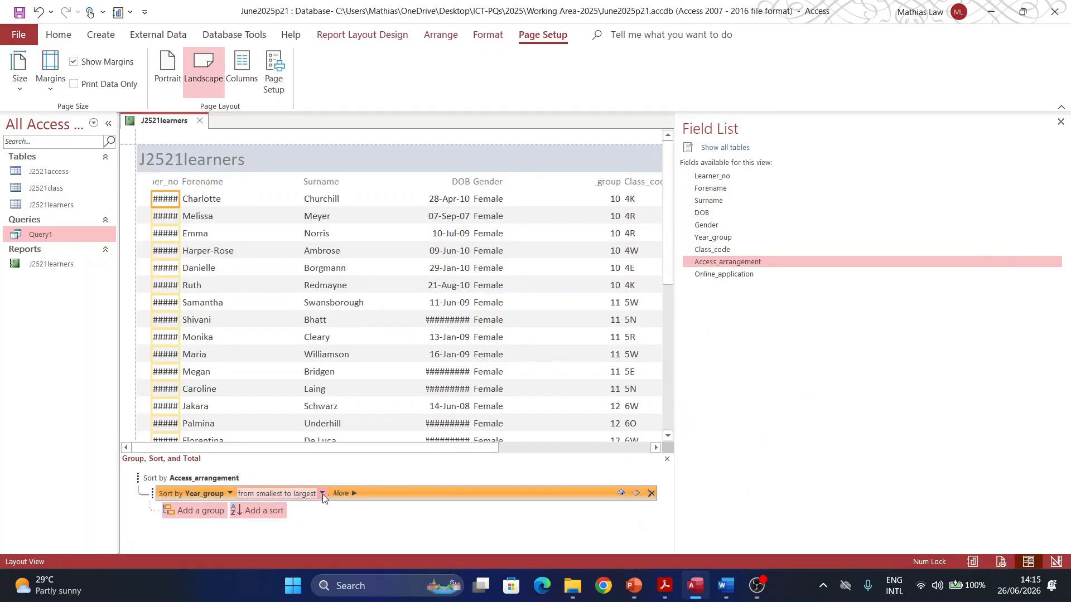
click(277, 494)
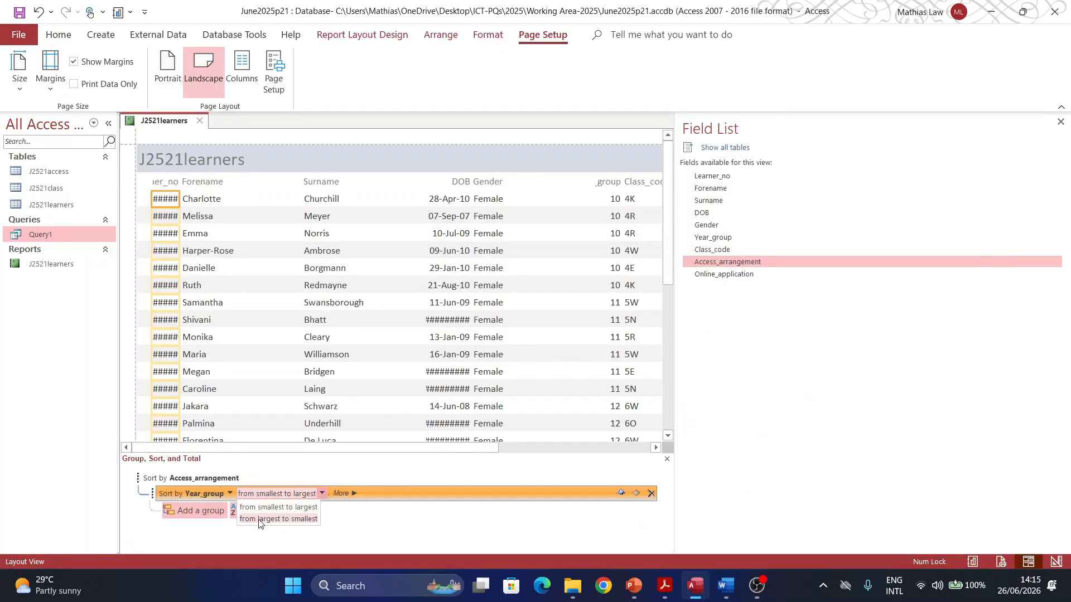
click(259, 520)
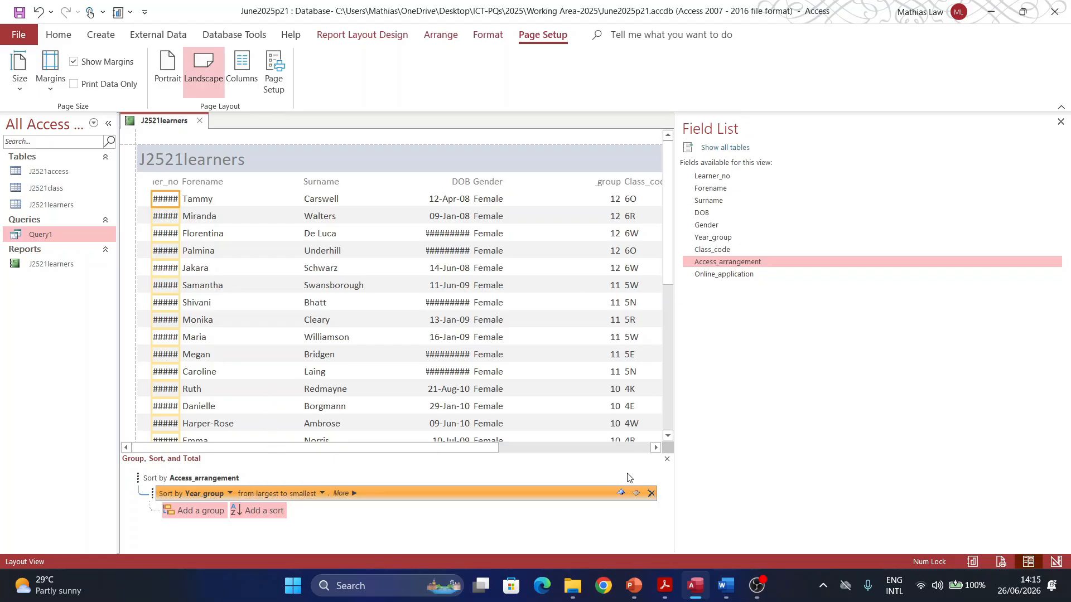
click(667, 458)
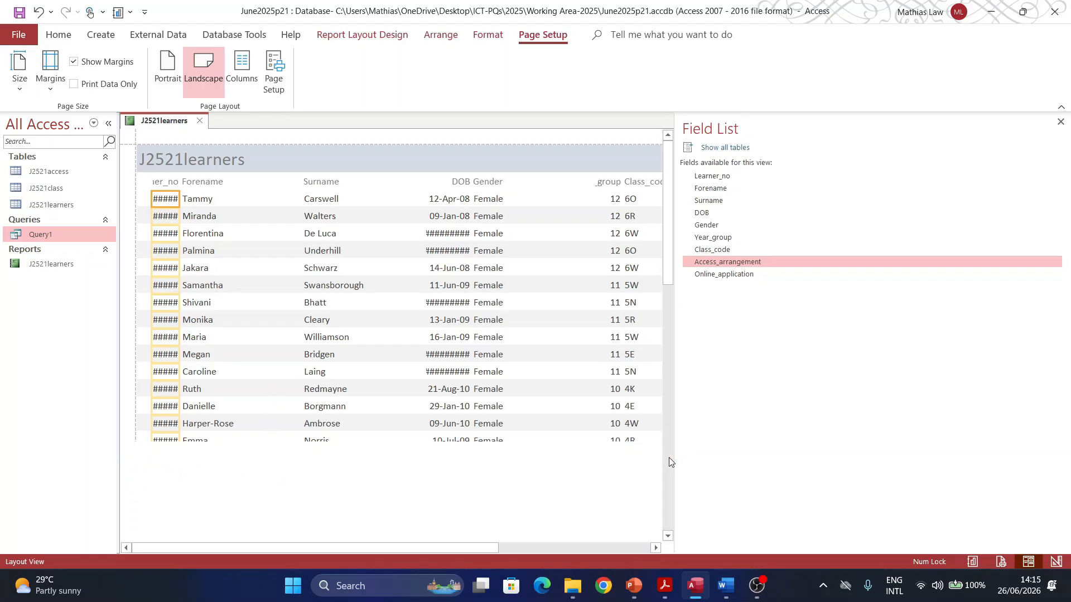
Step: Close the Field List pane and dismiss the Learner_no column's context menu
click(1060, 122)
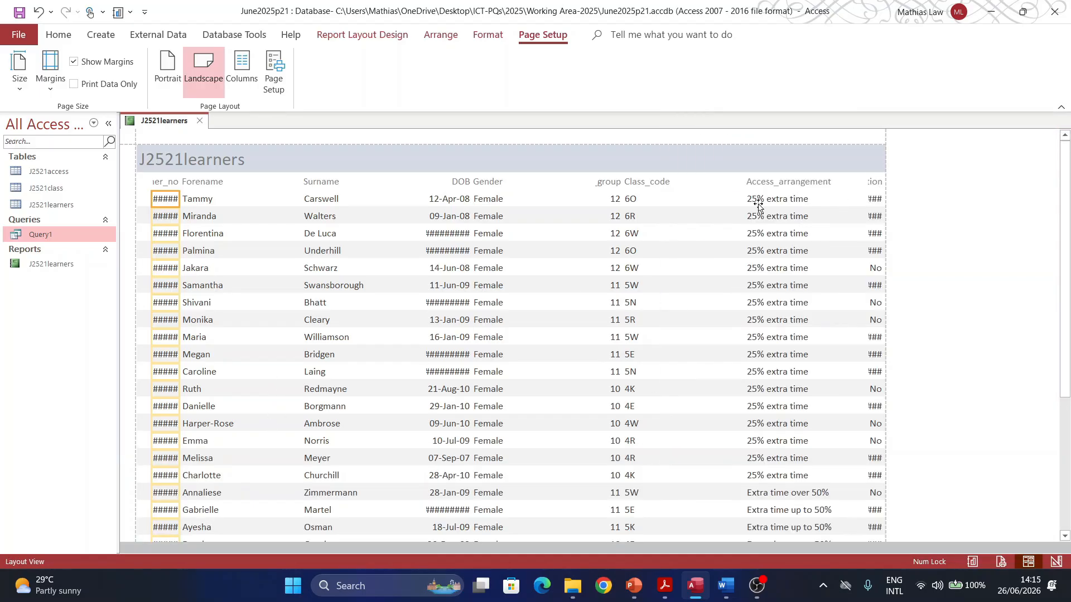
right_click(162, 201)
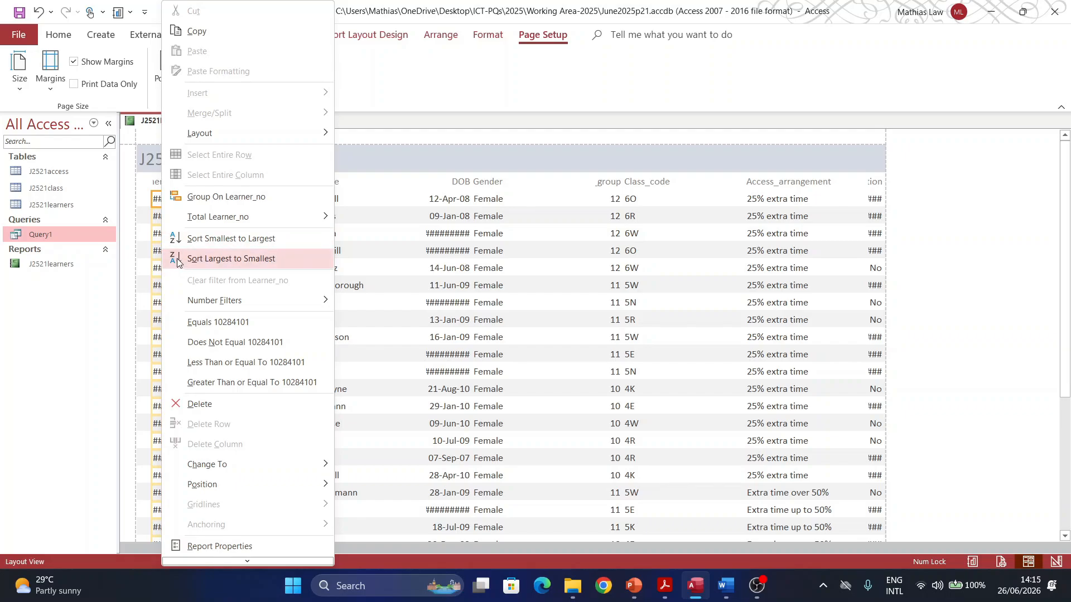
key(Escape)
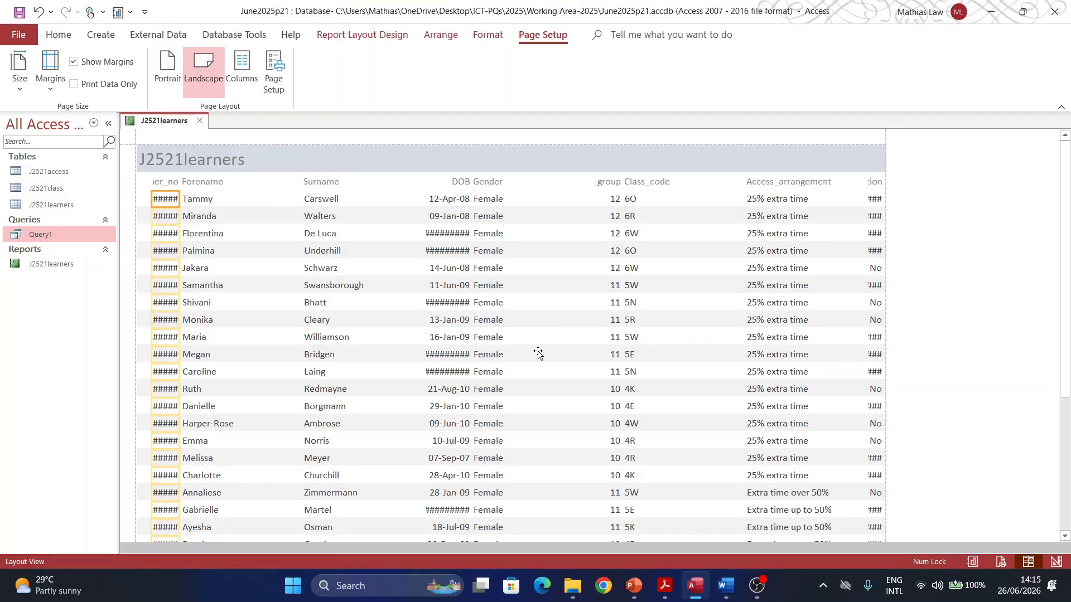
Step: Highlight the bullet of the 'fits a single page wide, two pages only' requirement
click(665, 585)
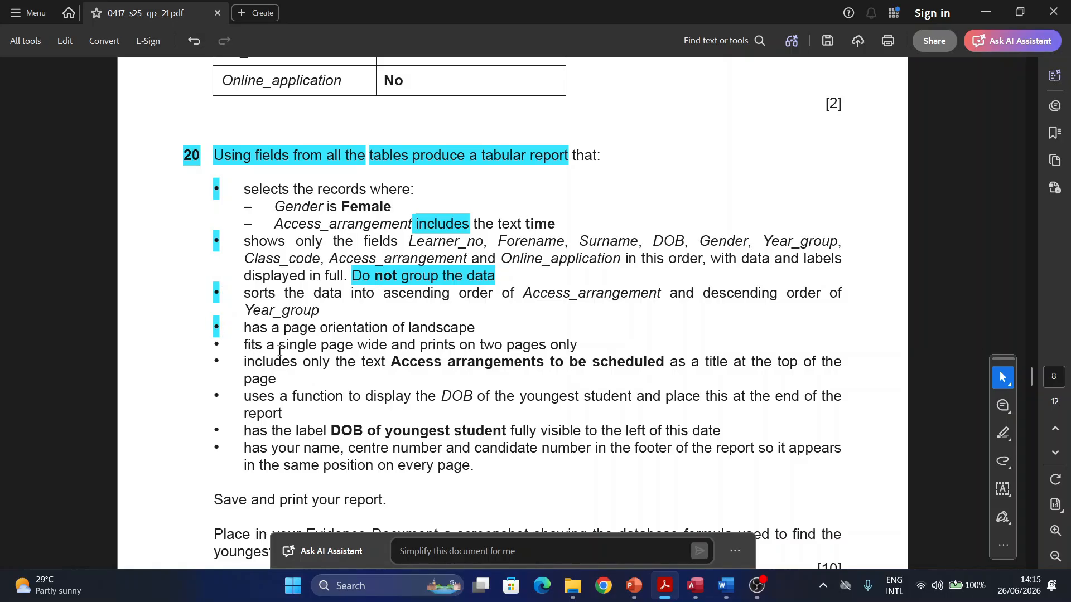
triple_click(209, 344)
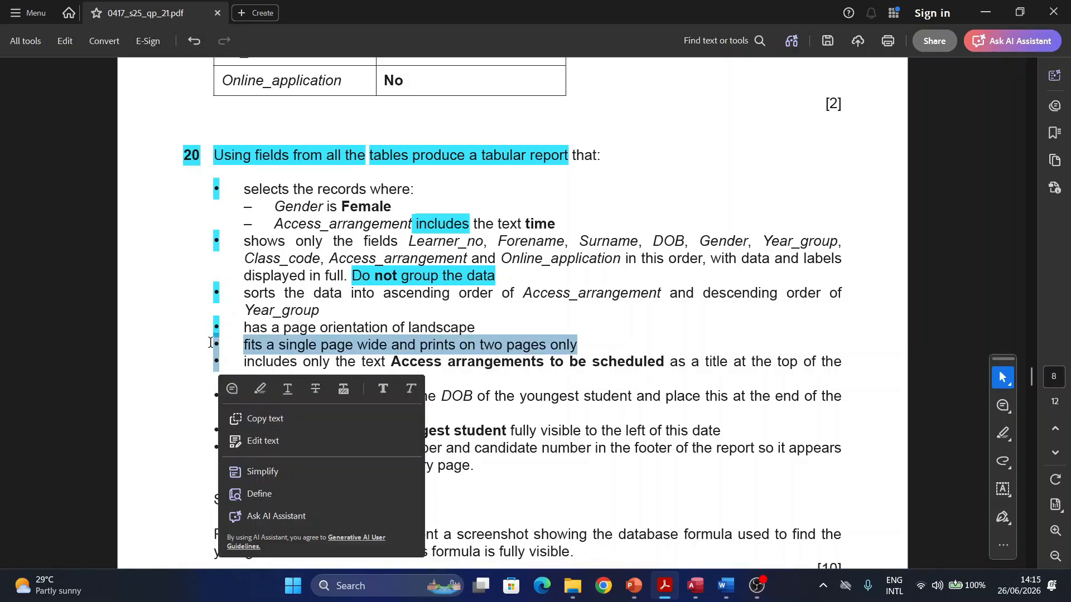
click(220, 355)
drag(212, 345, 219, 346)
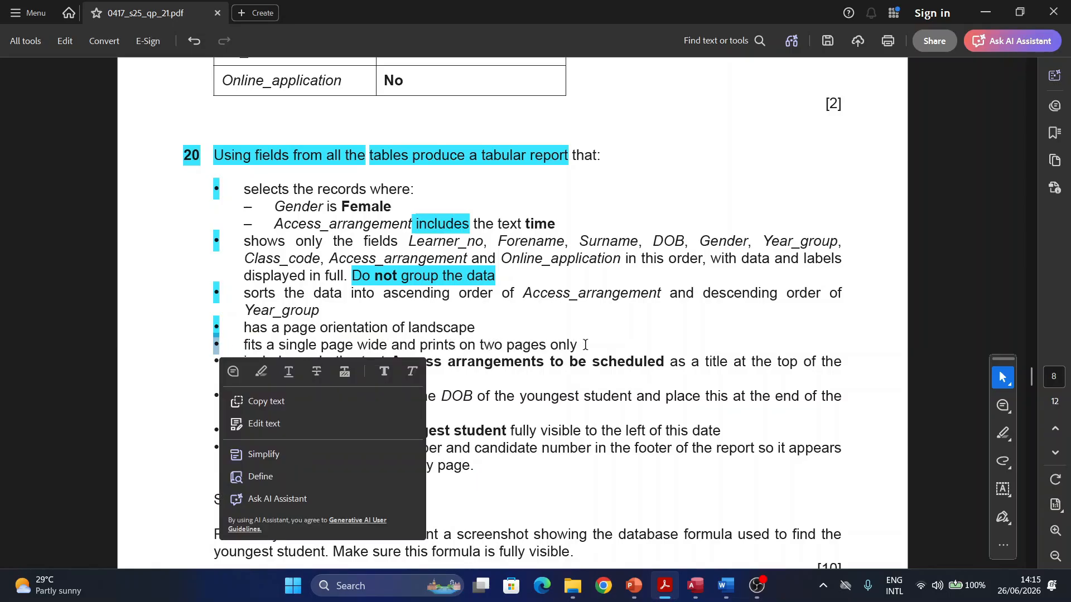
click(261, 372)
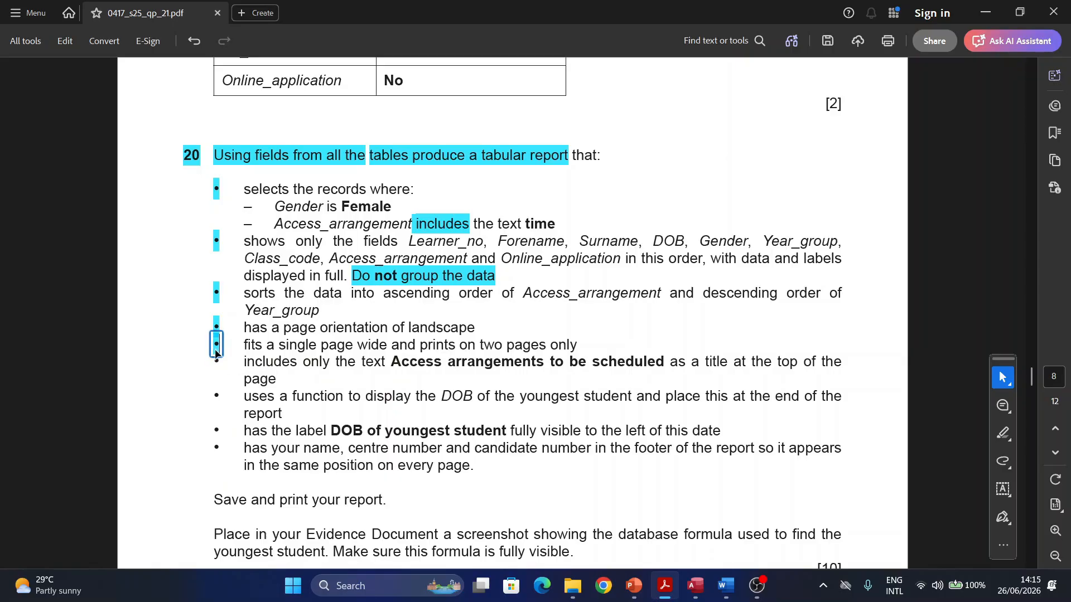
click(687, 577)
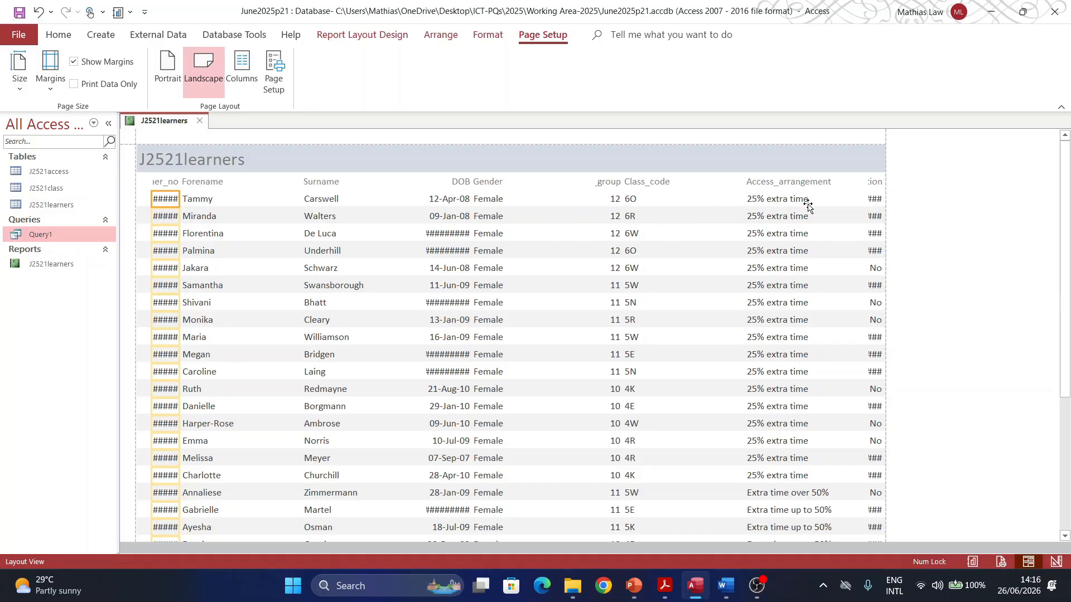
Step: Undo the accidental move of the last header label and keep the report in Layout View
click(873, 189)
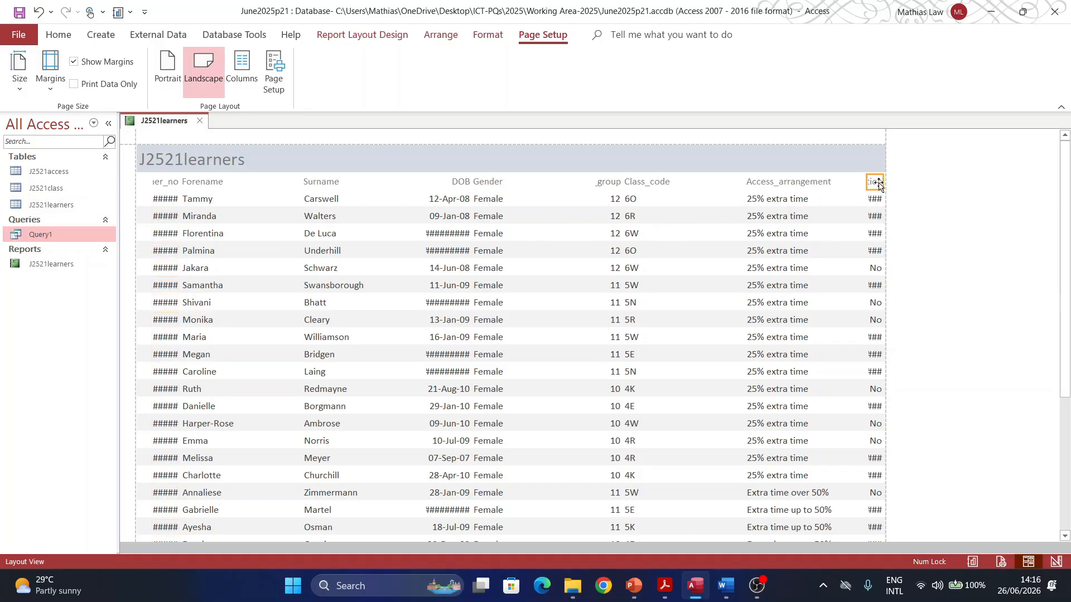
drag(878, 184, 896, 181)
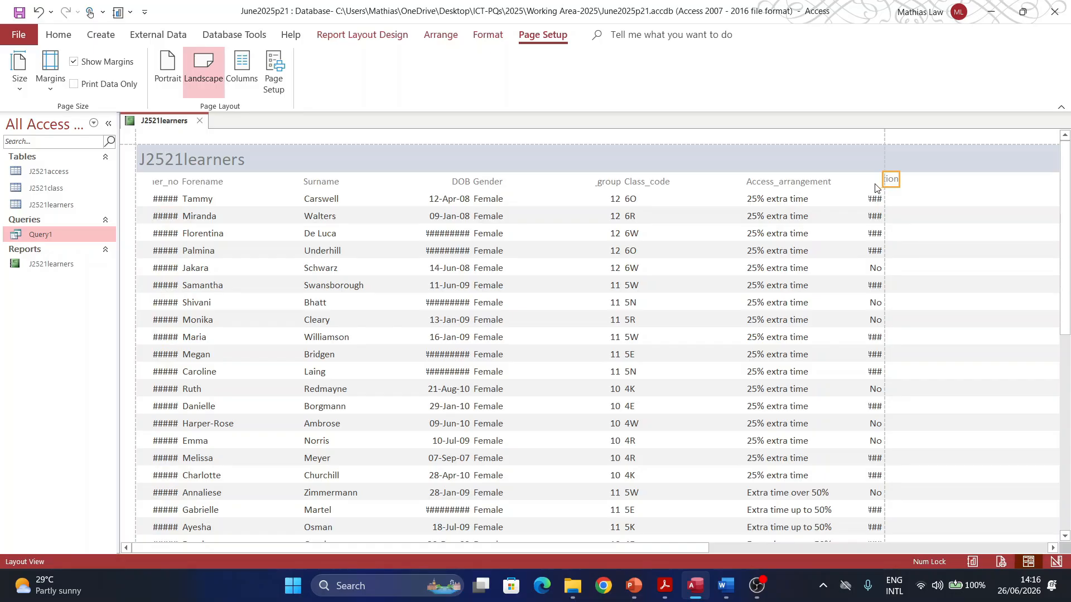
key(ctrl+z)
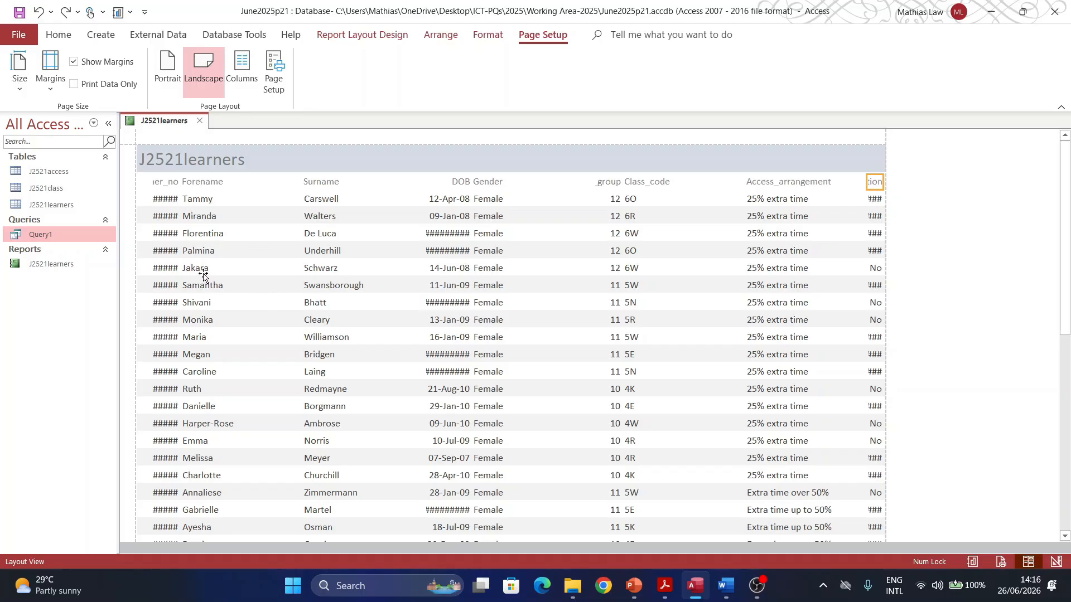
click(58, 36)
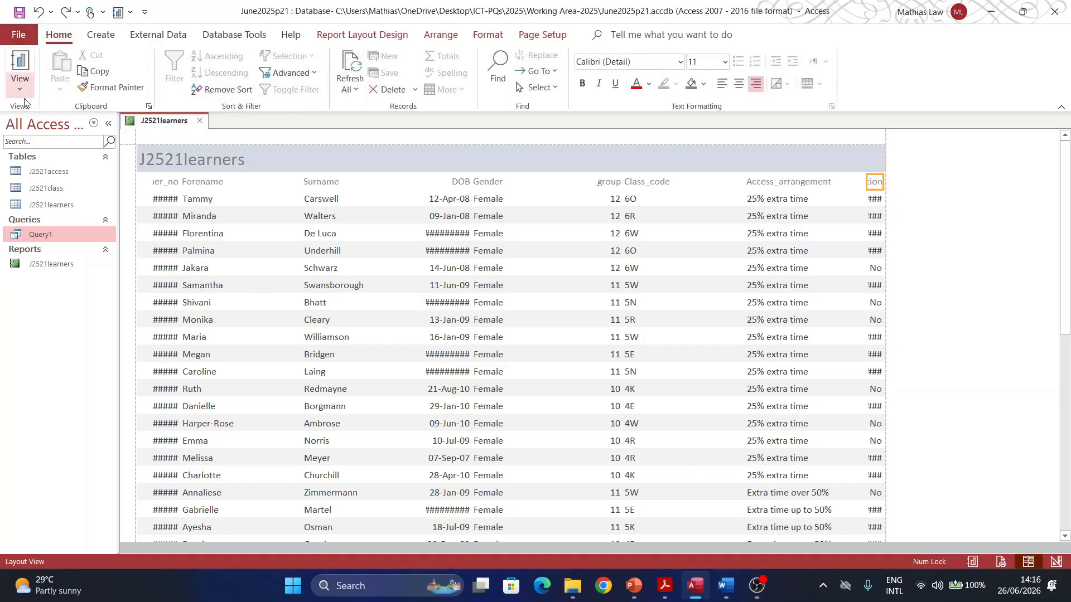
click(20, 84)
click(61, 182)
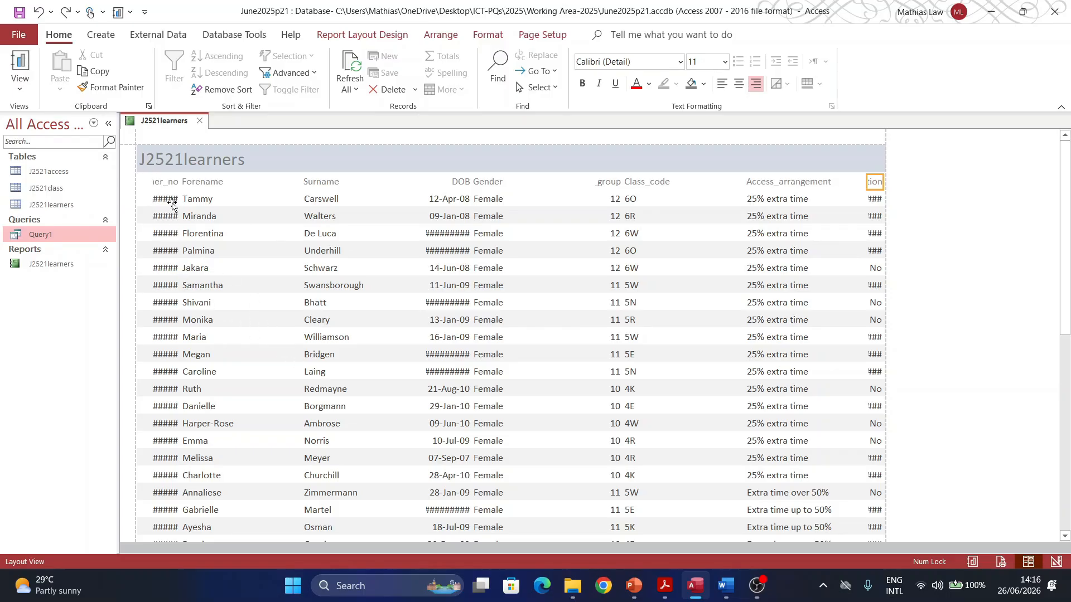
Step: Narrow the Forename column from both its left and right edges
click(212, 183)
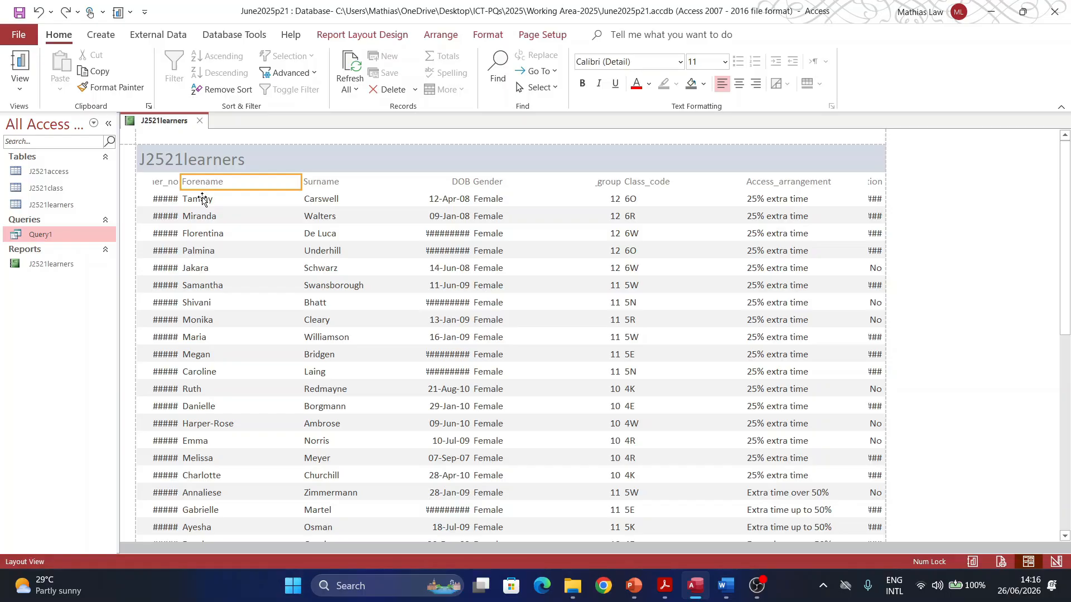
shift+click(201, 201)
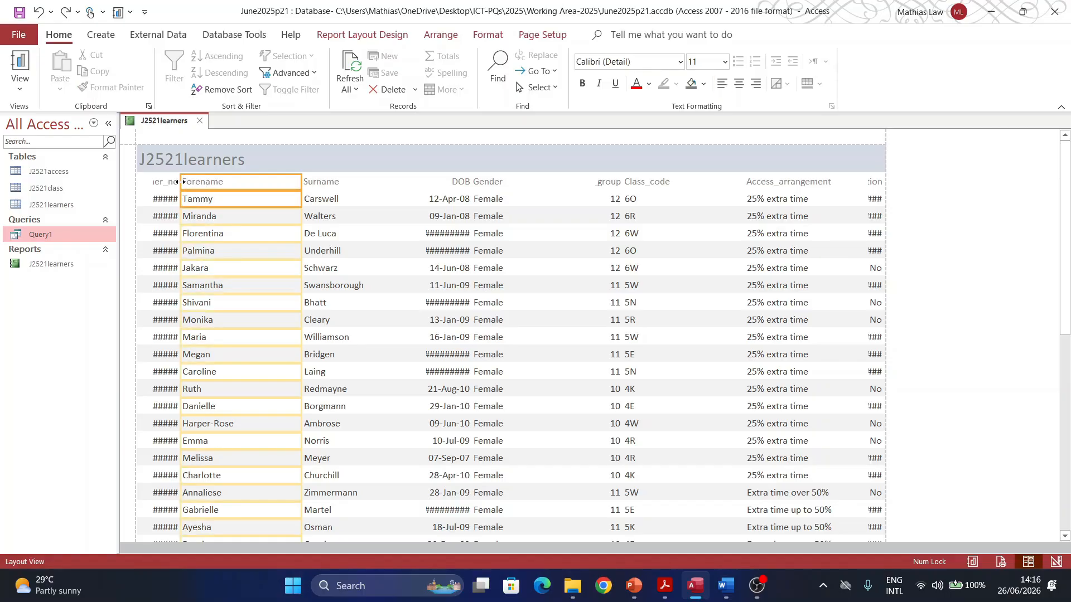
drag(180, 182, 214, 182)
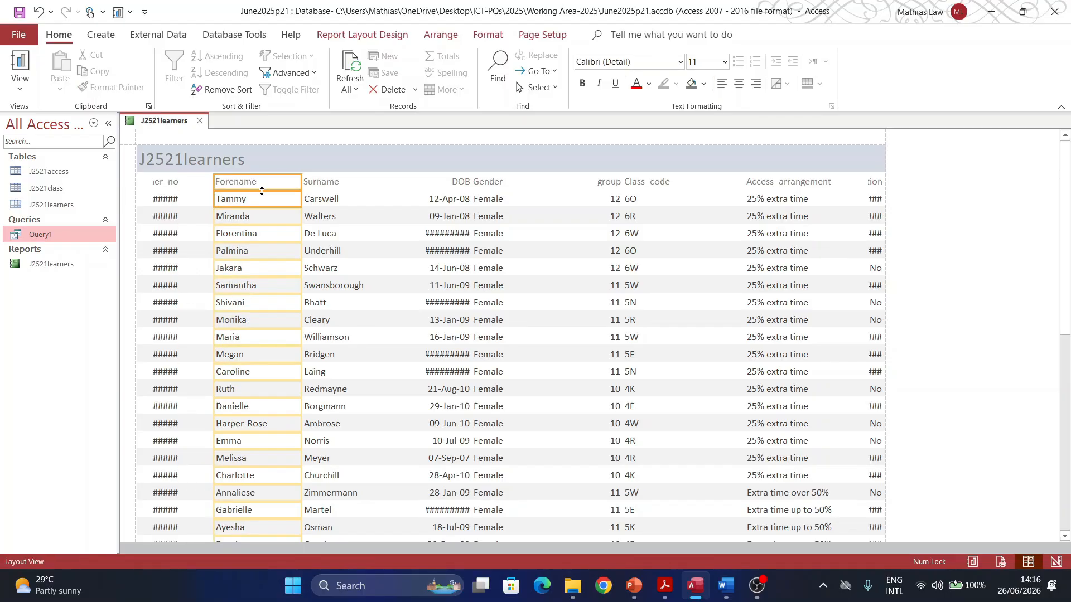
drag(300, 180, 289, 182)
Step: Widen the Learner_no column so the full learner numbers show, then trim it slightly
click(158, 186)
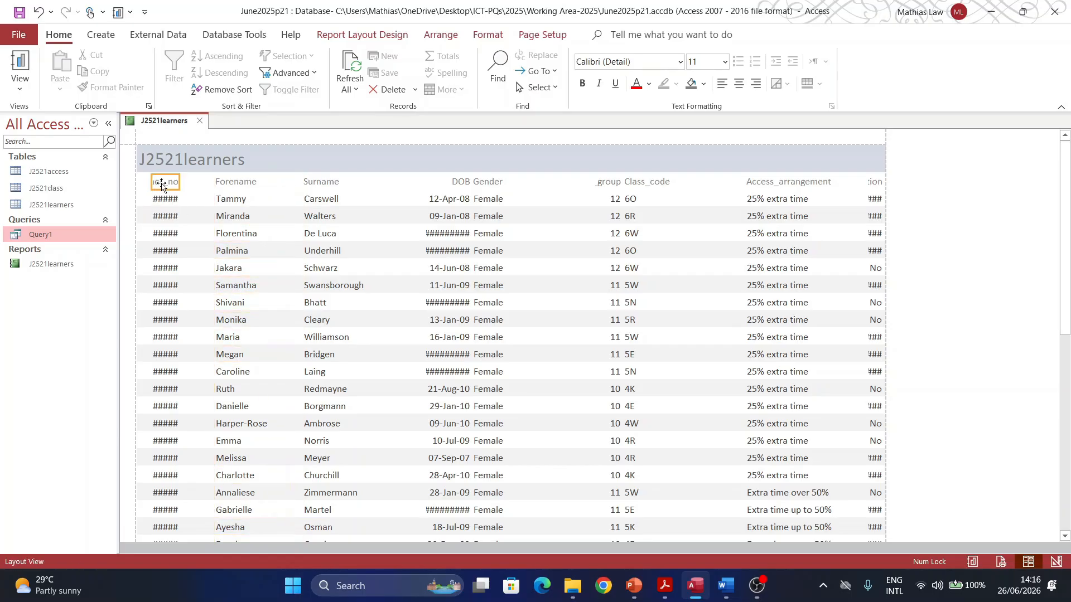
shift+click(161, 202)
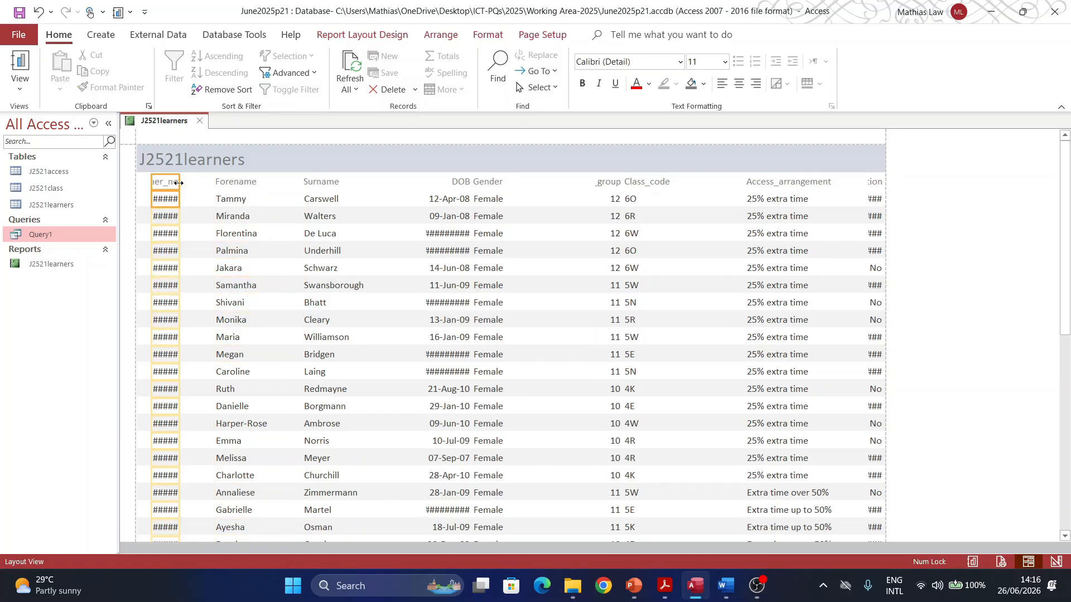
drag(179, 183, 148, 187)
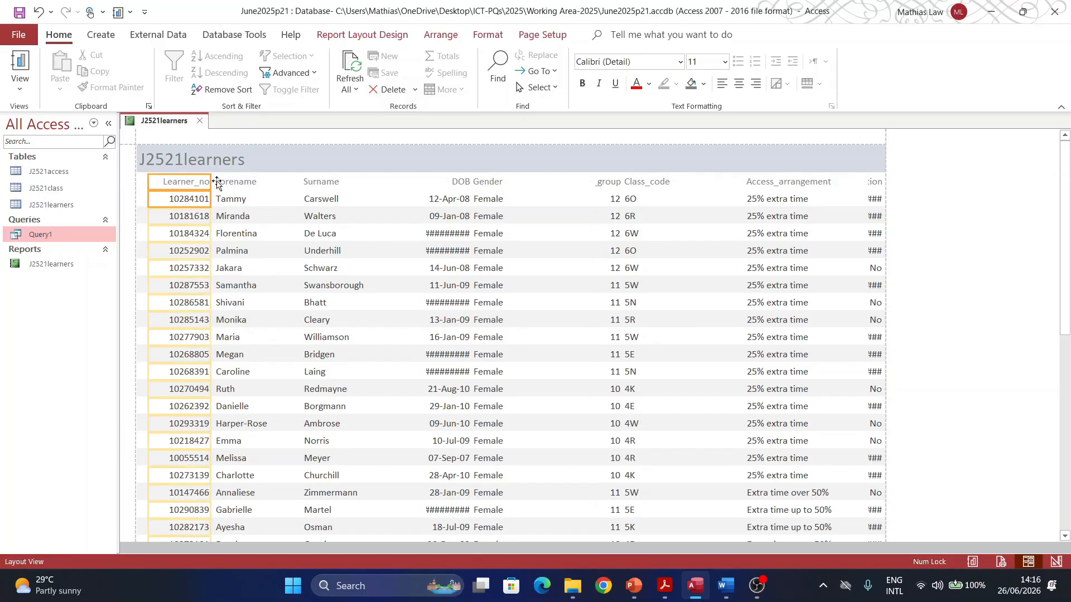
drag(213, 184, 200, 184)
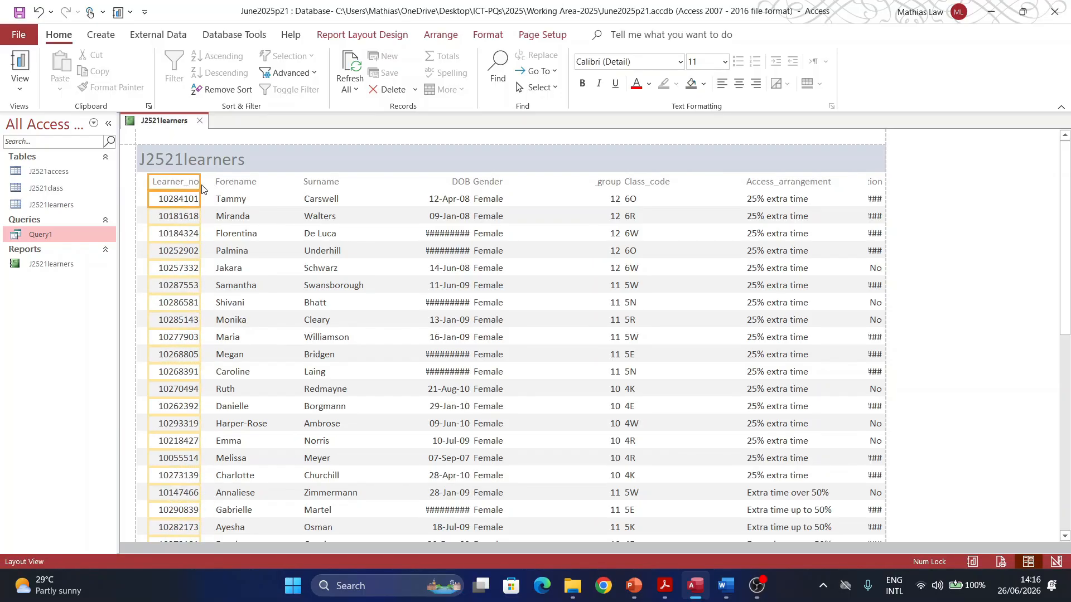
Step: Move the Surname column up beside Forename and make it narrower
click(314, 189)
click(311, 205)
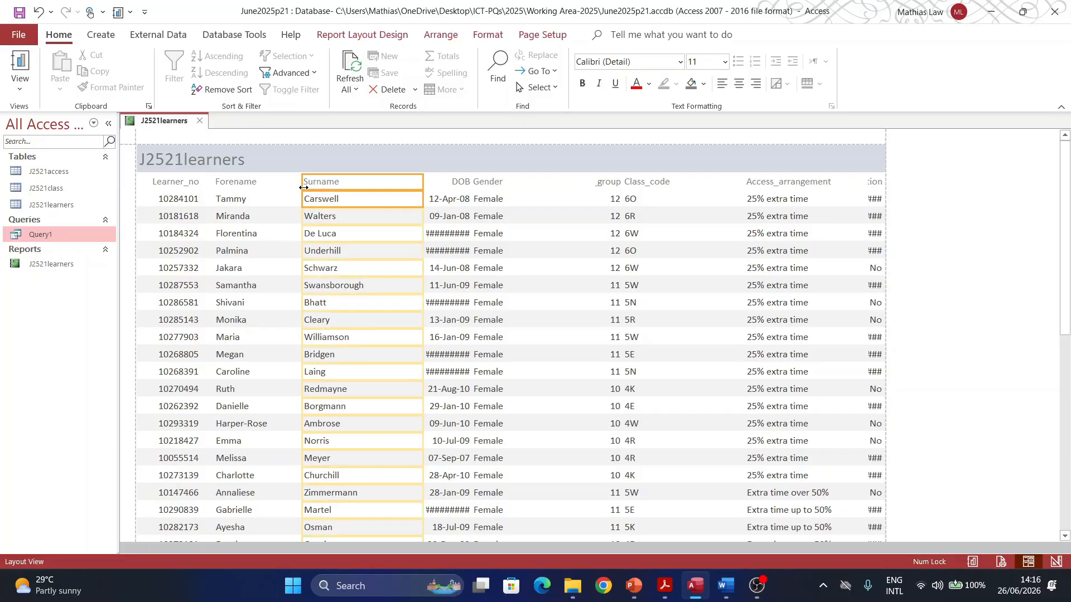
drag(309, 186, 296, 190)
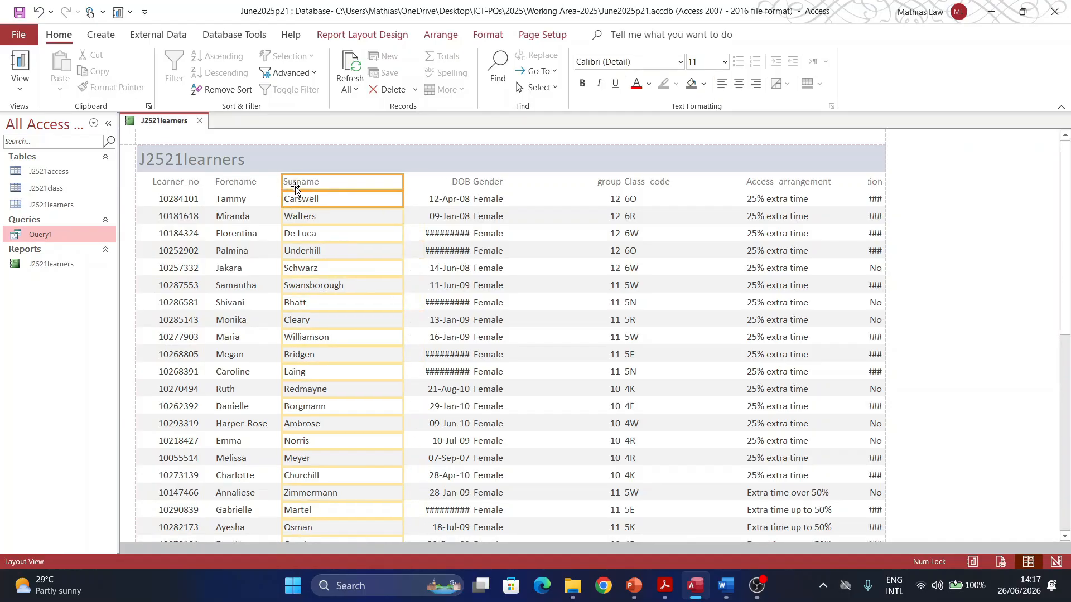
drag(402, 182, 359, 181)
scroll(352, 321, down, 10)
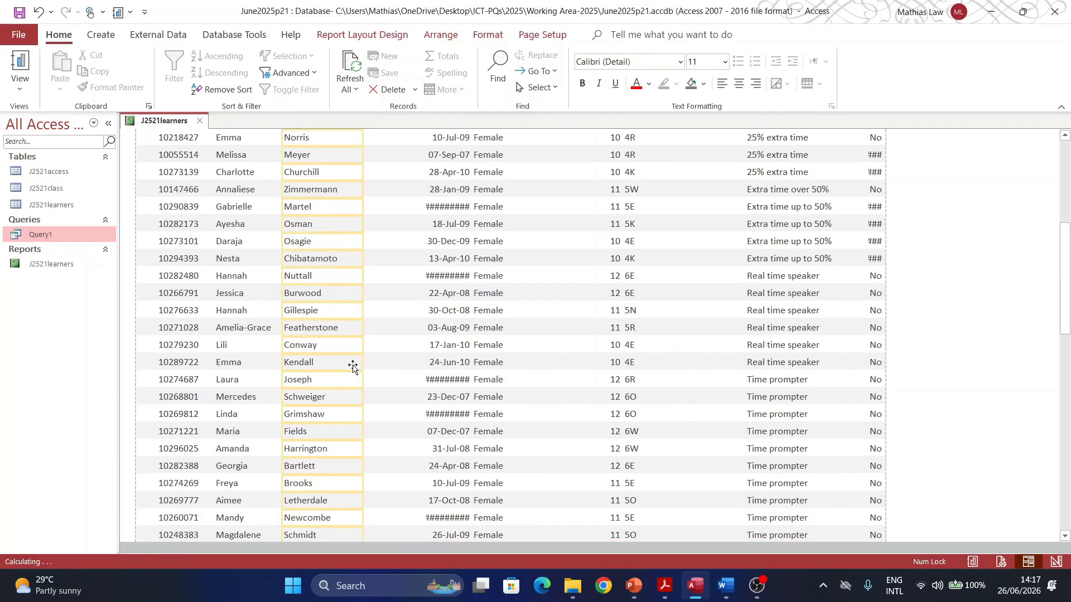
scroll(347, 375, up, 10)
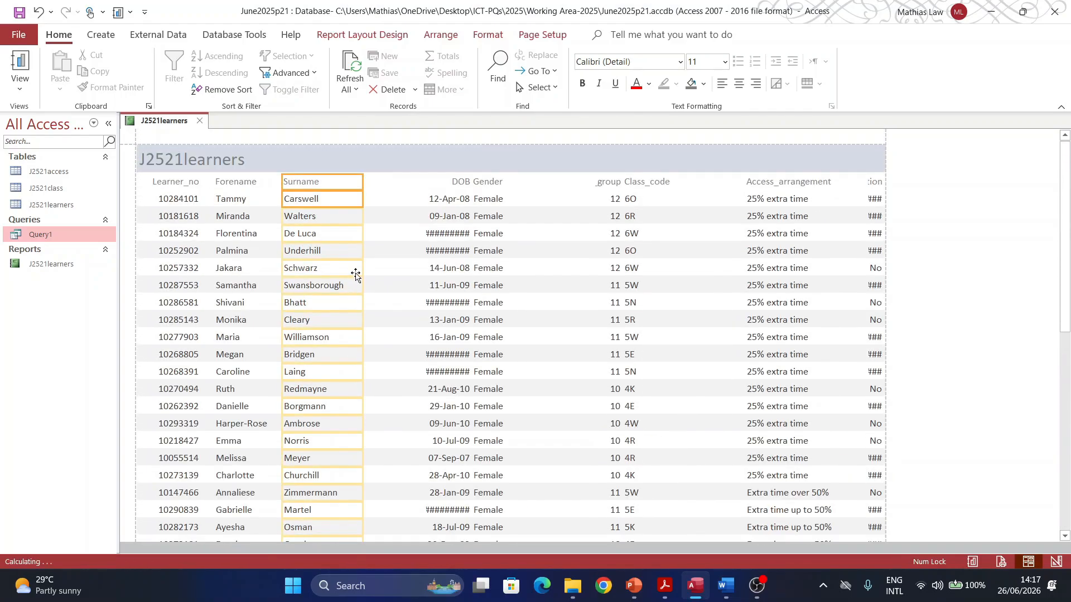
click(437, 216)
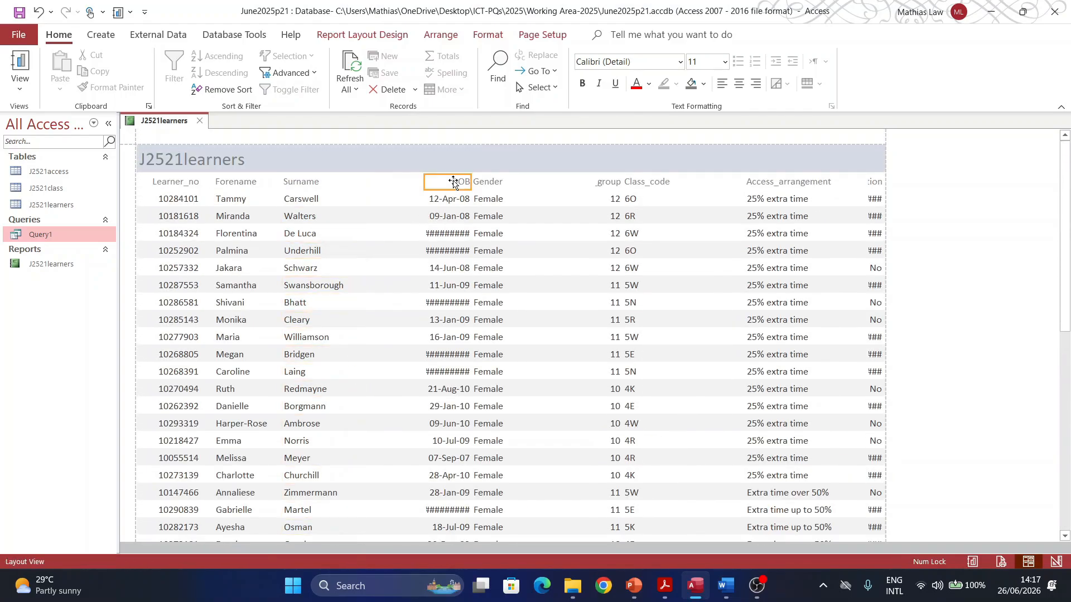
Step: Resize the DOB column so the dates still fit, and narrow the Gender column
drag(424, 183, 359, 184)
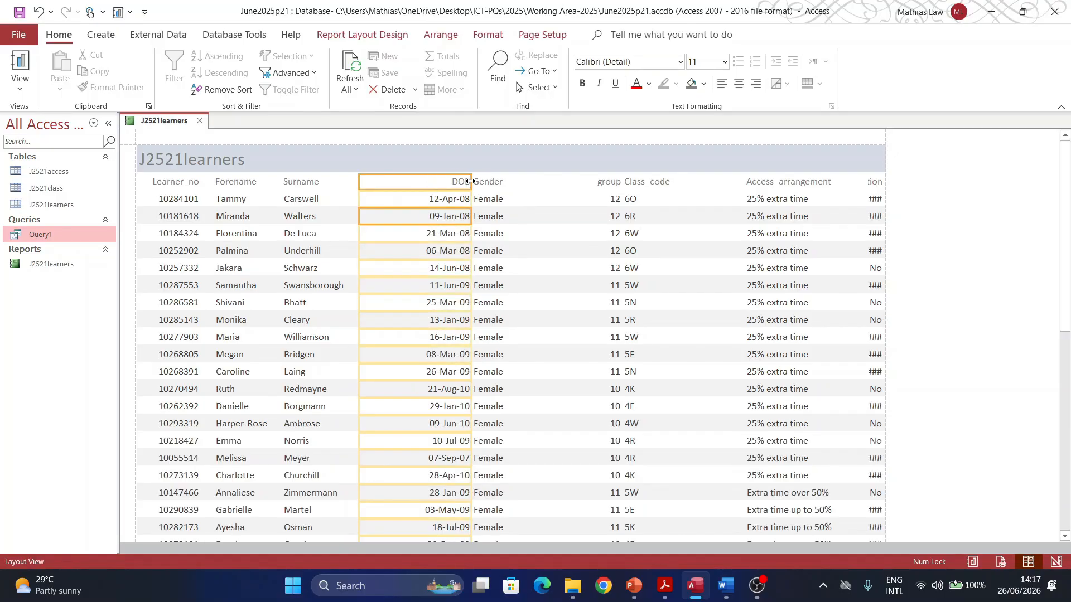
drag(470, 182, 424, 184)
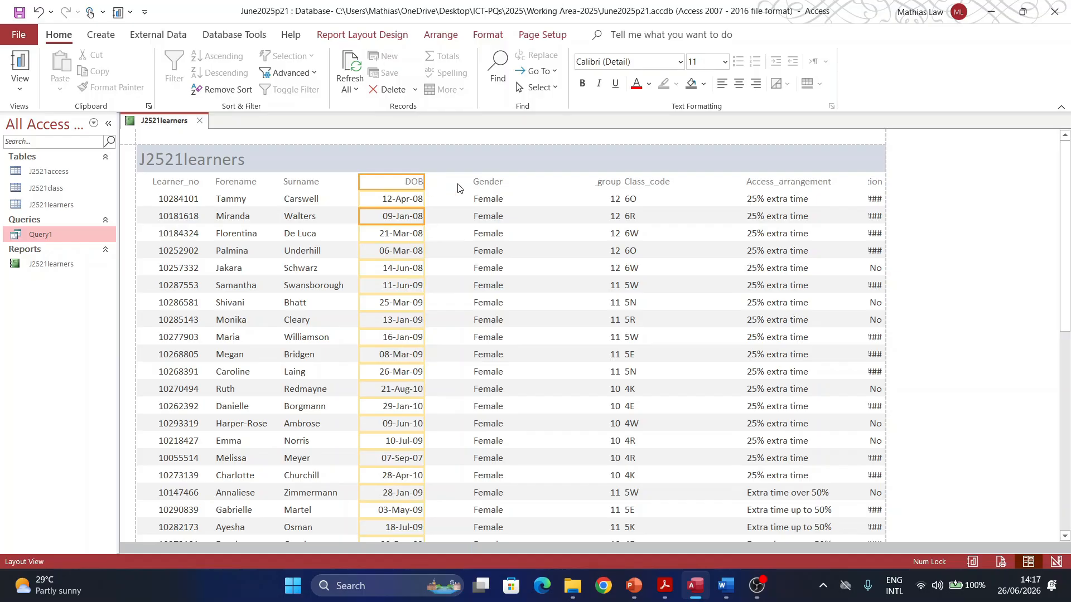
click(489, 182)
click(487, 202)
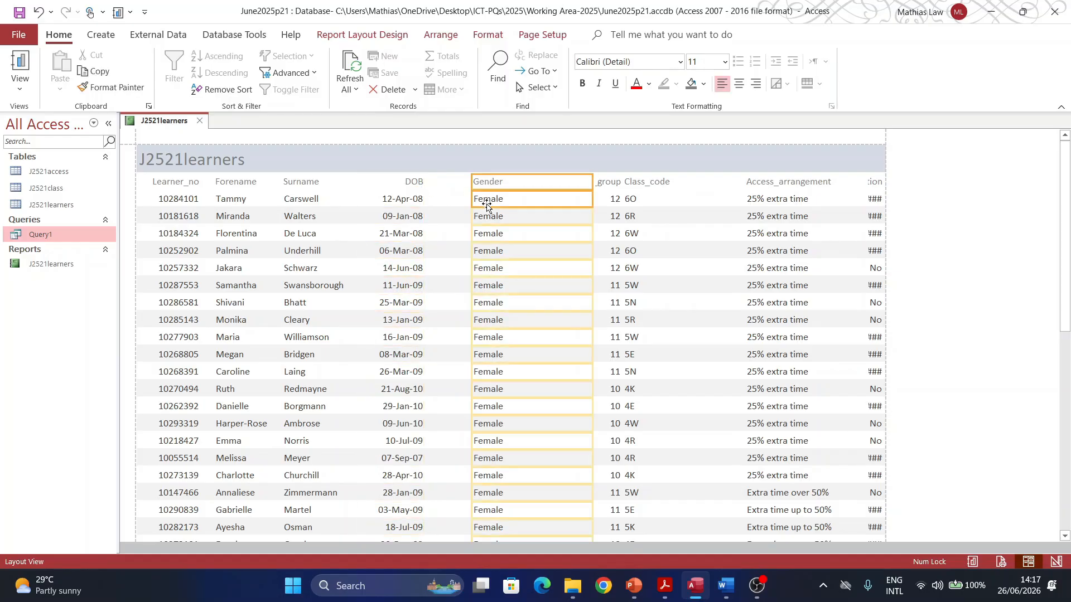
drag(594, 178, 466, 188)
Step: Fit the Year_group column to its header and the Class_code column to its codes
click(608, 181)
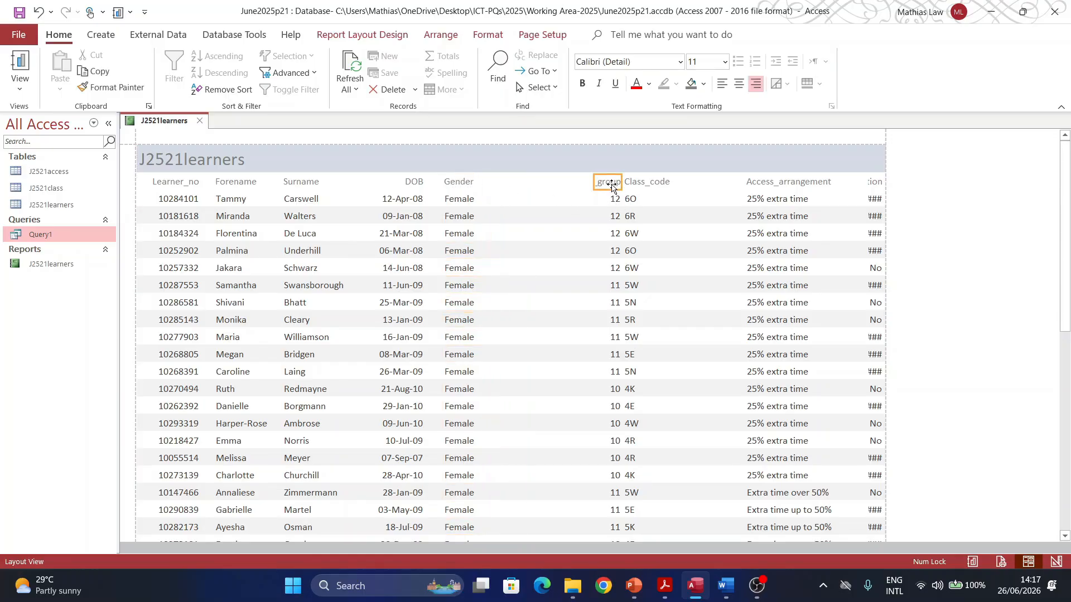
shift+click(608, 199)
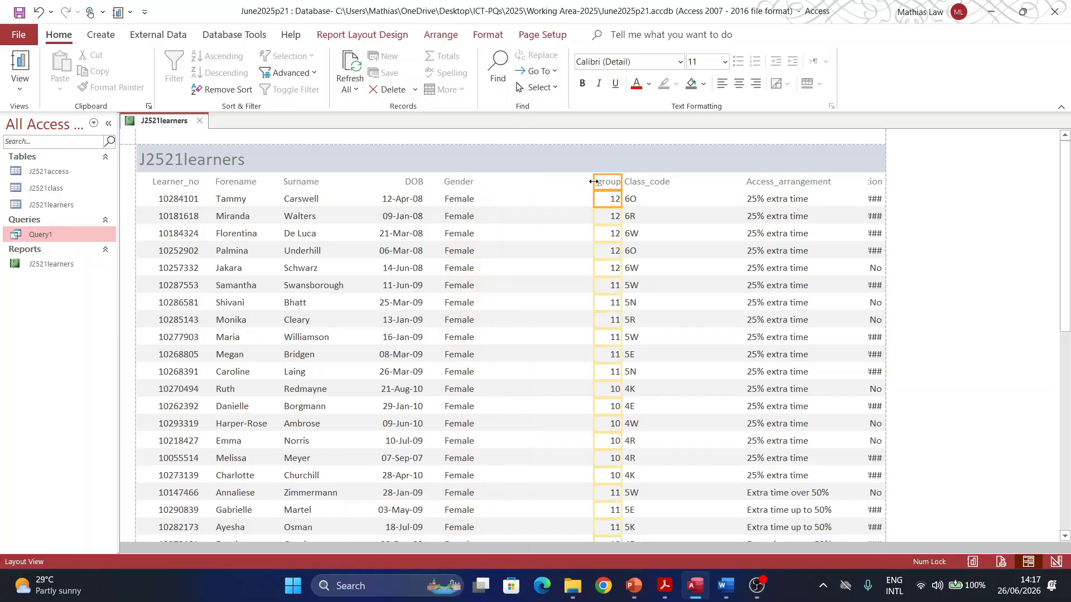
drag(594, 181, 491, 182)
drag(622, 183, 552, 185)
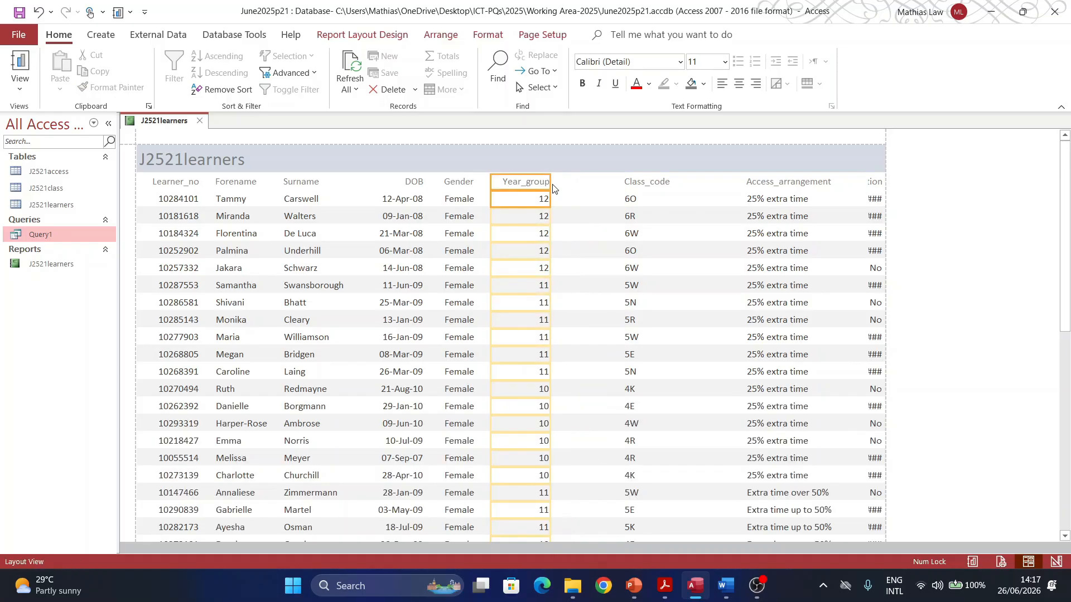
click(625, 185)
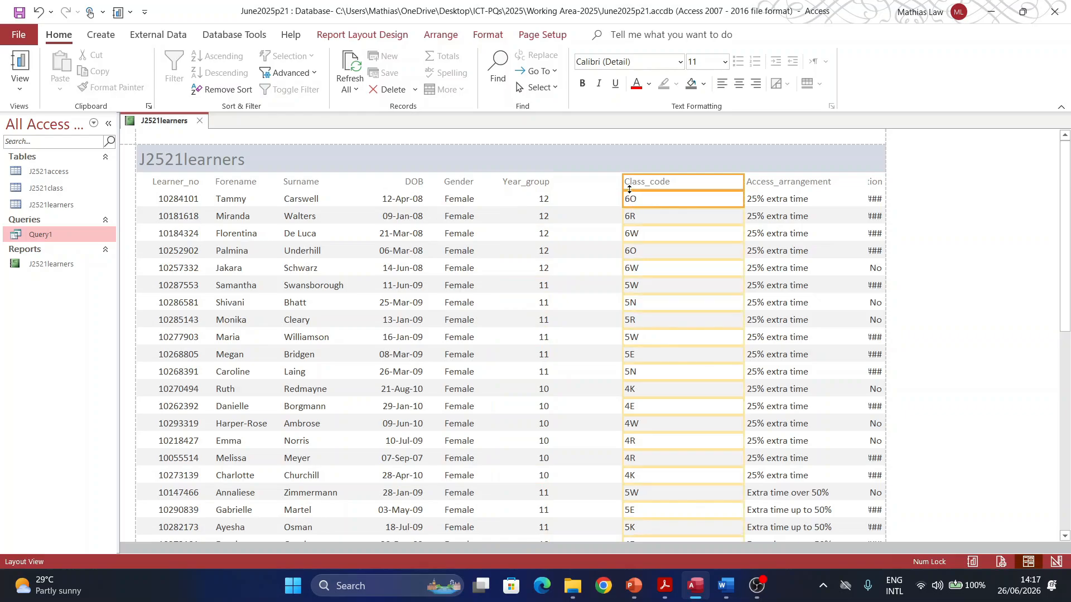
drag(622, 183, 567, 183)
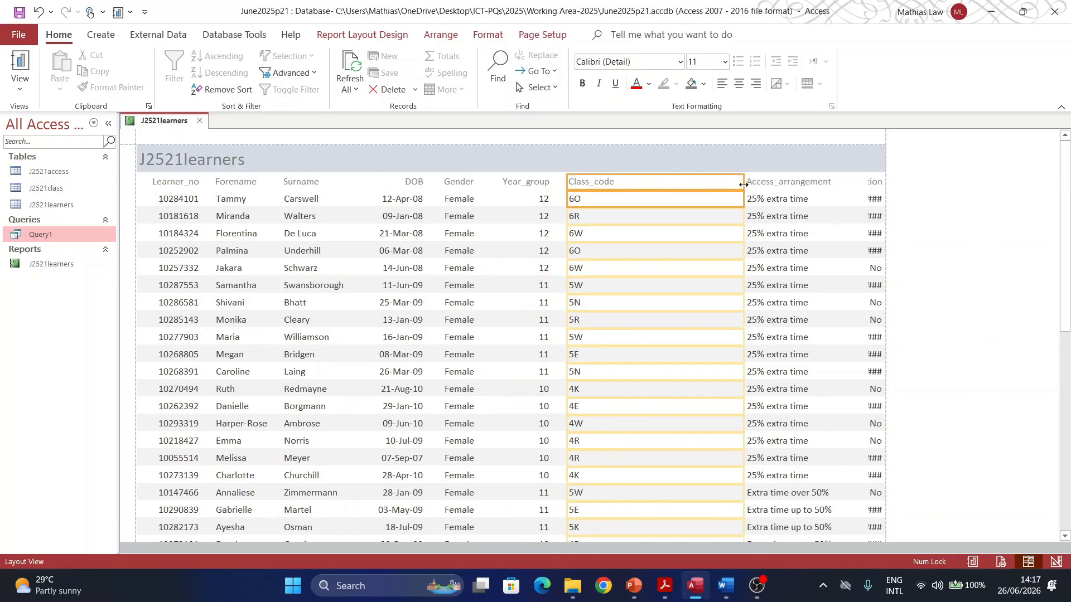
drag(743, 185, 621, 198)
Step: Narrow Access_arrangement and resize Online_application so it fits within the page width
click(748, 181)
shift+click(754, 199)
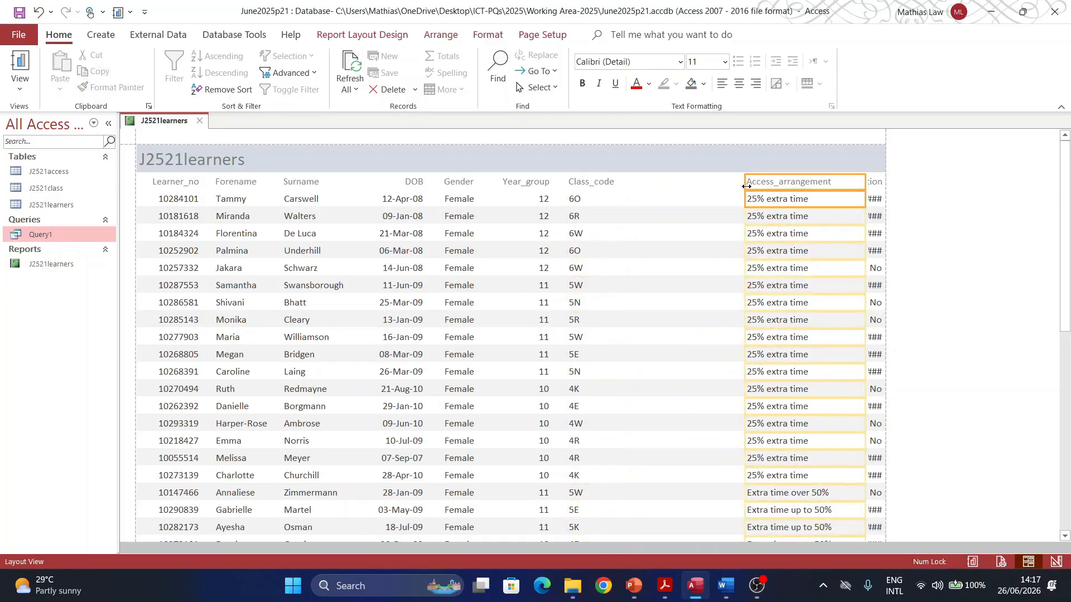
drag(746, 186, 624, 187)
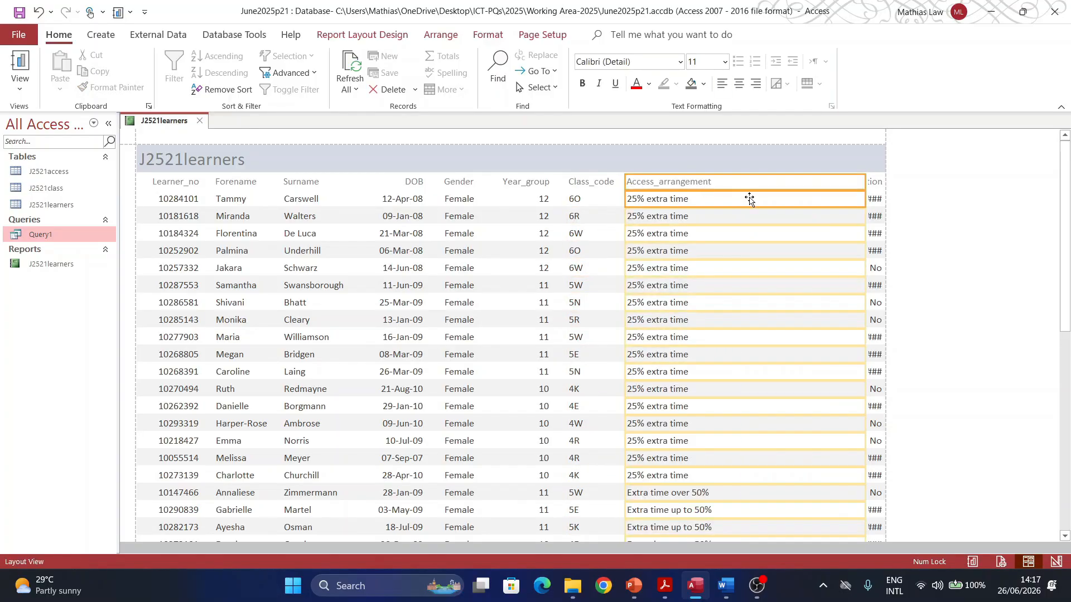
drag(865, 186, 740, 192)
click(871, 192)
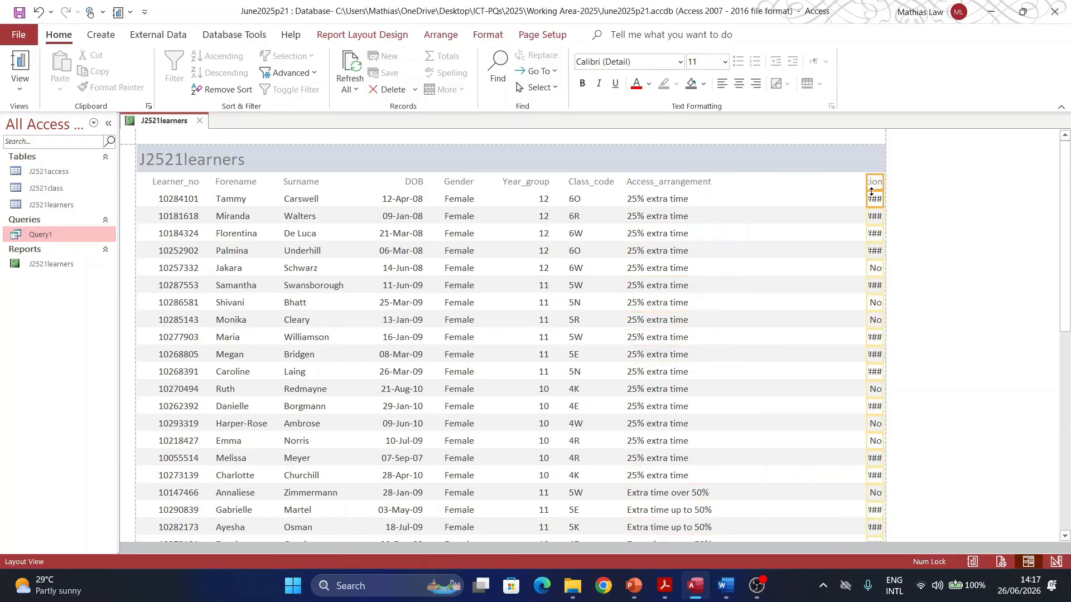
drag(866, 184, 735, 180)
drag(884, 183, 848, 182)
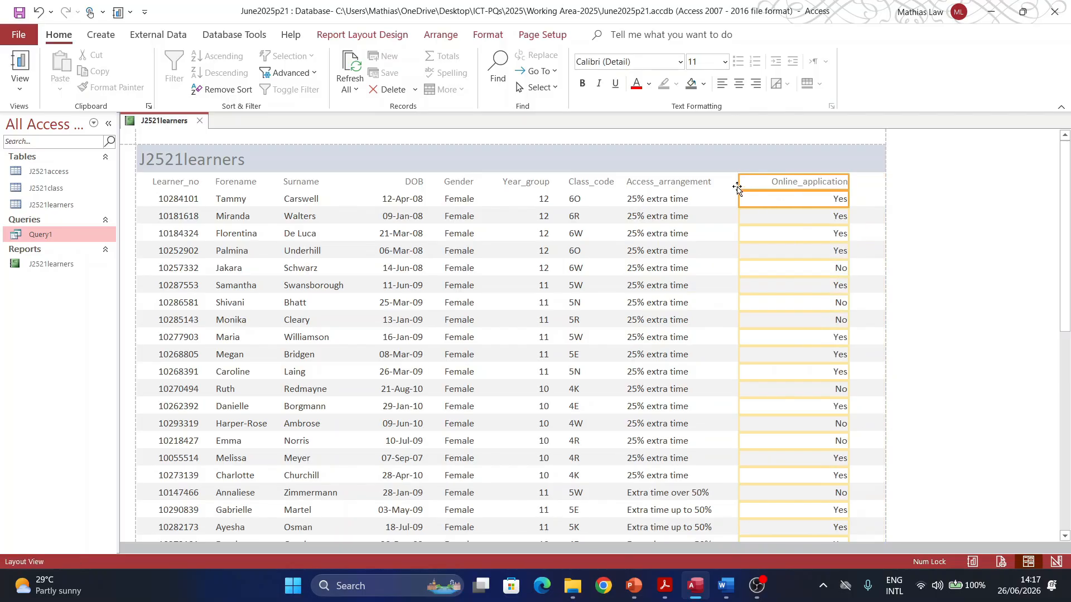
drag(738, 182, 747, 182)
Step: Shift the Access_arrangement column slightly right and widen it a little
click(657, 182)
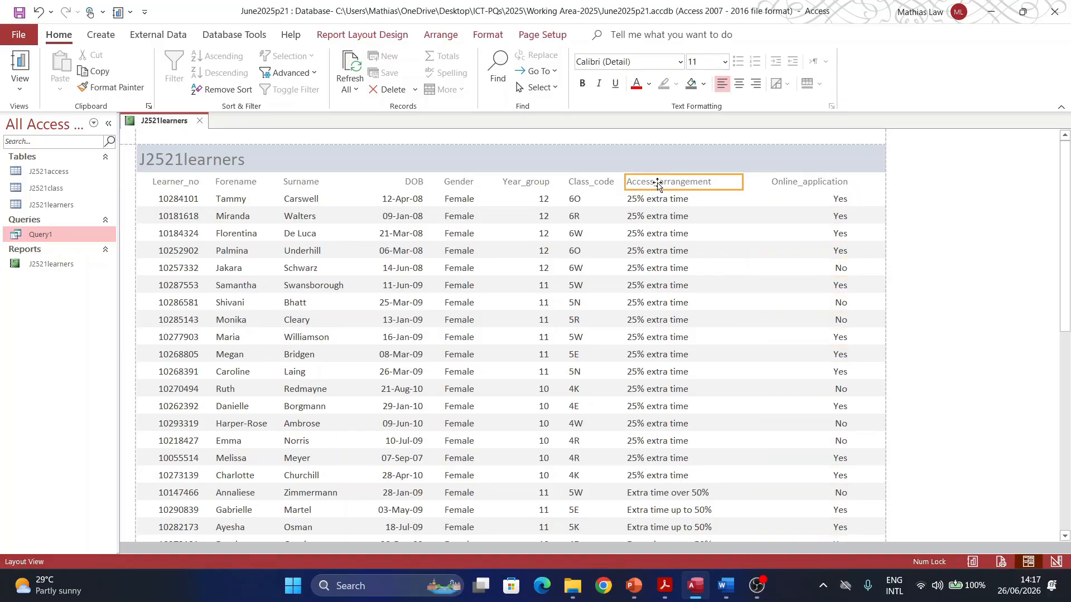
shift+click(653, 202)
drag(653, 202, 668, 201)
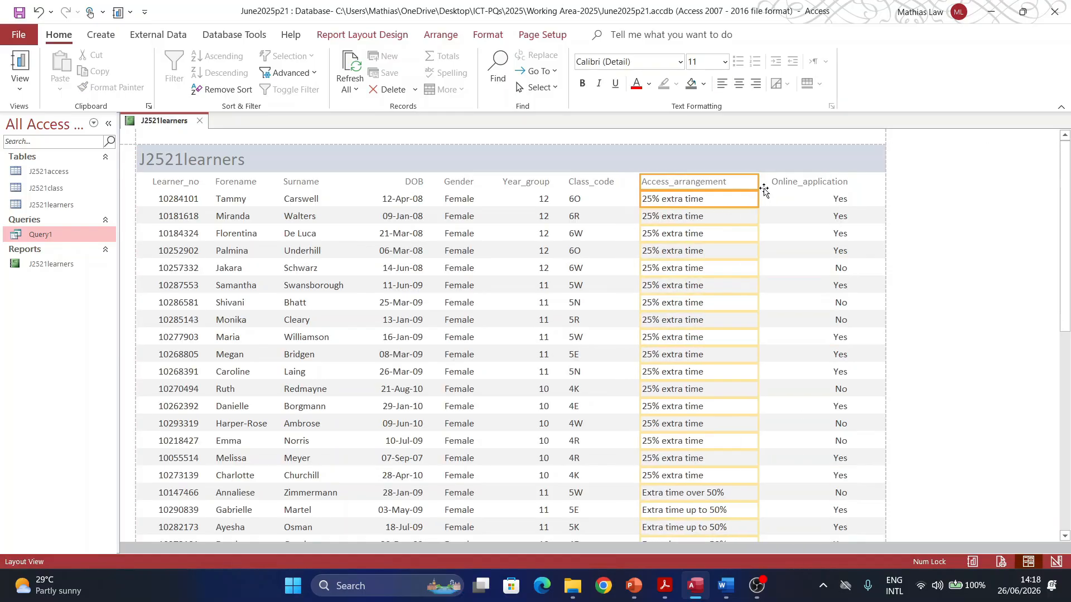
drag(756, 183, 764, 183)
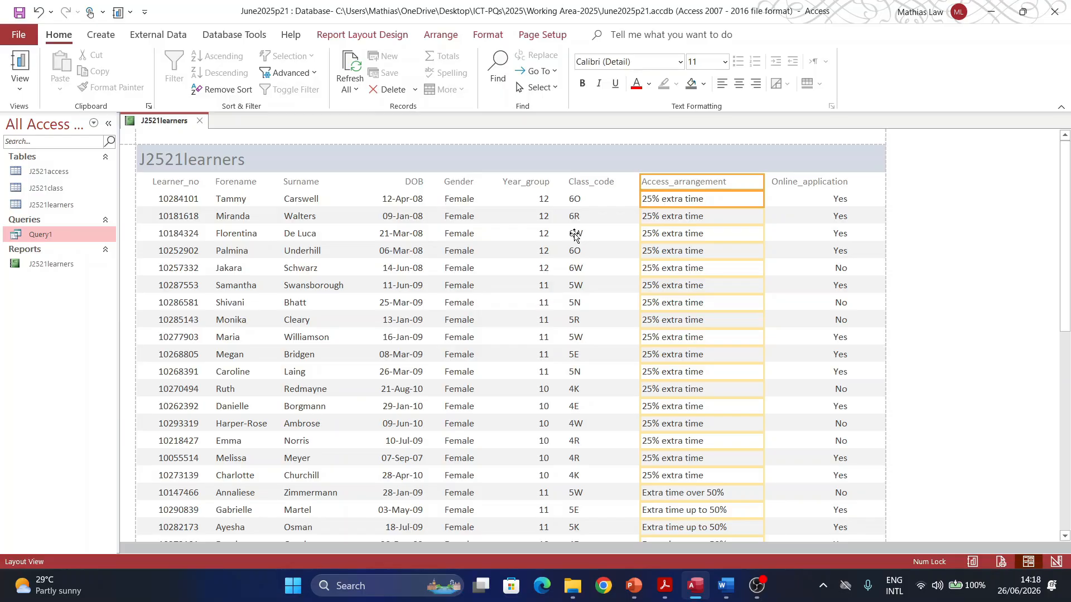
scroll(124, 374, down, 3)
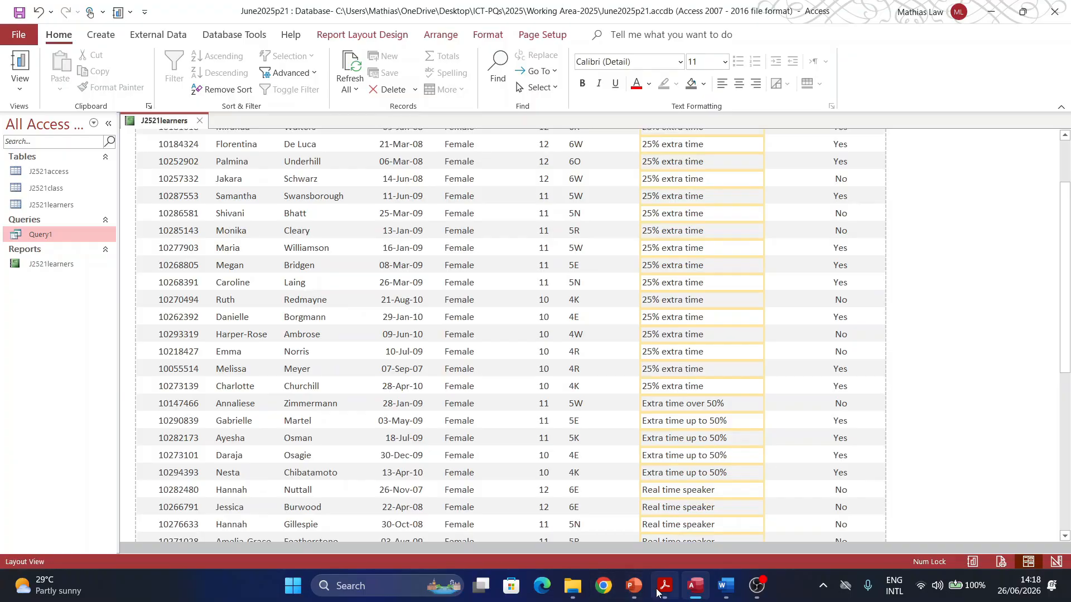
Step: Copy the title 'Access arrangements to be scheduled' from question 20 in the PDF
click(659, 589)
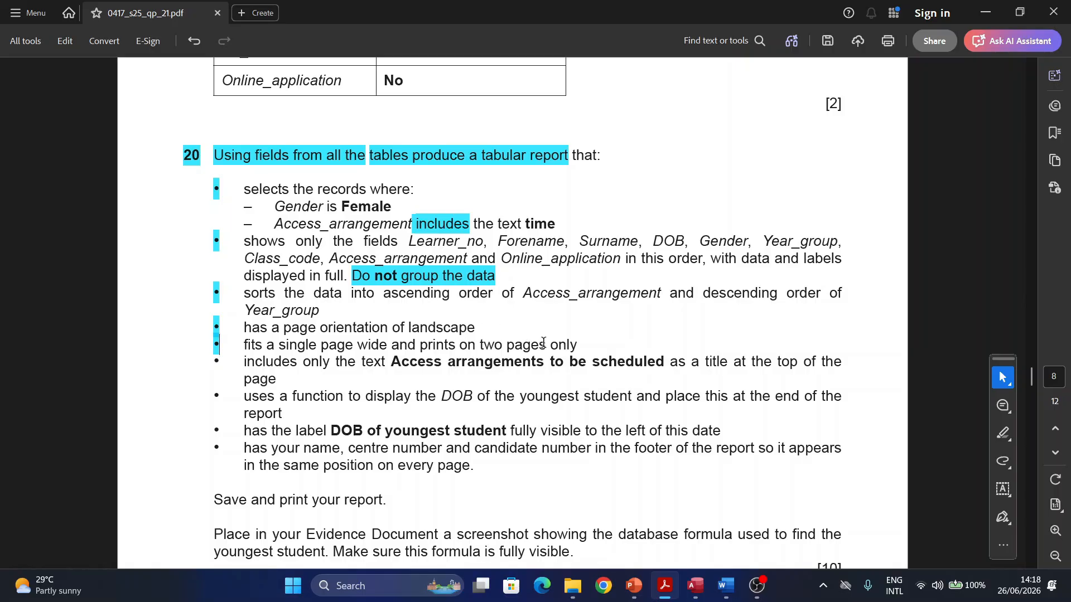
scroll(320, 356, down, 1)
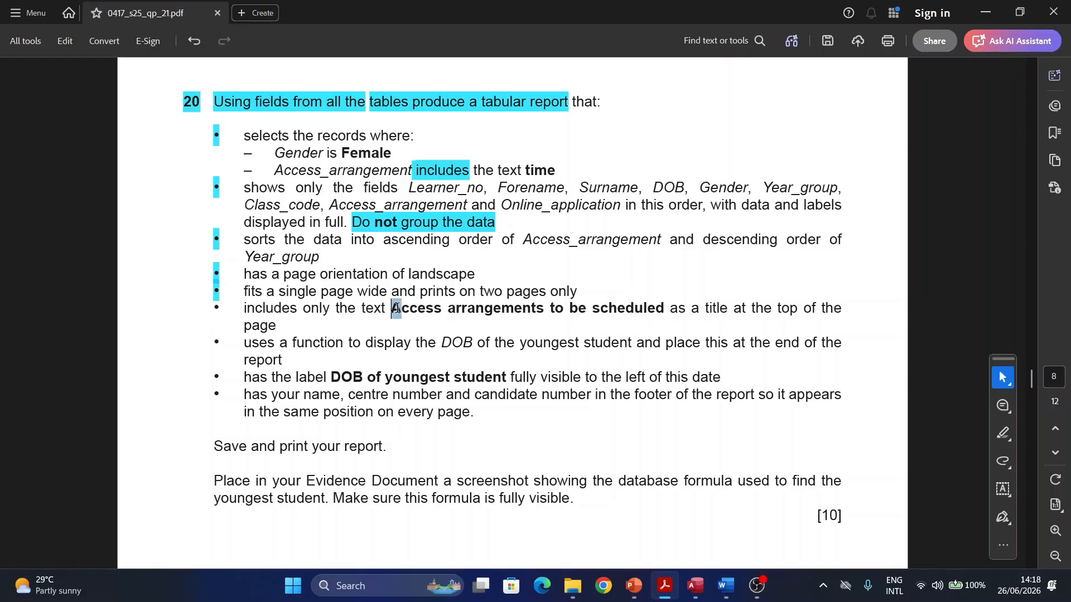
drag(391, 308, 605, 303)
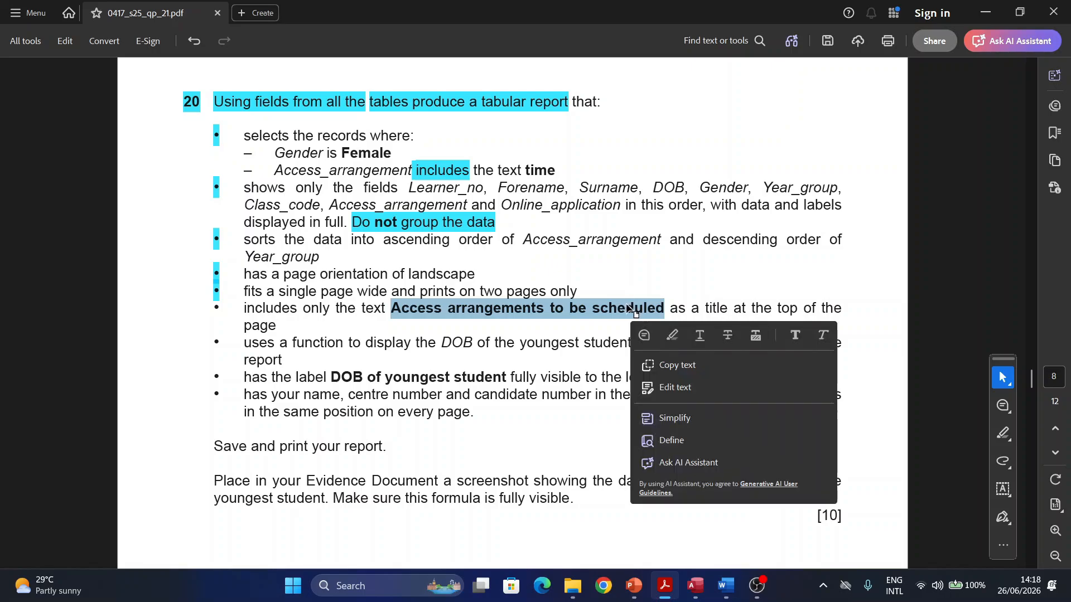
key(ctrl+c)
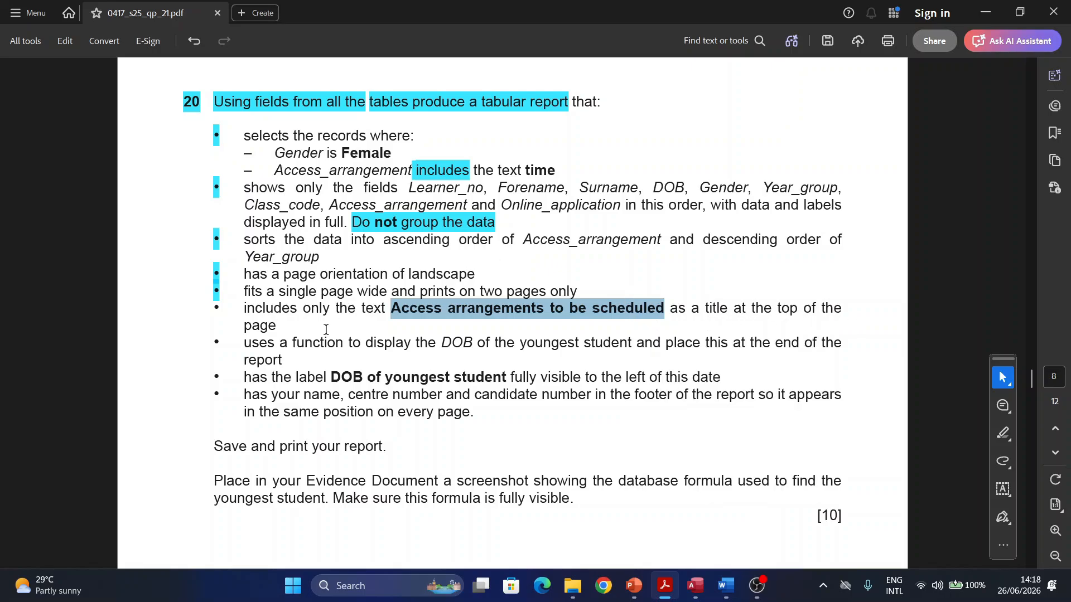
Step: Replace the J2521learners report title with the pasted 'Access arrangements to be scheduled'
click(697, 585)
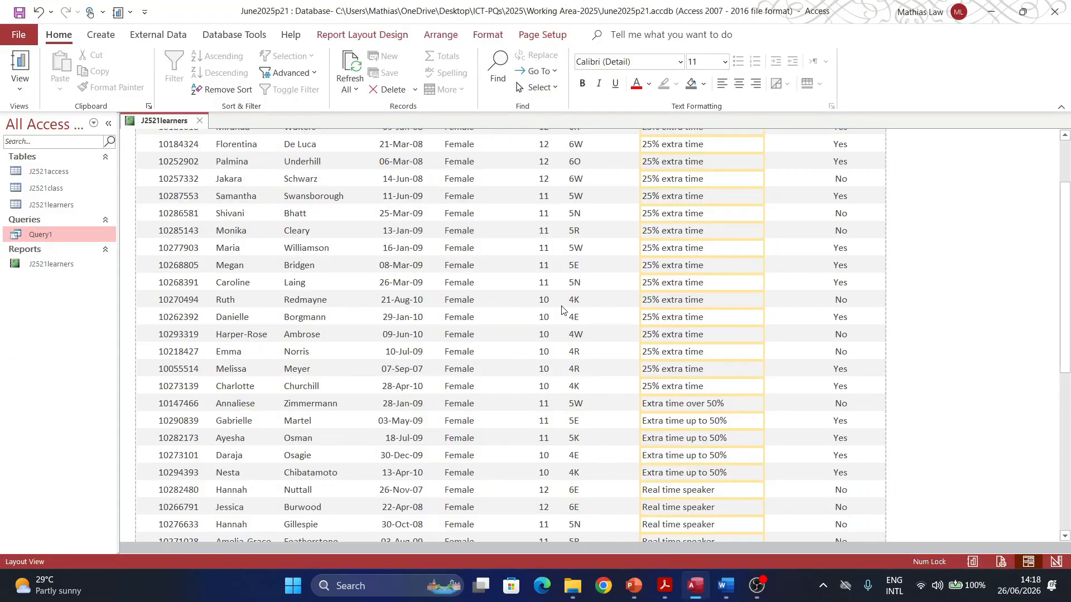
scroll(394, 260, up, 1)
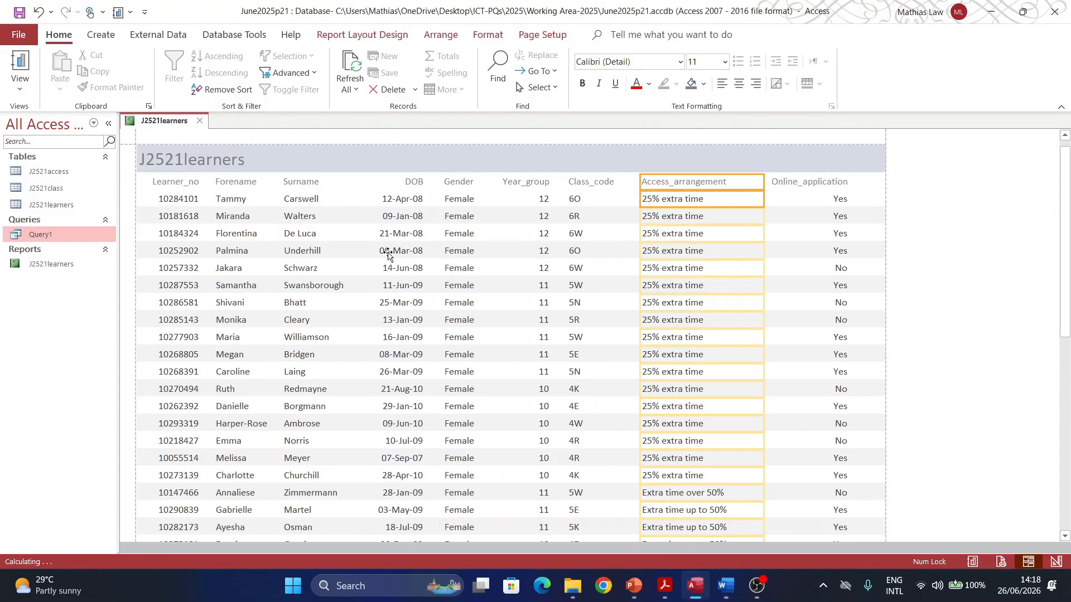
click(213, 162)
double_click(210, 162)
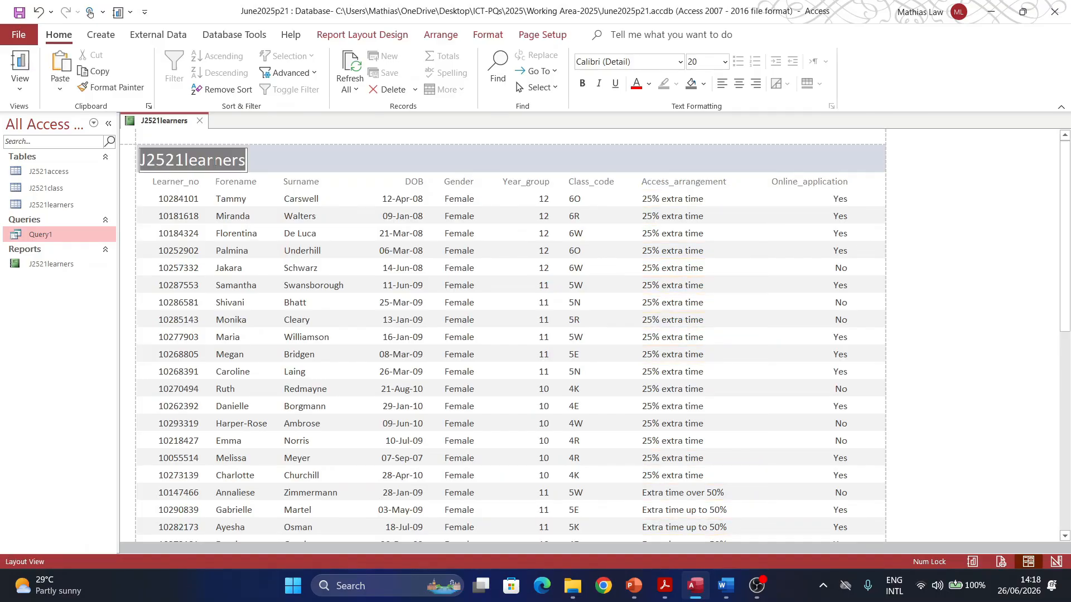
key(ctrl+v)
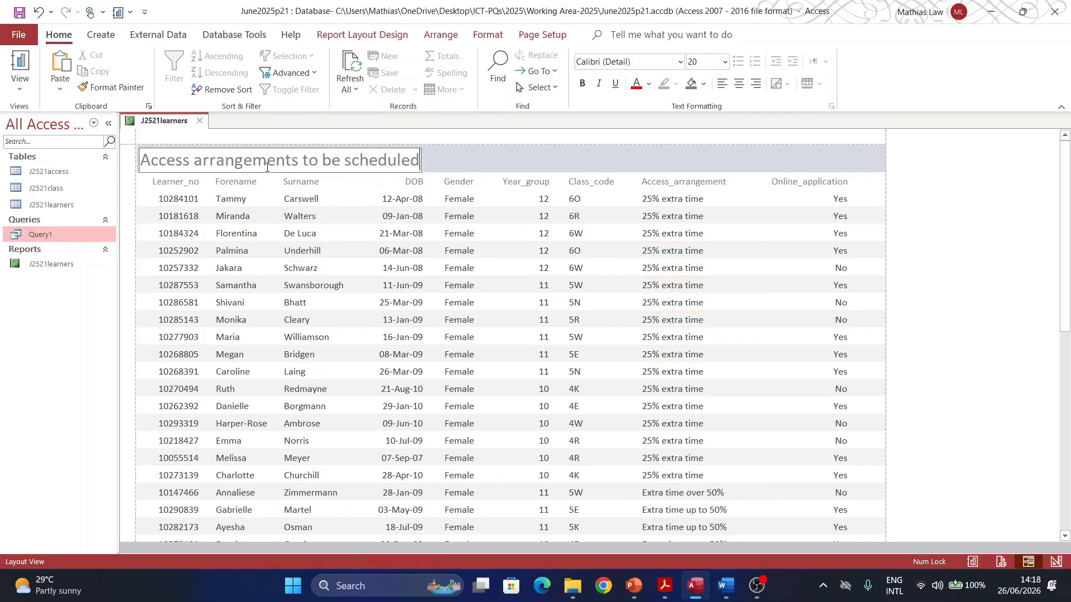
key(Return)
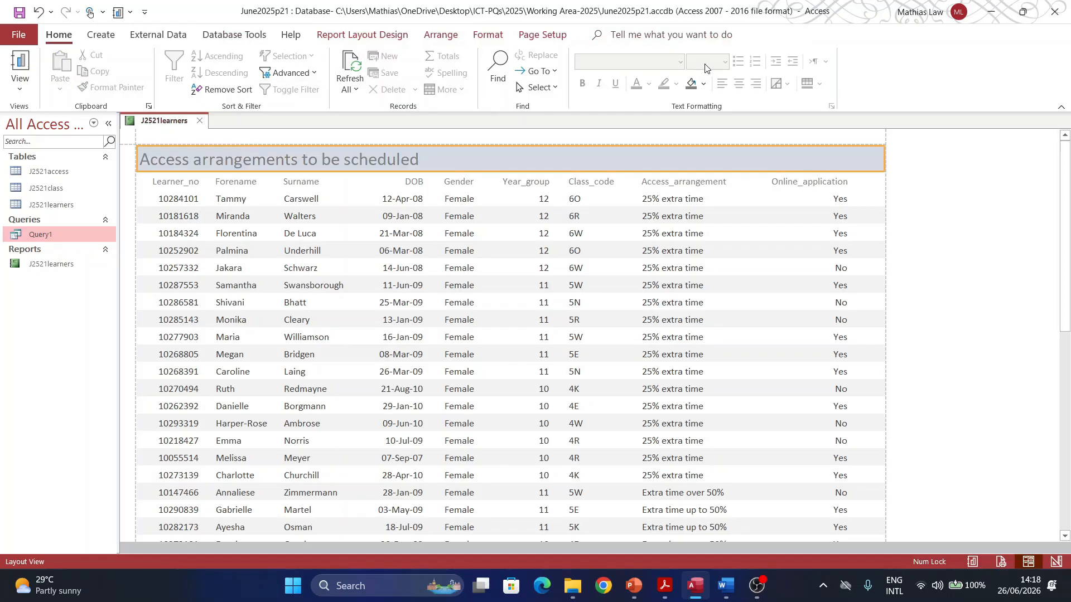
Step: Make the title 26 pt bold, stretched full width and centred across the report
click(198, 165)
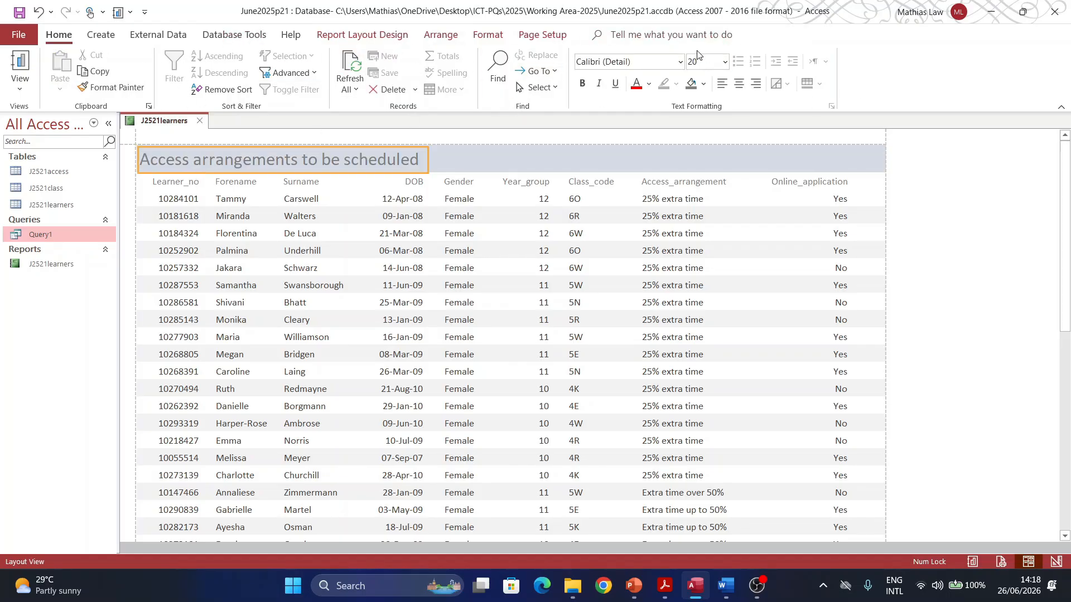
click(725, 62)
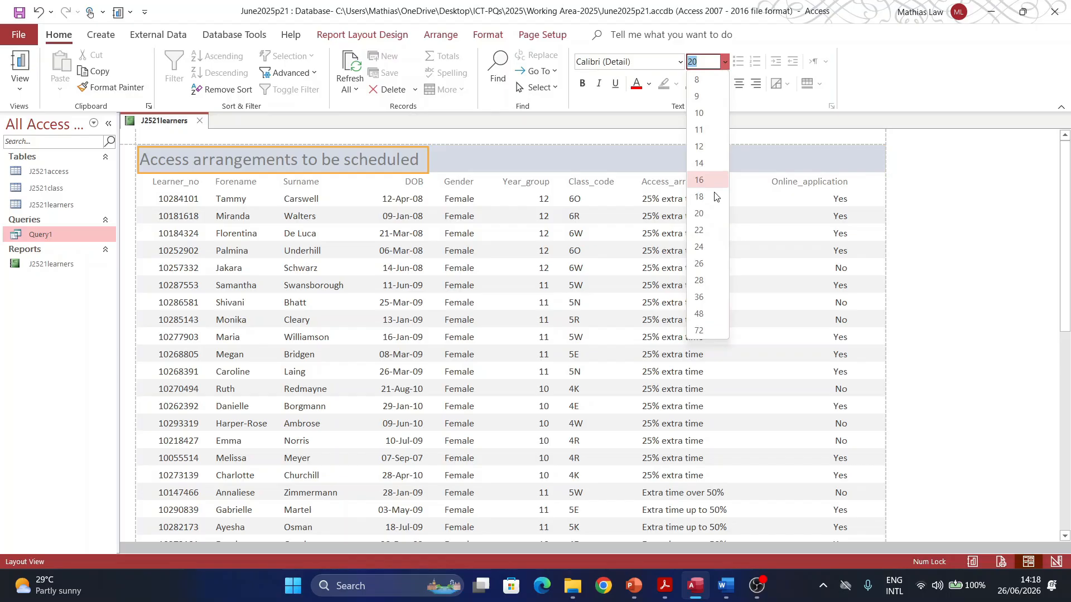
click(709, 266)
drag(514, 161, 879, 149)
click(739, 84)
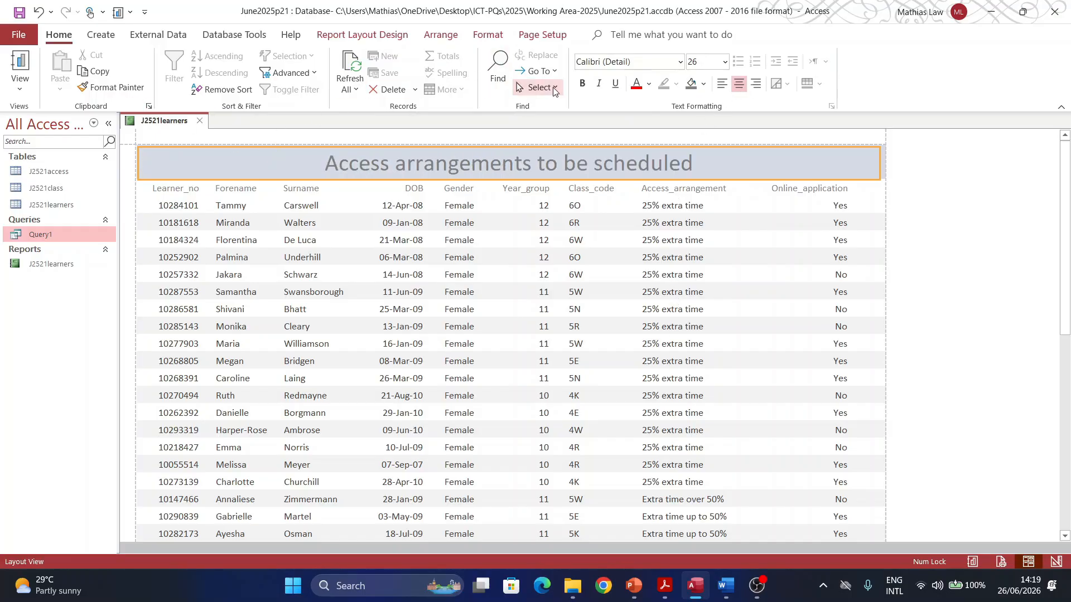
click(582, 83)
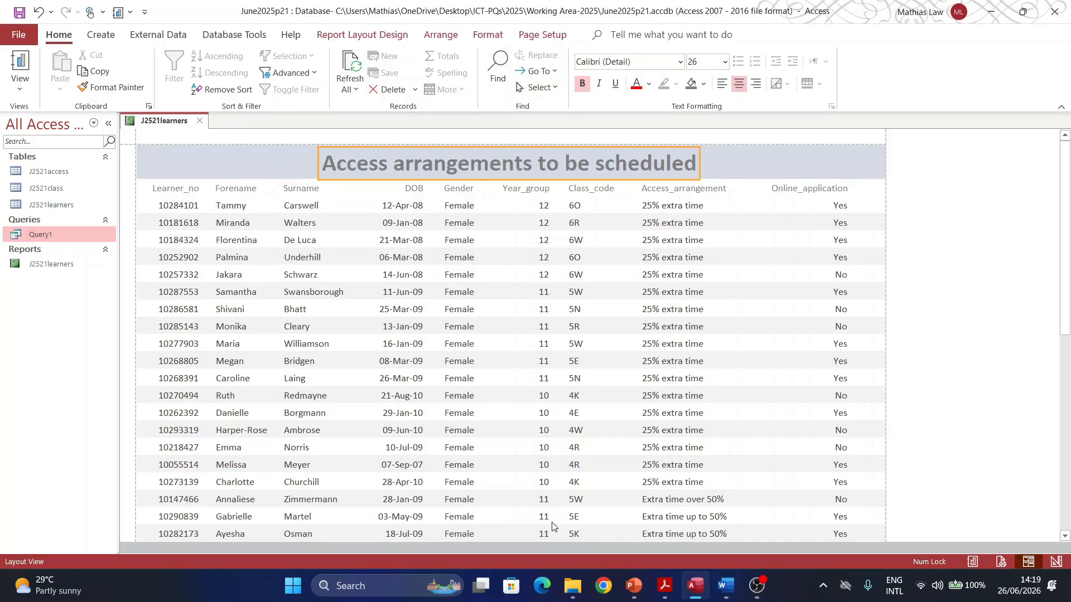
click(664, 586)
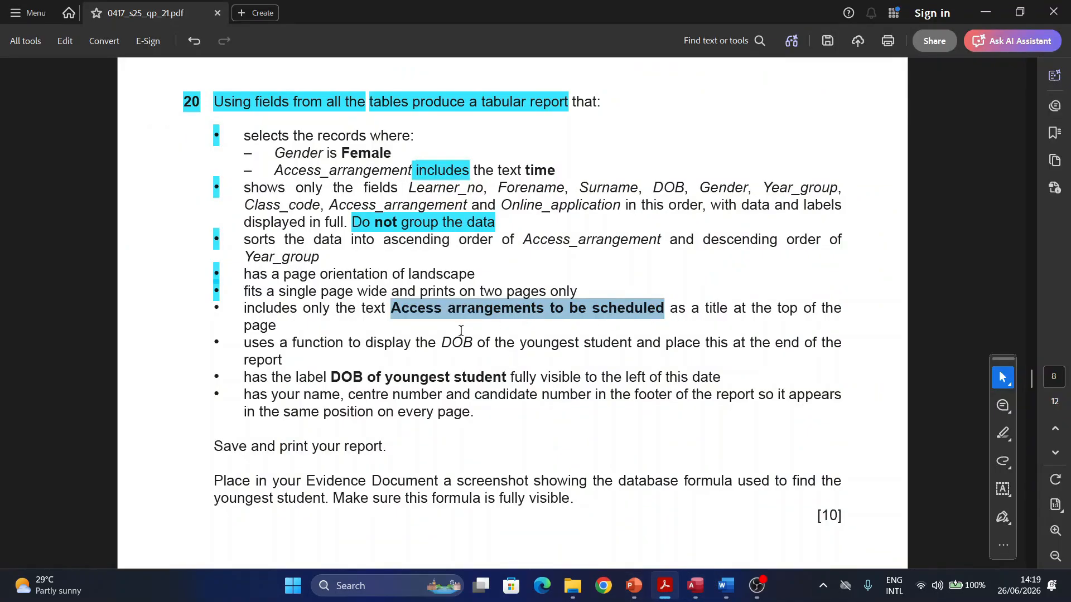
Step: Read the remaining report bullet points in the PDF, then return to the Access report
scroll(461, 330, down, 1)
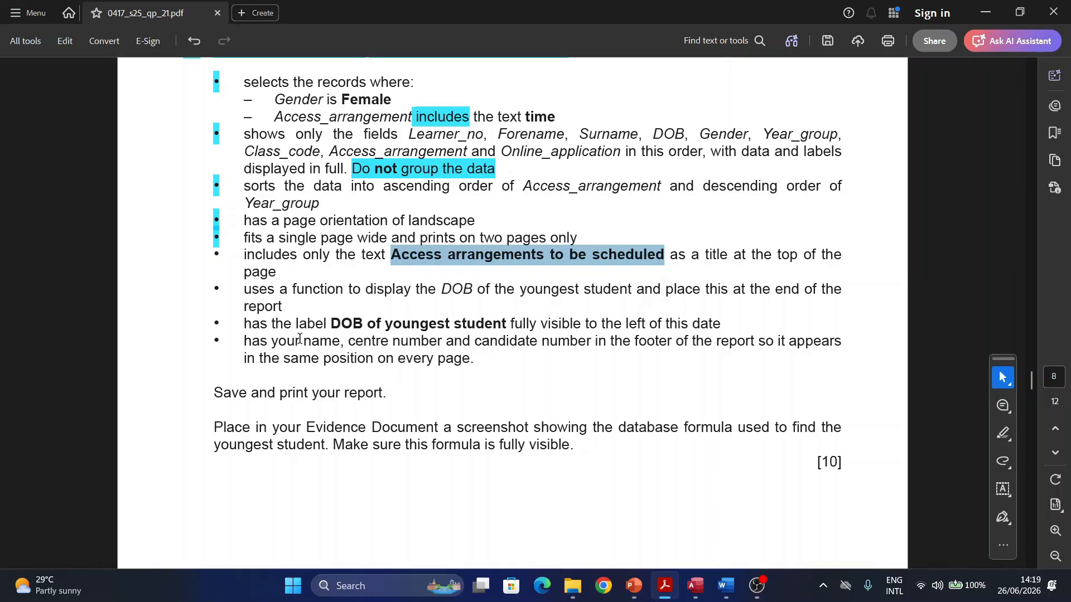
click(695, 591)
scroll(378, 353, down, 3)
scroll(378, 353, up, 3)
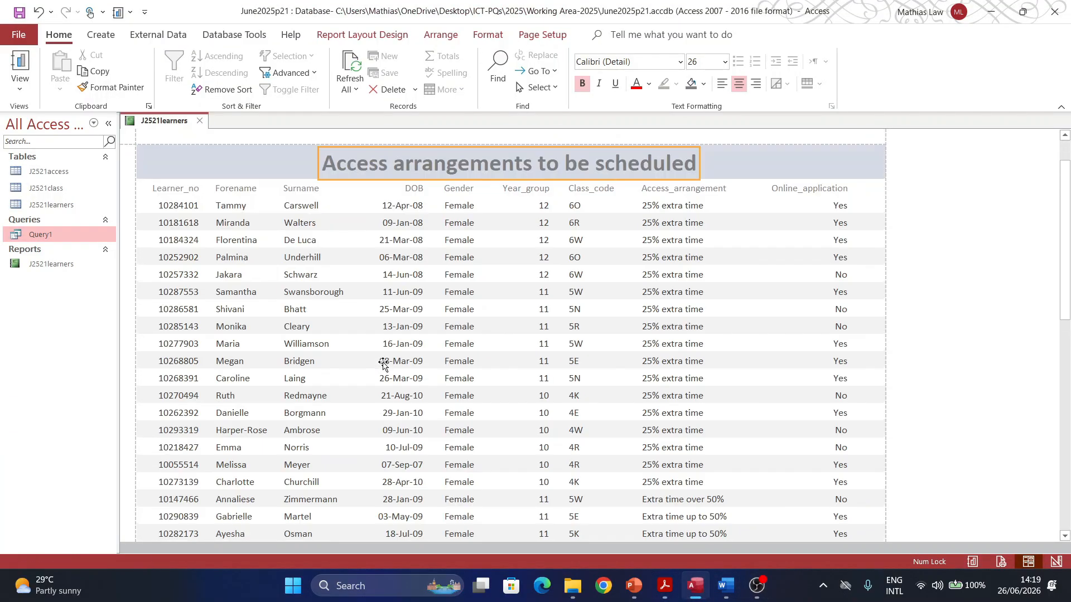
Step: Add a Count Values total to the DOB column, giving 42 at the report's end
click(403, 379)
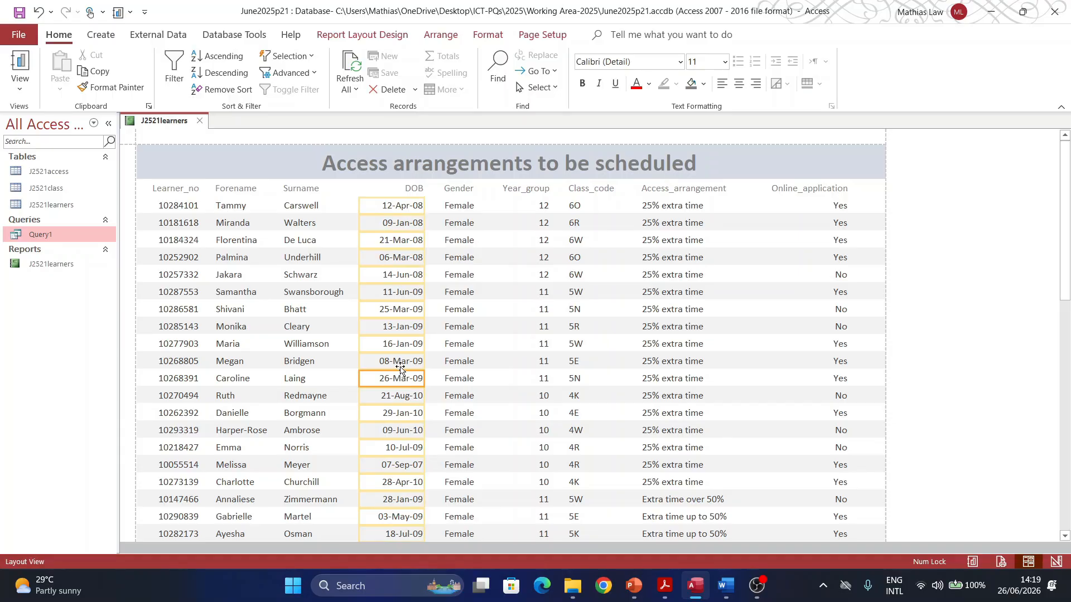
scroll(400, 368, down, 5)
right_click(399, 363)
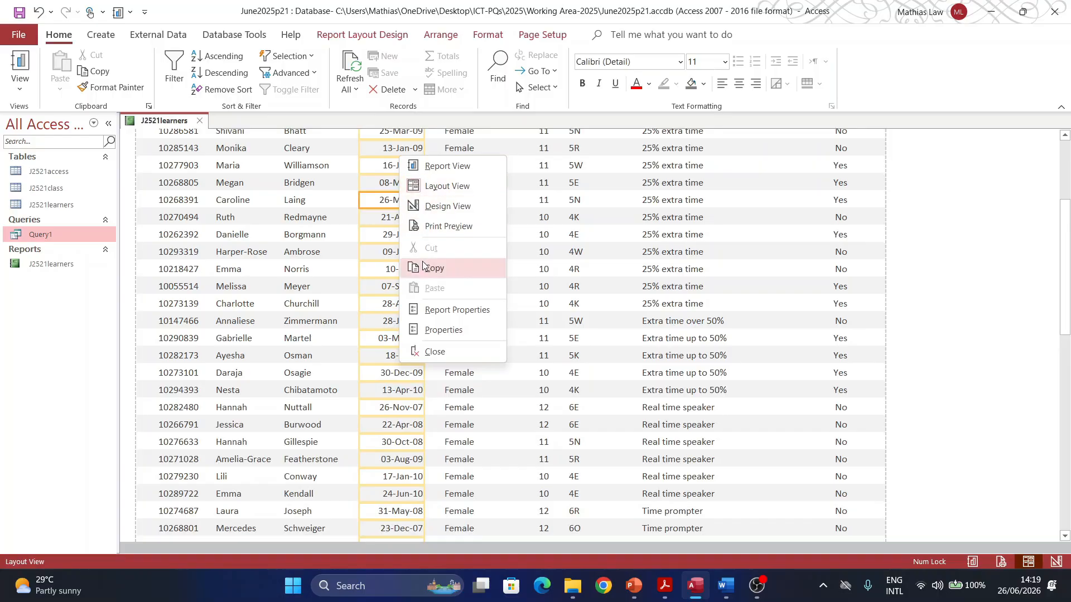
click(375, 372)
right_click(375, 373)
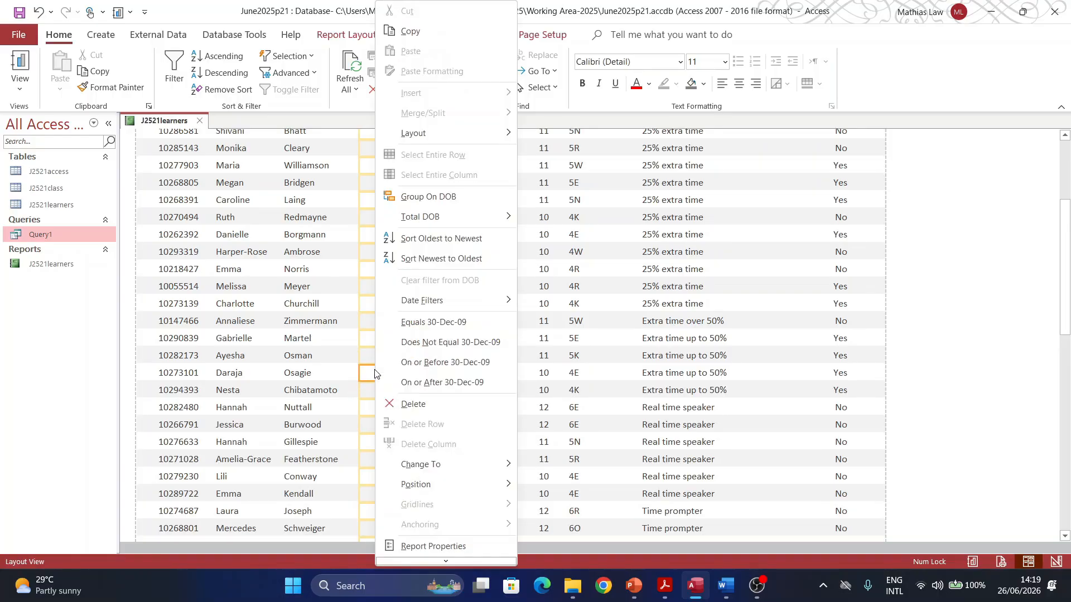
mouse_move(423, 217)
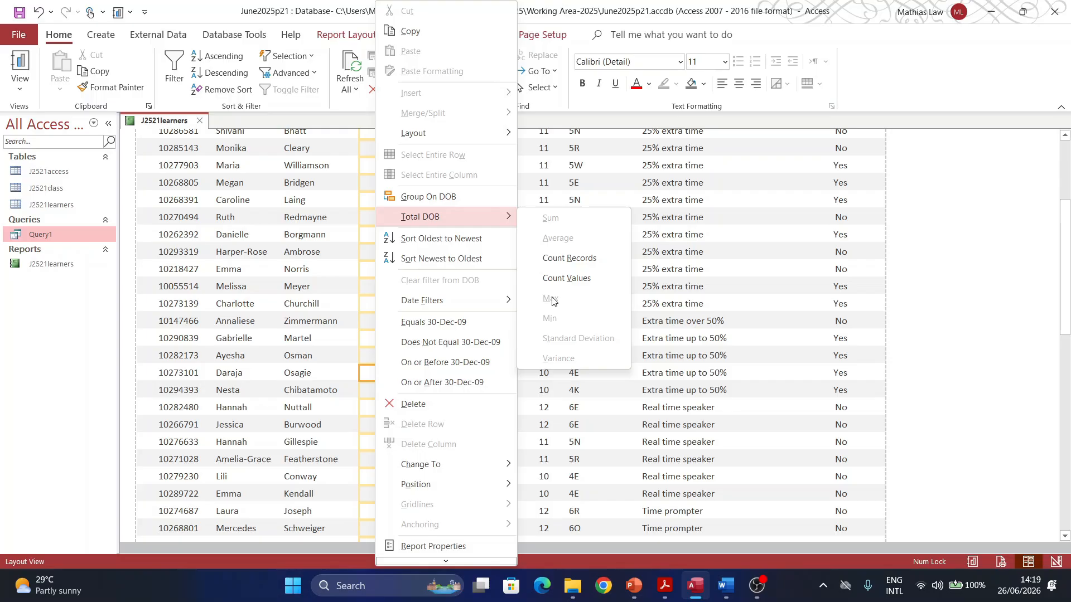
click(555, 279)
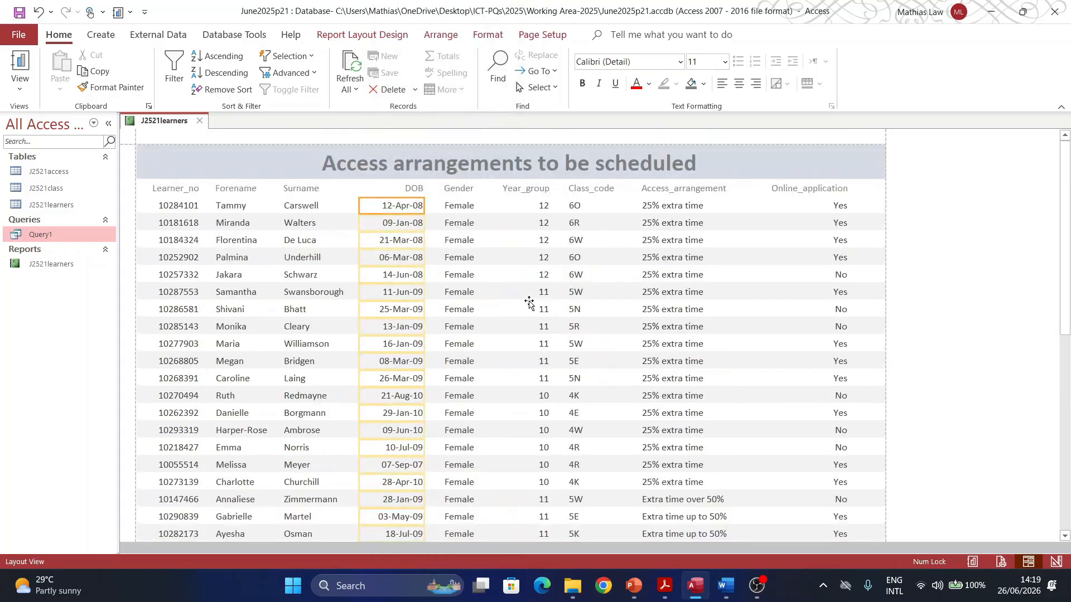
scroll(398, 414, down, 4)
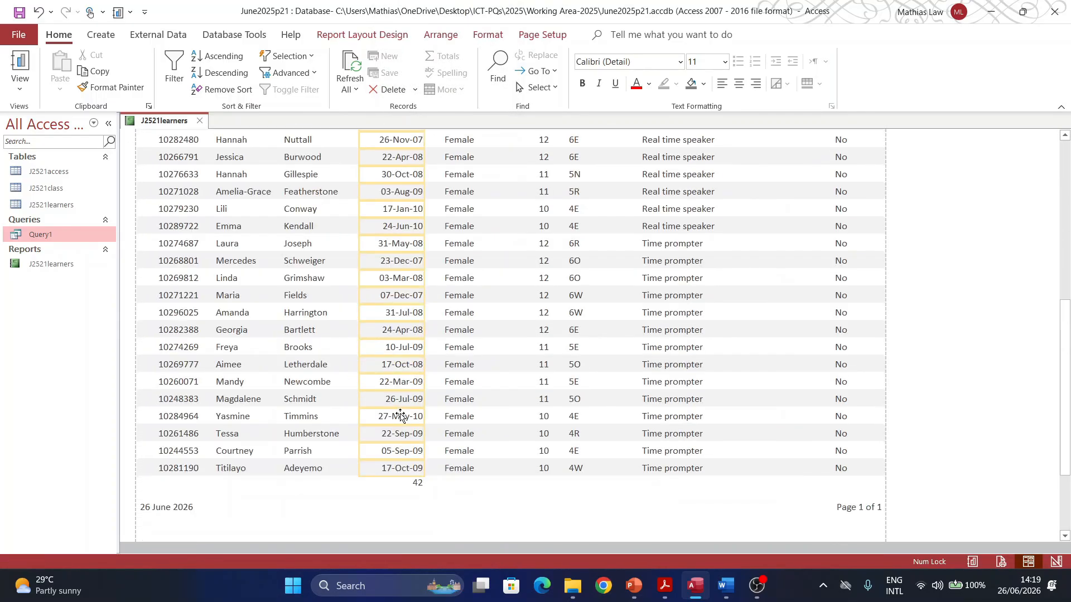
click(417, 484)
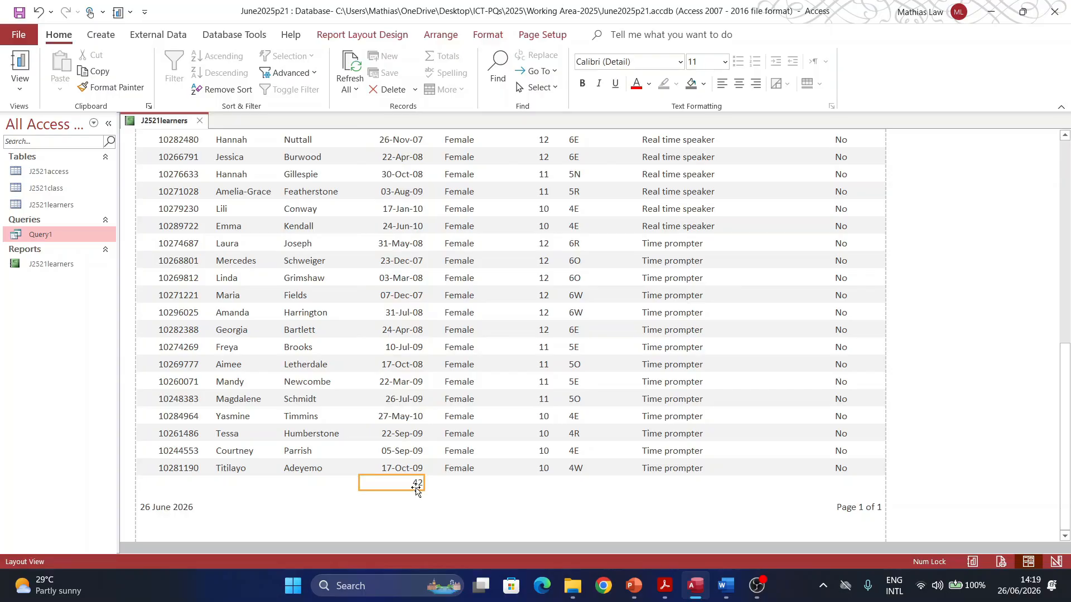
Step: Switch the report to Design View and select the =Count([DOB]) footer total
click(17, 84)
click(44, 219)
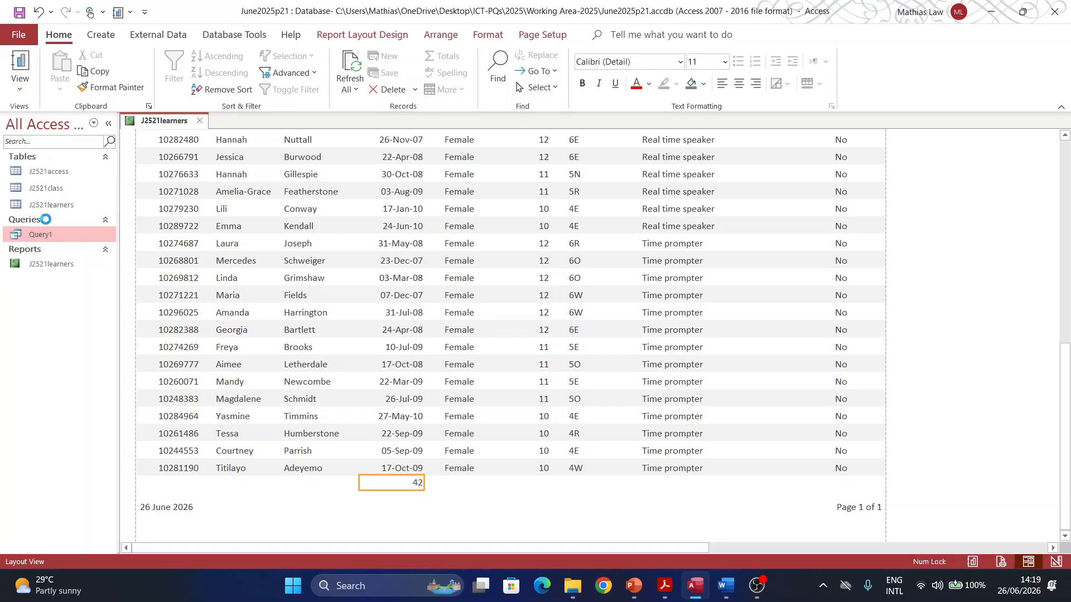
click(379, 305)
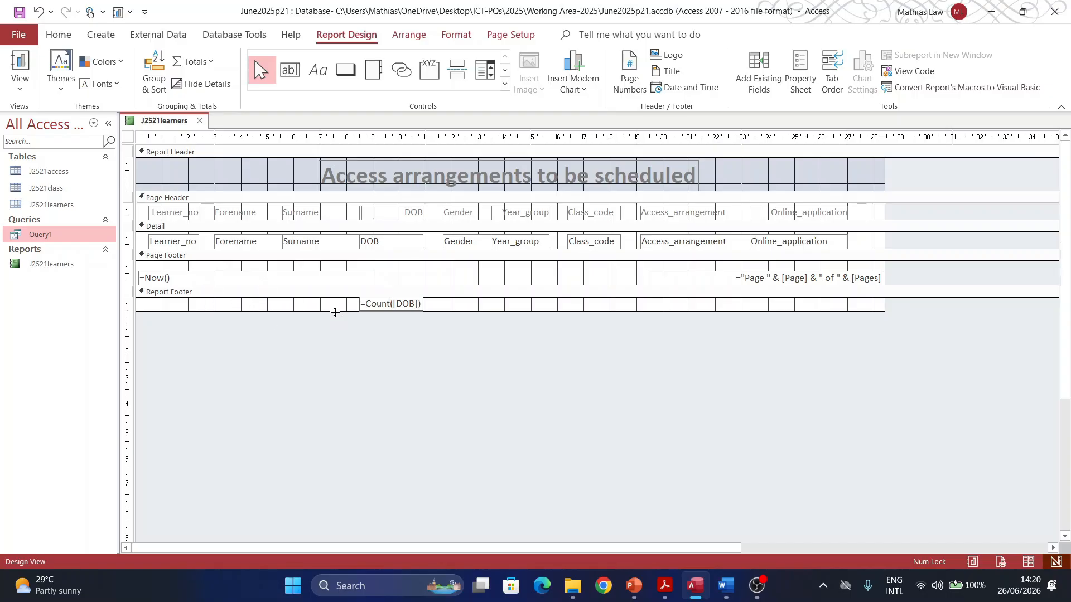
Step: Enlarge the Report Footer, lower the total box, and change =Count([DOB]) to =Max([DOB])
drag(335, 311, 337, 331)
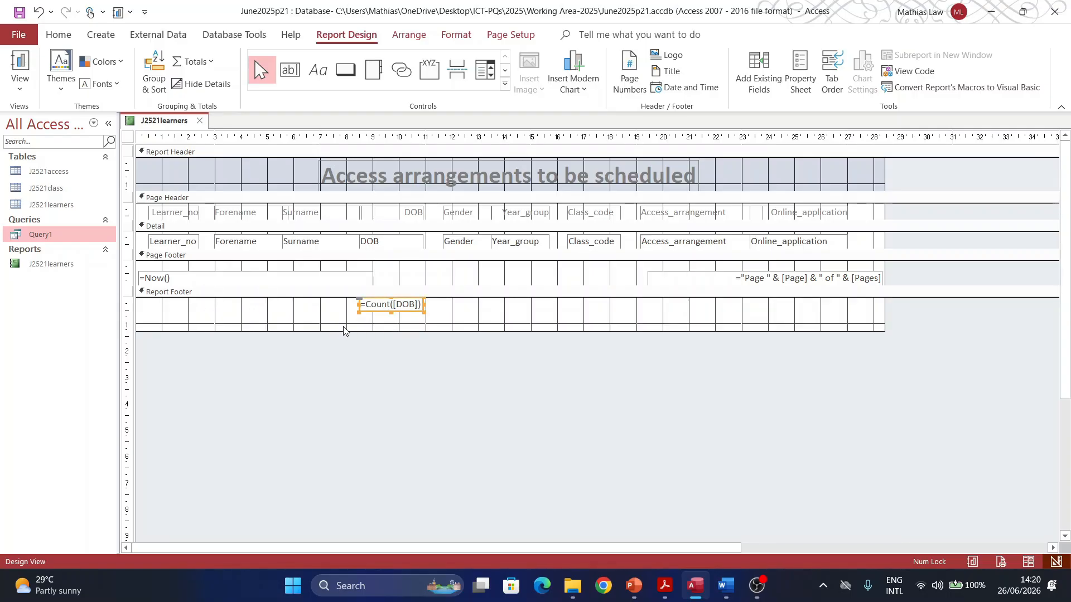
click(398, 312)
drag(405, 311, 411, 321)
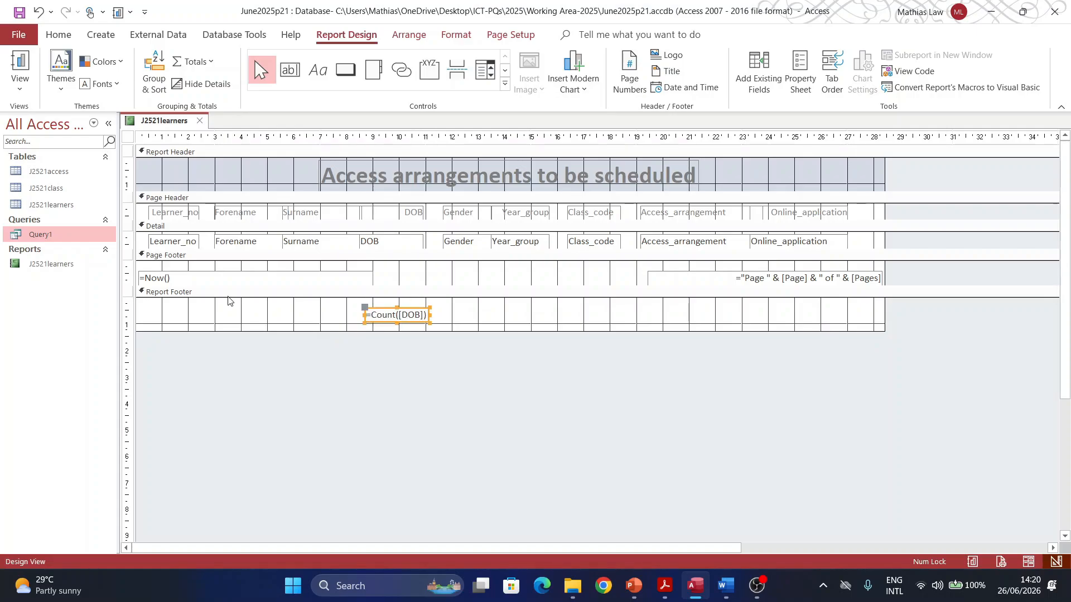
click(396, 315)
key(BackSpace)
key(BackSpace)
key(BackSpace)
key(BackSpace)
key(BackSpace)
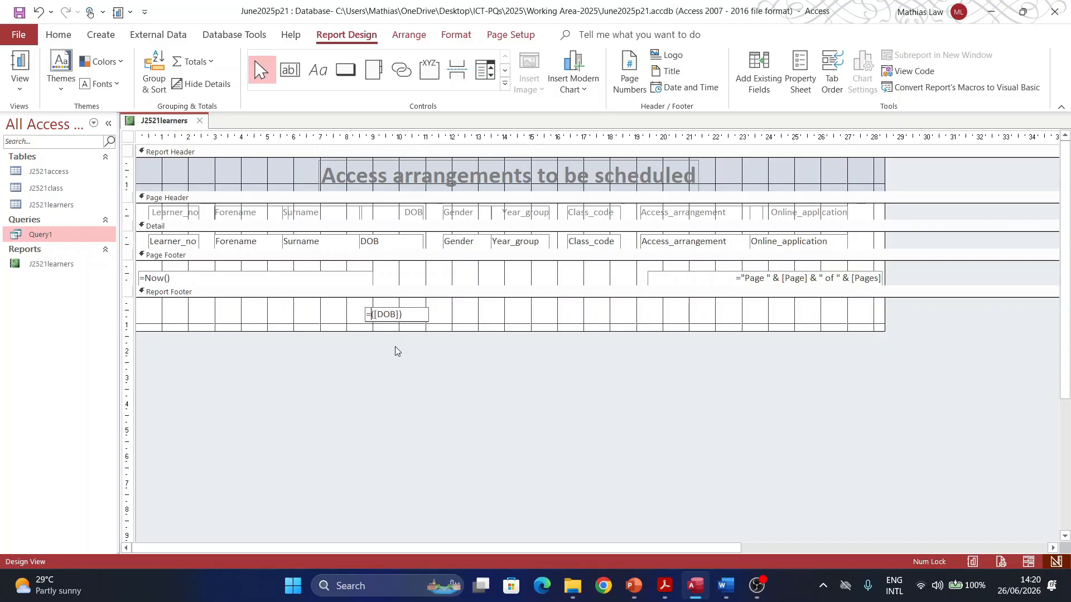
text(Max)
click(20, 81)
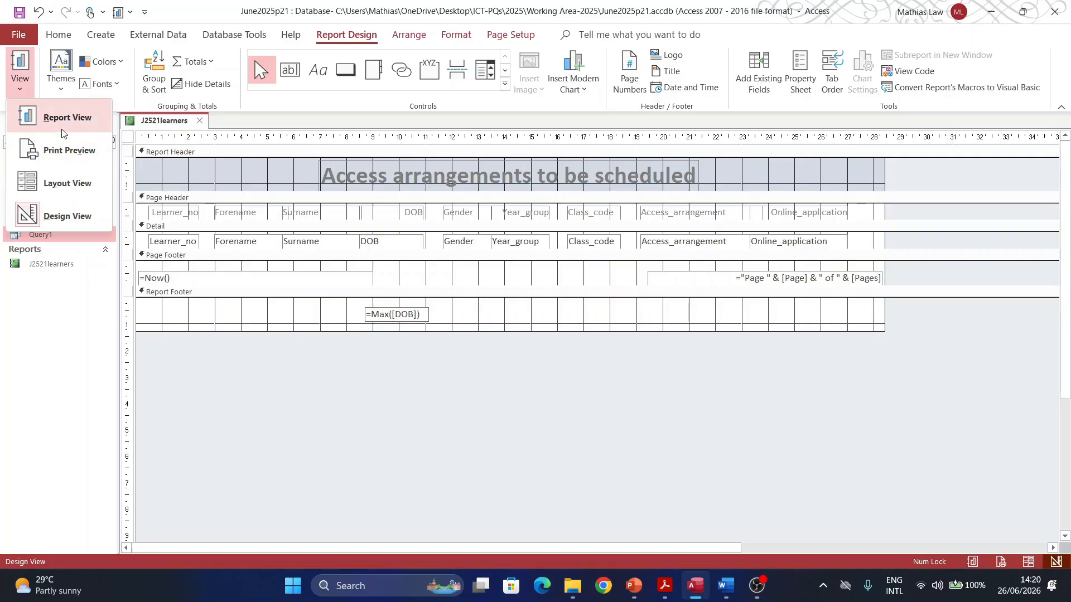
click(67, 121)
Step: In Layout View, narrow the footer date box and set its Format to dd-mmm-yy, showing 21-Aug-10
scroll(464, 313, down, 10)
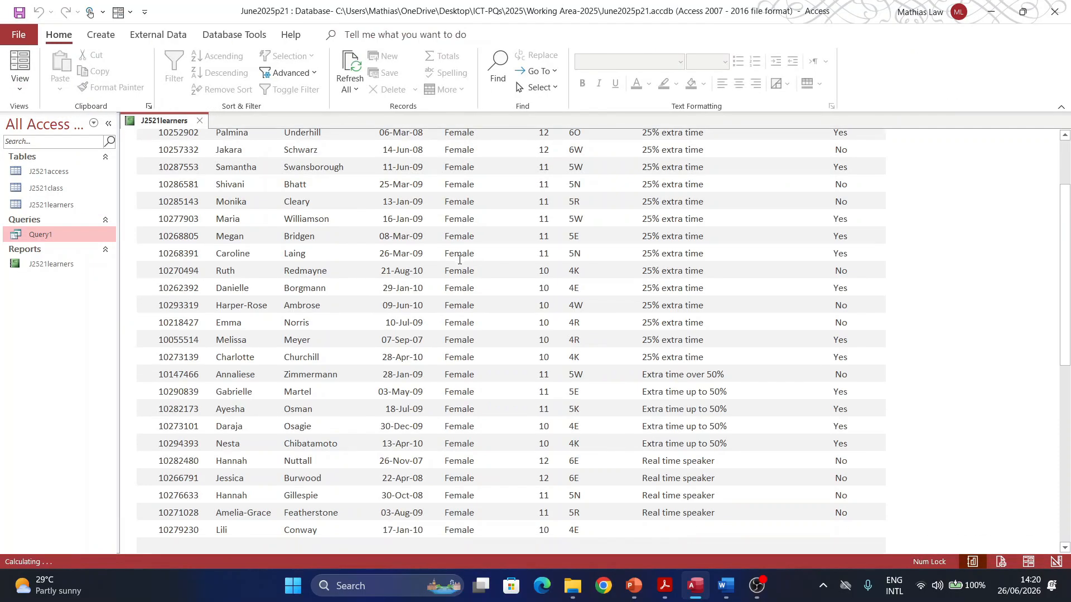
scroll(464, 314, down, 1)
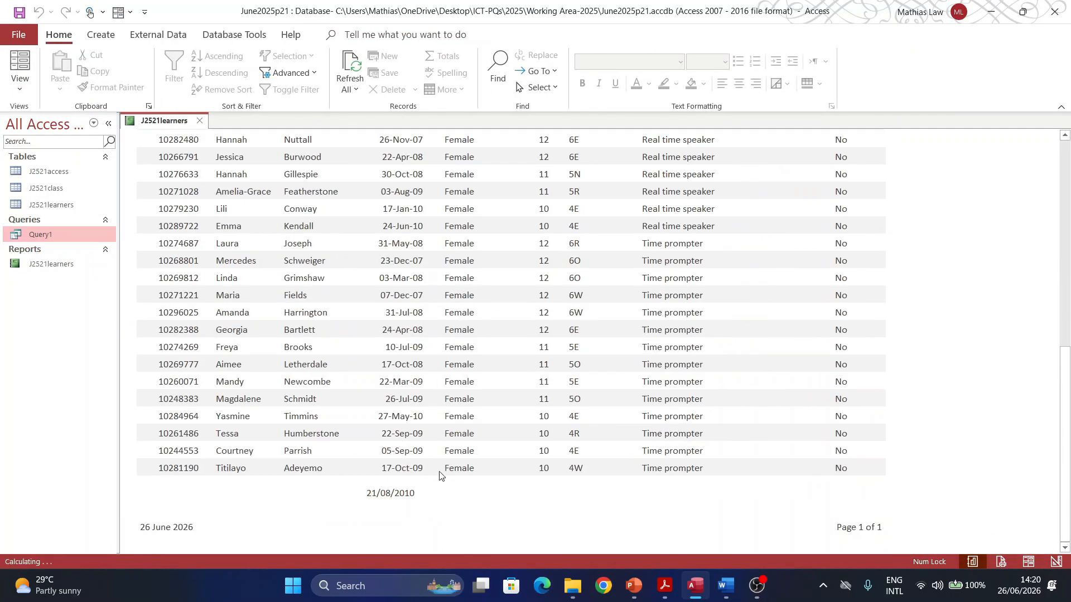
click(403, 492)
click(395, 494)
click(20, 83)
click(62, 181)
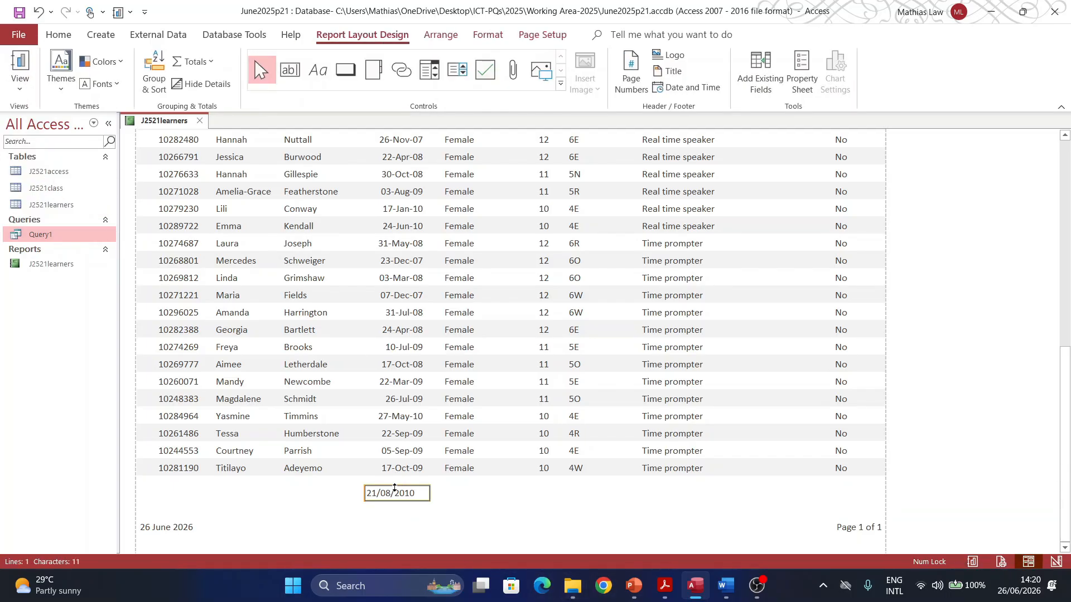
drag(361, 493, 372, 493)
right_click(399, 493)
click(421, 482)
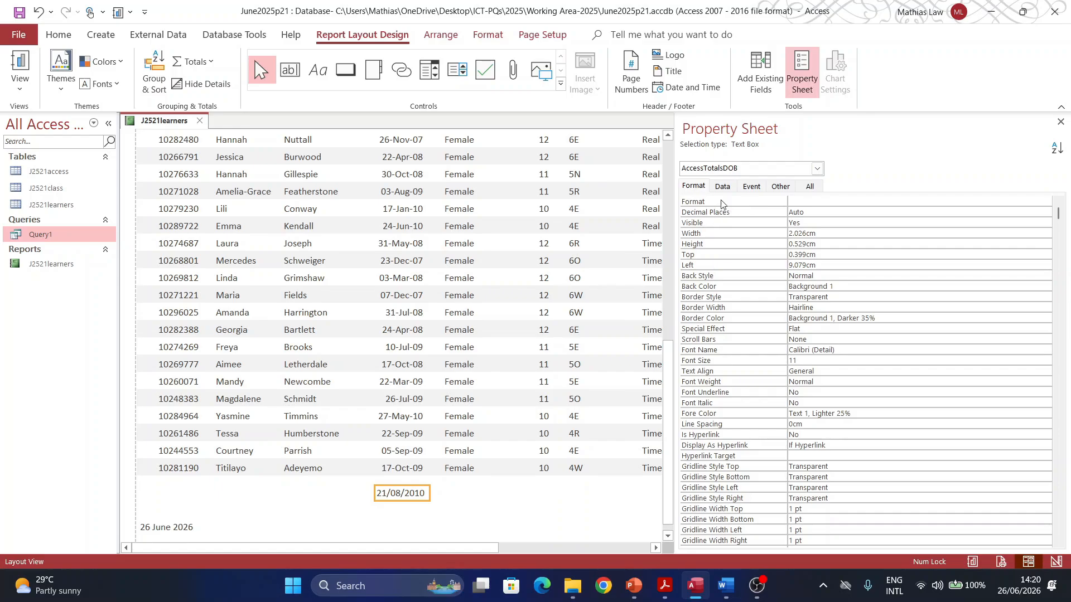
click(800, 201)
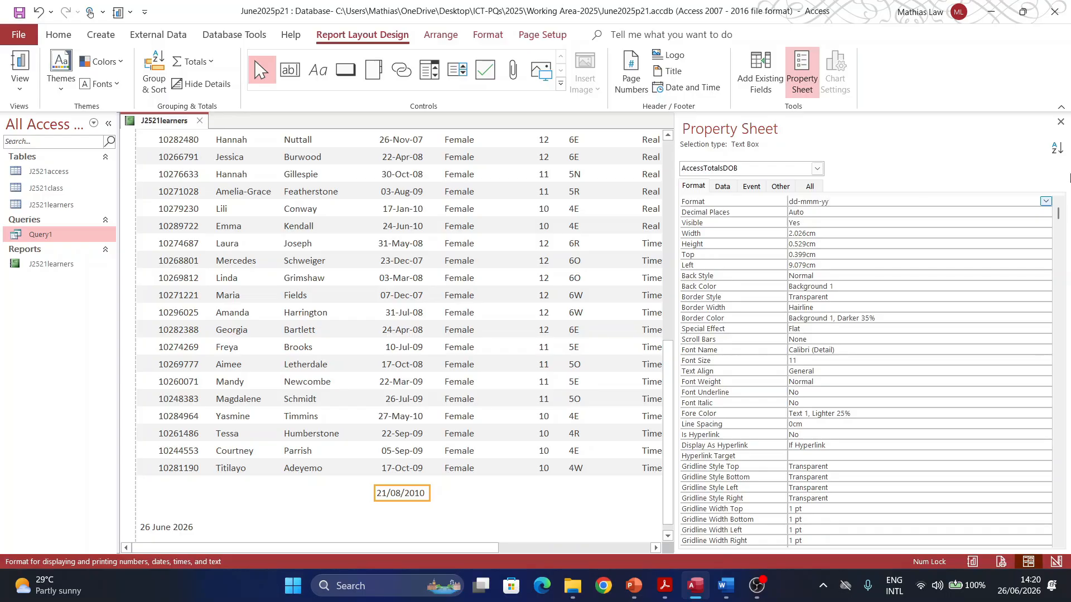
click(443, 497)
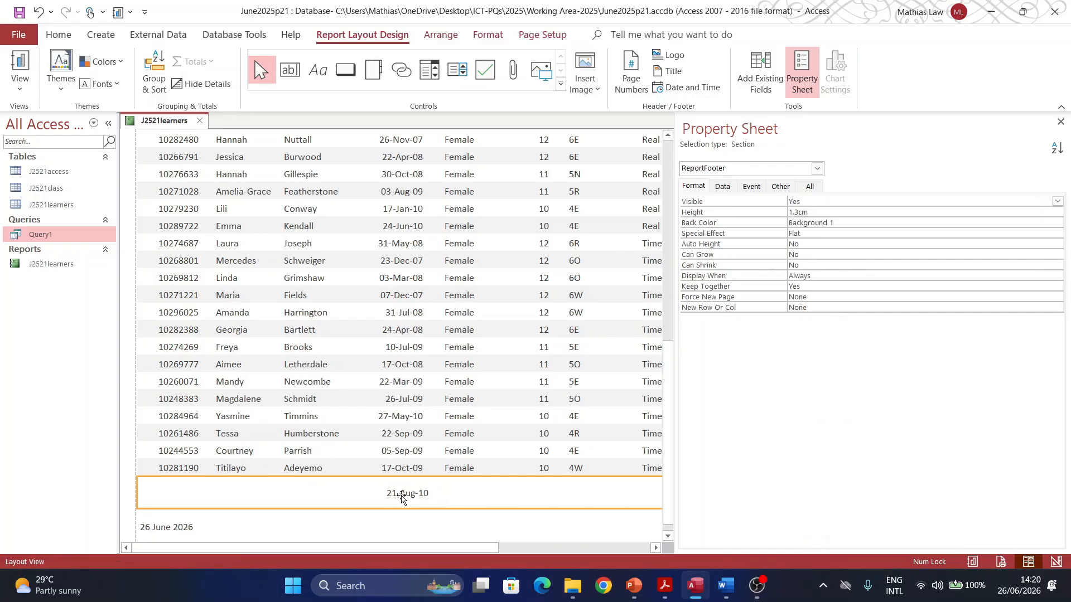
click(401, 497)
Step: Add a 'DOB Maximum' caption label beside the 21-Aug-10 date and widen it to 3.894 cm
right_click(400, 494)
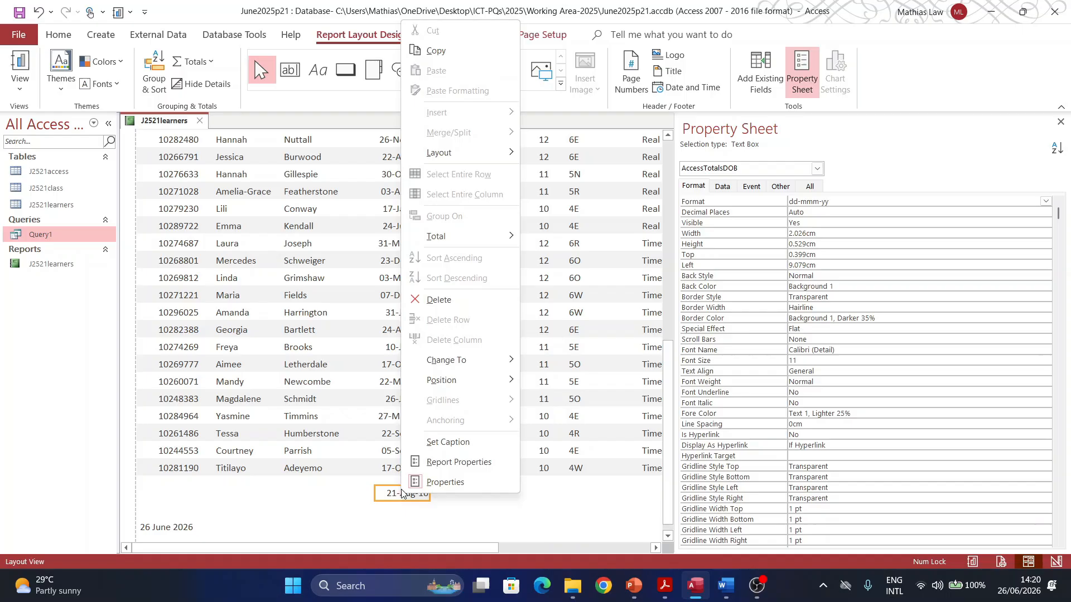
click(441, 442)
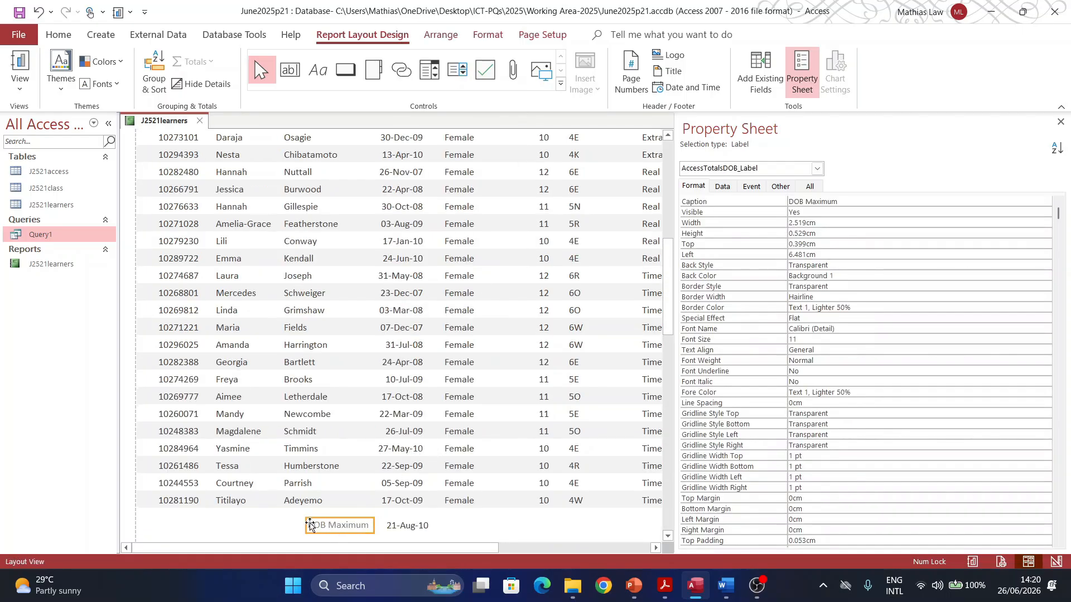
drag(305, 526, 275, 526)
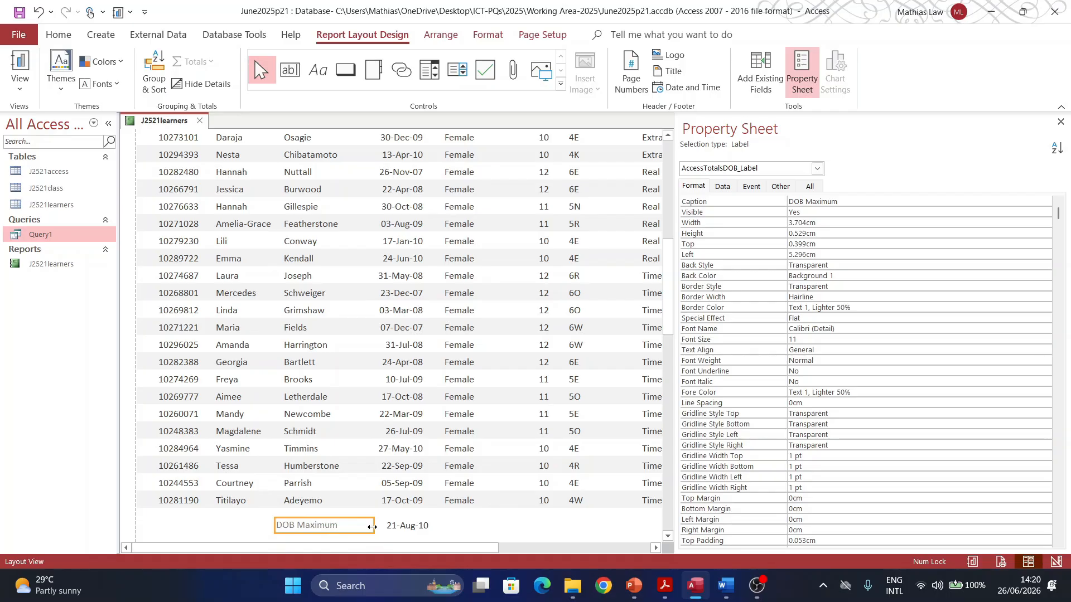
drag(372, 526, 379, 526)
mouse_move(672, 587)
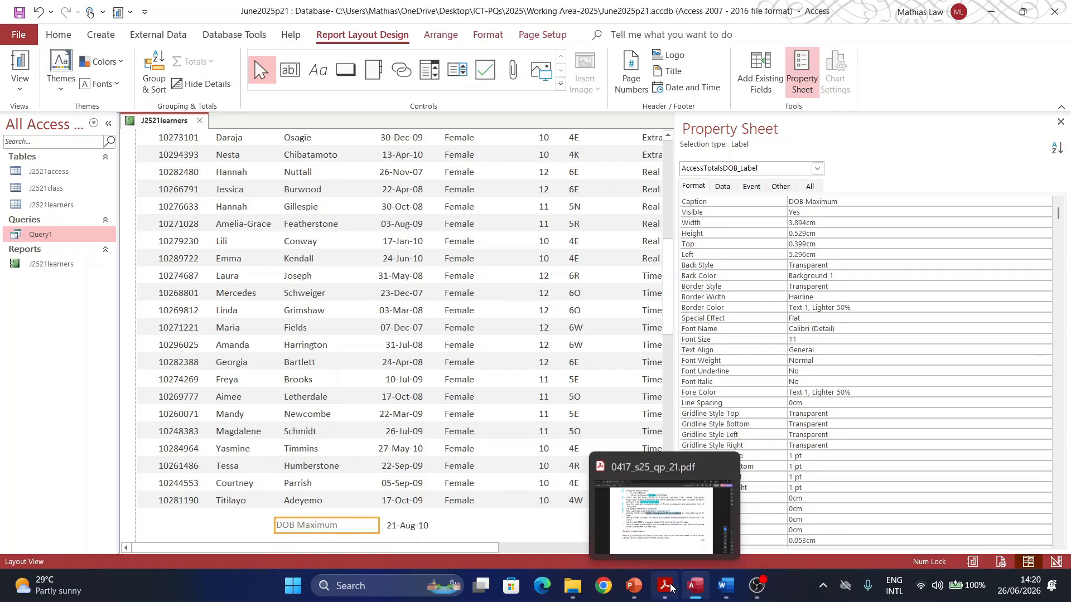
click(665, 587)
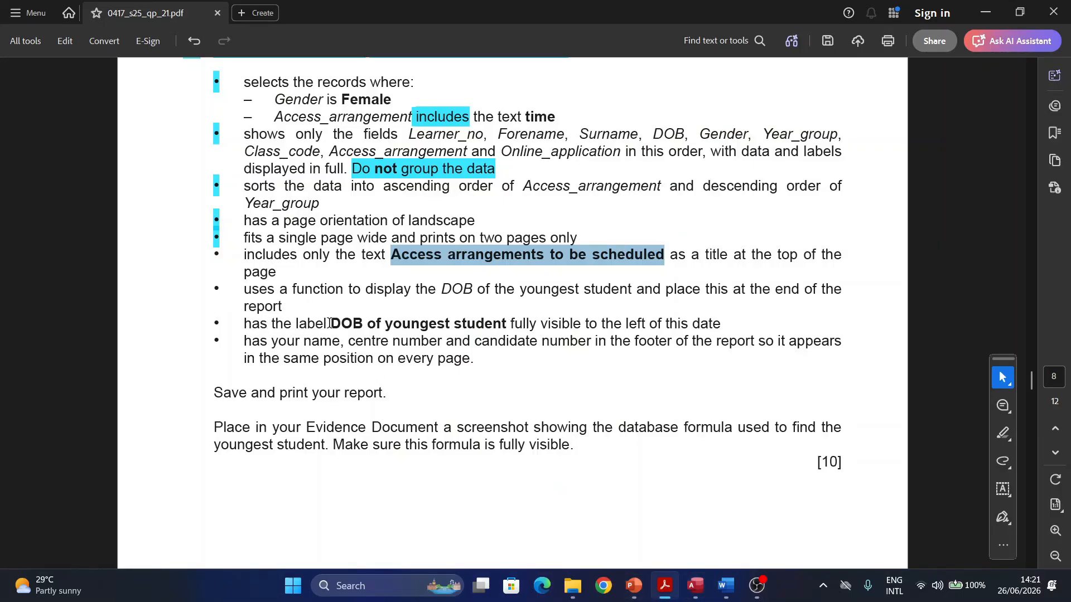
Step: Select 'DOB of youngest student' in the task PDF, then return to Access
drag(331, 325, 506, 325)
key(ctrl+c)
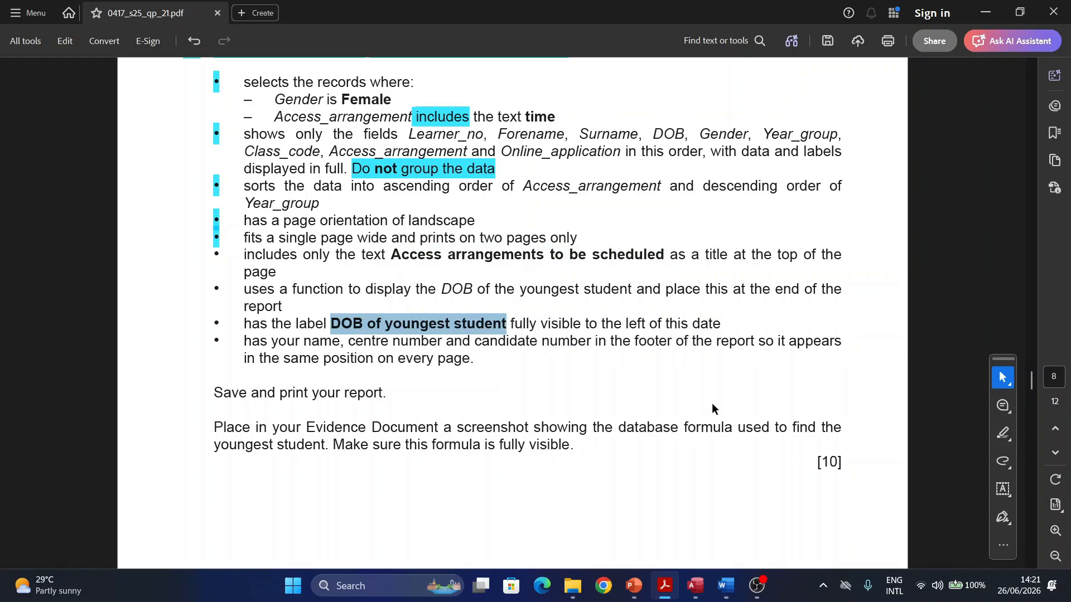
click(694, 586)
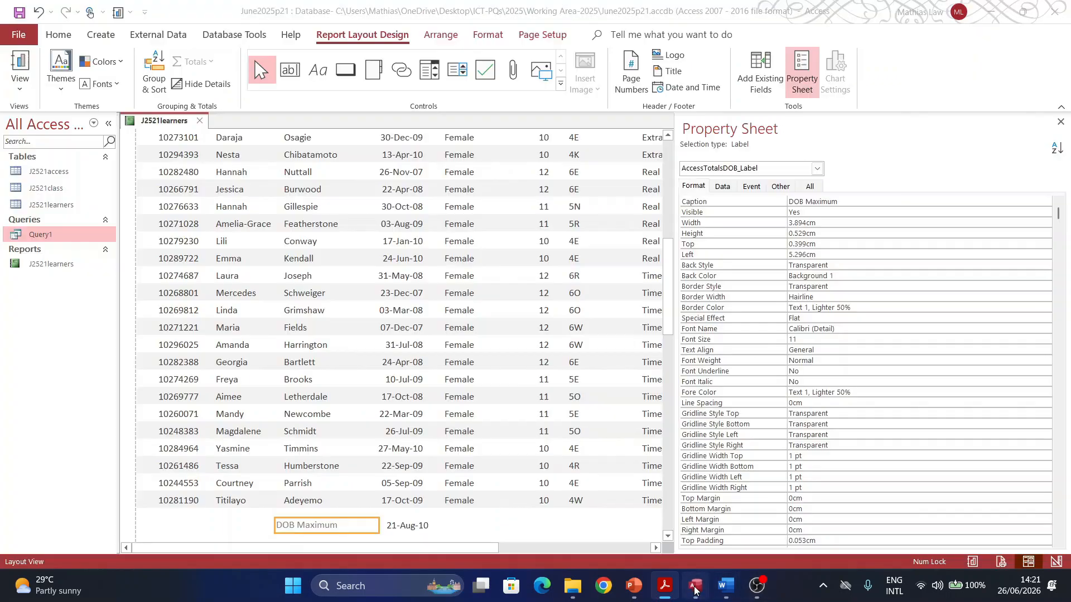
Step: Replace the DOB Maximum label text with 'DOB of youngest student', then bring back the task PDF
click(339, 528)
drag(341, 523, 271, 527)
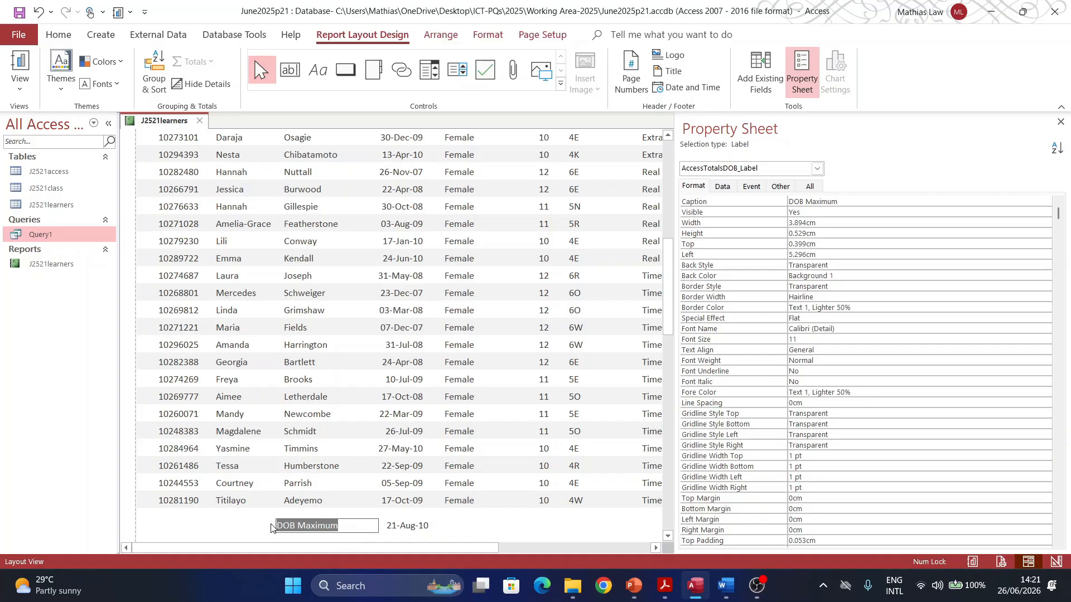
key(ctrl+v)
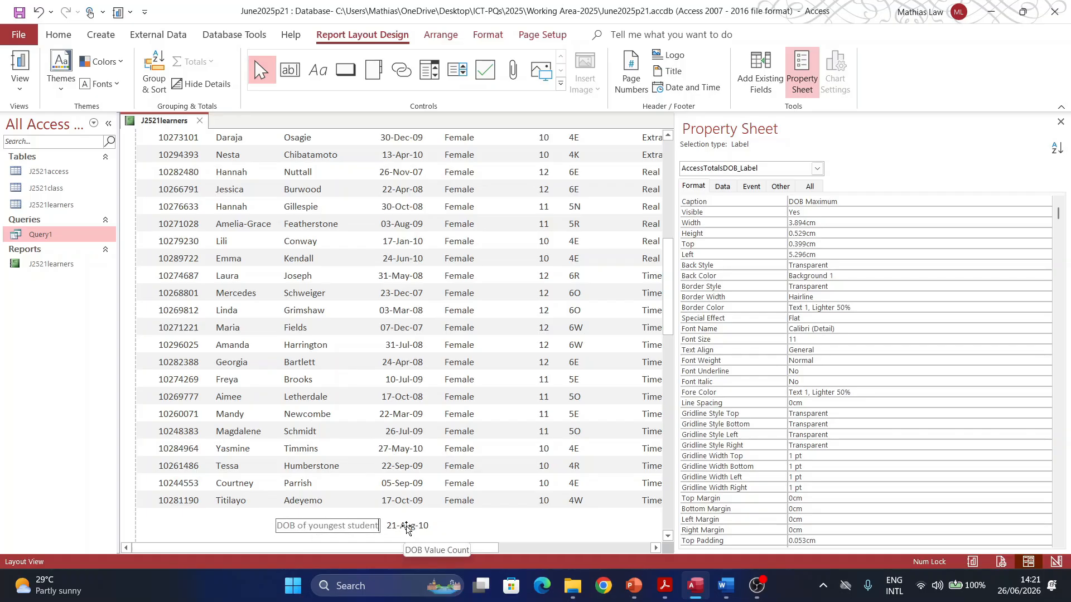
click(665, 589)
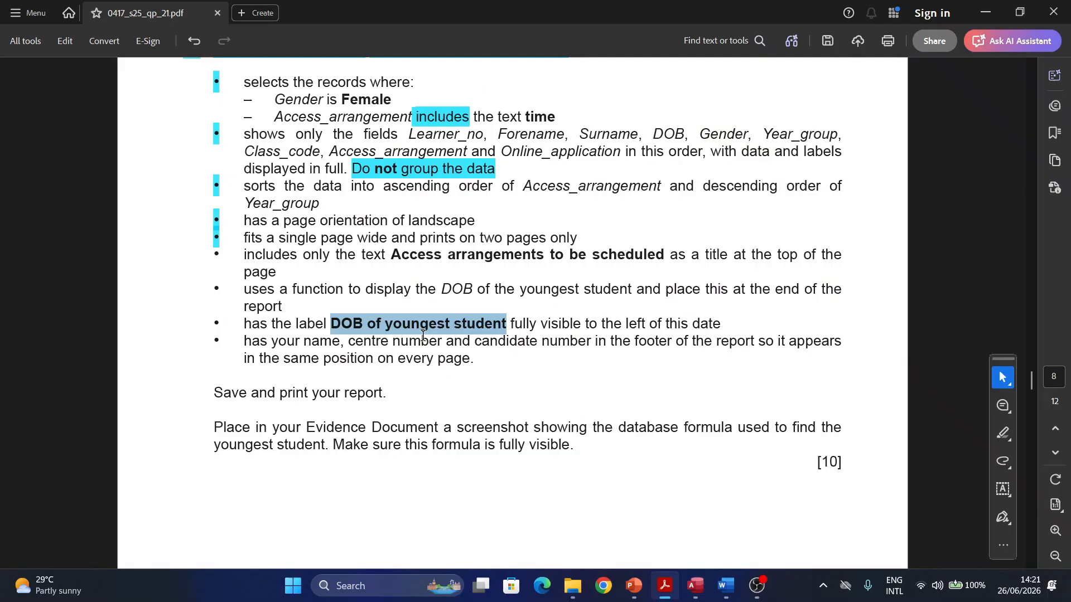
Step: Mark question 20's DOB-function and label bullets as done in the PDF, then return to Access
scroll(311, 349, down, 1)
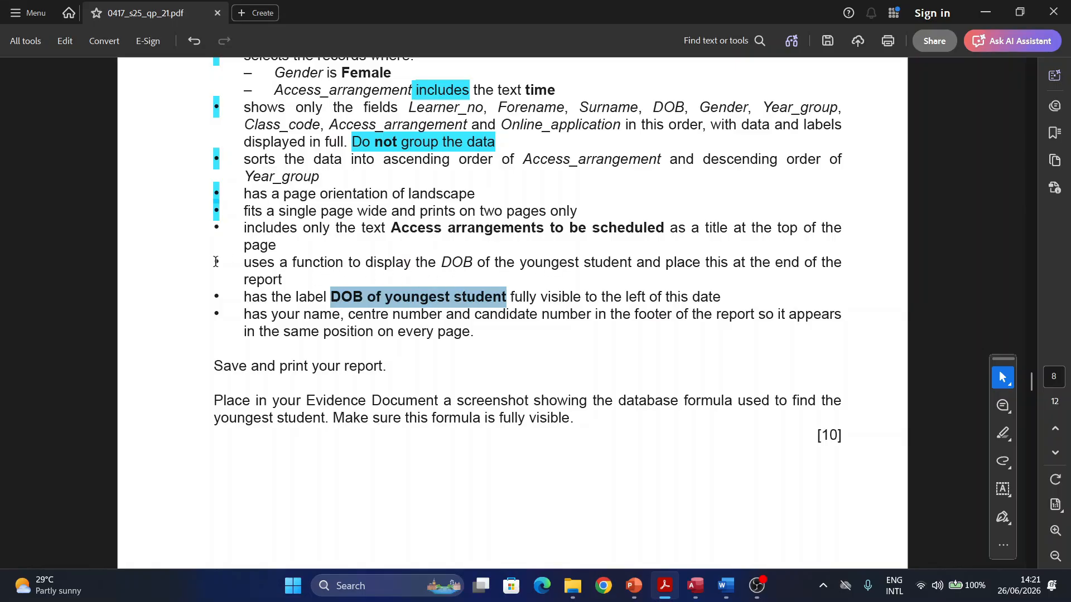
drag(216, 262, 237, 238)
click(249, 290)
click(219, 228)
click(257, 259)
scroll(234, 293, down, 2)
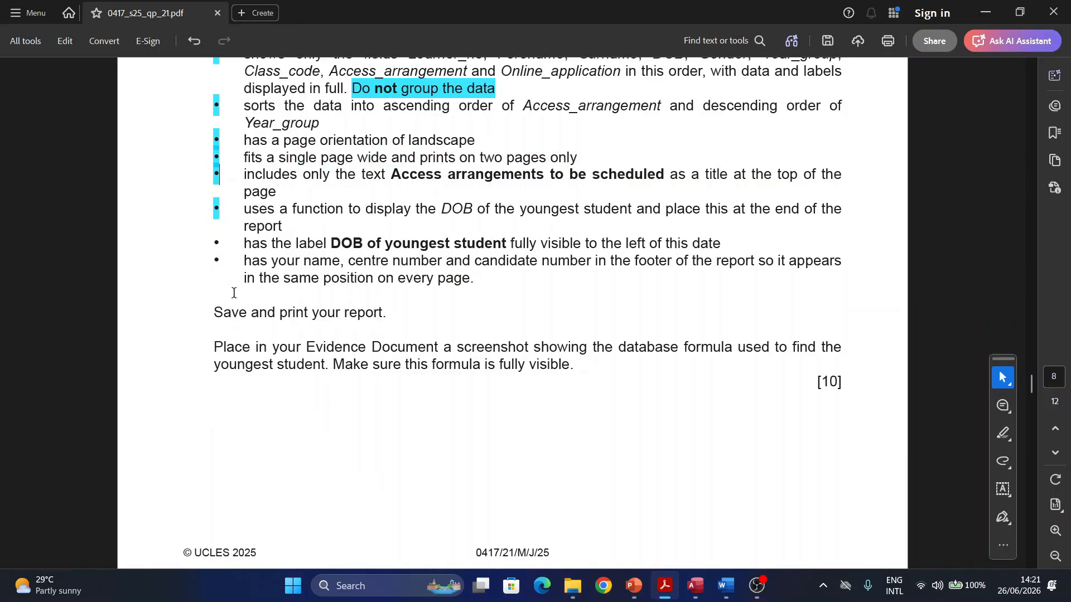
mouse_move(224, 242)
mouse_down()
mouse_move(207, 240)
mouse_move(216, 246)
mouse_up()
click(217, 245)
scroll(276, 262, down, 1)
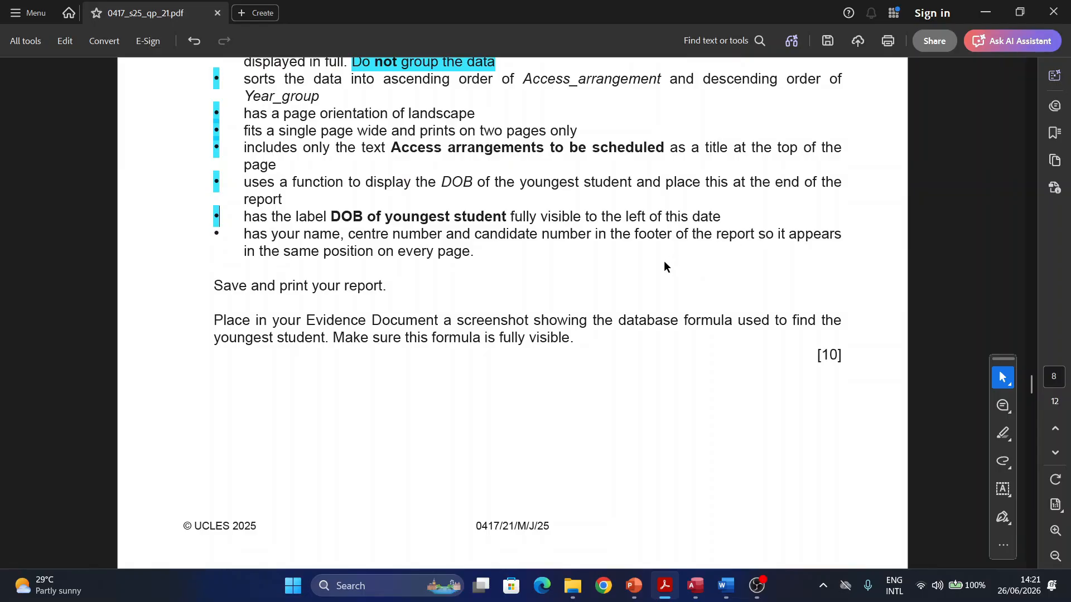
click(695, 585)
Step: In Design View, move the =Now() date box down into the Report Footer
click(20, 75)
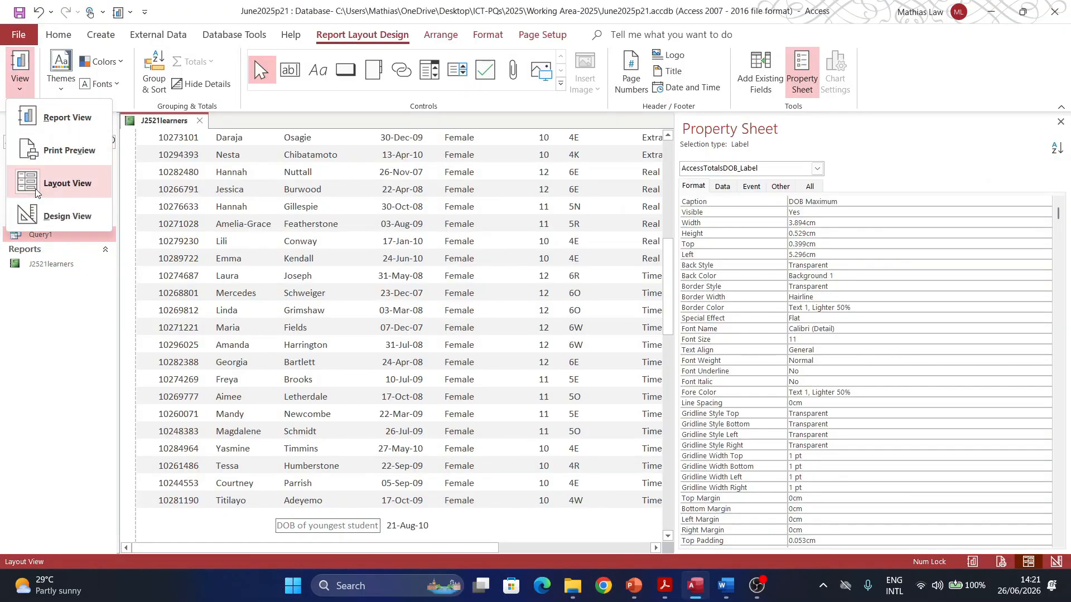
click(50, 219)
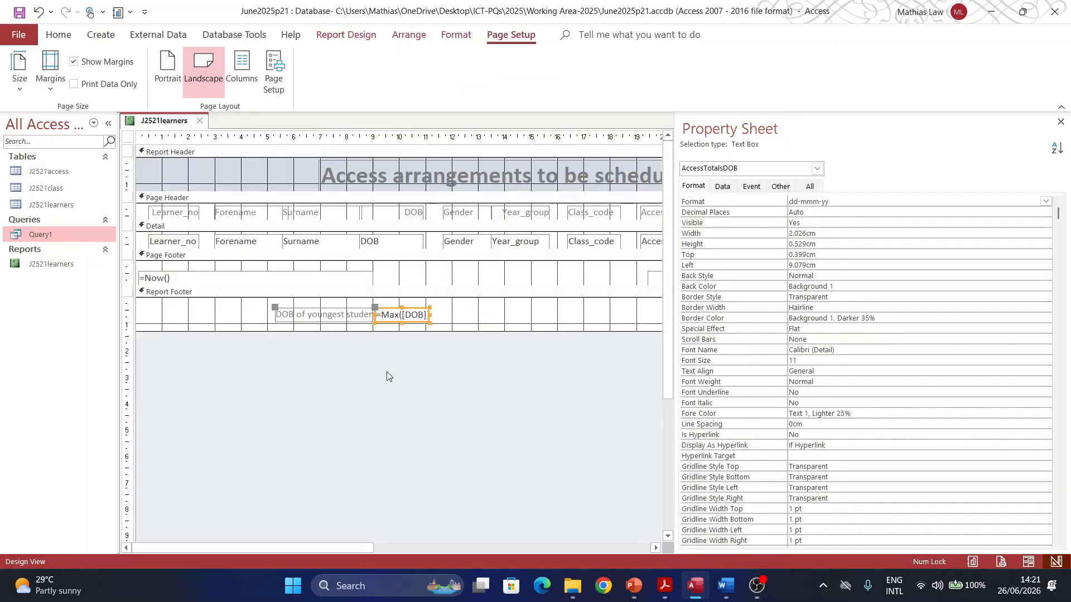
click(1060, 122)
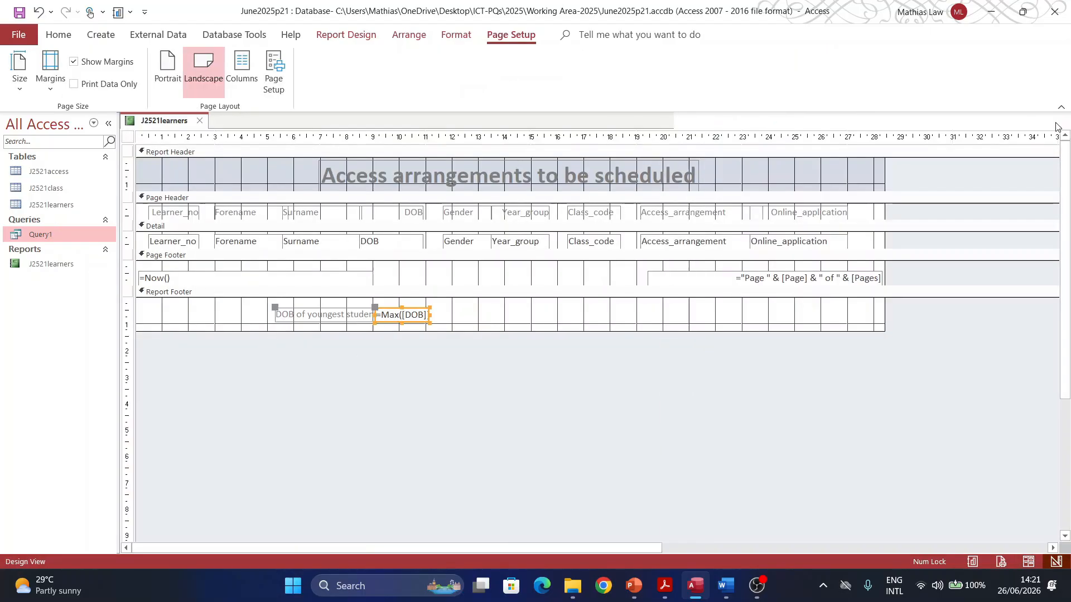
click(170, 278)
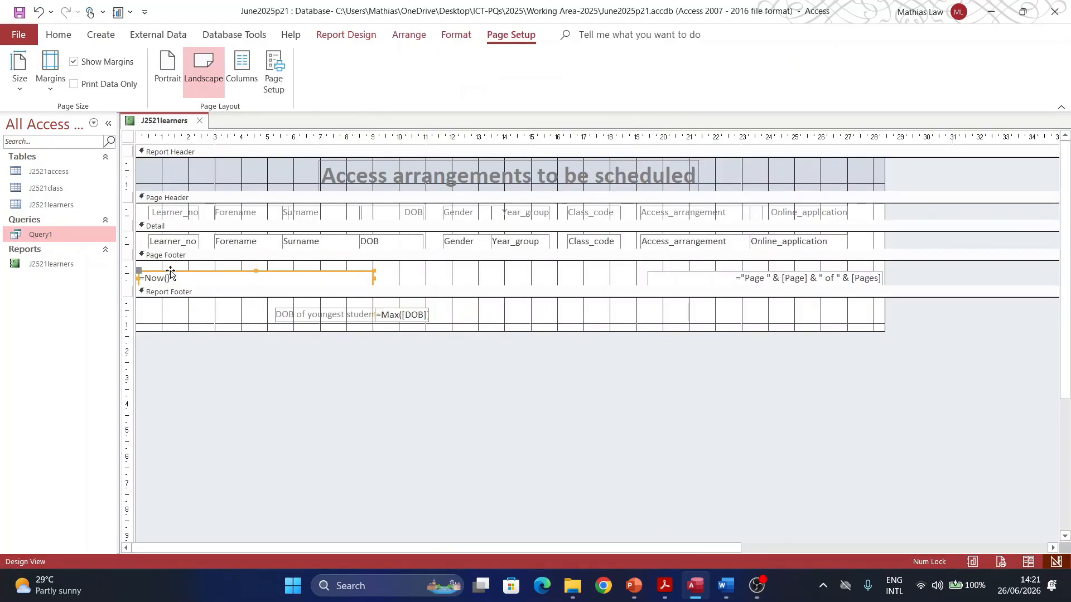
drag(170, 281, 171, 285)
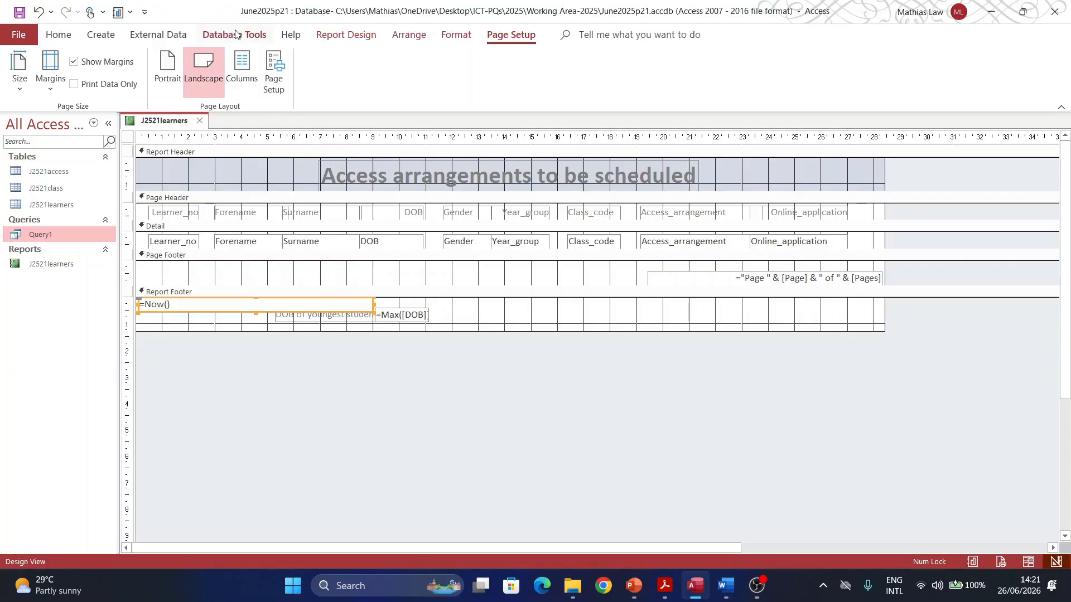
Step: Add a Page Footer label showing the candidate's name, candidate number and centre number
click(346, 35)
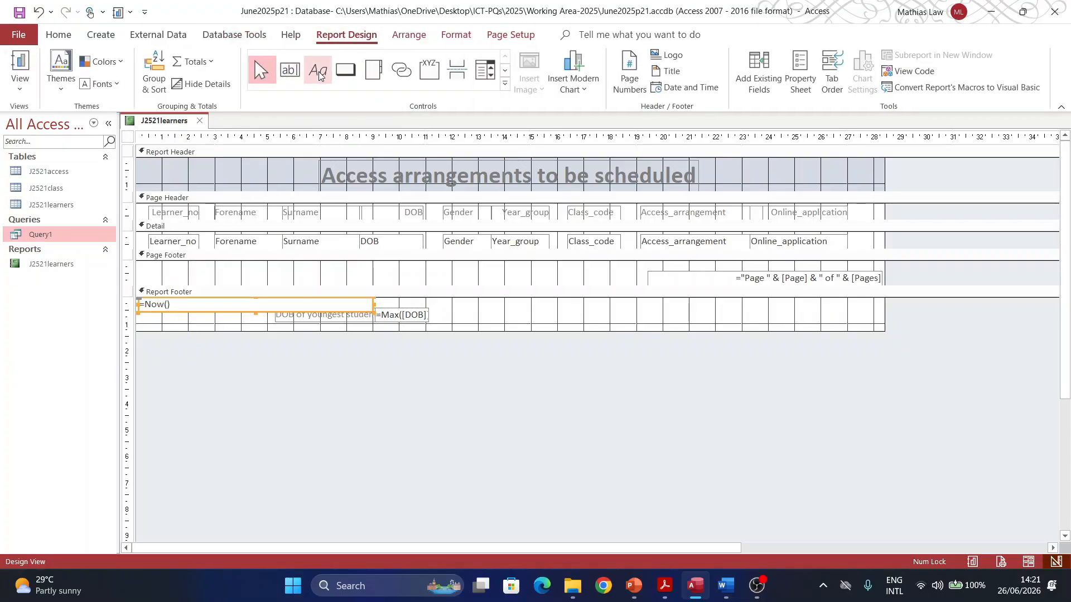
click(319, 72)
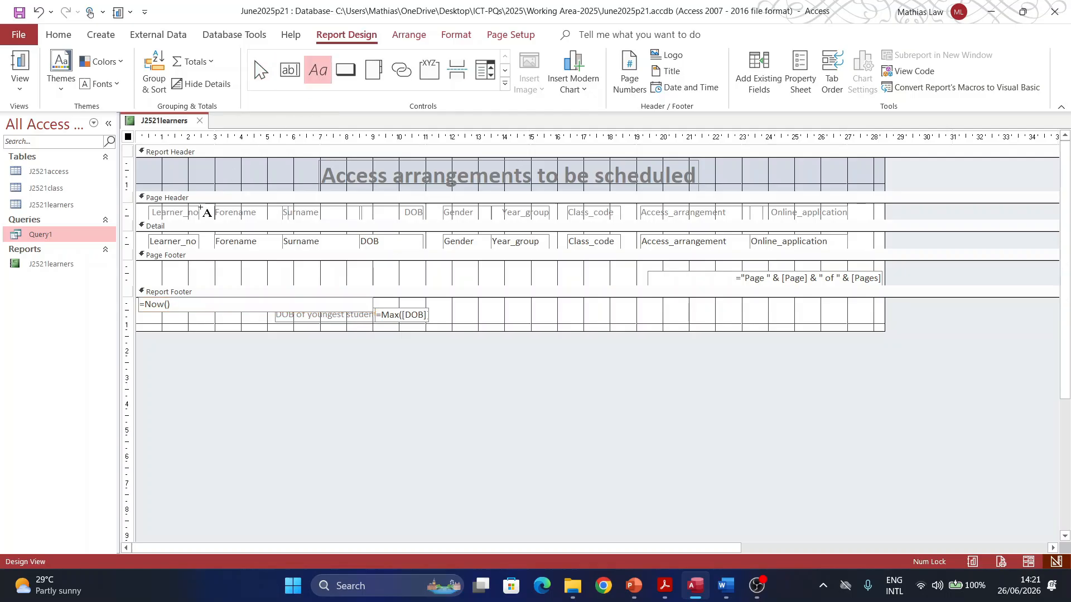
drag(140, 265, 437, 286)
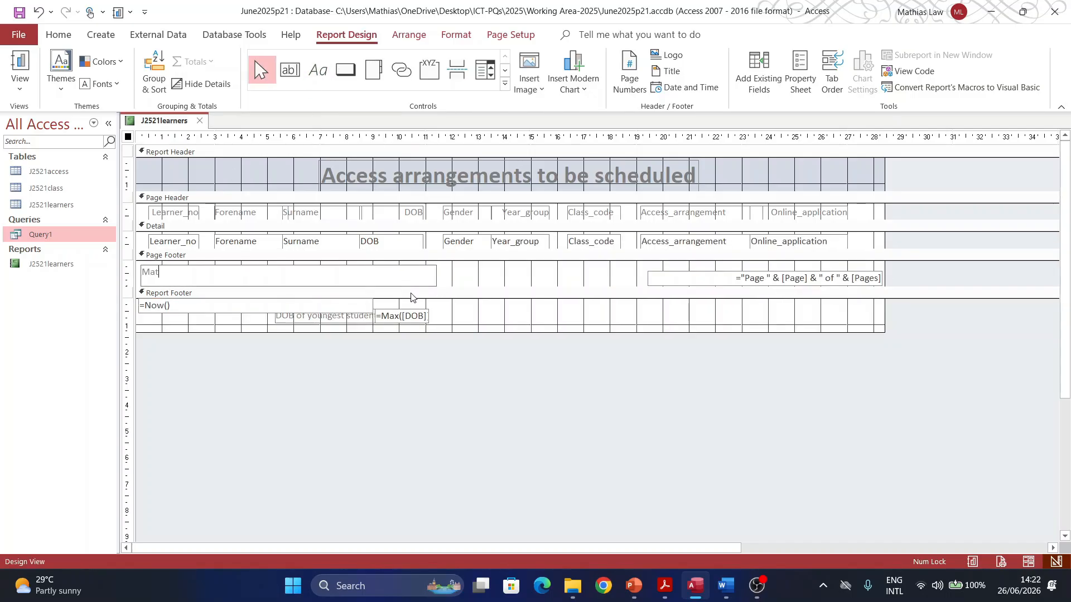
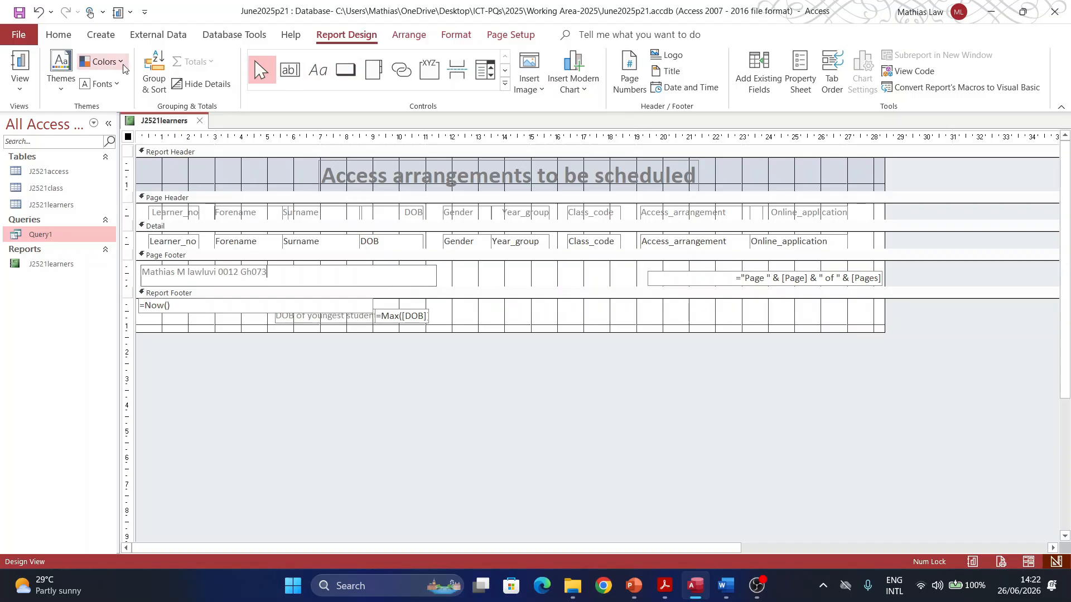
click(15, 89)
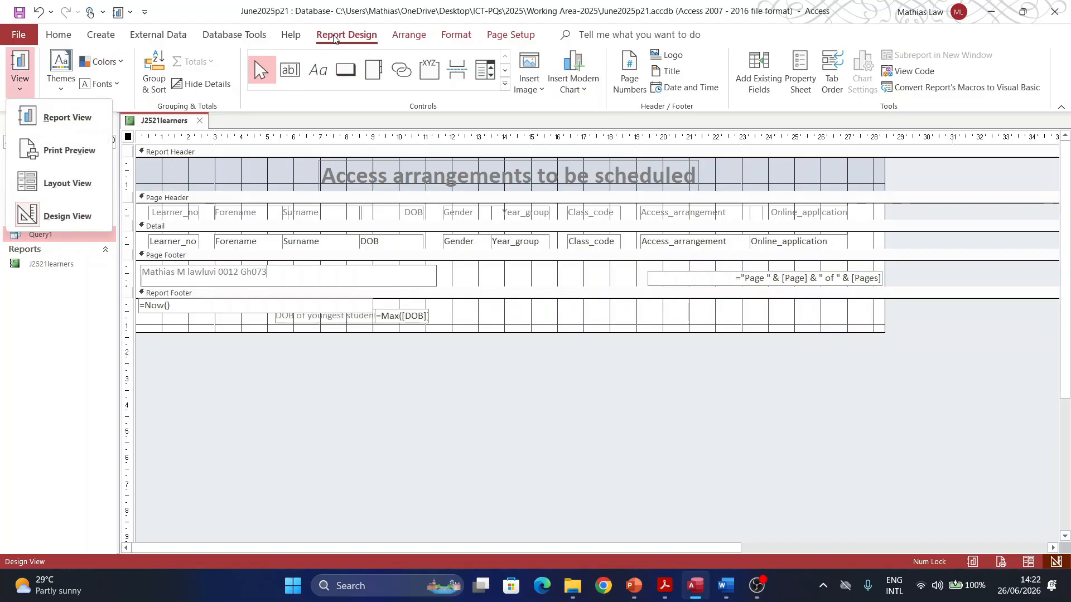
Step: Show the report in Report View and check the footer's date, youngest-student DOB and page details
click(59, 34)
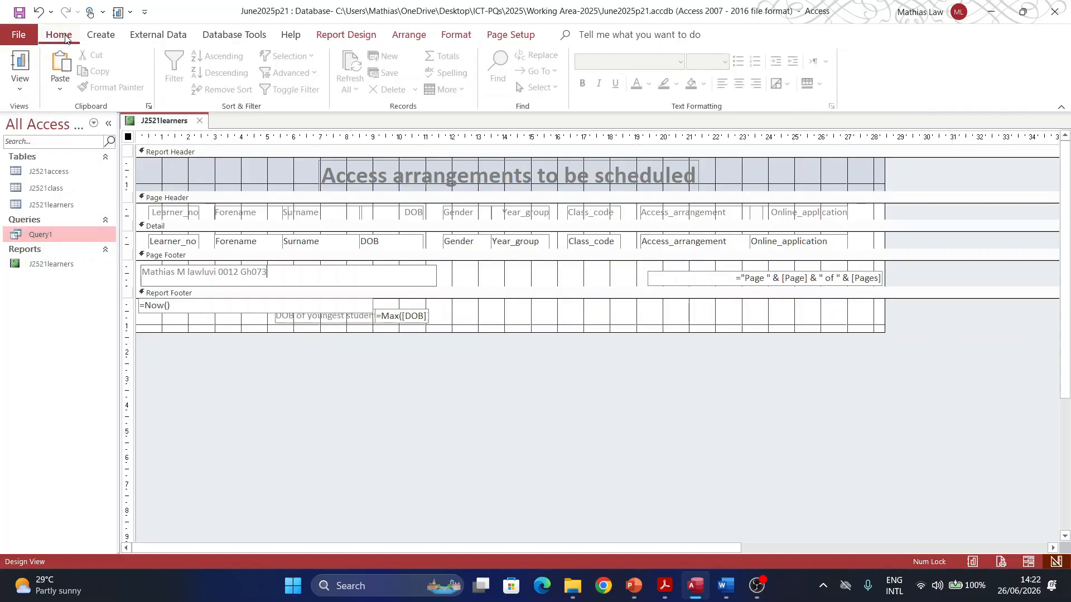
click(20, 83)
click(64, 118)
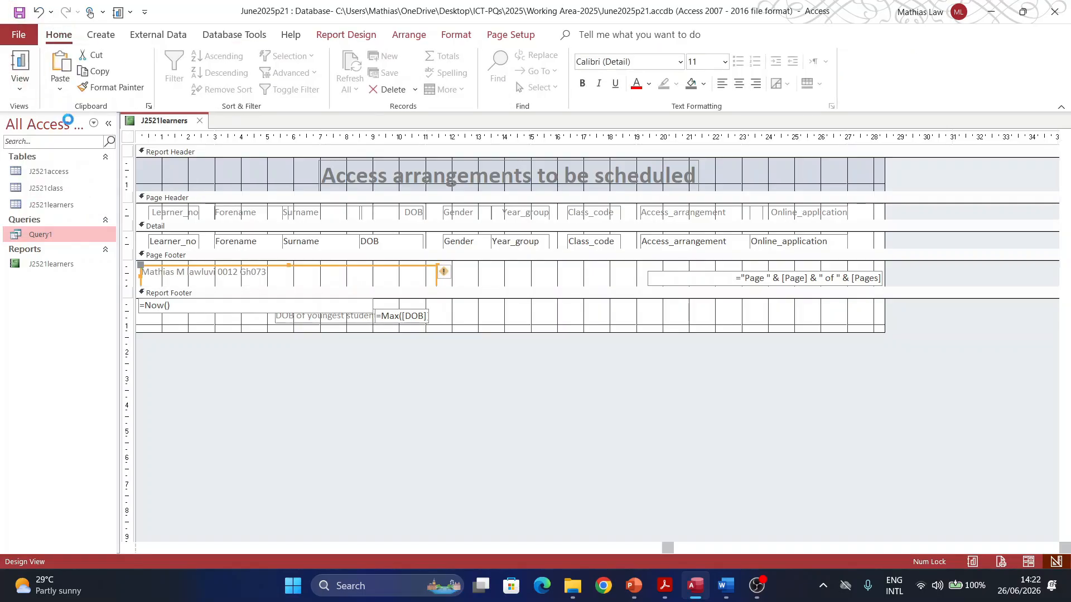
scroll(745, 328, down, 5)
scroll(745, 328, down, 6)
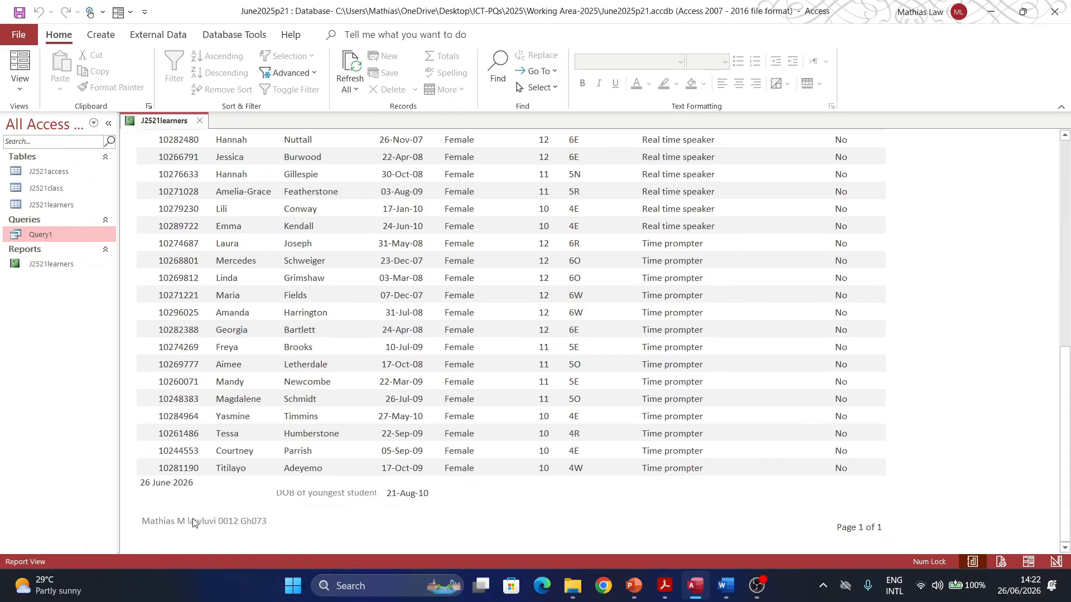
click(326, 497)
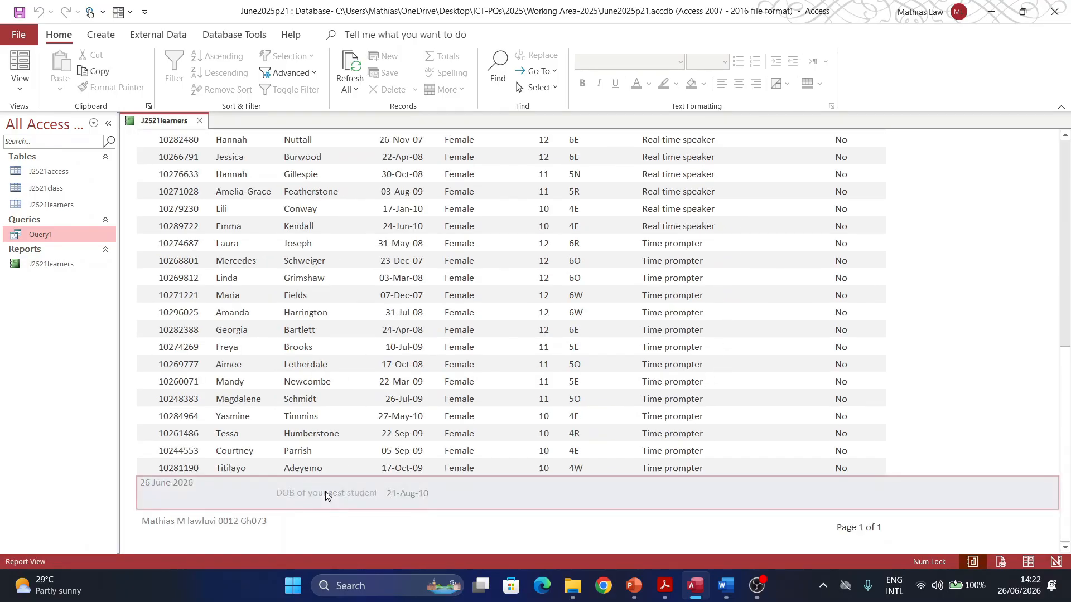
click(470, 521)
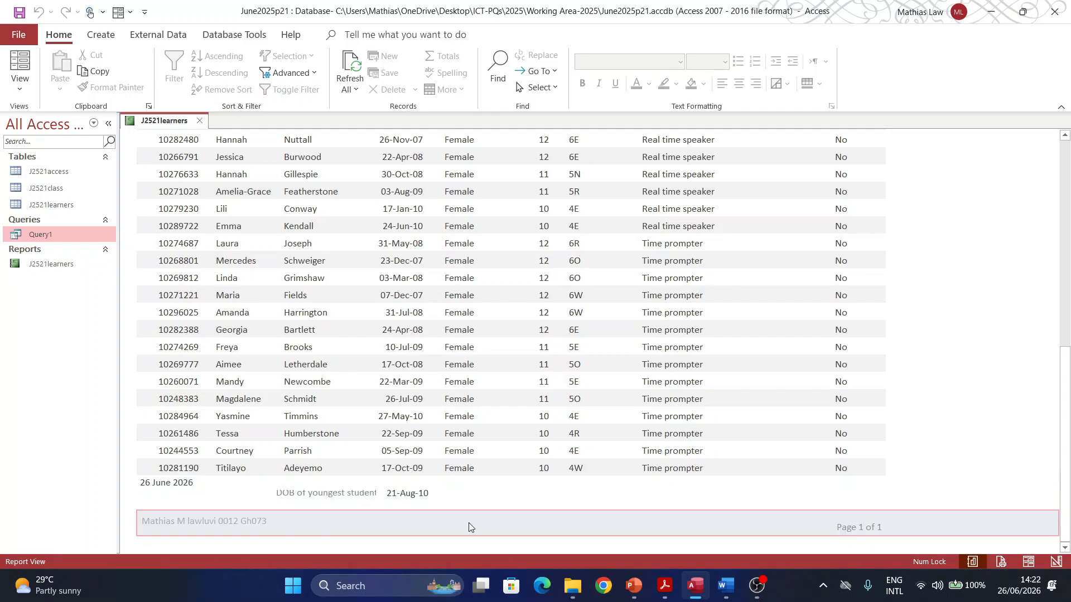
click(325, 497)
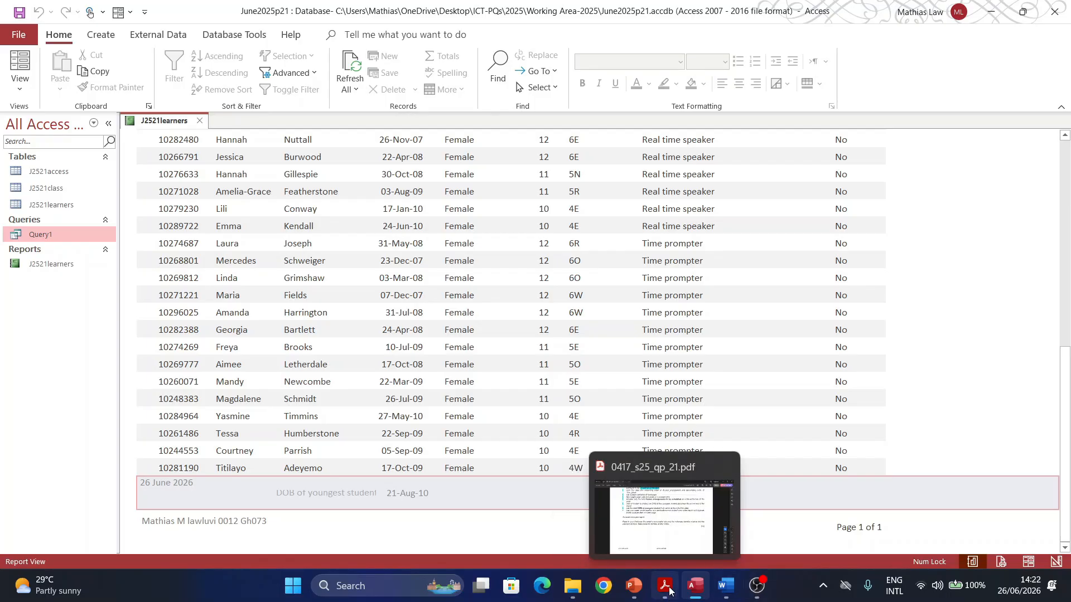
click(665, 587)
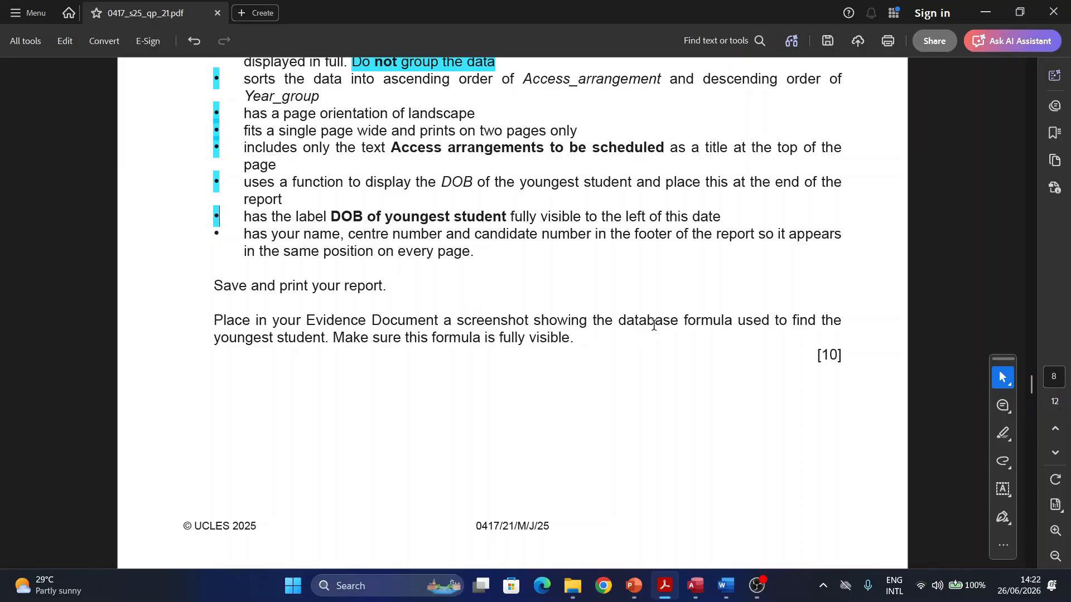
scroll(424, 340, up, 4)
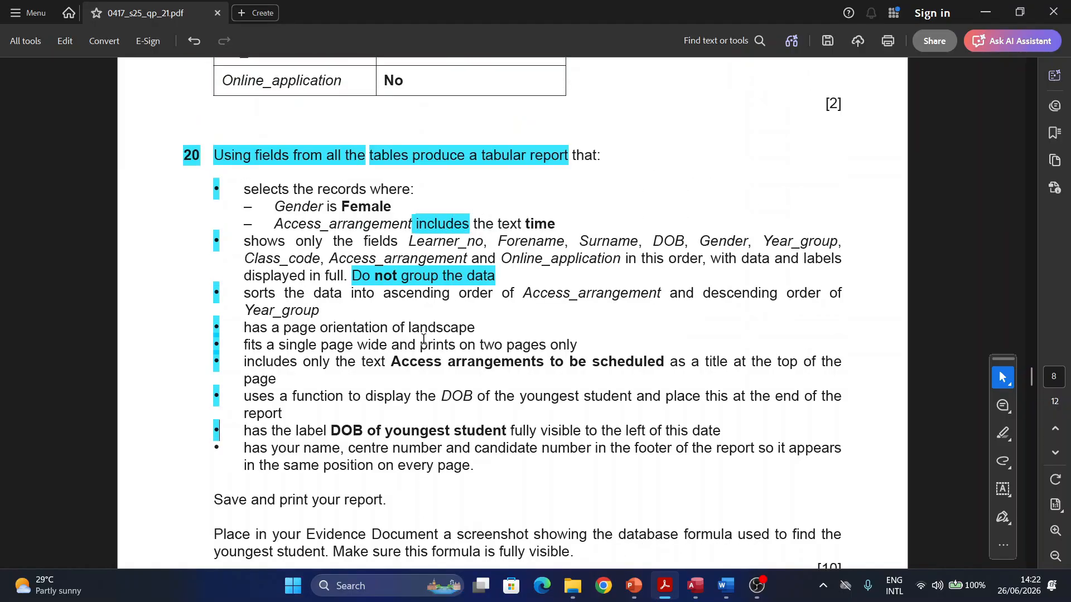
scroll(423, 339, down, 2)
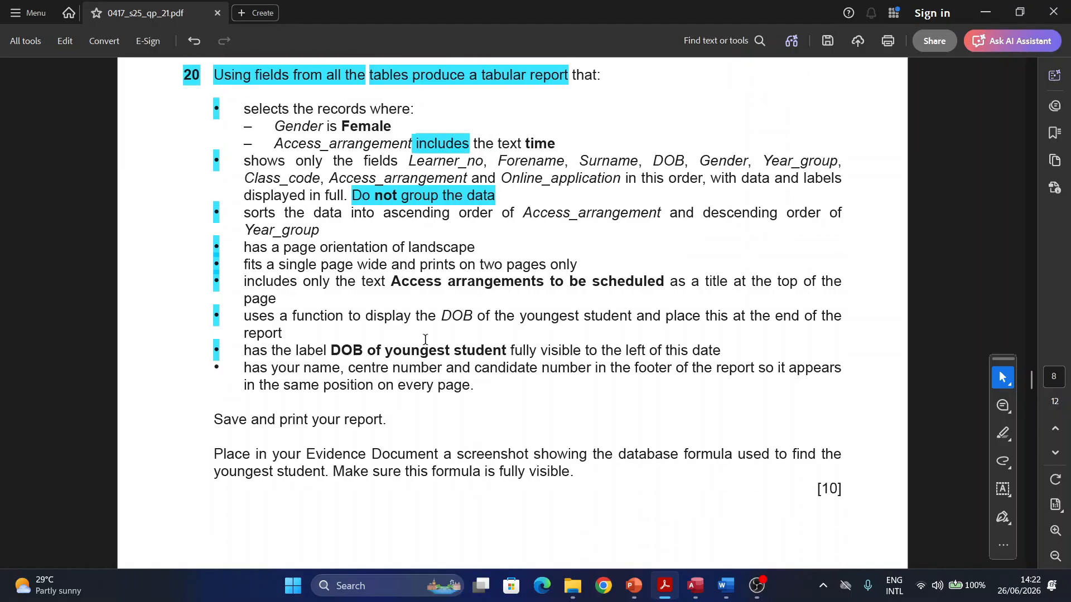
click(696, 585)
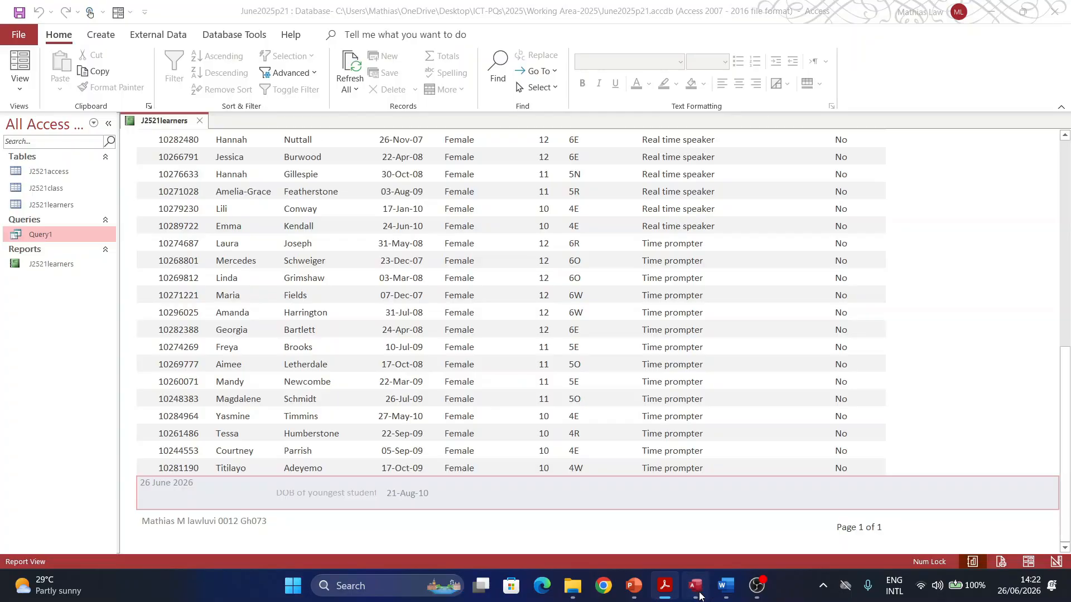
Step: Return to Design View and make the =Now() date box narrower
click(19, 82)
click(47, 214)
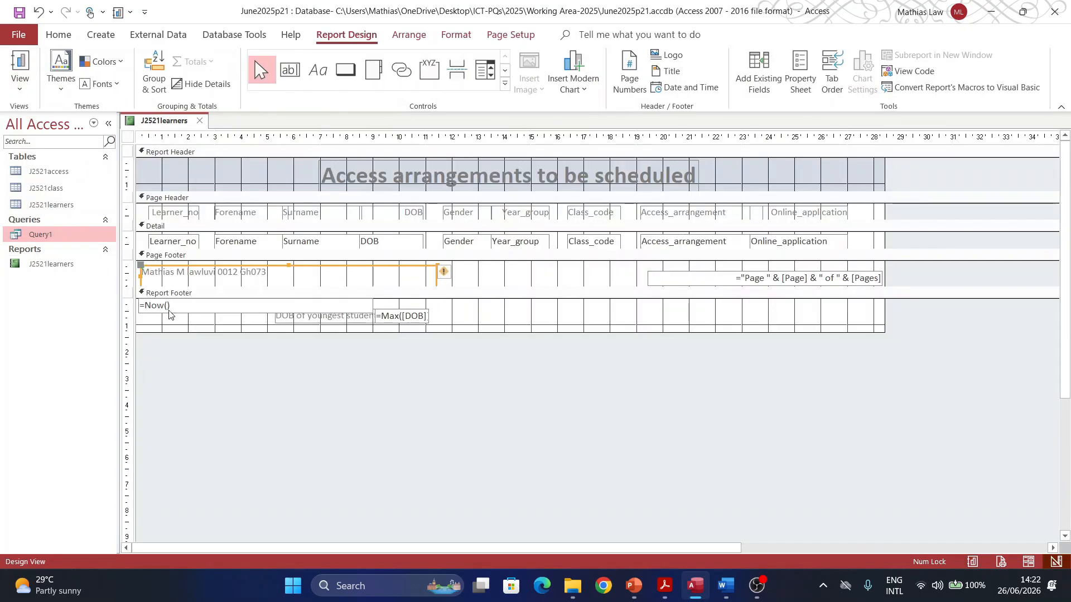
click(196, 306)
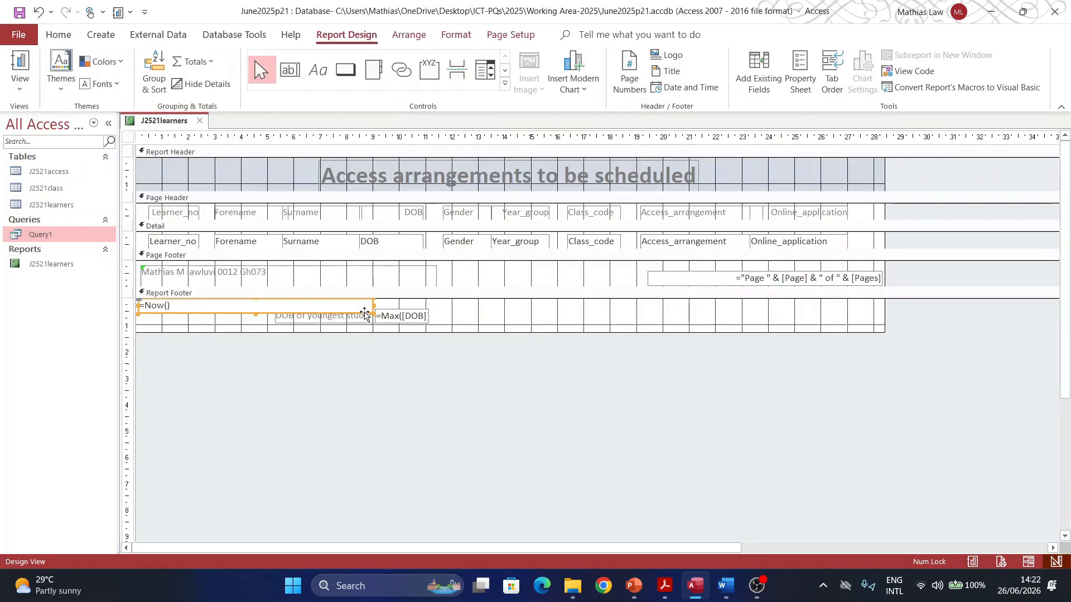
drag(373, 306, 257, 306)
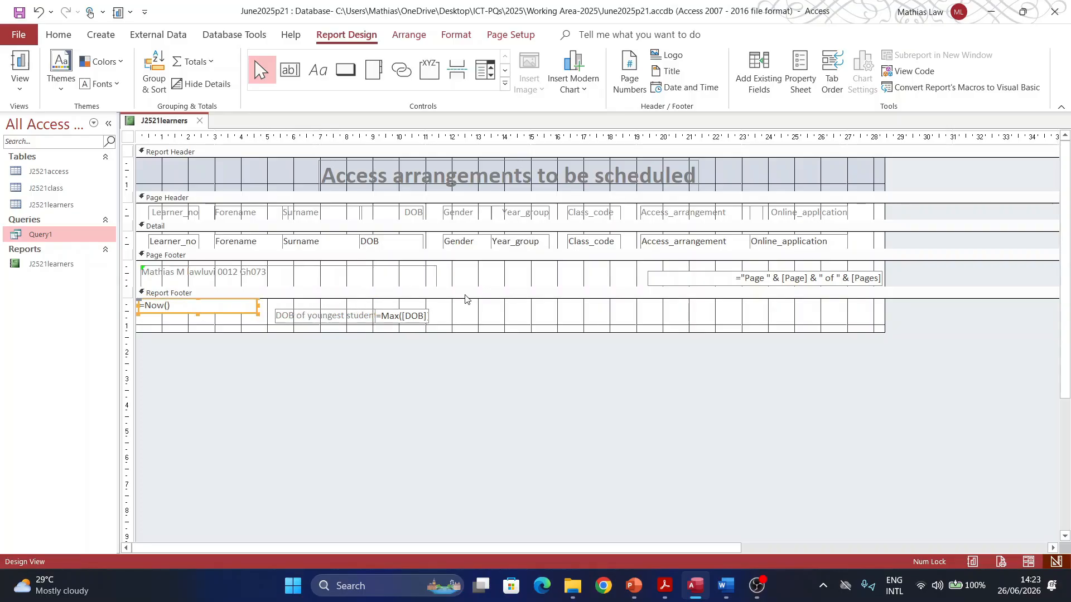
Step: Widen the =Max([DOB]) box to show its full formula and snip it with its label
click(403, 316)
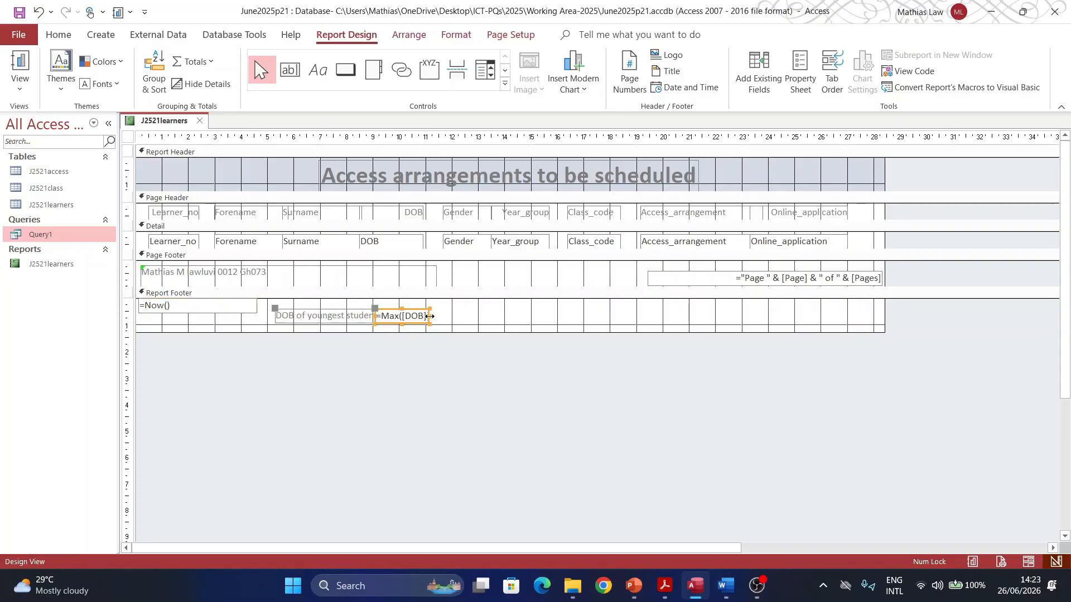
drag(427, 323, 433, 329)
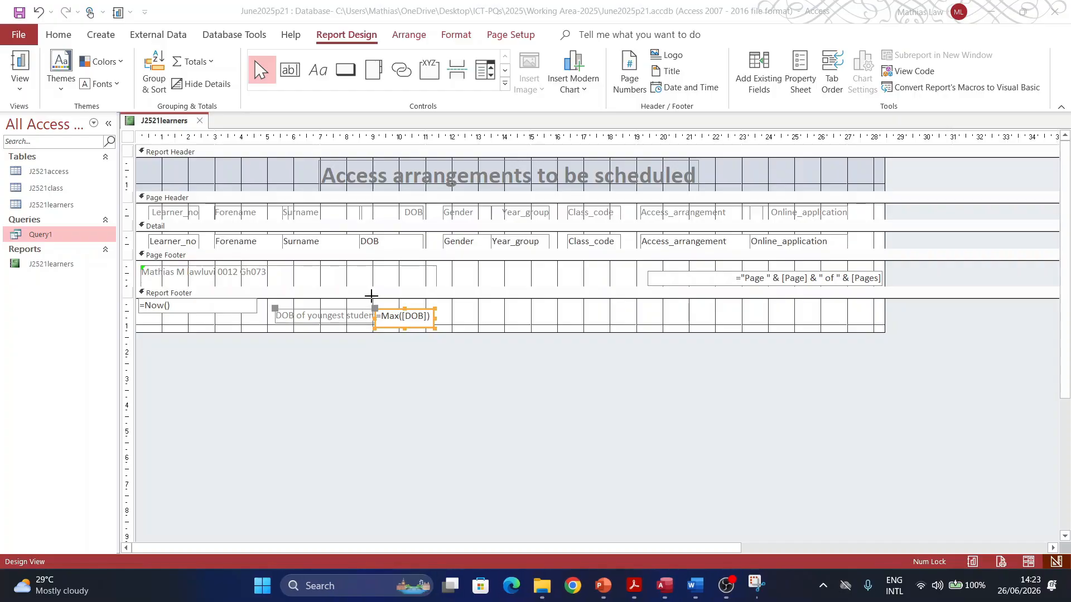
key(super+shift+s)
drag(368, 300, 460, 333)
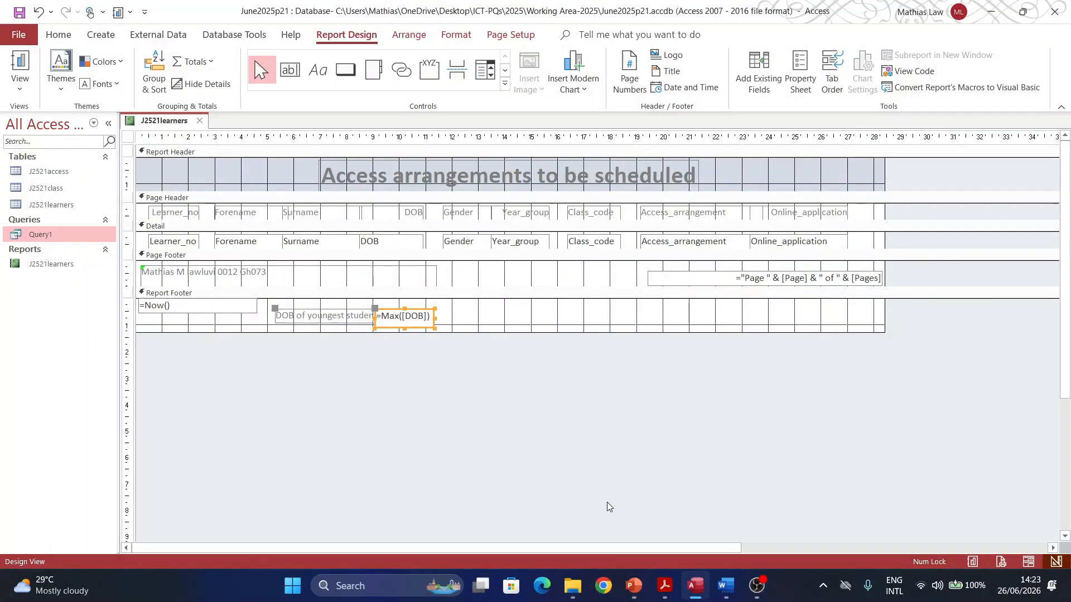
Step: Paste the =Max([DOB]) screenshot under 'Step 20 evidence' in Word and enlarge it
click(725, 585)
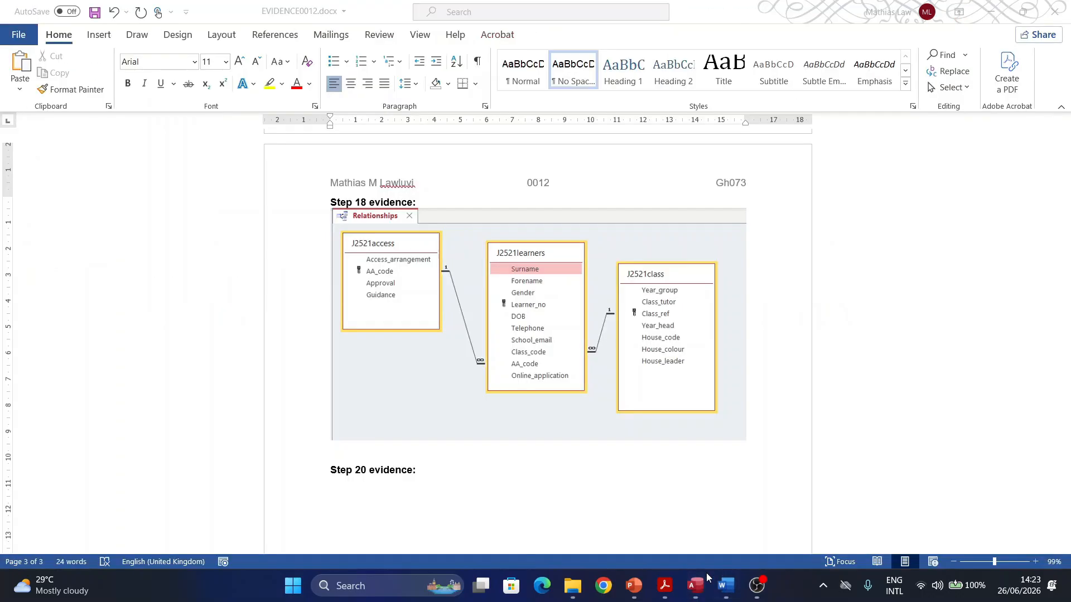
click(335, 493)
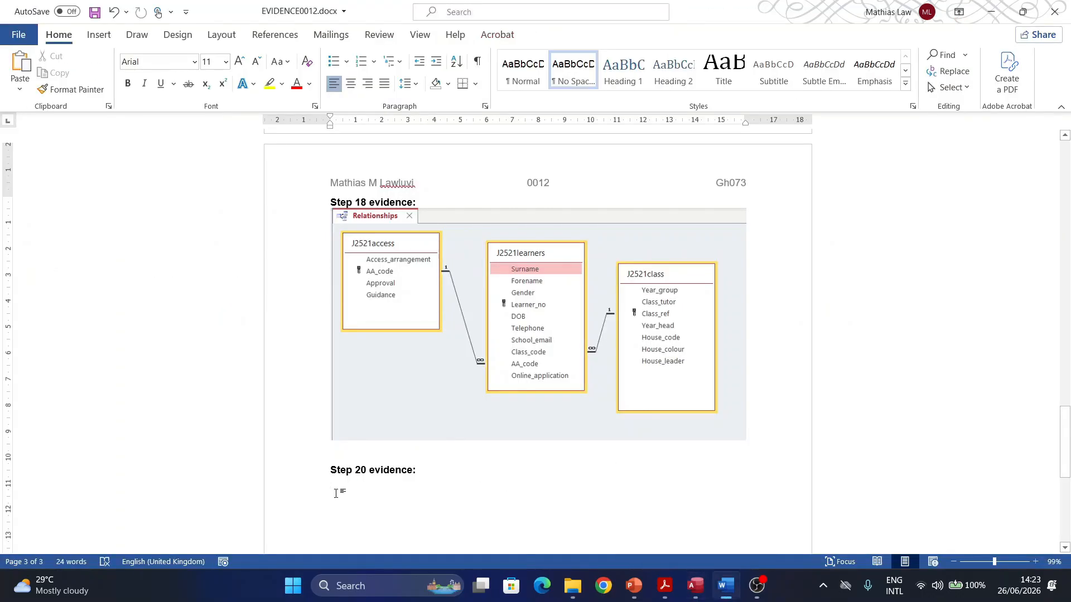
key(ctrl+v)
scroll(391, 445, down, 2)
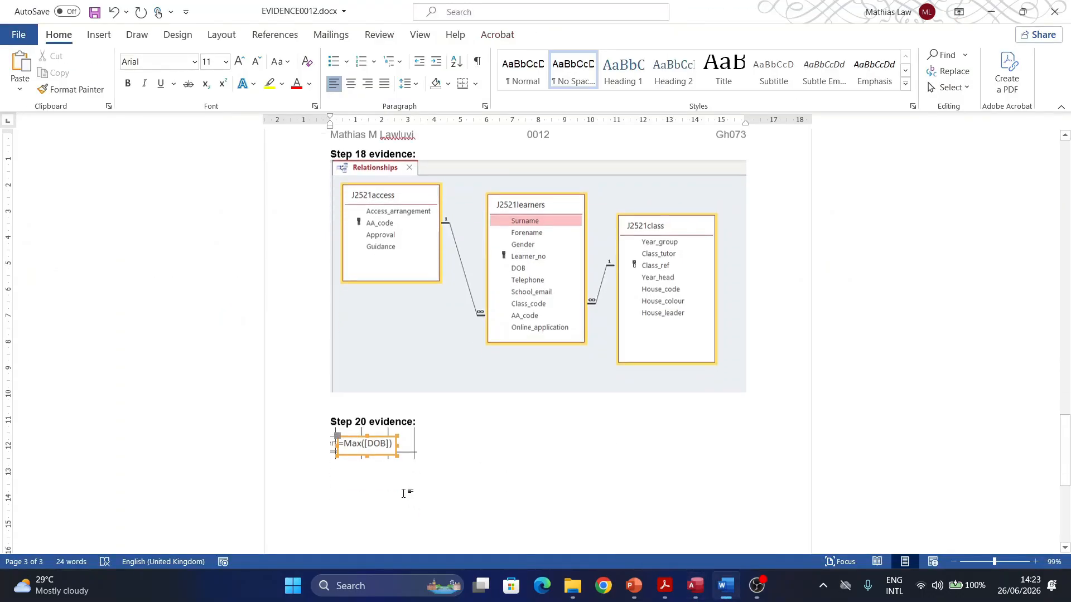
click(390, 445)
drag(417, 444, 487, 472)
click(505, 424)
scroll(480, 490, down, 1)
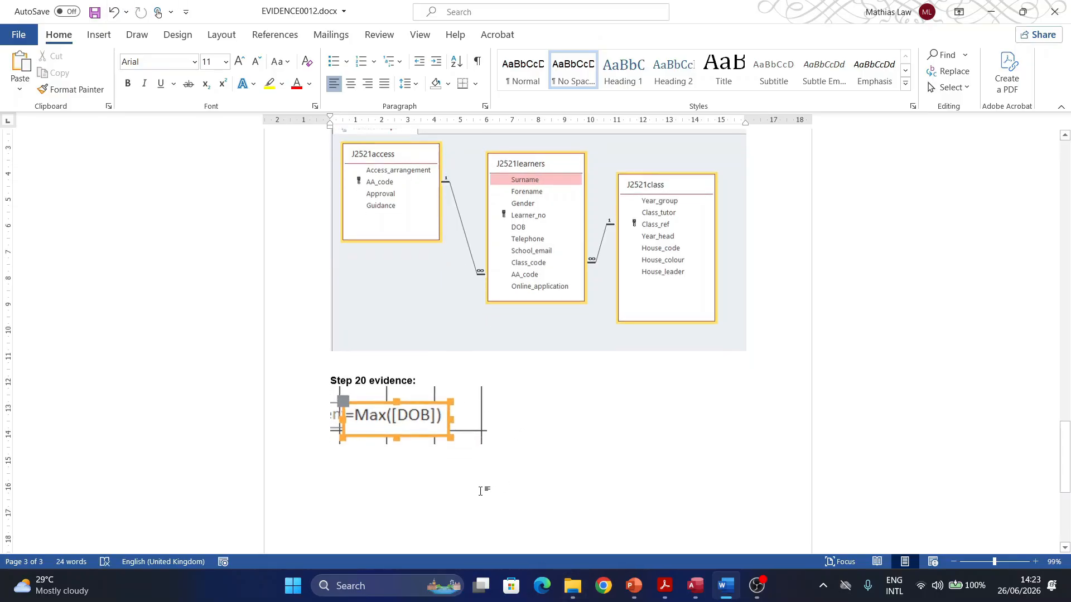
click(665, 586)
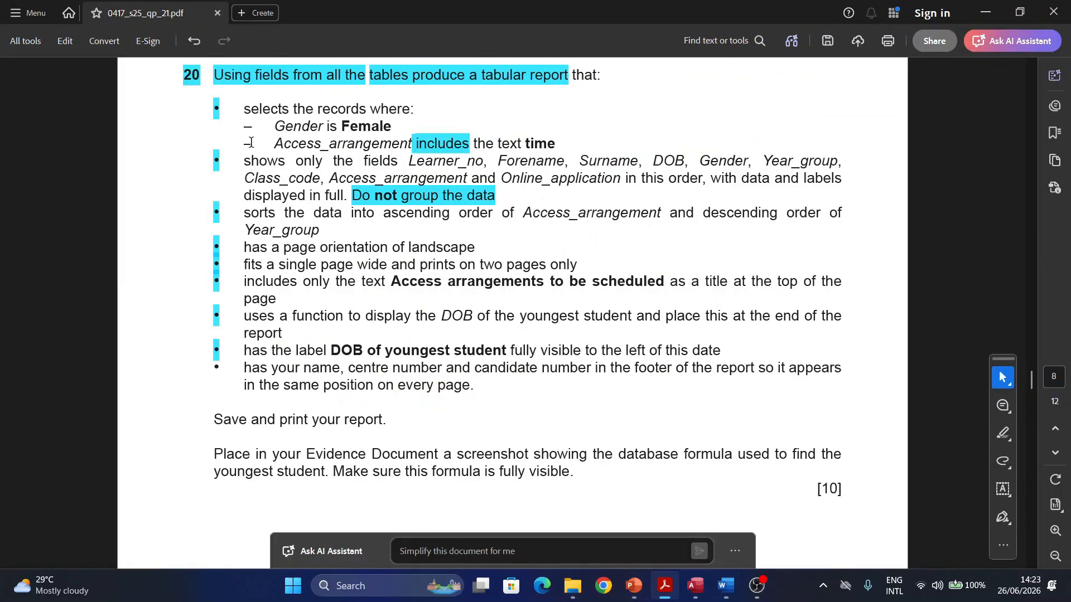
Step: Highlight the question number 21 in the PDF
scroll(392, 334, down, 5)
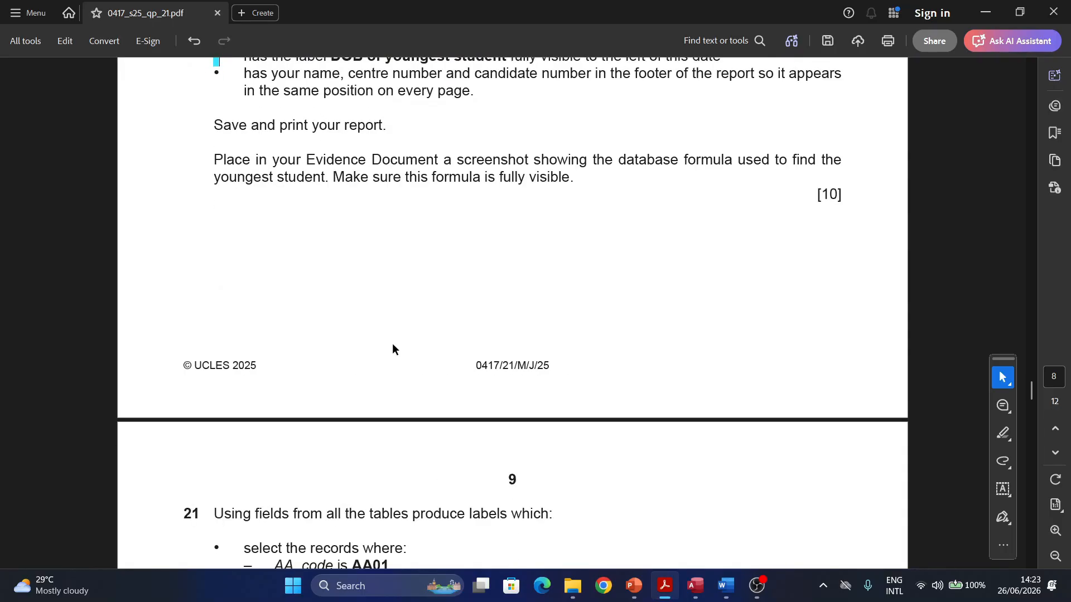
scroll(392, 343, down, 6)
drag(200, 166, 175, 160)
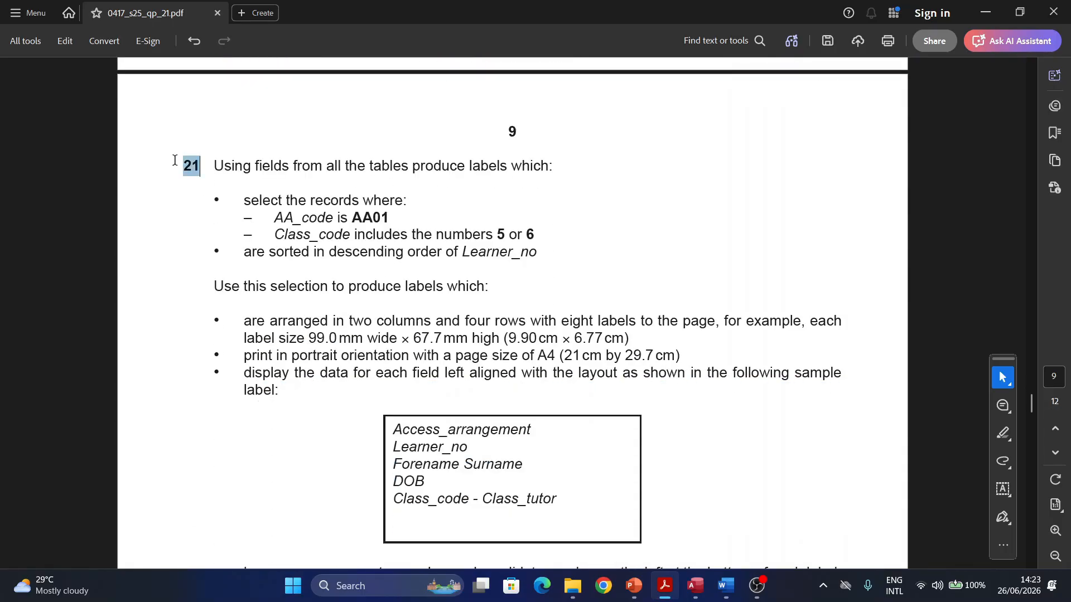
scroll(391, 341, up, 6)
scroll(391, 342, down, 6)
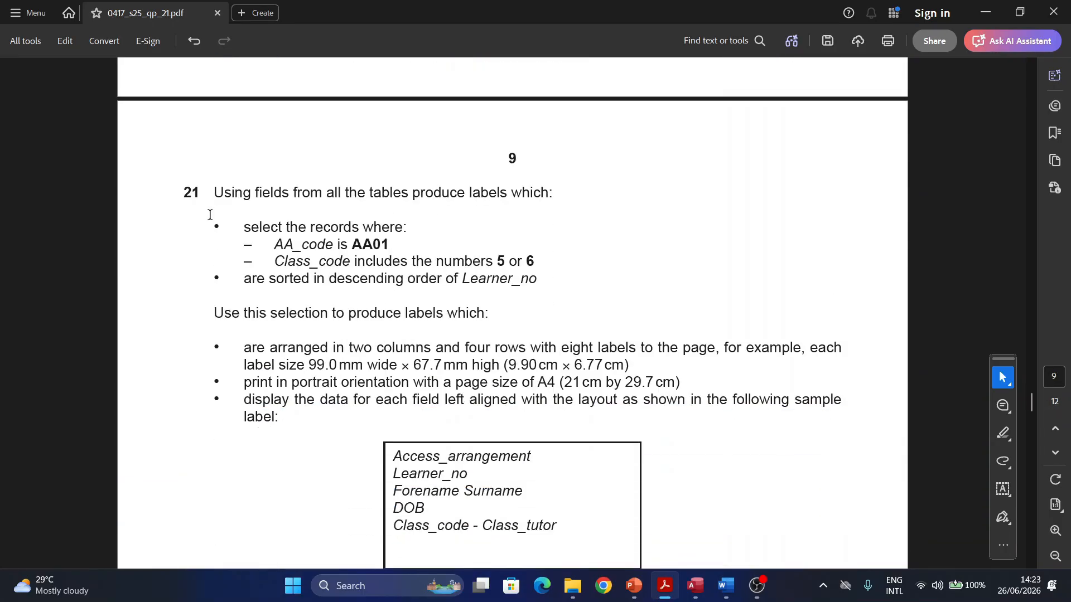
scroll(210, 215, down, 1)
drag(201, 167, 178, 162)
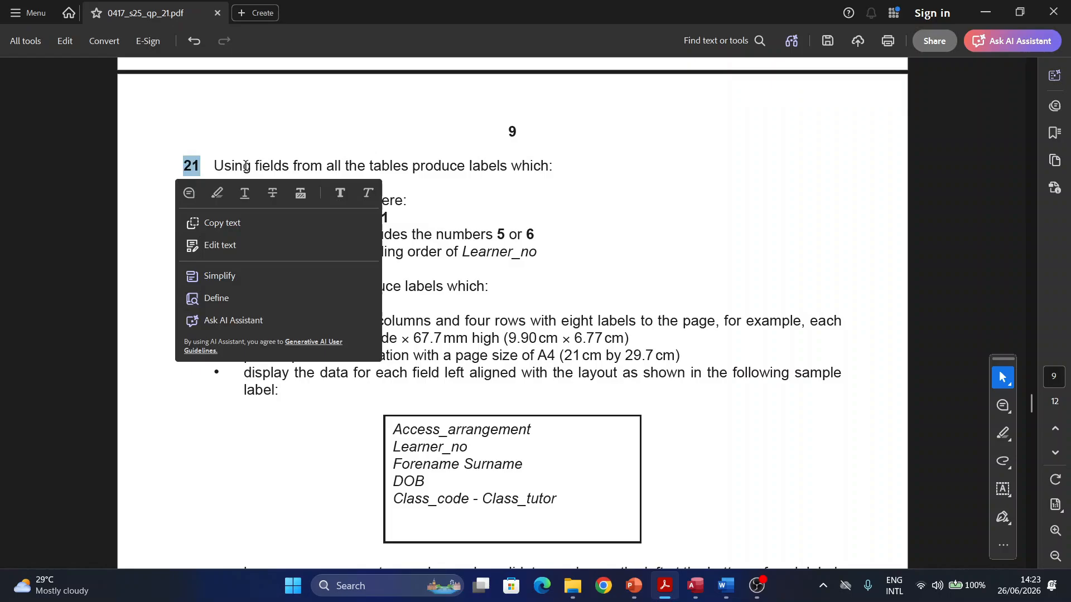
click(216, 194)
scroll(468, 245, down, 1)
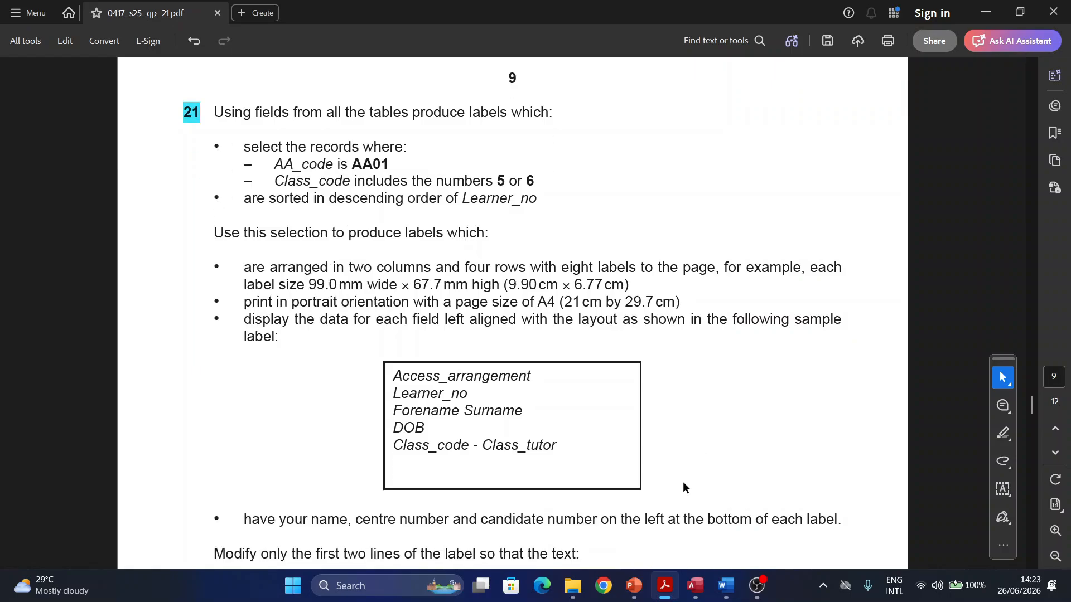
Step: Close the J2521learners report design in Access, saving the changes
mouse_move(664, 594)
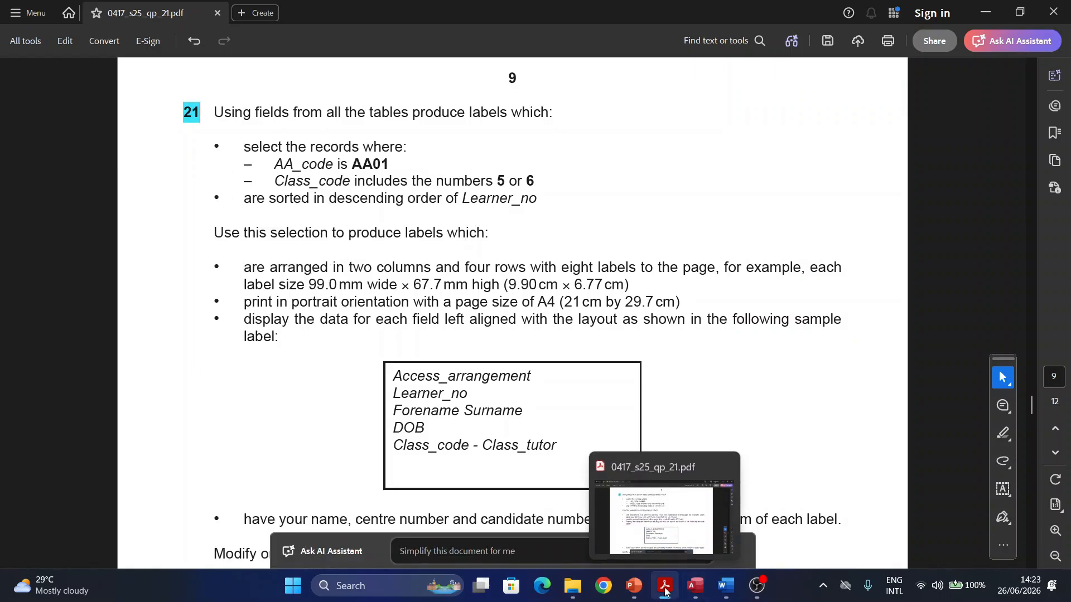
click(695, 586)
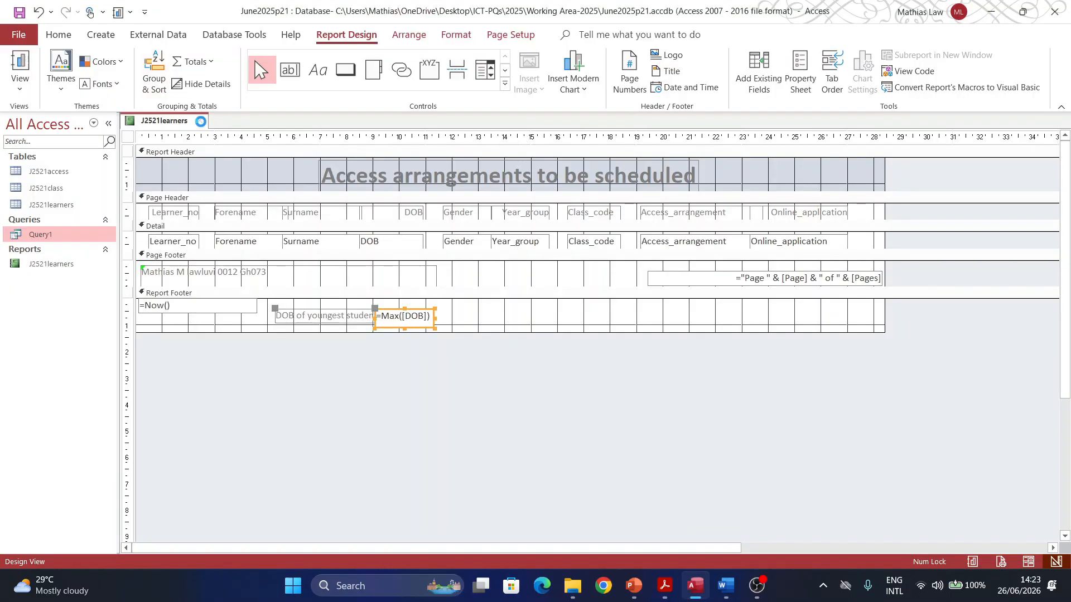
click(199, 120)
click(489, 331)
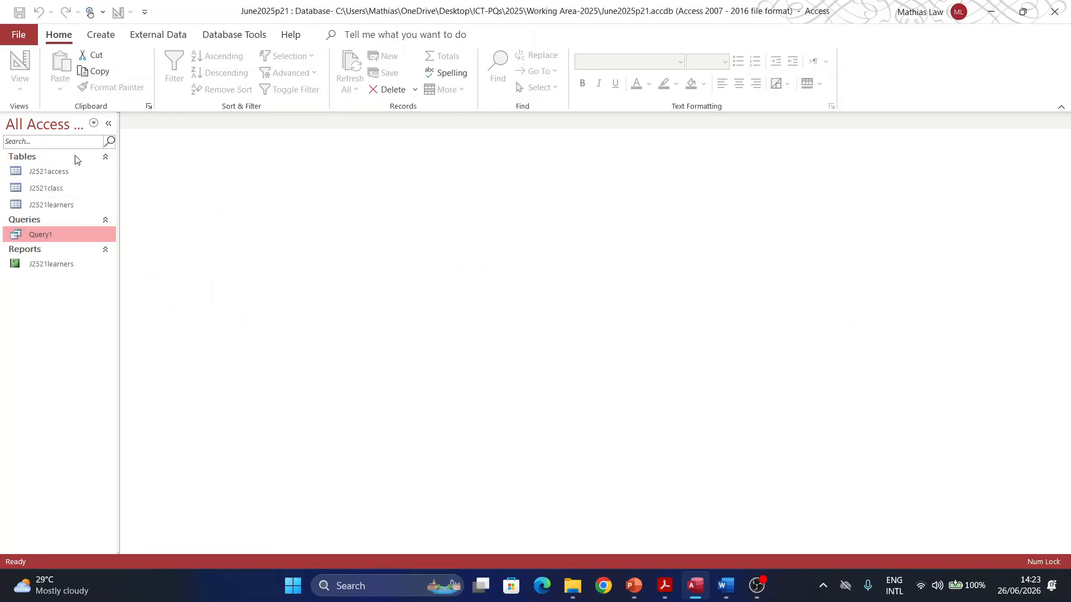
Step: Create a blank query design, Query2, then switch back to question 21 in the PDF
click(99, 35)
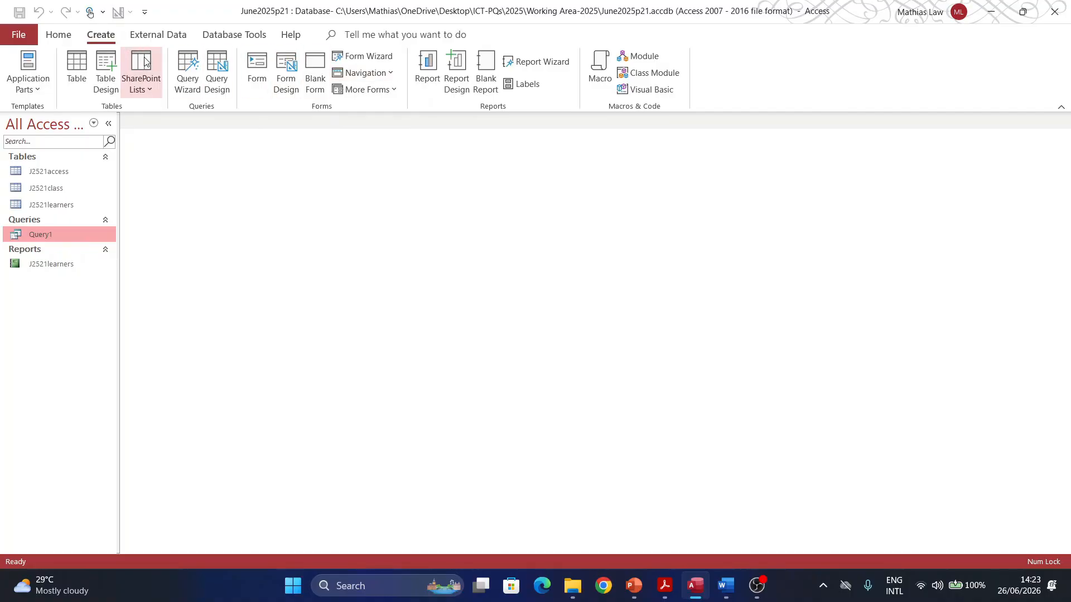
click(216, 73)
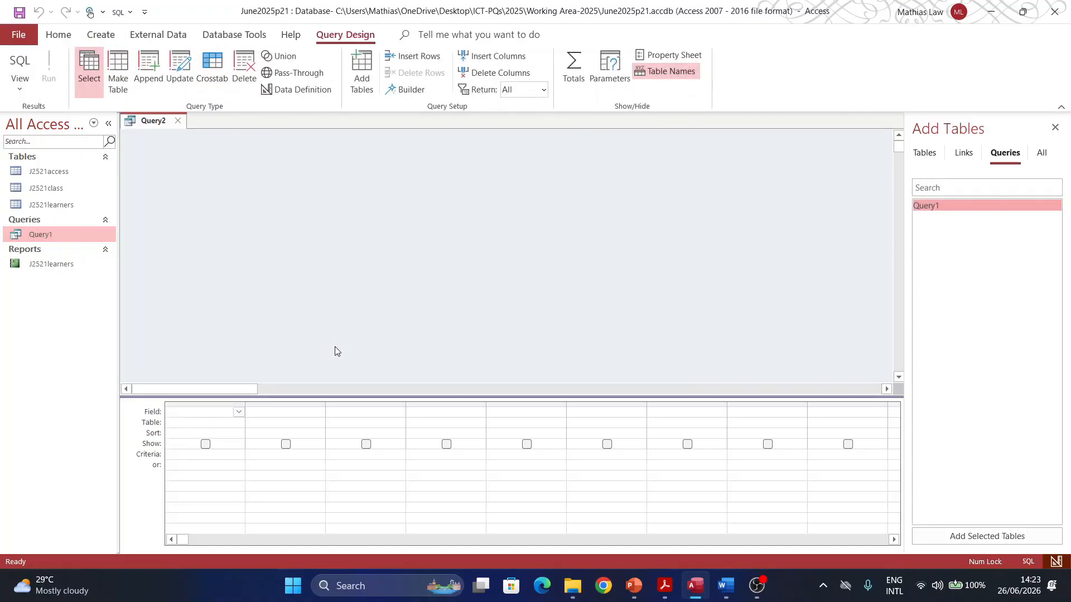
click(664, 585)
scroll(460, 282, down, 1)
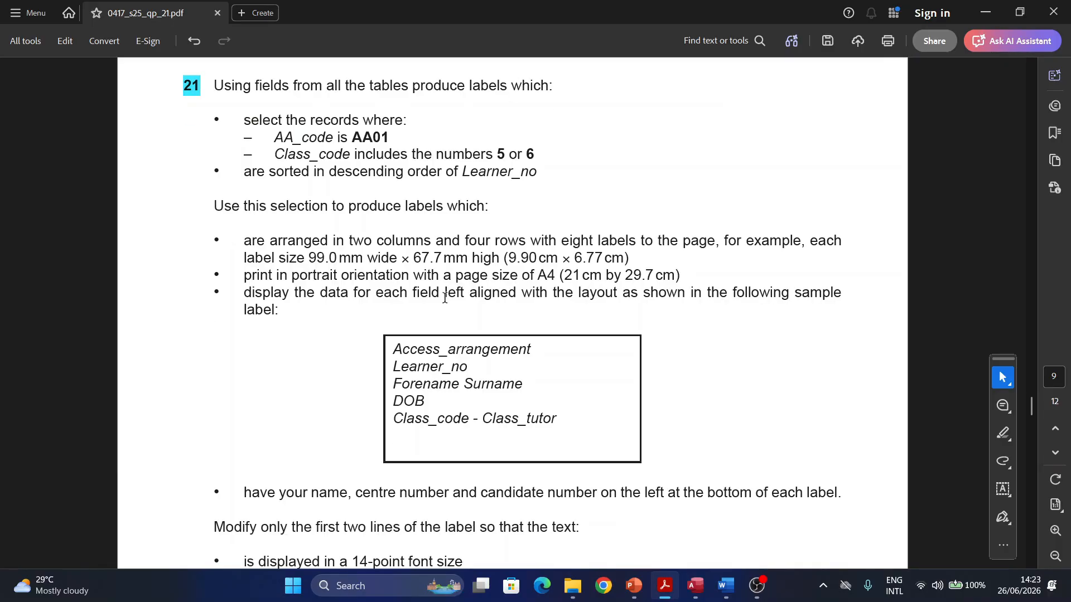
Step: Highlight the phrase 'all the tables produce labels which' in question 21, then return to Access
scroll(217, 86, down, 1)
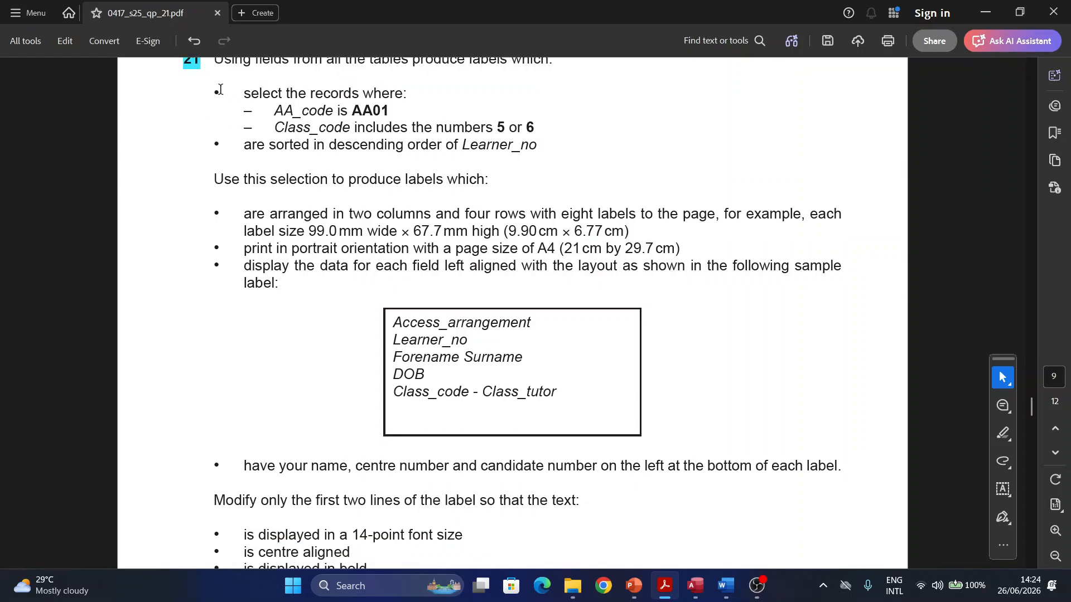
scroll(245, 117, up, 2)
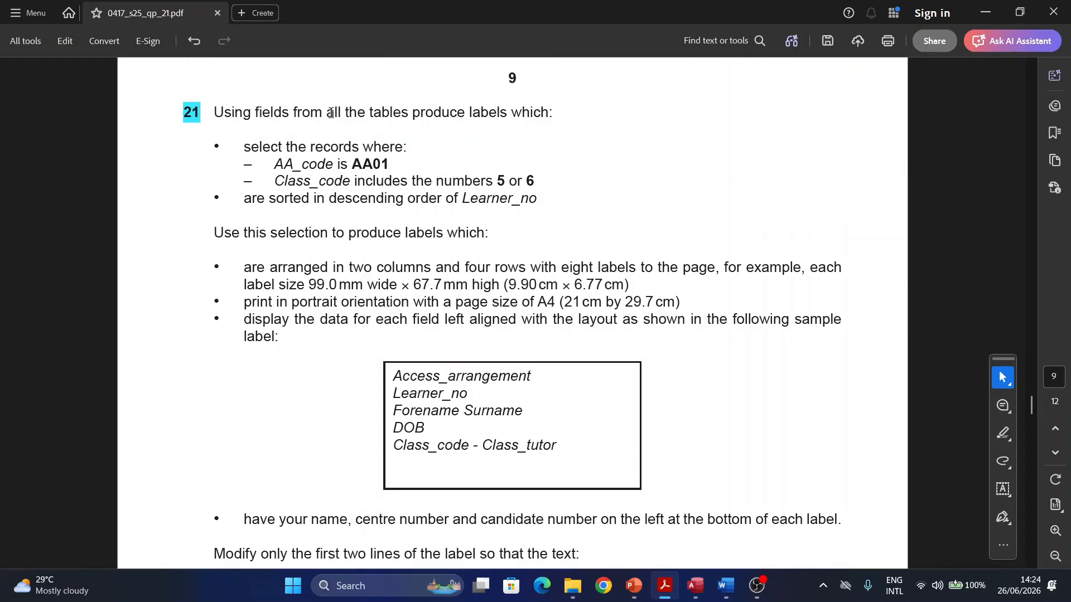
drag(326, 113, 547, 114)
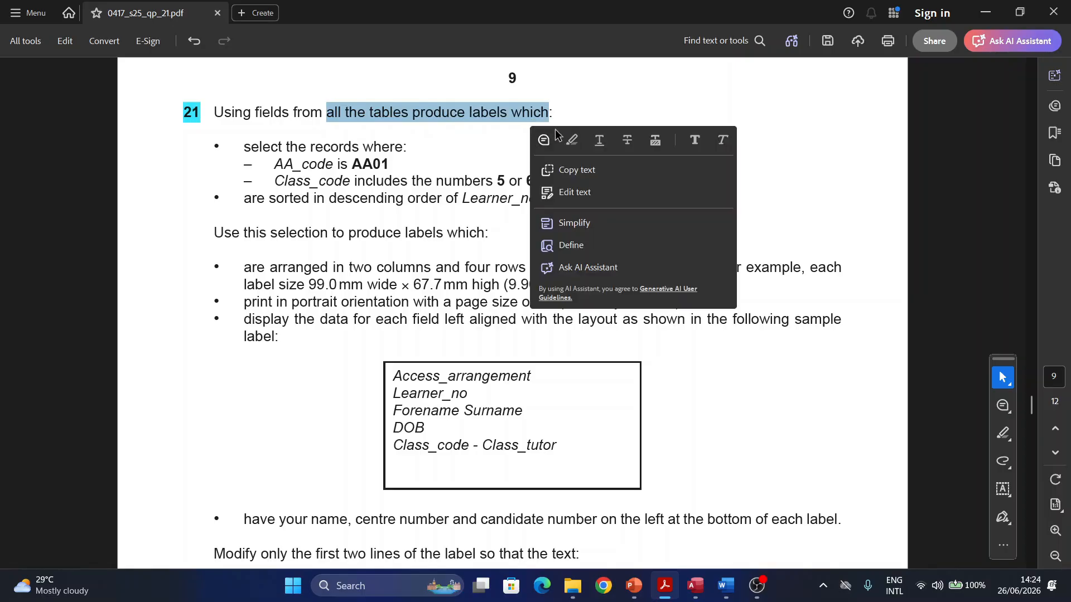
click(694, 584)
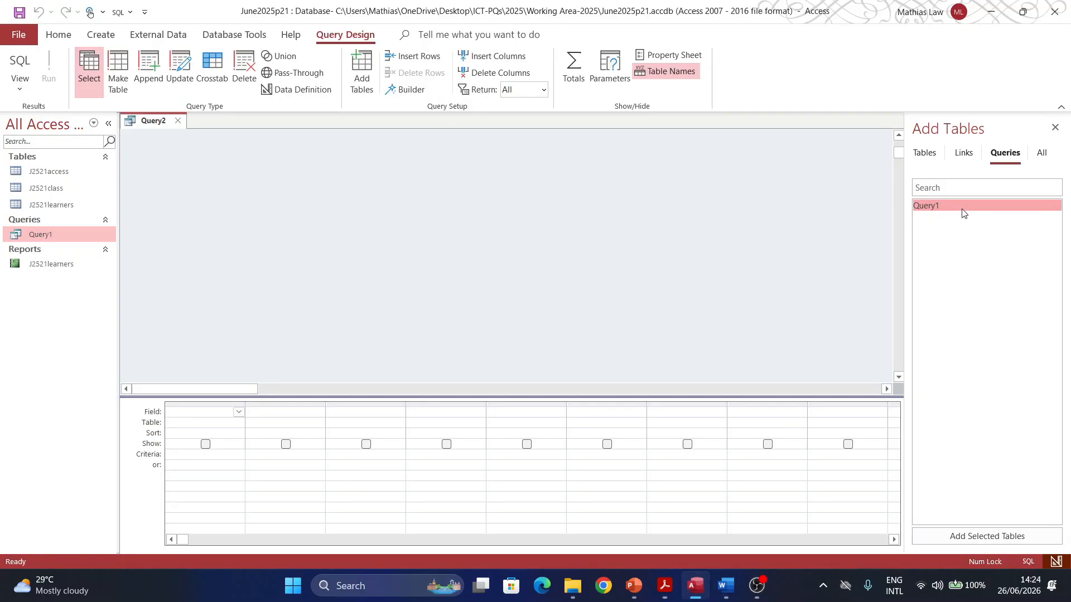
Step: Add J2521access, J2521learners and J2521class to Query2 and arrange the table boxes side by side
click(924, 152)
click(934, 206)
shift+click(925, 218)
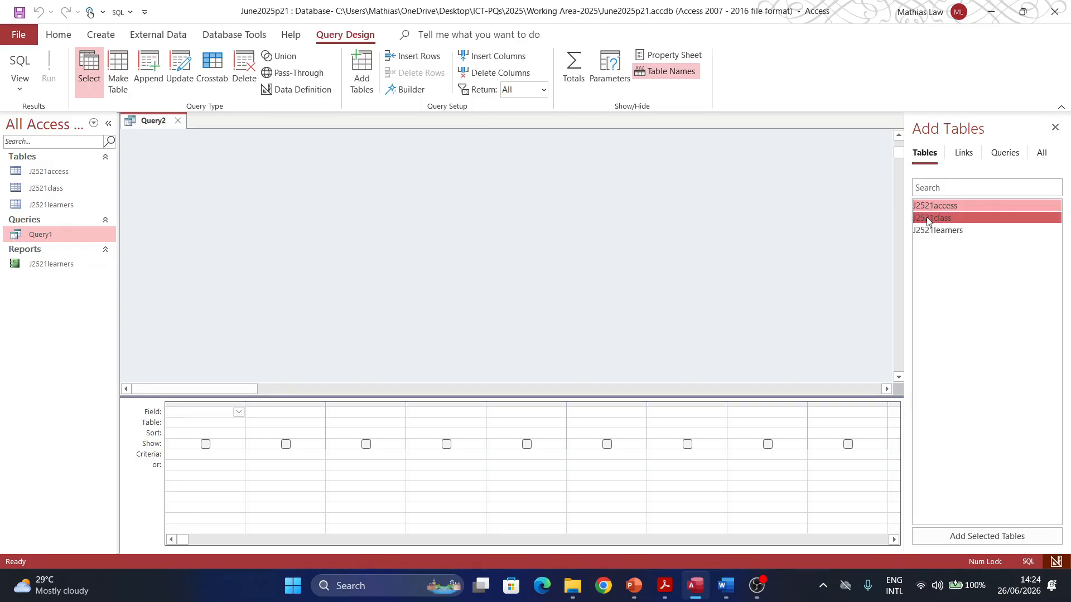
shift+click(928, 227)
drag(928, 223, 431, 183)
drag(168, 233, 556, 168)
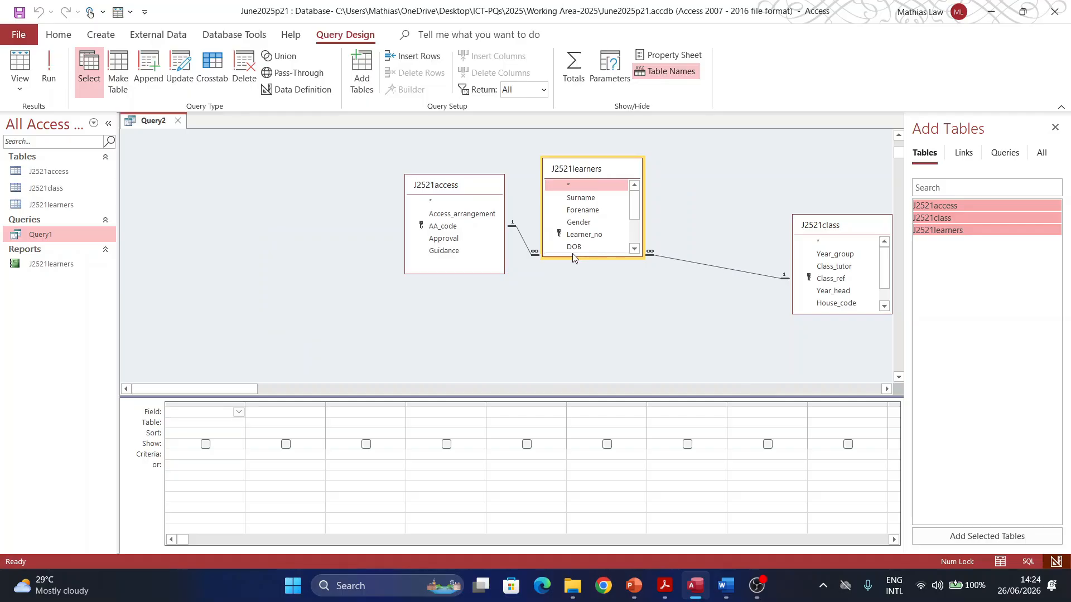
drag(572, 257, 571, 344)
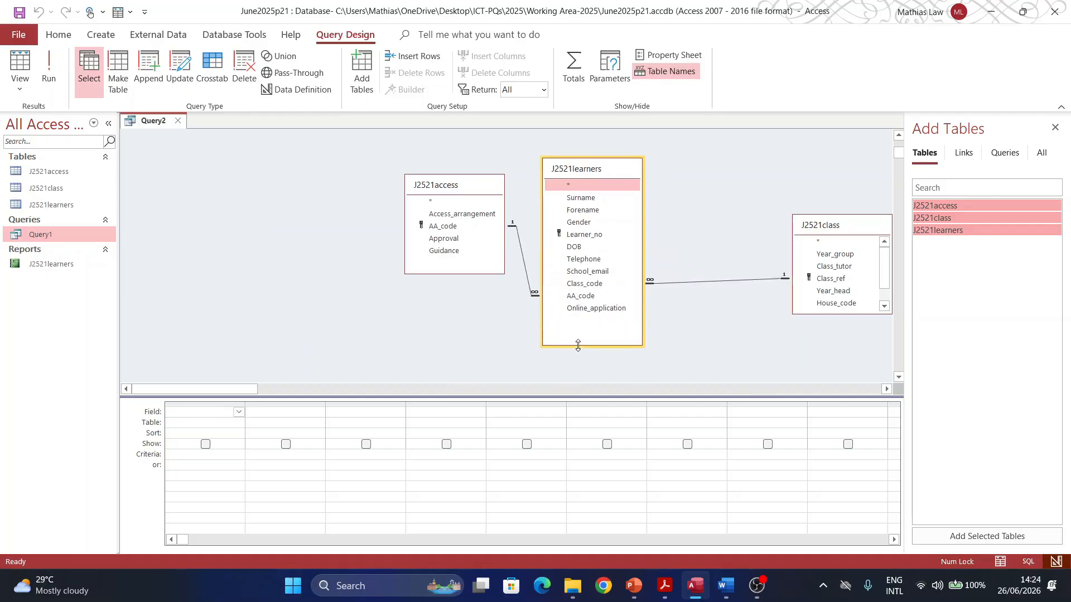
drag(859, 226, 743, 184)
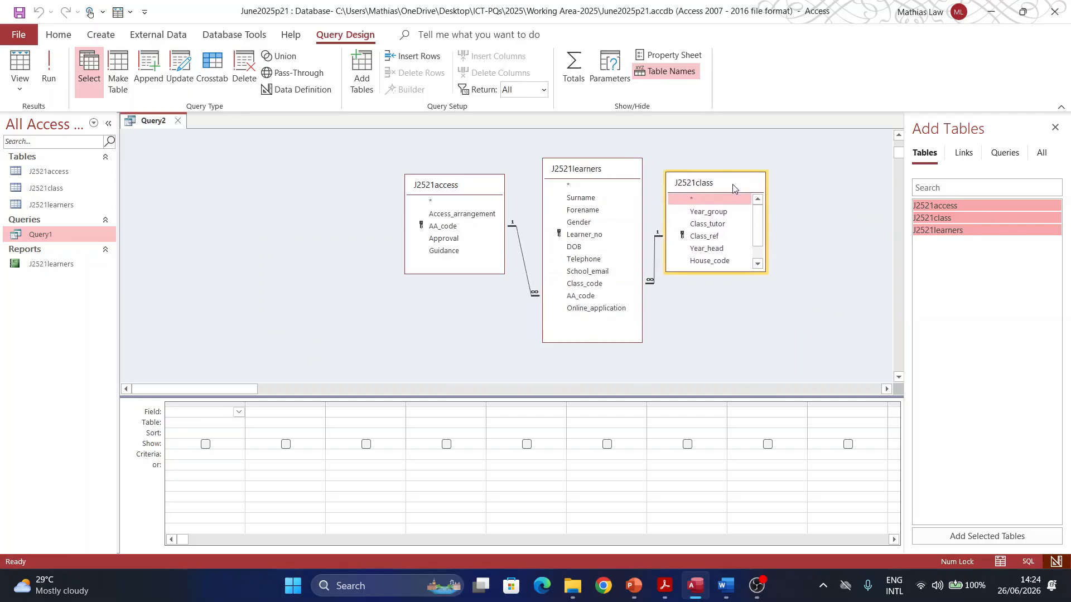
Step: In the question PDF, highlight question 21's record selection criteria and the sample label's five field lines
click(662, 587)
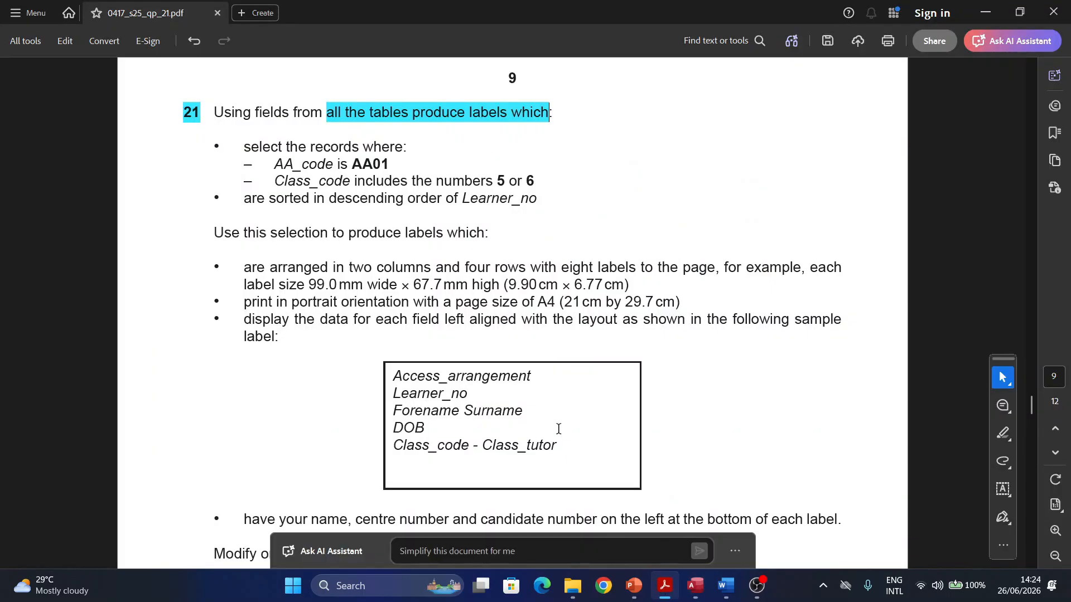
scroll(387, 277, up, 12)
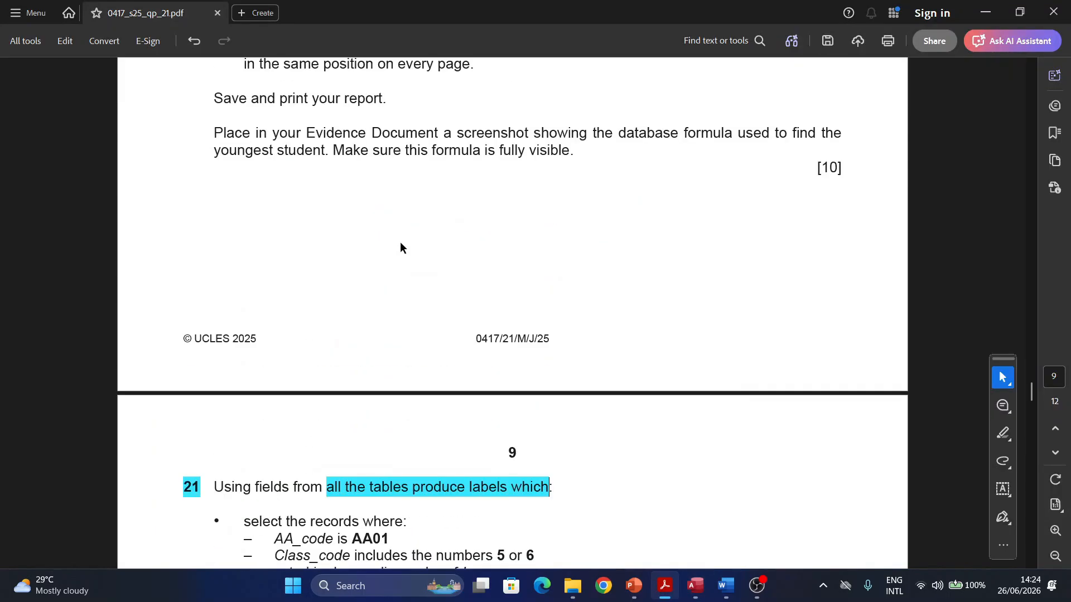
scroll(371, 238, up, 1)
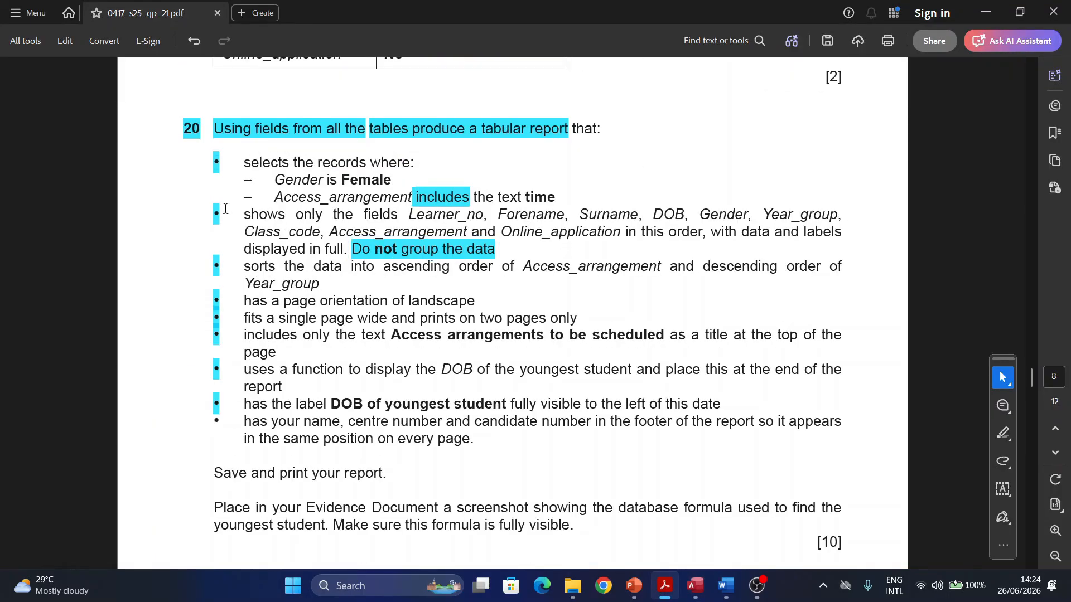
scroll(353, 446, down, 8)
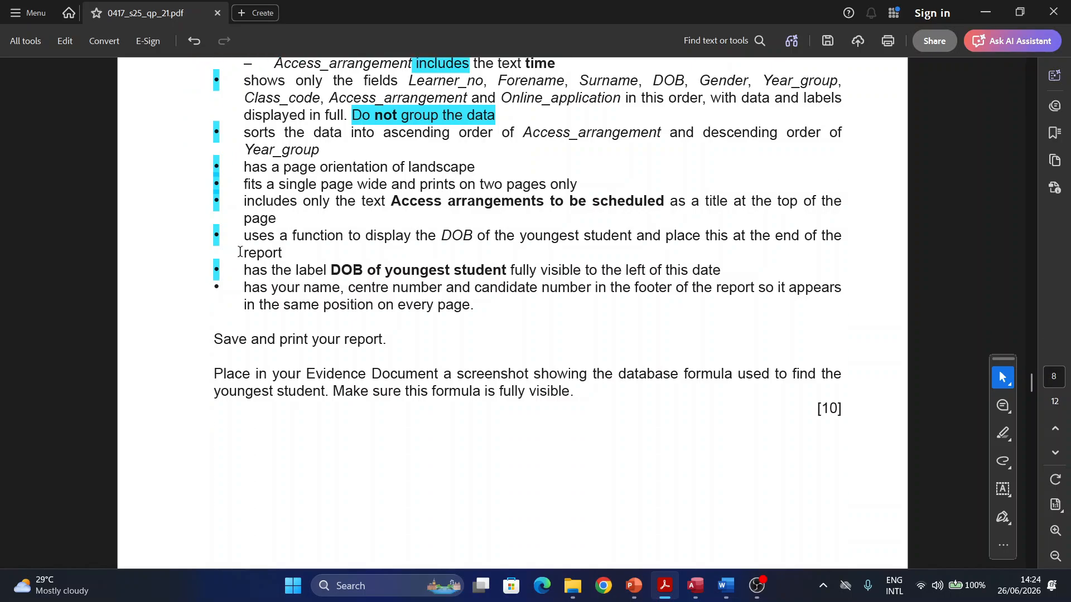
scroll(351, 440, down, 9)
scroll(347, 430, up, 3)
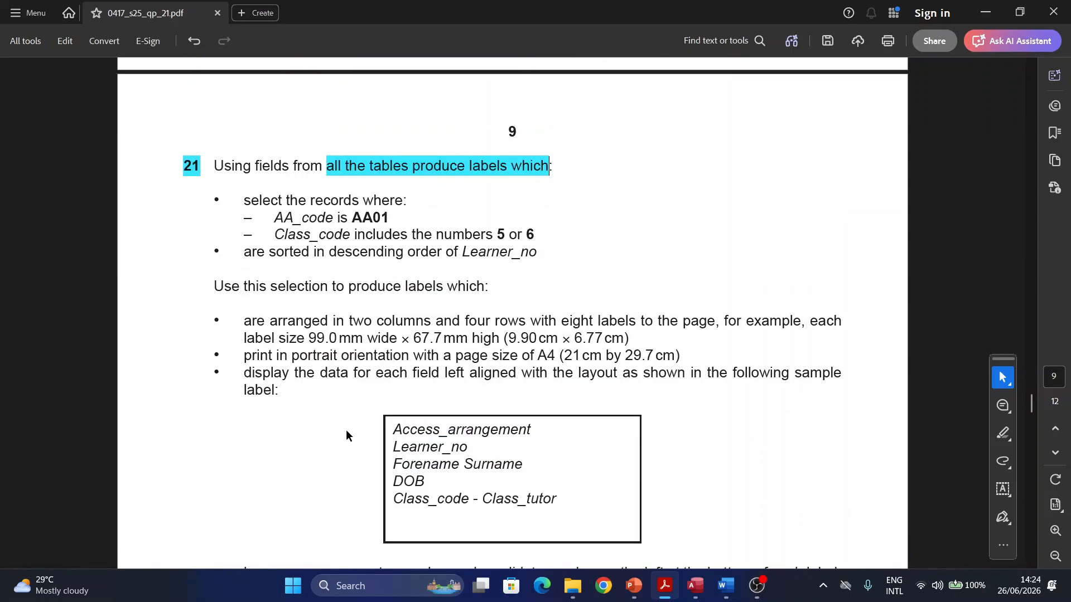
drag(240, 197, 535, 250)
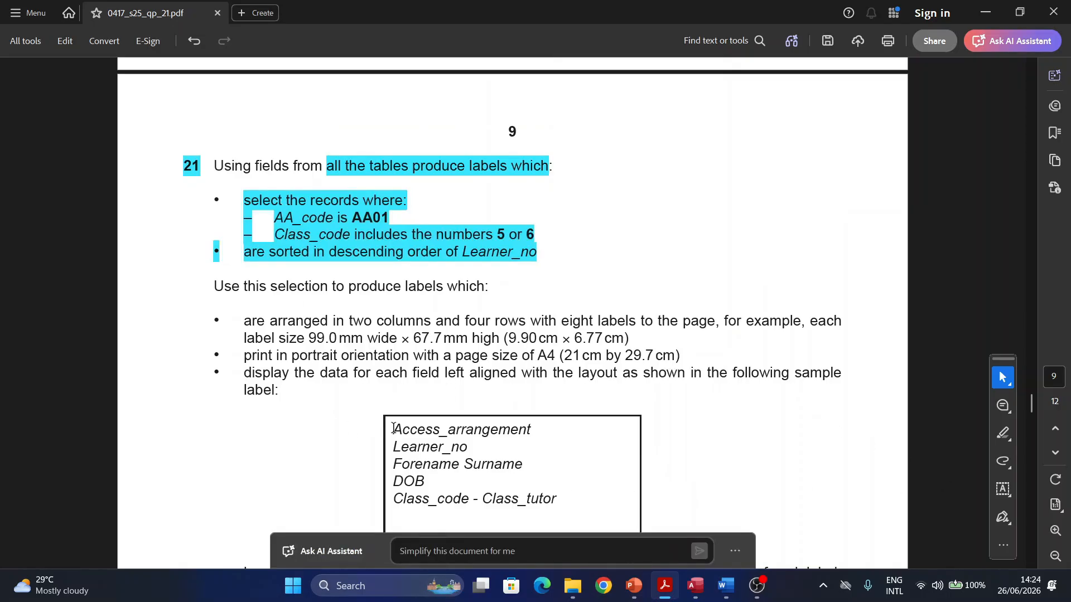
drag(394, 428, 557, 499)
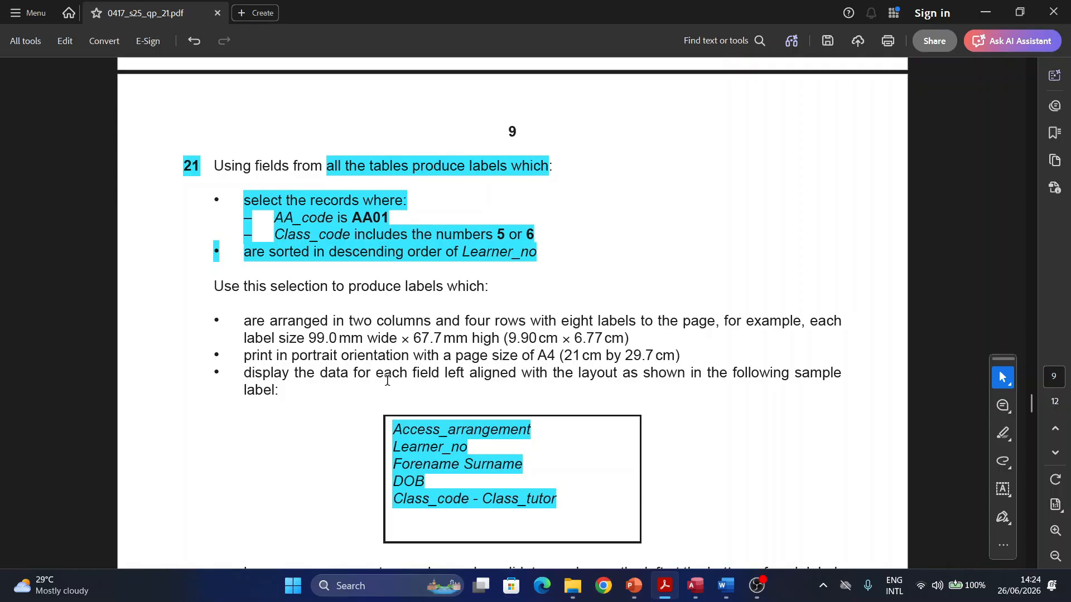
Step: Highlight the 'field left aligned with' wording, then clear the selection and minimize Acrobat
drag(413, 373, 519, 383)
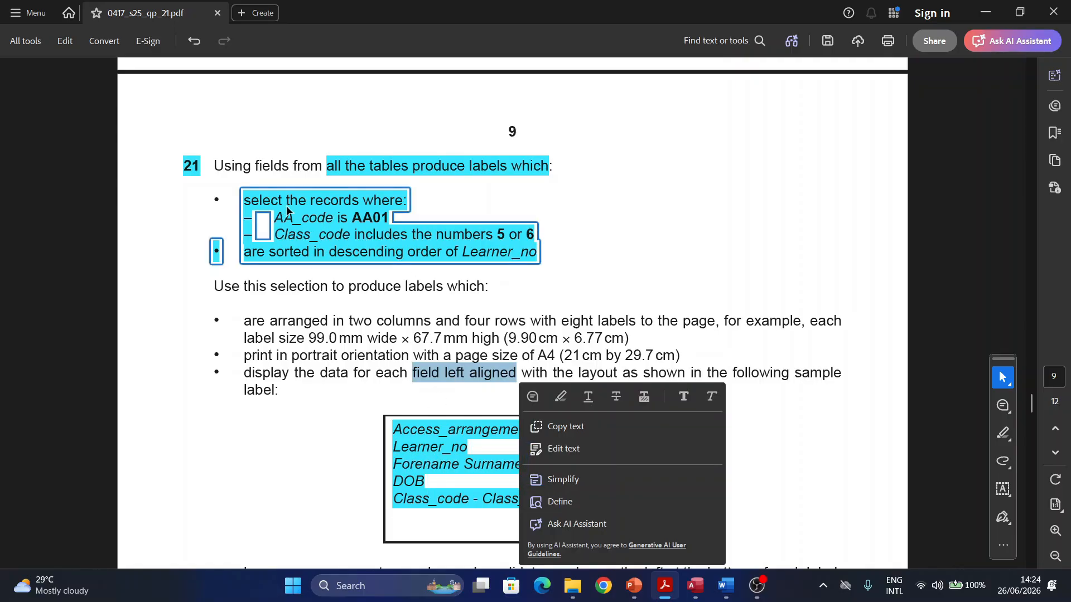
click(770, 475)
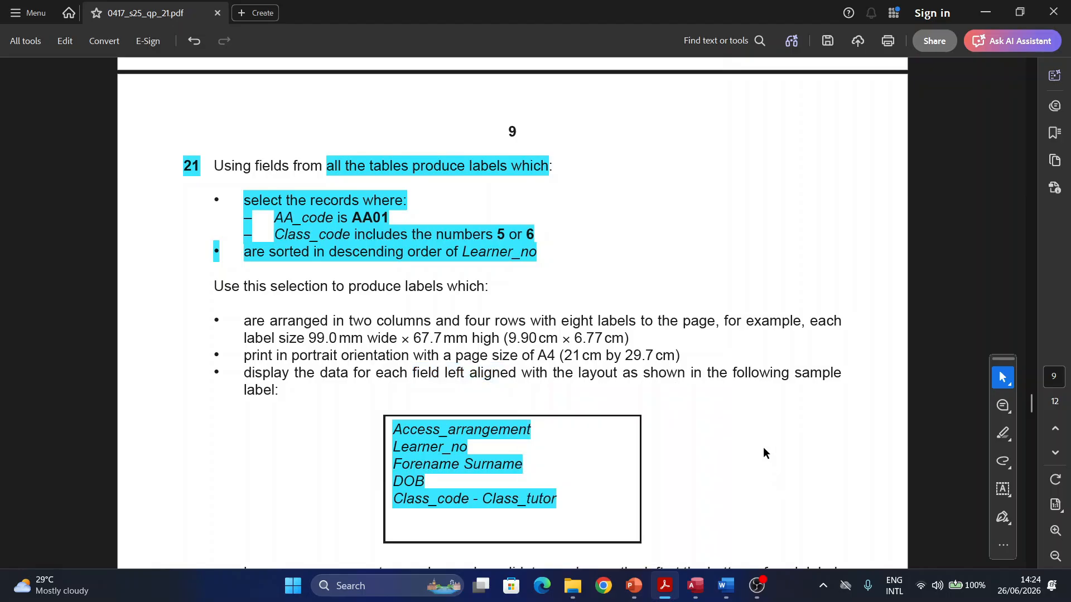
click(992, 17)
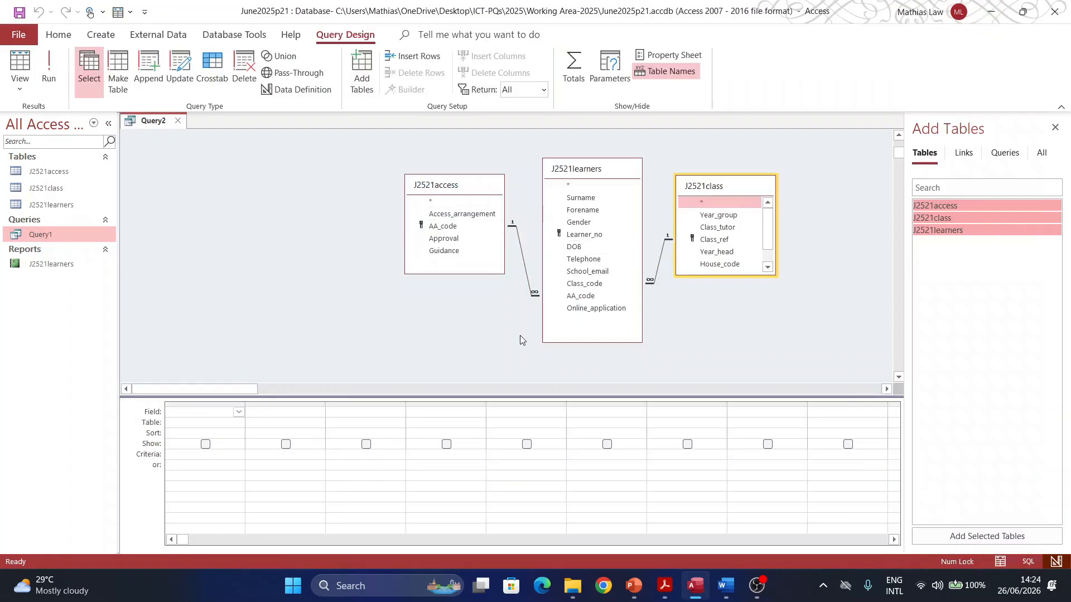
Step: Add Access_arrangement, Learner_no, Forename and Surname to Query2's grid
double_click(459, 214)
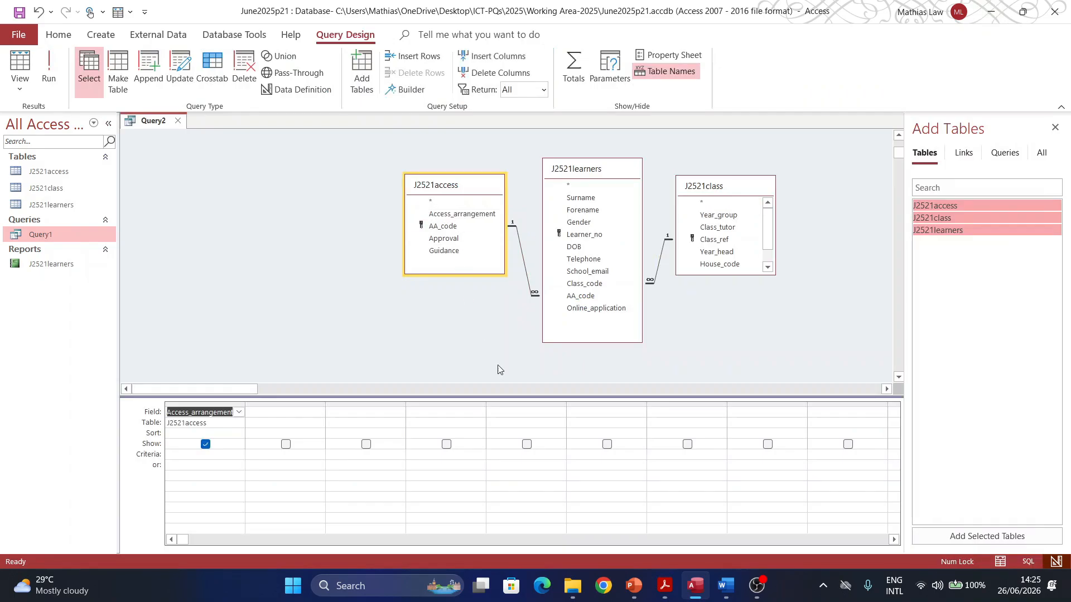
mouse_move(668, 592)
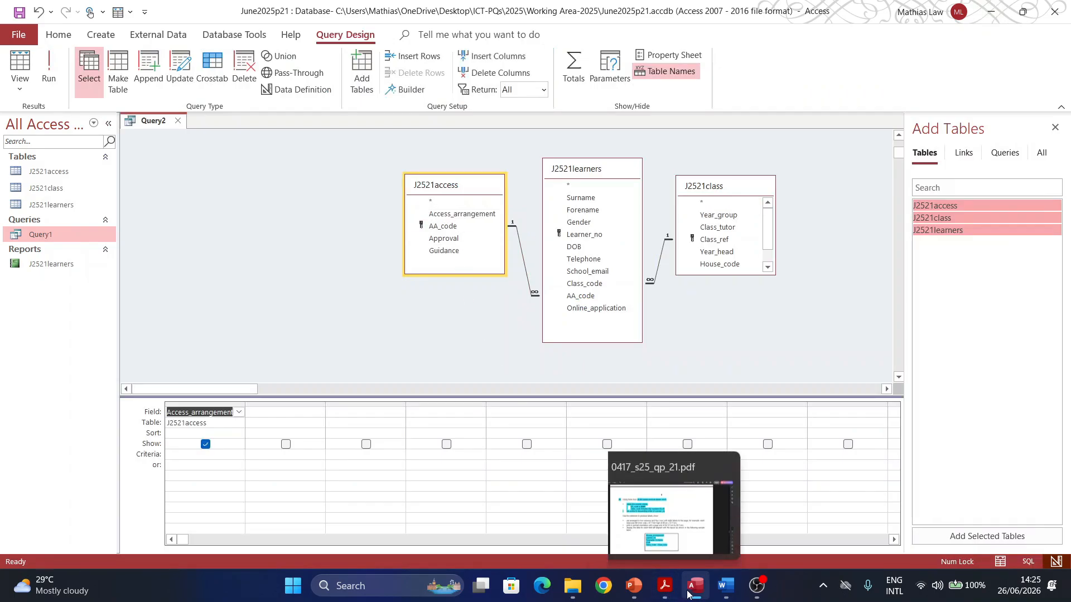
click(669, 592)
click(669, 591)
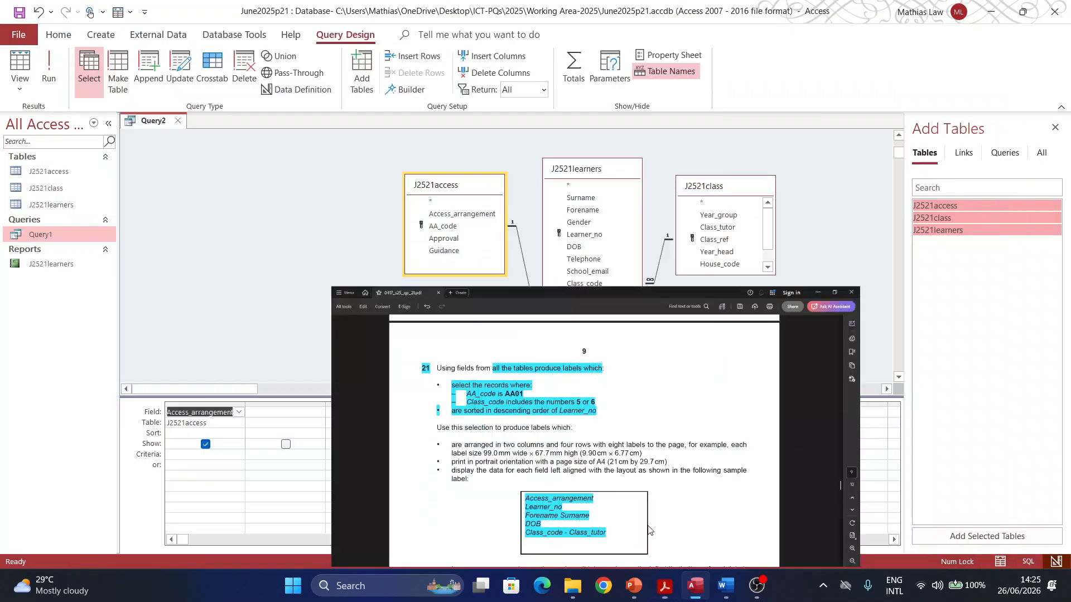
double_click(584, 235)
double_click(583, 210)
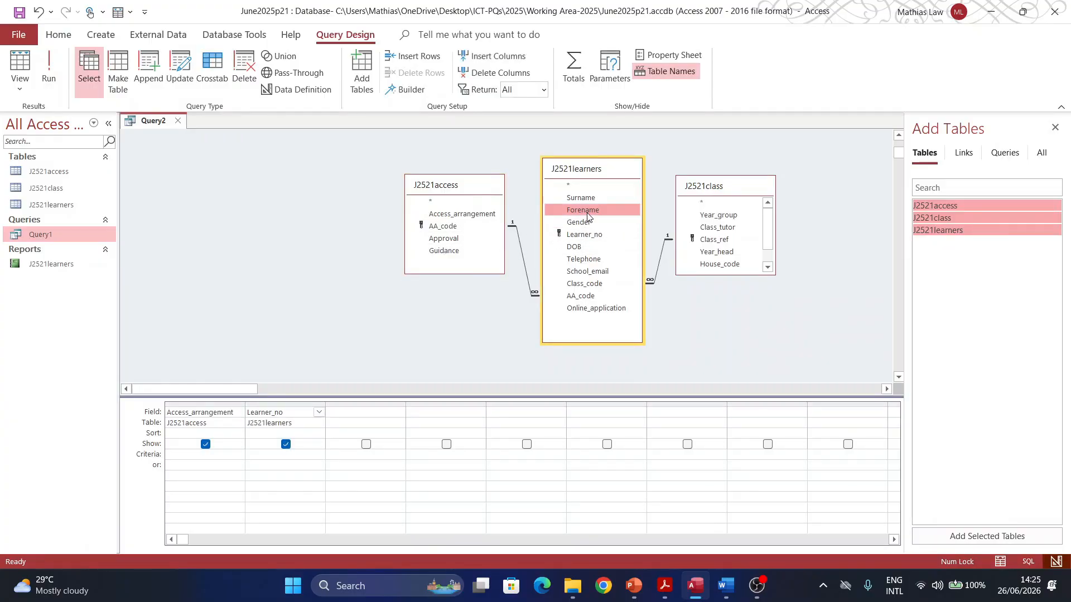
double_click(580, 198)
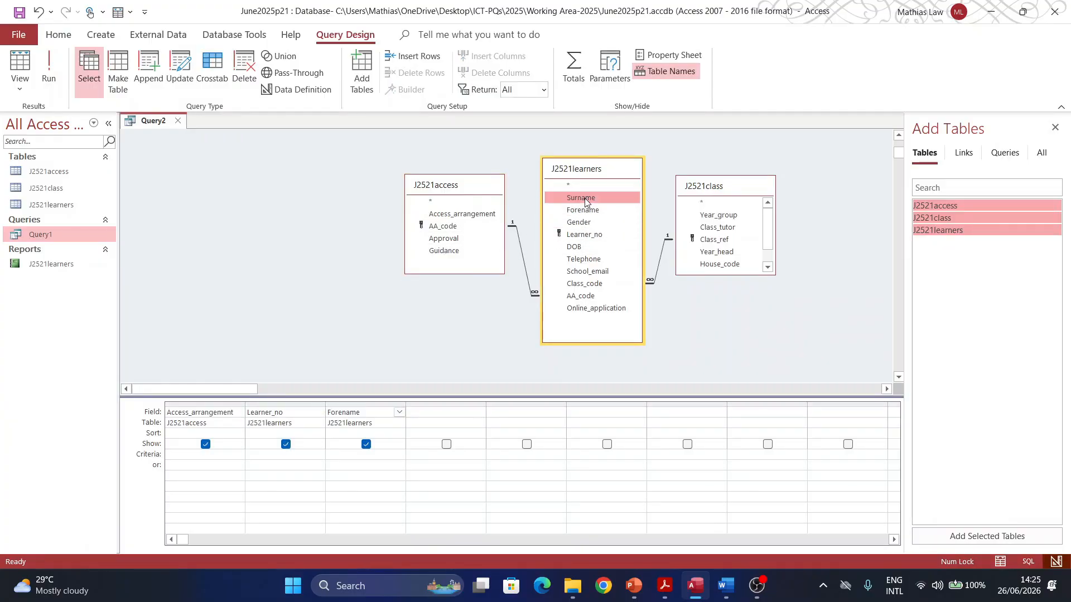
Step: Check the label in the PDF and add DOB, Class_code and Class_ref to the grid
click(664, 587)
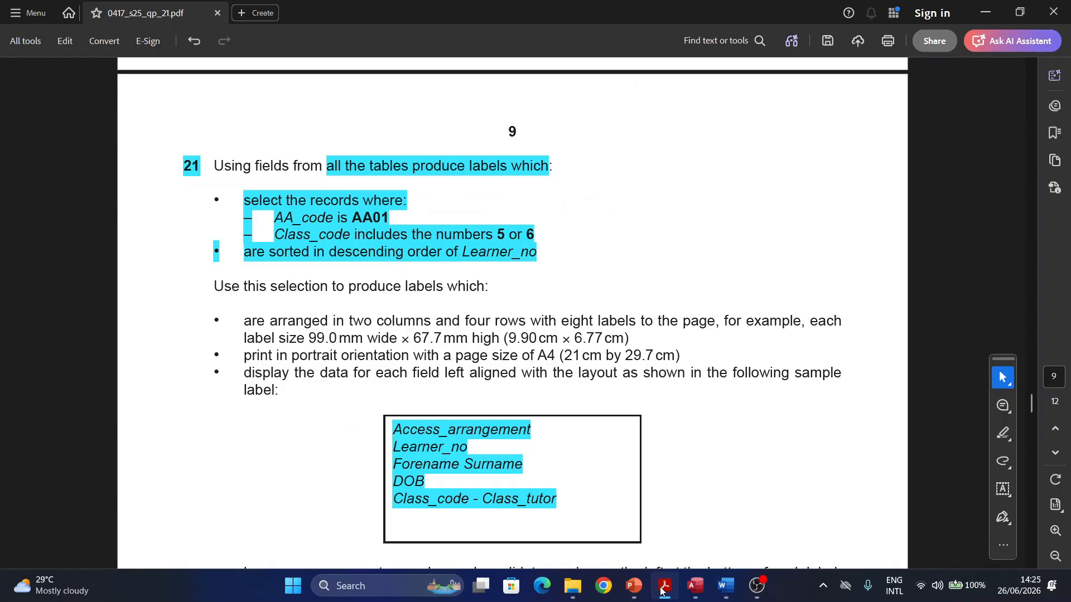
click(662, 587)
double_click(574, 246)
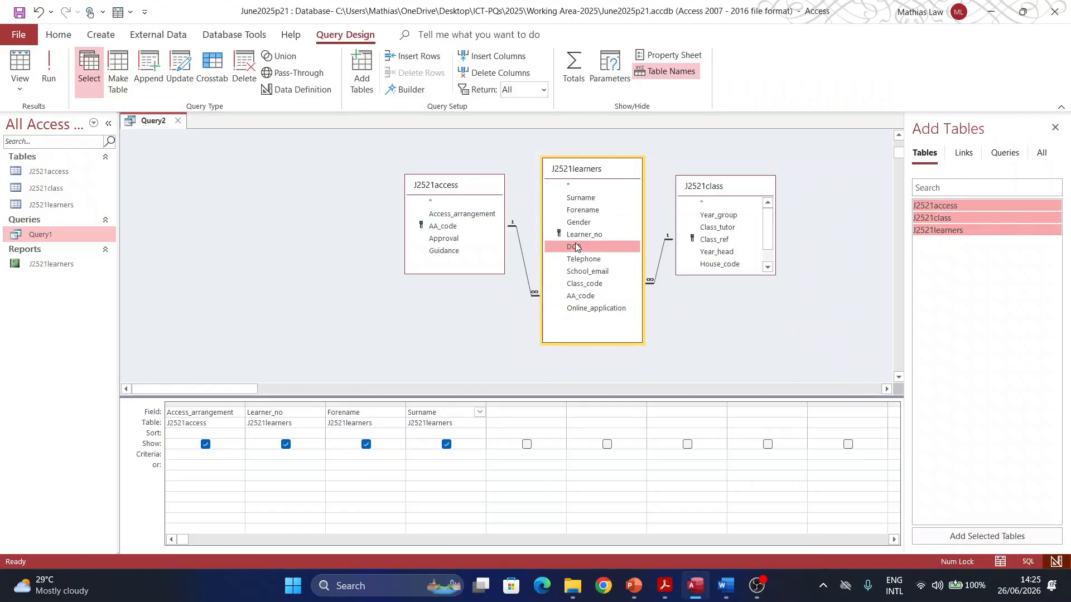
click(664, 592)
click(664, 587)
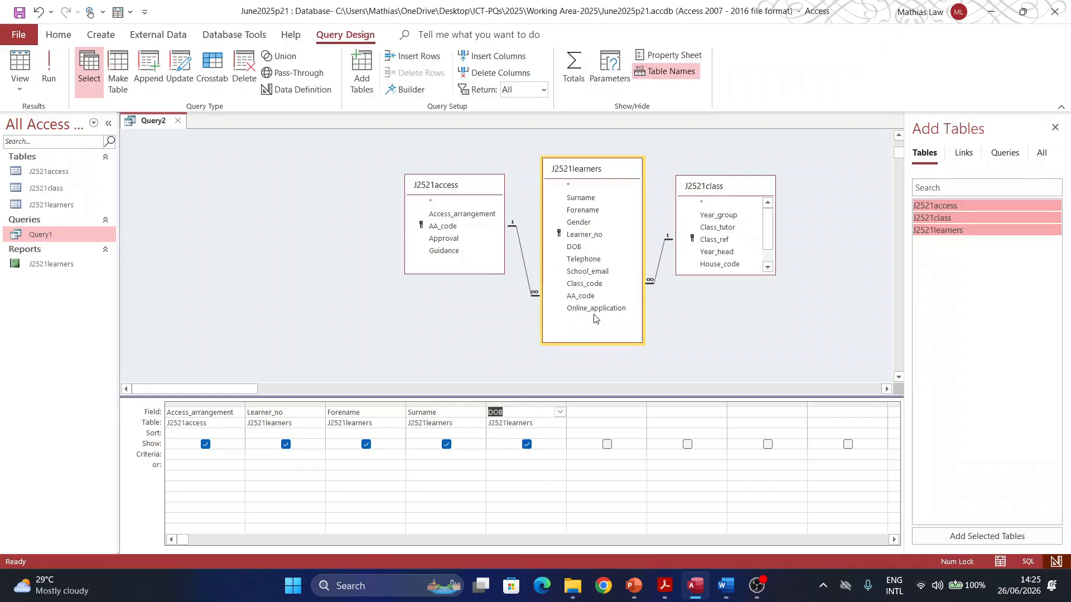
double_click(580, 285)
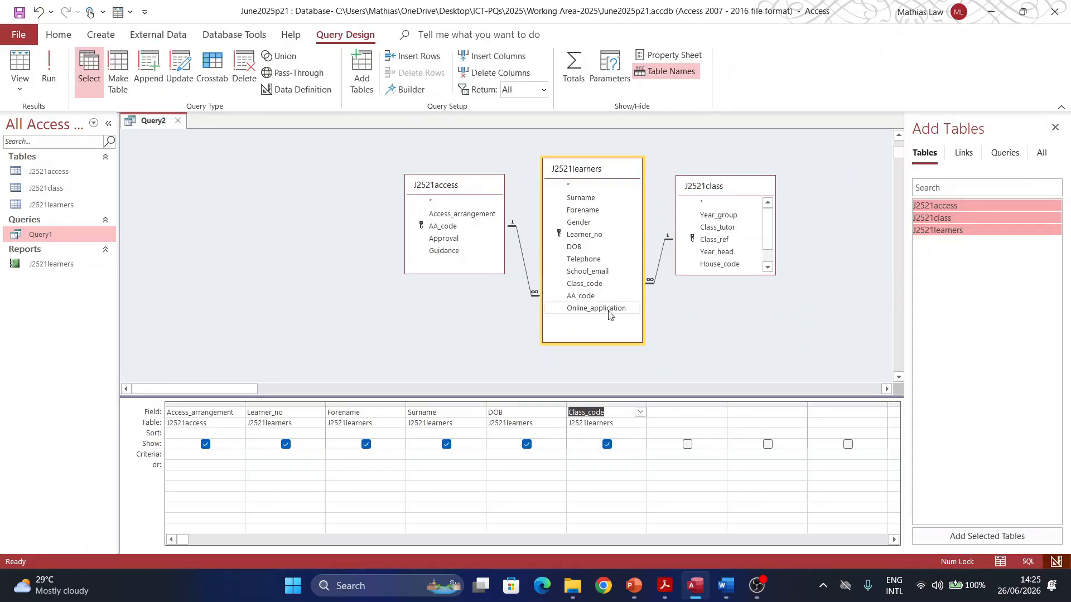
double_click(716, 240)
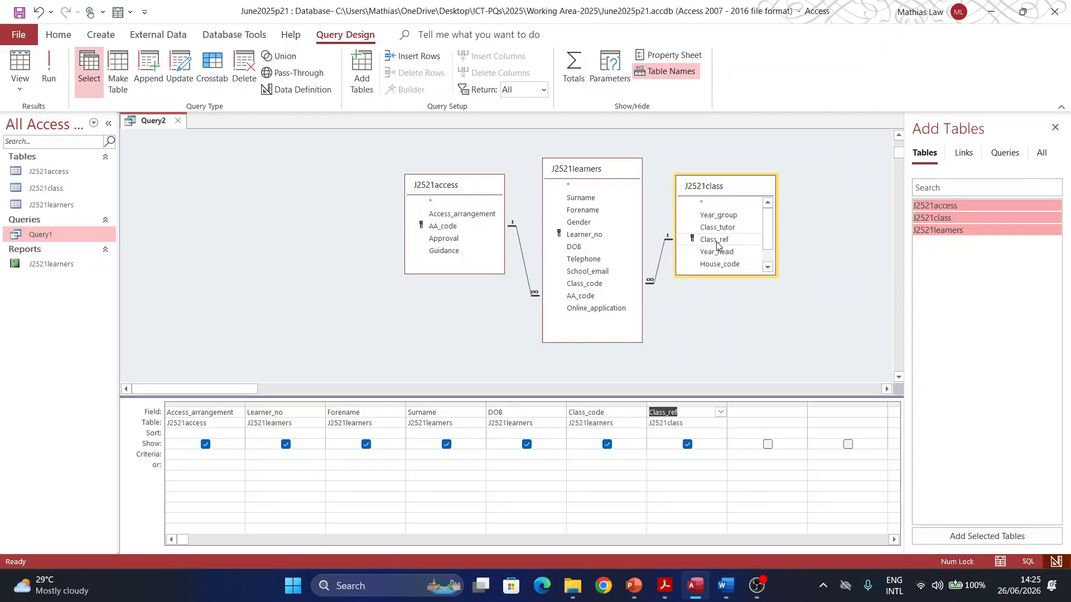
Step: Recheck question 21's highlighted requirements, add AA_code from the access table, then switch to PowerPoint
click(663, 592)
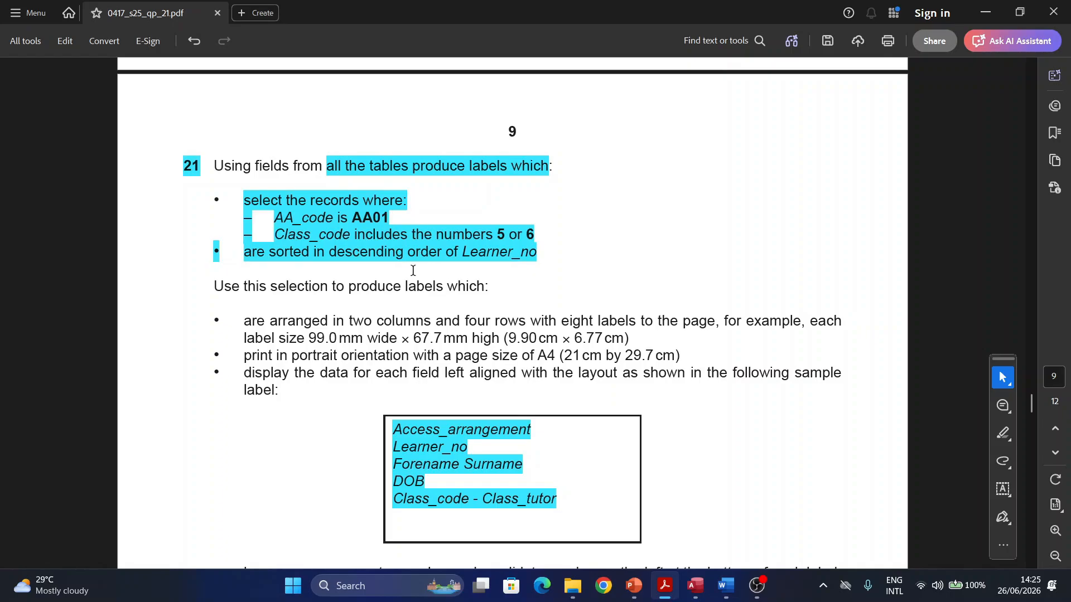
click(391, 251)
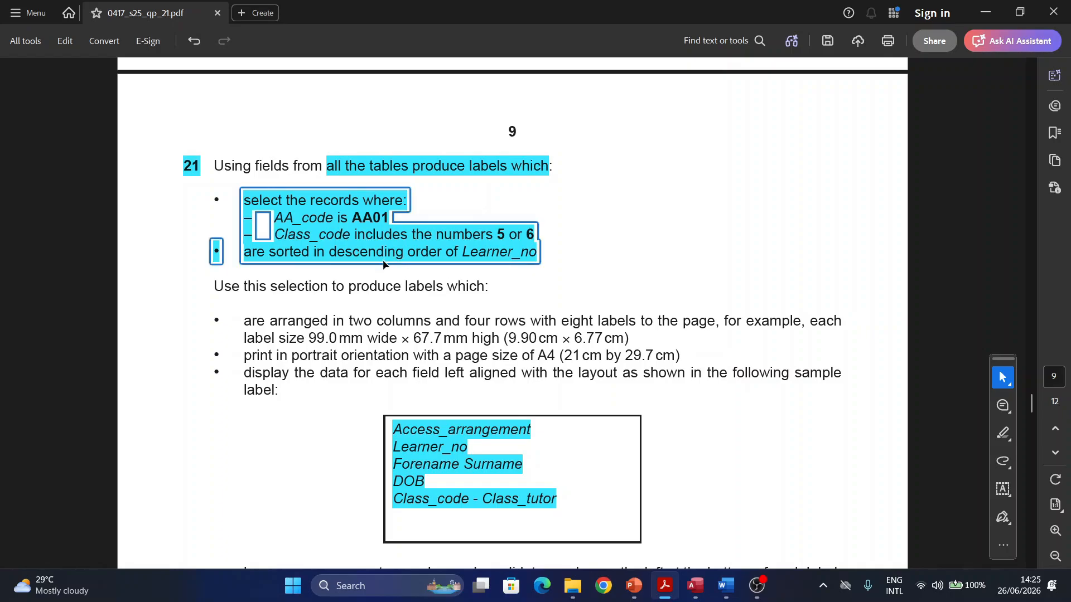
click(461, 502)
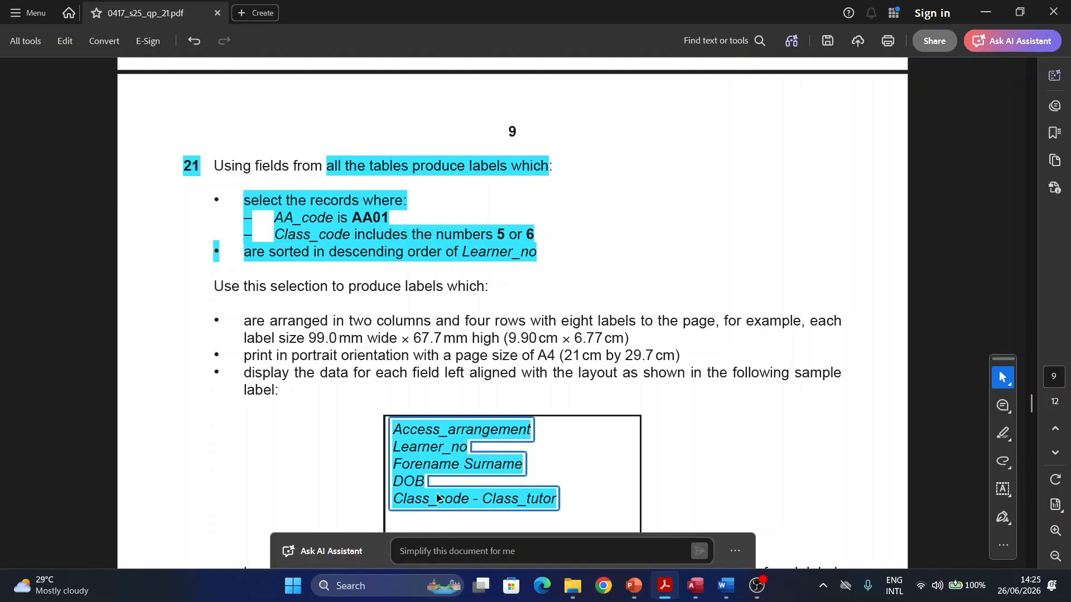
mouse_move(689, 599)
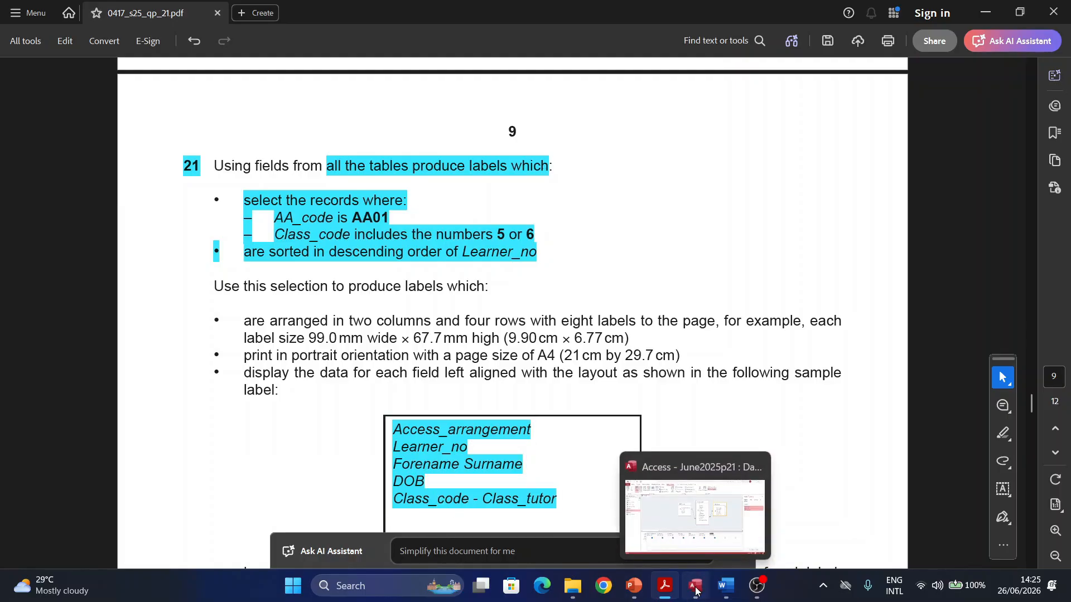
click(645, 493)
click(750, 413)
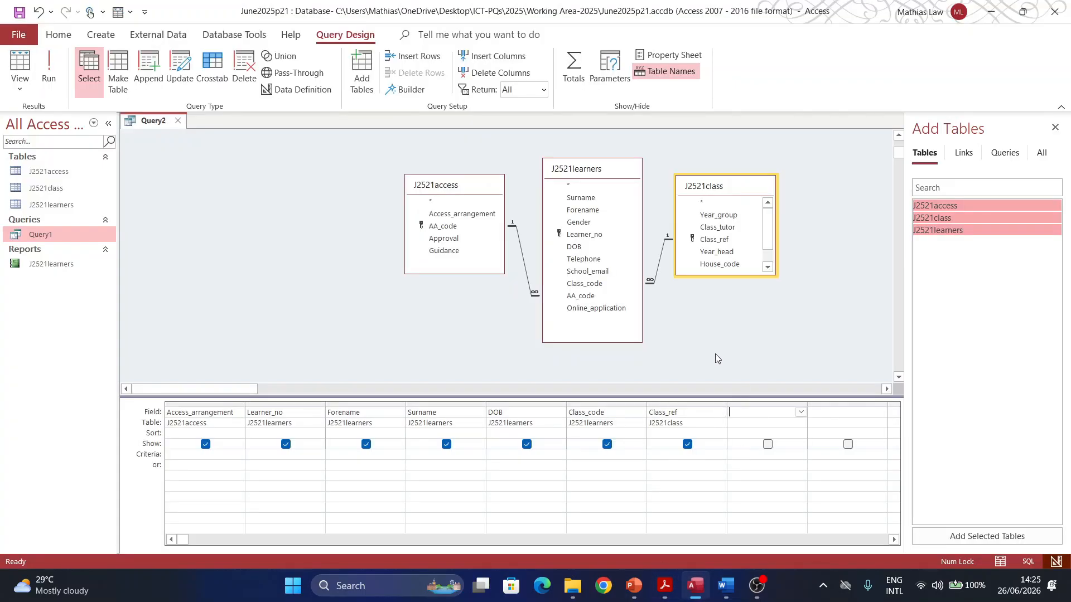
double_click(443, 227)
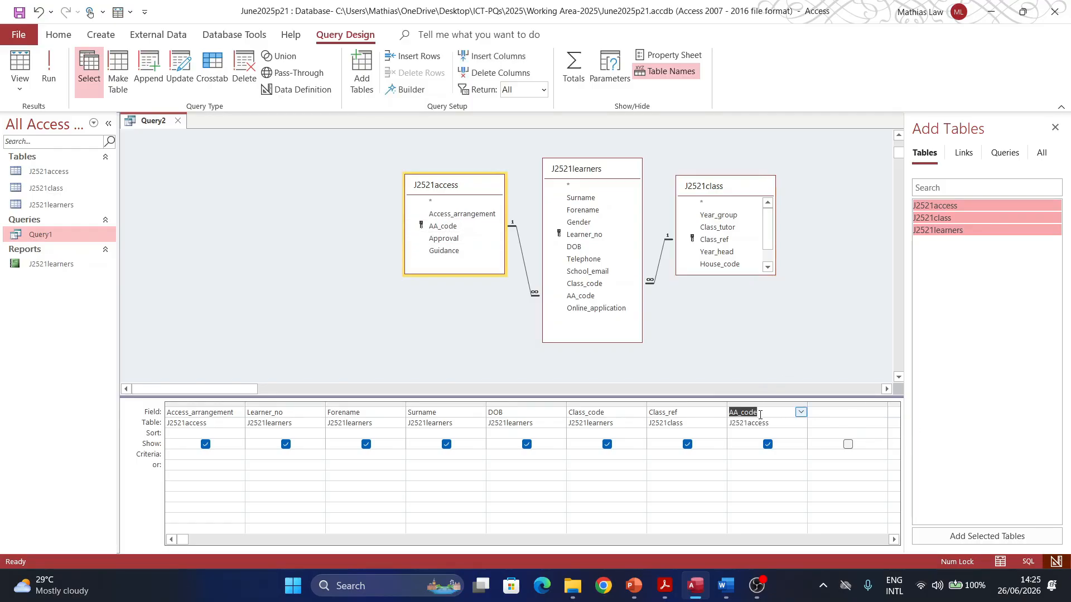
click(633, 592)
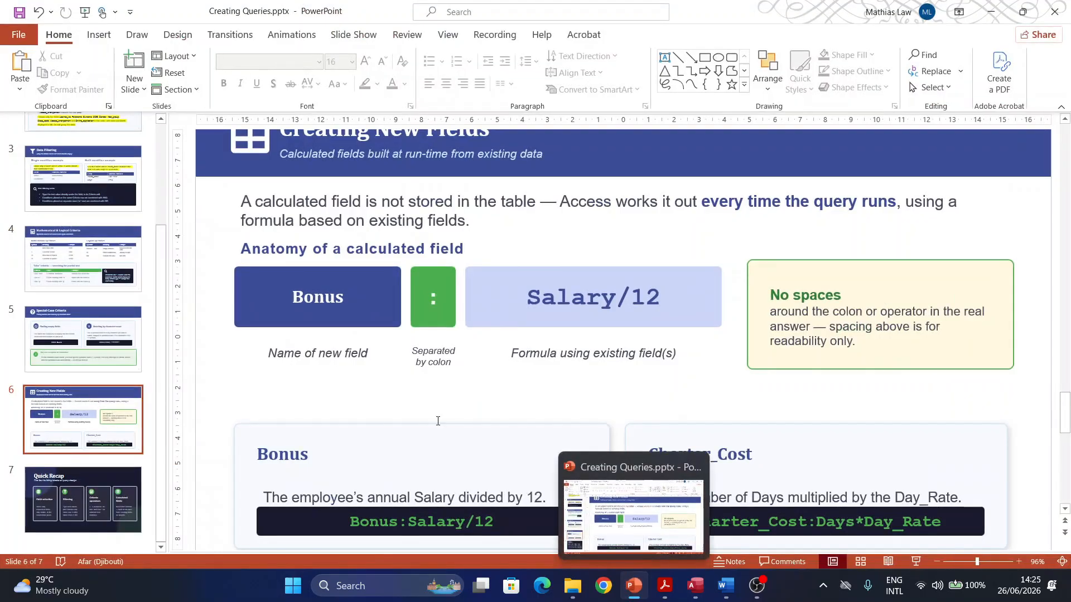
Step: Read slides 2–3 of the Creating Queries presentation, then return to question 21 in the PDF
click(98, 228)
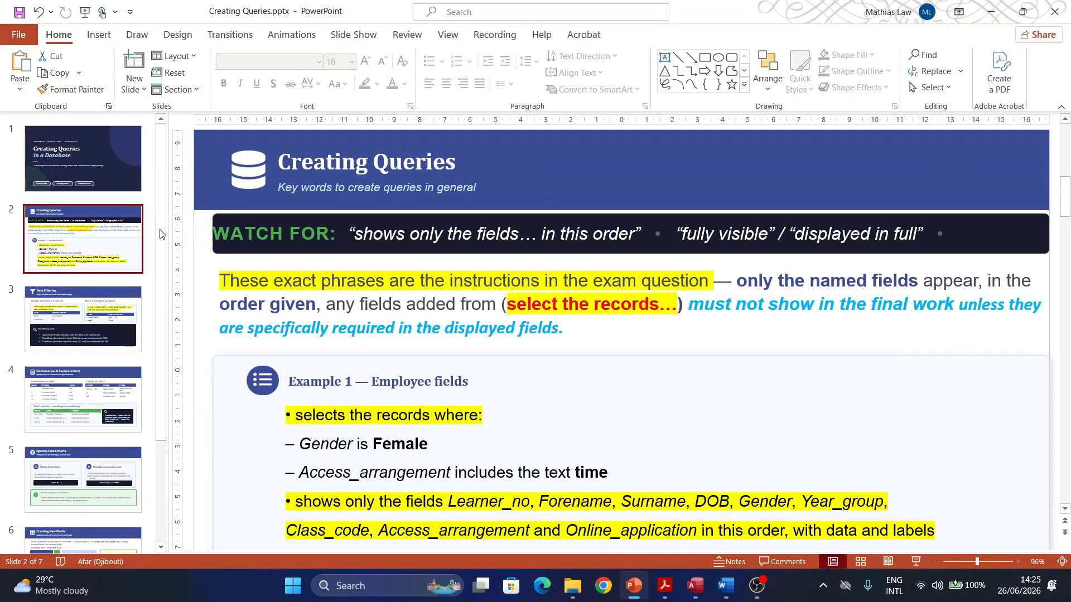
scroll(542, 316, down, 4)
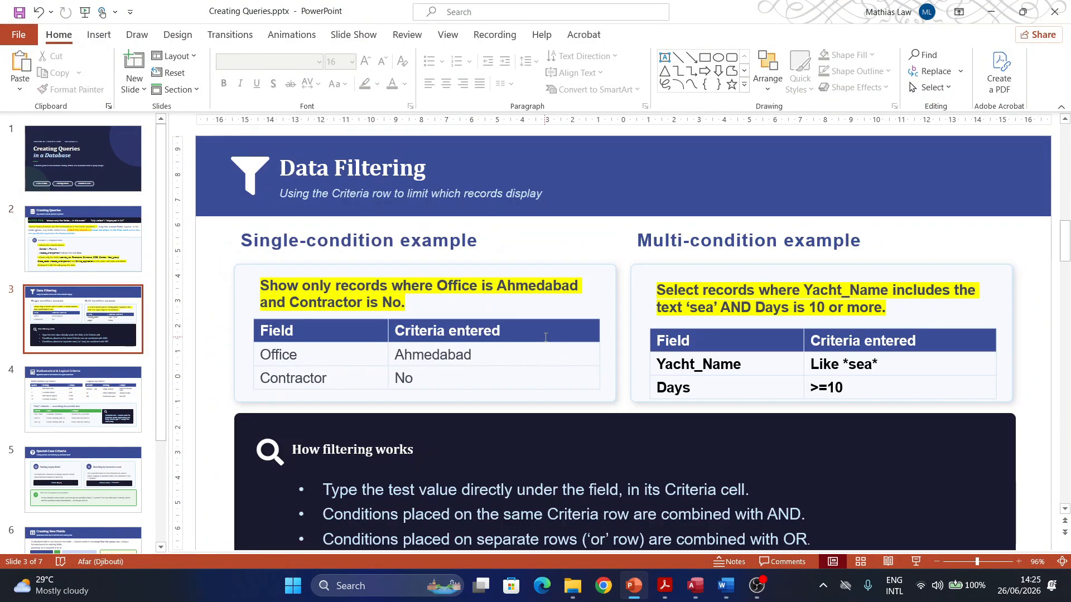
scroll(544, 342, up, 2)
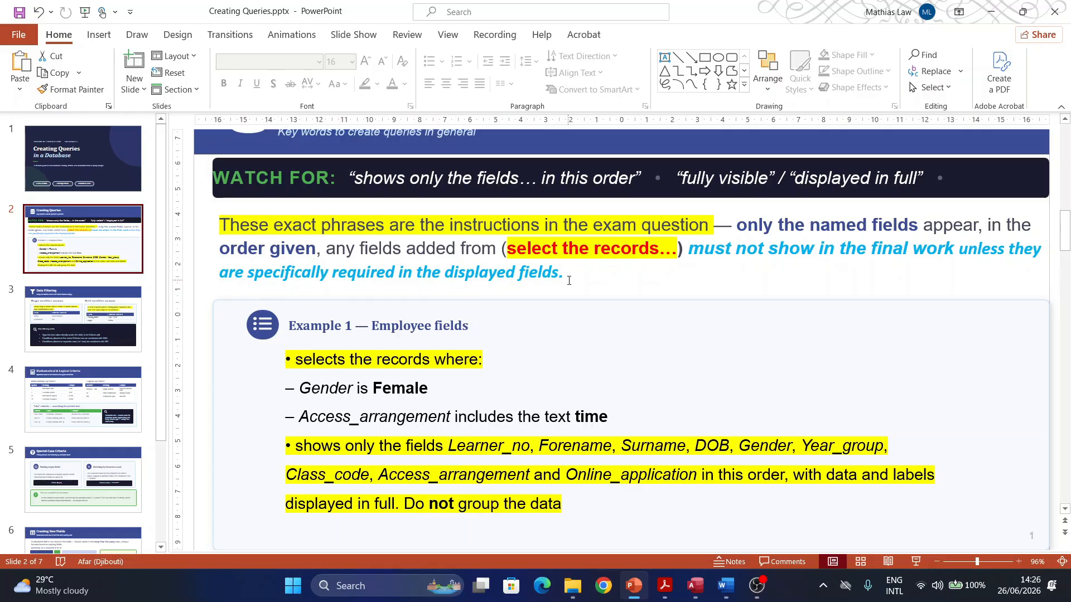
click(666, 585)
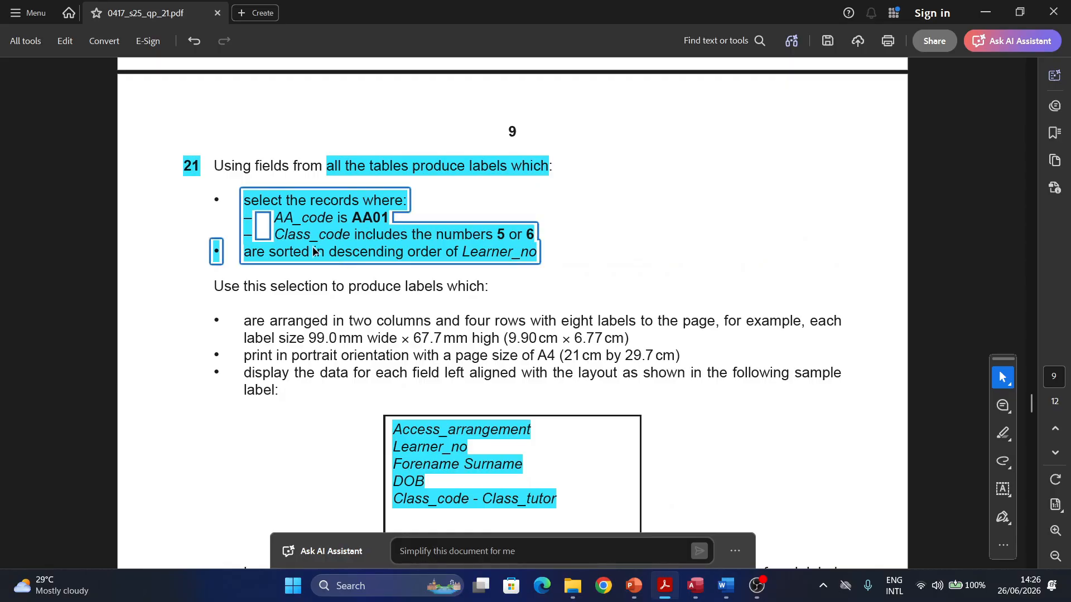
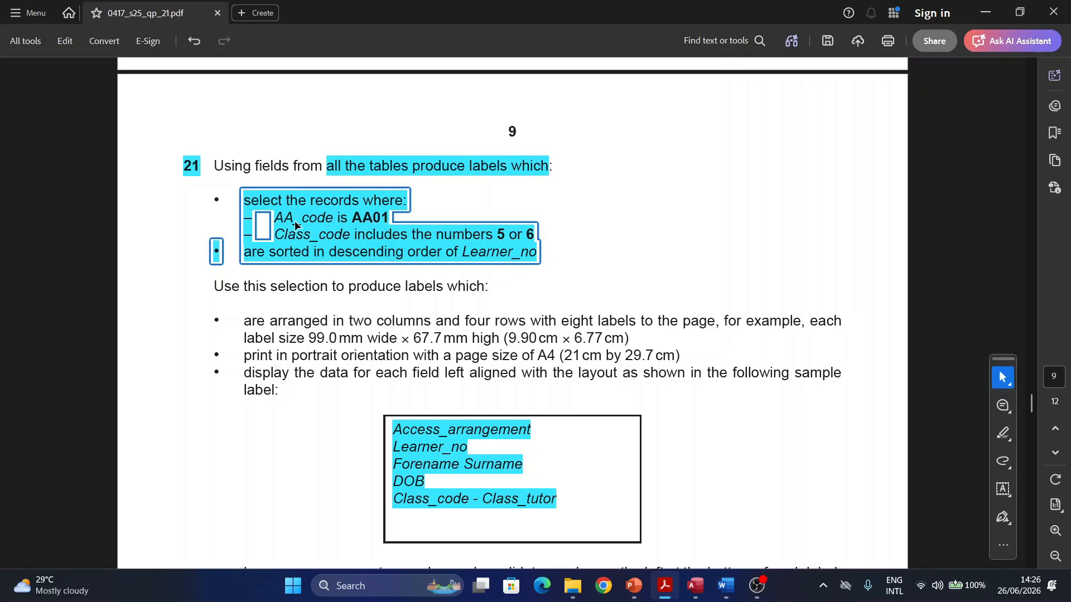
Step: Hide AA_code, filter it to AA01, and set Class_code criteria to *5* OR *6*
click(694, 586)
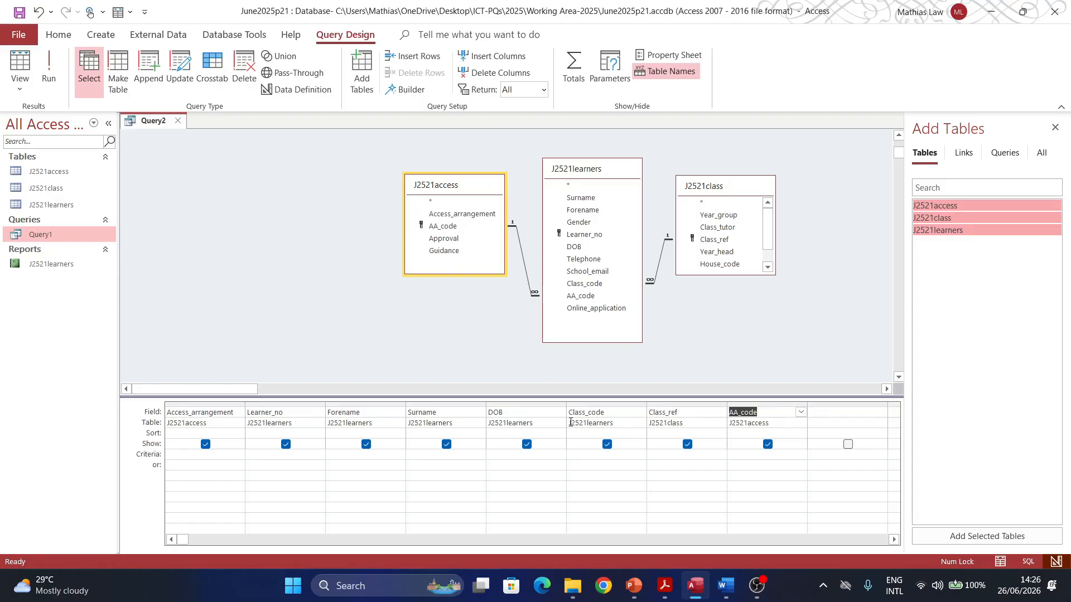
click(768, 444)
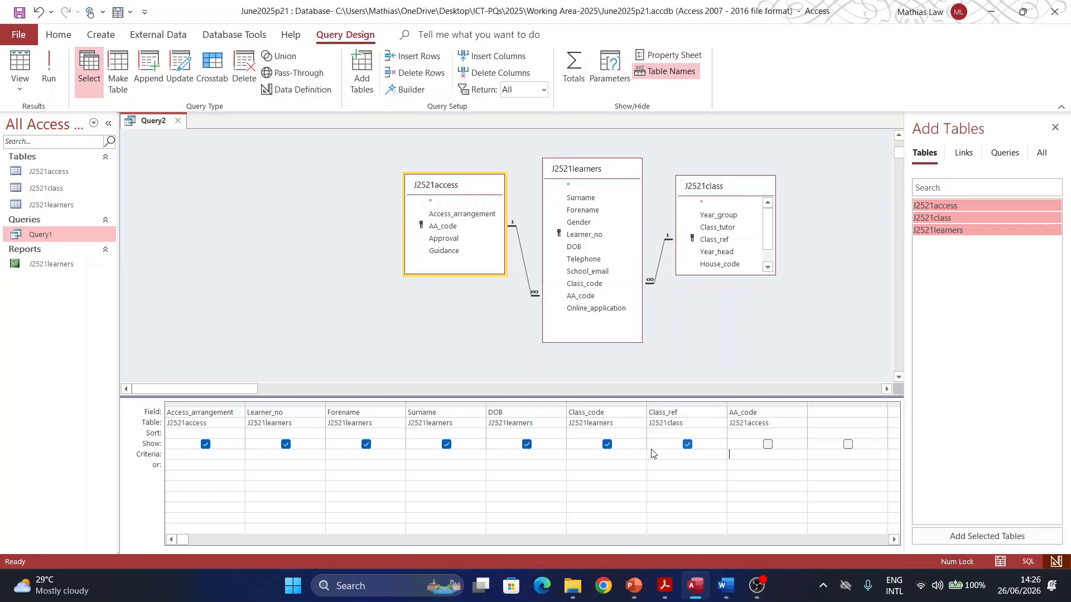
key(Caps_Lock)
text(AA01)
click(665, 585)
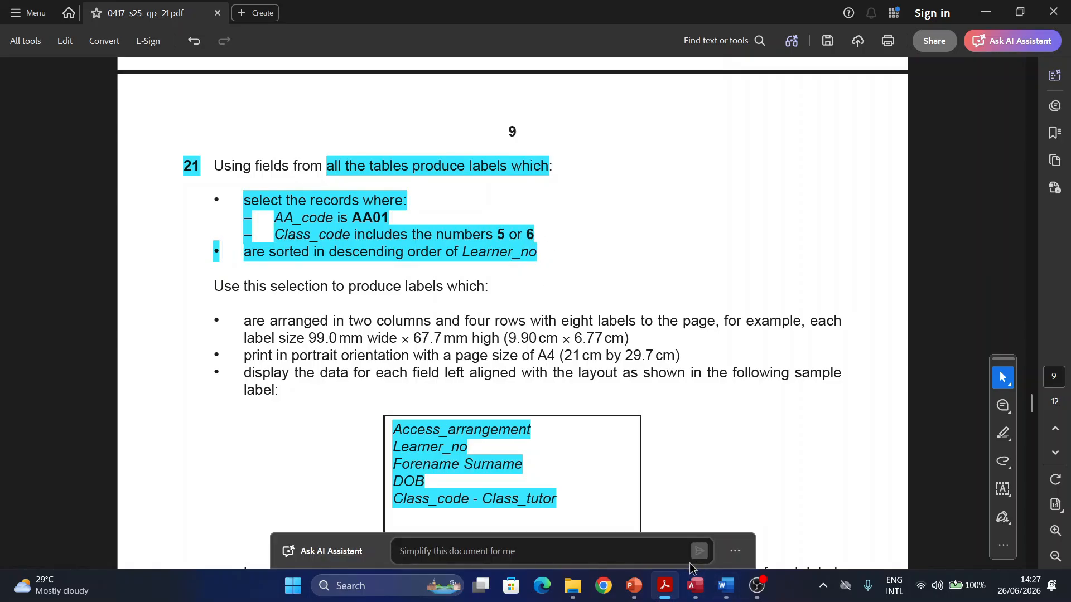
click(691, 587)
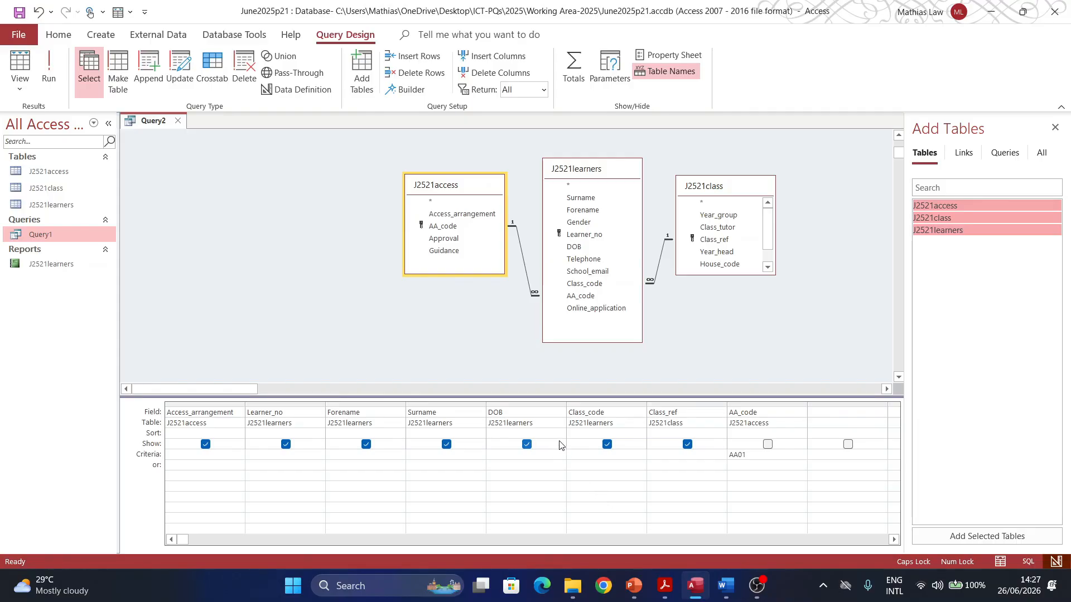
click(578, 454)
text(*5* OR *6*)
Step: Run the query, which returns 13 records, and save it as Query2
click(44, 74)
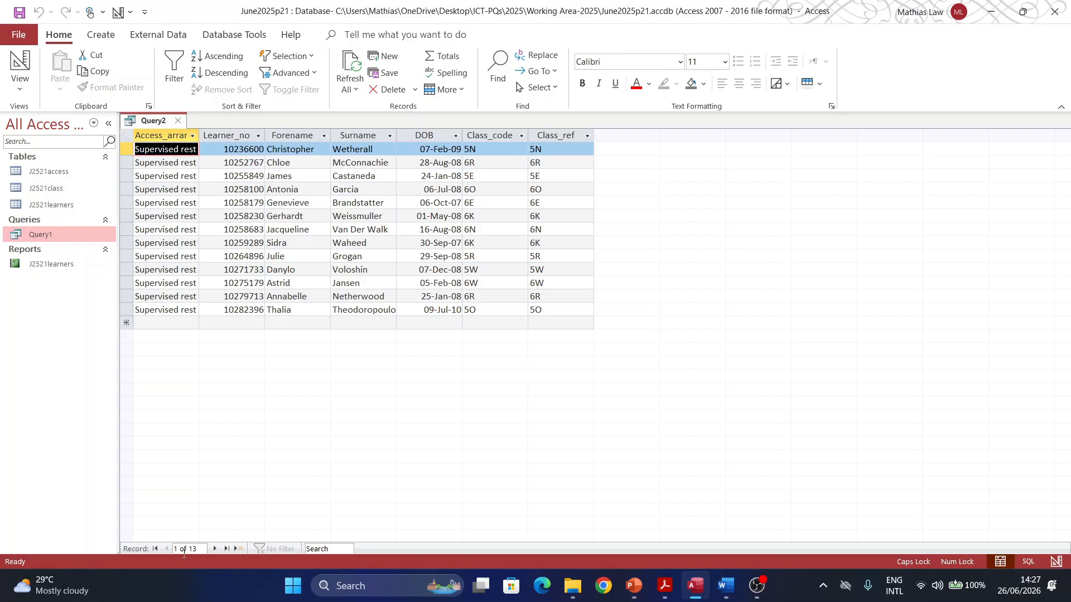
click(20, 14)
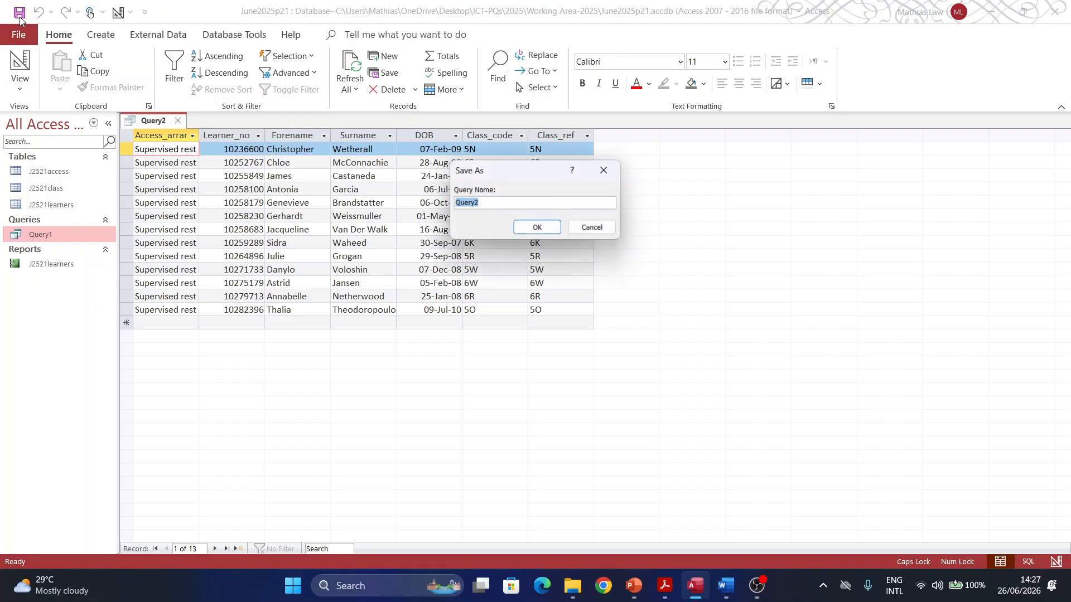
click(537, 227)
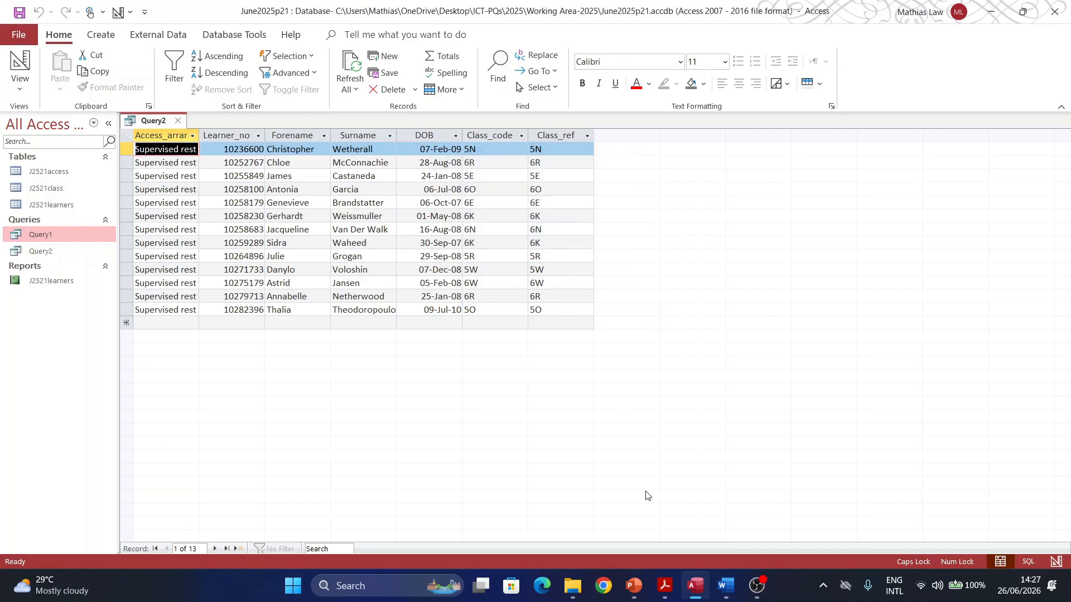
Step: Recheck the exam paper, close the Query2 results and select Query2 in the navigation pane
click(665, 586)
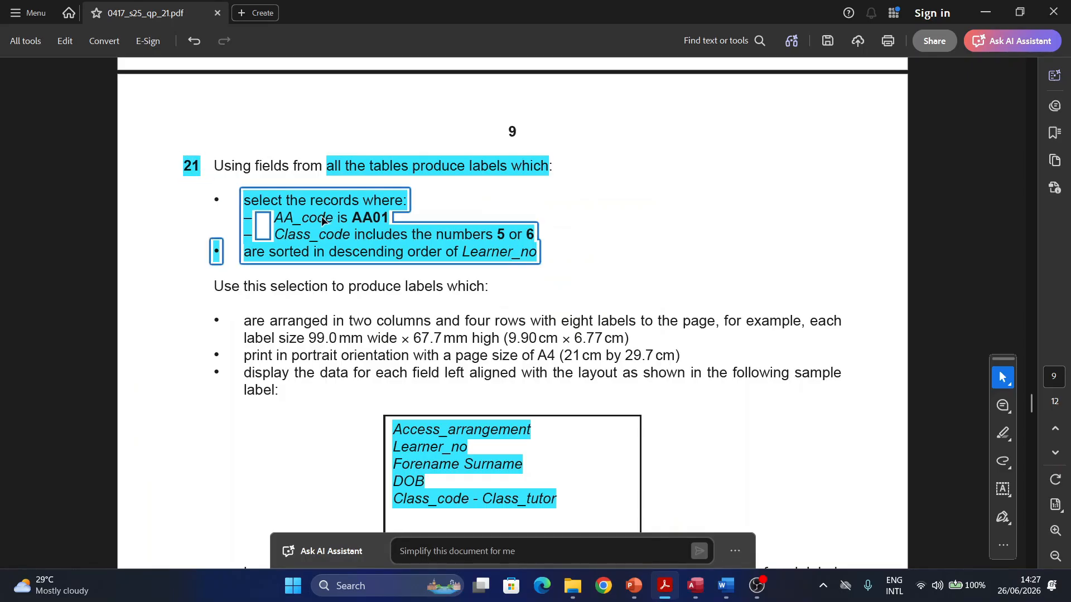
scroll(227, 287, down, 1)
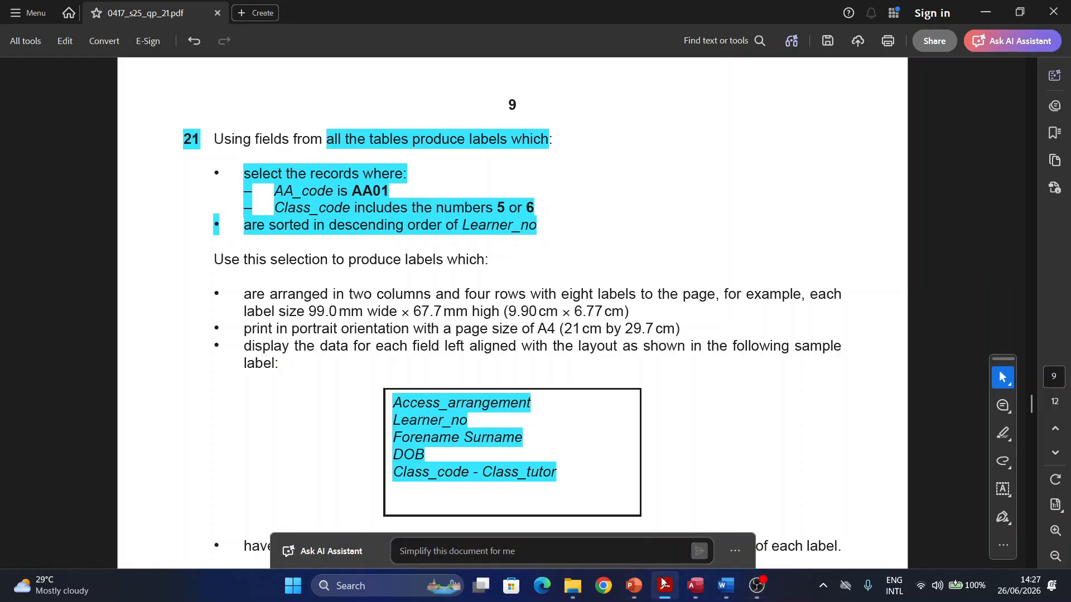
click(696, 596)
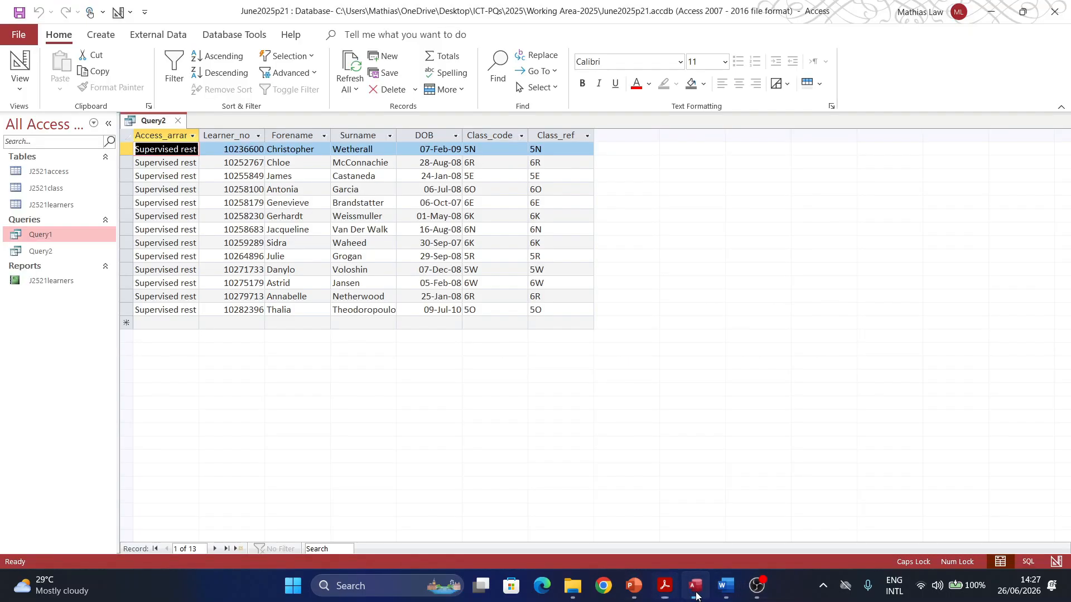
click(177, 121)
click(48, 251)
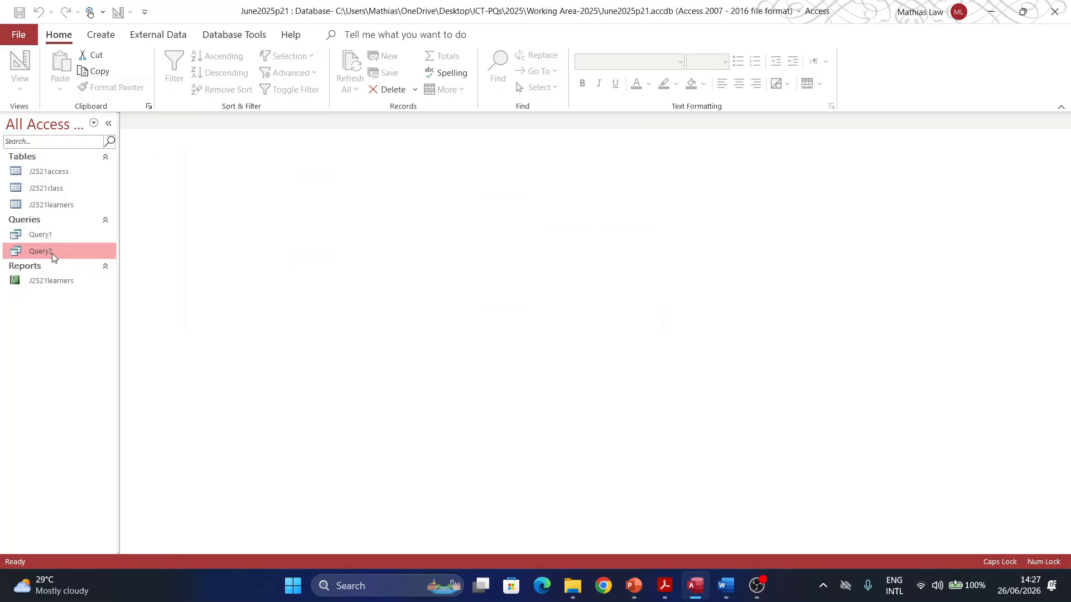
Step: Launch the Label Wizard on Query2 and scroll through the label sizes after reviewing the PDF
click(108, 38)
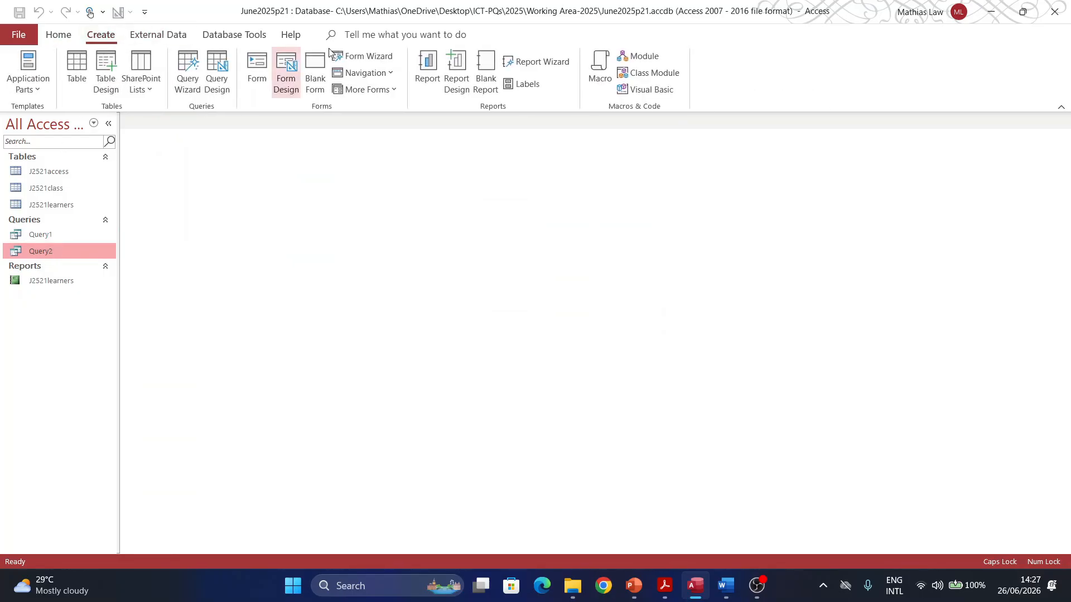
click(524, 85)
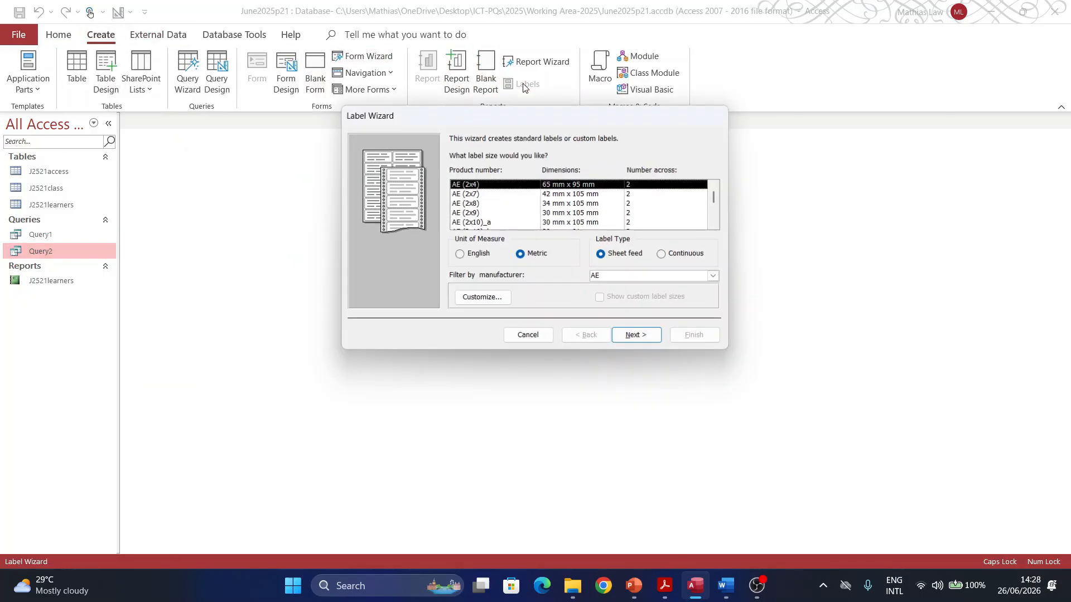
click(664, 586)
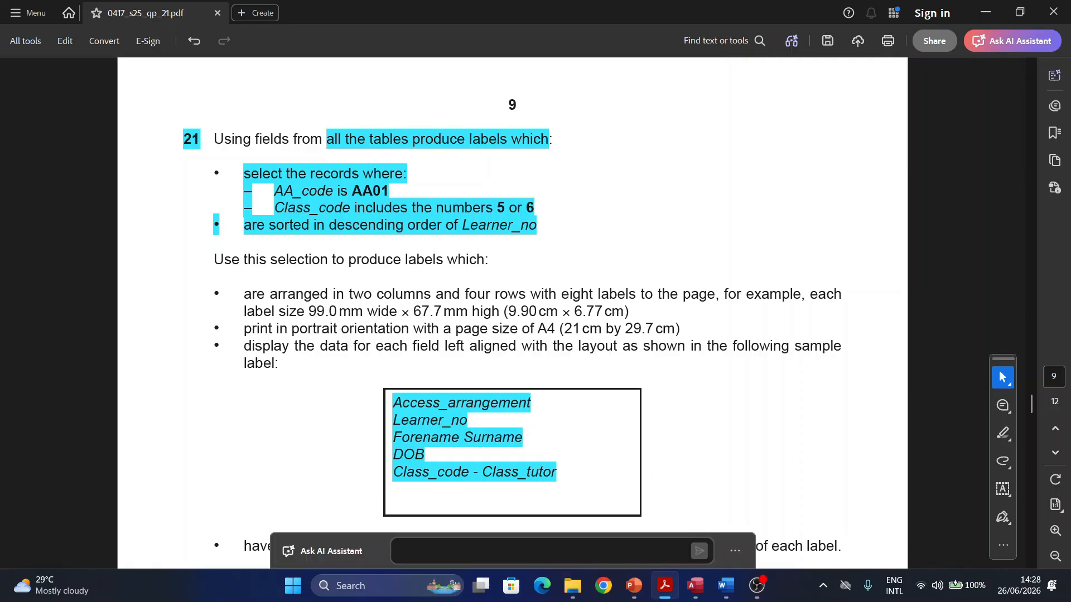
click(695, 586)
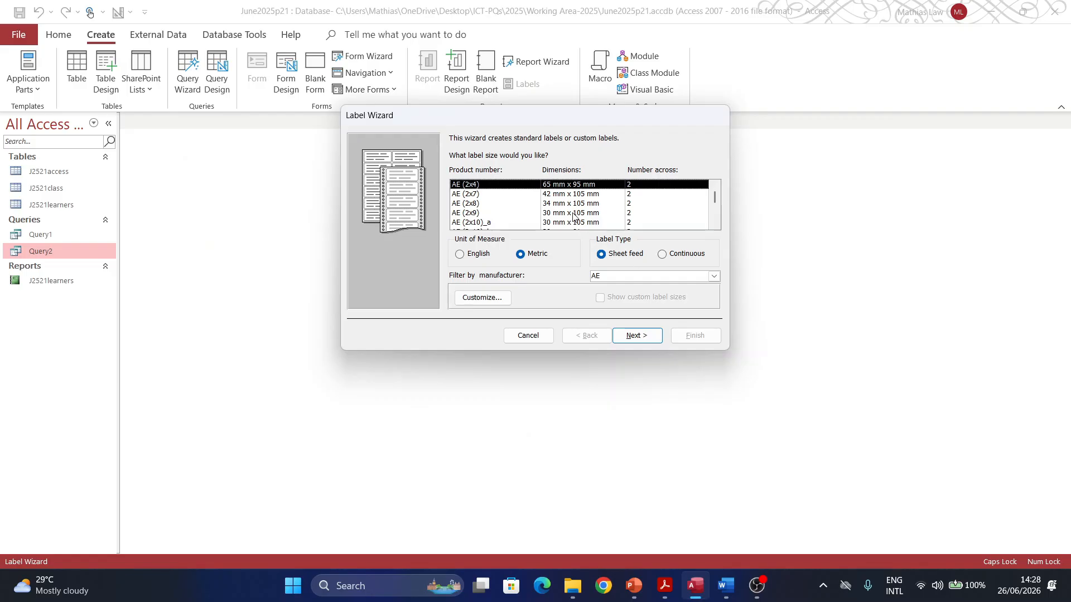
scroll(585, 195, down, 2)
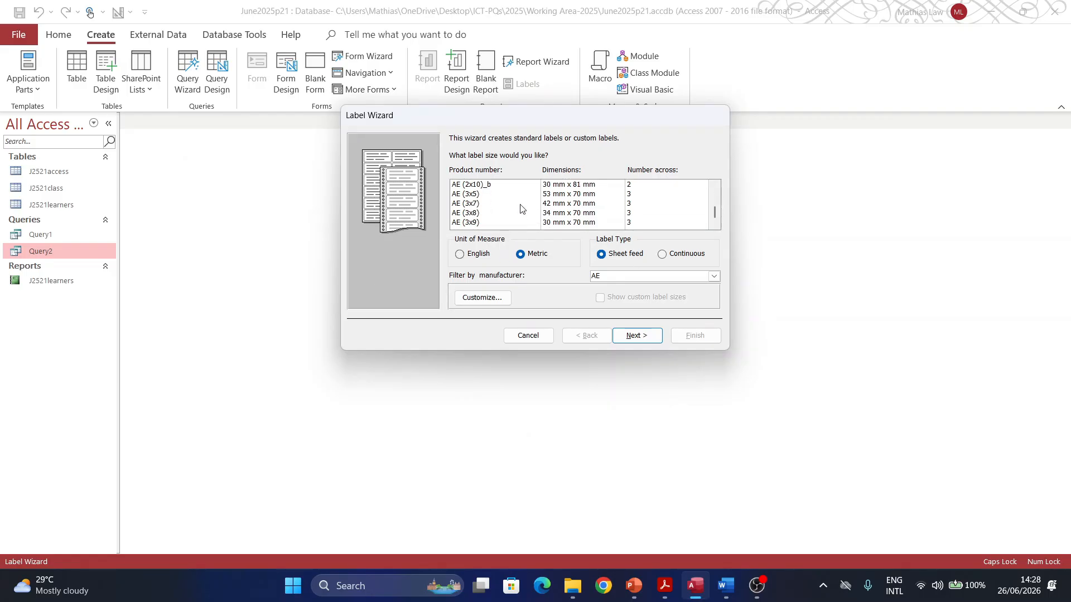
Step: Start a new custom label size and enter its width and height
click(479, 300)
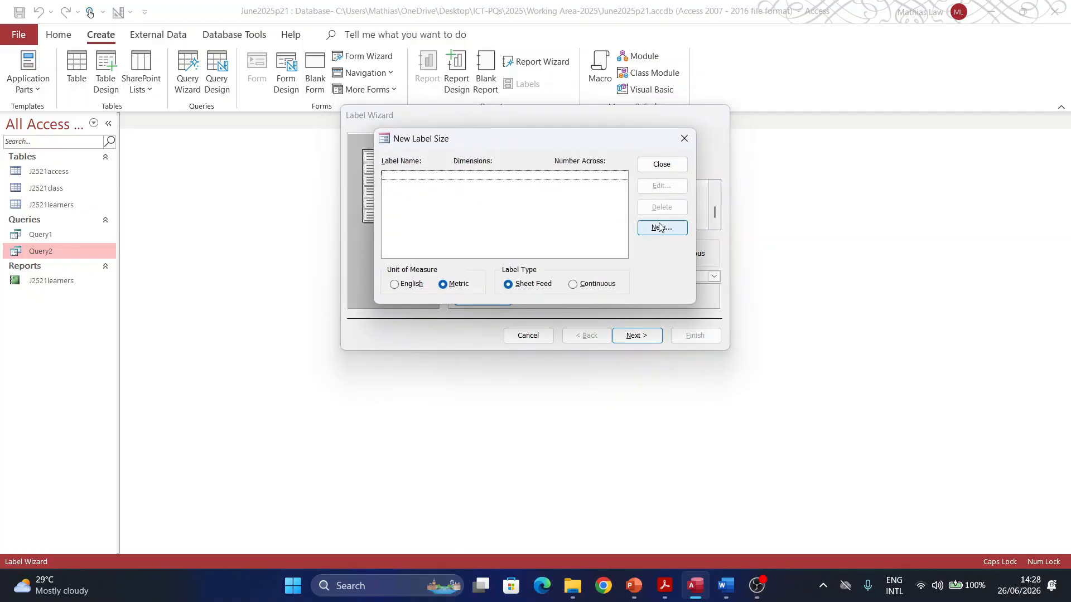
click(659, 229)
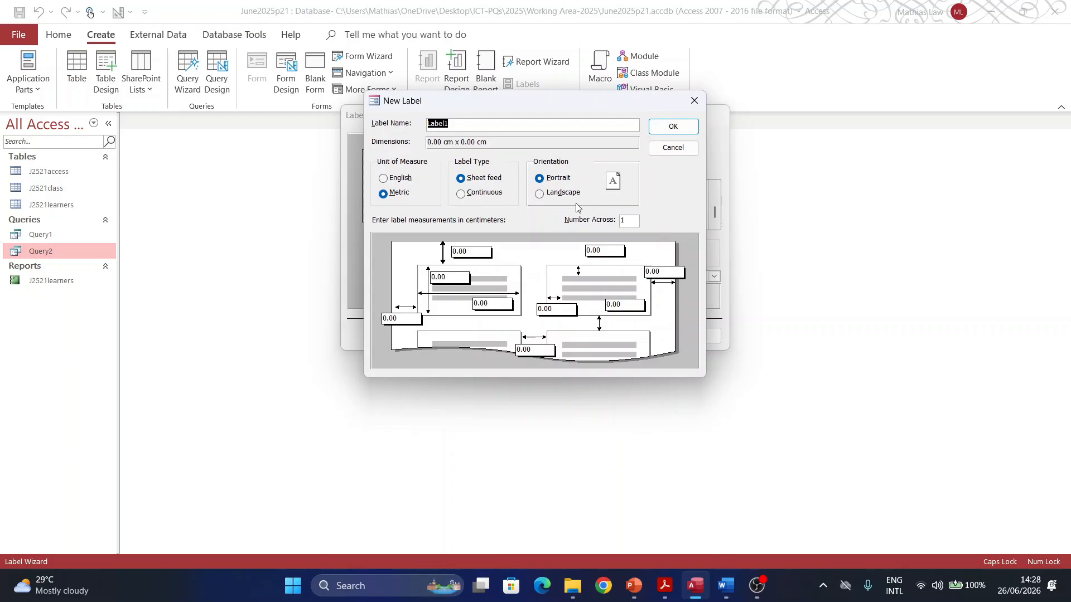
click(447, 277)
text(9.90)
double_click(491, 303)
text(6.77)
Step: Set 2 across and accept the 9.90 × 6.77 cm label with enlarged margins
click(664, 584)
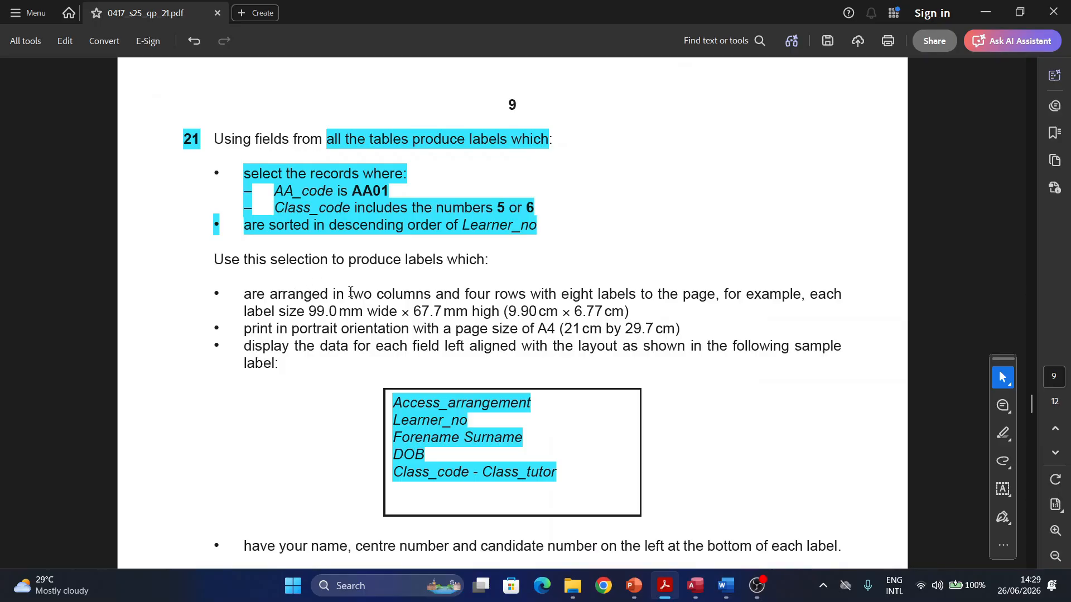
drag(348, 293, 412, 290)
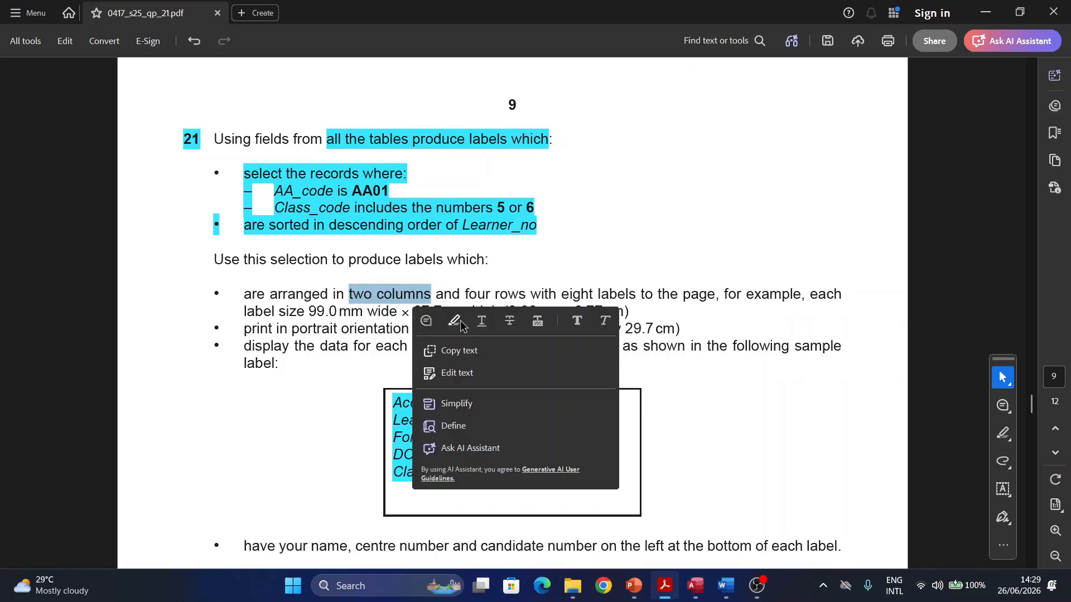
click(453, 320)
click(693, 586)
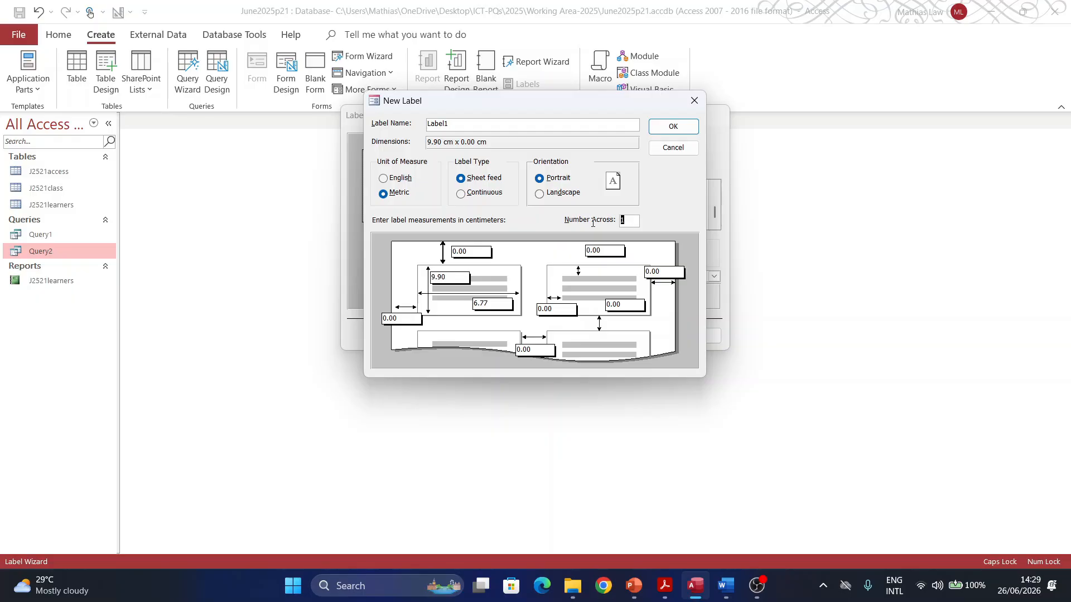
text(2)
click(663, 586)
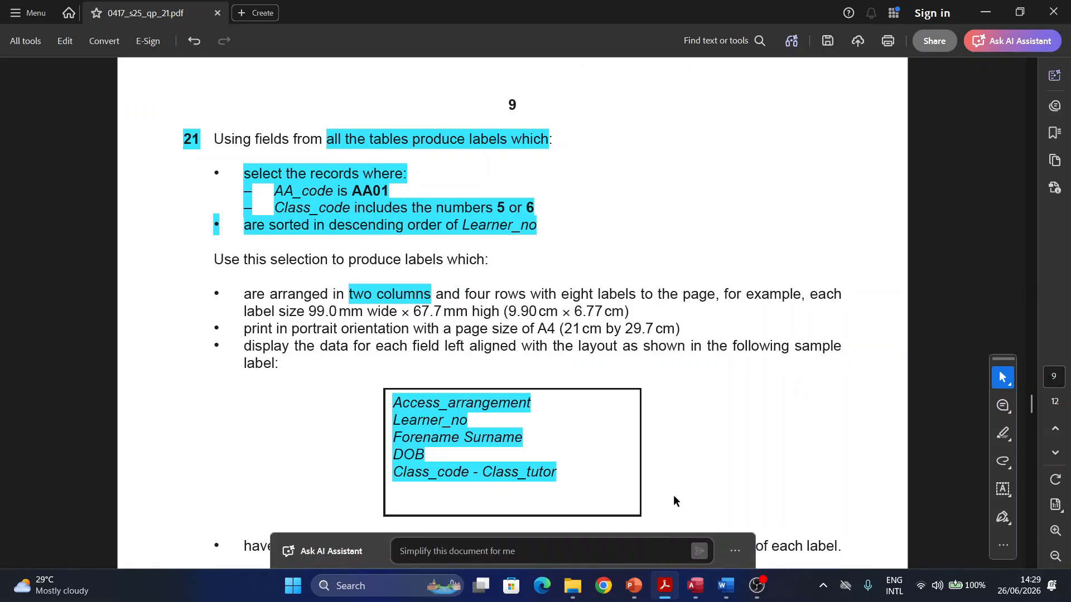
click(694, 585)
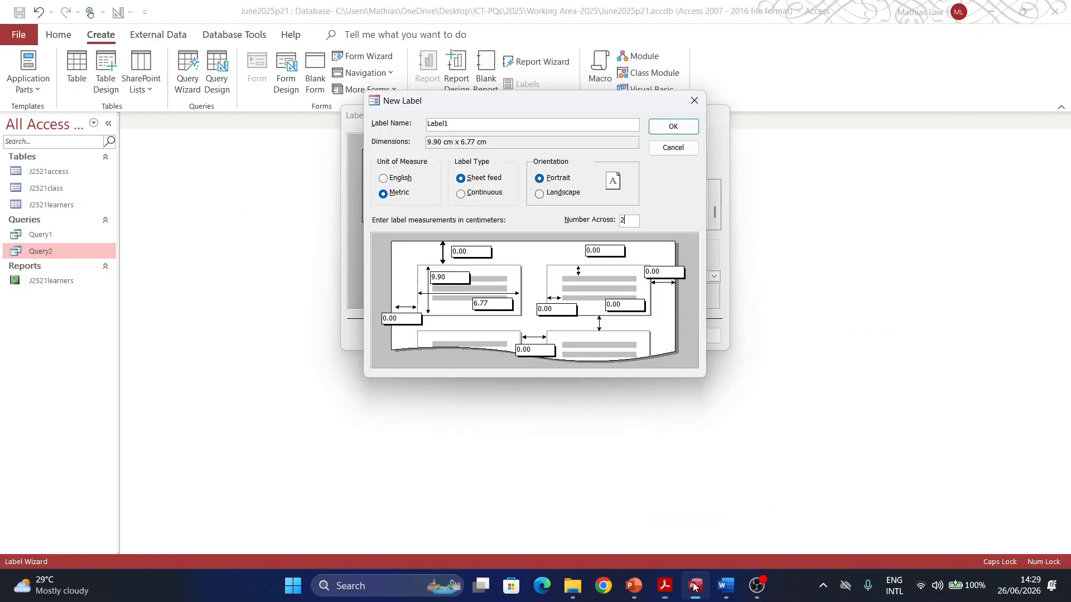
click(669, 129)
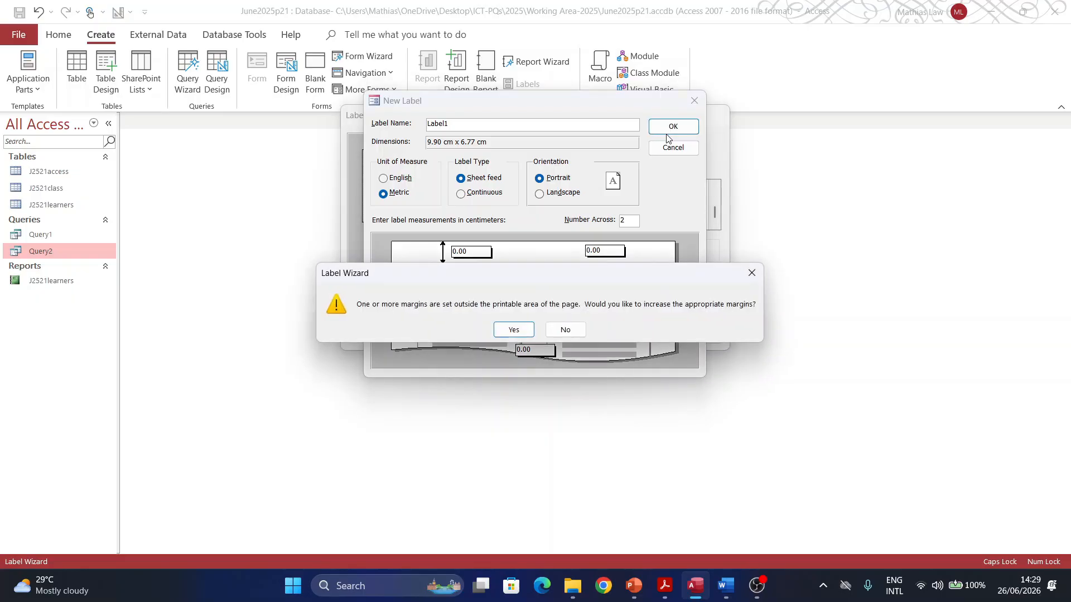
click(519, 332)
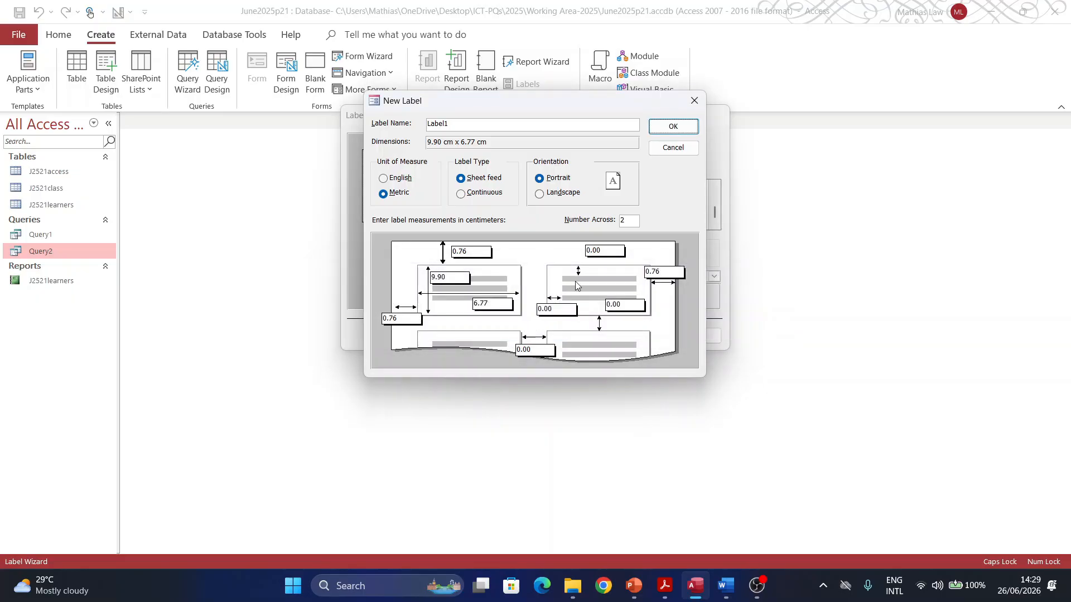
click(673, 126)
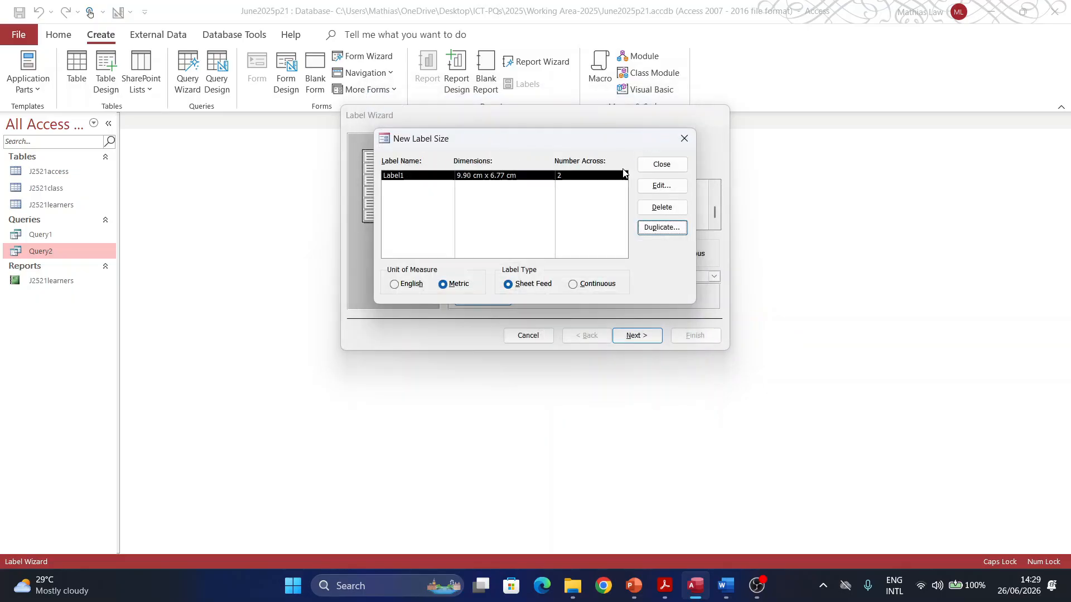
click(656, 165)
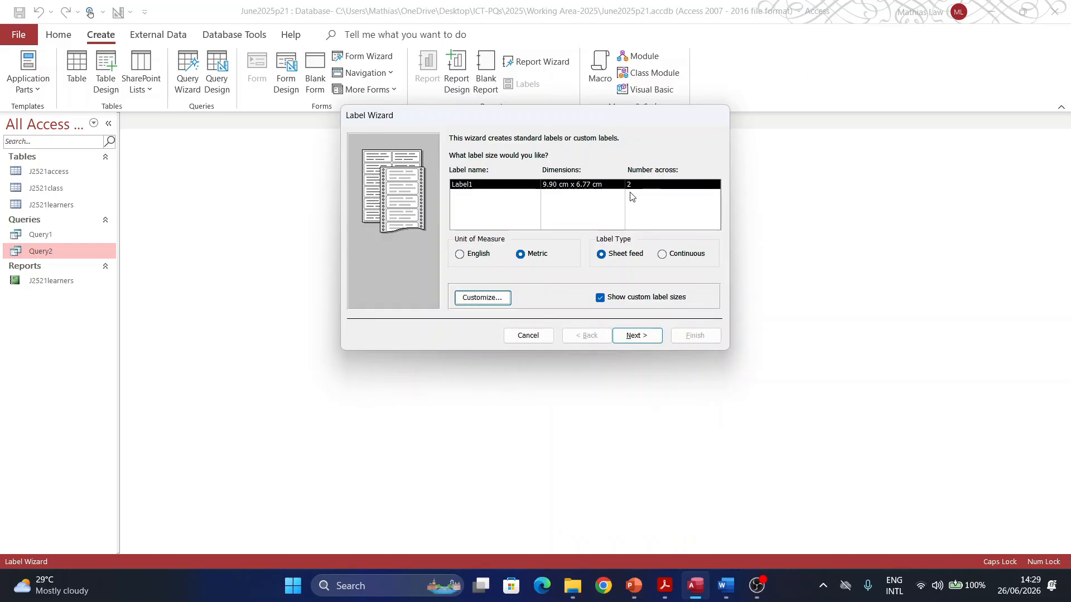
Step: Keep the custom size and default font, then add Access_arrangement, Learner_no and Forename Surname lines
click(634, 336)
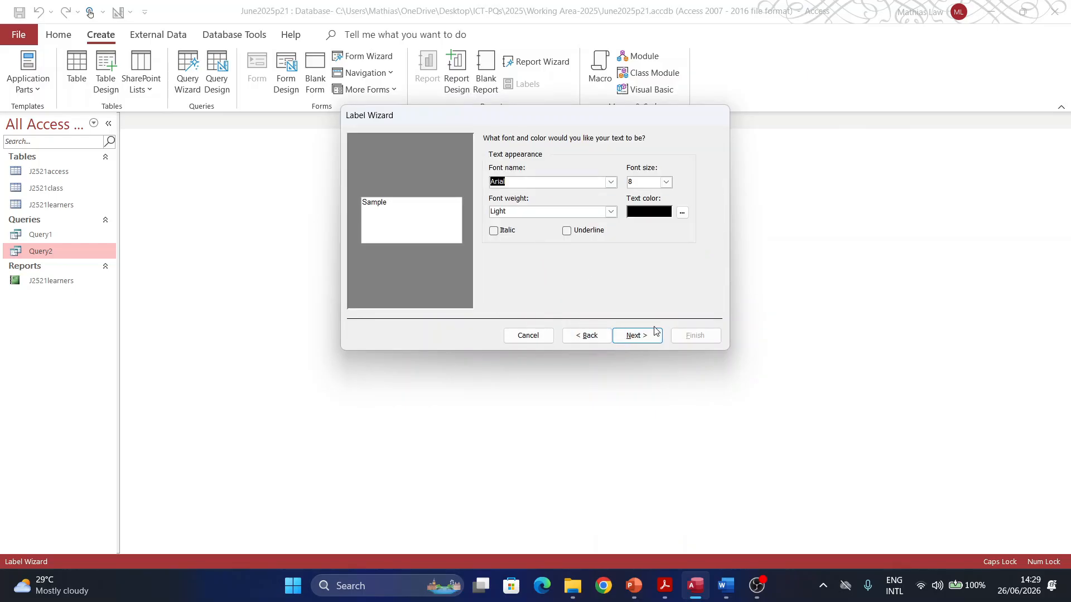
click(640, 340)
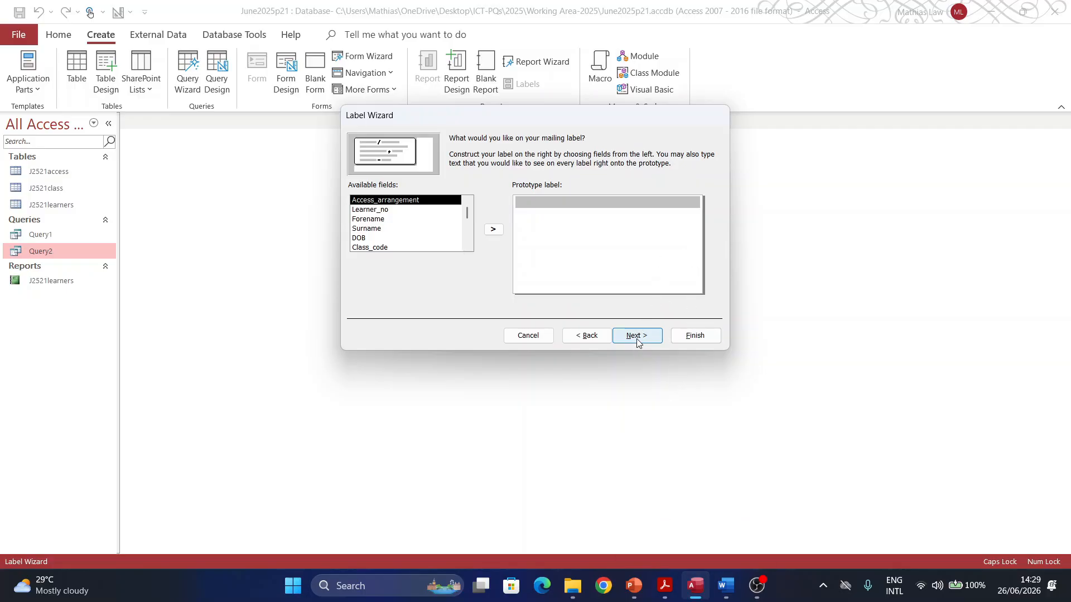
click(493, 229)
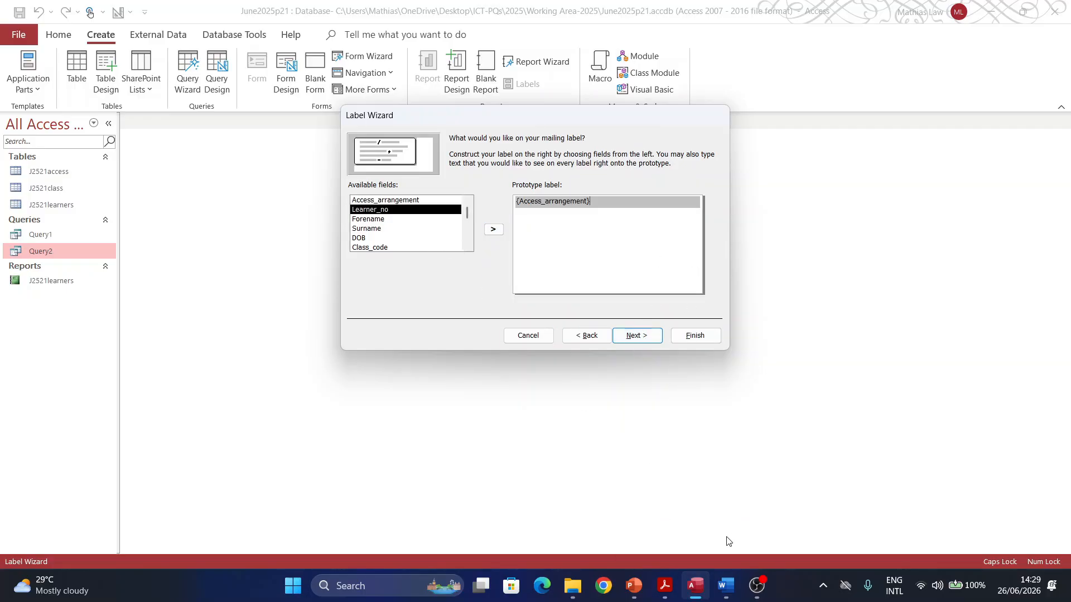
click(672, 590)
click(667, 590)
key(Return)
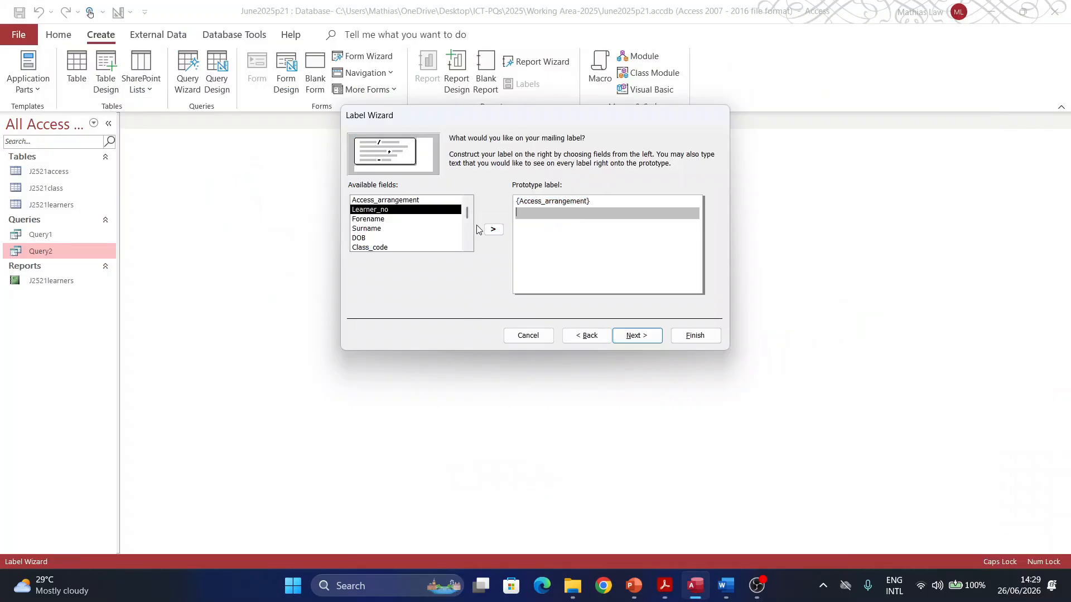
click(494, 231)
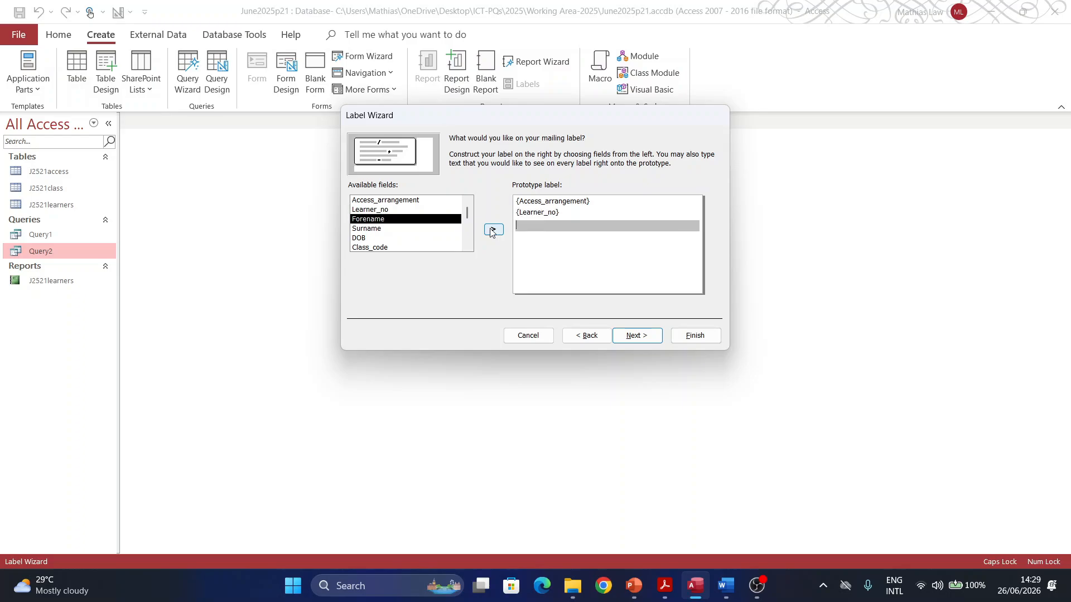
click(666, 586)
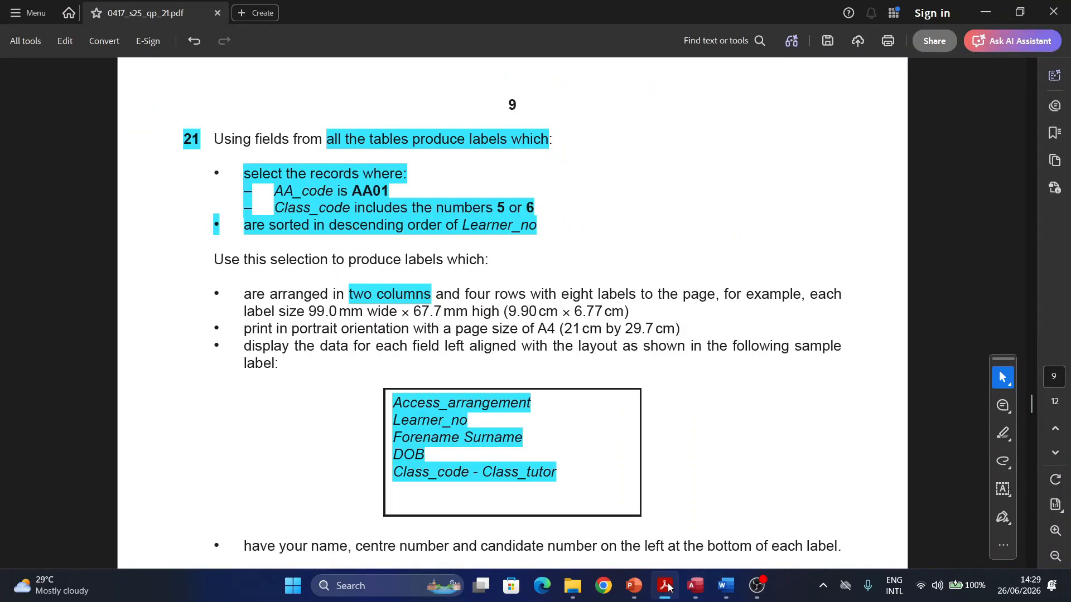
click(667, 587)
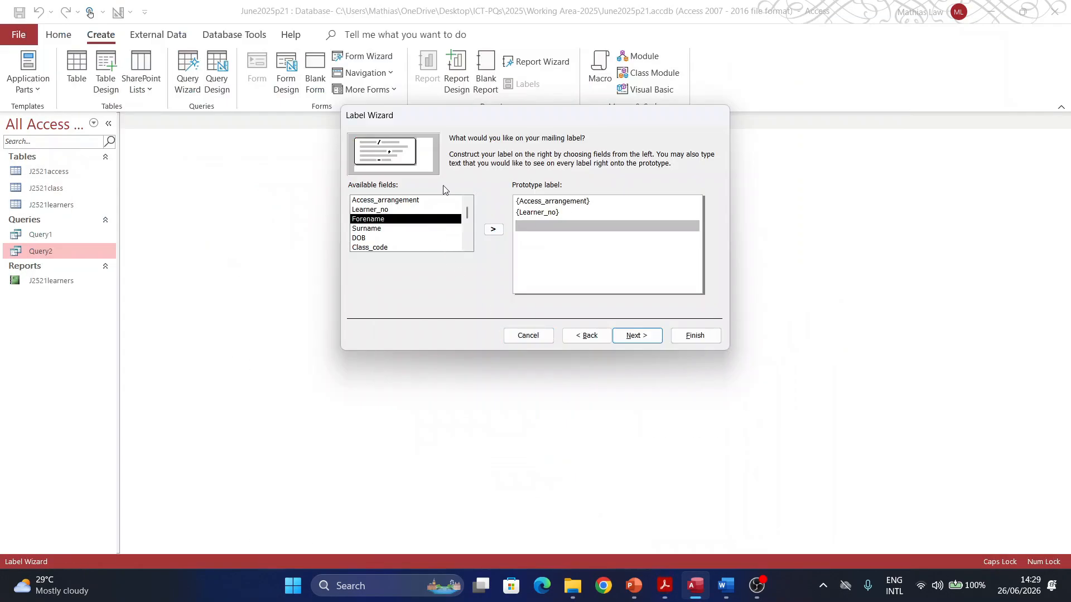
click(493, 230)
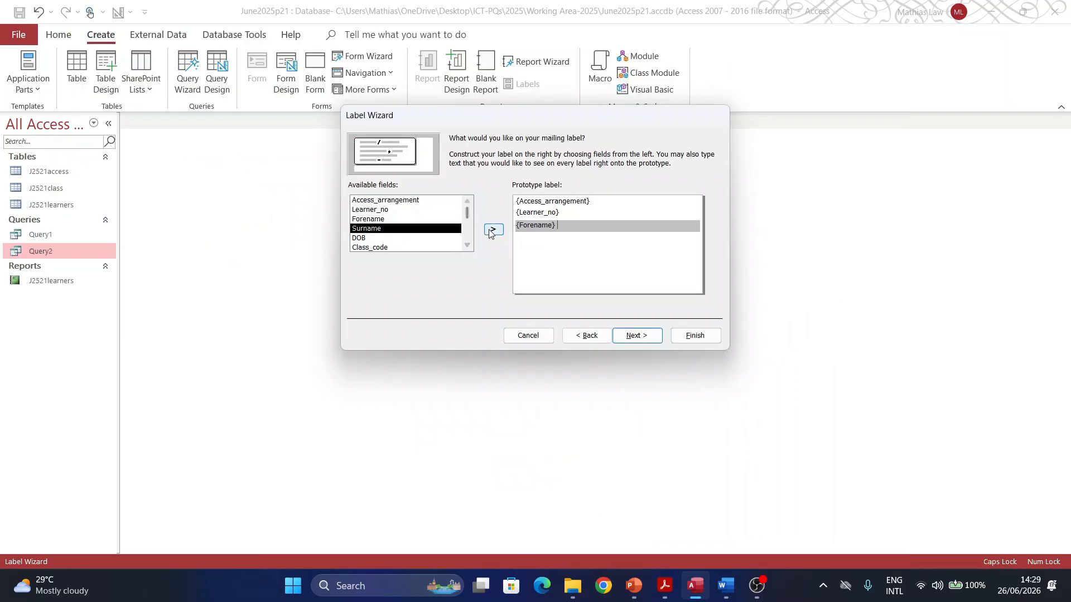
click(493, 230)
Step: Add DOB and 'Class_code - Class_ref' lines, skip sorting, and finish the Labels Query2 report
key(Return)
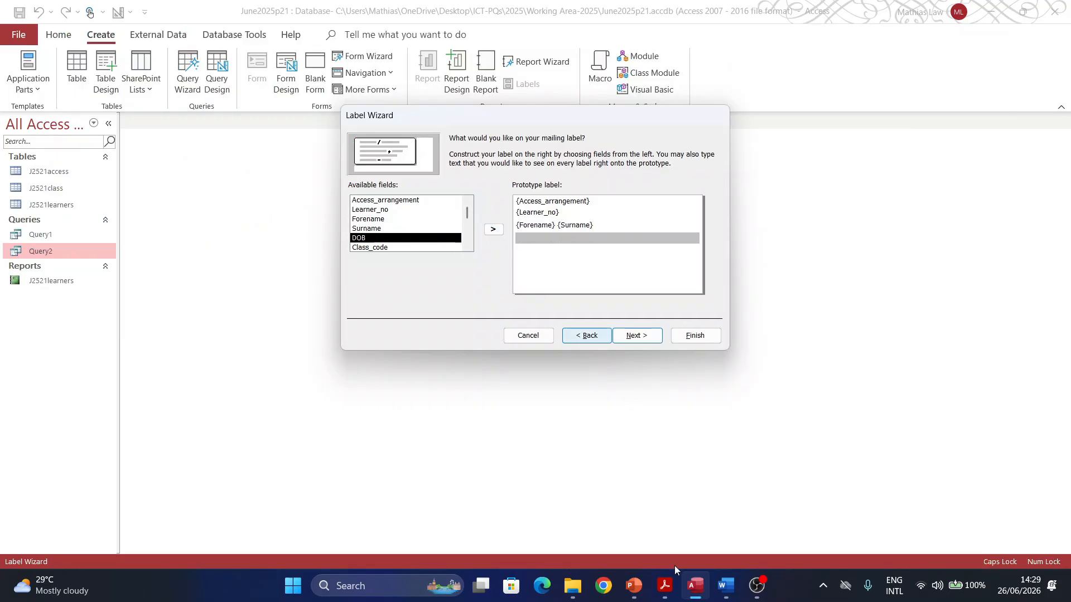
click(666, 587)
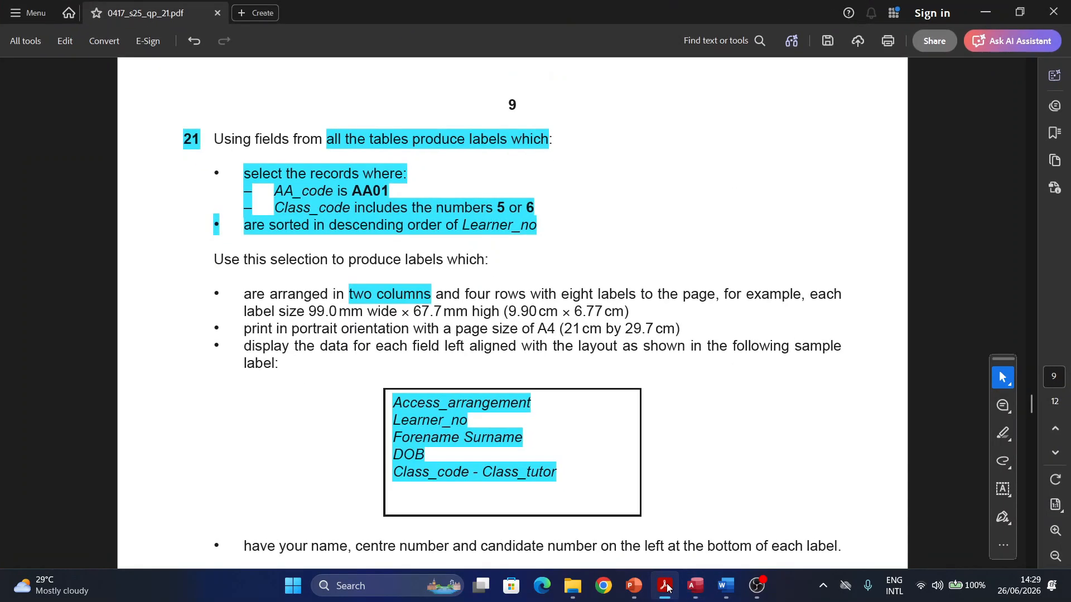
click(666, 586)
click(493, 230)
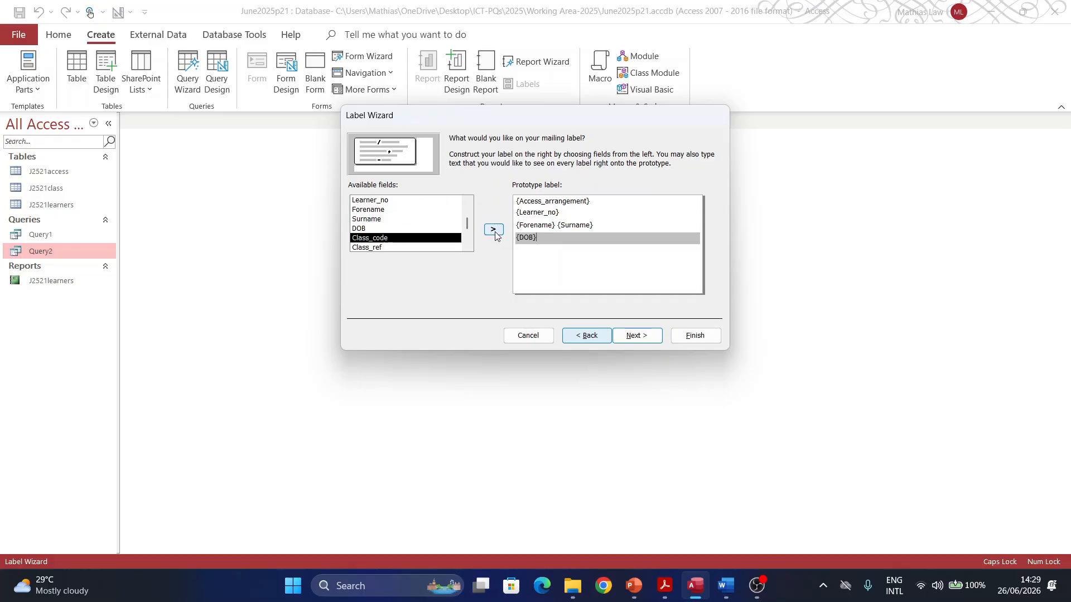
key(Return)
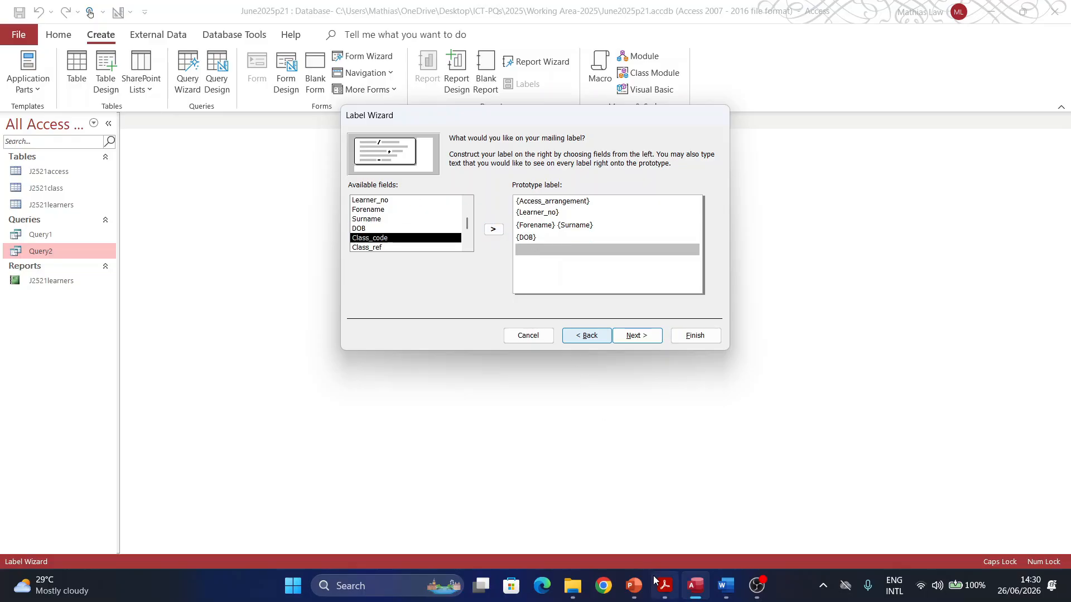
click(664, 584)
click(663, 584)
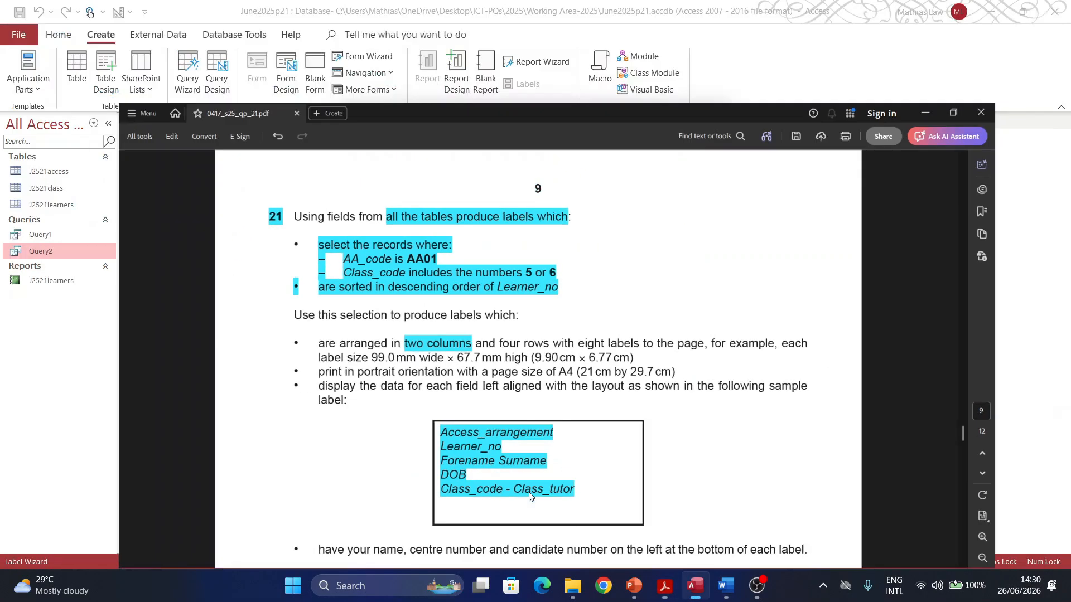
click(494, 230)
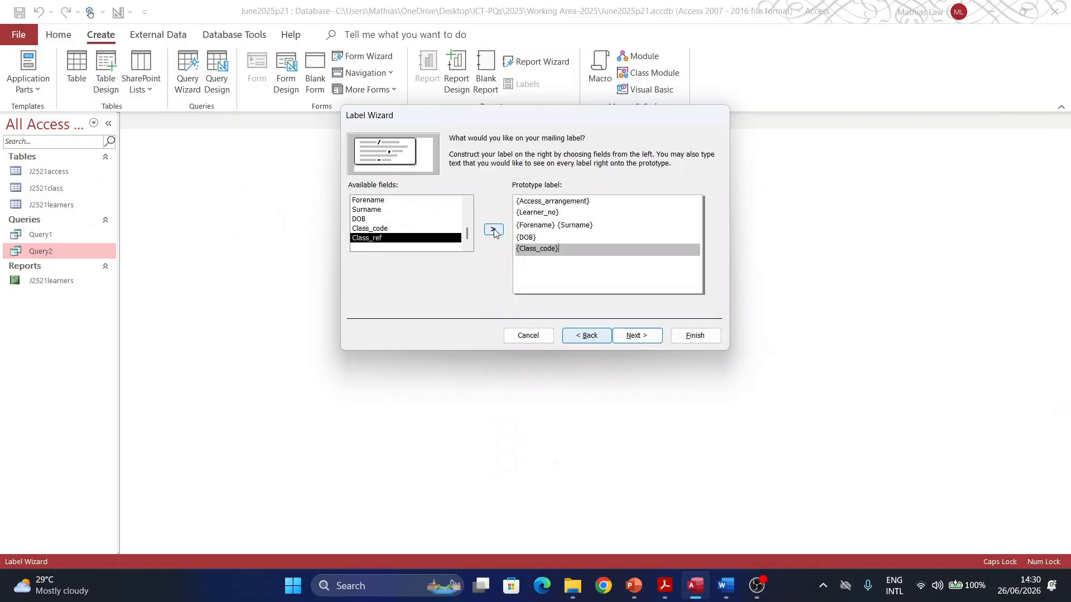
text(-)
click(493, 229)
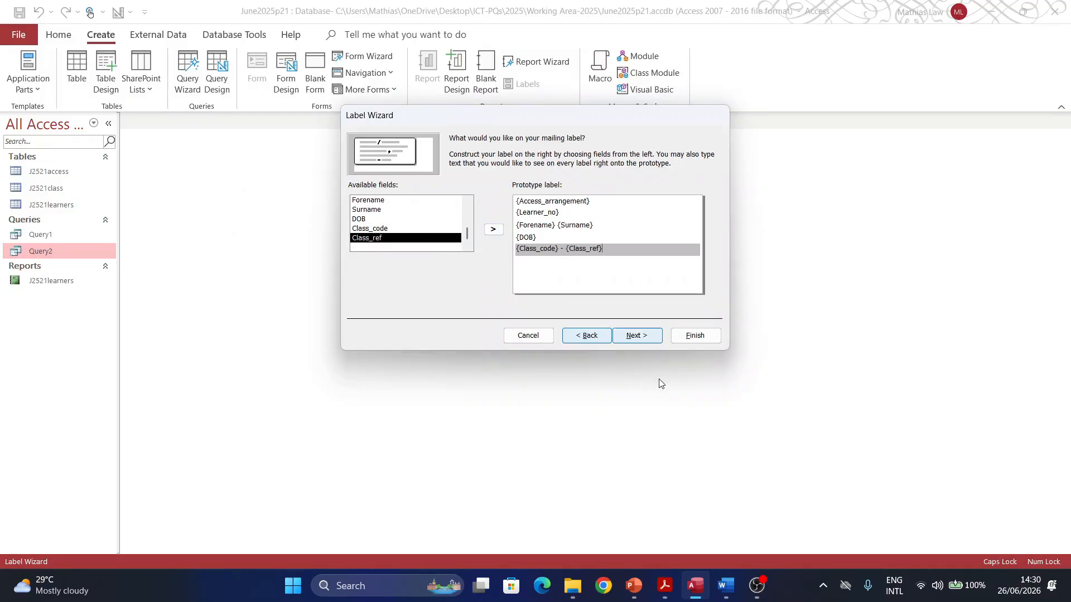
click(637, 337)
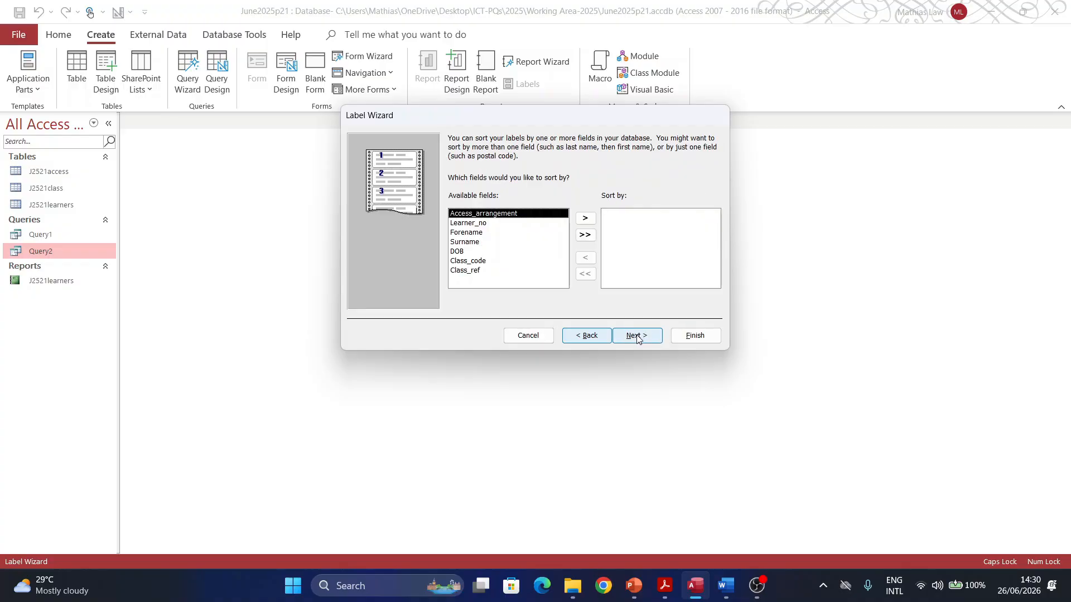
click(637, 336)
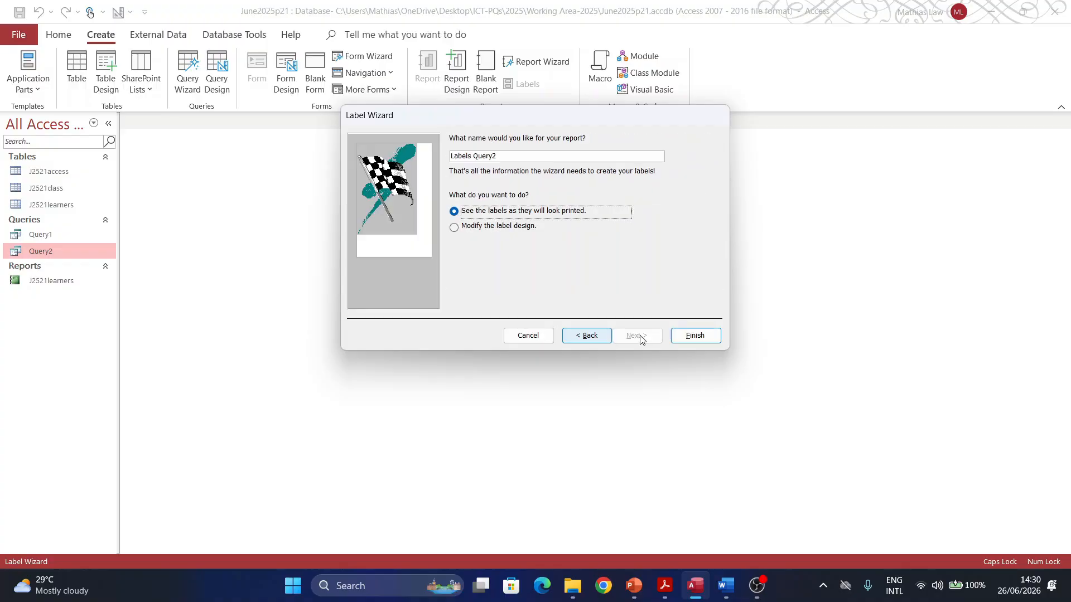
click(691, 335)
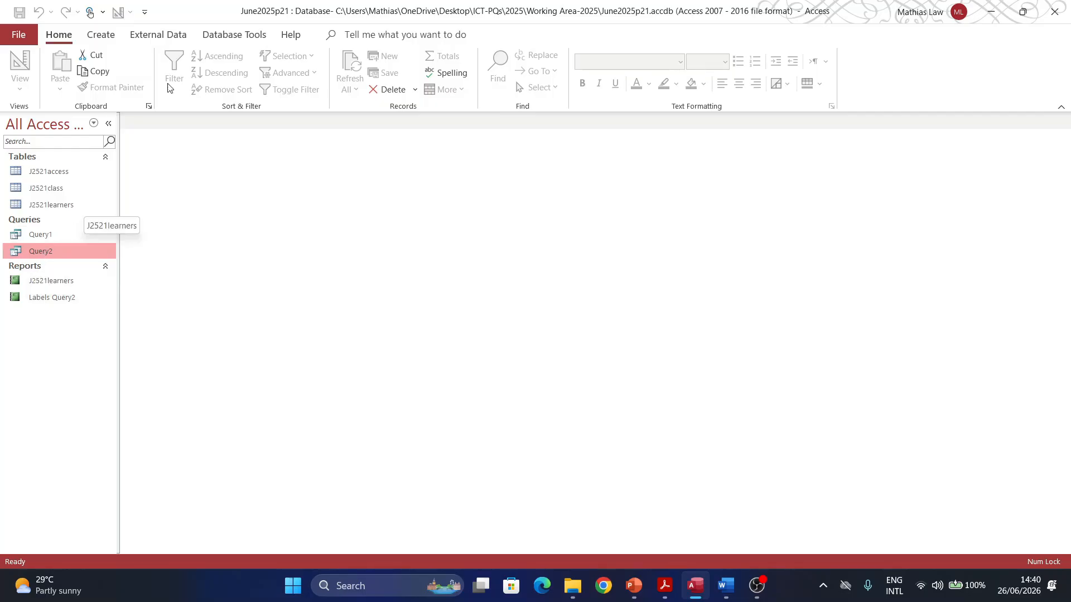
Step: Start a new Label Wizard on Query2 and delete the old Label1 custom size
click(100, 35)
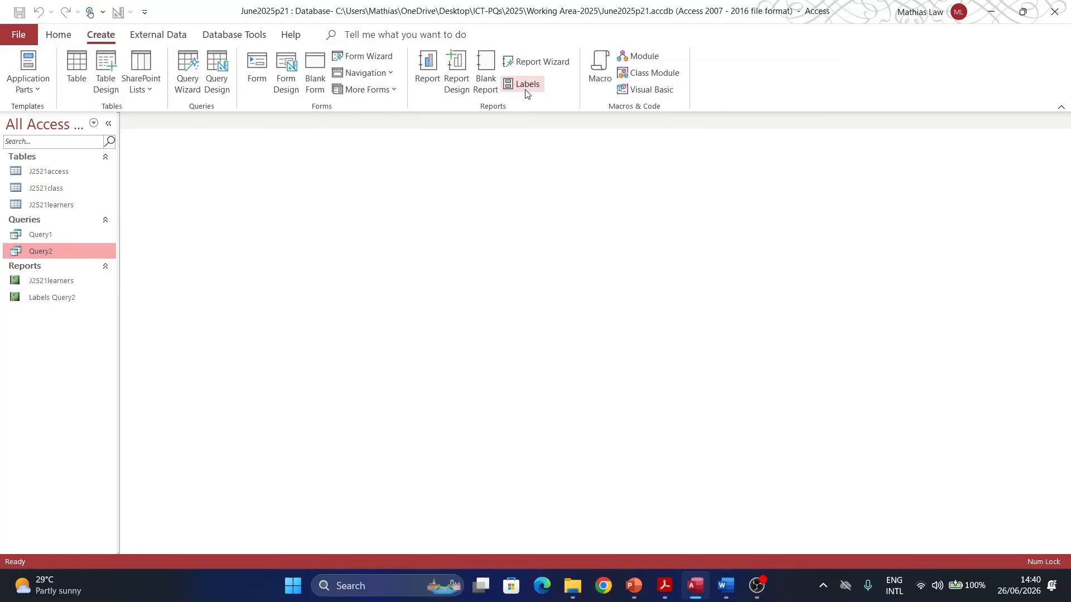
click(524, 84)
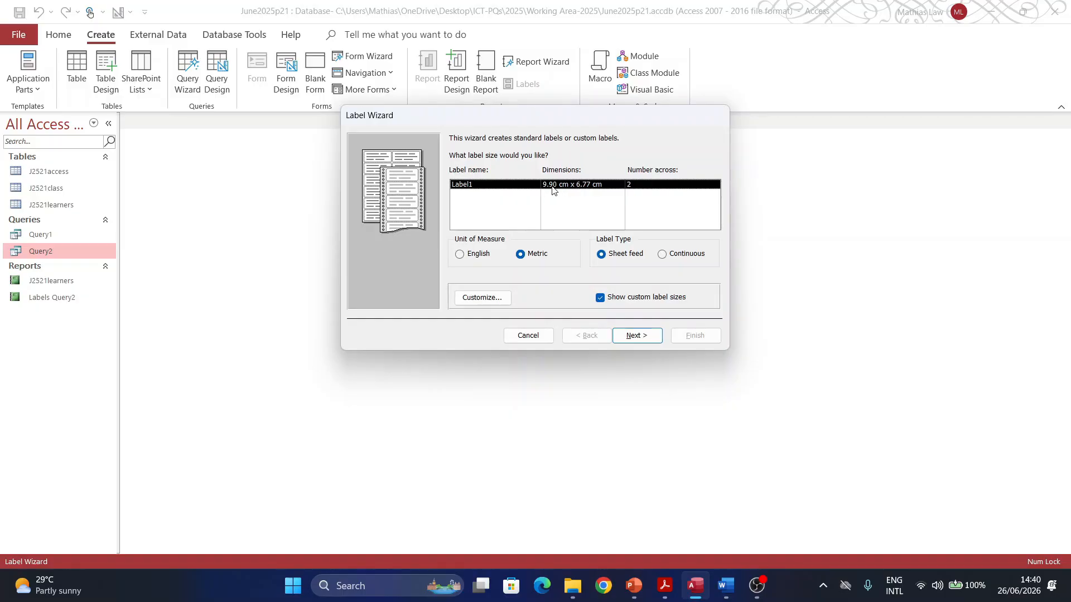
click(486, 300)
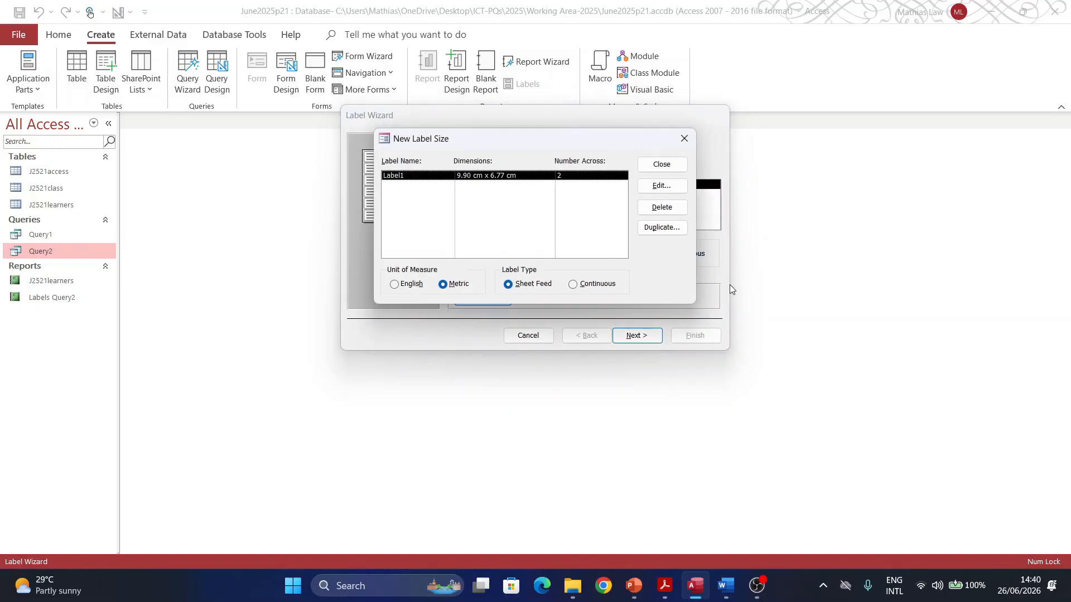
click(661, 209)
click(510, 326)
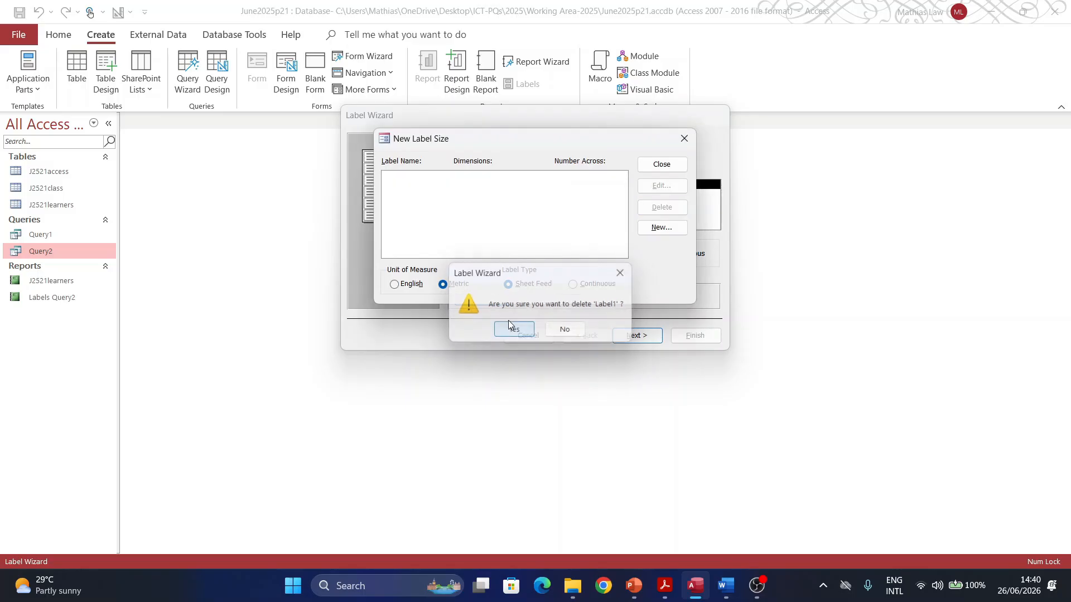
click(680, 166)
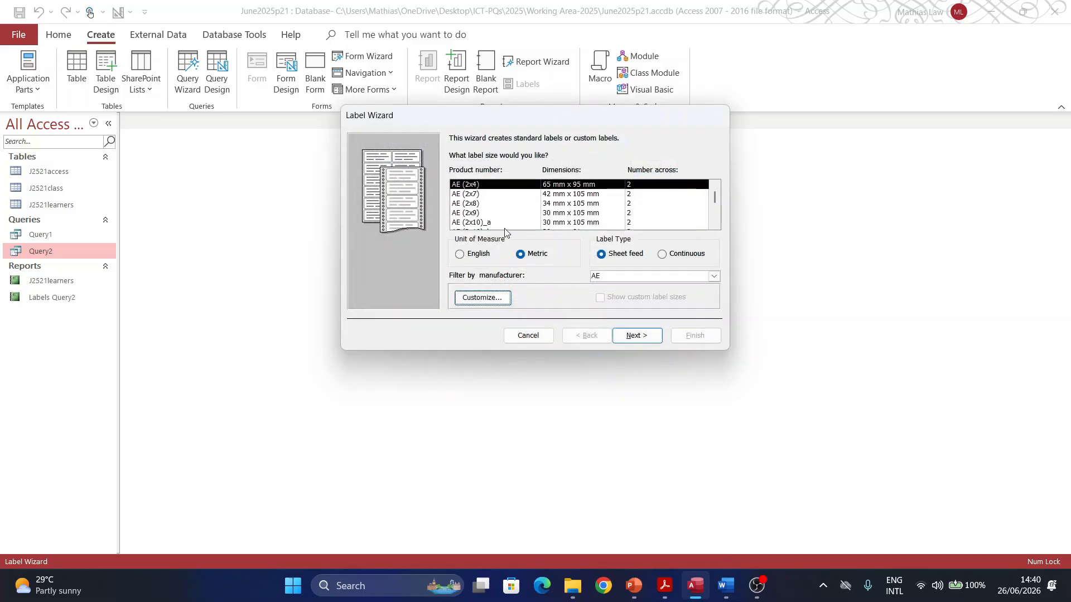
Step: Define a new 9.90 × 6.772 cm label, two across, accepting the enlarged 0.76 cm margins
click(476, 302)
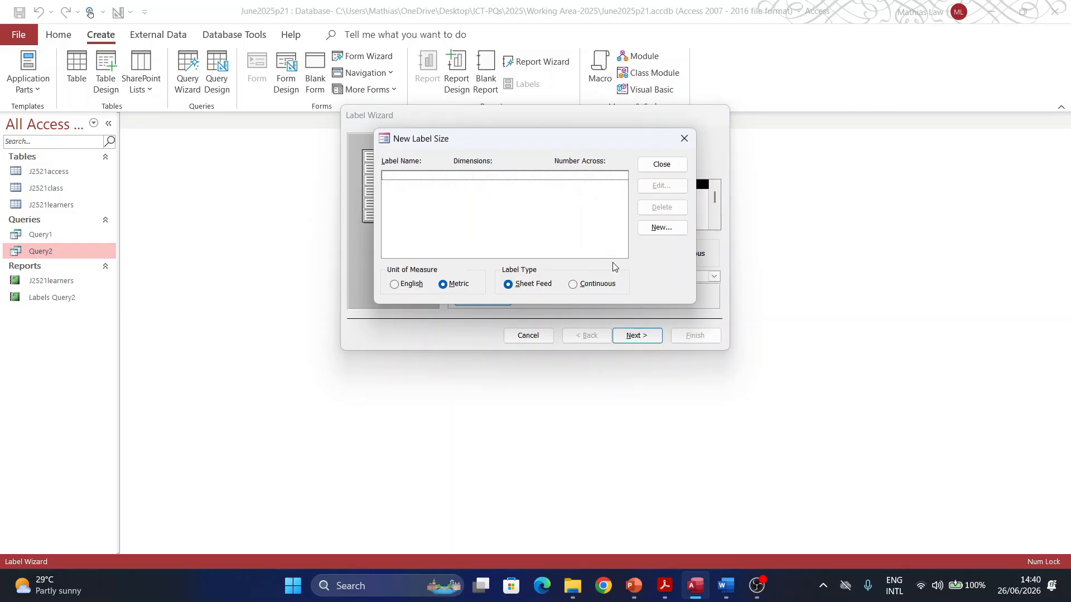
click(648, 230)
click(459, 279)
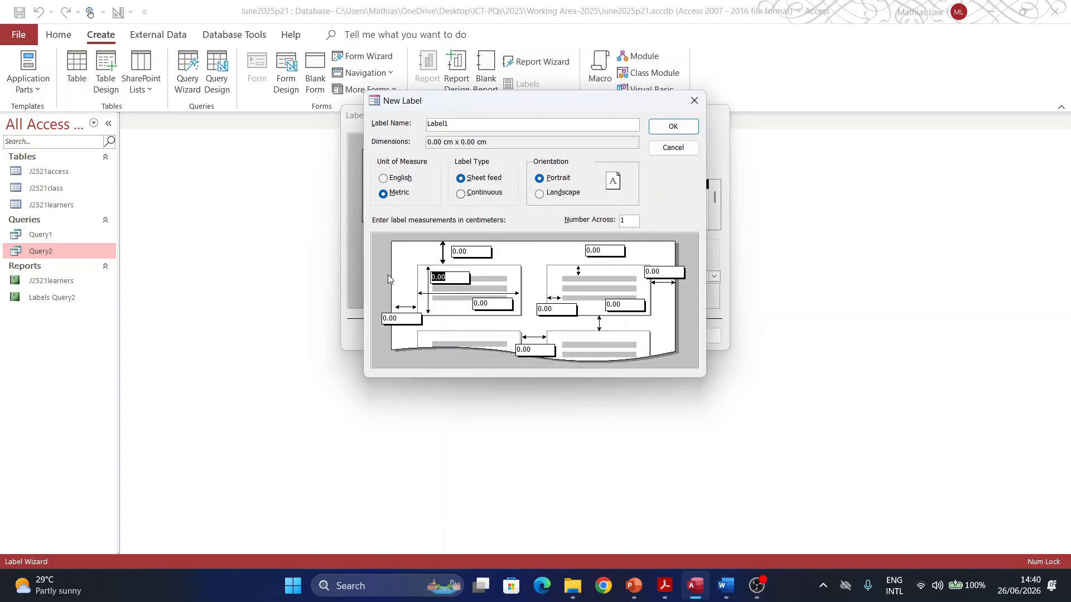
text(9.9)
click(493, 302)
text(6.)
text(77)
text(2)
click(658, 135)
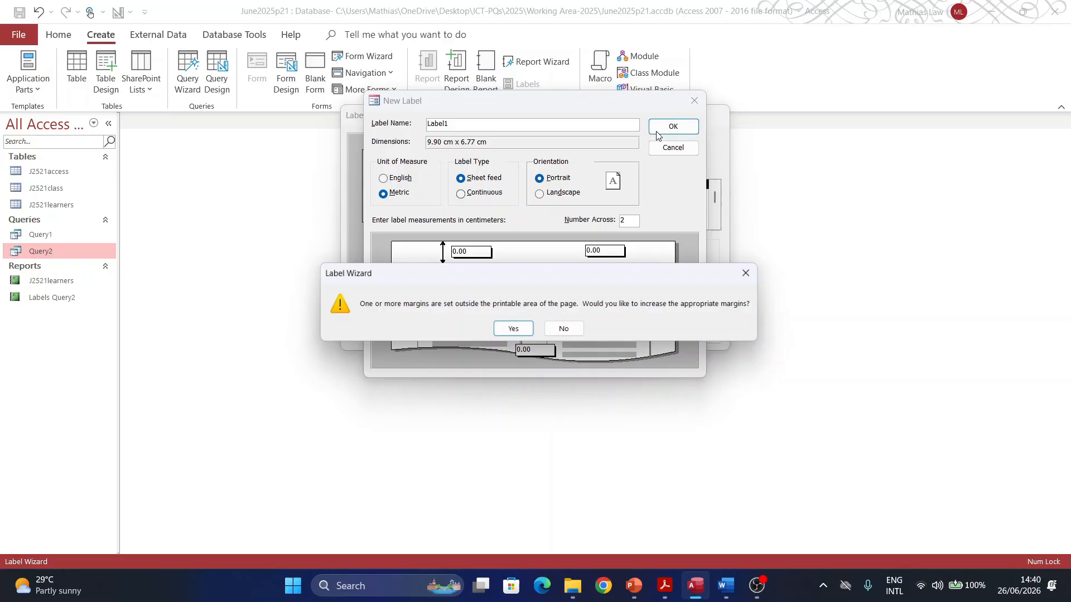
click(515, 329)
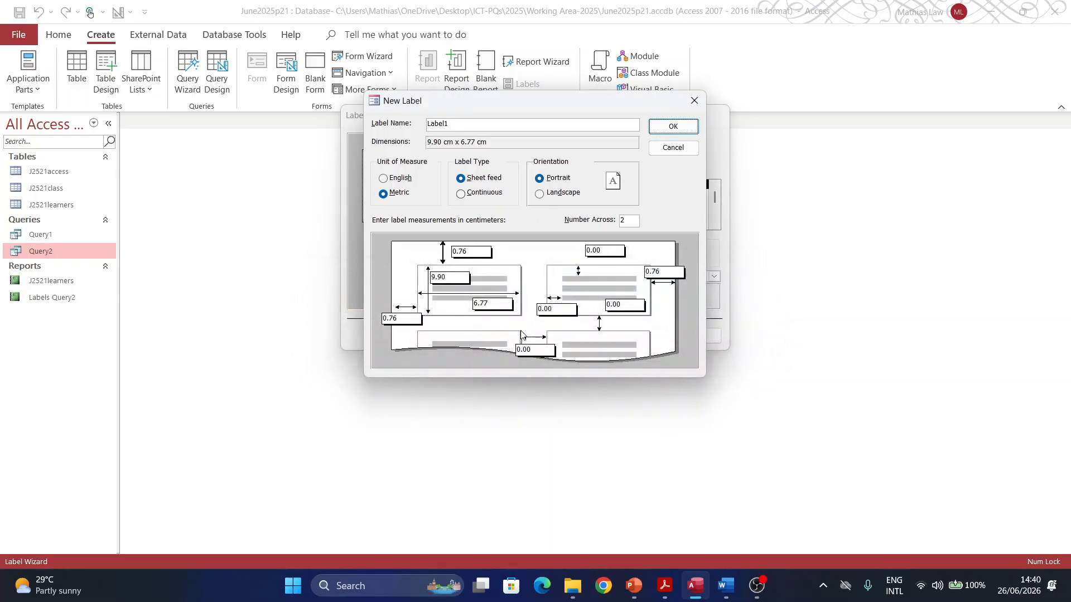
click(660, 129)
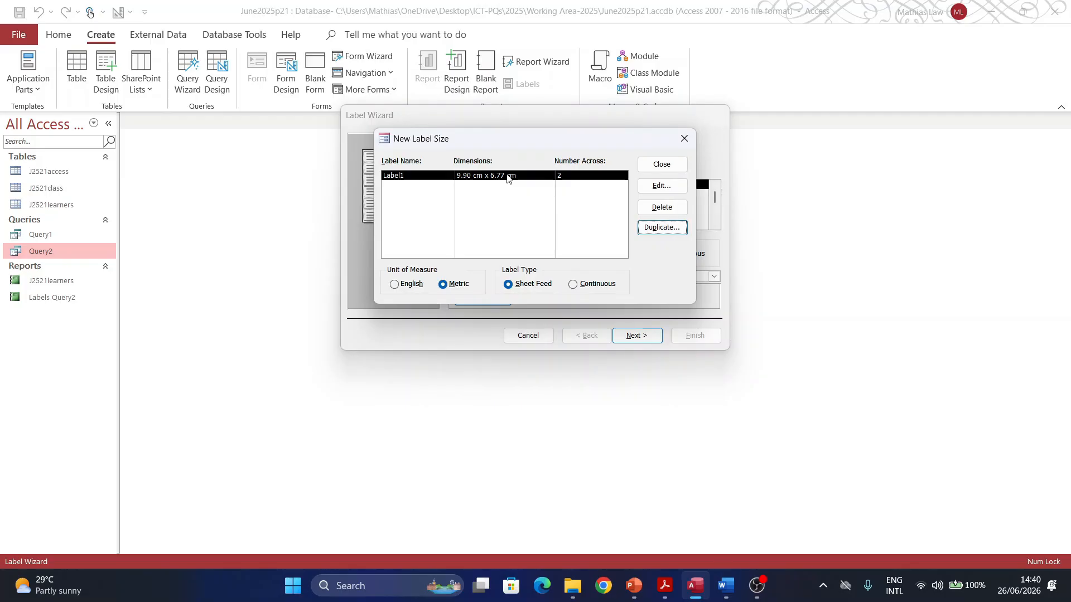
click(653, 164)
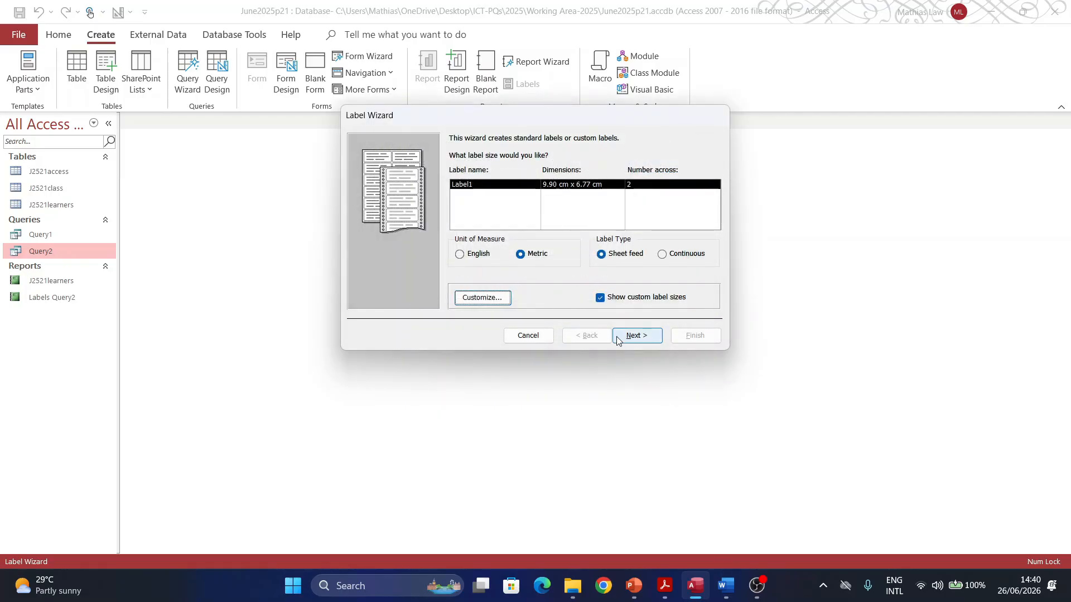
Step: Keep the default font and add Access_arrangement, Learner_no and Forename Surname to the label
click(637, 339)
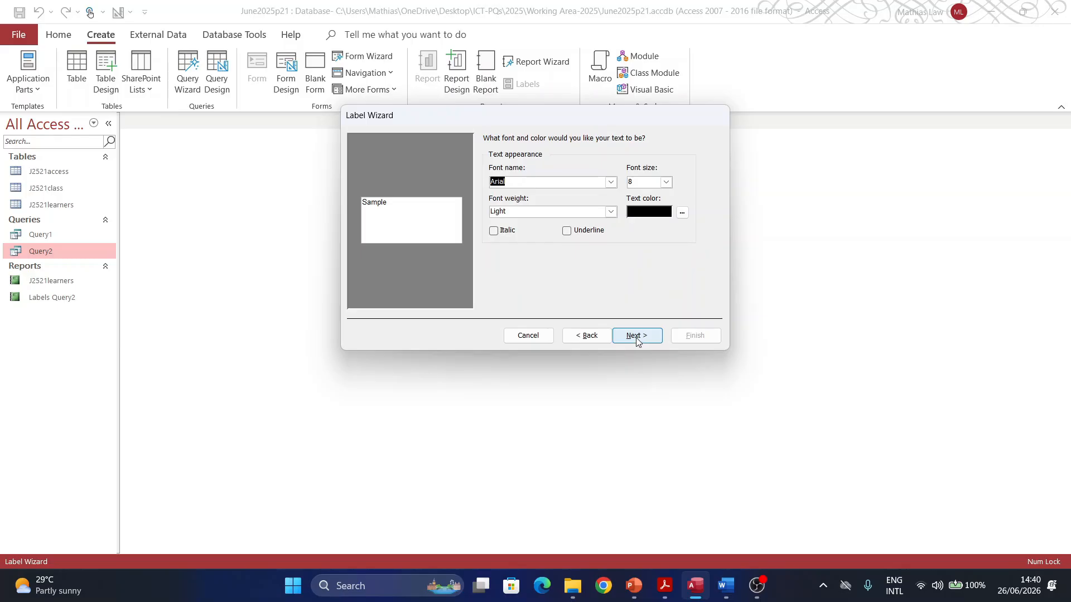
click(638, 337)
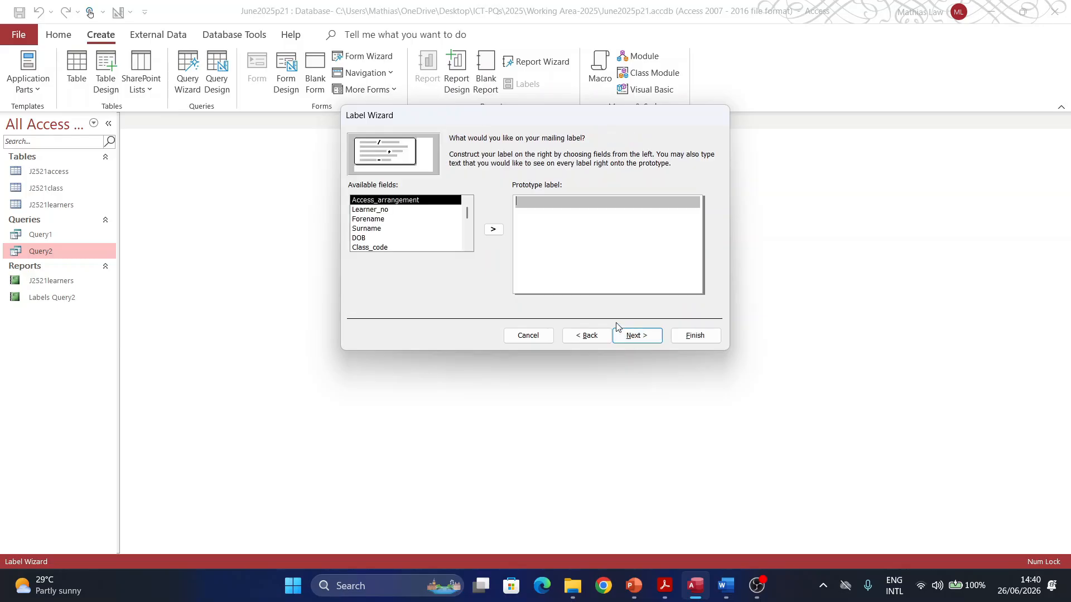
click(489, 230)
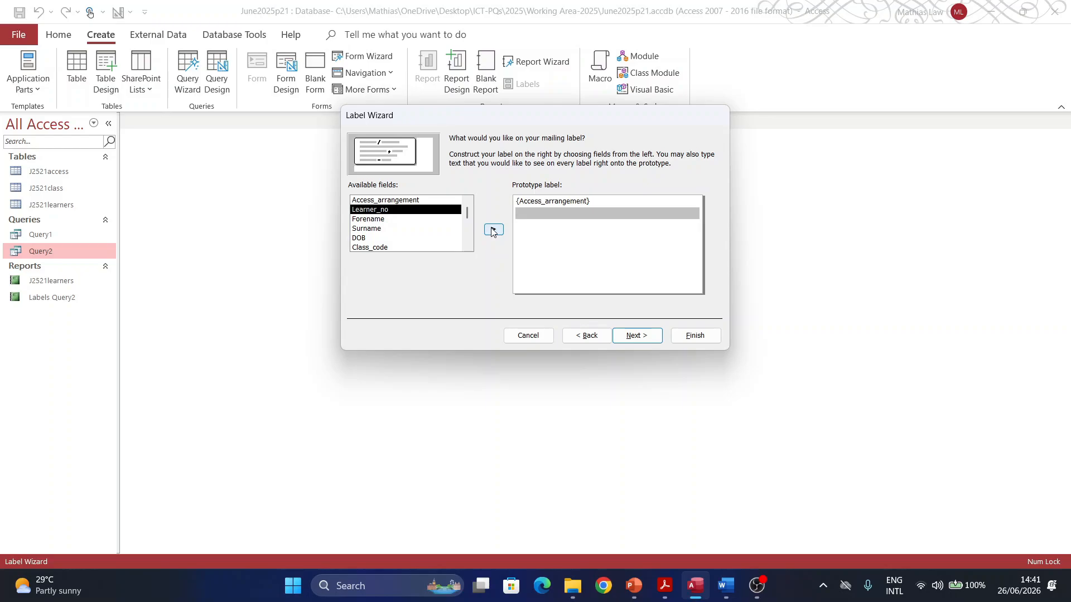
click(492, 230)
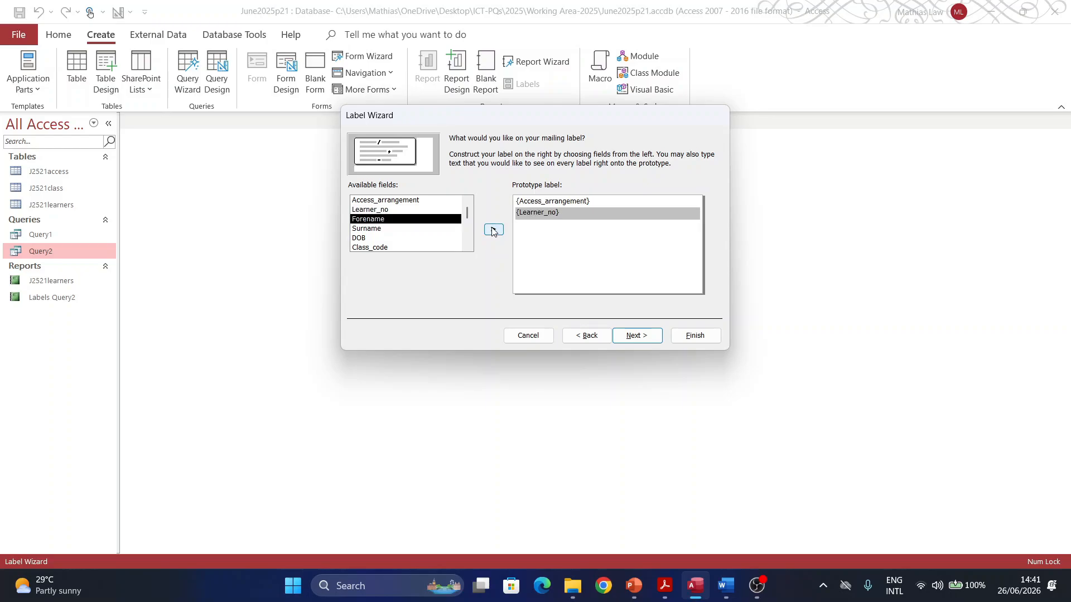
click(493, 230)
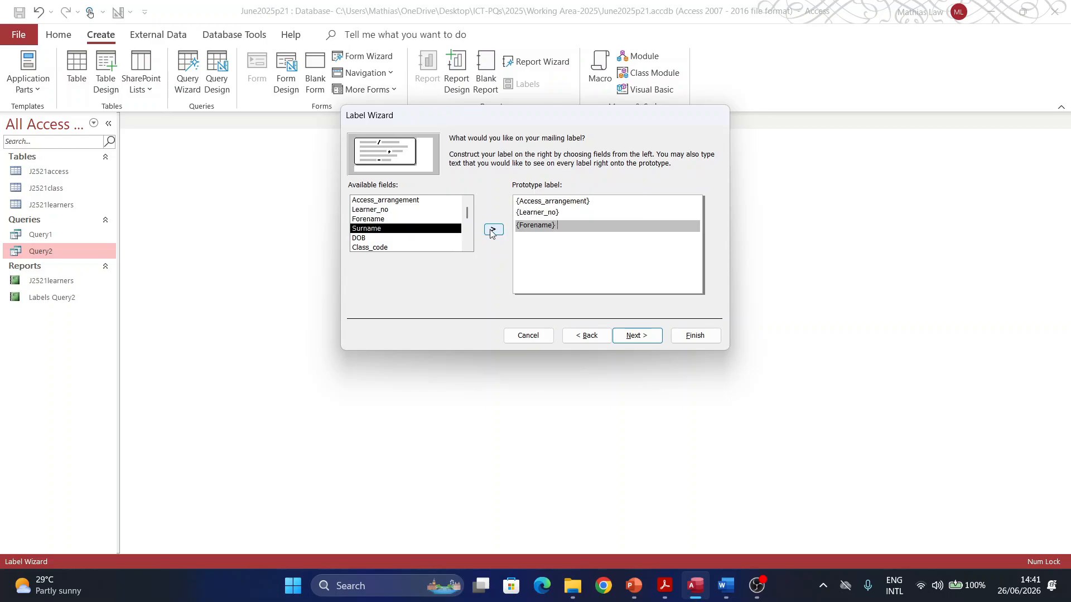
click(494, 230)
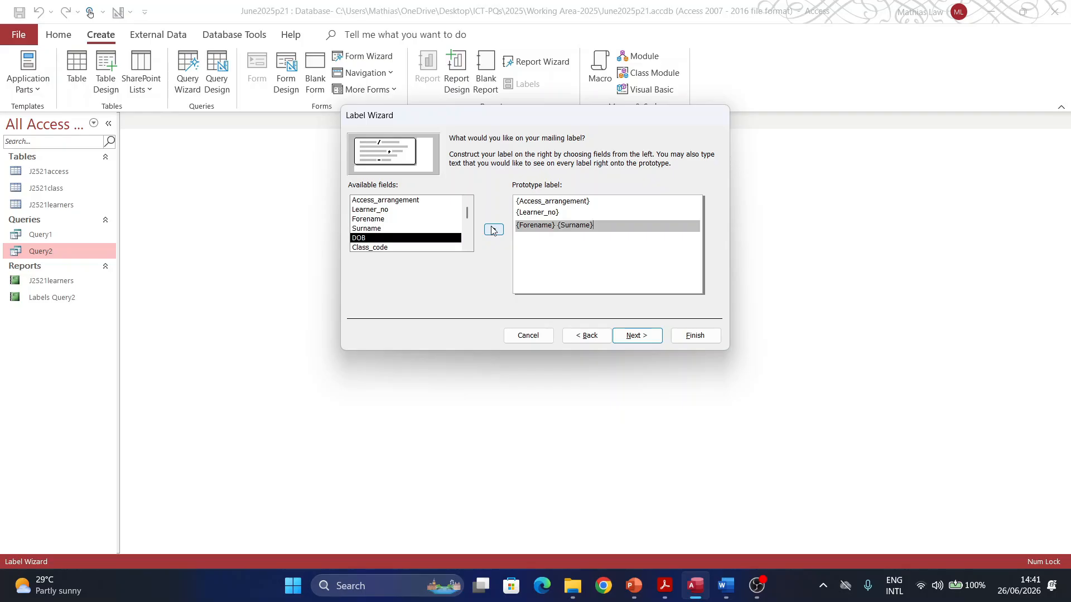
Step: Add DOB and Class_code Class_ref lines, then choose to modify the label design
key(Return)
click(493, 230)
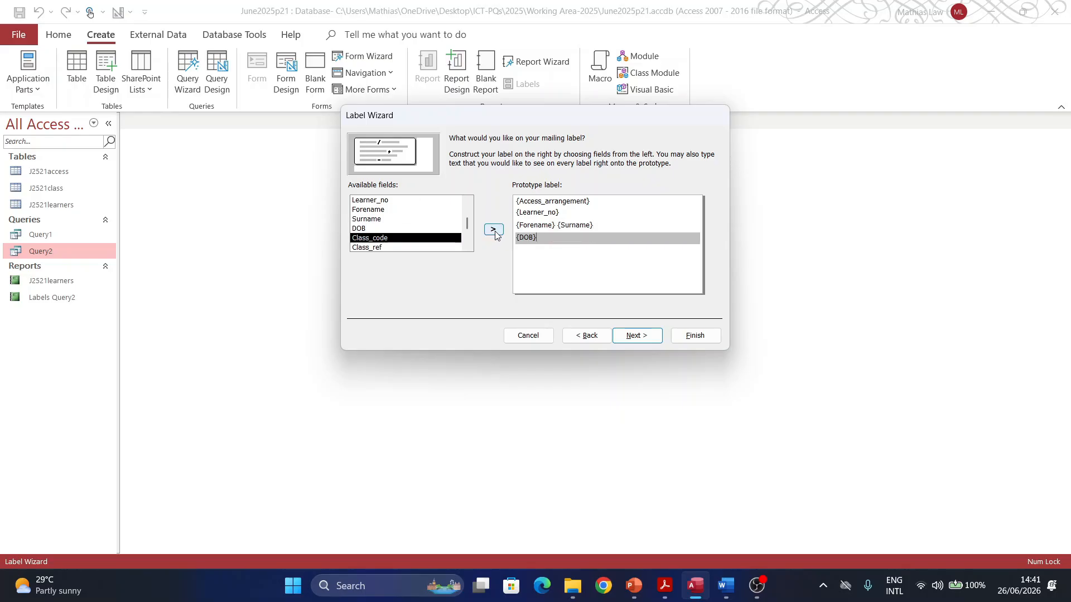
key(Return)
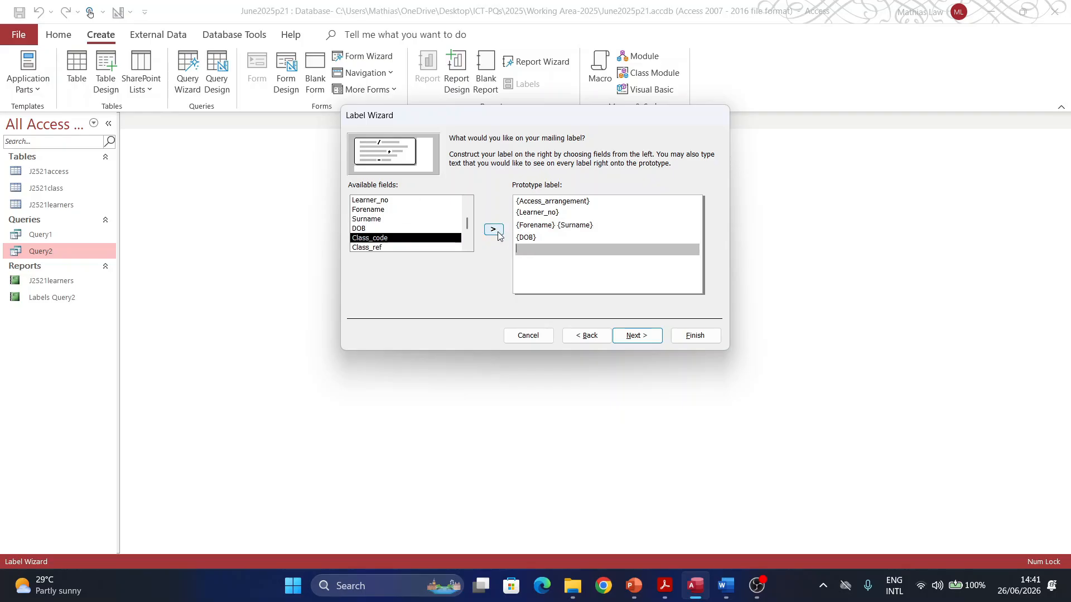
click(493, 230)
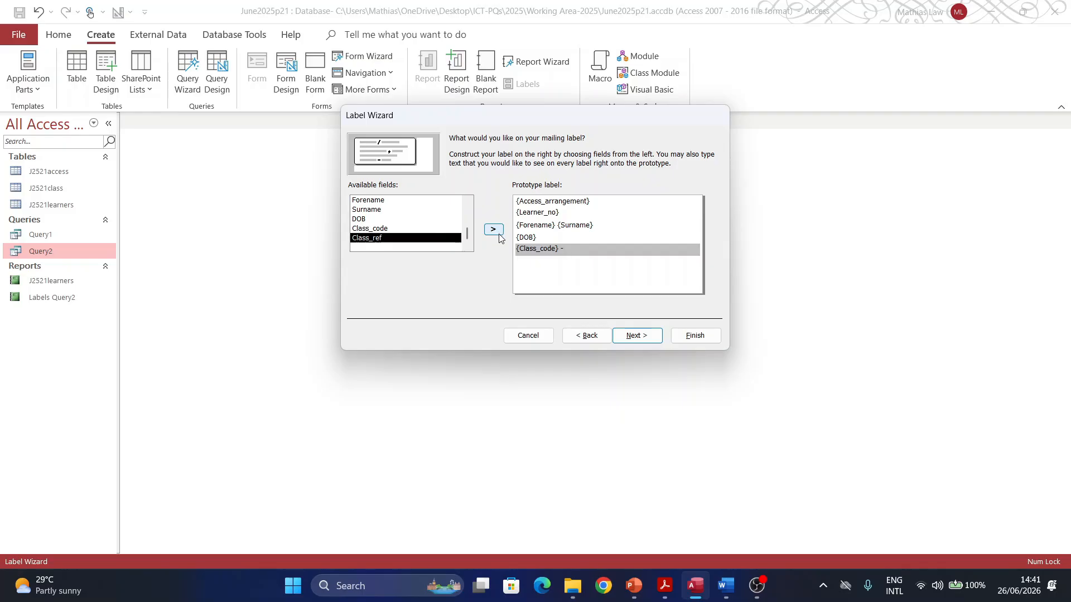
click(493, 230)
click(633, 336)
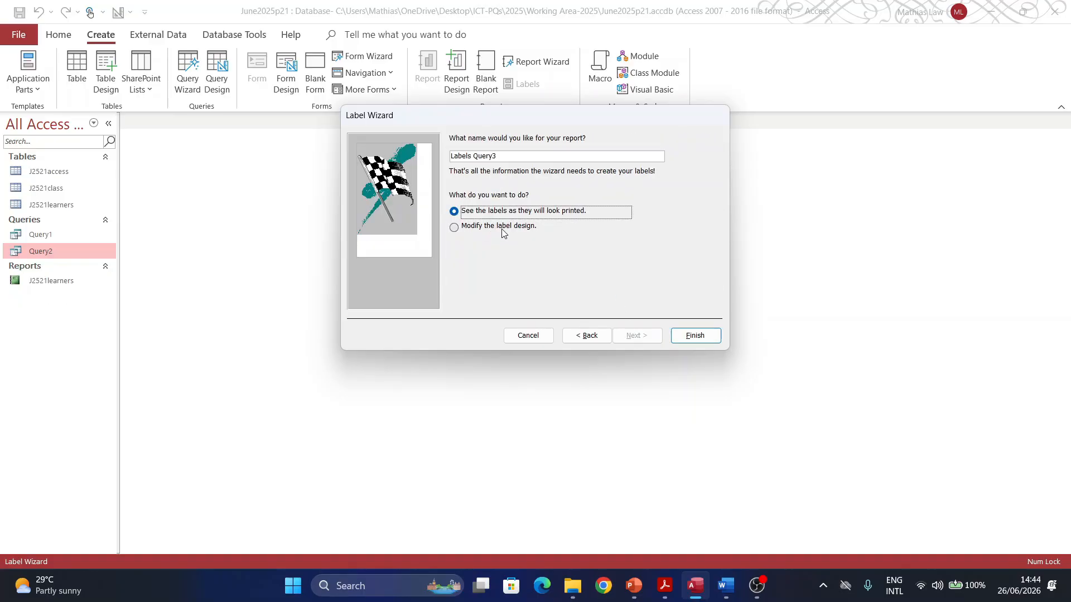
click(501, 227)
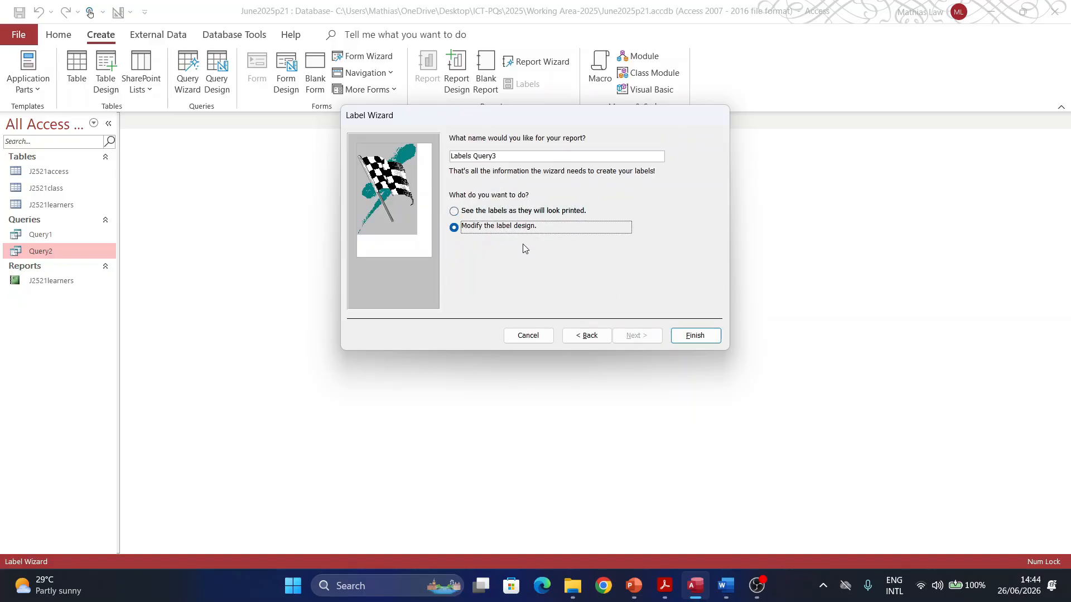
Step: Finish the wizard and set the report's paper size to A4
click(692, 336)
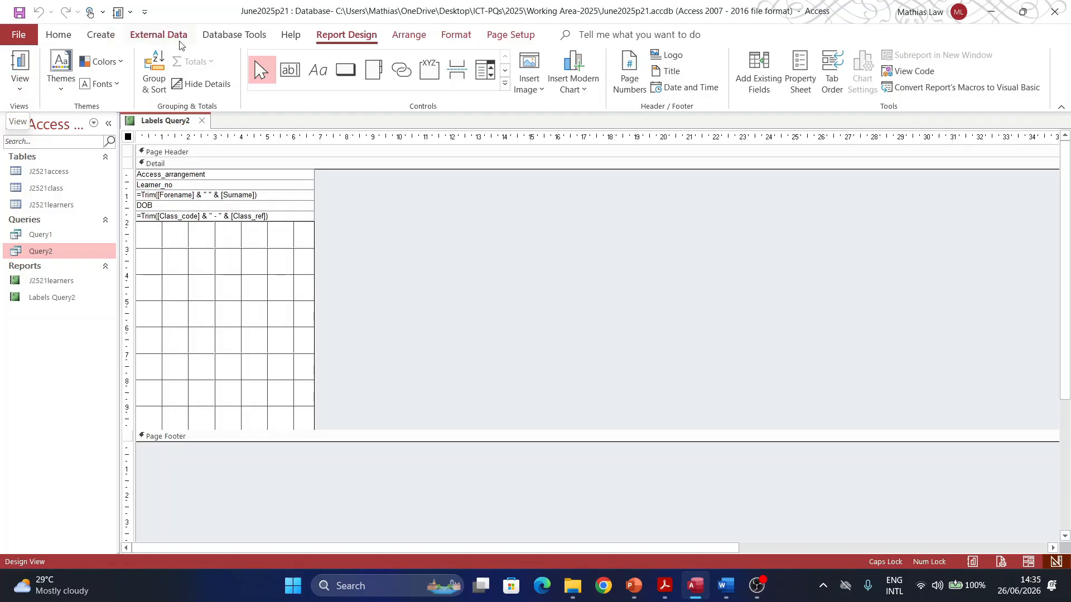
click(505, 36)
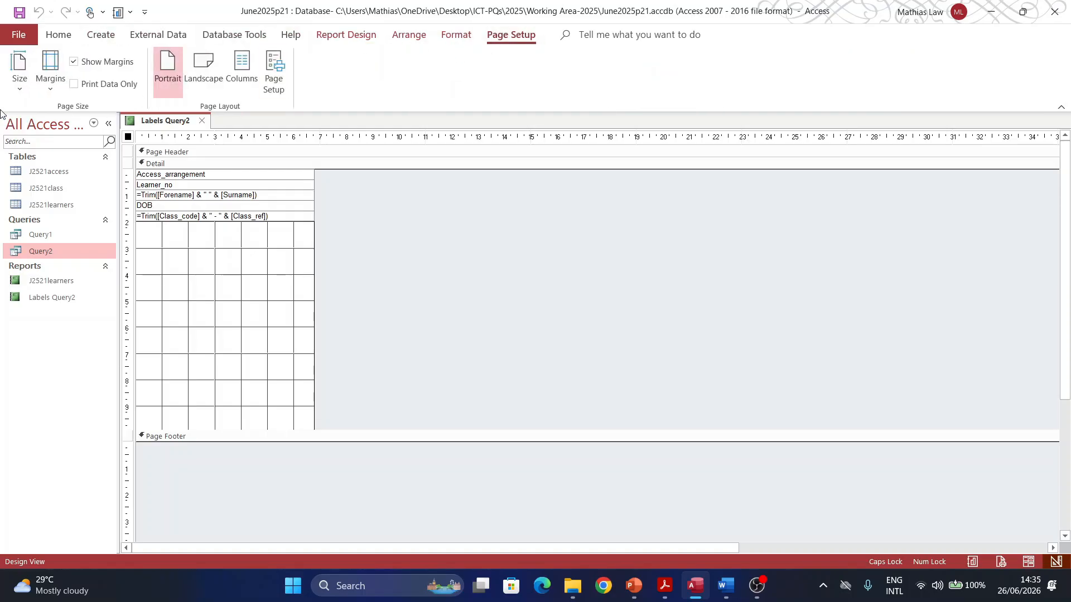
click(20, 78)
click(48, 217)
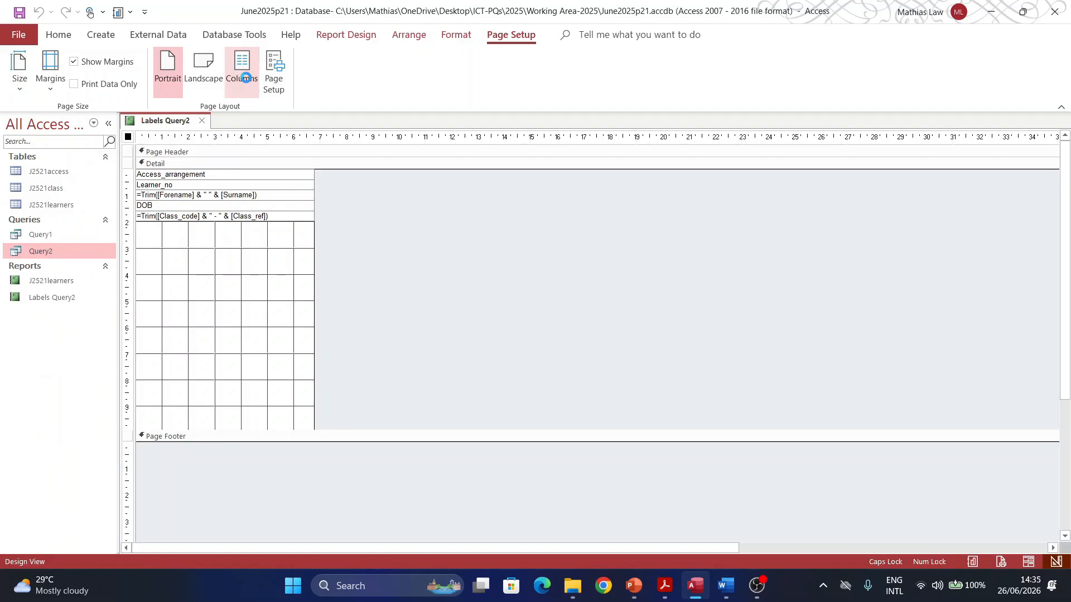
Step: Check the two-column settings and shorten the Detail section to about 6.8 cm
click(242, 84)
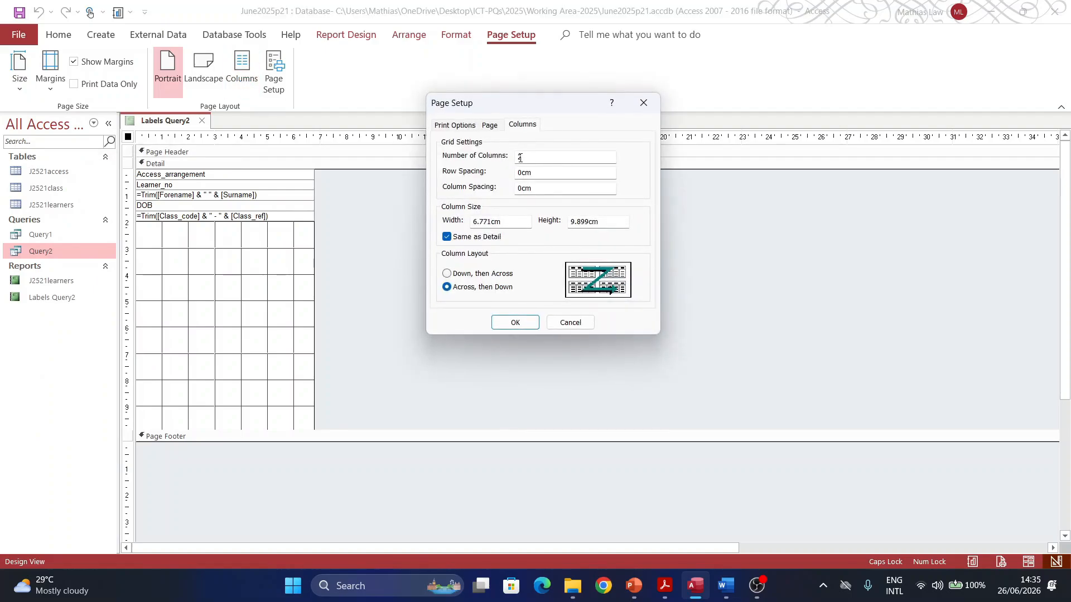
click(490, 125)
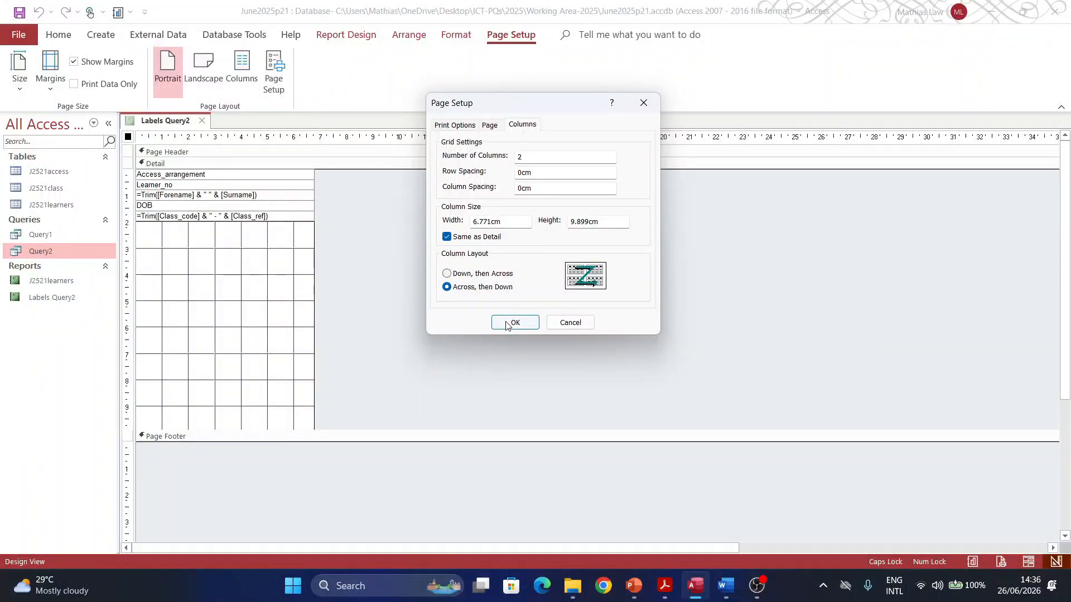
click(506, 320)
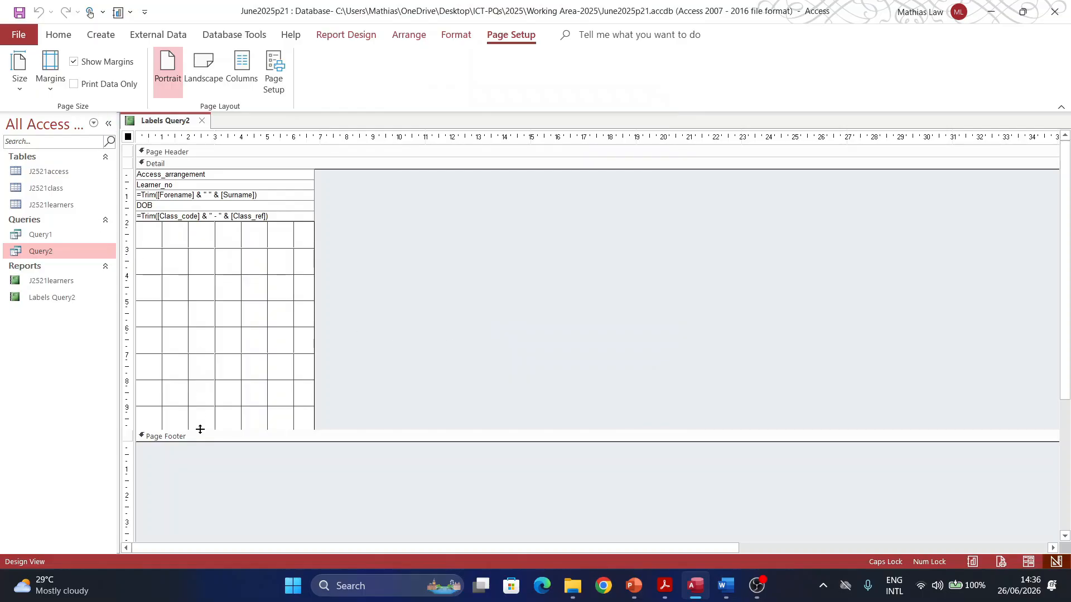
drag(201, 429, 217, 353)
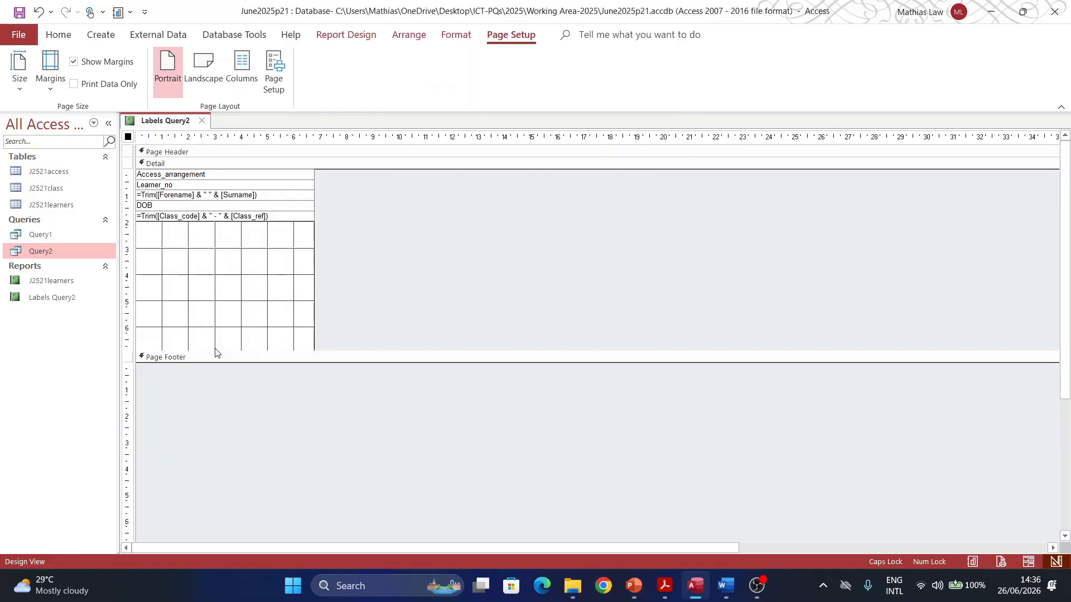
Step: Preview the labels in Print Preview and scroll through the two-across pages
click(11, 37)
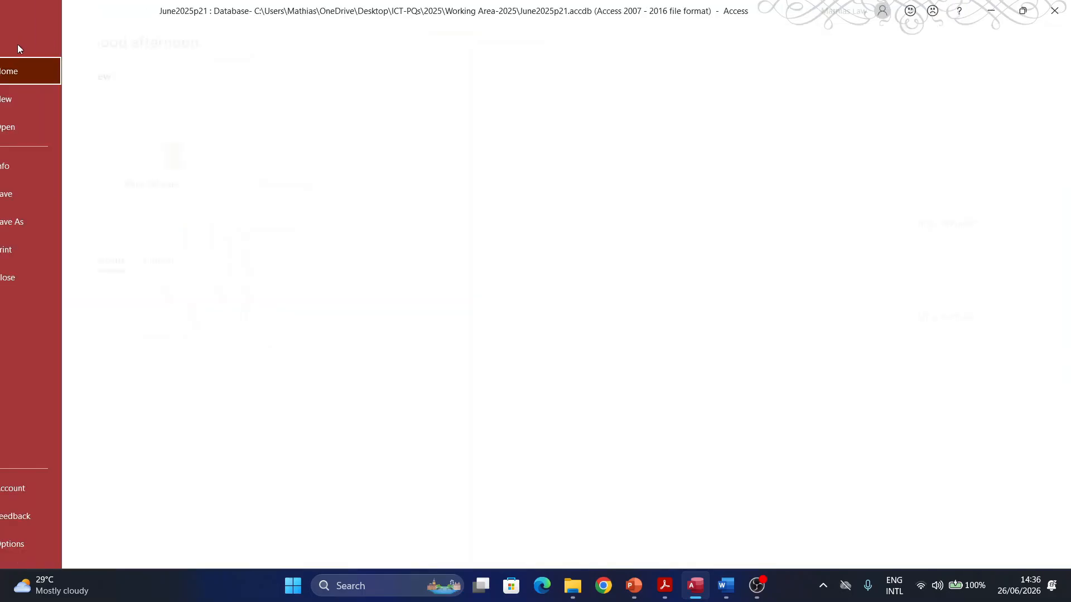
click(15, 47)
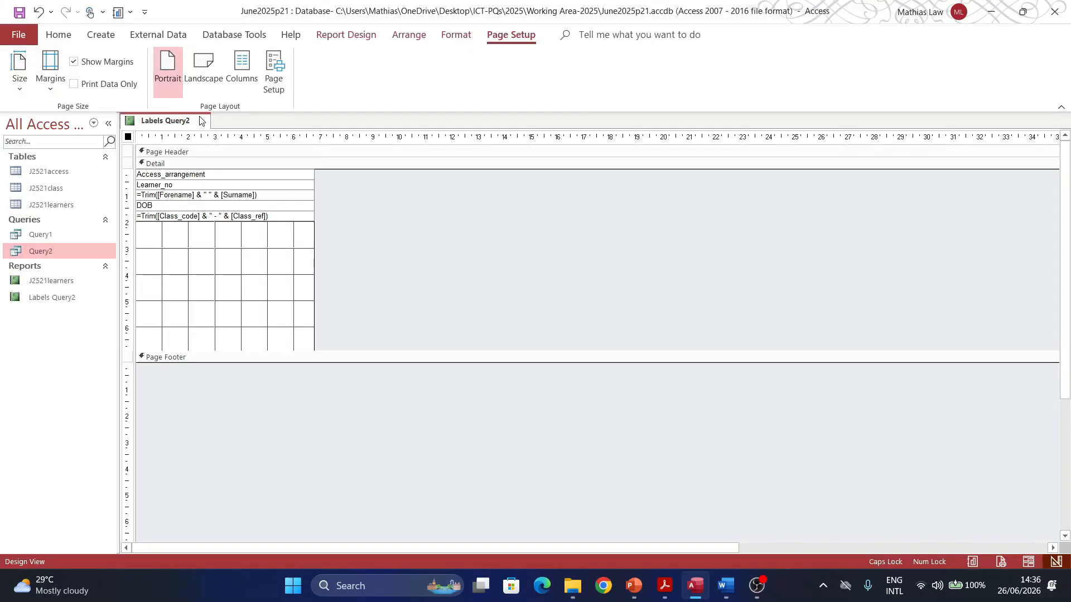
click(61, 36)
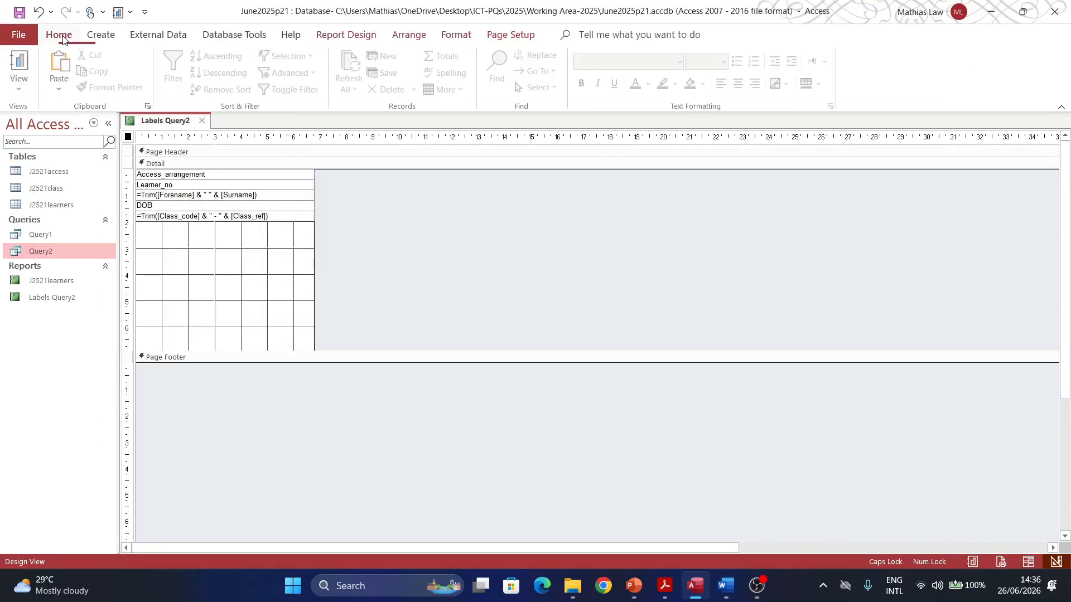
click(20, 81)
click(45, 150)
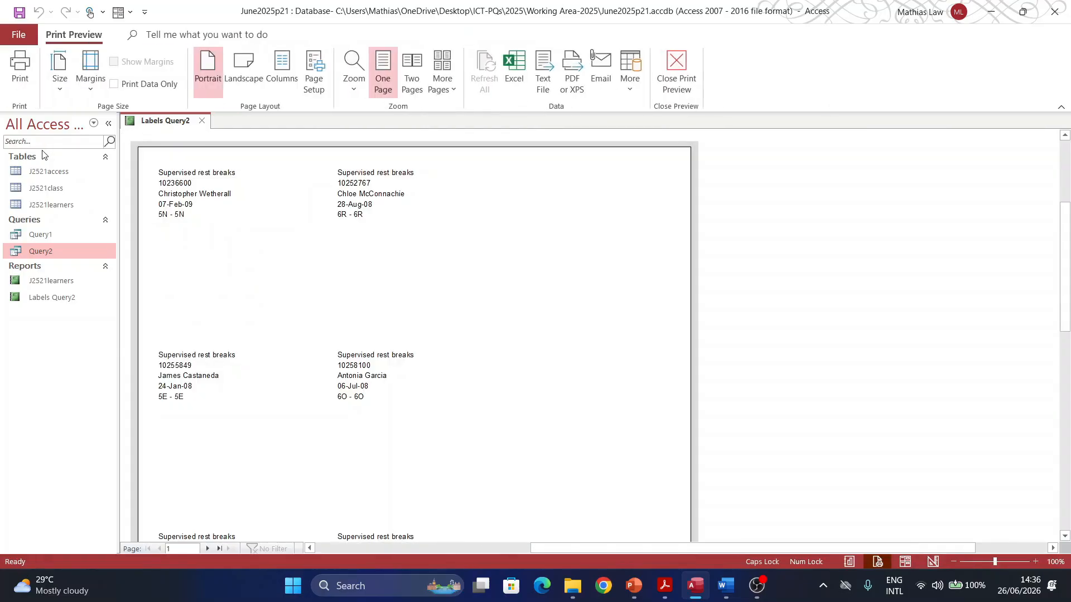
scroll(462, 397, down, 6)
scroll(466, 392, down, 3)
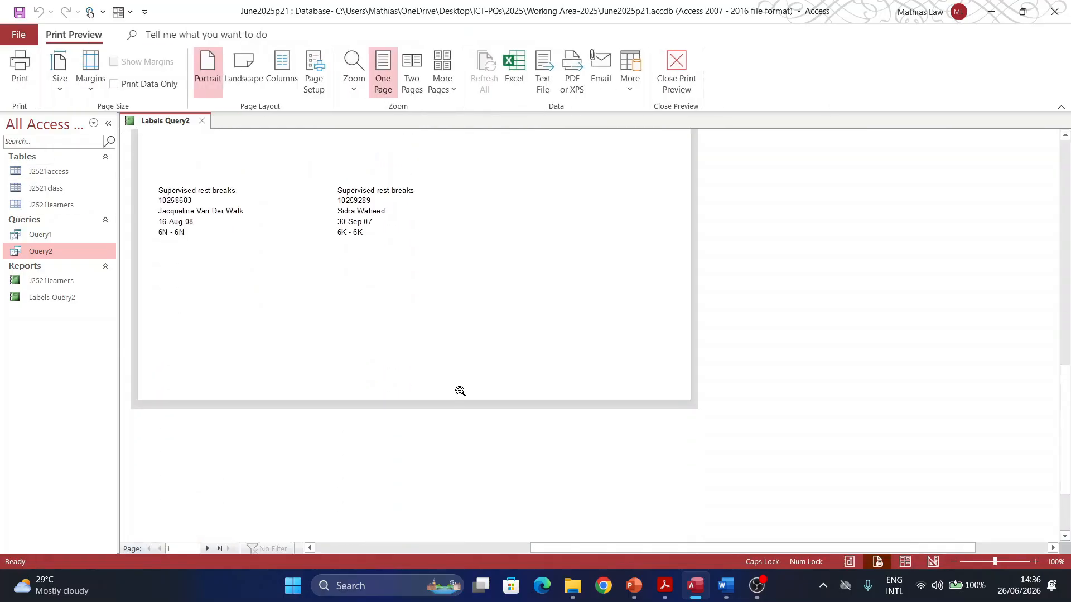
scroll(454, 388, up, 7)
scroll(441, 377, up, 4)
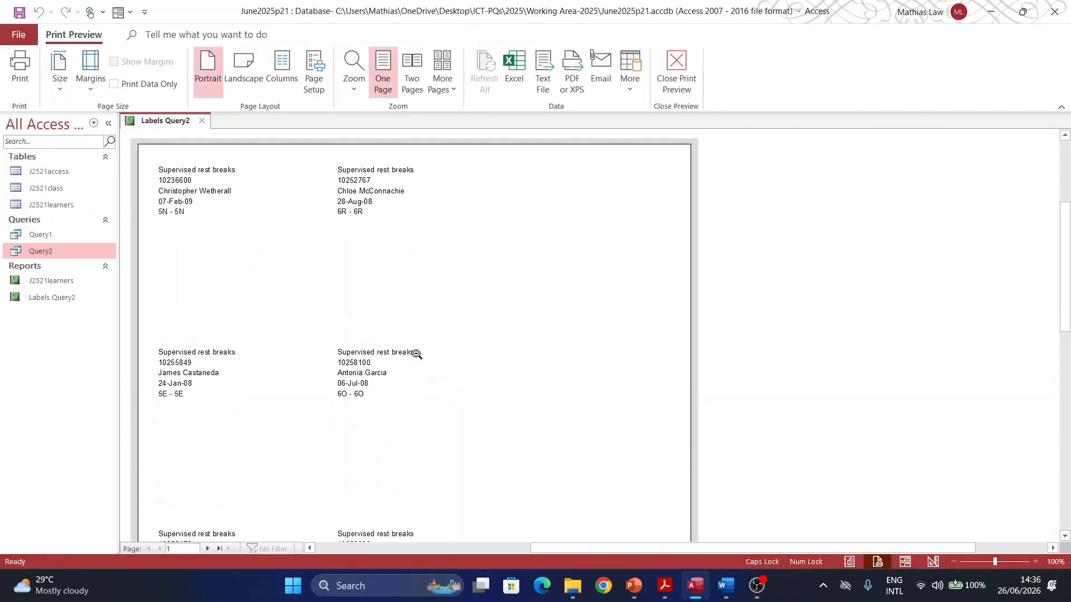
scroll(212, 439, down, 7)
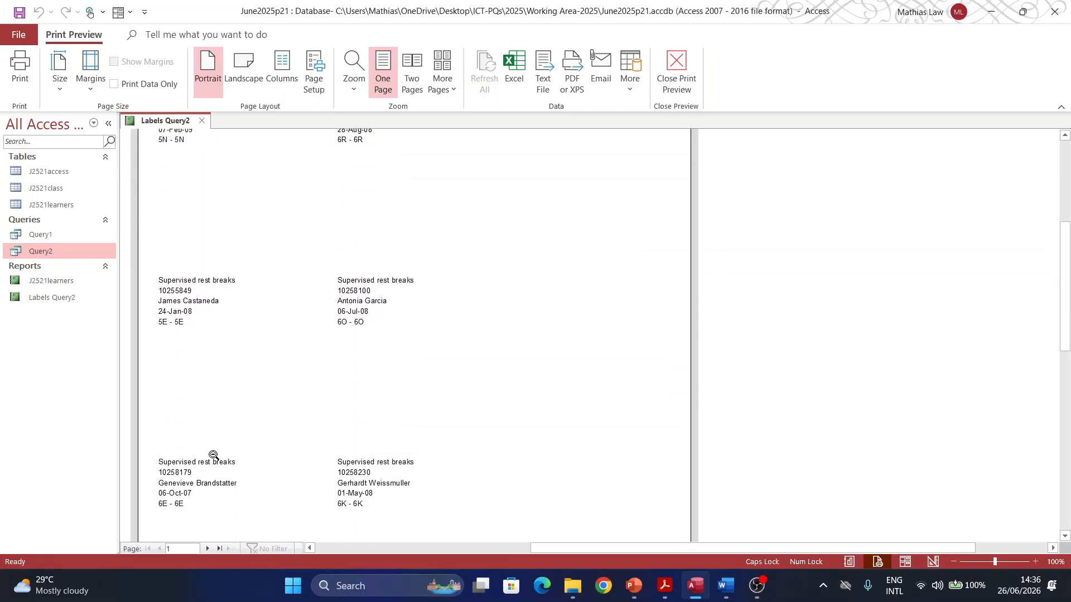
scroll(205, 483, down, 5)
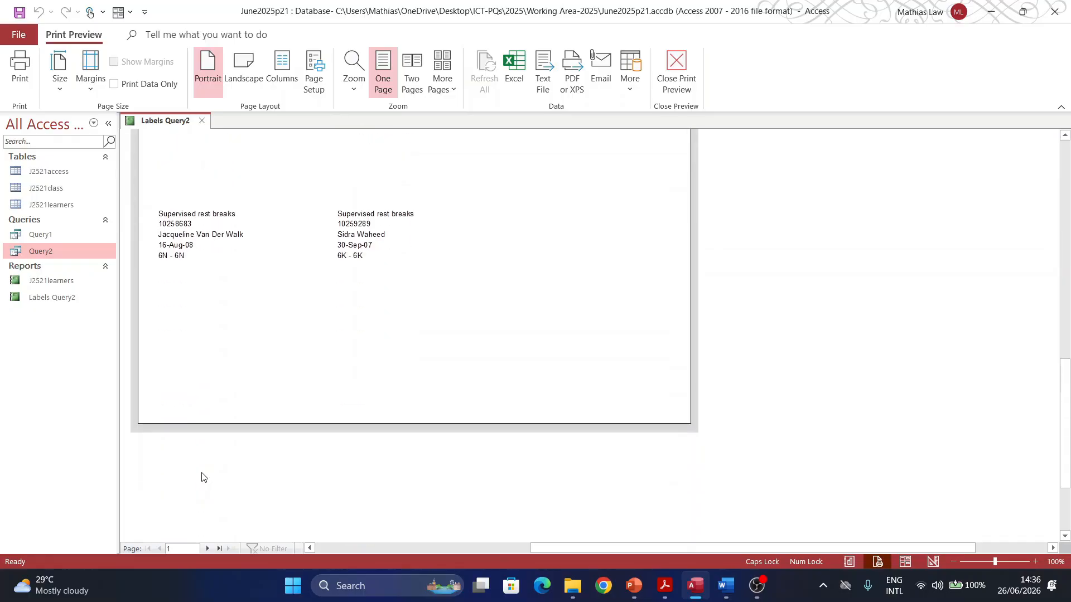
scroll(605, 512, up, 8)
Step: Widen the report design area and apply then remove a Stacked layout on the fields
click(669, 77)
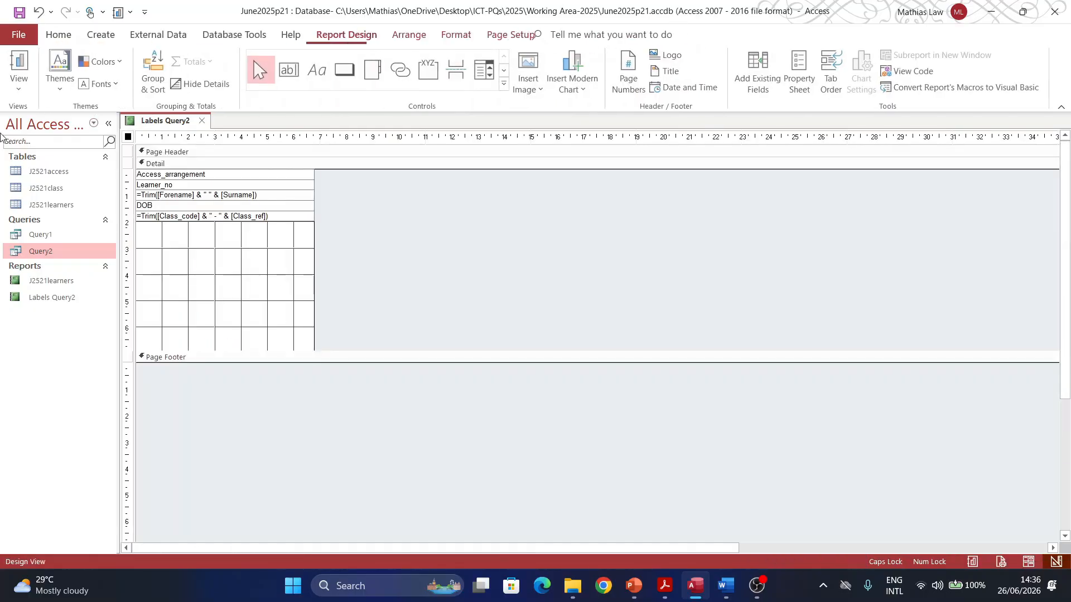
drag(314, 239, 200, 211)
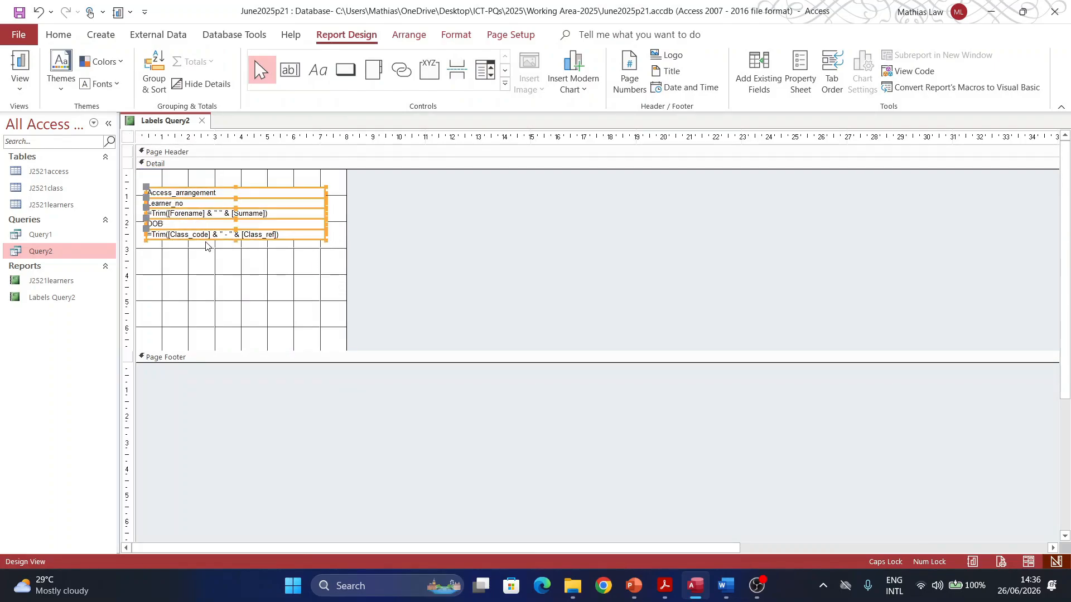
click(408, 37)
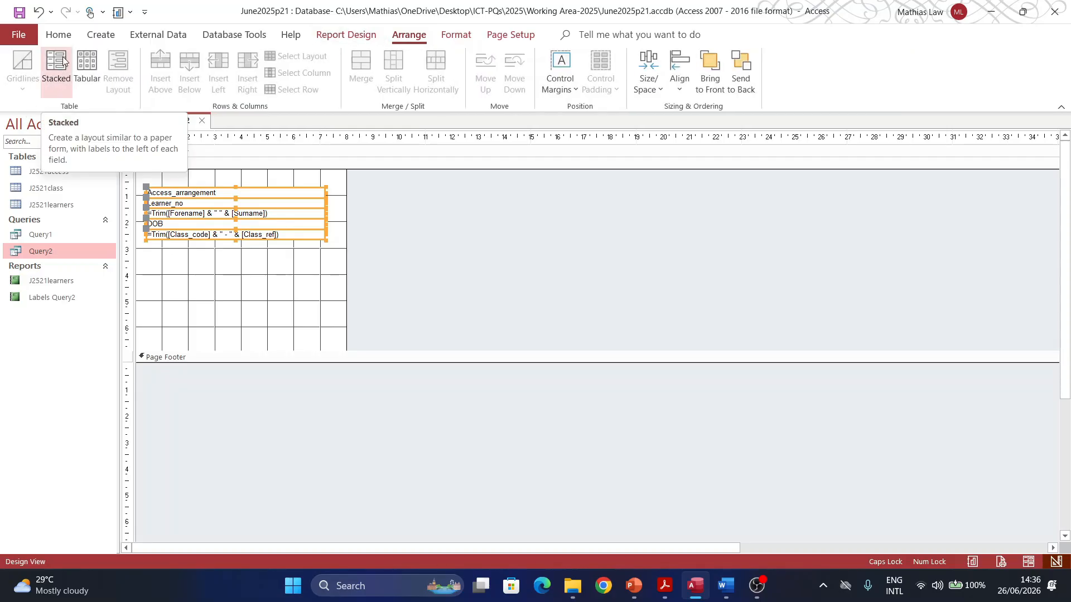
click(52, 78)
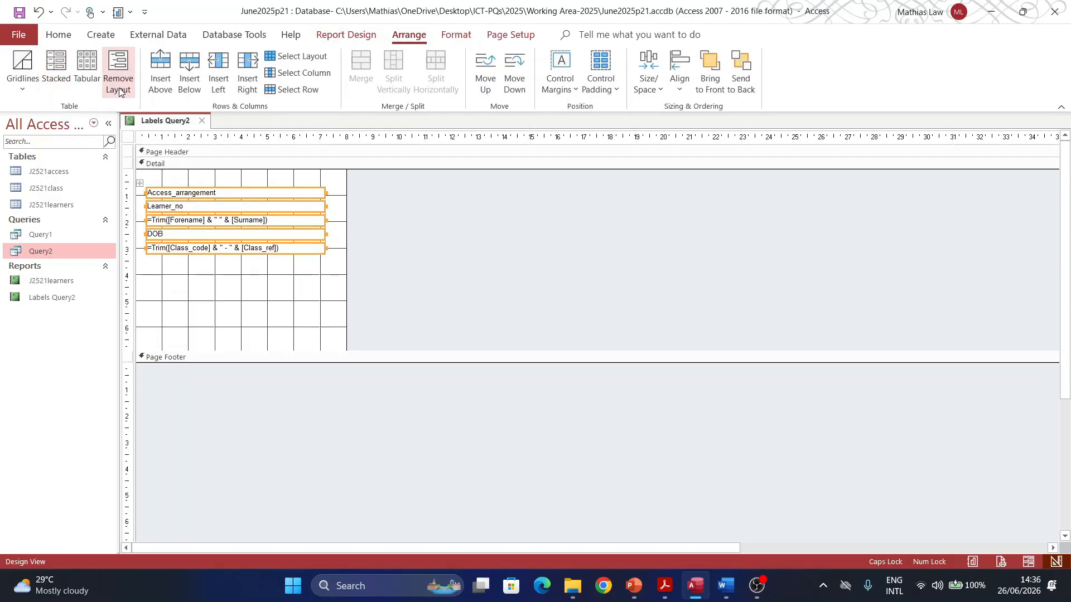
click(118, 71)
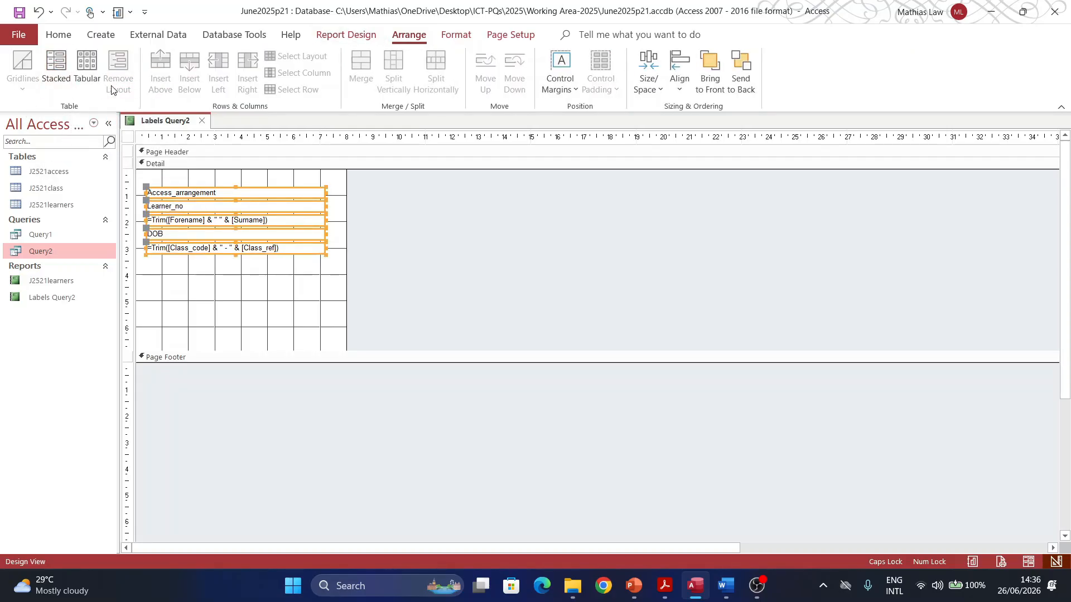
click(182, 270)
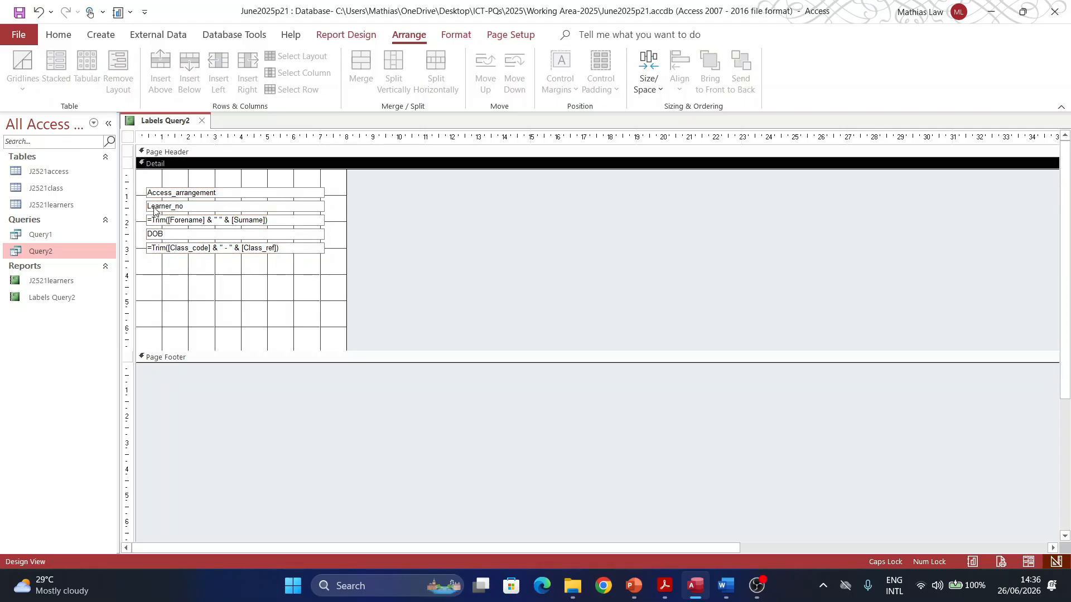
Step: Move the name, DOB and class fields down, nudge Learner_no lower, and select Access_arrangement
click(159, 221)
shift+click(161, 236)
shift+click(160, 249)
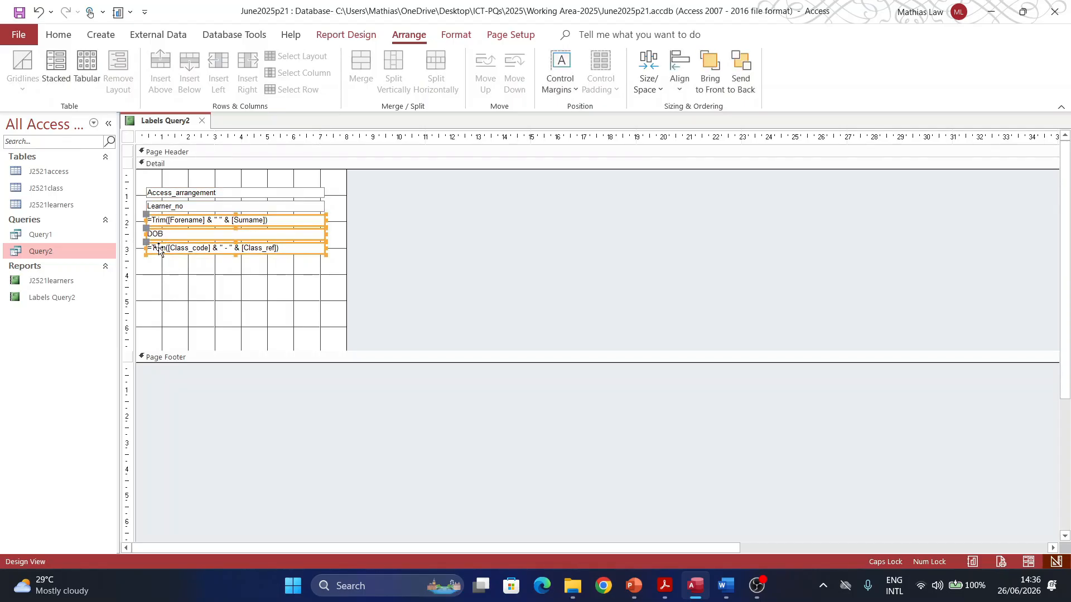
drag(172, 252, 172, 266)
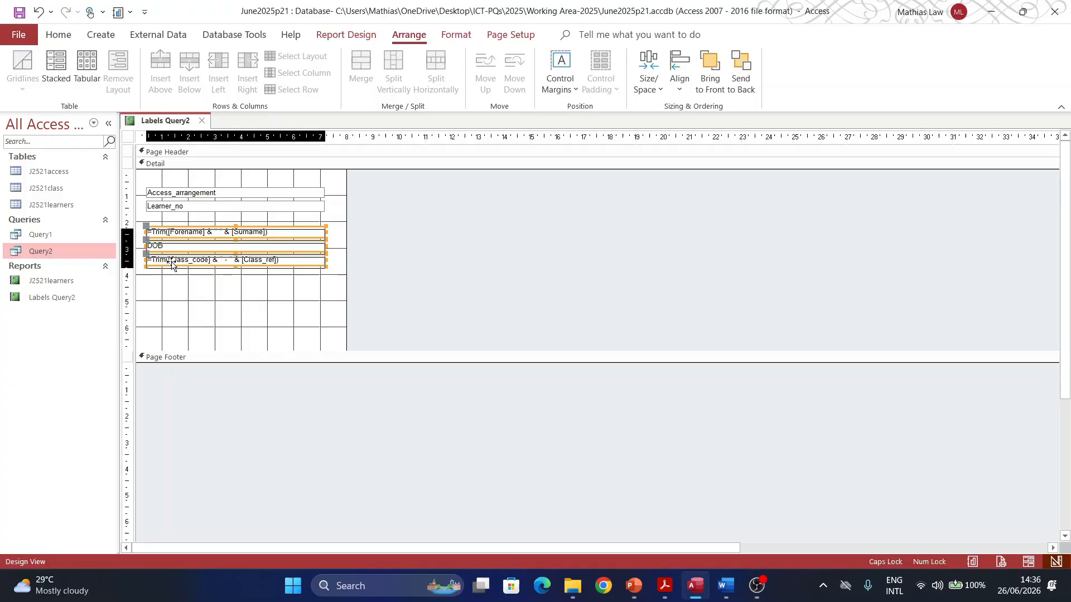
click(163, 207)
drag(163, 207, 163, 212)
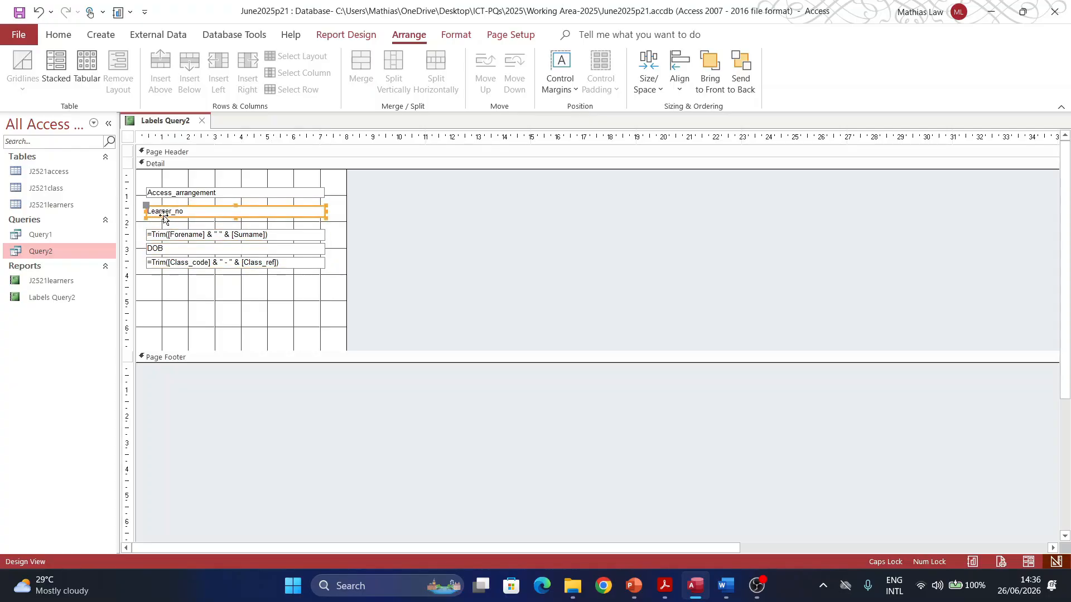
shift+click(167, 193)
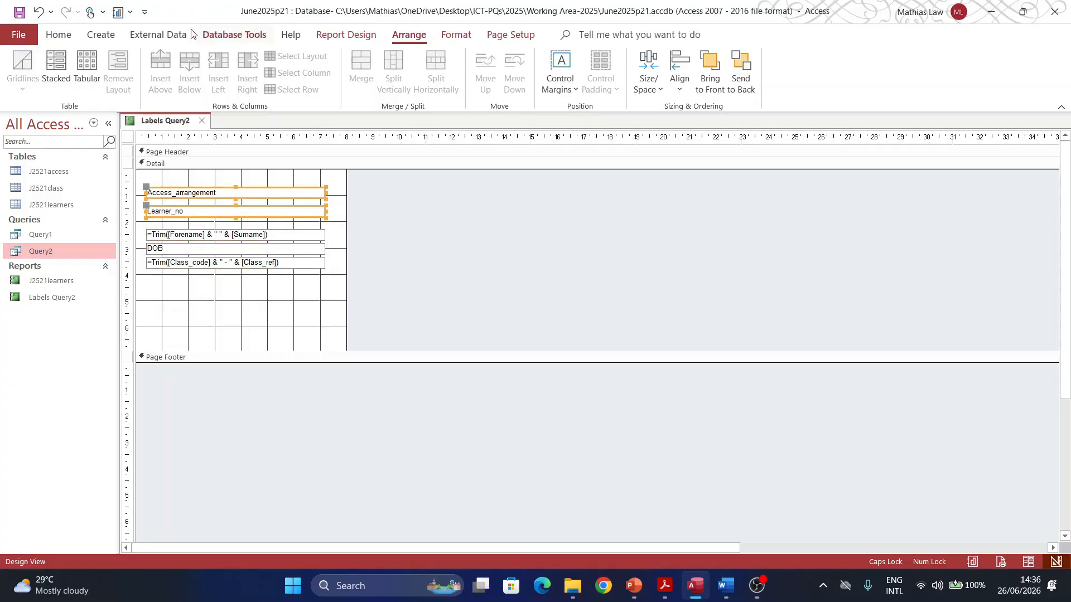
Step: Make the Access_arrangement and Learner_no lines 14-point, centred and bold
click(59, 34)
click(702, 65)
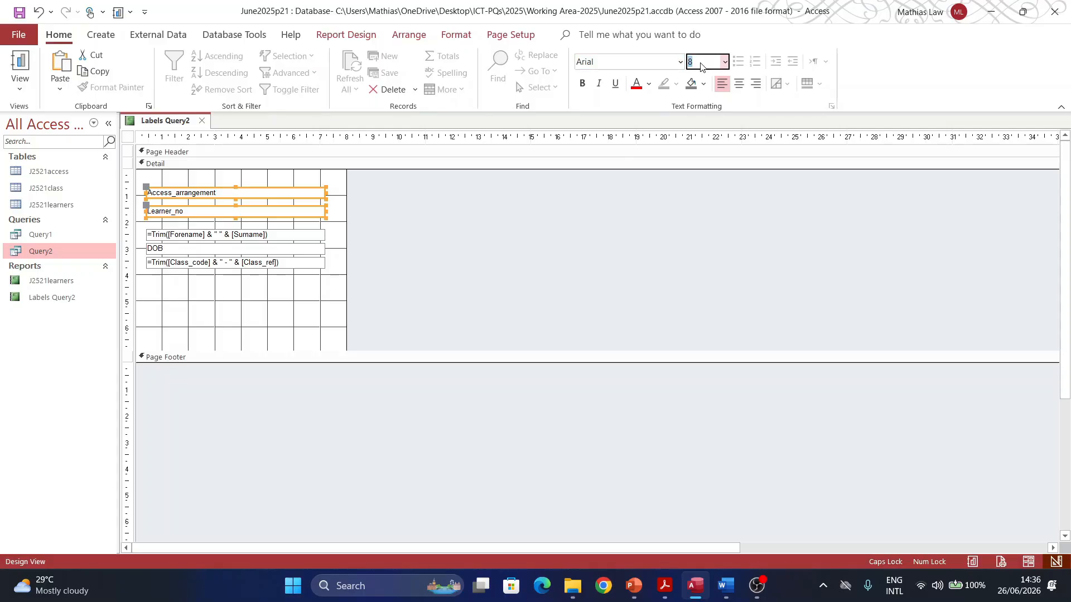
text(14)
key(Return)
click(664, 586)
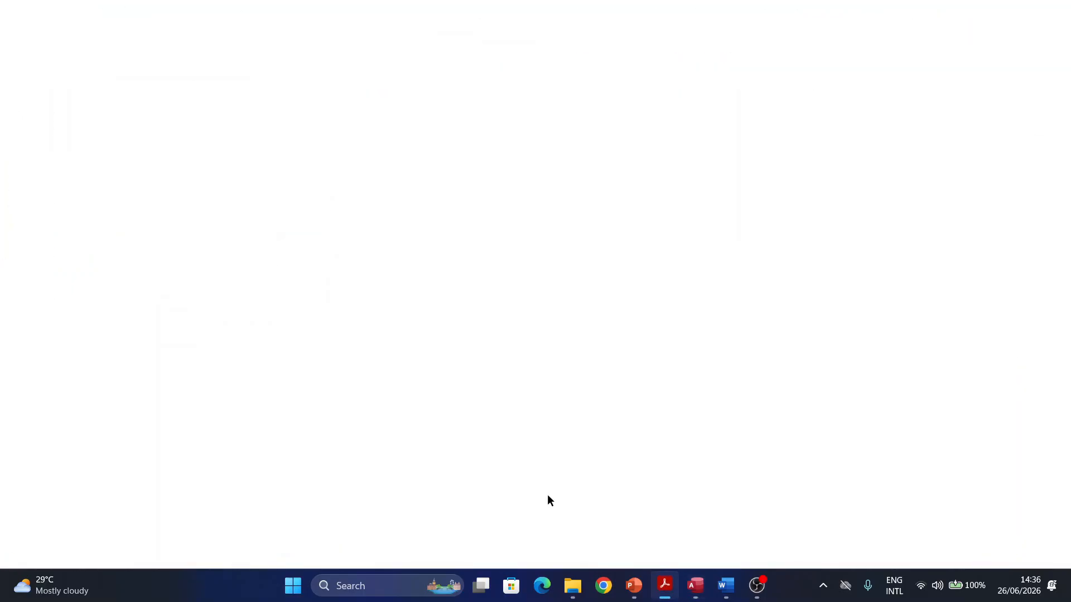
scroll(275, 363, down, 3)
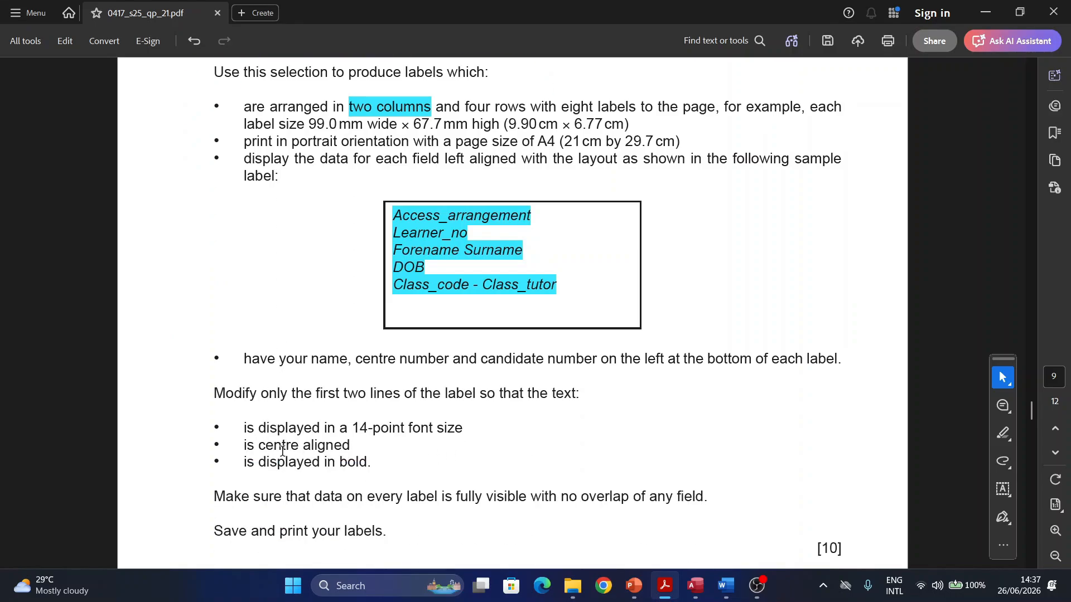
click(986, 12)
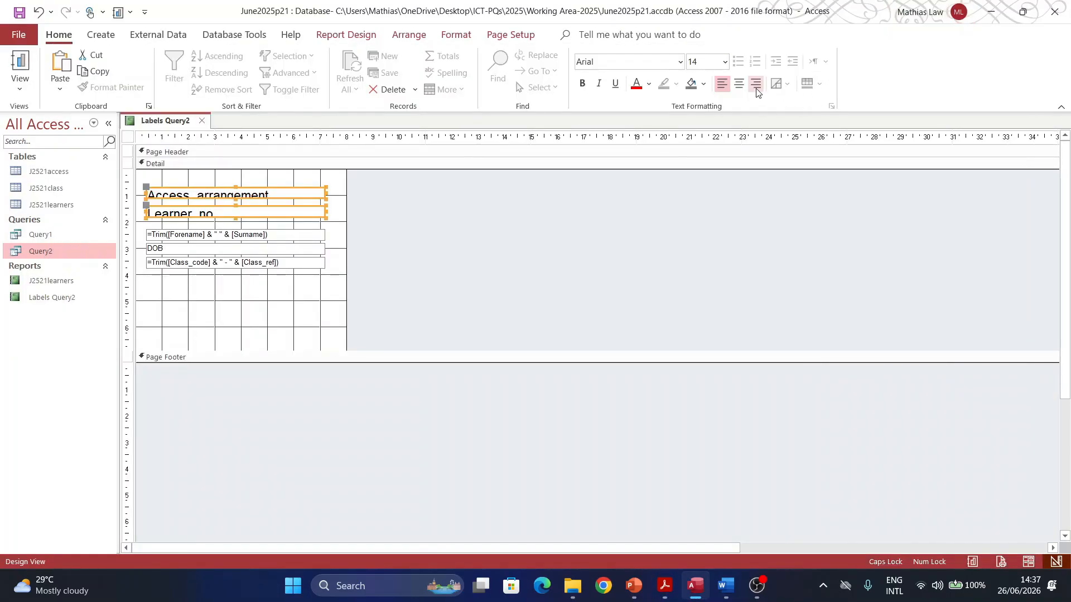
click(739, 83)
click(581, 84)
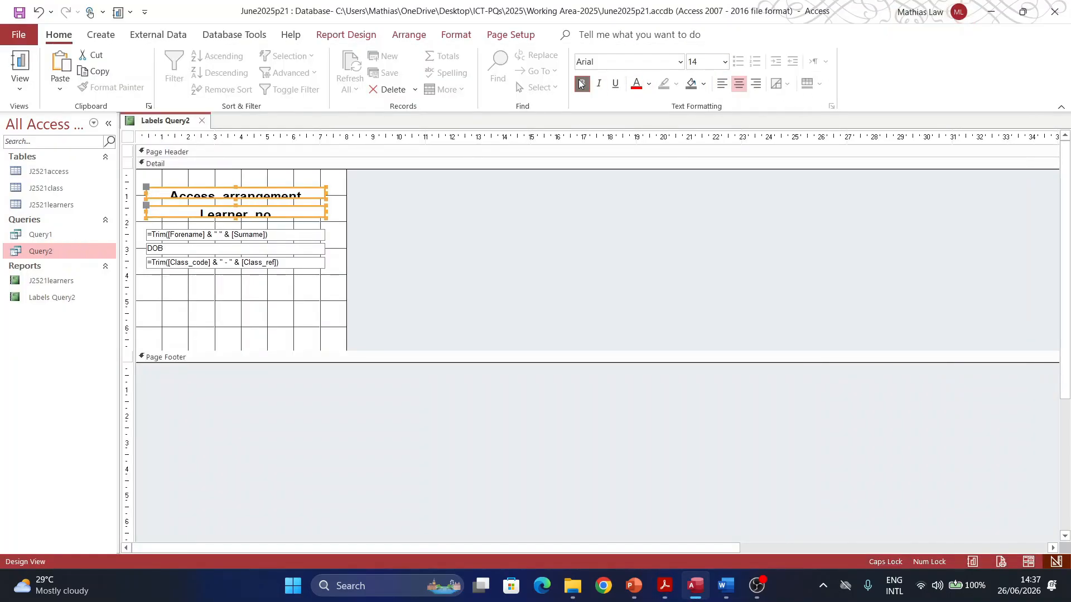
Step: Make the Learner_no and Access_arrangement boxes taller so their text fits fully
click(304, 224)
click(233, 217)
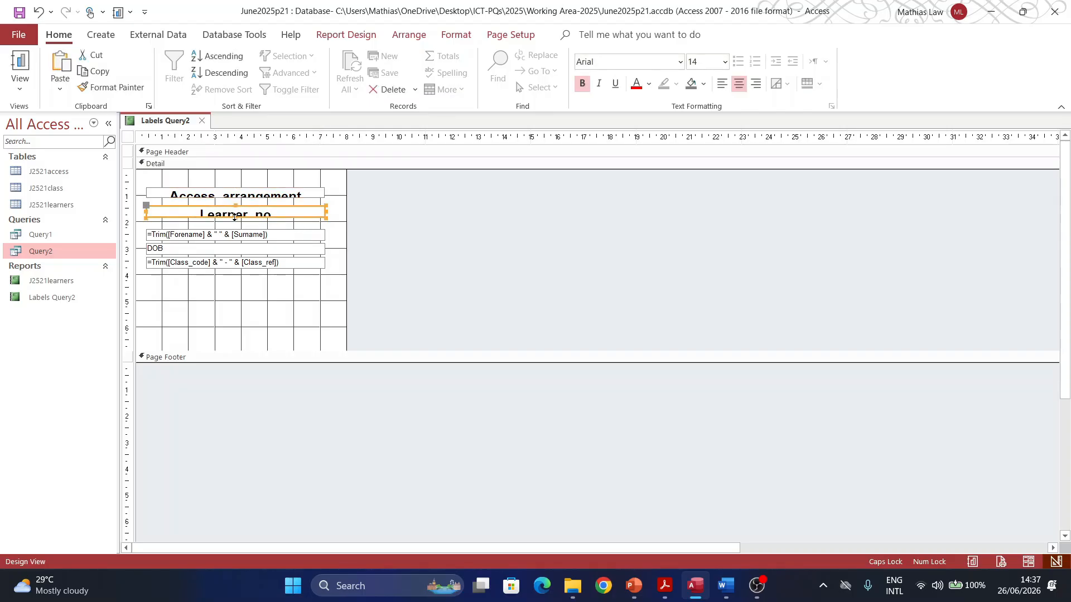
drag(234, 217, 235, 221)
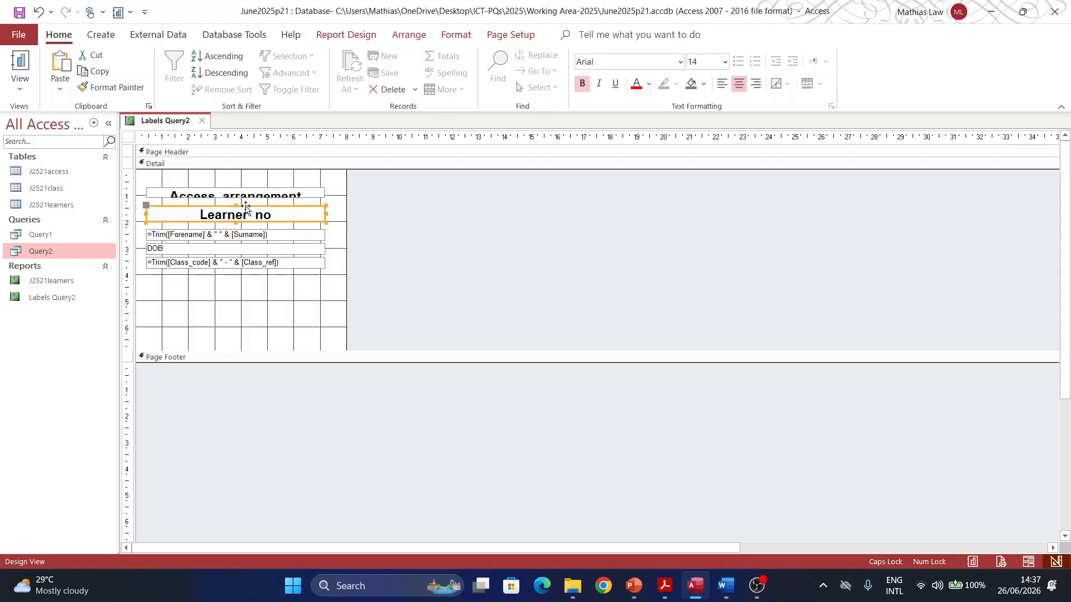
click(232, 196)
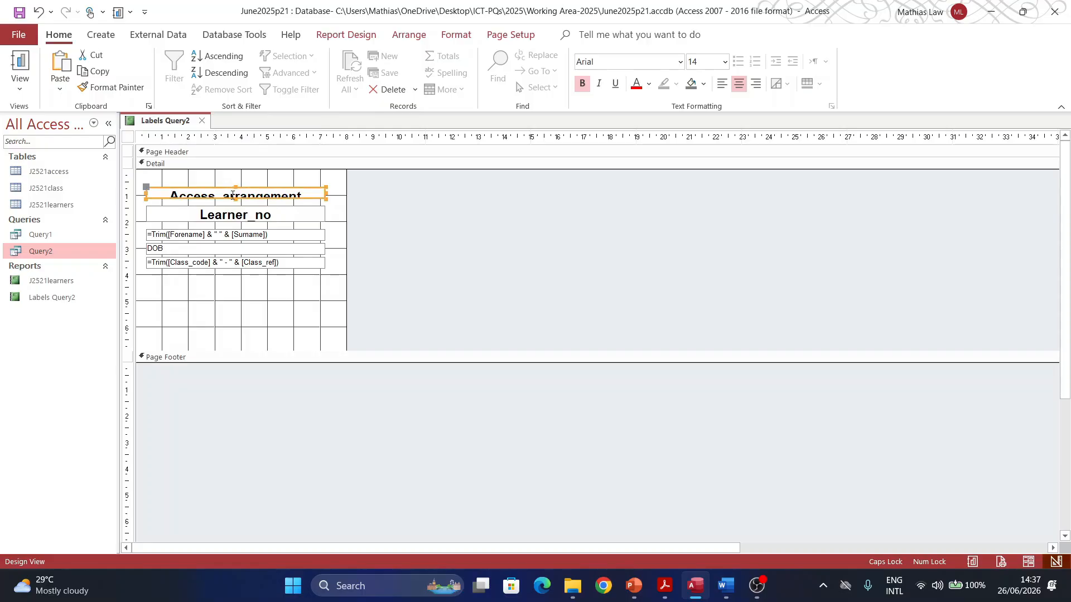
drag(235, 198, 235, 204)
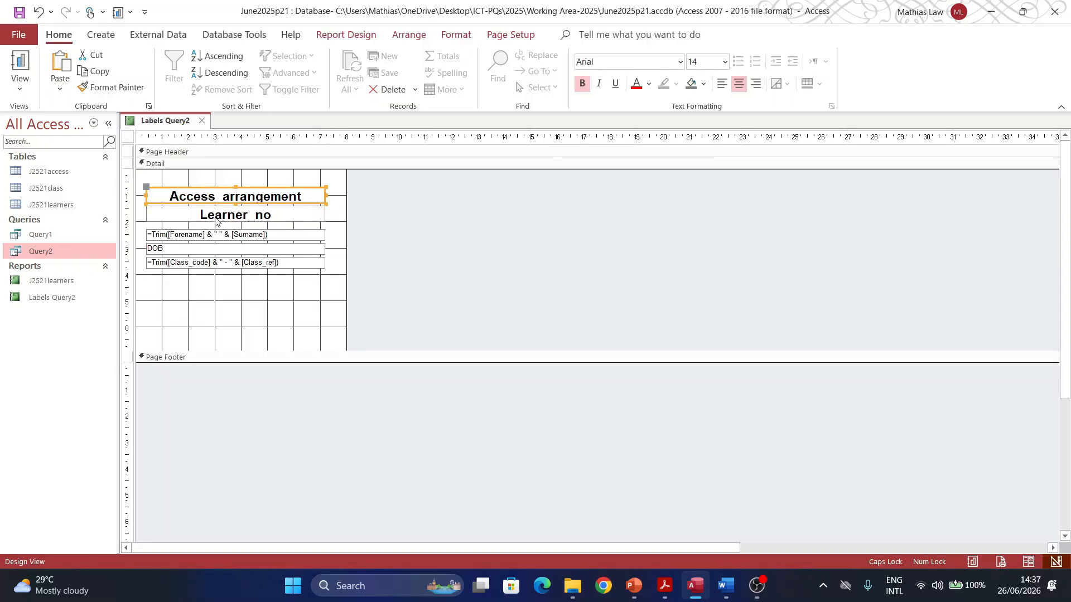
Step: Nudge the name, DOB and class fields into position below Learner_no
click(212, 239)
shift+click(200, 249)
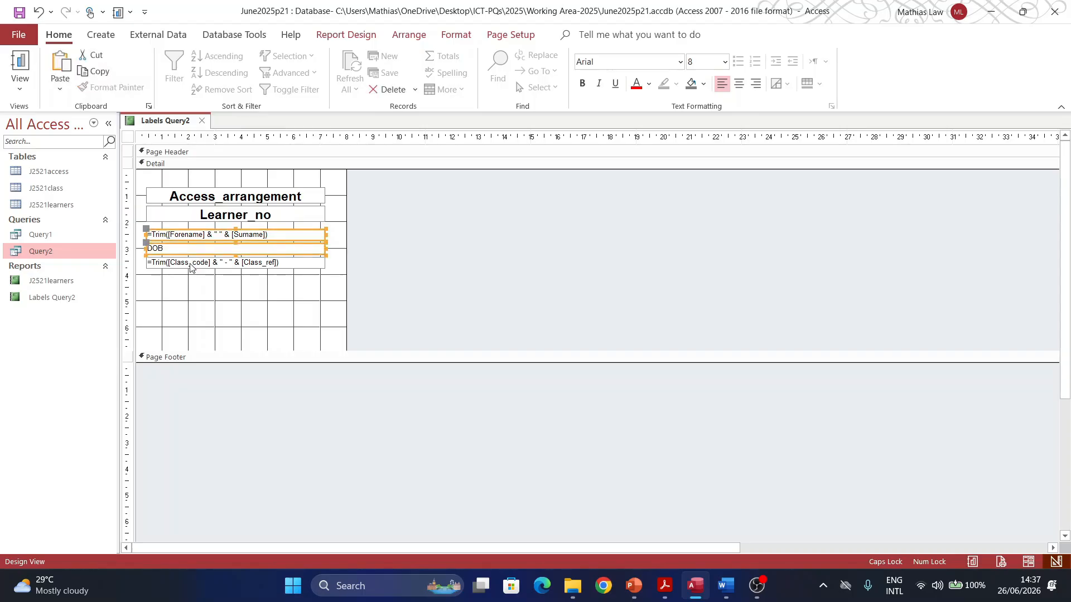
shift+click(190, 263)
key(Up)
key(Up)
key(Up)
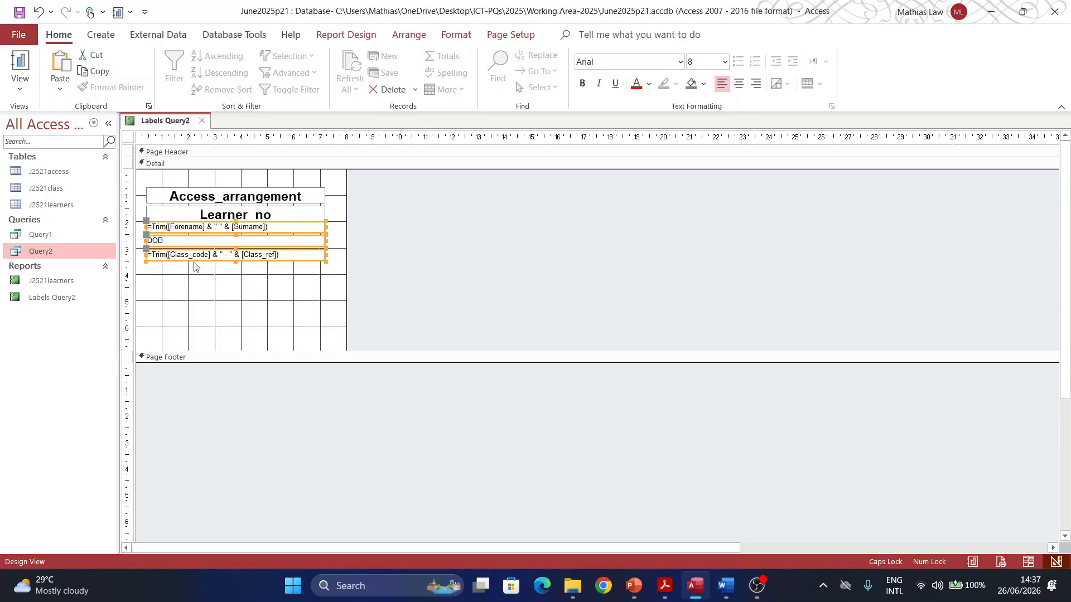
key(Down)
click(192, 271)
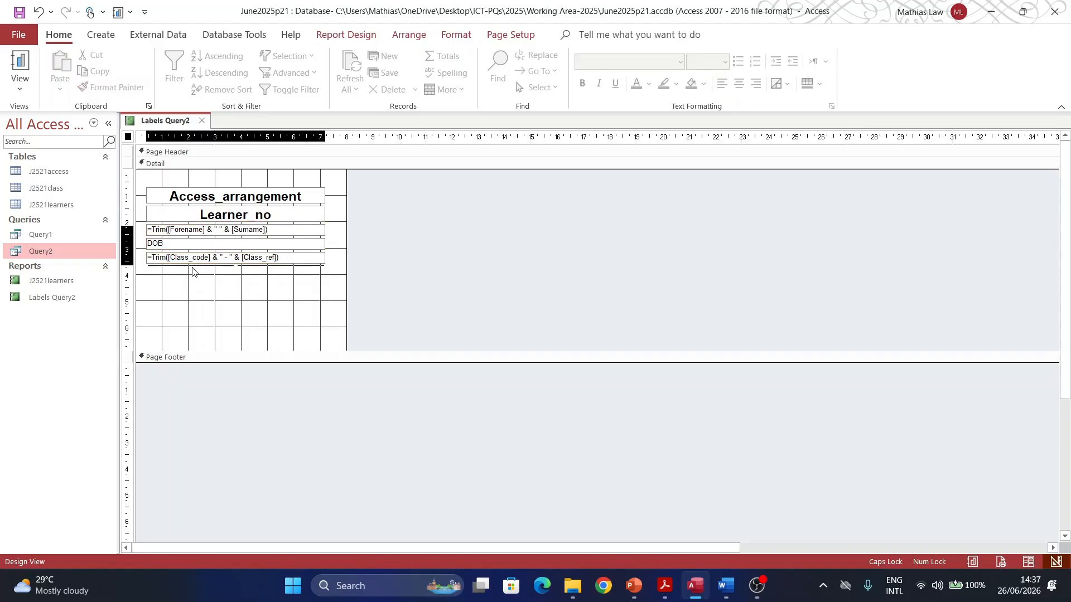
click(215, 306)
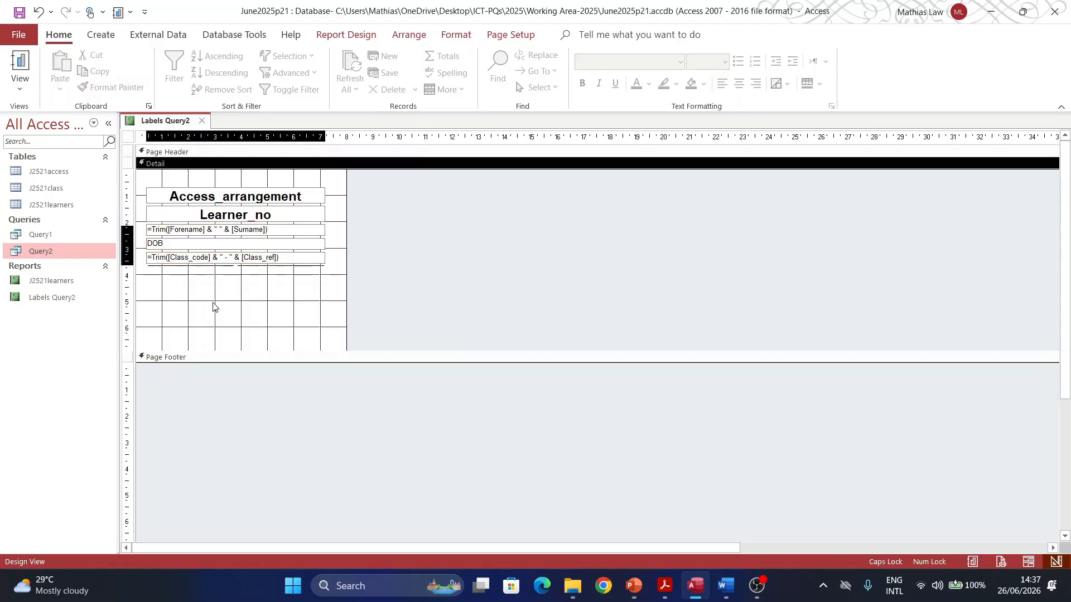
Step: Add a label below the class line with the candidate's name and identifying numbers, then select all controls
click(100, 39)
click(347, 39)
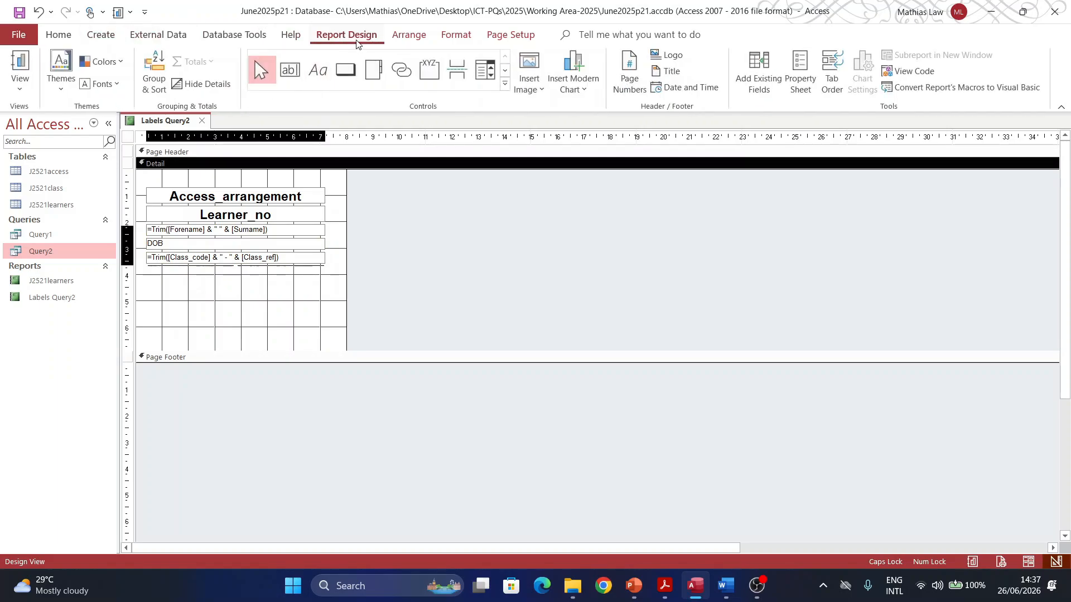
click(318, 71)
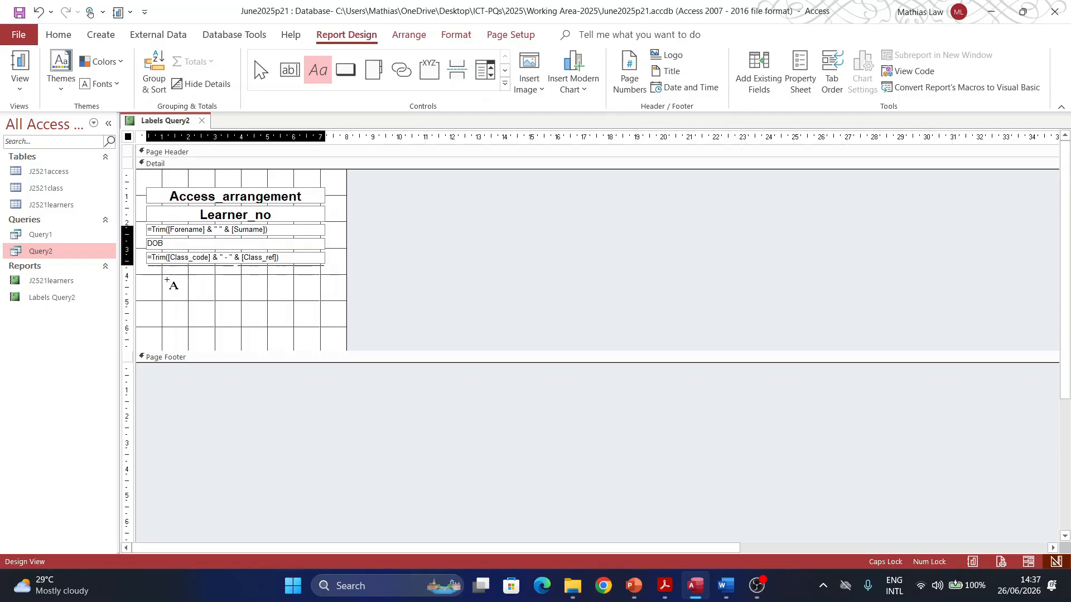
drag(146, 271, 325, 296)
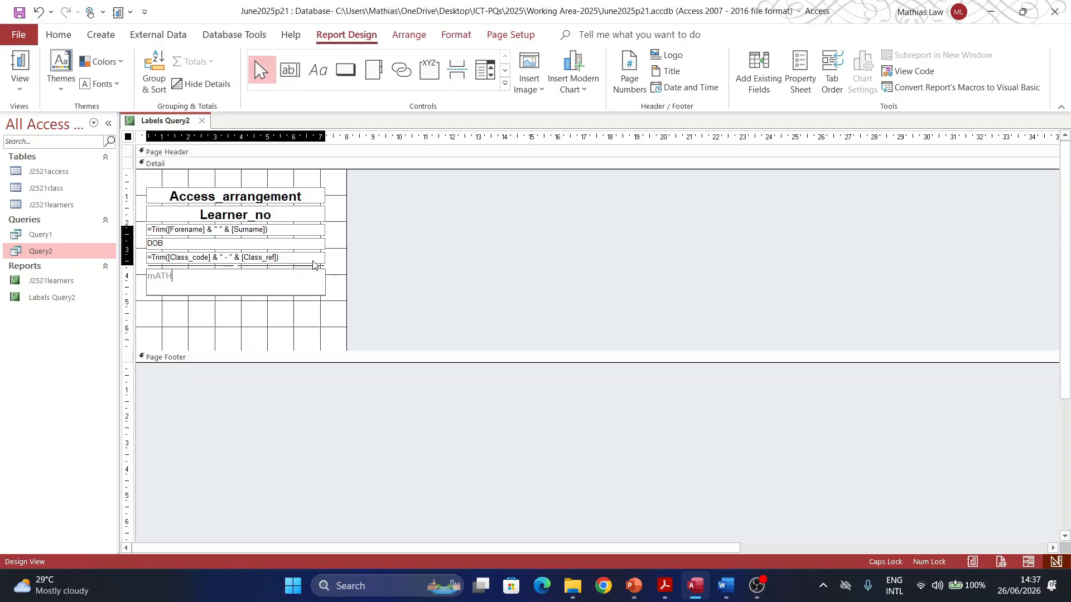
key(Caps_Lock)
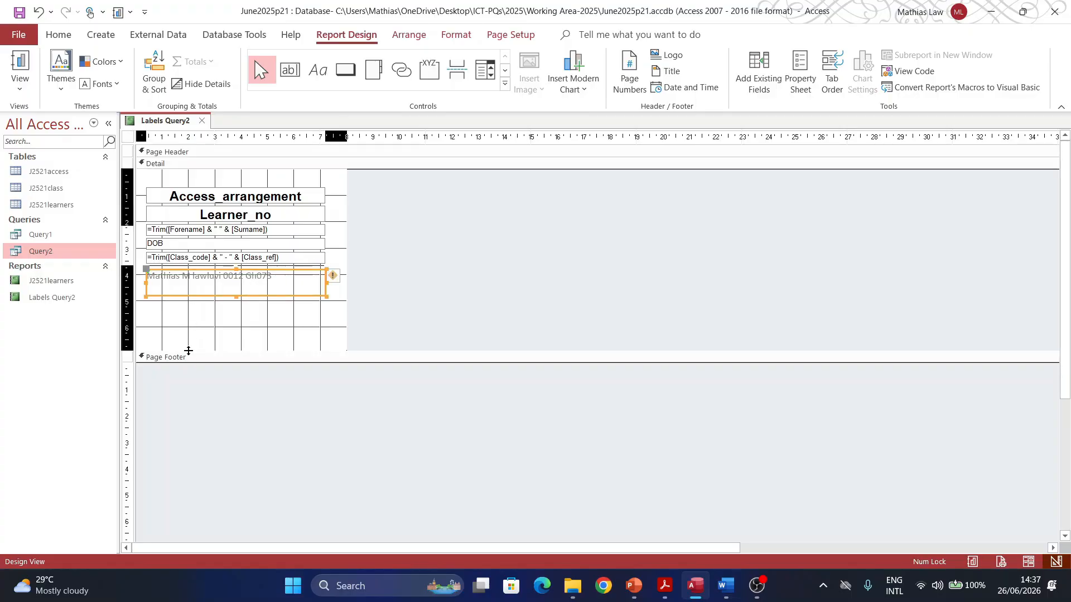
drag(292, 311, 176, 203)
click(20, 78)
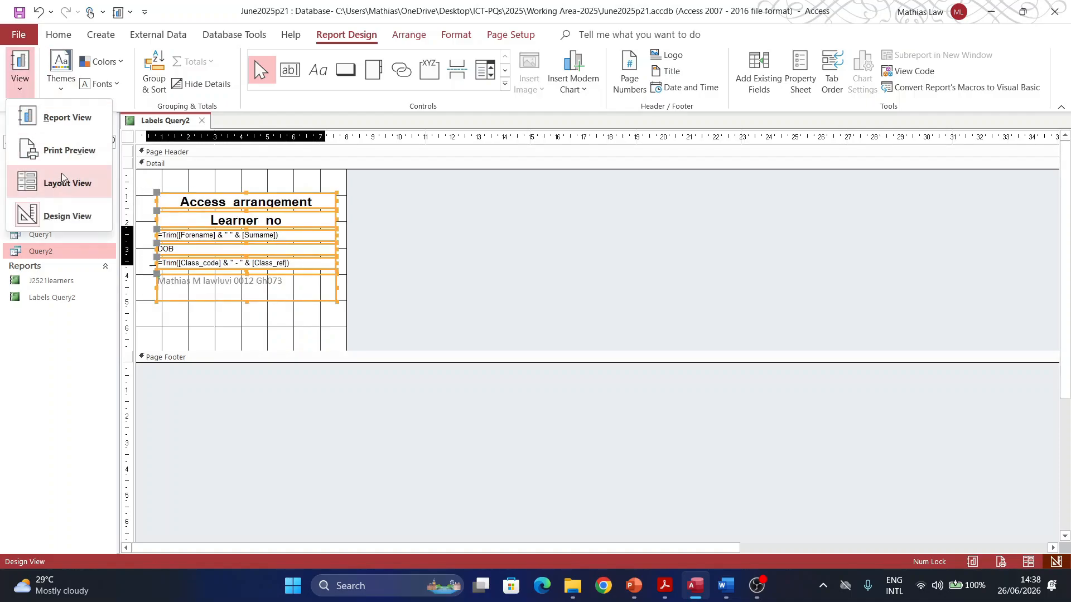
Step: Preview the labels in Print Preview and scroll through page 1
click(66, 151)
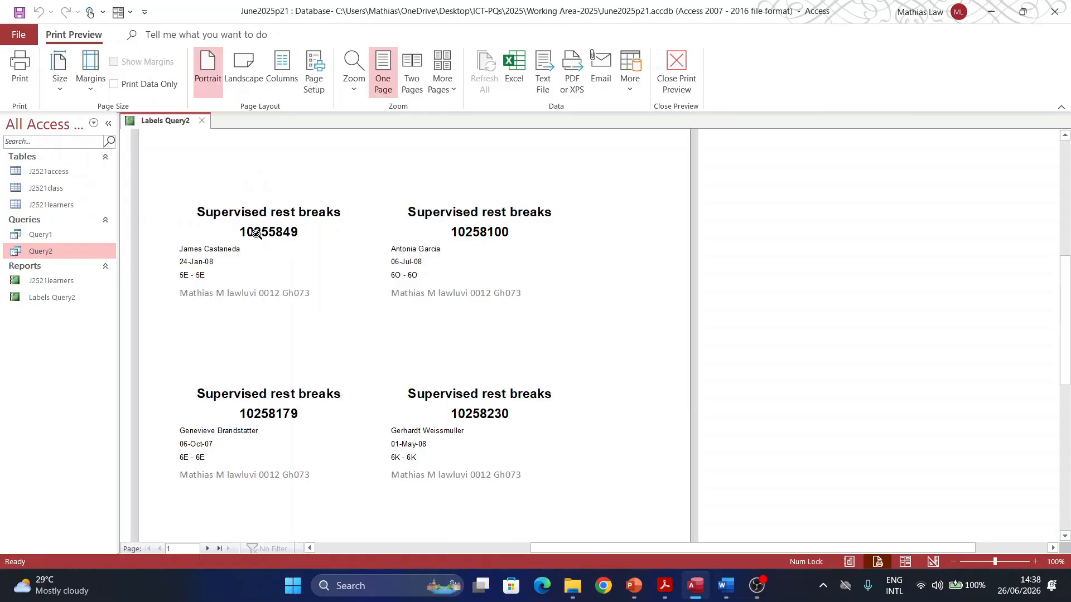
scroll(239, 430, down, 6)
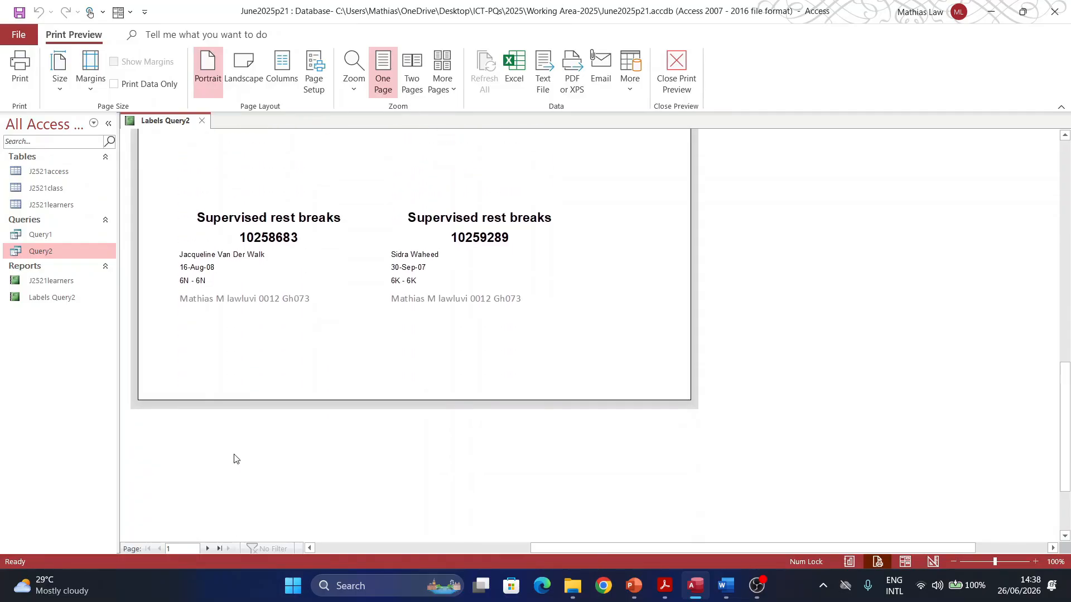
scroll(240, 441, up, 10)
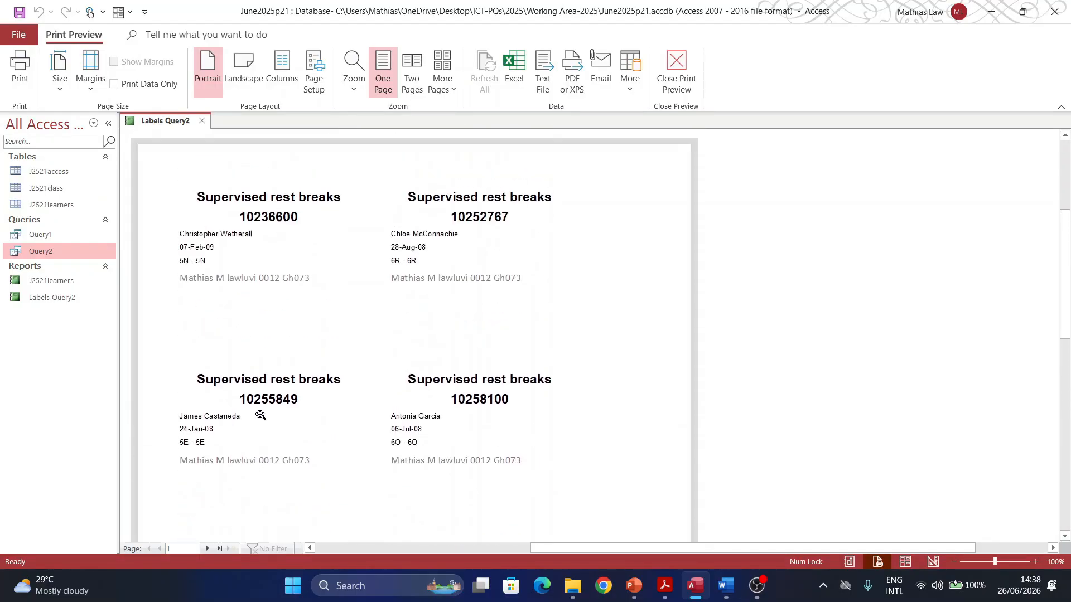
scroll(256, 424, down, 4)
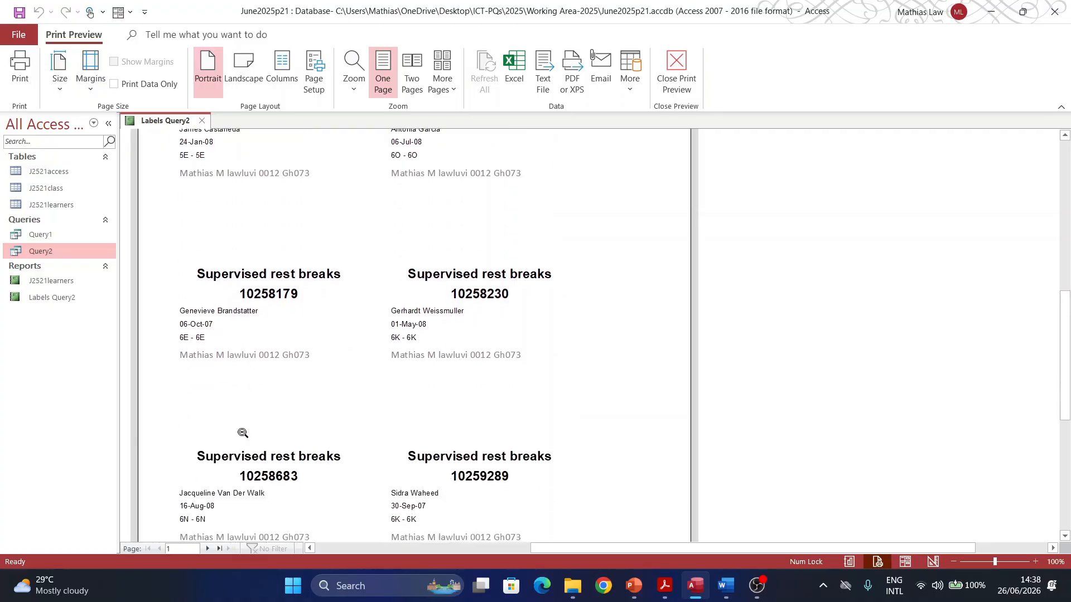
scroll(243, 433, down, 3)
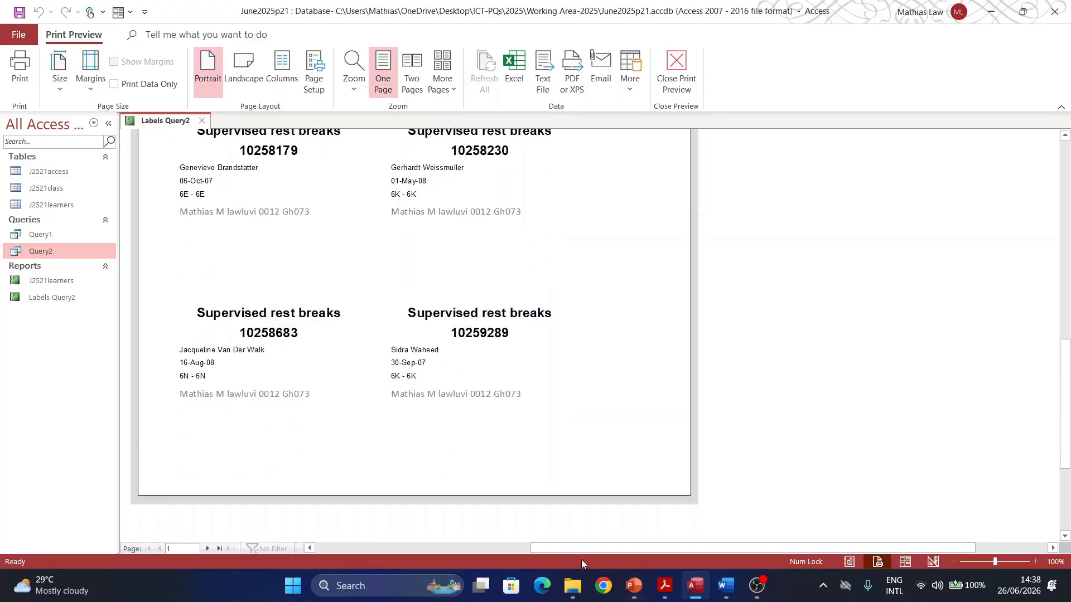
Step: Check page 1 of the labels preview against the exam paper requirements
click(665, 585)
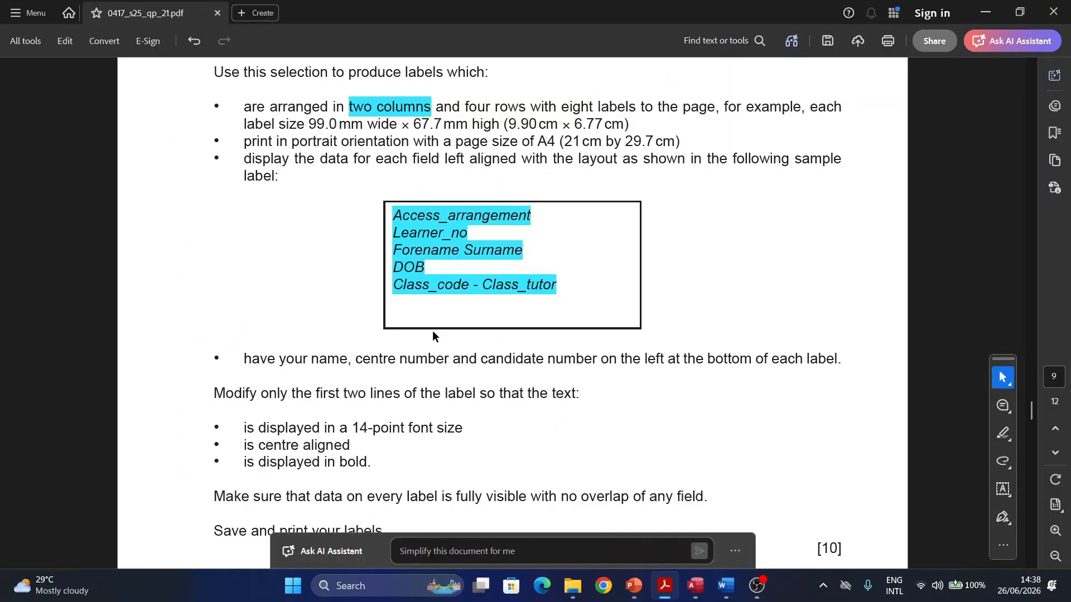
scroll(432, 331, up, 3)
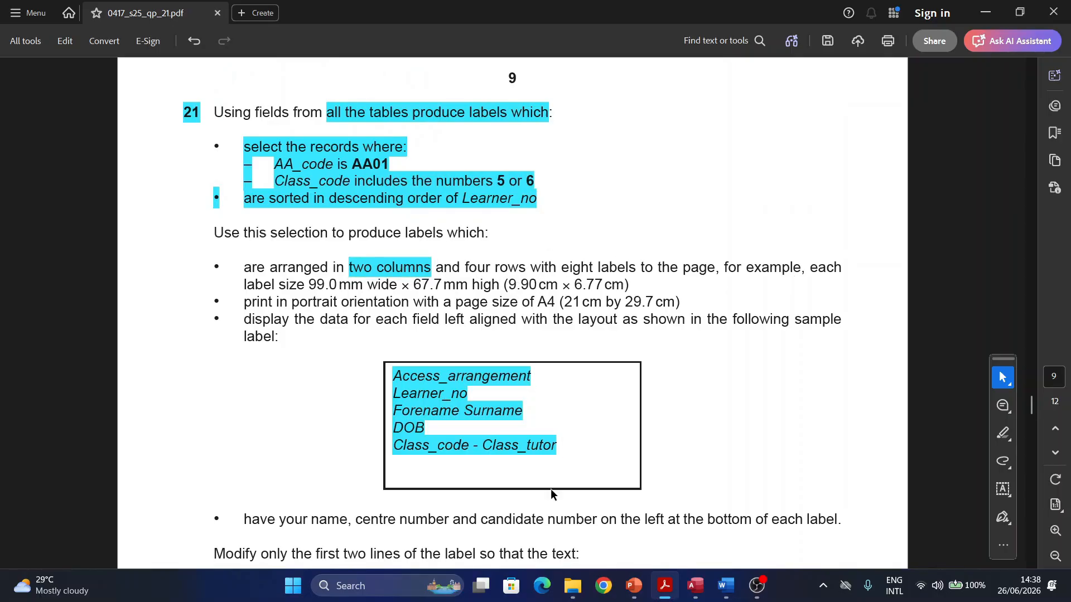
scroll(551, 493, down, 1)
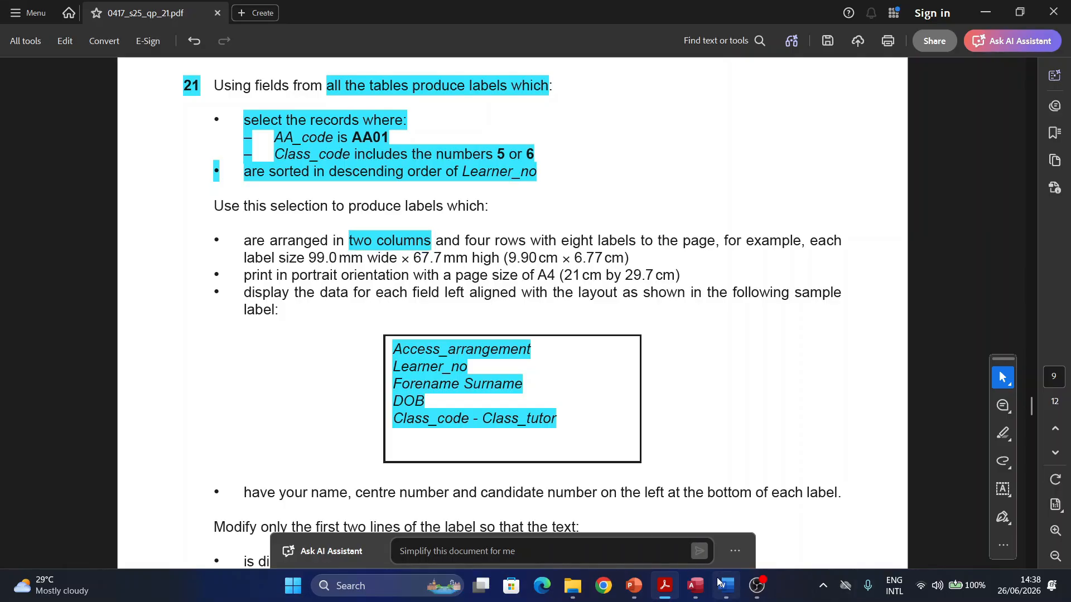
click(695, 586)
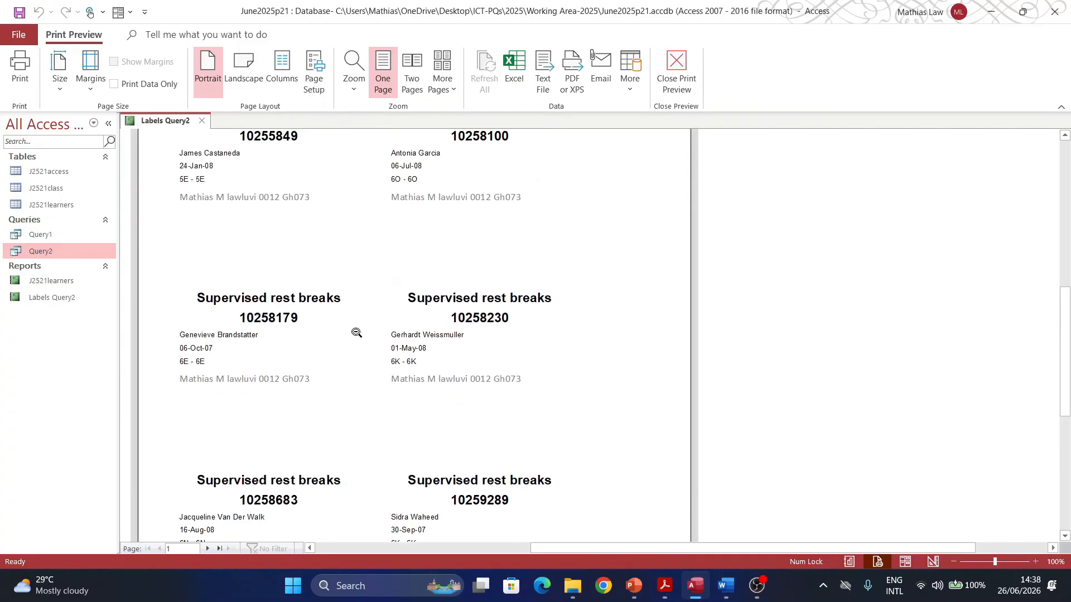
scroll(357, 333, up, 4)
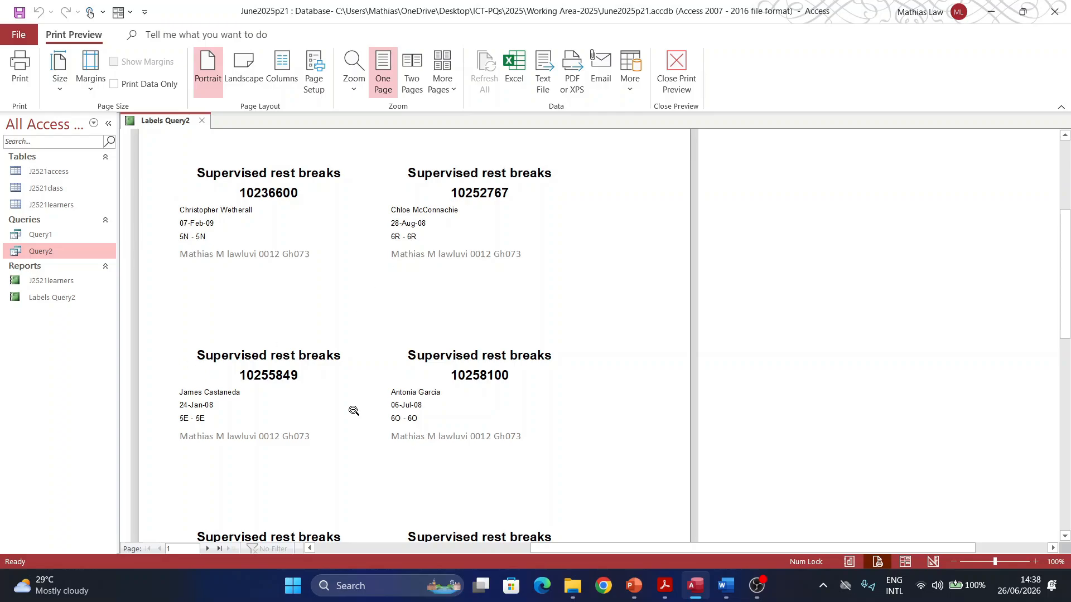
scroll(352, 411, down, 2)
scroll(216, 443, down, 3)
scroll(530, 504, down, 3)
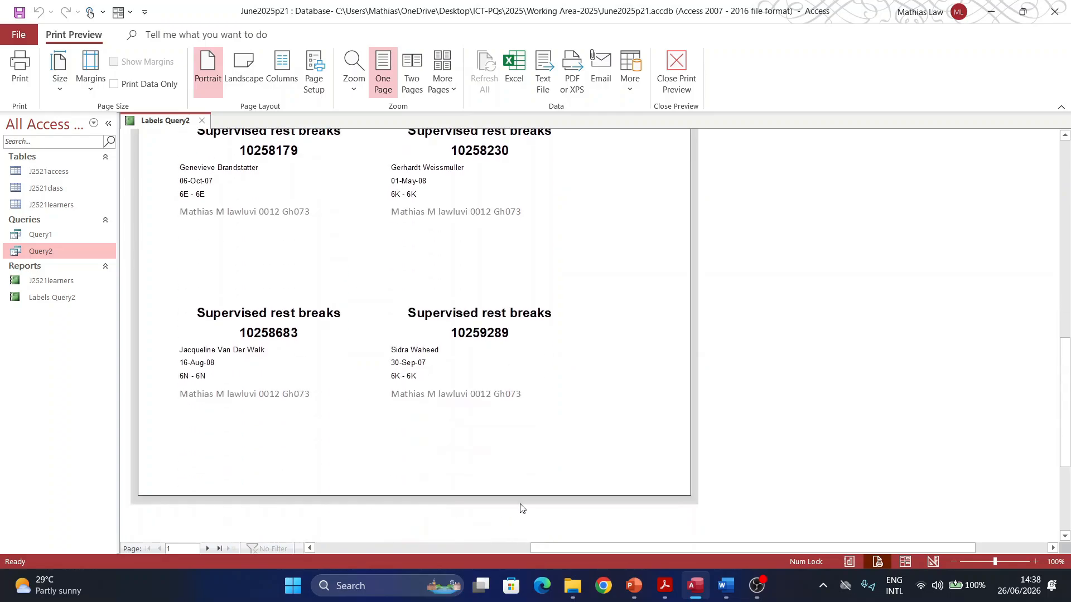
Step: View the second page of labels, then bring the exam paper back up
click(208, 550)
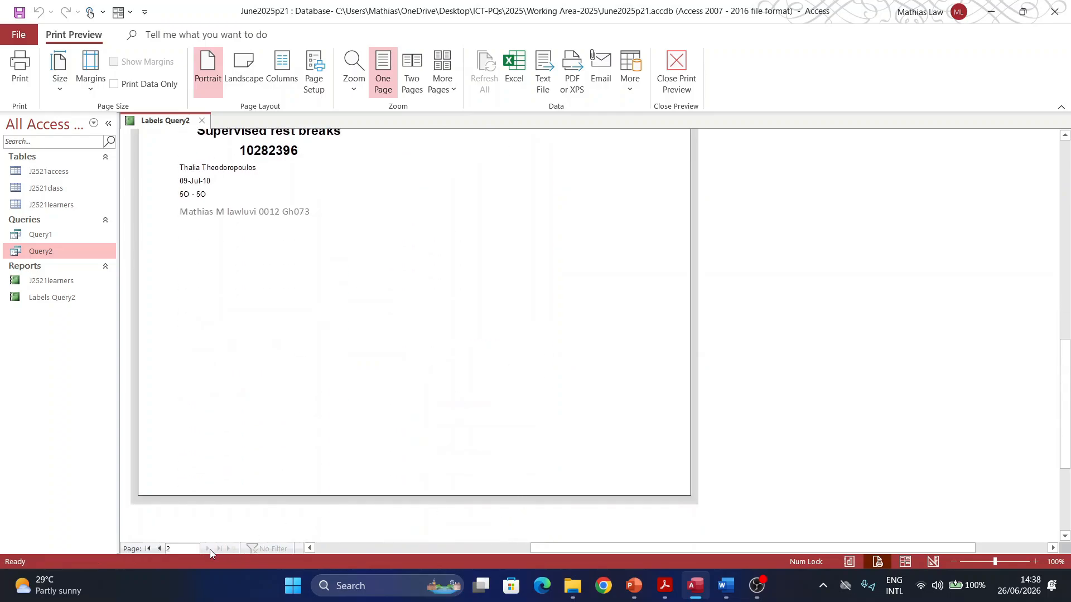
scroll(269, 459, up, 10)
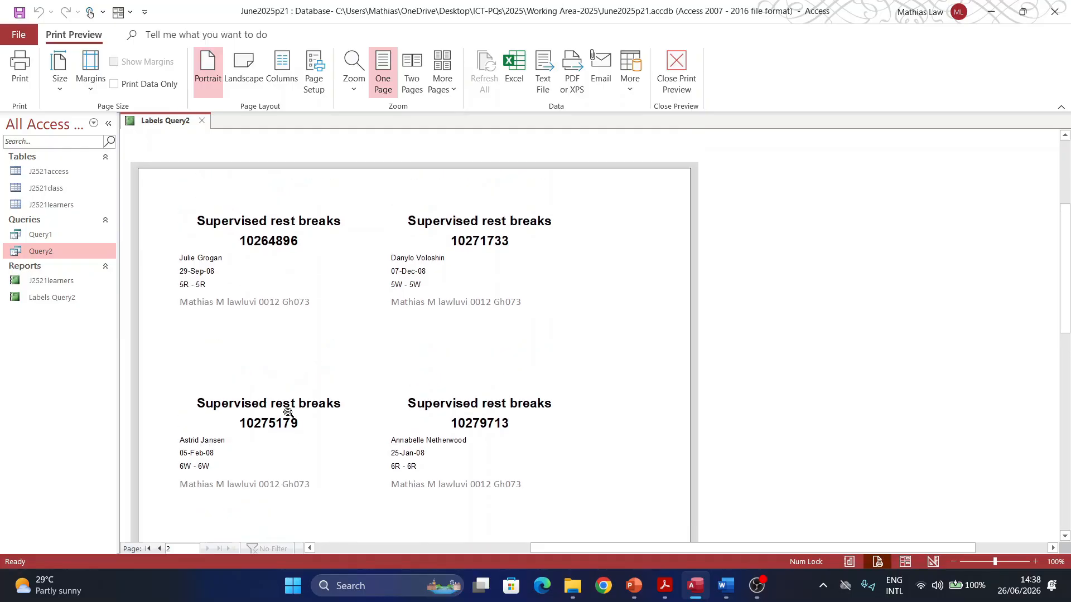
scroll(490, 306, down, 3)
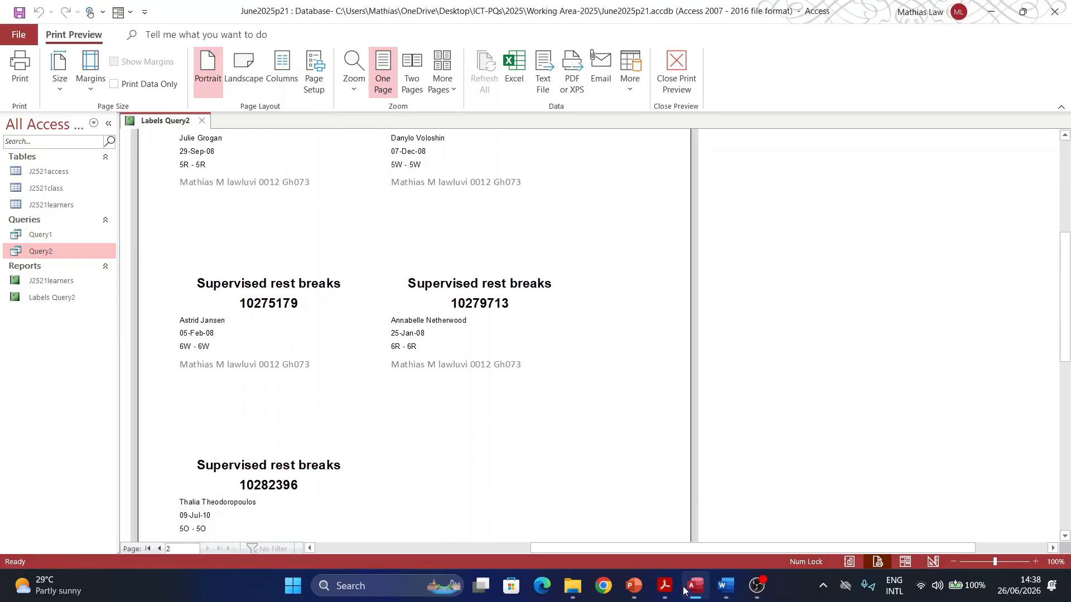
click(664, 593)
scroll(349, 366, down, 3)
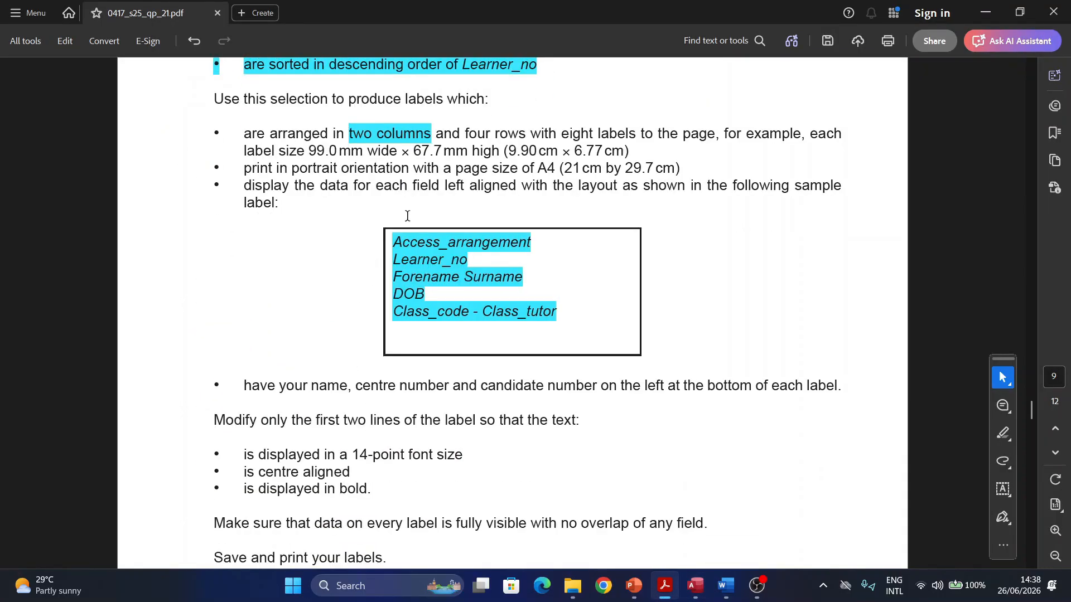
scroll(501, 165, down, 3)
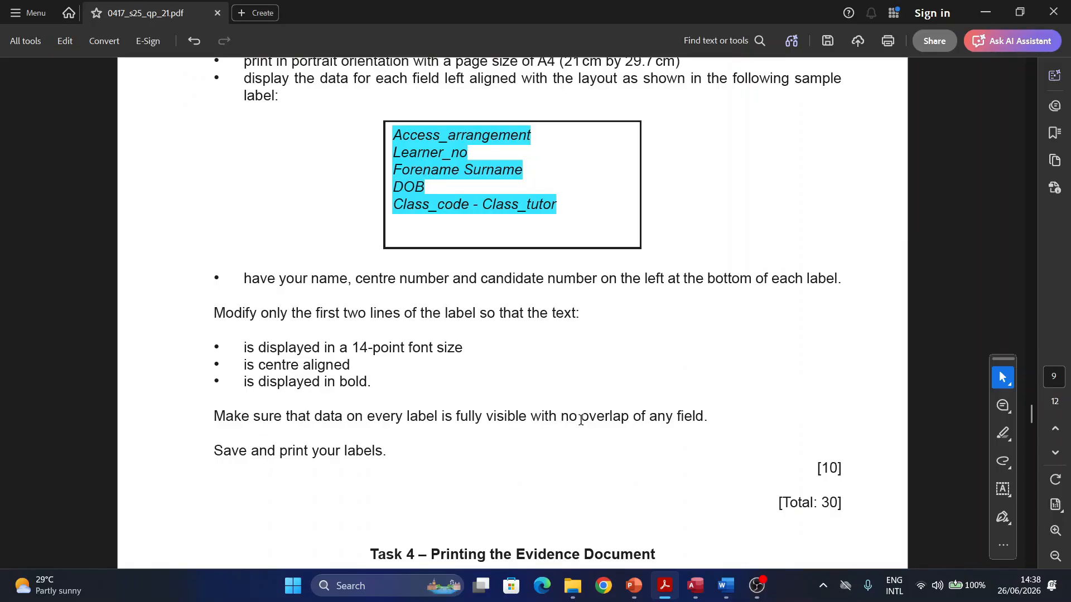
click(696, 585)
scroll(214, 302, up, 3)
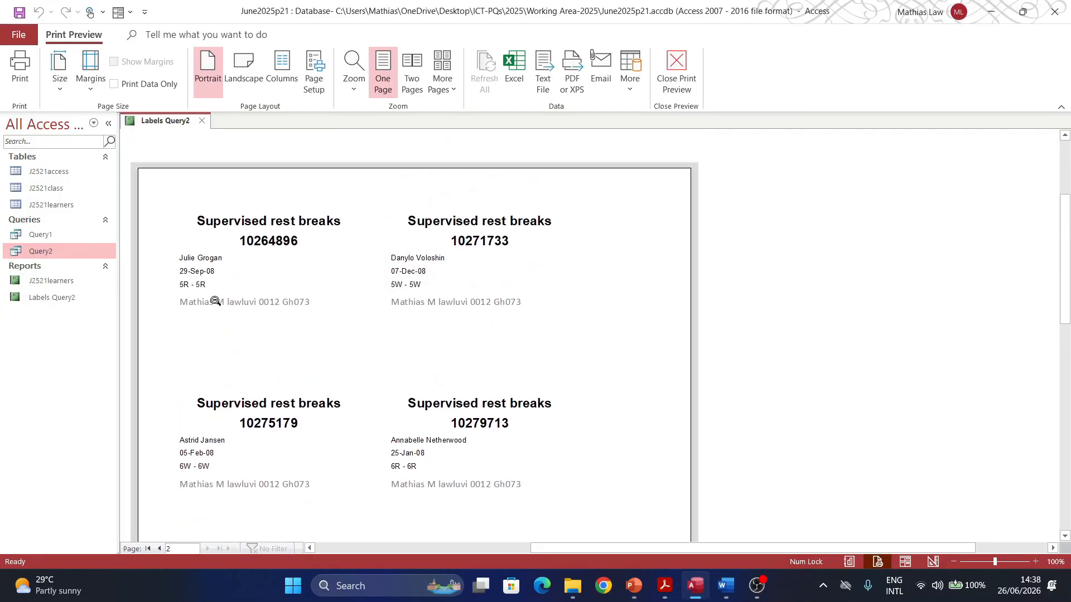
scroll(499, 404, down, 8)
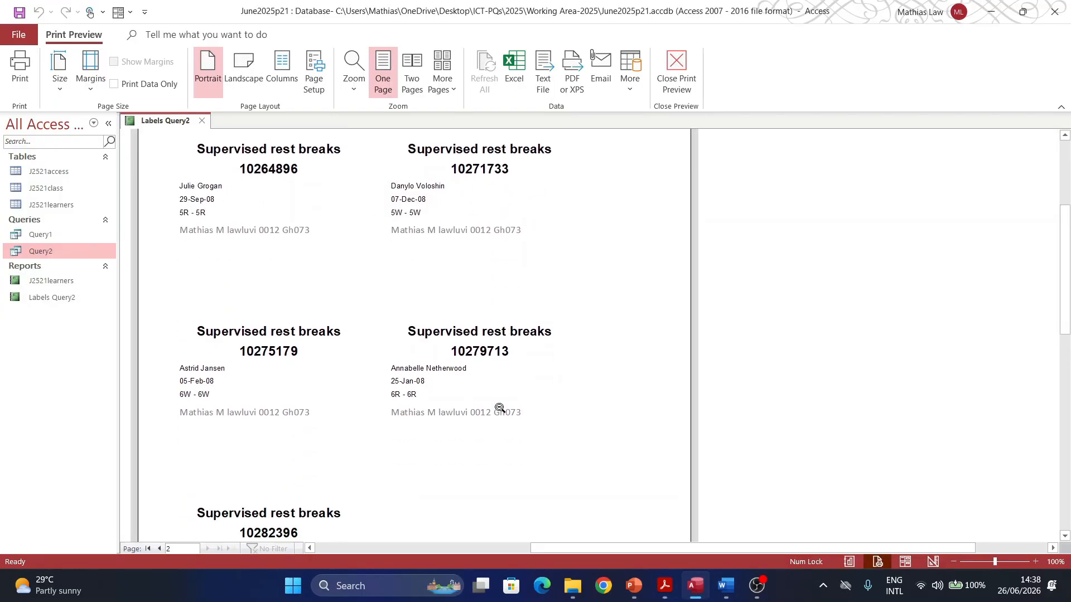
scroll(496, 403, down, 1)
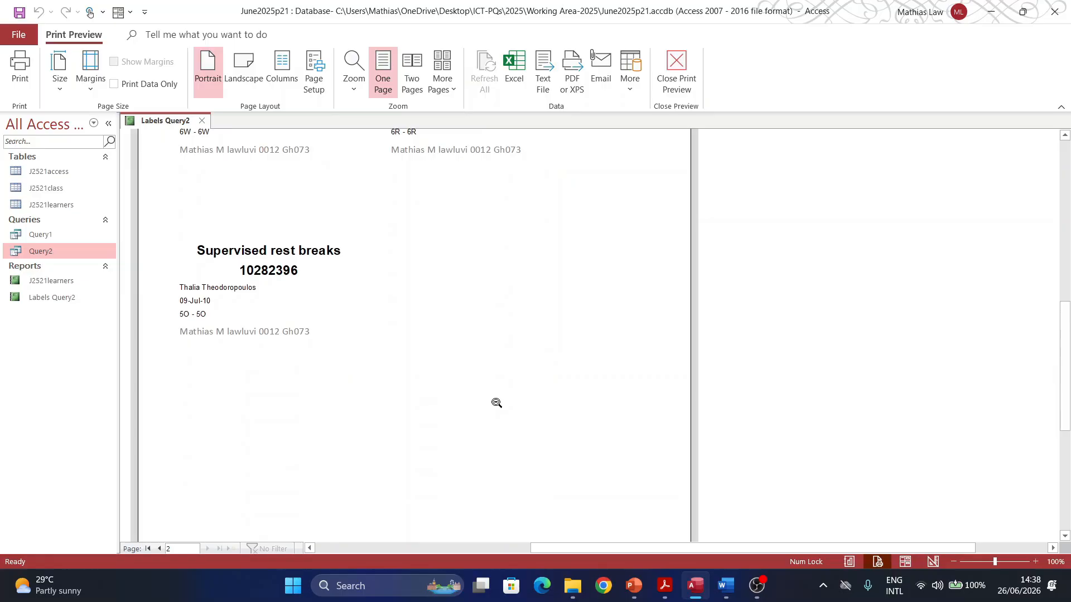
scroll(496, 402, down, 3)
scroll(497, 402, up, 3)
click(664, 586)
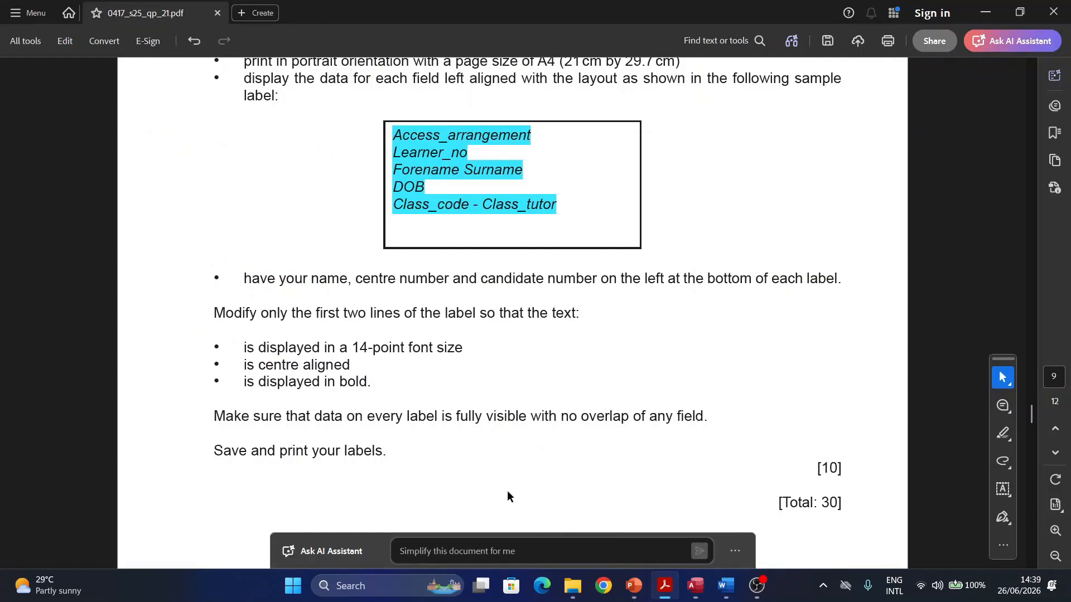
scroll(509, 496, down, 5)
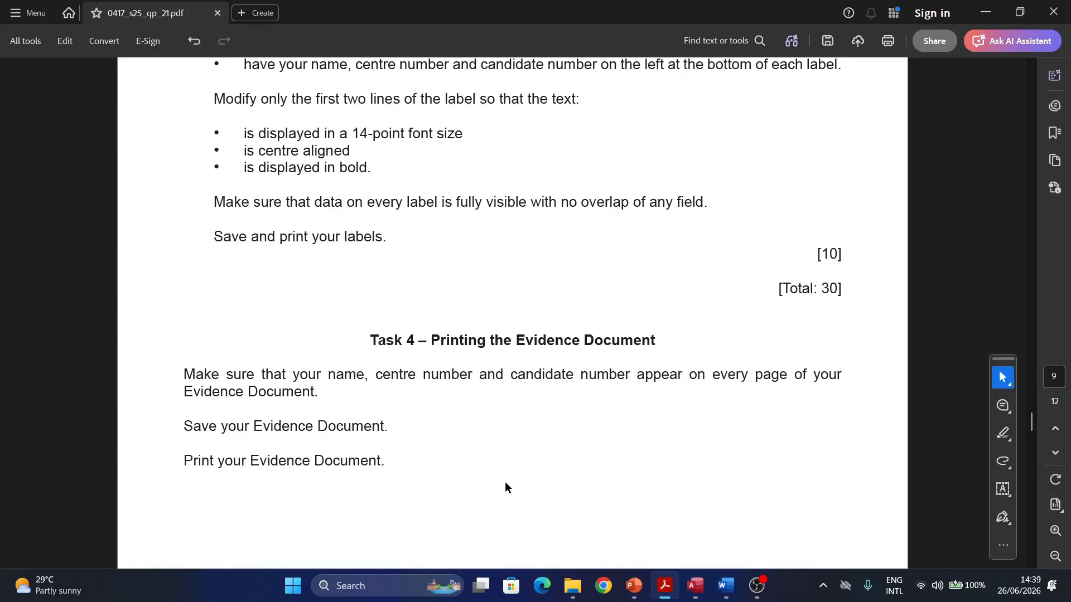
scroll(507, 440, down, 3)
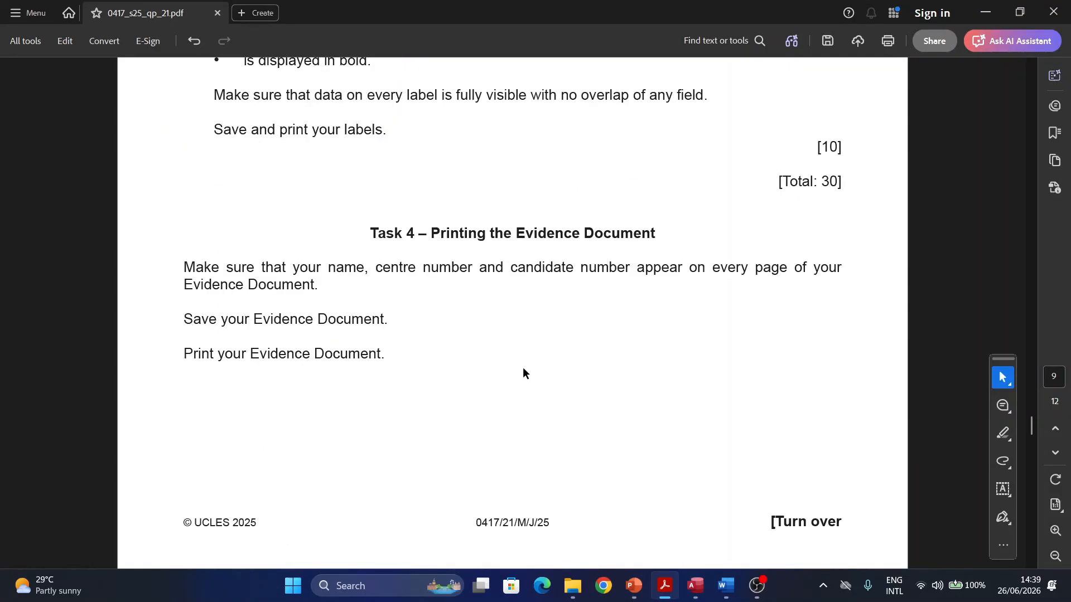